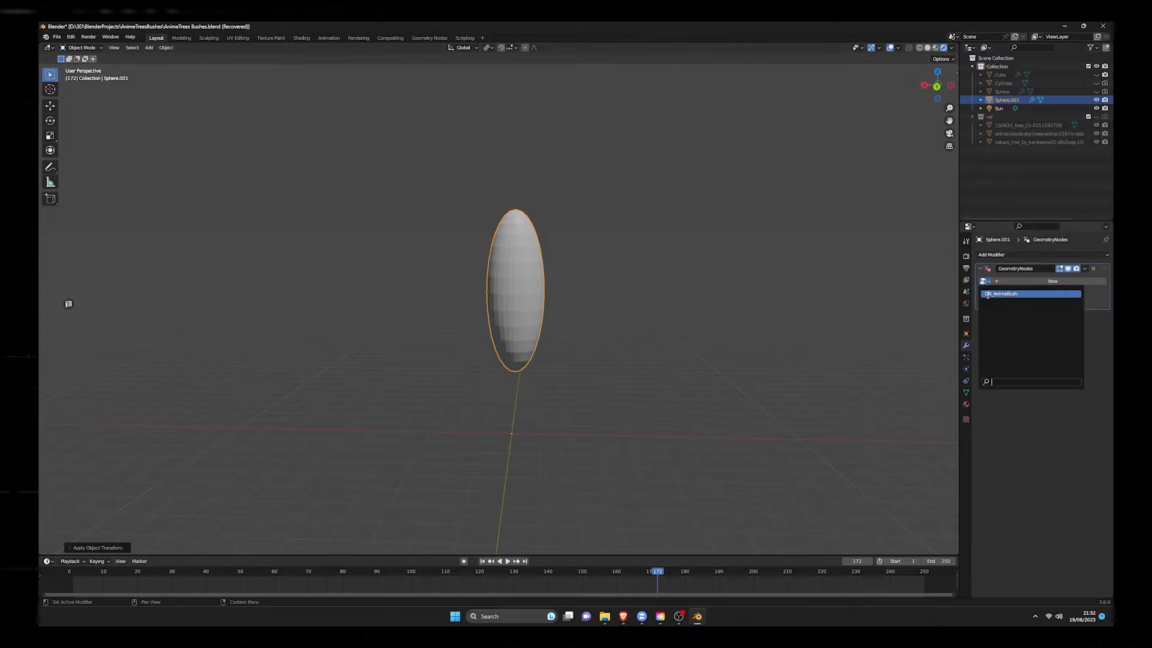
Step: Assign the GN_AnimeBush node group to the stretched sphere, raise it along Z, and set its Randomize Blobs value to 42
{"action": "left_click", "coordinate": [1014, 296]}
{"action": "middle_click_drag", "start_coordinate": [784, 254], "coordinate": [700, 278]}
{"action": "key", "text": "g"}
{"action": "key", "text": "z"}
{"action": "left_click", "coordinate": [646, 282]}
{"action": "scroll", "coordinate": [642, 276], "scroll_direction": "down", "scroll_amount": 4}
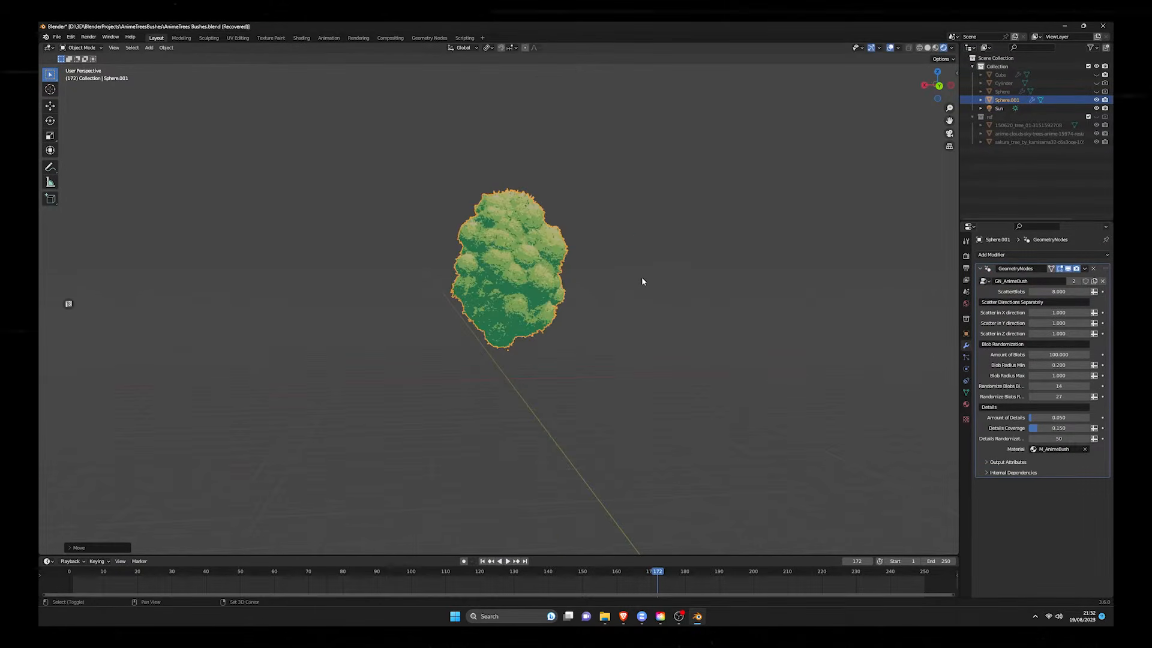
{"action": "left_click_drag", "start_coordinate": [1052, 390], "coordinate": [1051, 393]}
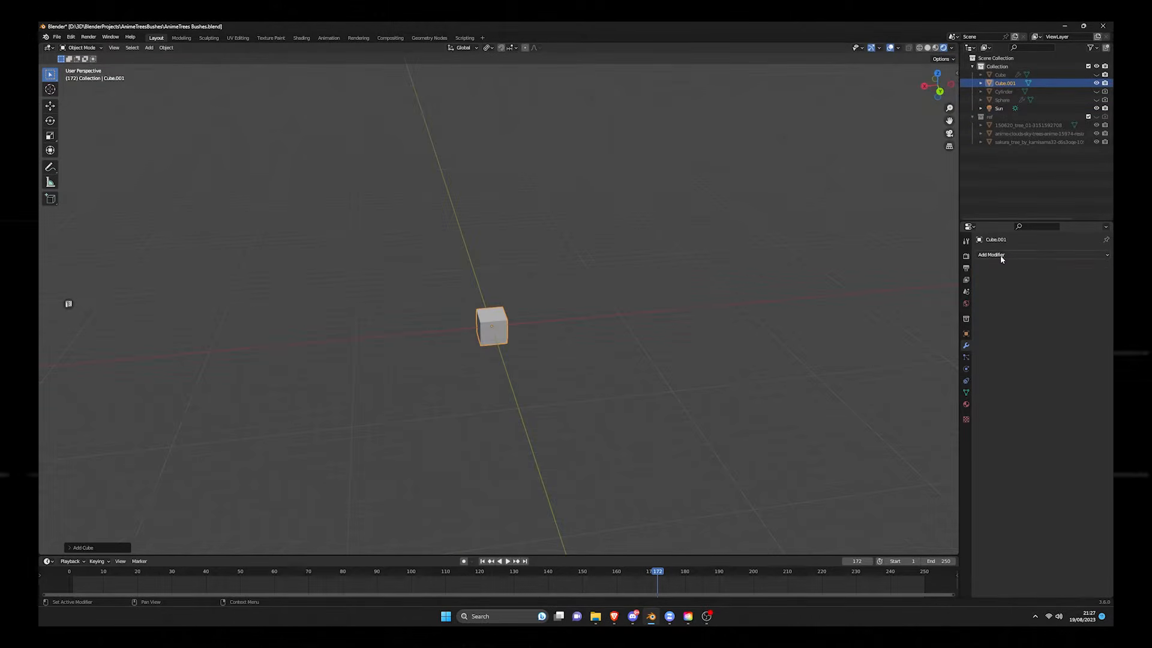
Step: Add a Geometry Nodes modifier to the cube and assign the GN_AnimeBush node group to it
{"action": "left_click", "coordinate": [996, 254]}
{"action": "left_click", "coordinate": [960, 334]}
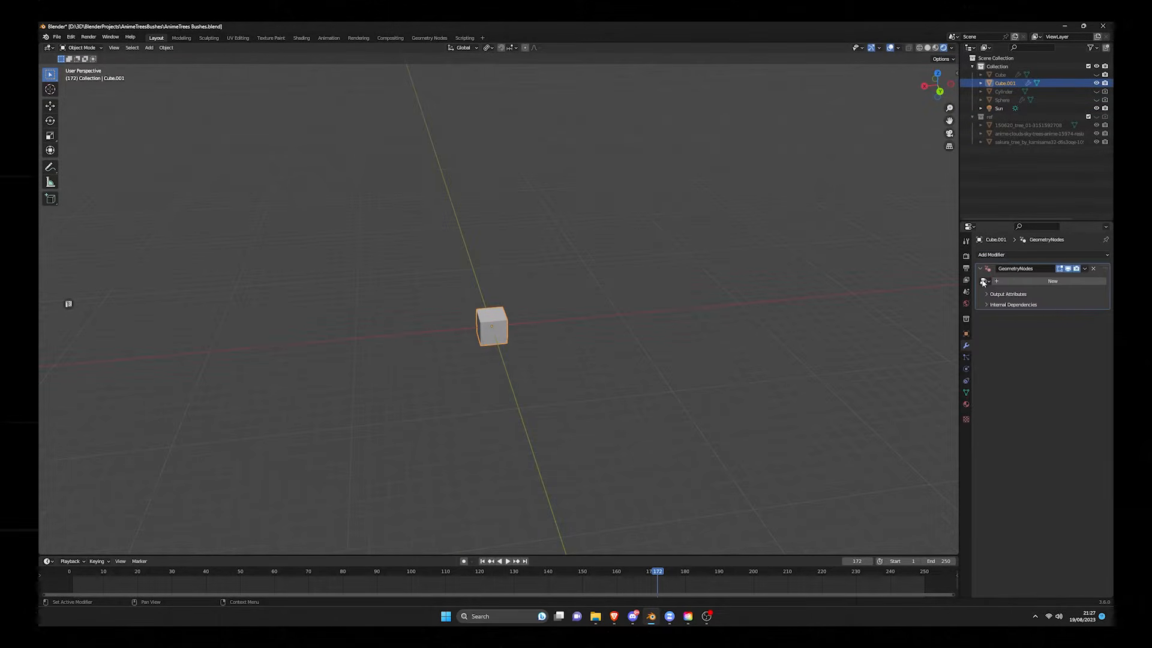
{"action": "left_click", "coordinate": [983, 282]}
{"action": "left_click", "coordinate": [1014, 293]}
Step: Try different ScatterBlobs values on the cube's bush and undo the change
{"action": "middle_click_drag", "start_coordinate": [516, 384], "coordinate": [1047, 292]}
{"action": "left_click_drag", "start_coordinate": [1074, 292], "coordinate": [1026, 293]}
{"action": "key", "text": "ctrl+z"}
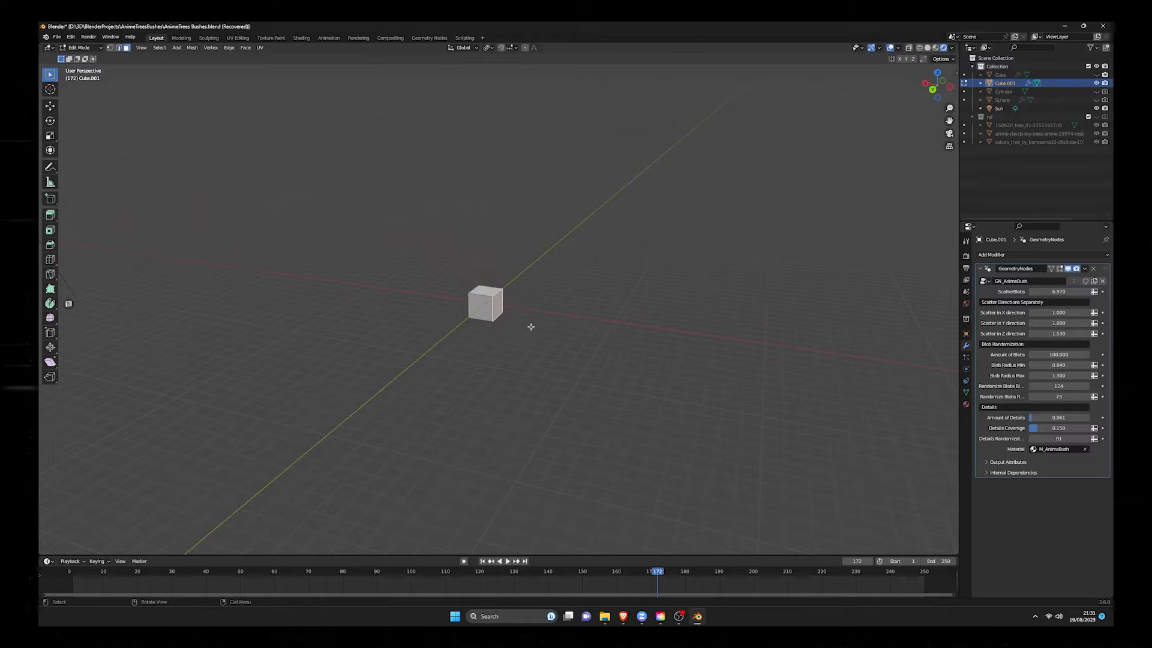
Step: Extrude the cube's side face twice into a long bar, then extrude the end segment's top face upward
{"action": "key", "text": "e"}
{"action": "left_click", "coordinate": [622, 340]}
{"action": "key", "text": "e"}
{"action": "left_click", "coordinate": [757, 366]}
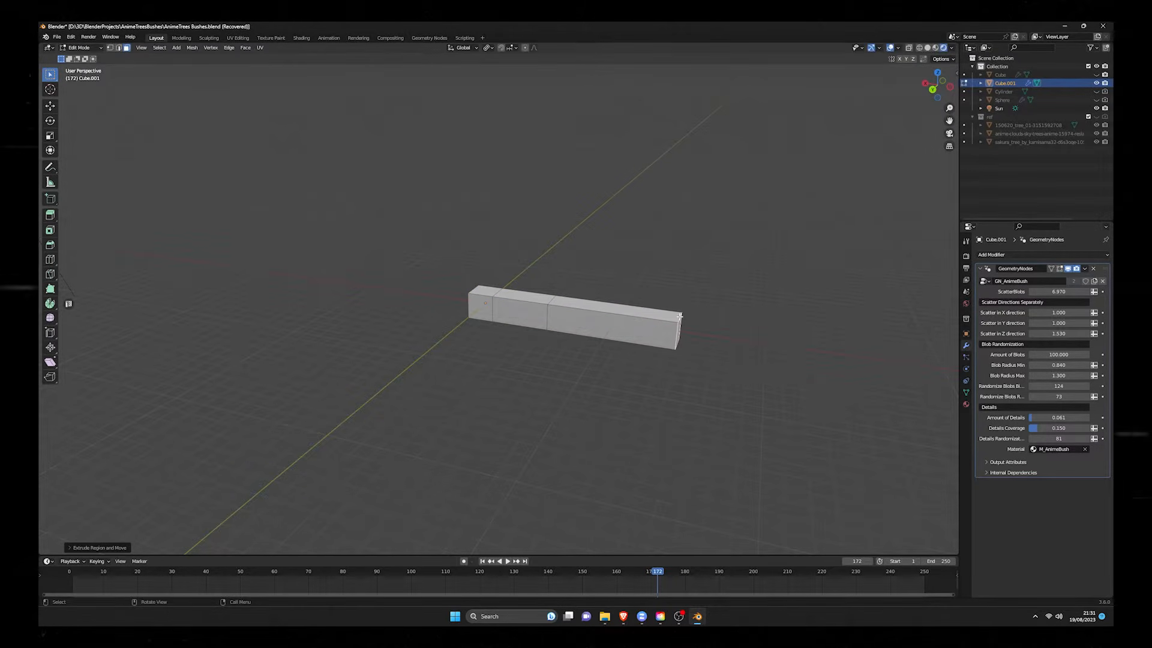
{"action": "left_click", "coordinate": [647, 312]}
{"action": "key", "text": "e"}
{"action": "left_click", "coordinate": [666, 212]}
Step: Extrude the narrow side face of the upright block outward and return to Object Mode
{"action": "middle_click_drag", "start_coordinate": [703, 263], "coordinate": [677, 266]}
{"action": "left_click", "coordinate": [680, 273]}
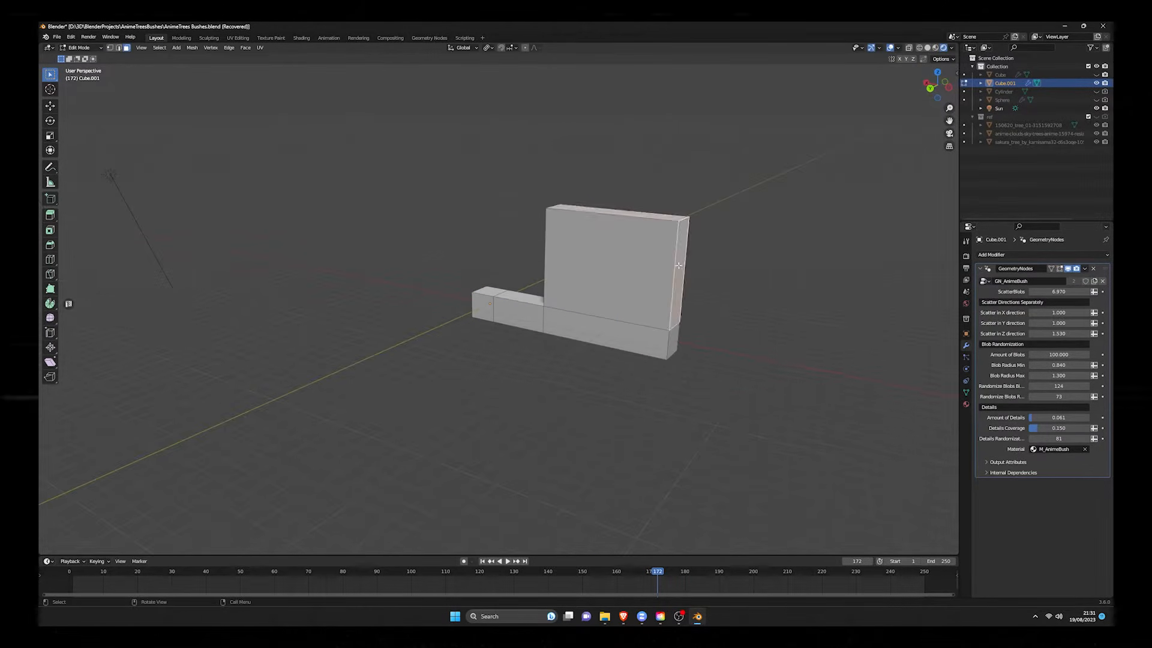
{"action": "key", "text": "e"}
{"action": "left_click", "coordinate": [806, 340]}
{"action": "middle_click_drag", "start_coordinate": [807, 340], "coordinate": [625, 314]}
{"action": "key", "text": "Tab"}
{"action": "left_click", "coordinate": [628, 294]}
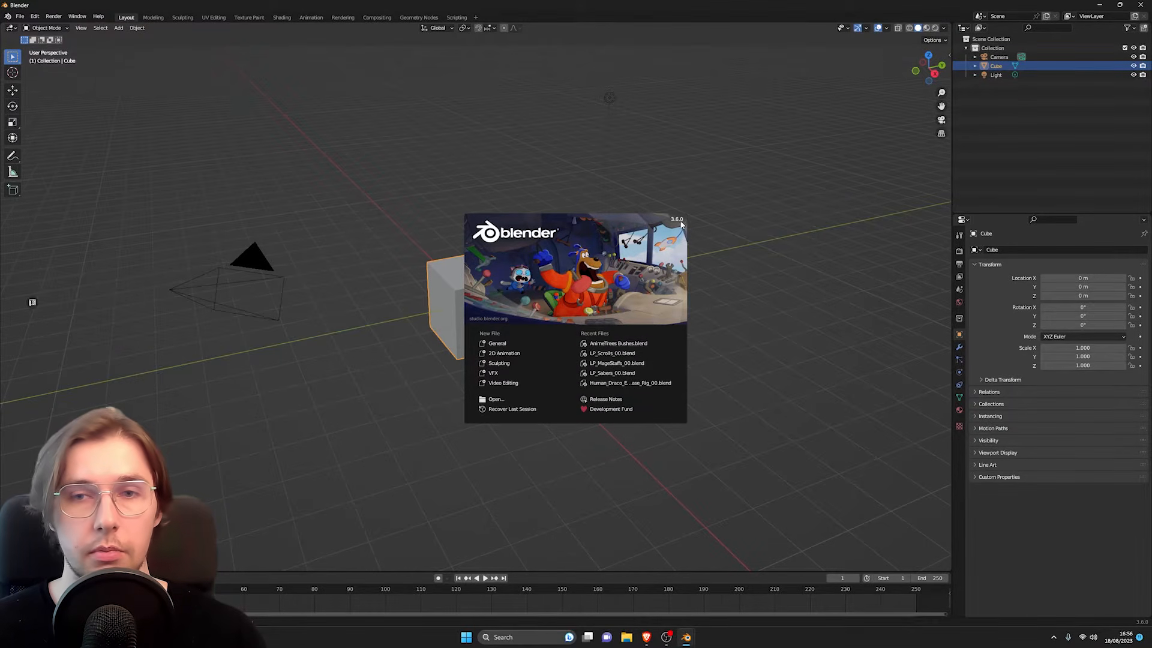
Step: Dismiss the splash screen and delete the default camera, cube and light
{"action": "left_click", "coordinate": [393, 363]}
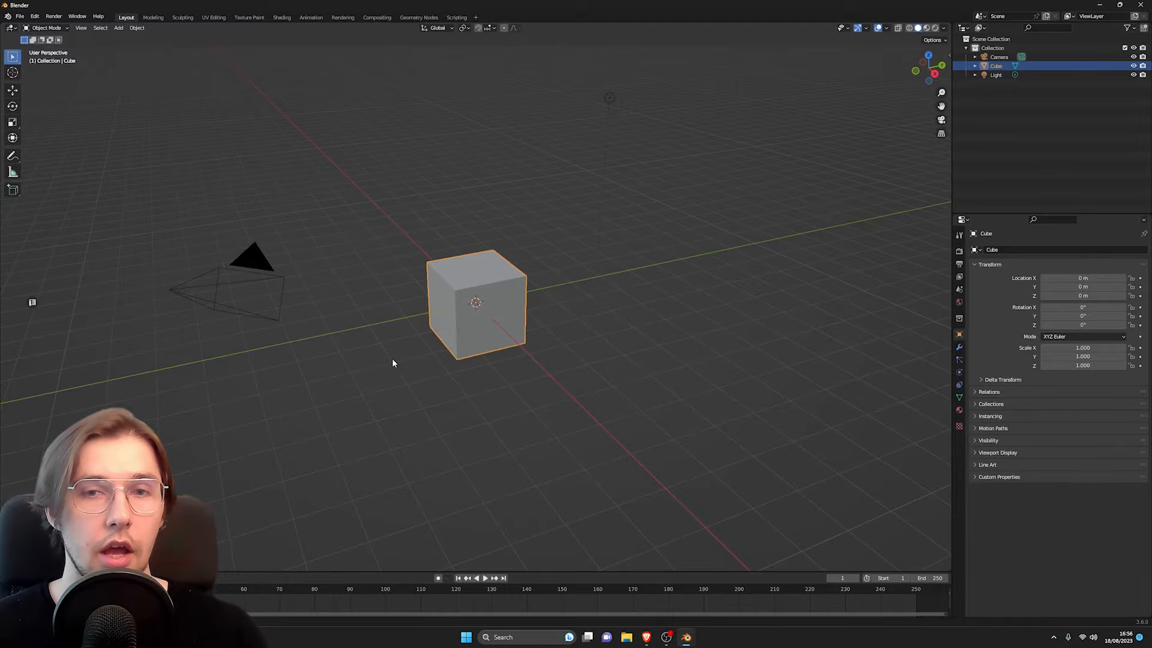
{"action": "key", "text": "a"}
{"action": "key", "text": "x"}
{"action": "left_click", "coordinate": [371, 288]}
{"action": "middle_click_drag", "start_coordinate": [527, 333], "coordinate": [387, 287]}
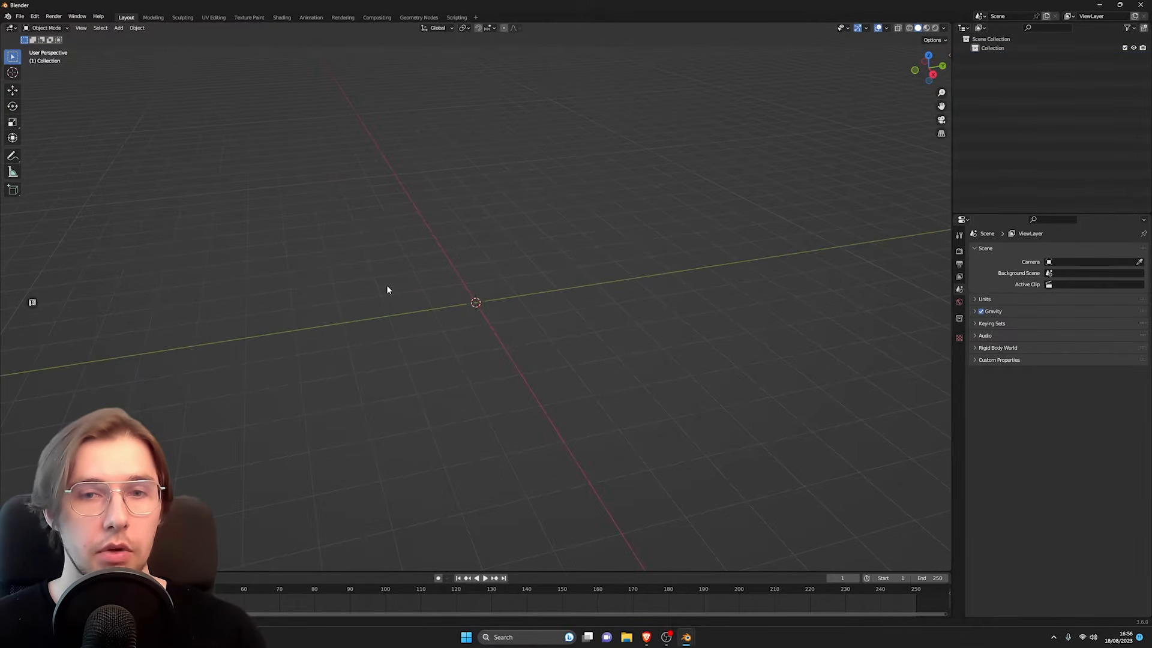
Step: Add a UV sphere at the world origin and leave it deselected
{"action": "key", "text": "shift+a"}
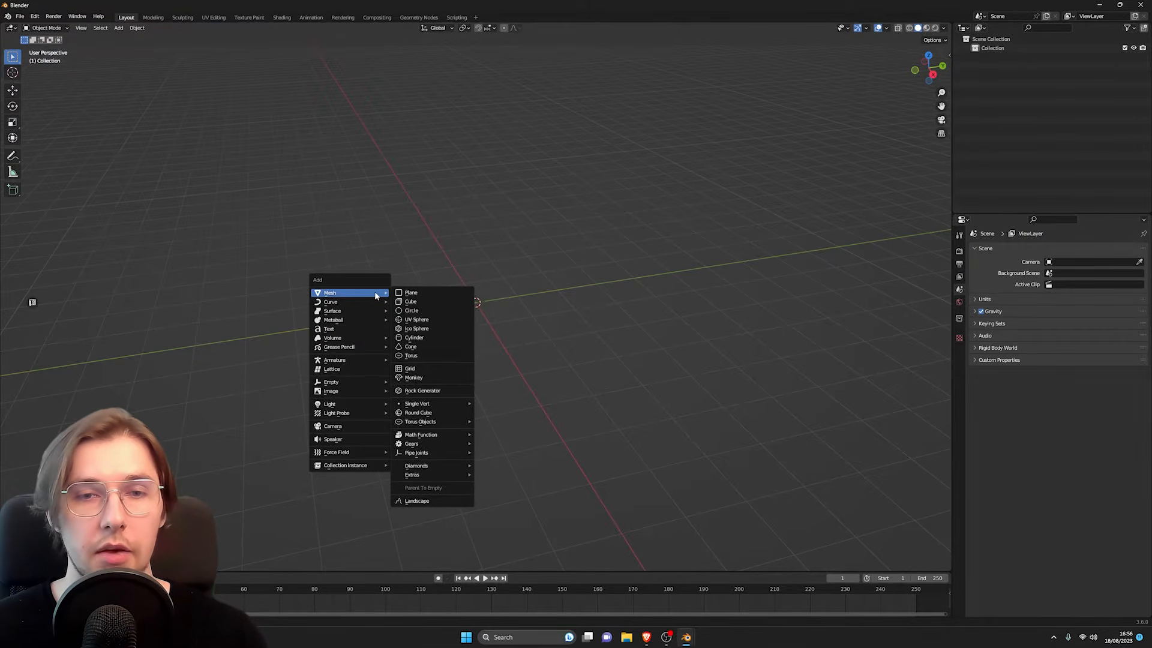
{"action": "left_click", "coordinate": [424, 320]}
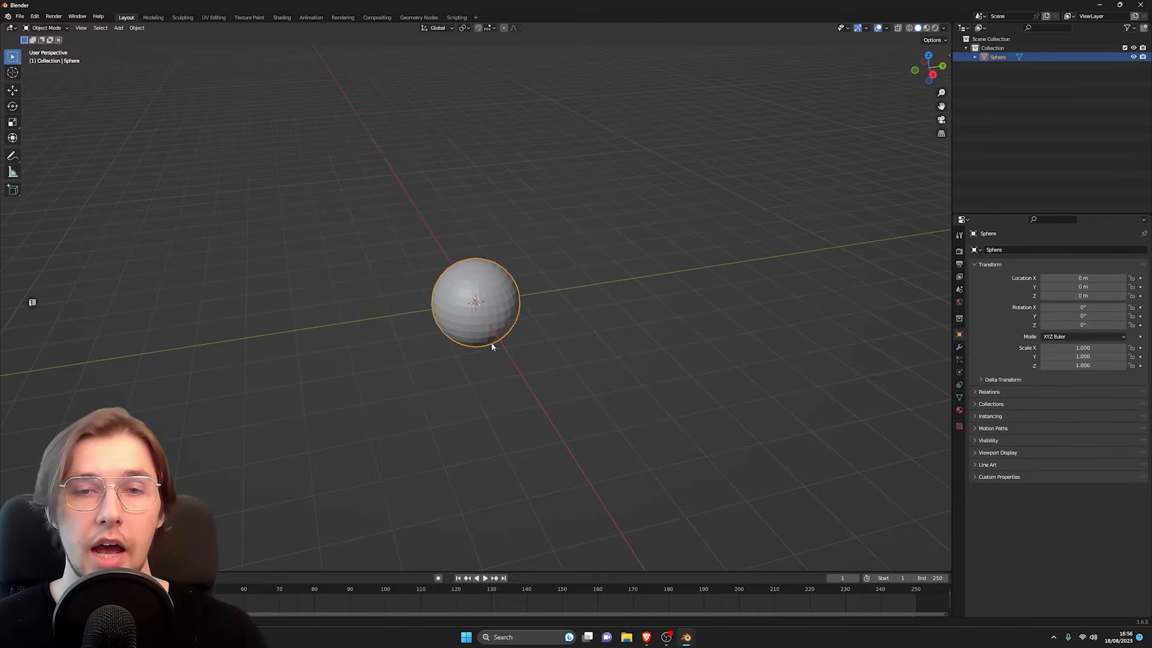
{"action": "key", "text": "alt+a"}
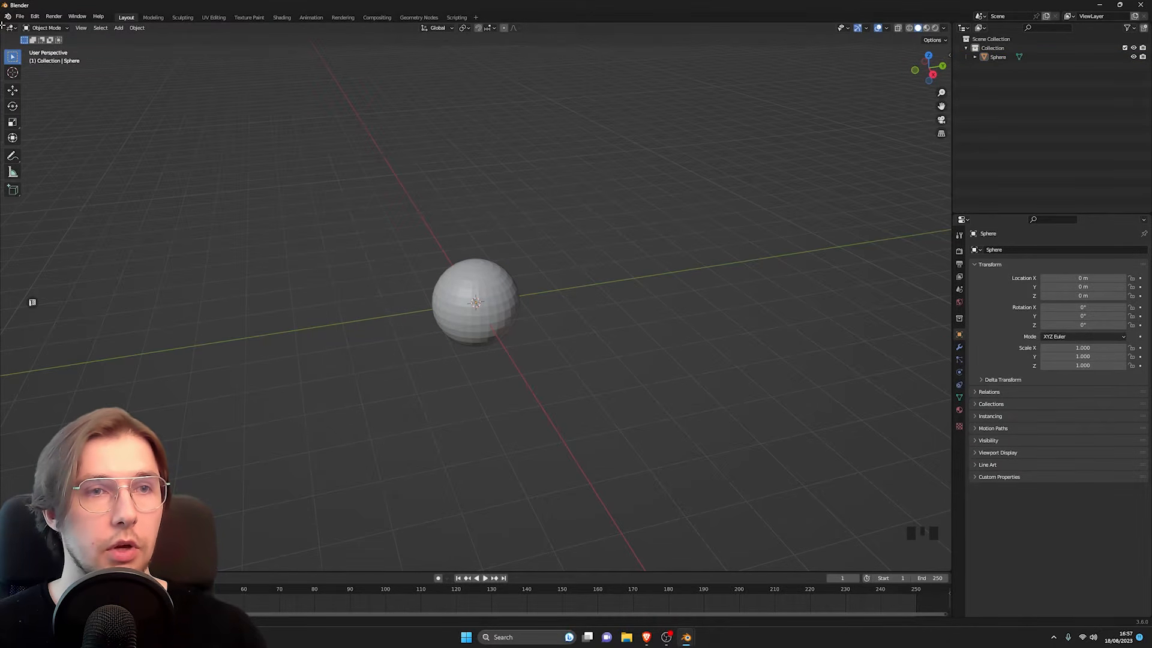
Step: Split the 3D viewport into two areas and turn one of them into a Geometry Node Editor
{"action": "left_click_drag", "start_coordinate": [3, 27], "coordinate": [435, 270]}
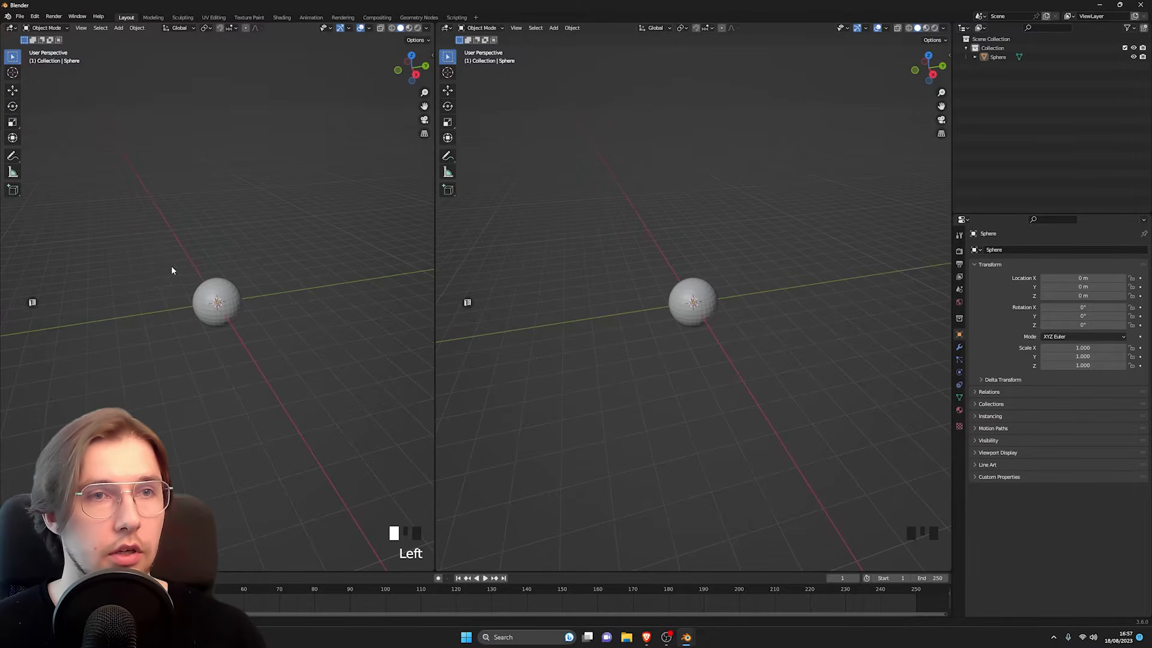
{"action": "left_click", "coordinate": [11, 28]}
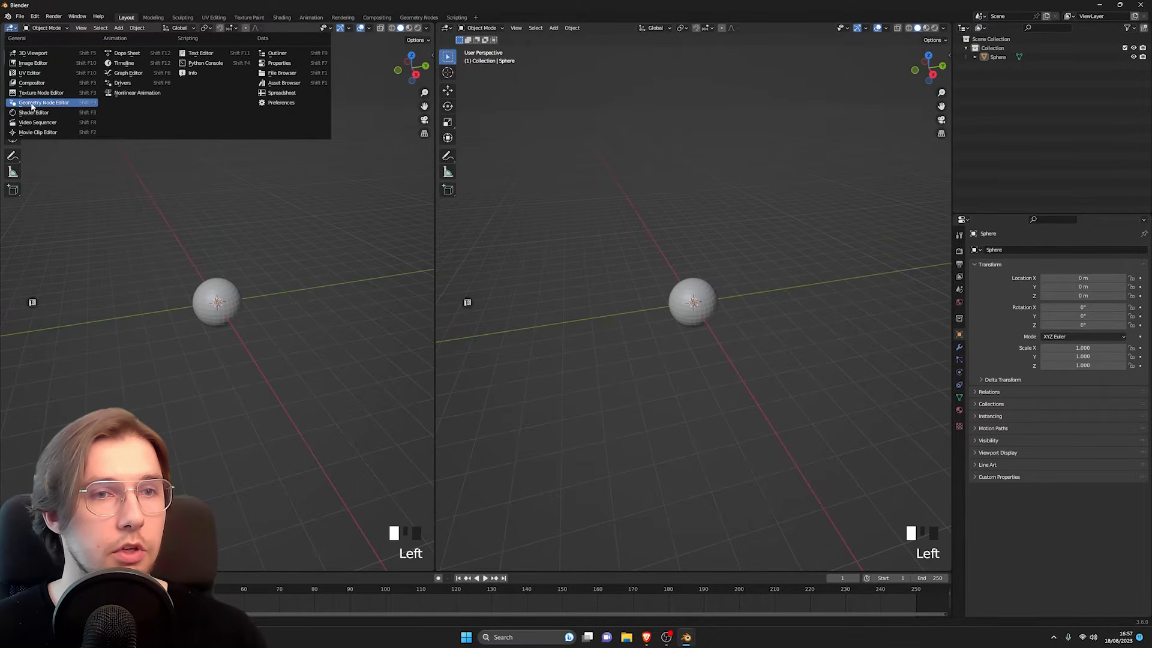
{"action": "left_click", "coordinate": [69, 103]}
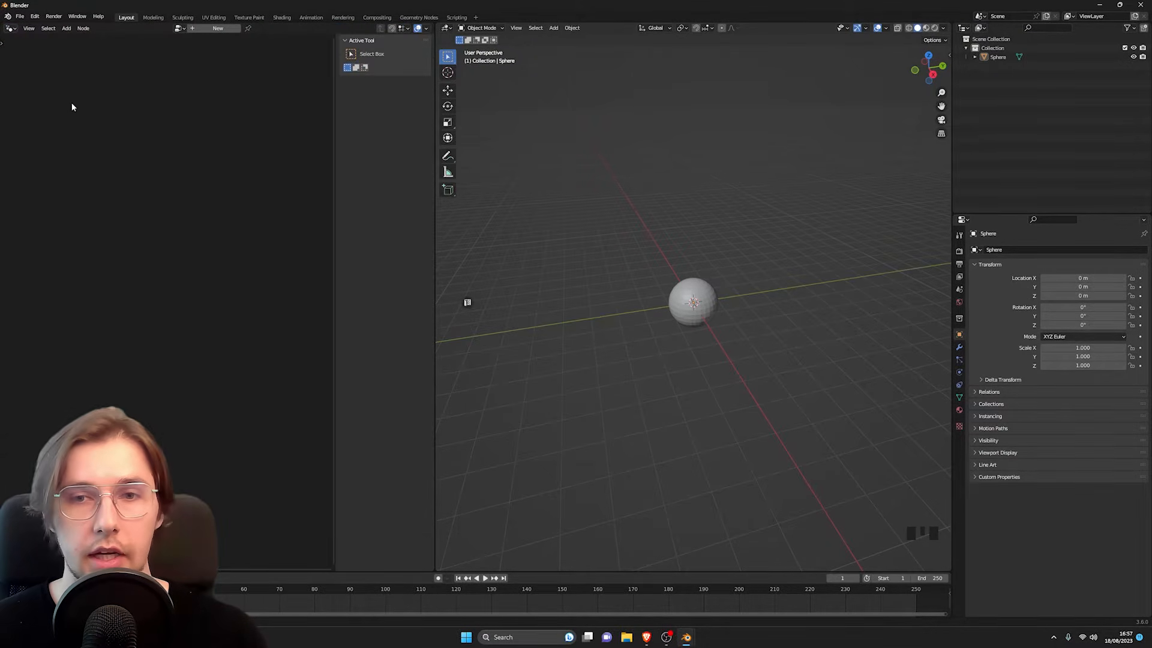
Step: Create a new geometry node tree on the sphere and hide the node editor's sidebar
{"action": "left_click", "coordinate": [684, 295]}
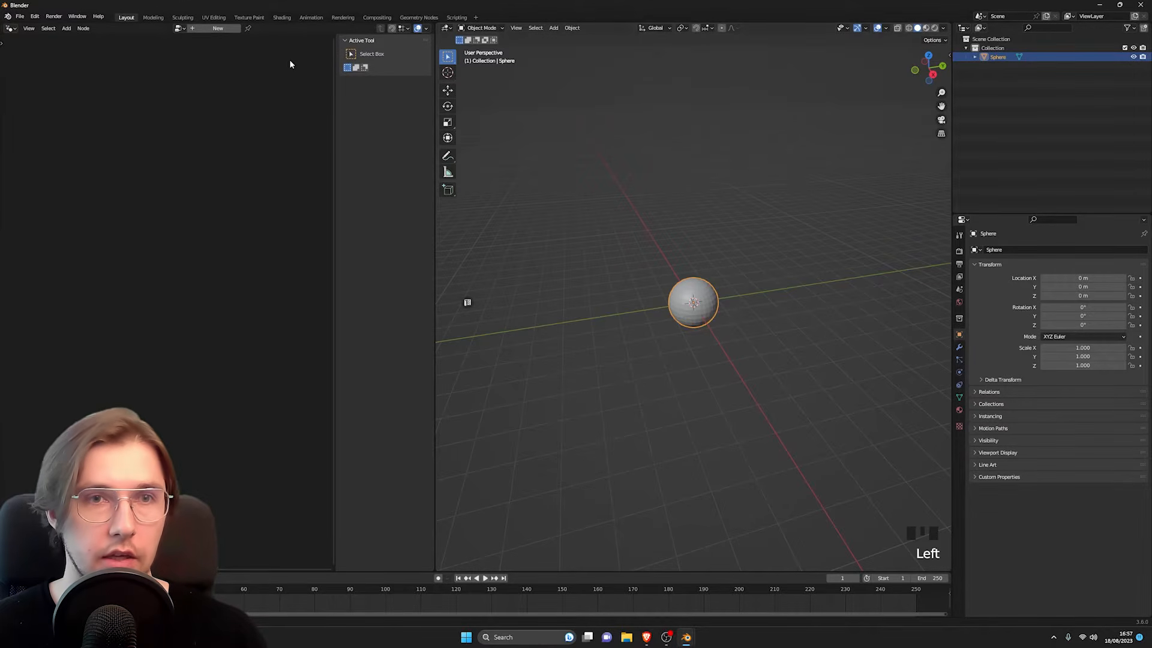
{"action": "left_click", "coordinate": [218, 29]}
{"action": "middle_click_drag", "start_coordinate": [82, 316], "coordinate": [156, 288]}
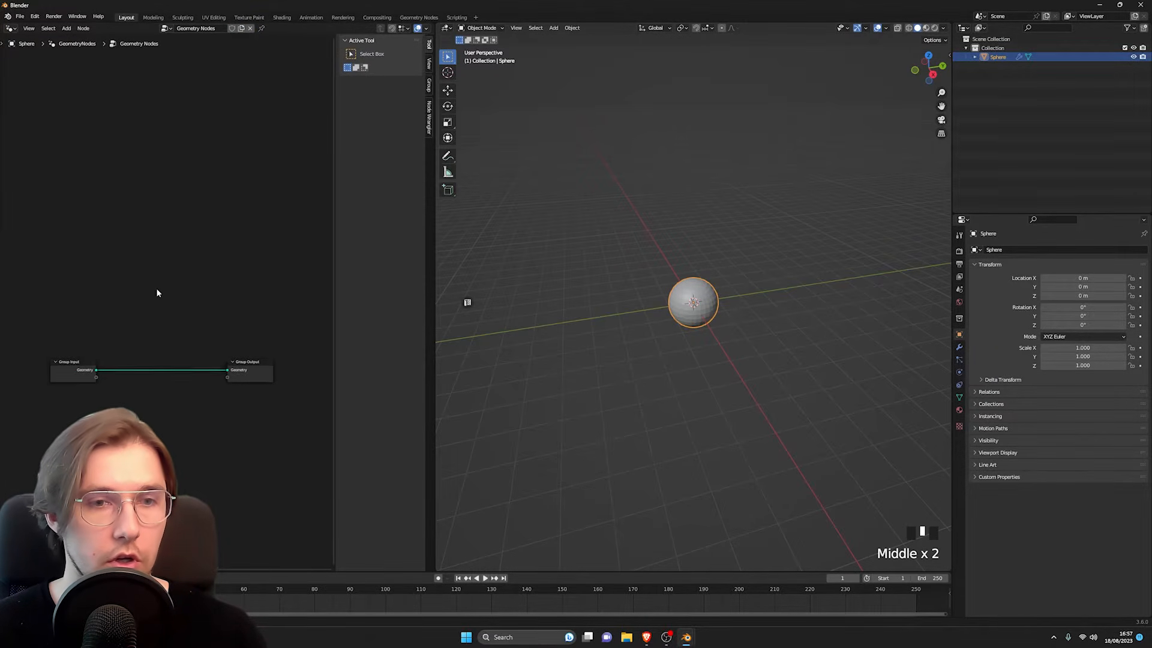
{"action": "key", "text": "n"}
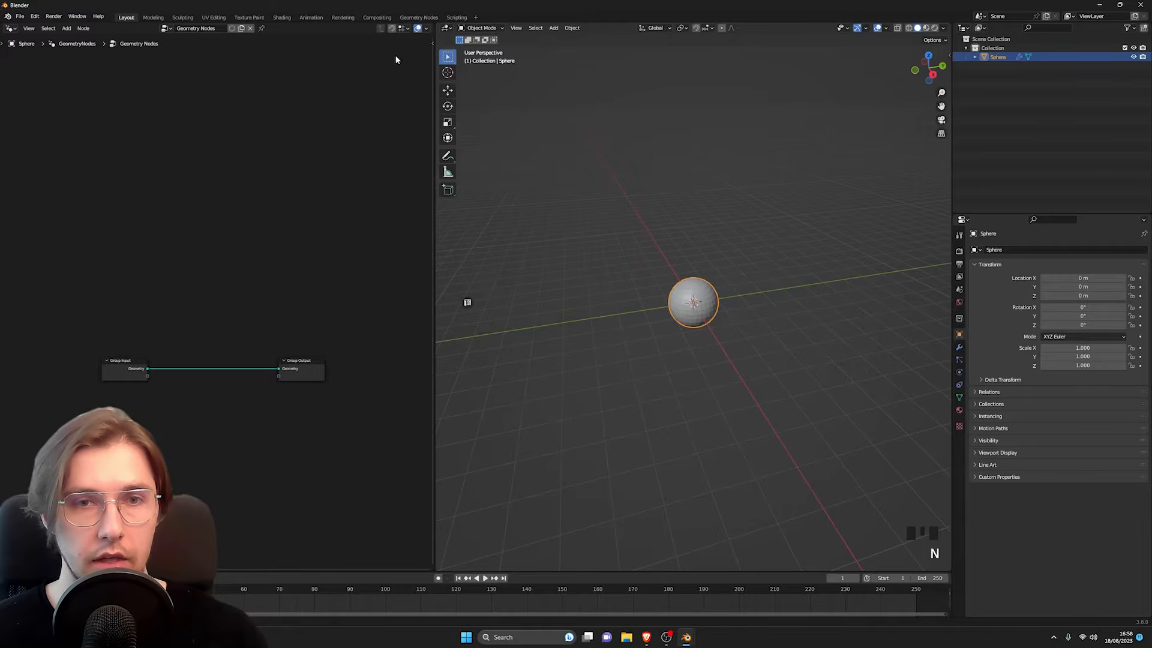
Step: Move the Group Input node farther from the Group Output node to make room between them
{"action": "middle_click_drag", "start_coordinate": [212, 375], "coordinate": [248, 323]}
{"action": "middle_click_drag", "start_coordinate": [229, 350], "coordinate": [250, 362]}
{"action": "scroll", "coordinate": [264, 339], "scroll_direction": "up", "scroll_amount": 3}
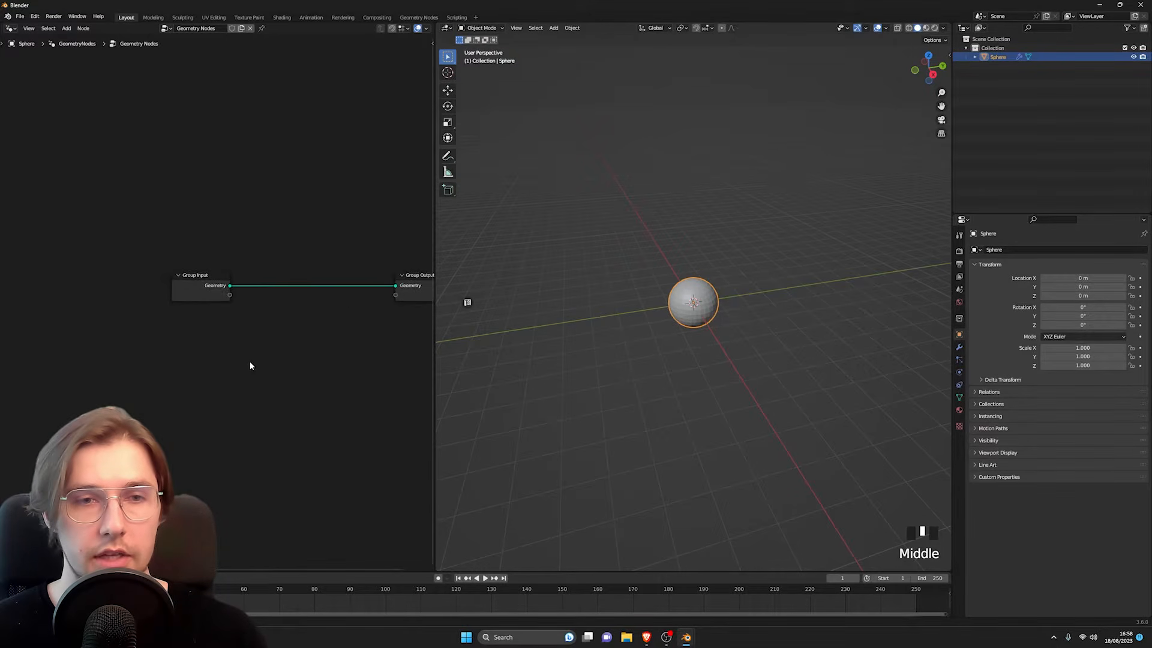
{"action": "left_click", "coordinate": [251, 364]}
{"action": "left_click_drag", "start_coordinate": [189, 296], "coordinate": [49, 295]}
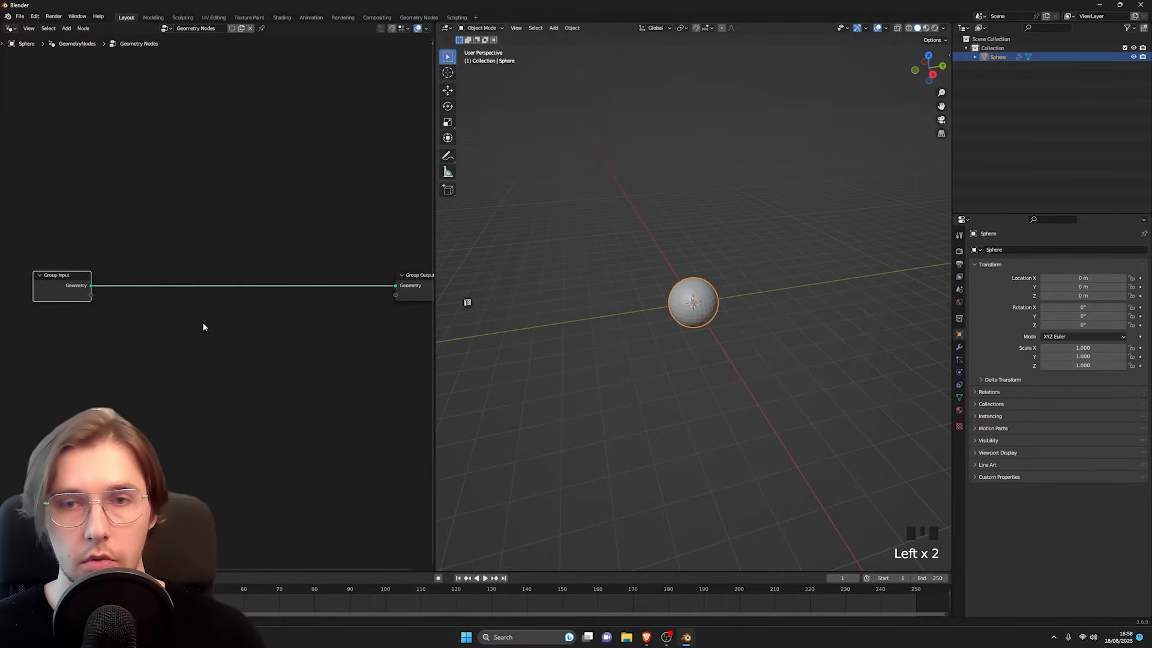
{"action": "middle_click_drag", "start_coordinate": [203, 322], "coordinate": [169, 353]}
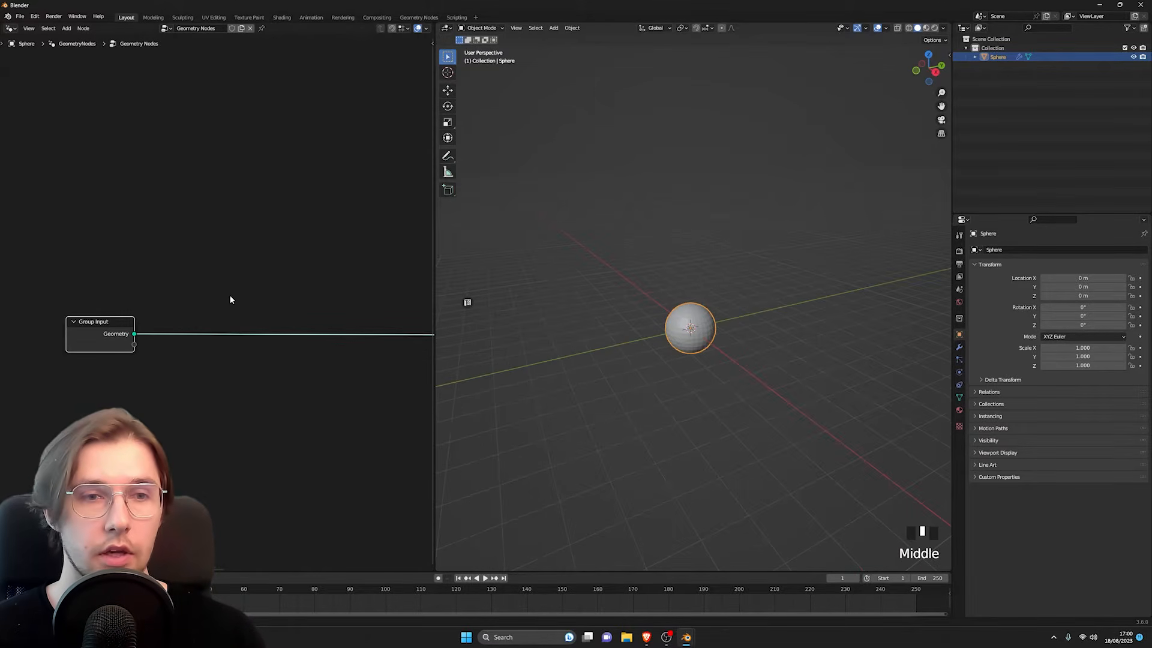
Step: Insert a Mesh to Volume node on the link between Group Input and Group Output
{"action": "middle_click_drag", "start_coordinate": [682, 355], "coordinate": [648, 303]}
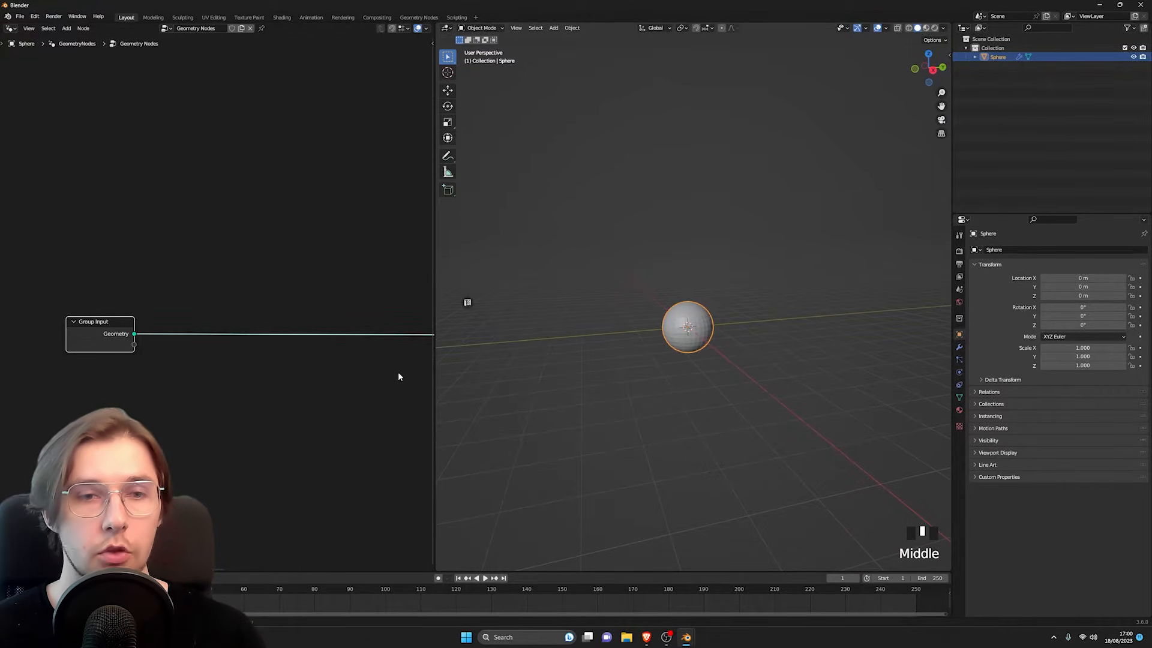
{"action": "middle_click_drag", "start_coordinate": [247, 377], "coordinate": [273, 376]}
{"action": "key", "text": "shift+a"}
{"action": "key", "text": "shift+a"}
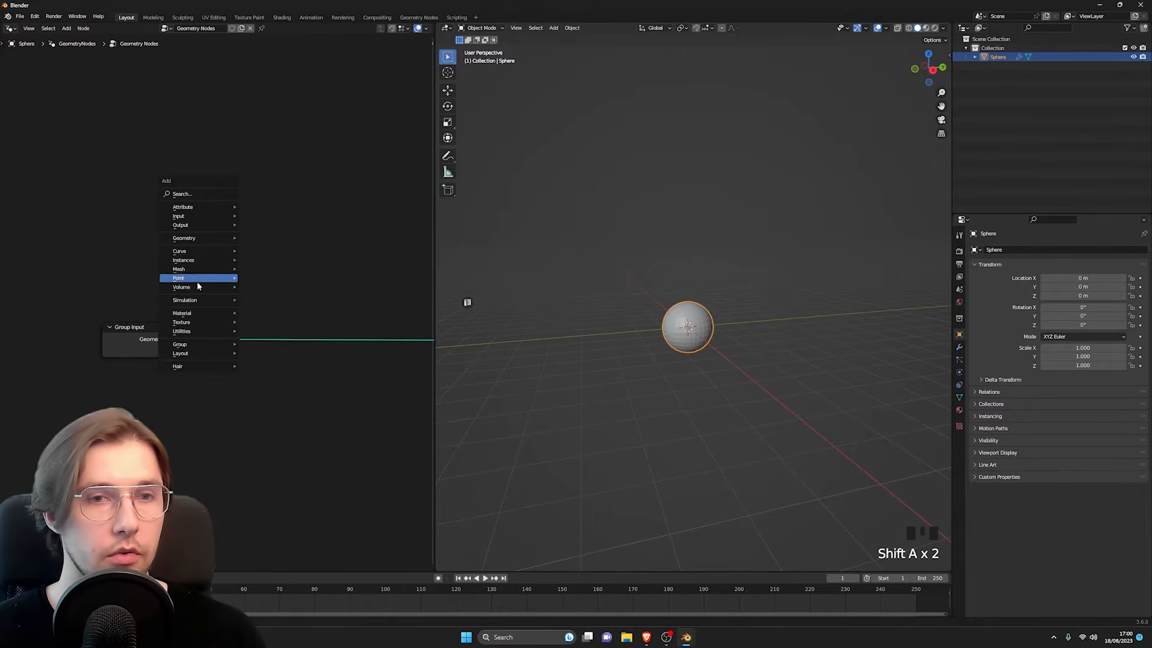
{"action": "mouse_move", "coordinate": [198, 269]}
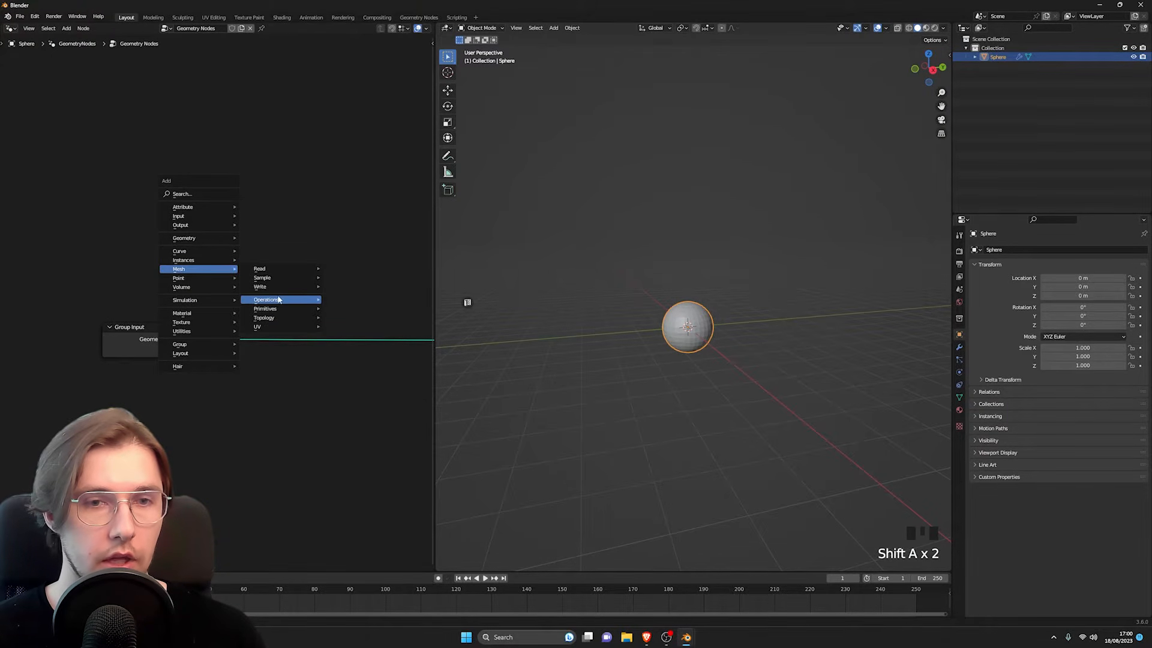
{"action": "mouse_move", "coordinate": [279, 302]}
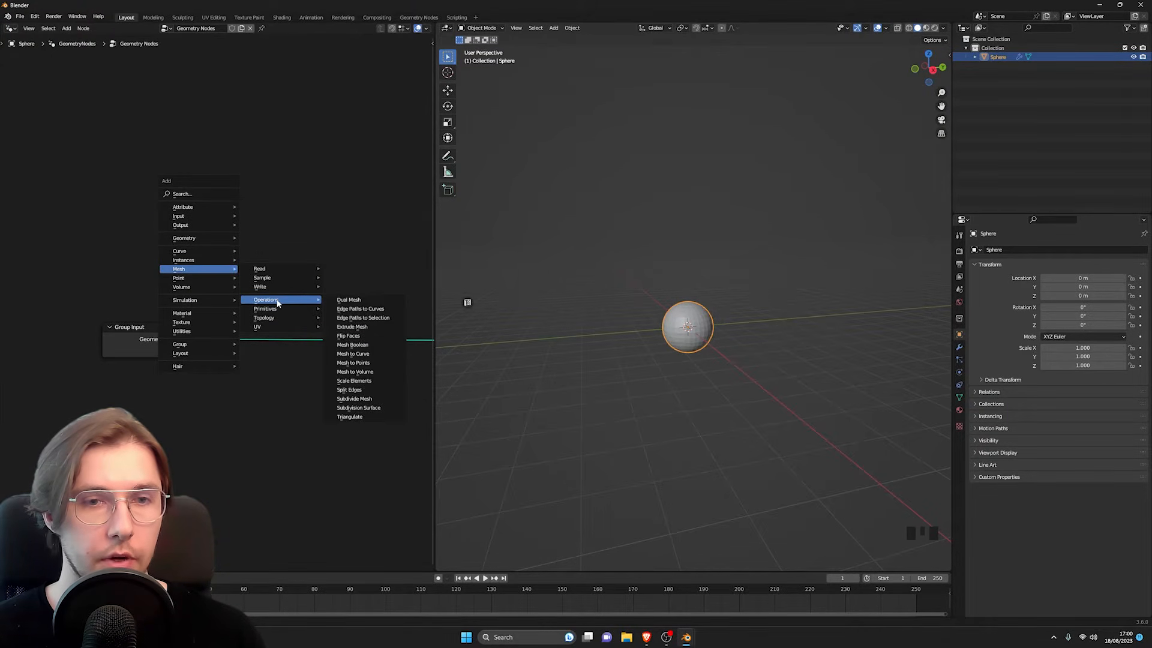
{"action": "left_click", "coordinate": [355, 371]}
{"action": "left_click", "coordinate": [222, 305]}
{"action": "middle_click_drag", "start_coordinate": [702, 350], "coordinate": [696, 306]}
{"action": "scroll", "coordinate": [270, 362], "scroll_direction": "down", "scroll_amount": 2}
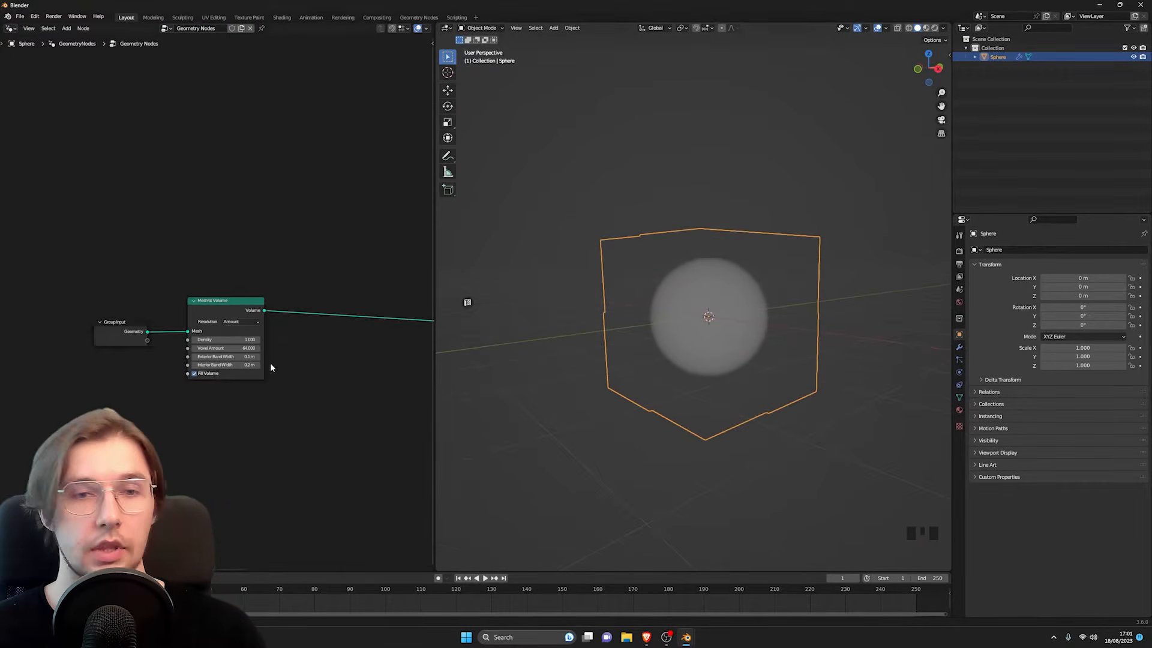
Step: Insert a Distribute Points in Volume node after the Mesh to Volume node
{"action": "middle_click_drag", "start_coordinate": [302, 367], "coordinate": [290, 344], "text": "shift"}
{"action": "middle_click_drag", "start_coordinate": [696, 327], "coordinate": [641, 307]}
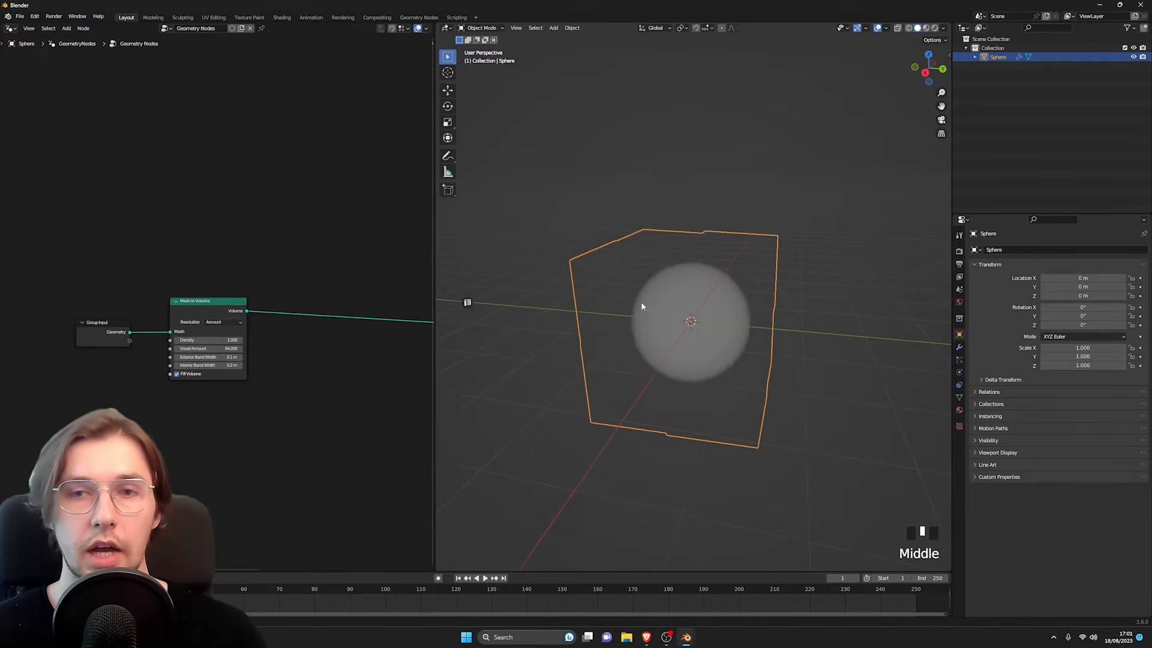
{"action": "middle_click_drag", "start_coordinate": [687, 346], "coordinate": [715, 323]}
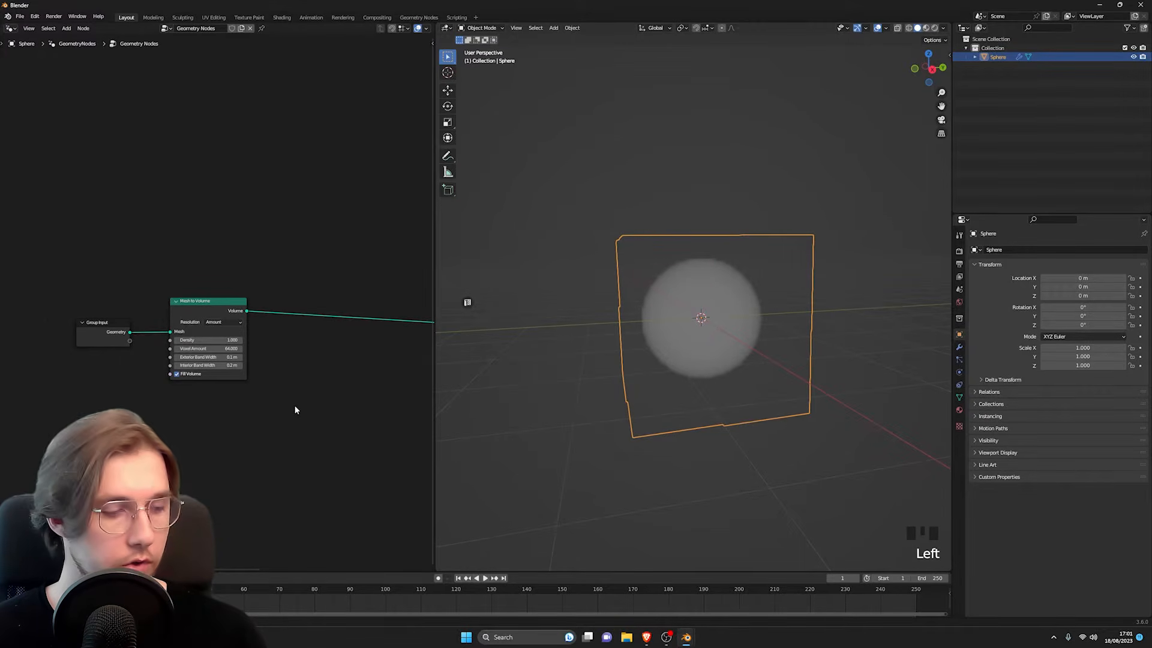
{"action": "key", "text": "shift+a"}
{"action": "mouse_move", "coordinate": [272, 415]}
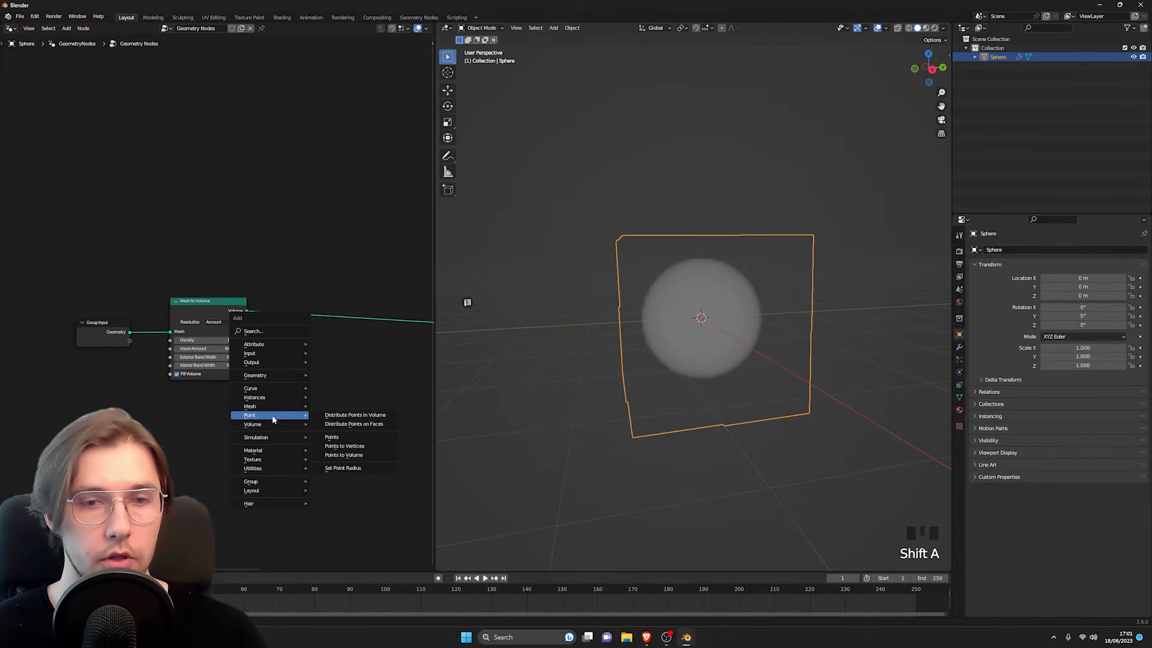
{"action": "left_click", "coordinate": [347, 415]}
{"action": "left_click", "coordinate": [275, 306]}
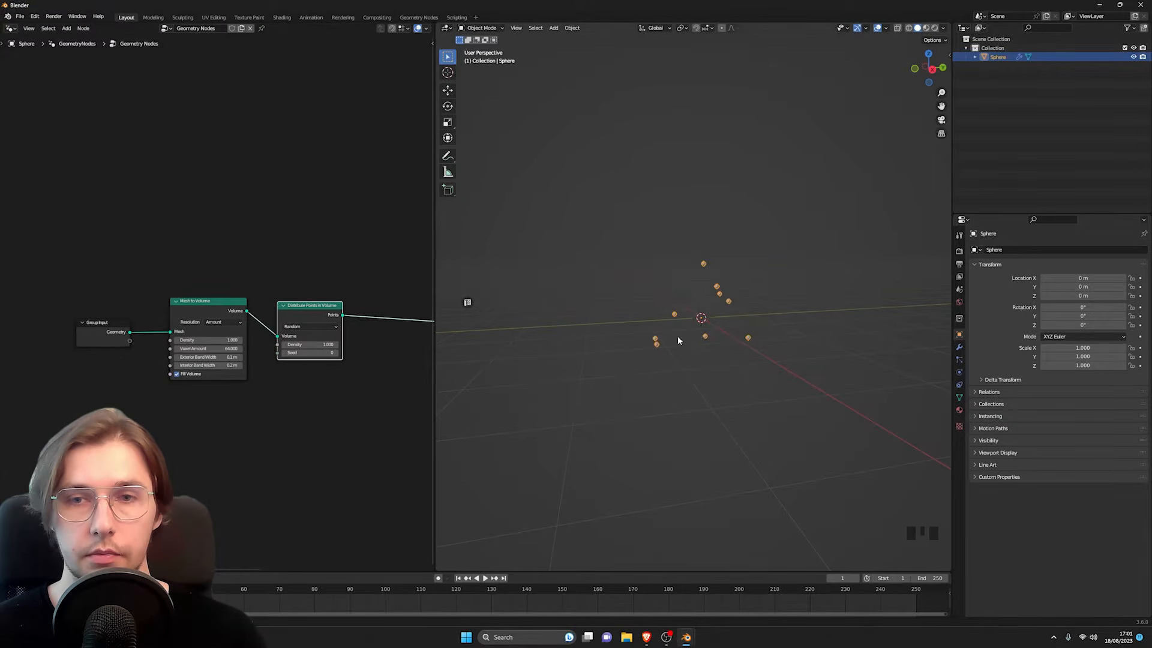
Step: Set the Density of the Distribute Points in Volume node to 8.5
{"action": "middle_click_drag", "start_coordinate": [678, 340], "coordinate": [731, 304]}
{"action": "scroll", "coordinate": [321, 386], "scroll_direction": "up", "scroll_amount": 4}
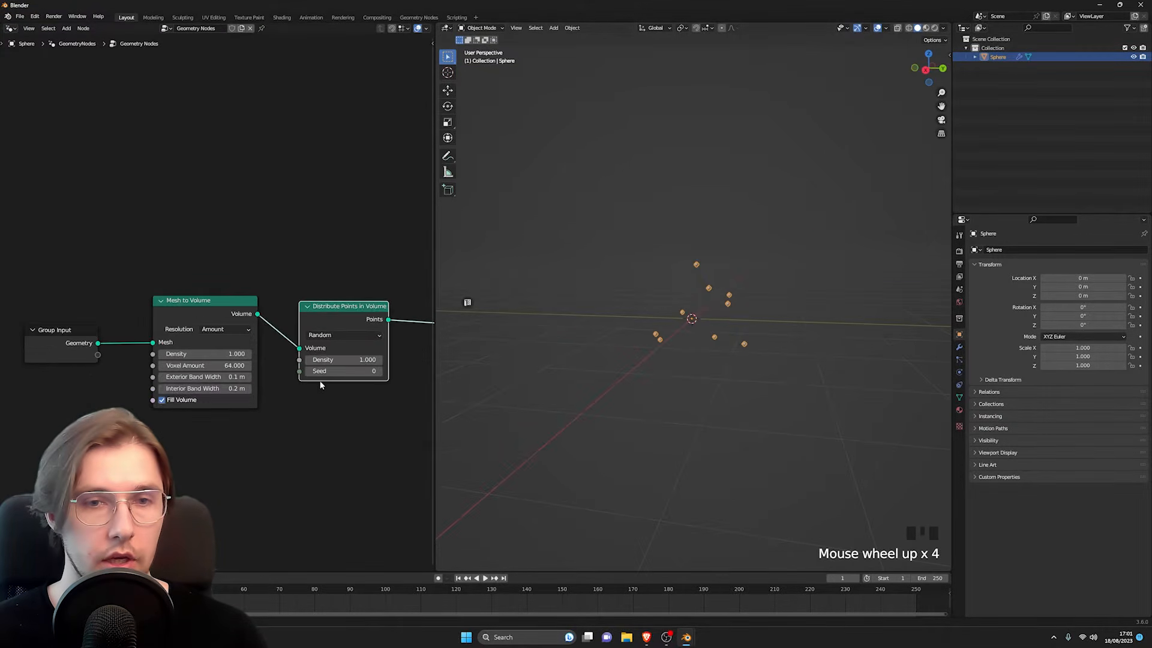
{"action": "middle_click_drag", "start_coordinate": [321, 385], "coordinate": [268, 389]}
{"action": "left_click_drag", "start_coordinate": [268, 354], "coordinate": [333, 354]}
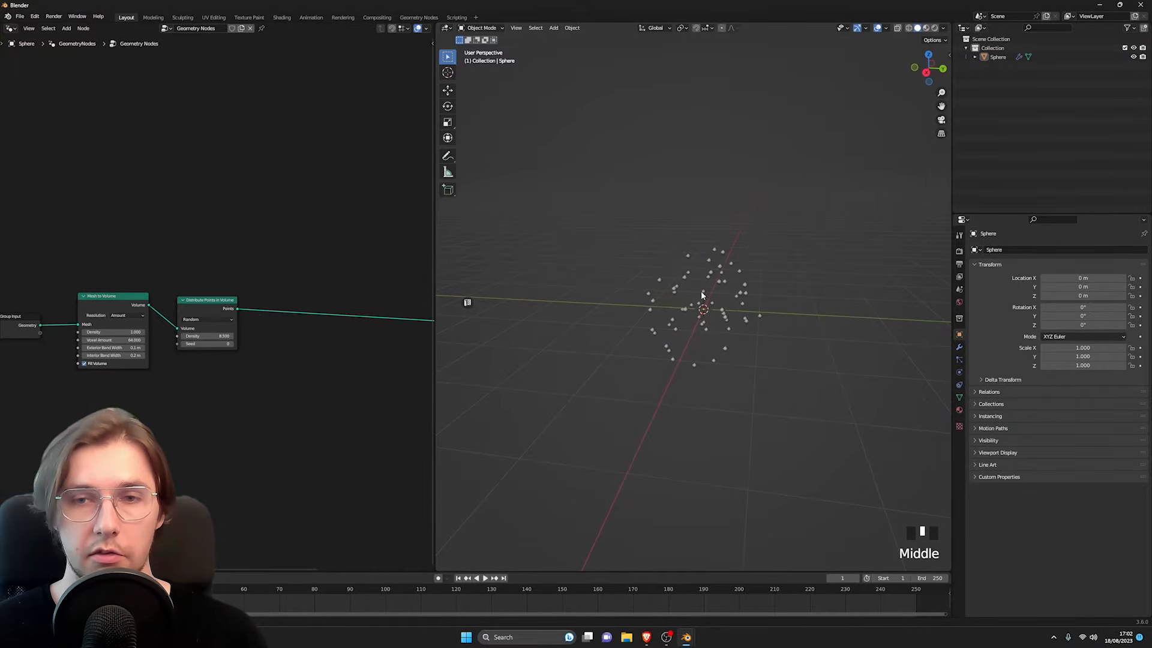
{"action": "mouse_move", "coordinate": [702, 294]}
{"action": "middle_mouse_down", "text": "shift"}
{"action": "mouse_move", "coordinate": [711, 311]}
{"action": "mouse_move", "coordinate": [681, 307]}
{"action": "mouse_move", "coordinate": [715, 263]}
{"action": "mouse_move", "coordinate": [676, 287]}
{"action": "mouse_move", "coordinate": [696, 293]}
{"action": "middle_mouse_up", "text": "shift"}
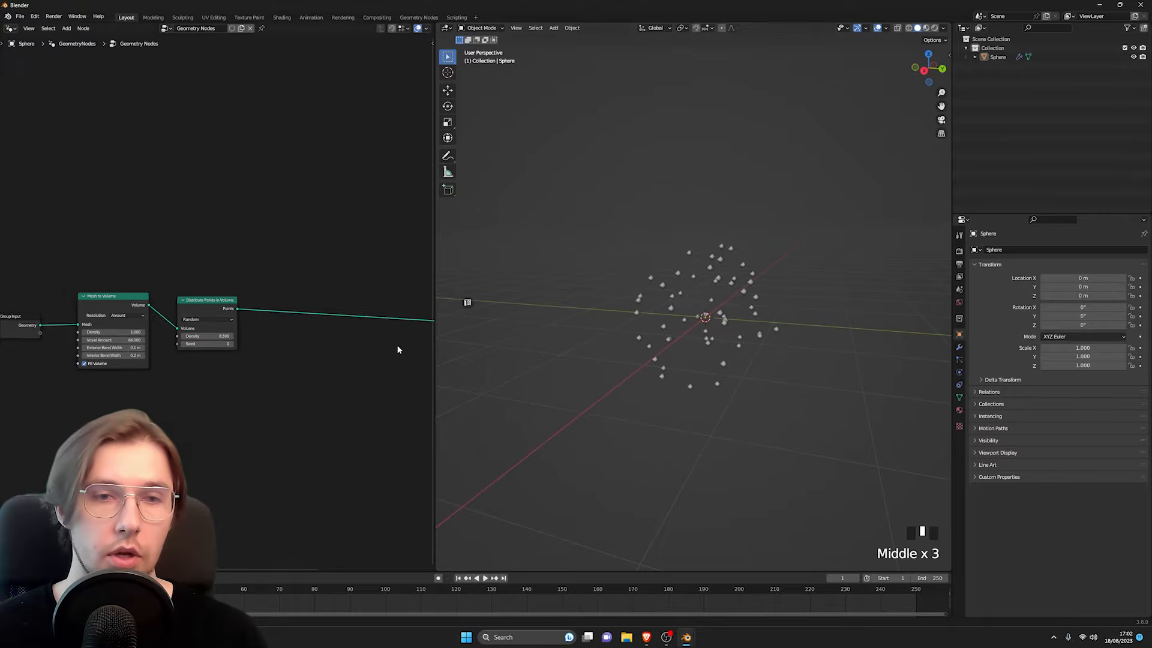
Step: Insert a Points to Volume node on the link after the Distribute Points in Volume node
{"action": "scroll", "coordinate": [321, 357], "scroll_direction": "up", "scroll_amount": 3}
{"action": "key", "text": "shift+a"}
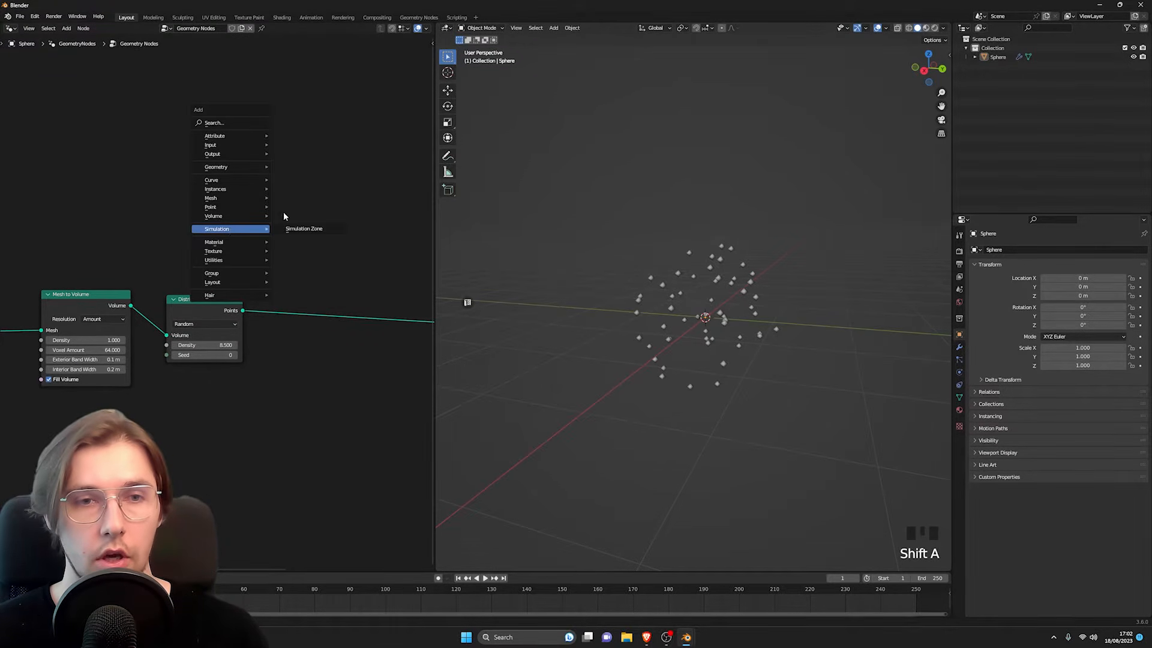
{"action": "key", "text": "space"}
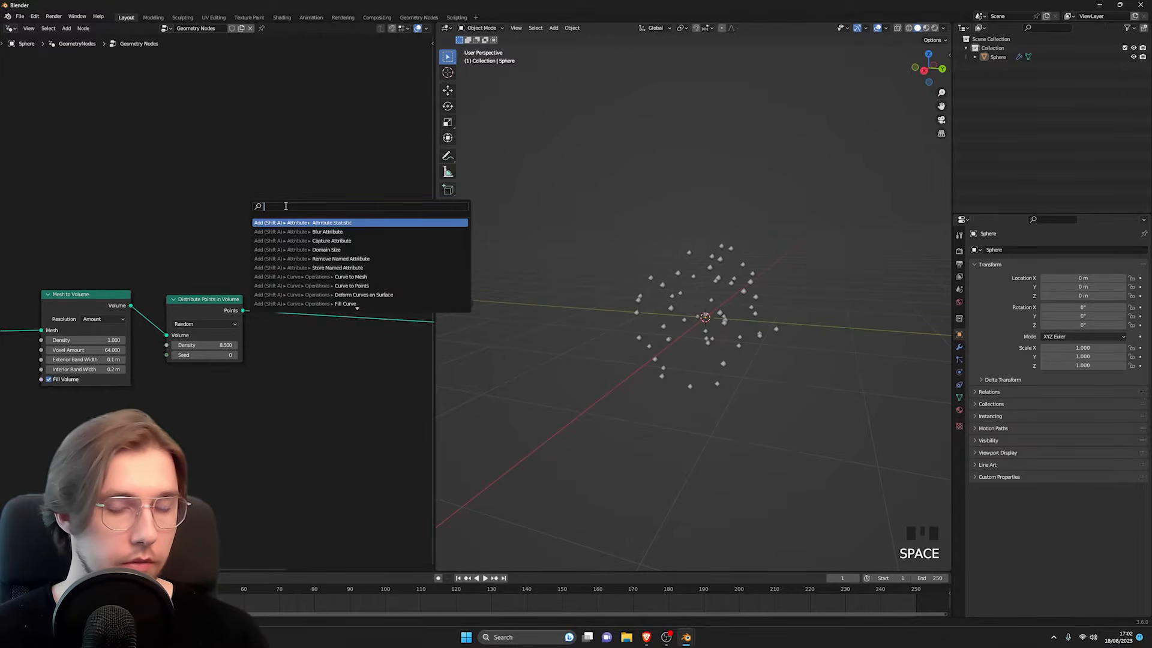
{"action": "type", "text": "piont"}
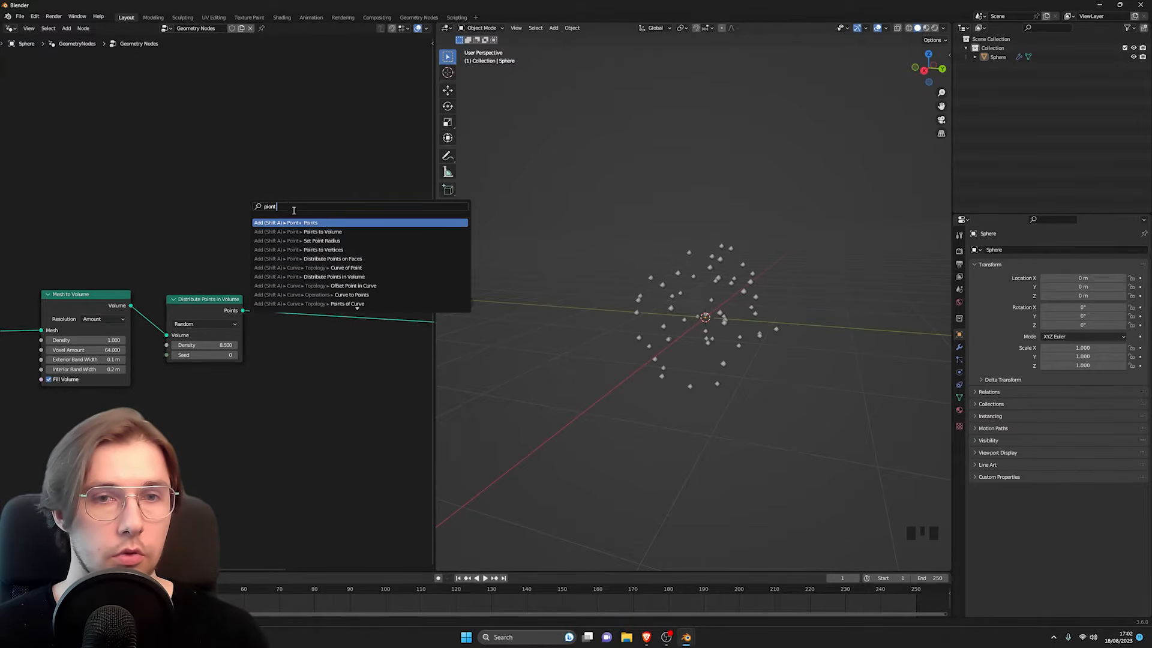
{"action": "left_click", "coordinate": [297, 231]}
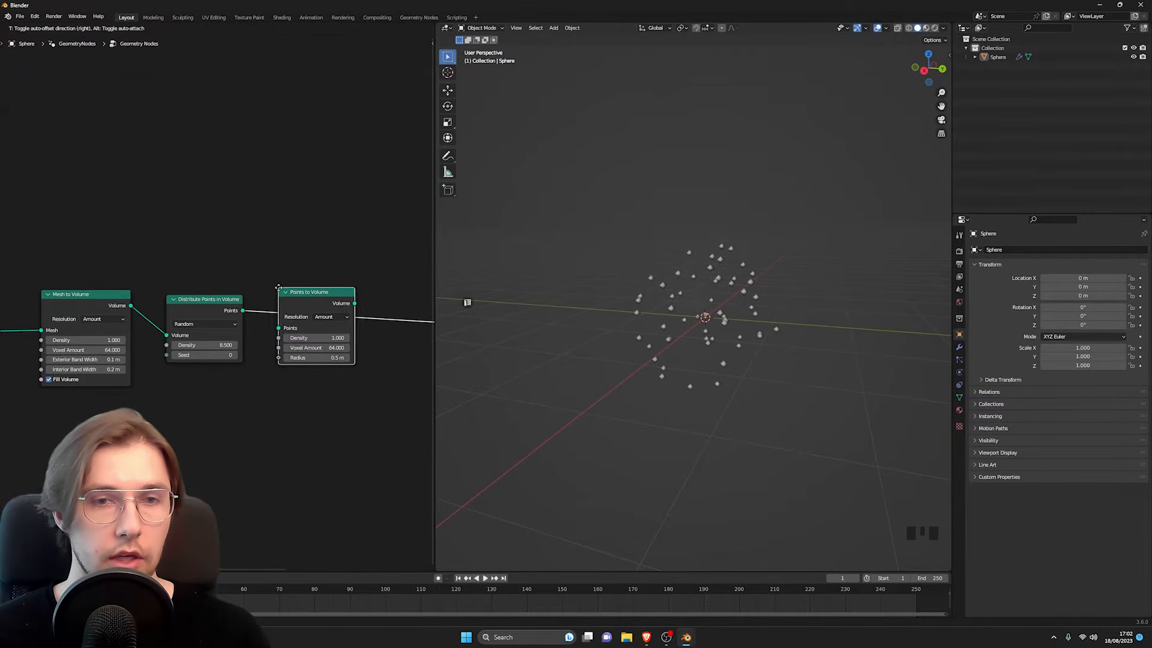
{"action": "left_click", "coordinate": [278, 289]}
{"action": "middle_click_drag", "start_coordinate": [581, 297], "coordinate": [710, 326]}
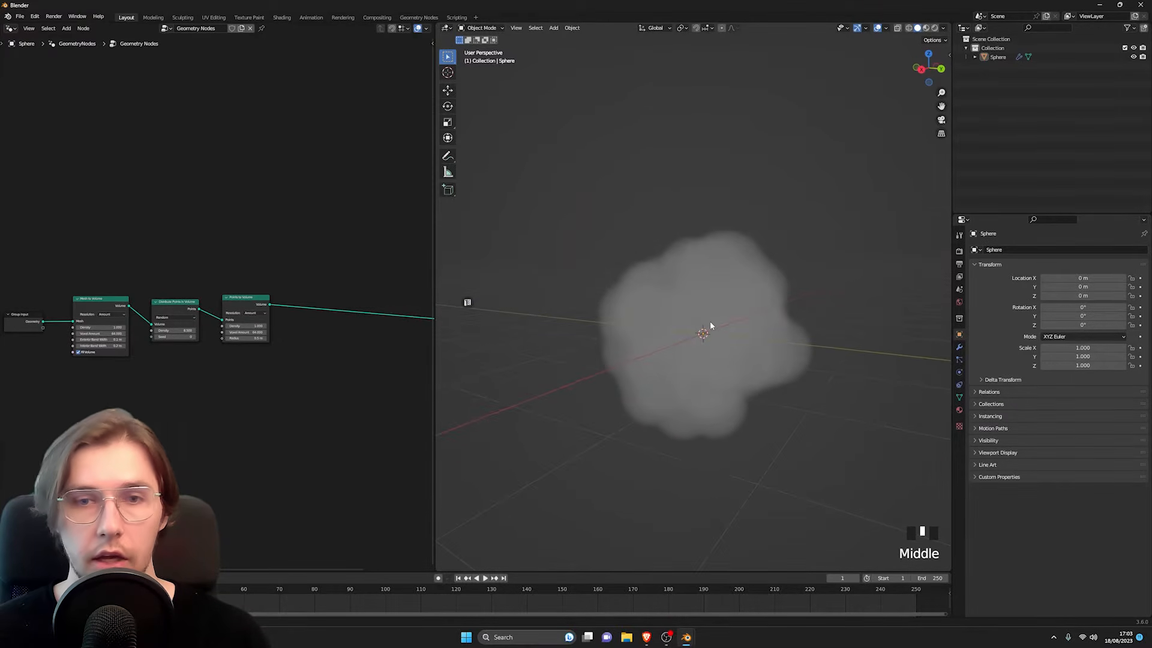
Step: Insert a Volume to Mesh node on the link after the Points to Volume node
{"action": "scroll", "coordinate": [252, 349], "scroll_direction": "up", "scroll_amount": 9}
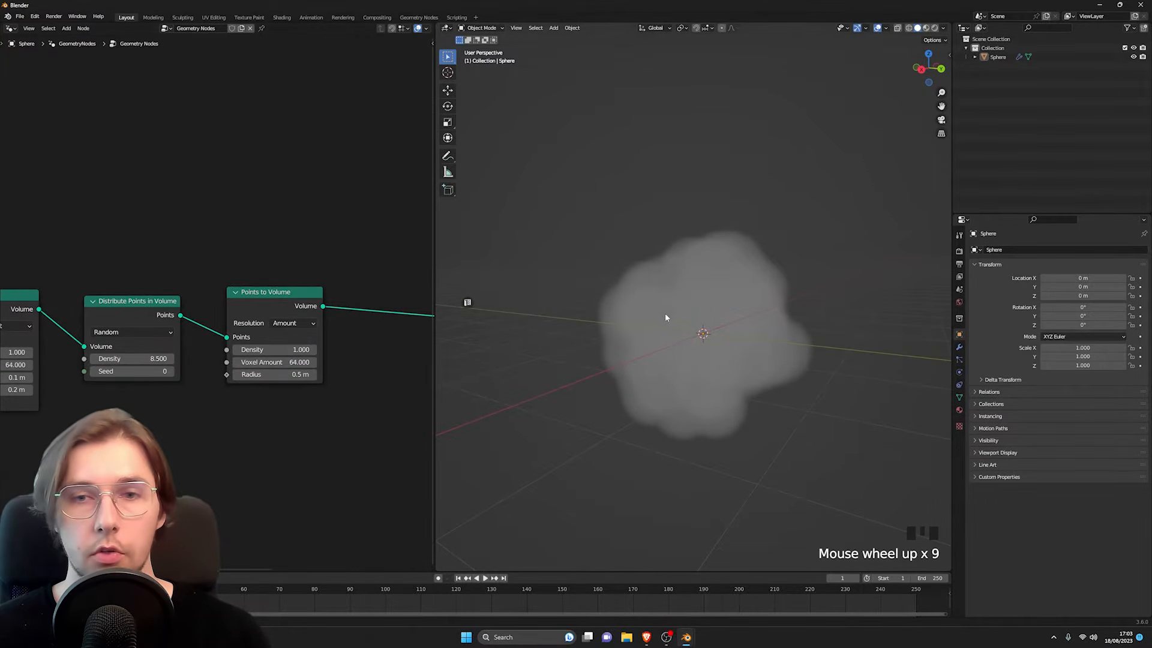
{"action": "middle_click_drag", "start_coordinate": [323, 221], "coordinate": [235, 249], "text": "shift"}
{"action": "key", "text": "space"}
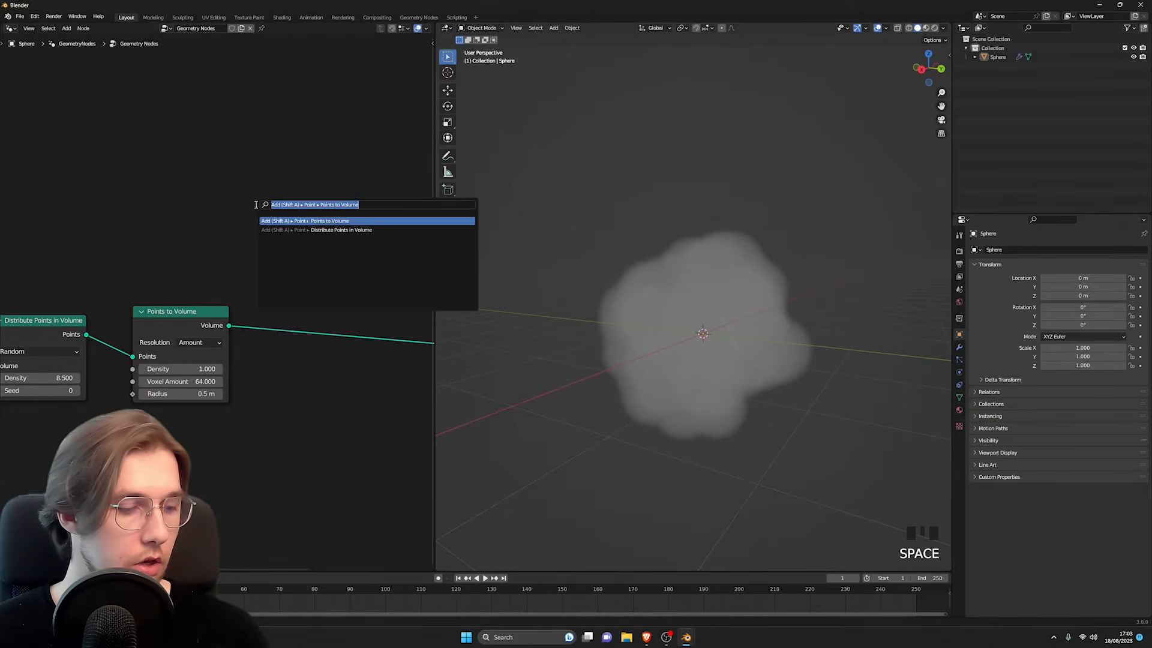
{"action": "type", "text": "volume to"}
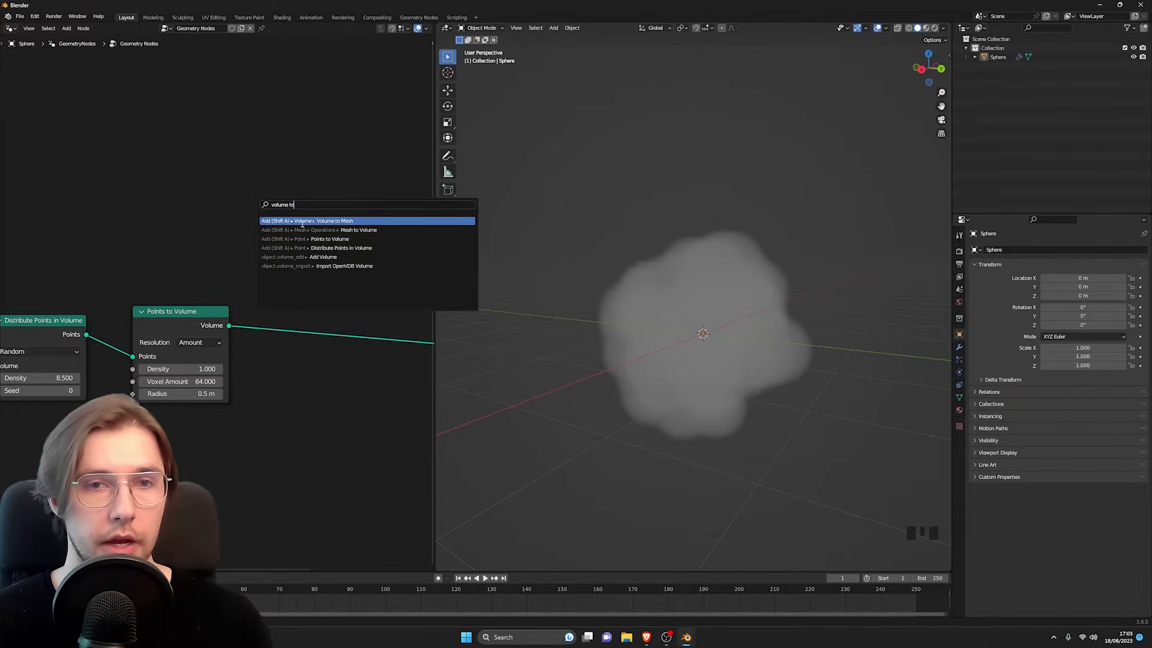
{"action": "left_click", "coordinate": [306, 220]}
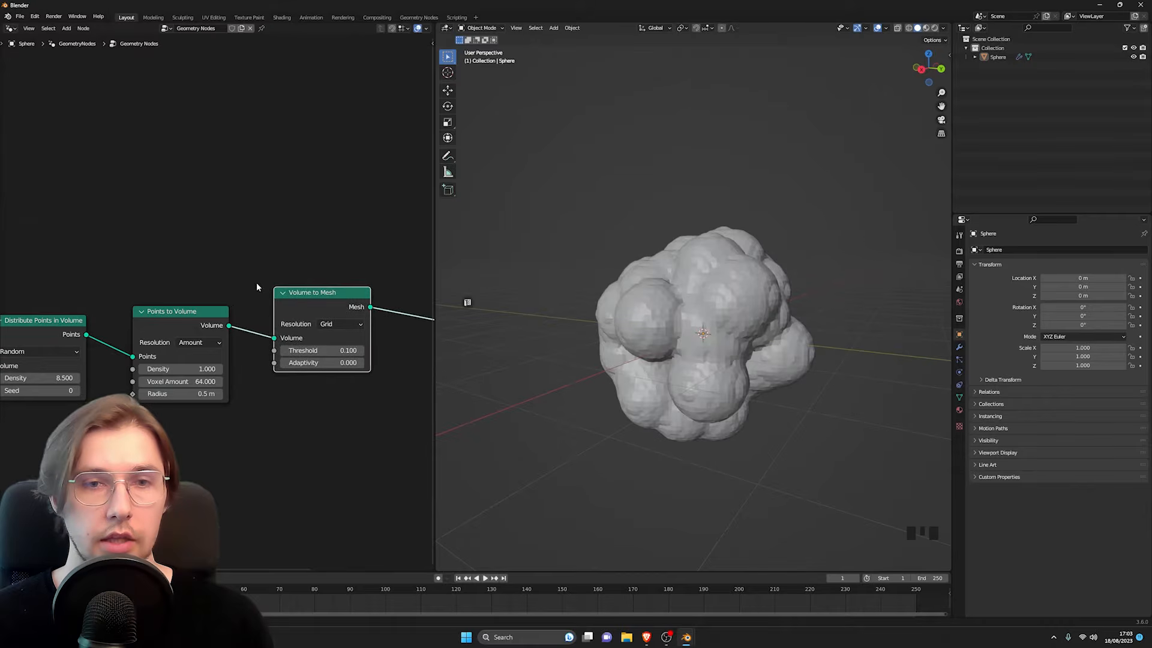
{"action": "left_click", "coordinate": [320, 323]}
{"action": "middle_click_drag", "start_coordinate": [600, 312], "coordinate": [751, 397]}
{"action": "scroll", "coordinate": [737, 304], "scroll_direction": "down", "scroll_amount": 2}
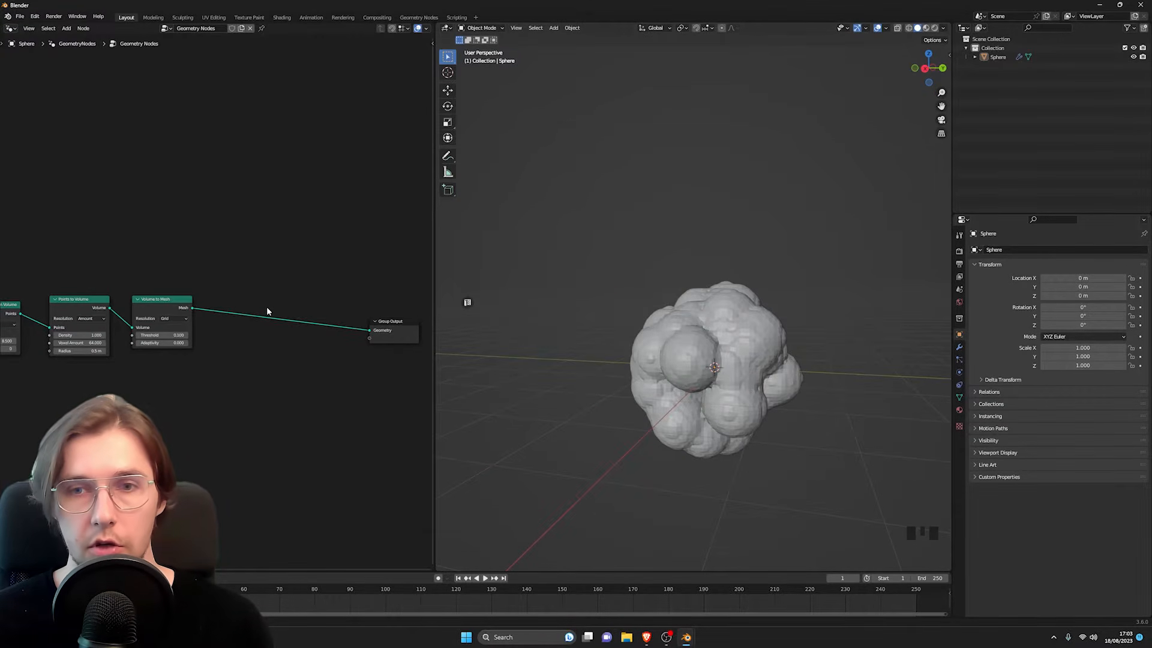
Step: Insert a Set Shade Smooth node between the Volume to Mesh node and the Group Output node
{"action": "scroll", "coordinate": [253, 301], "scroll_direction": "up", "scroll_amount": 3}
{"action": "middle_click_drag", "start_coordinate": [287, 278], "coordinate": [227, 266], "text": "shift"}
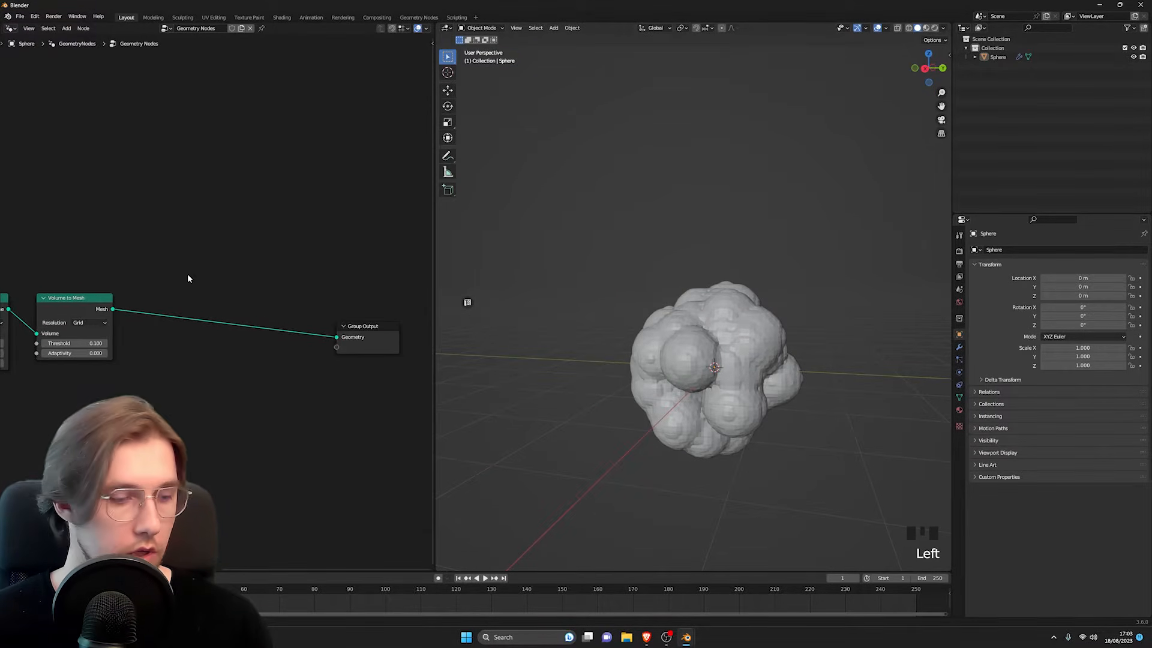
{"action": "key", "text": "space"}
{"action": "type", "text": "set sha"}
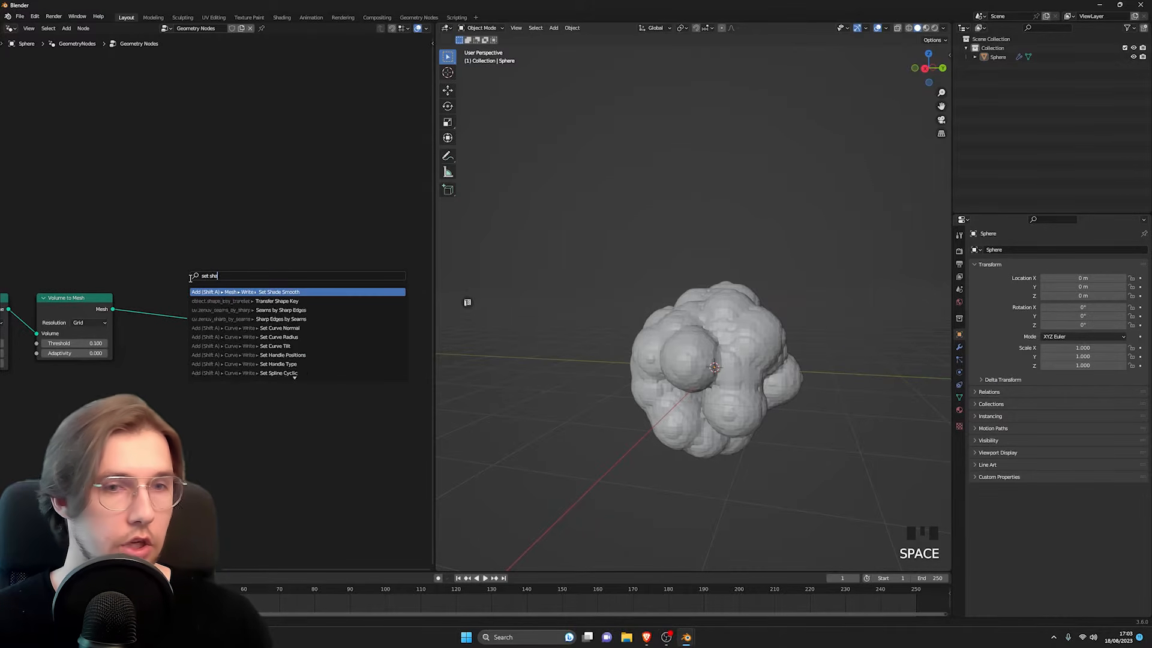
{"action": "type", "text": "de s"}
{"action": "key", "text": "Return"}
{"action": "left_click", "coordinate": [177, 287]}
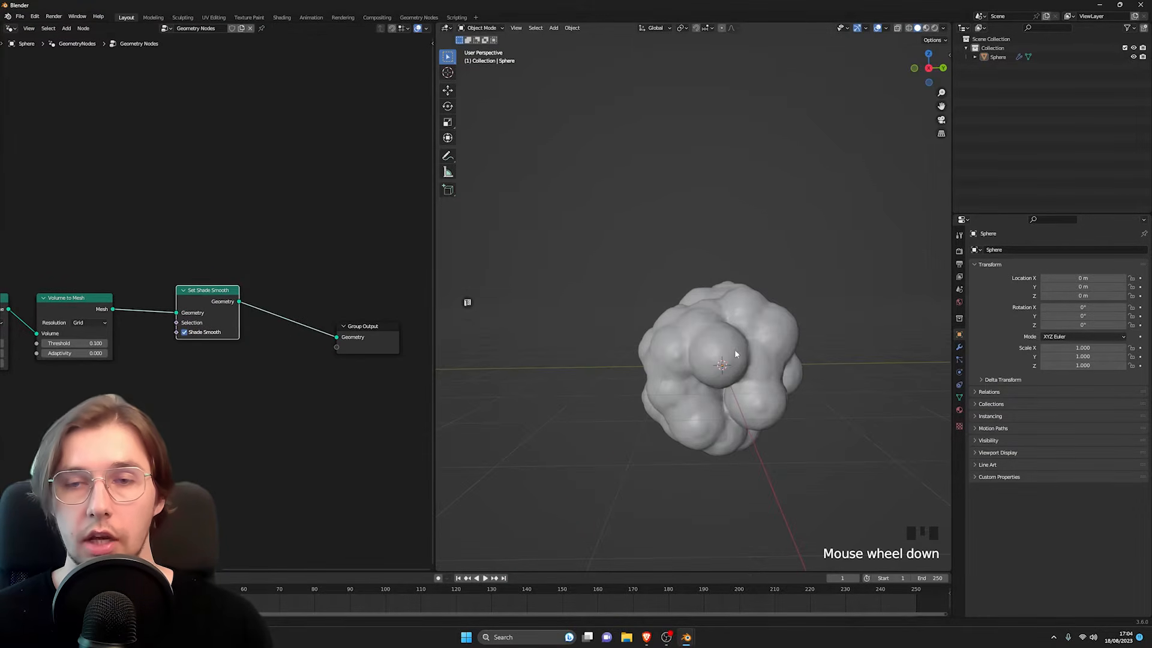
{"action": "mouse_move", "coordinate": [735, 354]}
{"action": "middle_mouse_down"}
{"action": "mouse_move", "coordinate": [708, 330]}
{"action": "mouse_move", "coordinate": [690, 352]}
{"action": "mouse_move", "coordinate": [726, 362]}
{"action": "middle_mouse_up"}
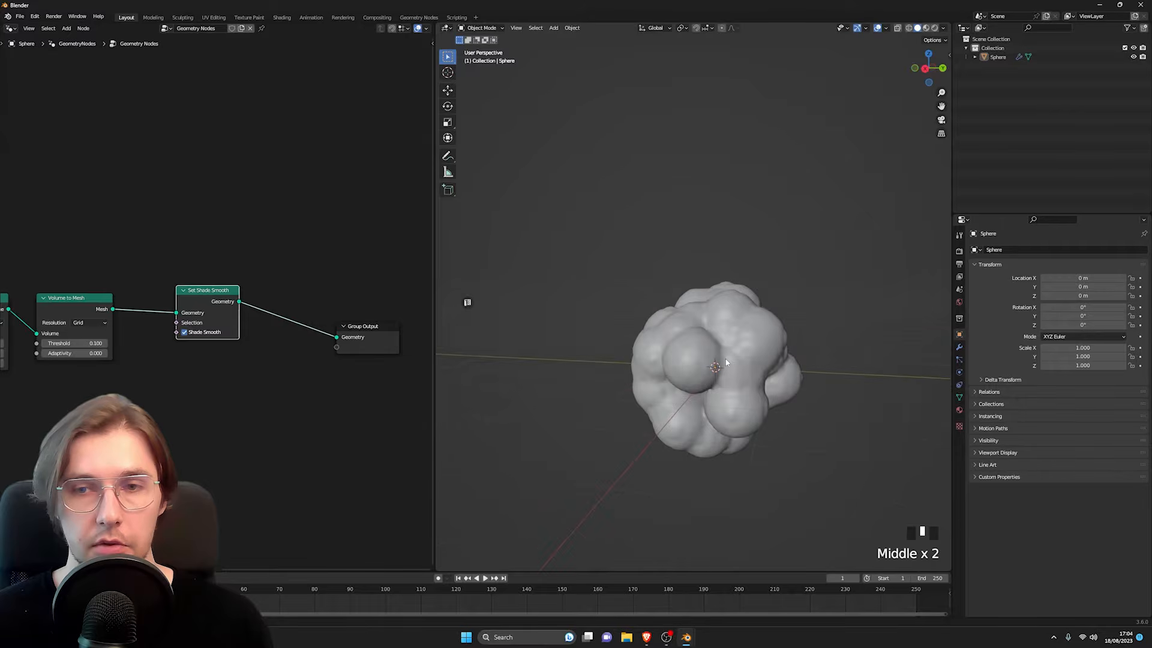
Step: Insert a Set Material node between the Set Shade Smooth node and the Group Output node
{"action": "key", "text": "space"}
{"action": "type", "text": "set m"}
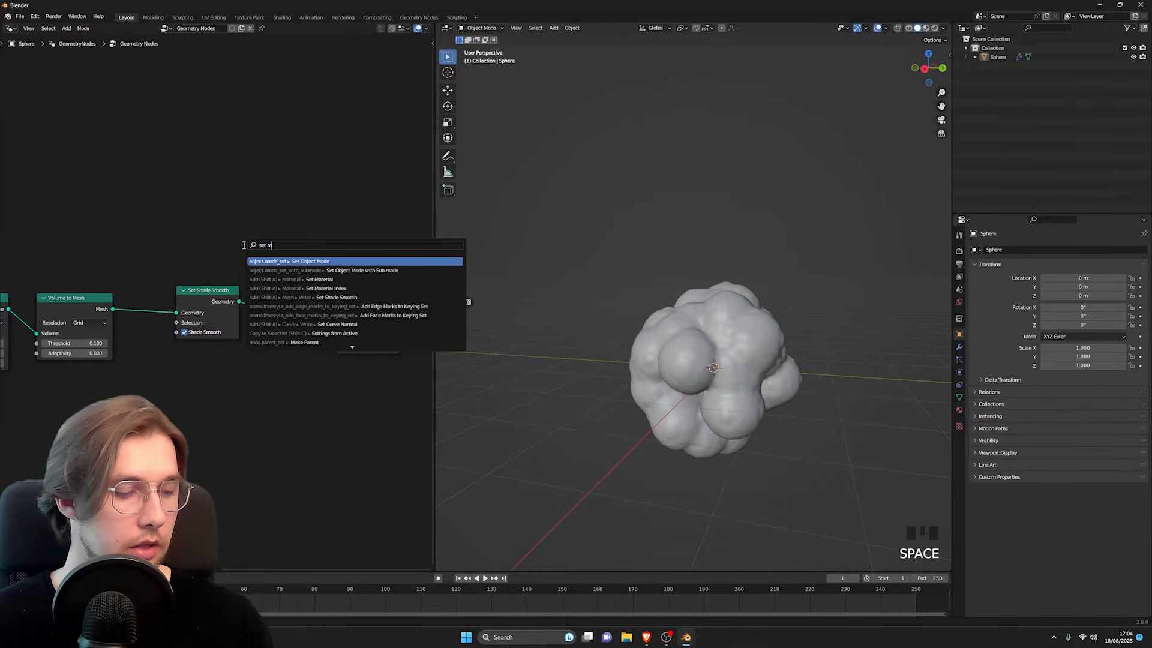
{"action": "type", "text": "ater"}
{"action": "key", "text": "Return"}
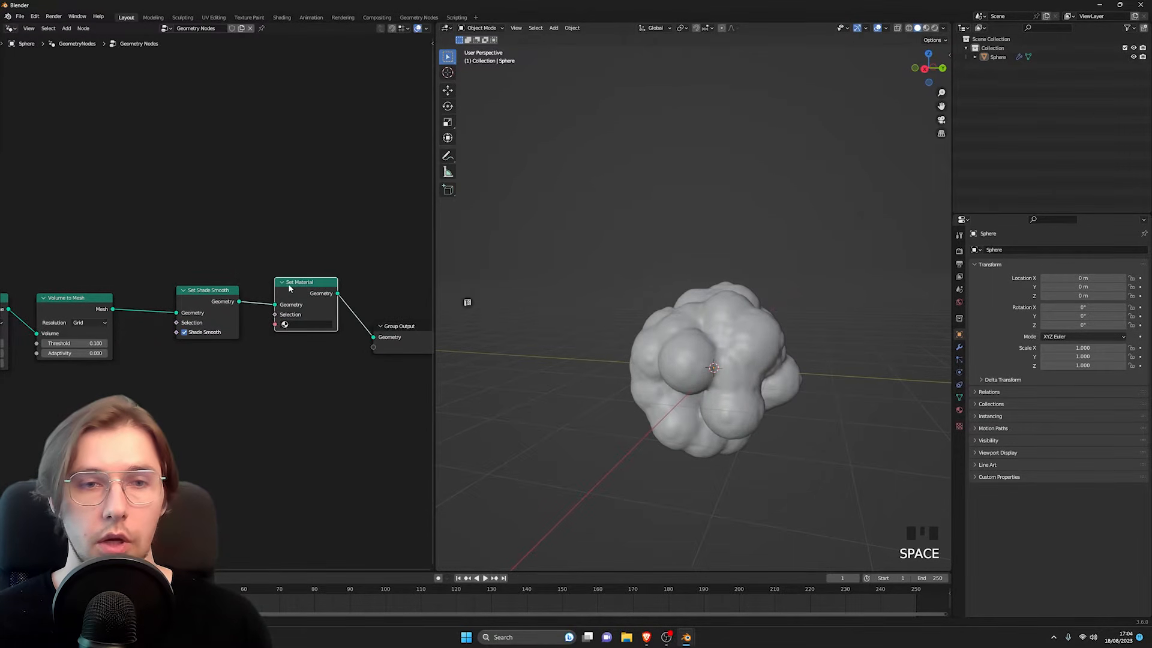
{"action": "left_click", "coordinate": [288, 283]}
{"action": "middle_click_drag", "start_coordinate": [875, 315], "coordinate": [688, 319]}
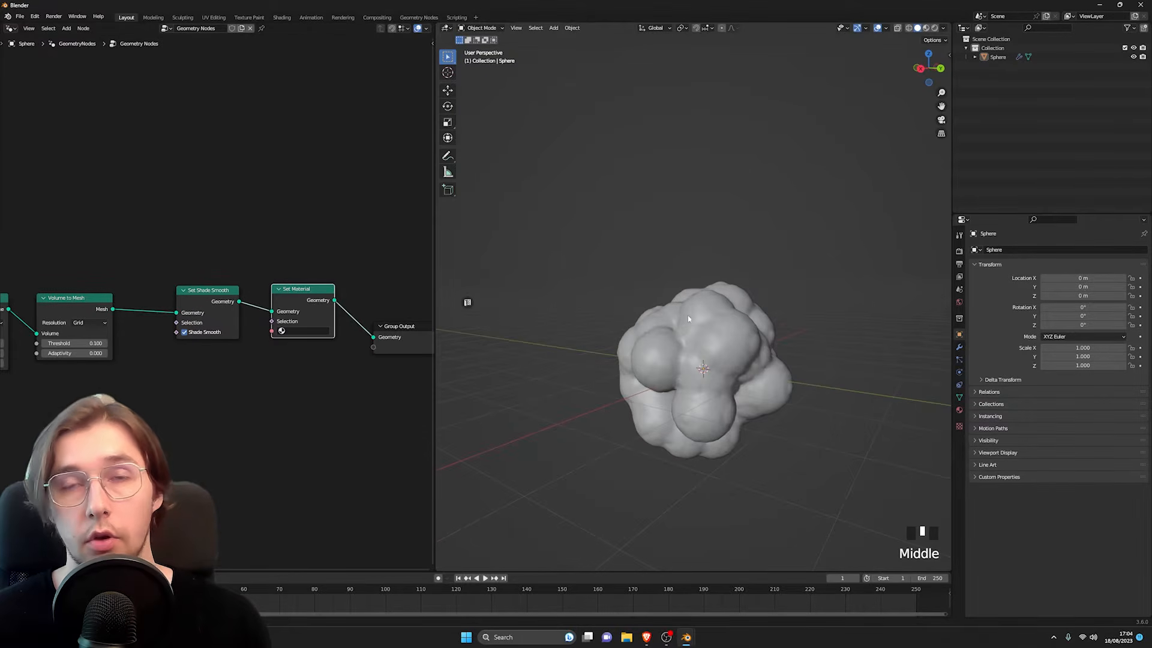
{"action": "scroll", "coordinate": [250, 258], "scroll_direction": "down", "scroll_amount": 9}
{"action": "middle_click_drag", "start_coordinate": [276, 266], "coordinate": [206, 251]}
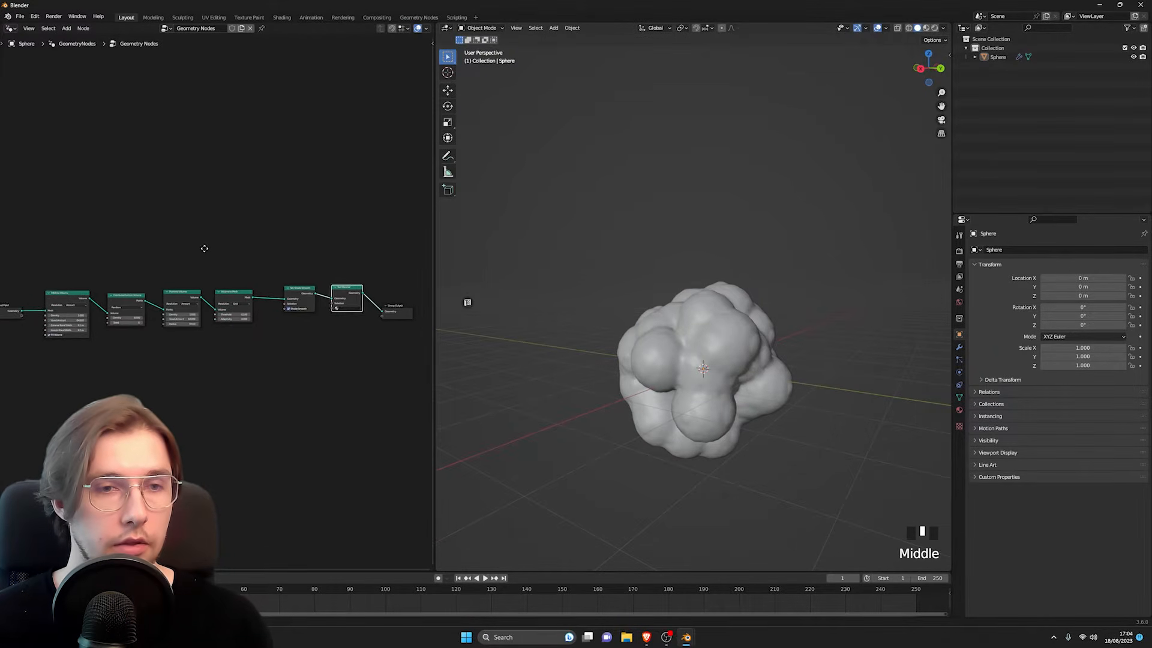
{"action": "scroll", "coordinate": [221, 265], "scroll_direction": "down", "scroll_amount": 3}
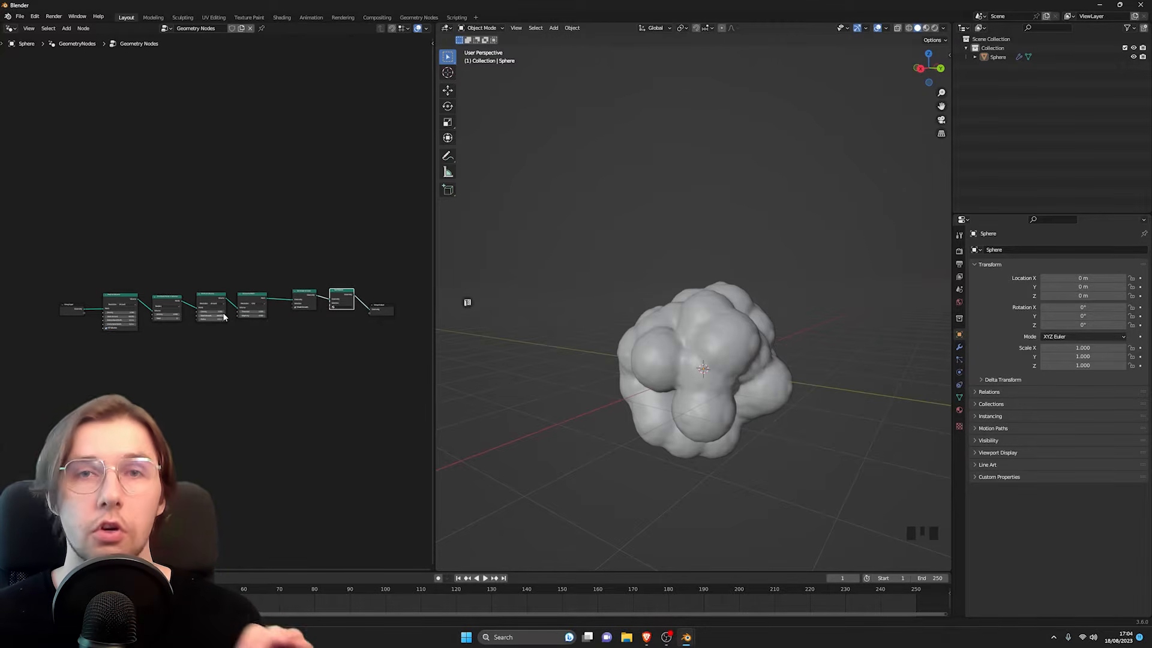
{"action": "scroll", "coordinate": [238, 316], "scroll_direction": "up", "scroll_amount": 3}
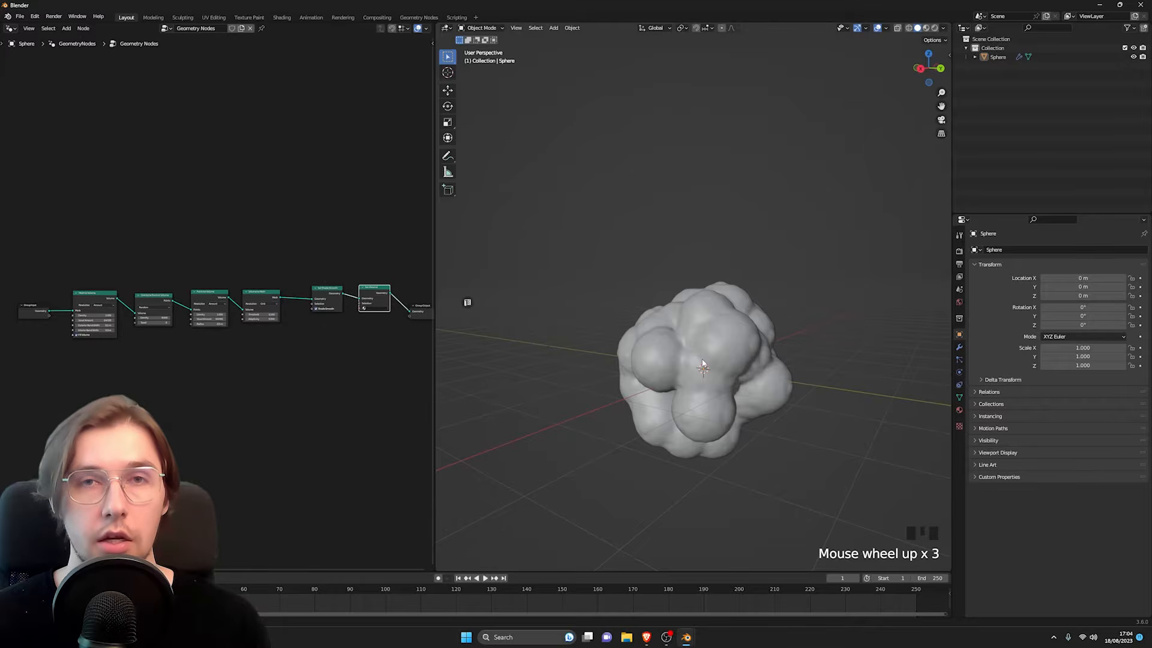
{"action": "mouse_move", "coordinate": [703, 365]}
{"action": "middle_mouse_down"}
{"action": "mouse_move", "coordinate": [743, 349]}
{"action": "mouse_move", "coordinate": [720, 369]}
{"action": "middle_mouse_up"}
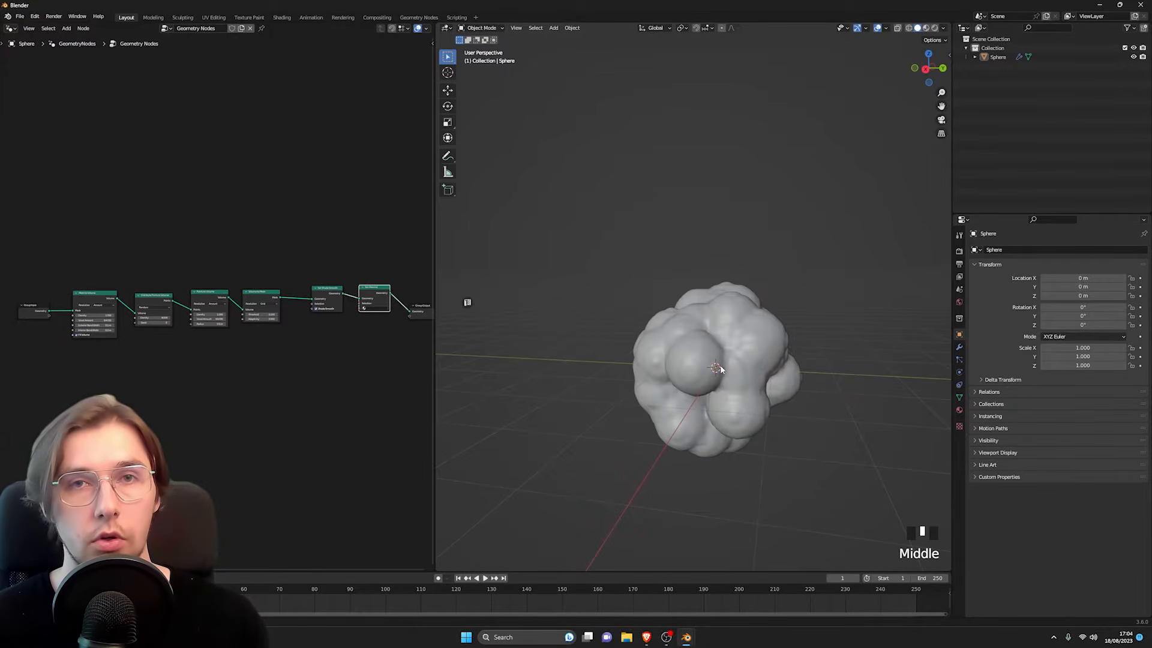
{"action": "left_click", "coordinate": [236, 243]}
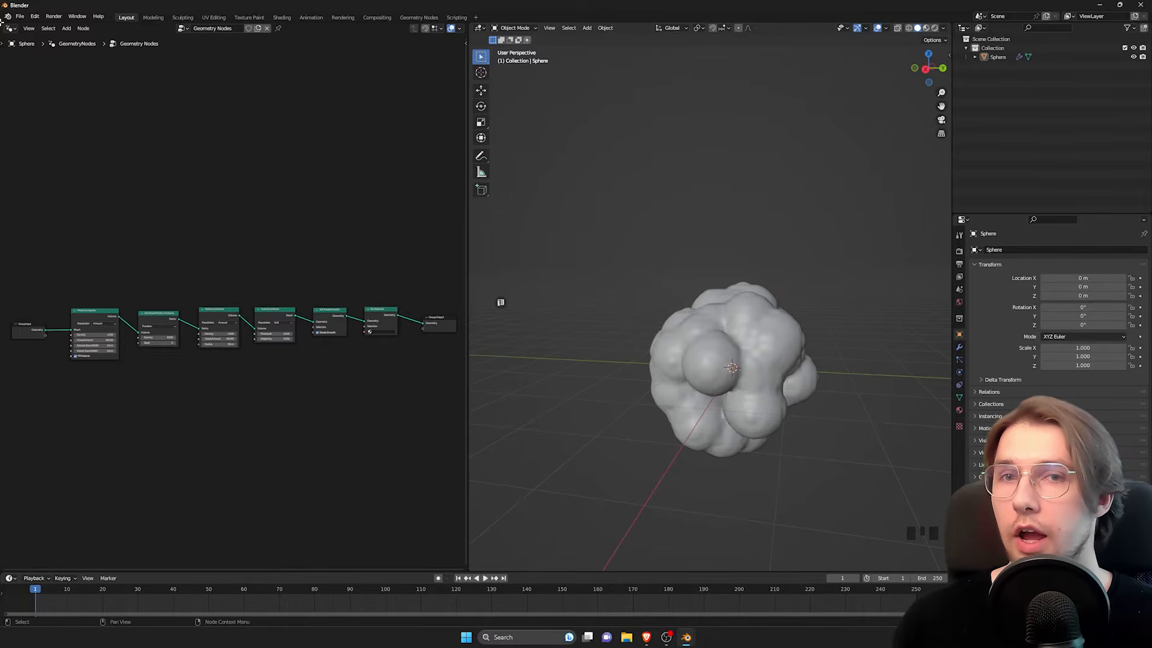
Step: Split the geometry node editor into two stacked areas and change the upper one to the Shader Editor
{"action": "left_click_drag", "start_coordinate": [2, 23], "coordinate": [12, 295]}
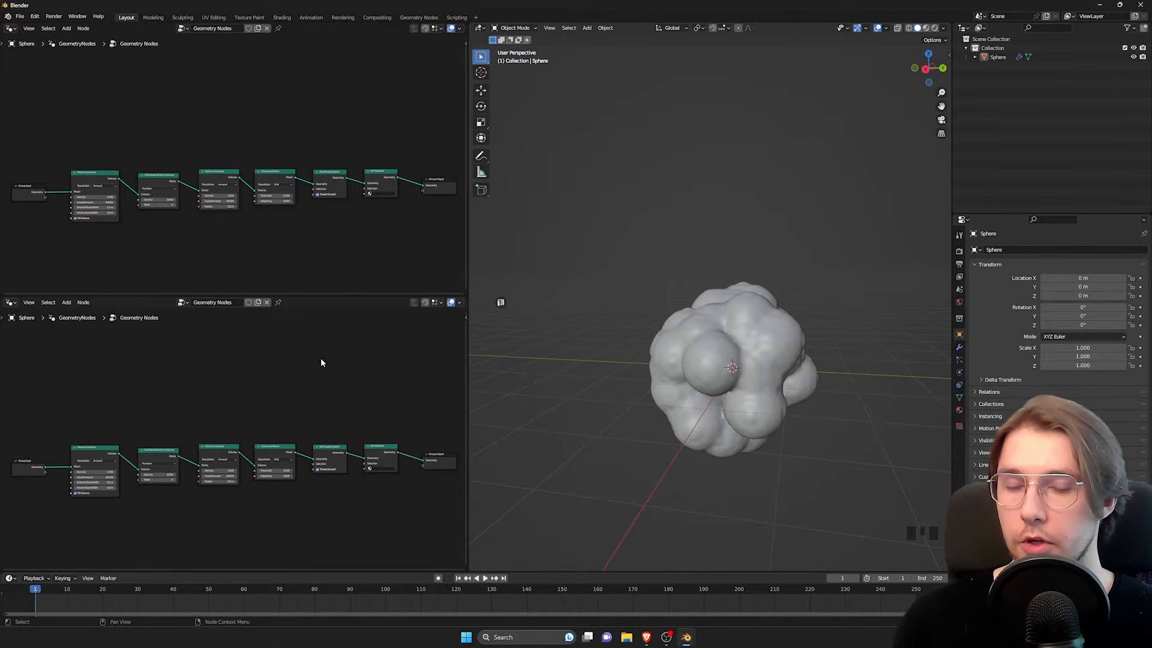
{"action": "left_click", "coordinate": [11, 29]}
{"action": "left_click", "coordinate": [31, 112]}
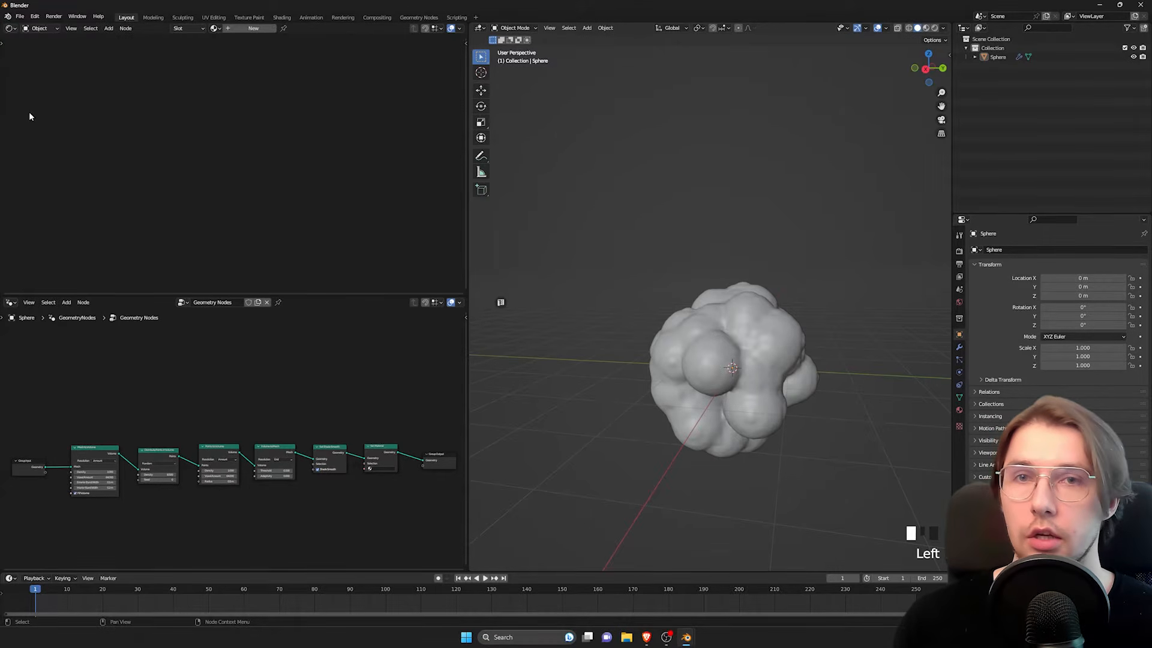
Step: Create a new material for the sphere and name it "anime bushes"
{"action": "left_click", "coordinate": [253, 29]}
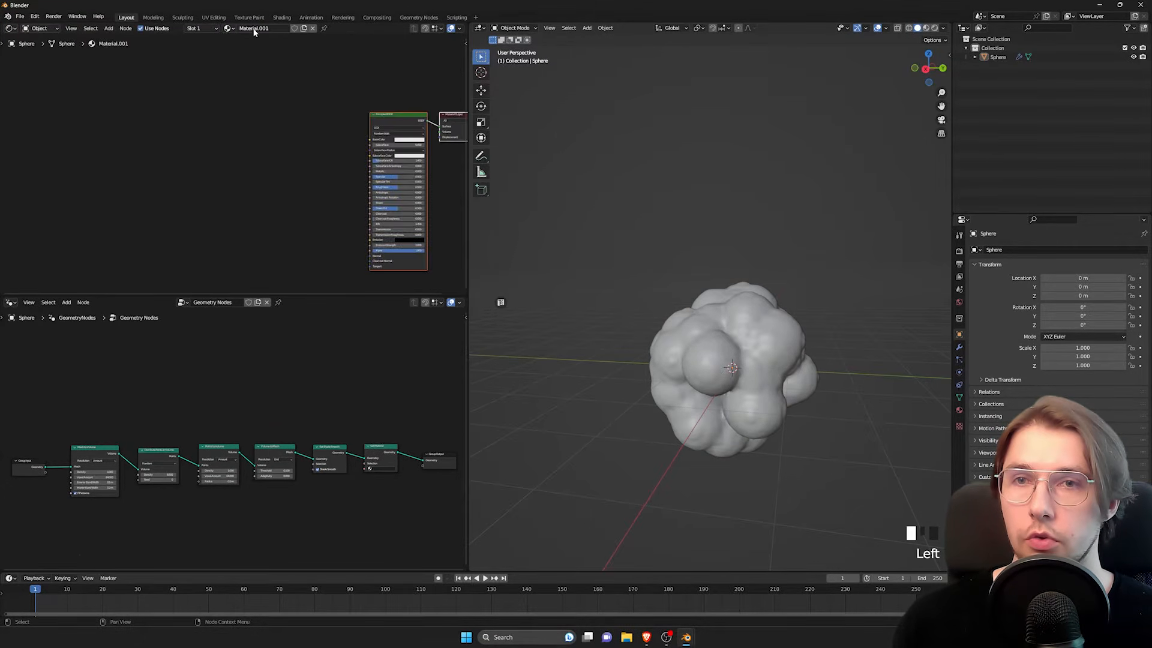
{"action": "double_click", "coordinate": [261, 29]}
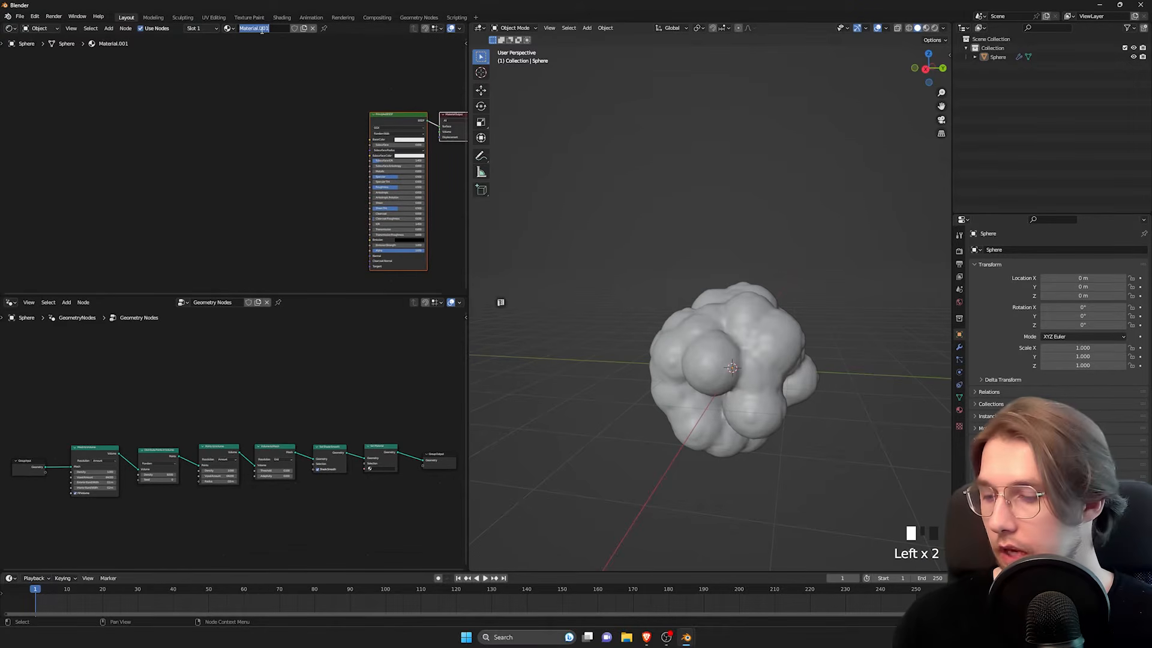
{"action": "type", "text": "c"}
{"action": "type", "text": "nime b"}
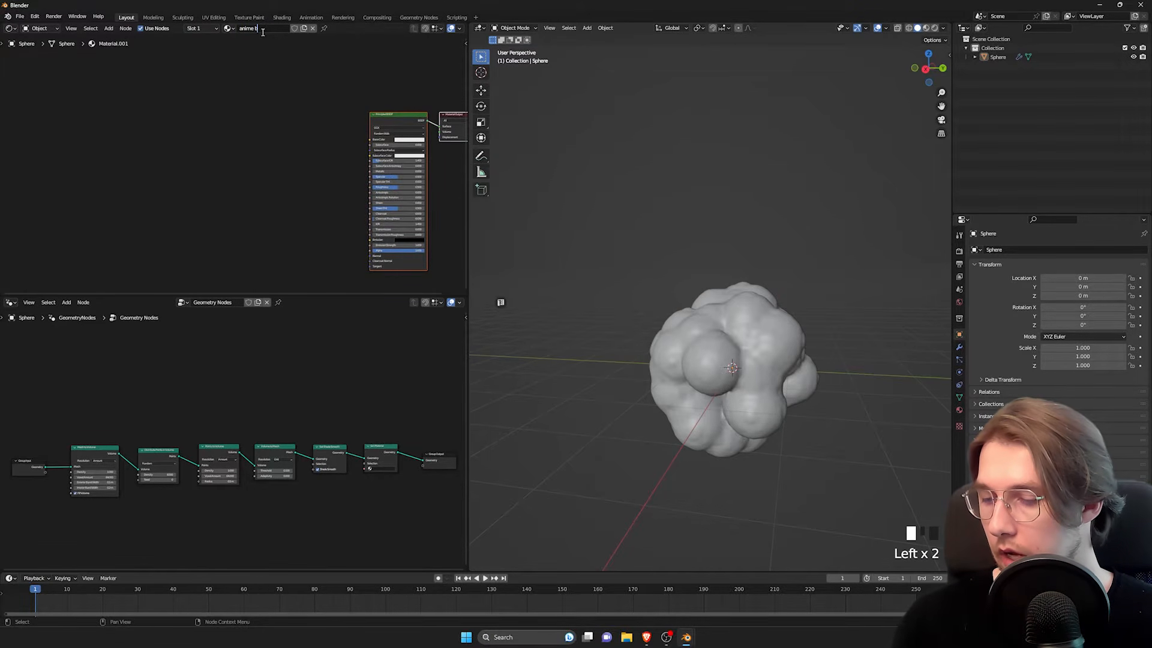
{"action": "type", "text": "ushes"}
{"action": "key", "text": "Return"}
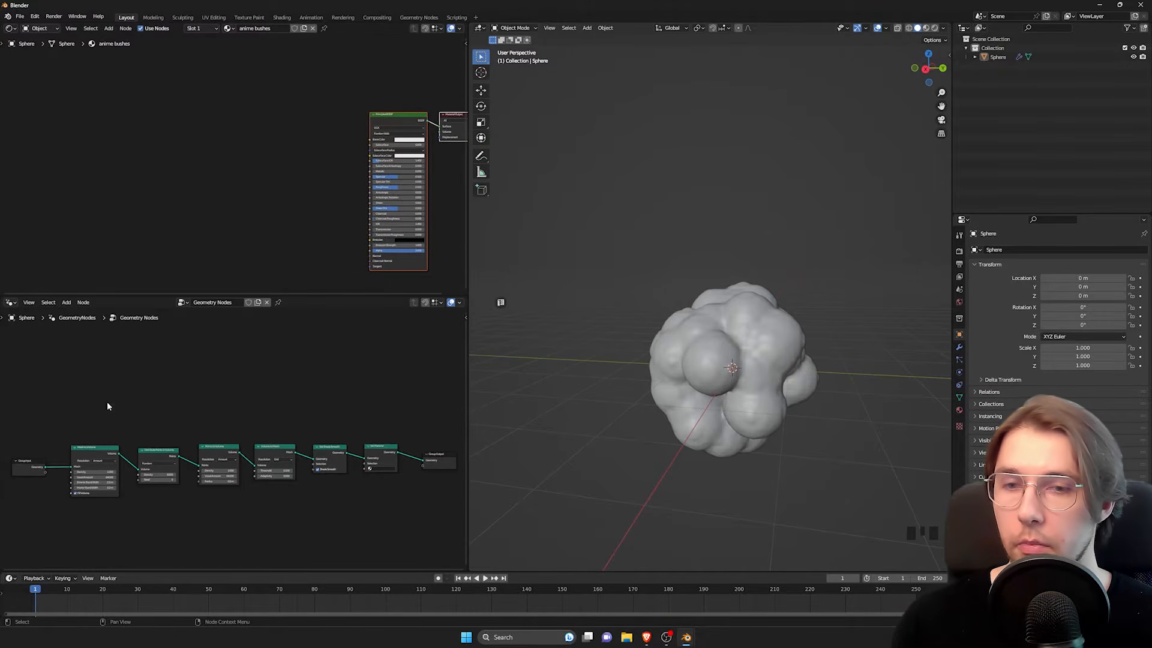
Step: Assign the "anime bushes" material in the Set Material node
{"action": "middle_click_drag", "start_coordinate": [362, 471], "coordinate": [276, 480]}
{"action": "scroll", "coordinate": [311, 459], "scroll_direction": "up", "scroll_amount": 6}
{"action": "scroll", "coordinate": [258, 460], "scroll_direction": "up", "scroll_amount": 5}
{"action": "double_click", "coordinate": [262, 428]}
{"action": "left_click", "coordinate": [262, 428]}
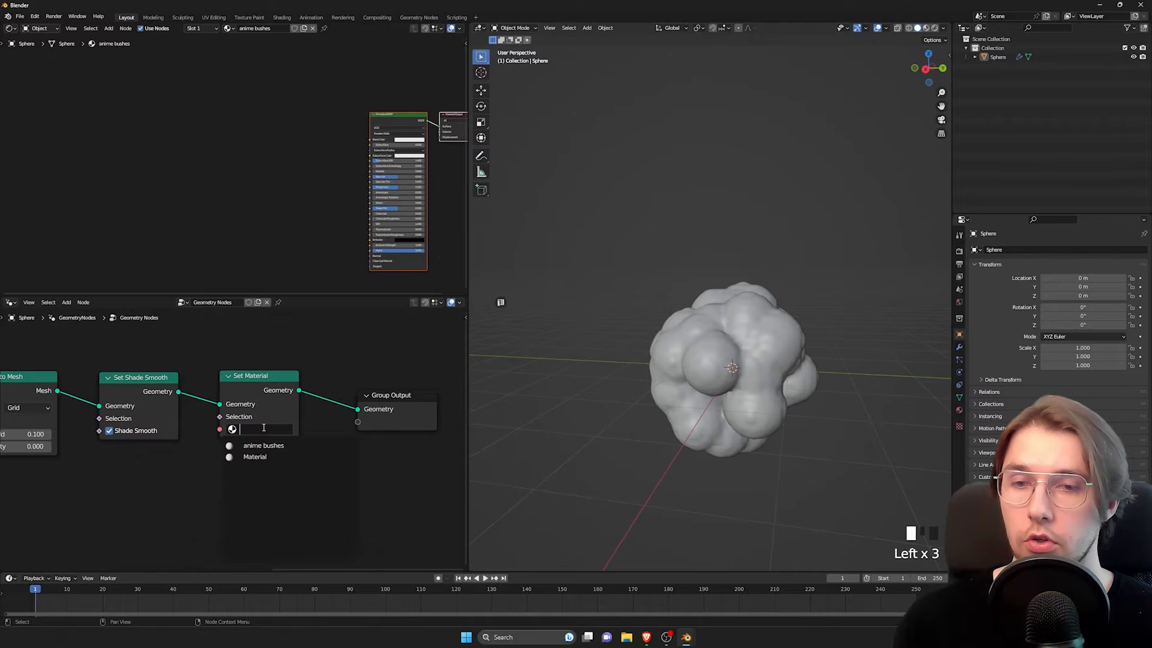
{"action": "left_click", "coordinate": [264, 446]}
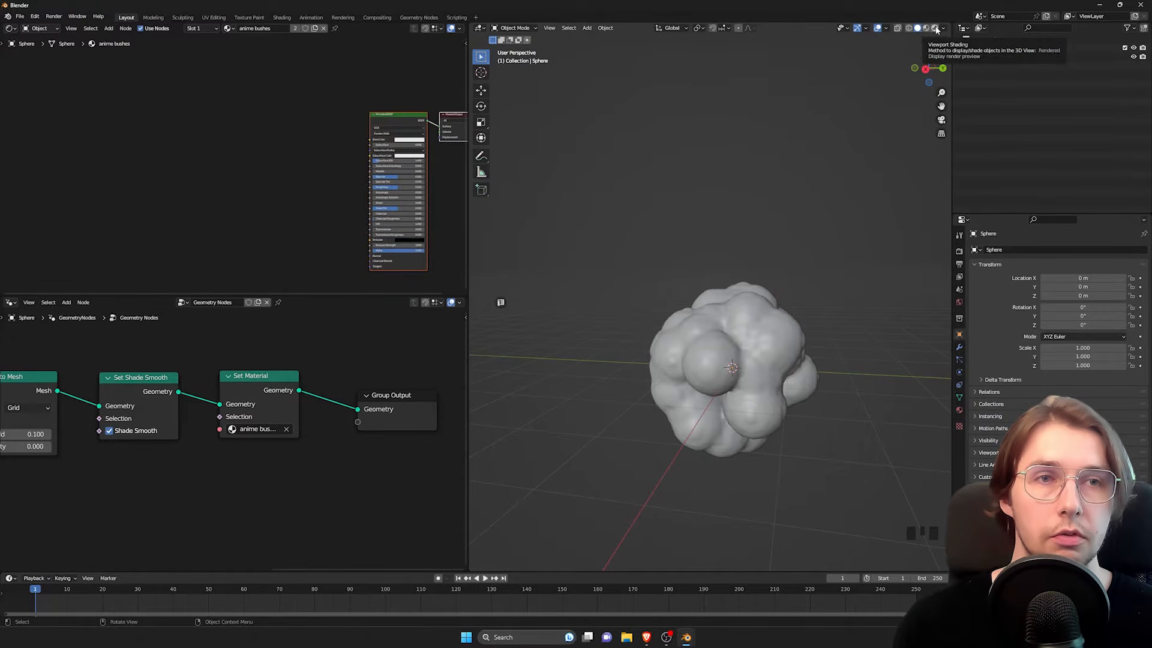
Step: Switch the 3D viewport to Rendered shading to preview the bush with its material
{"action": "left_click", "coordinate": [935, 28]}
{"action": "mouse_move", "coordinate": [819, 307]}
{"action": "middle_mouse_down"}
{"action": "mouse_move", "coordinate": [762, 334]}
{"action": "mouse_move", "coordinate": [855, 314]}
{"action": "middle_mouse_up"}
{"action": "scroll", "coordinate": [741, 312], "scroll_direction": "down", "scroll_amount": 2}
{"action": "middle_click_drag", "start_coordinate": [740, 312], "coordinate": [757, 336], "text": "shift"}
{"action": "middle_click_drag", "start_coordinate": [296, 152], "coordinate": [236, 123]}
{"action": "scroll", "coordinate": [275, 142], "scroll_direction": "up", "scroll_amount": 5}
{"action": "middle_click_drag", "start_coordinate": [423, 118], "coordinate": [332, 97]}
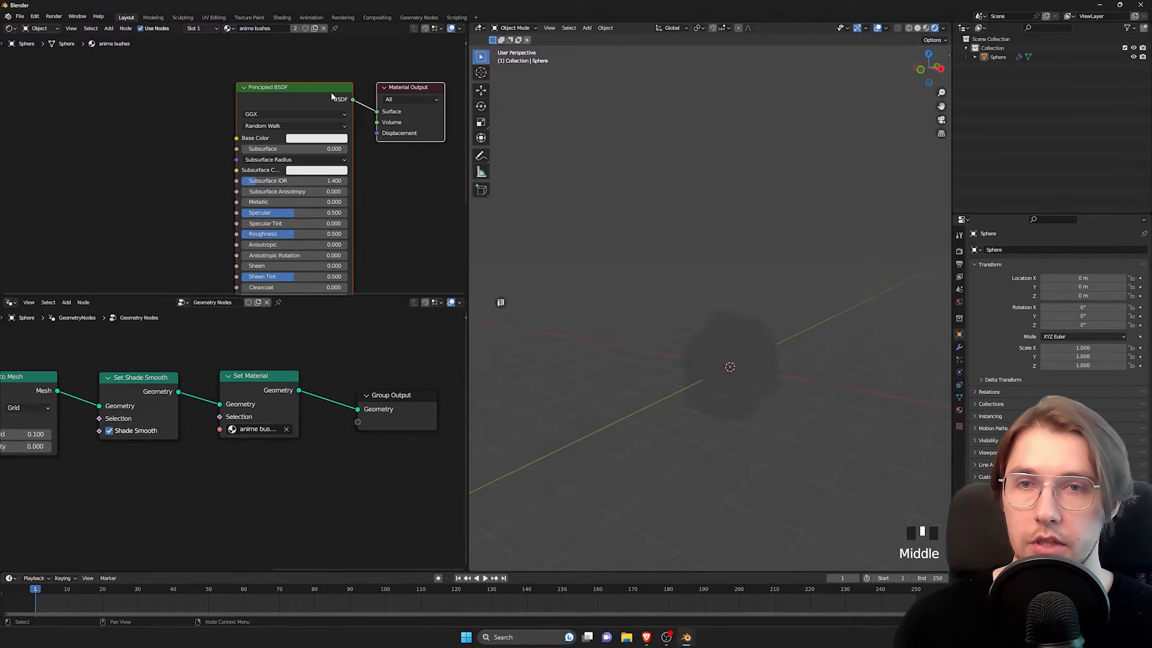
{"action": "middle_click_drag", "start_coordinate": [750, 375], "coordinate": [729, 348]}
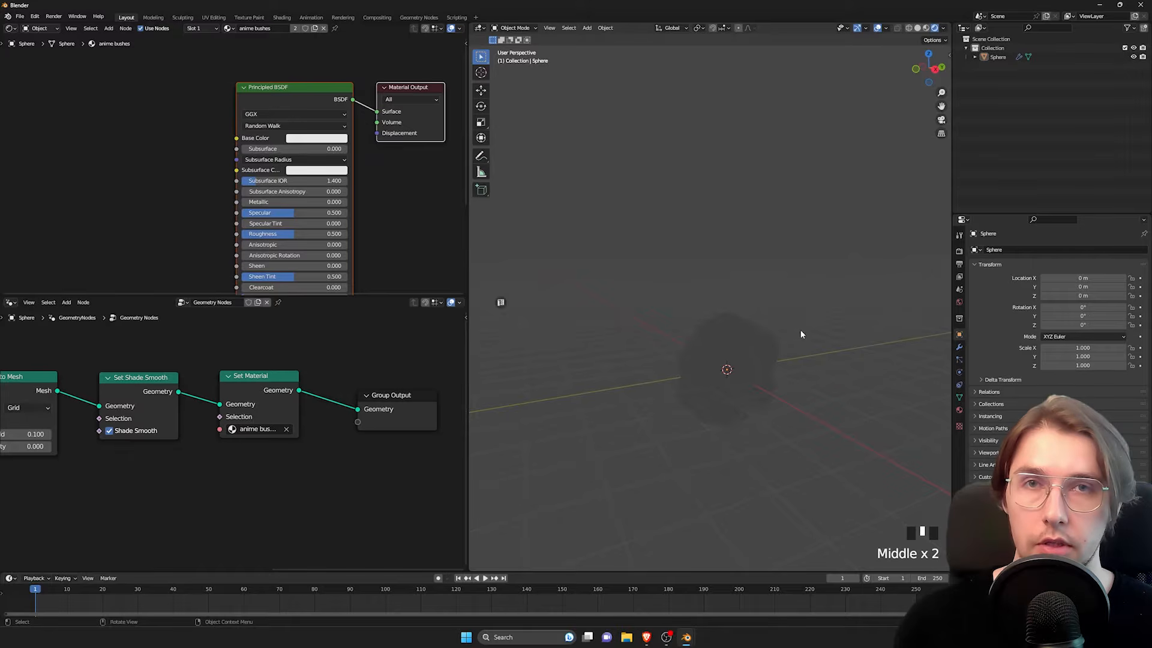
{"action": "middle_click_drag", "start_coordinate": [800, 330], "coordinate": [623, 346]}
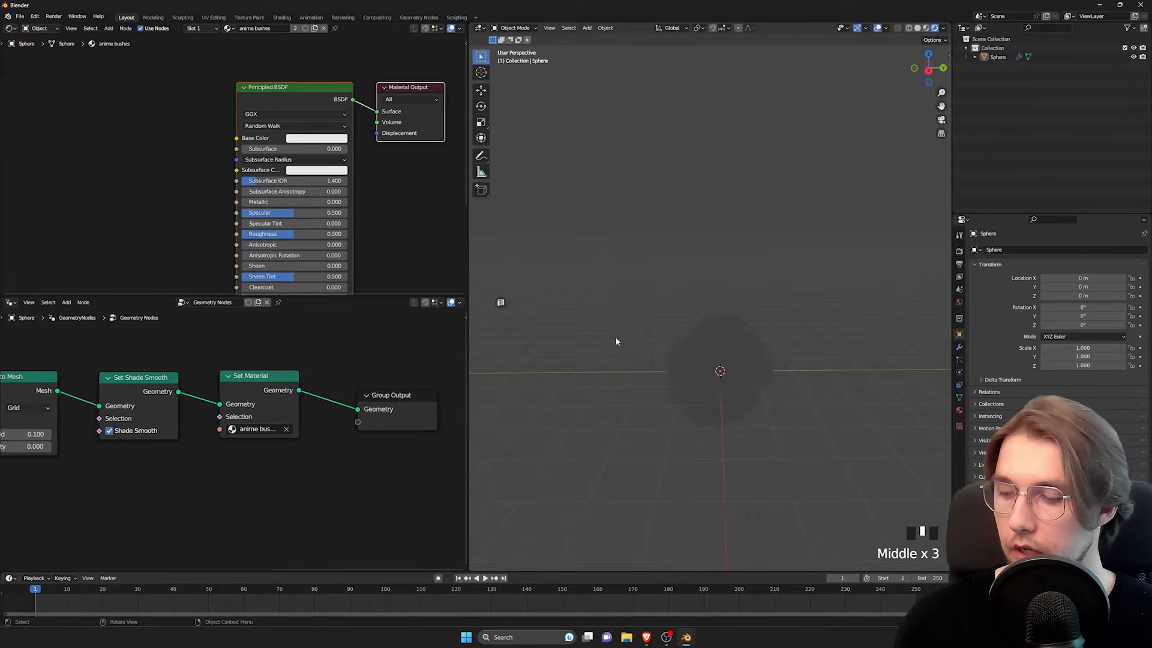
Step: Add a sun light and raise it along the Z axis to about 6.34 m above the bush
{"action": "key", "text": "shift+a"}
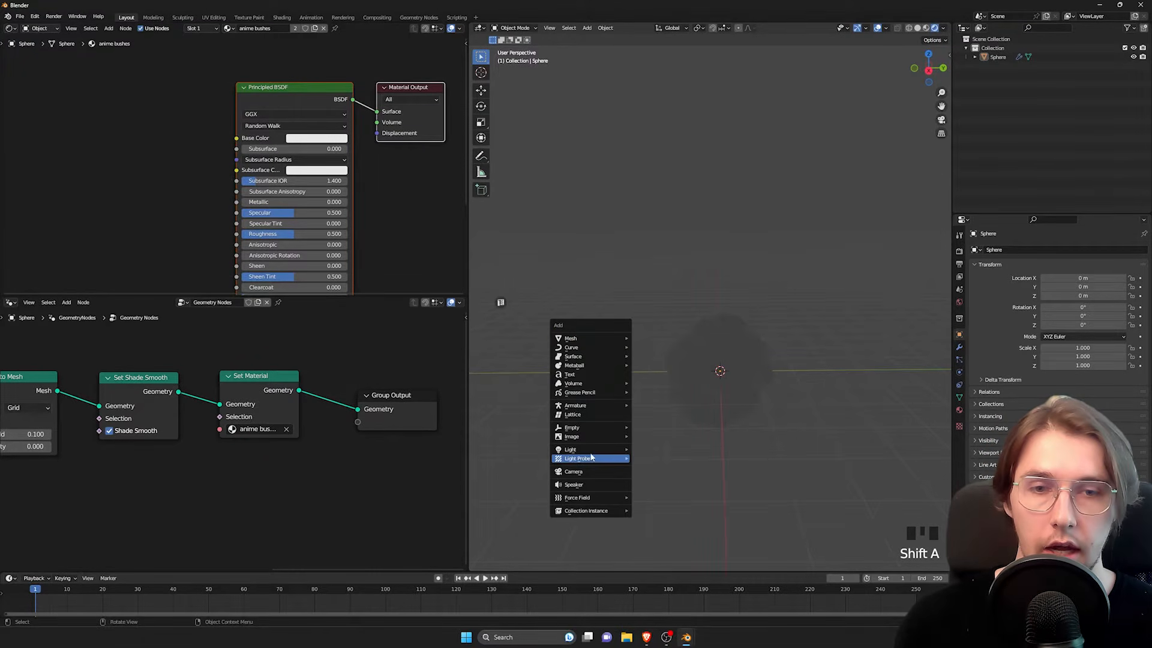
{"action": "mouse_move", "coordinate": [594, 450]}
{"action": "left_click", "coordinate": [664, 459]}
{"action": "key", "text": "g"}
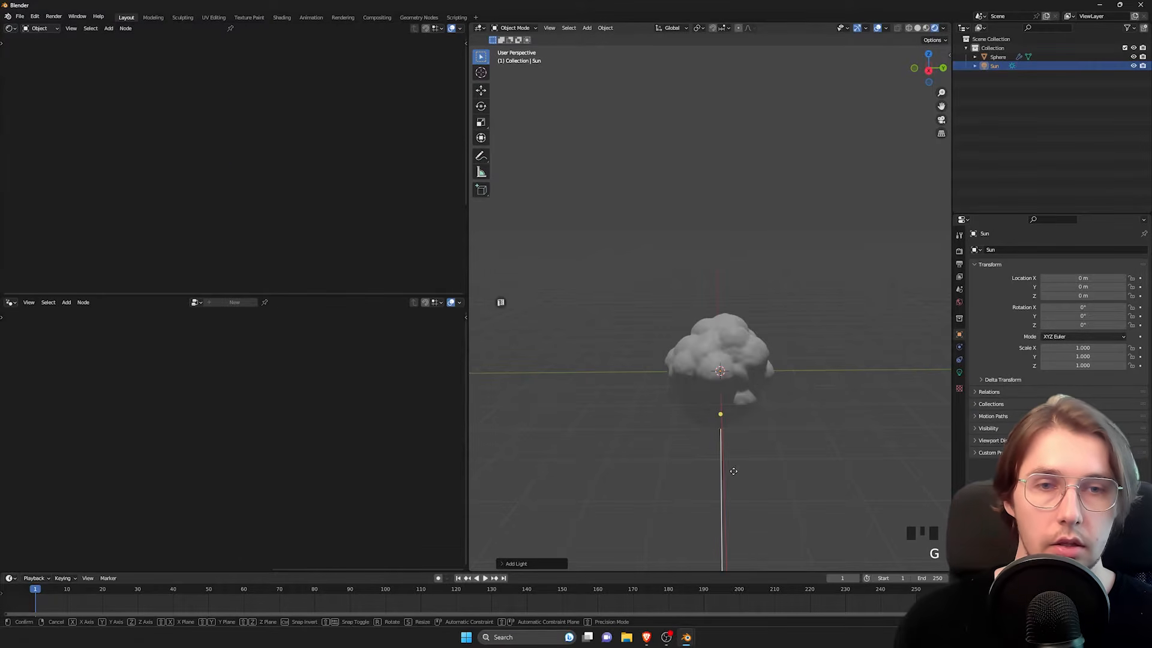
{"action": "key", "text": "z"}
{"action": "left_click", "coordinate": [764, 319]}
Step: Rotate the sun light freely so it shines on the bush at a slant
{"action": "middle_click_drag", "start_coordinate": [766, 319], "coordinate": [752, 307]}
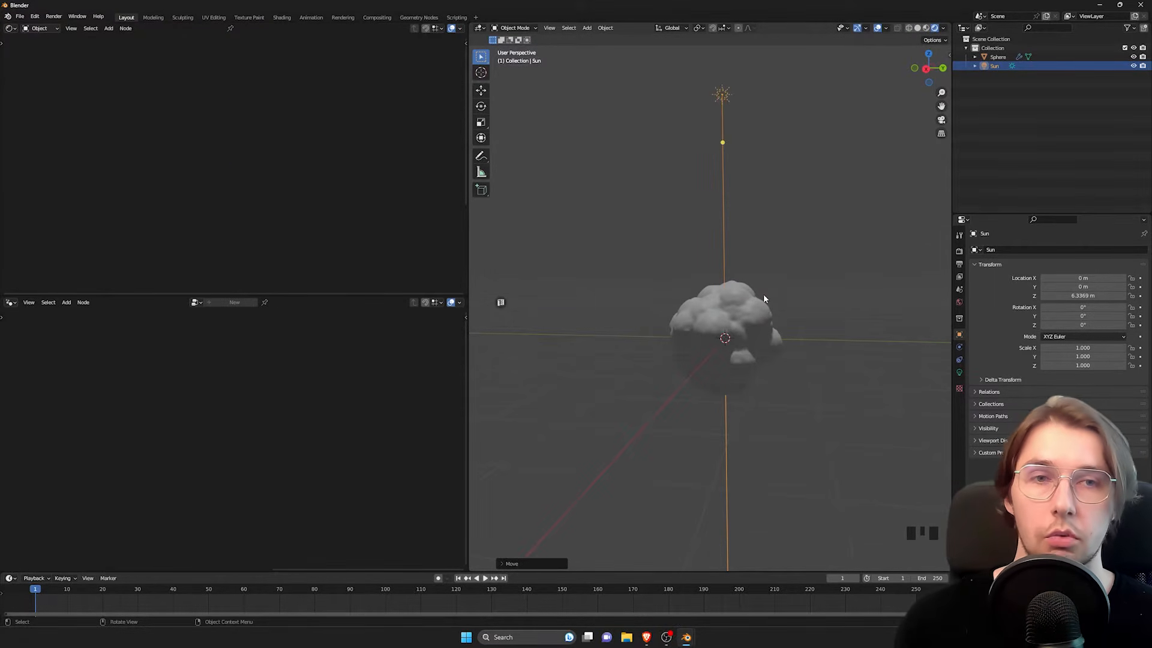
{"action": "middle_click_drag", "start_coordinate": [764, 296], "coordinate": [751, 347], "text": "shift"}
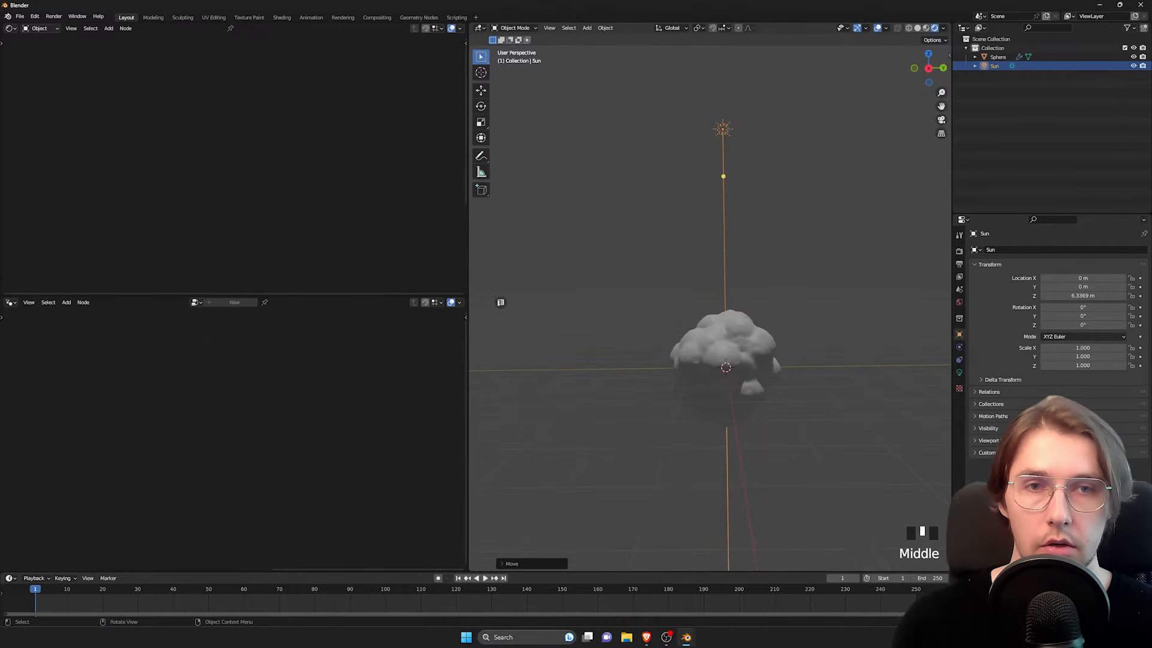
{"action": "key", "text": "r"}
{"action": "key", "text": "r"}
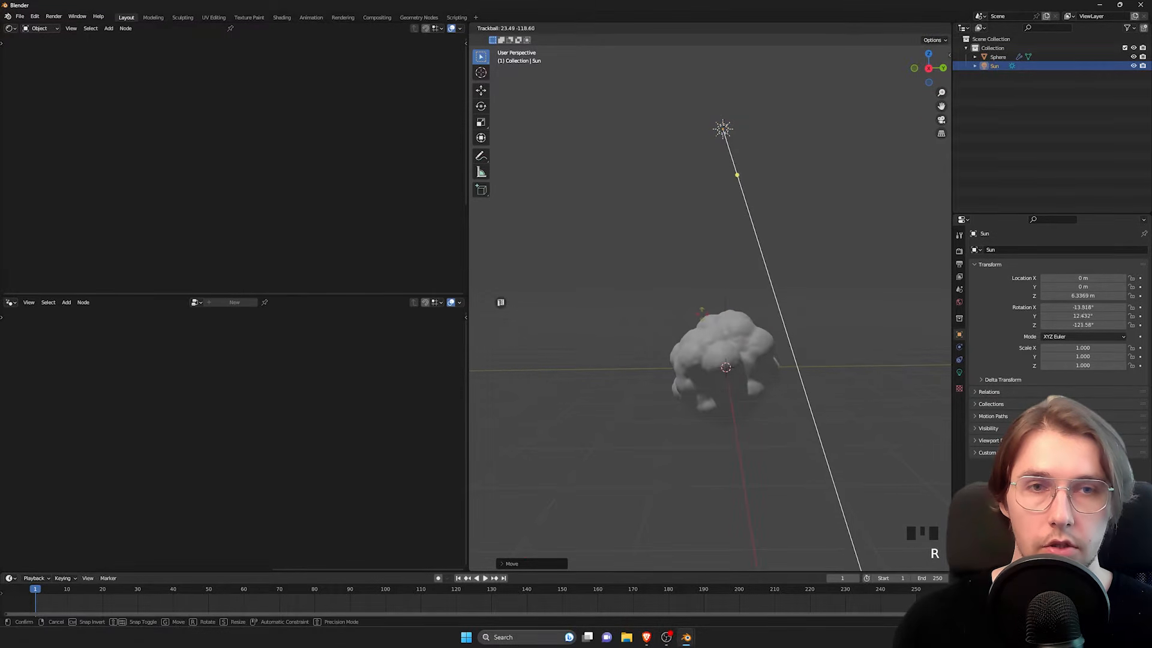
{"action": "left_click", "coordinate": [615, 339]}
Step: Select the bush sphere and delete the Principled BSDF node from its "anime bushes" material
{"action": "left_click", "coordinate": [731, 336]}
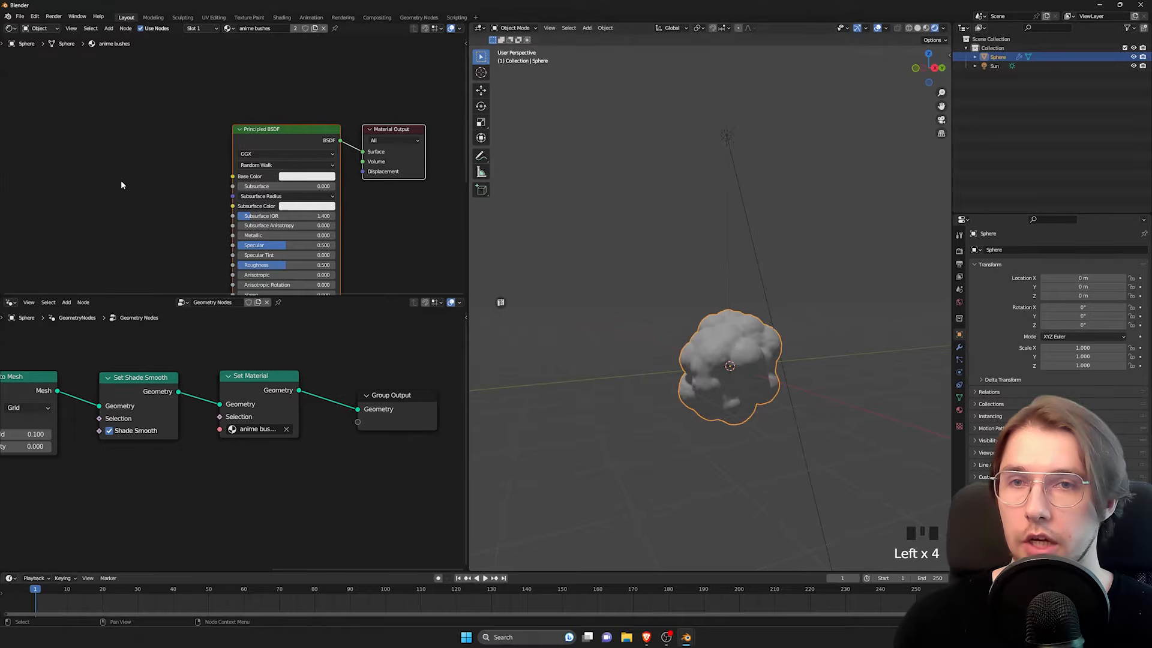
{"action": "middle_click_drag", "start_coordinate": [148, 179], "coordinate": [150, 135]}
{"action": "left_click", "coordinate": [150, 135]}
{"action": "left_click_drag", "start_coordinate": [180, 76], "coordinate": [283, 108]}
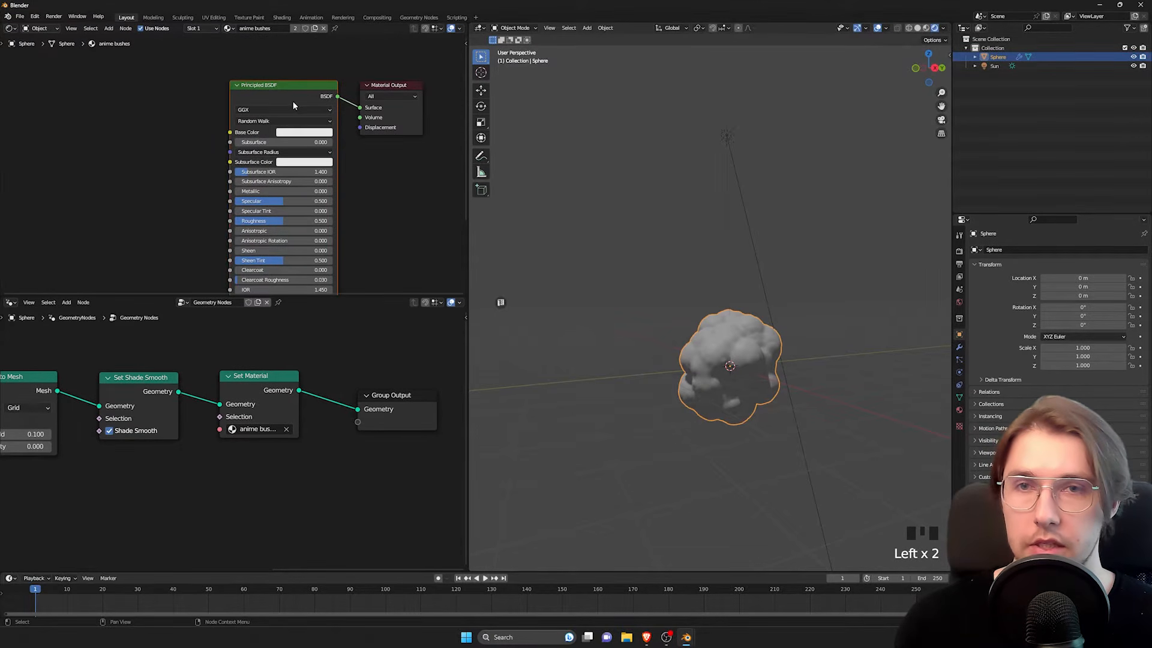
{"action": "key", "text": "x"}
{"action": "left_click", "coordinate": [133, 144]}
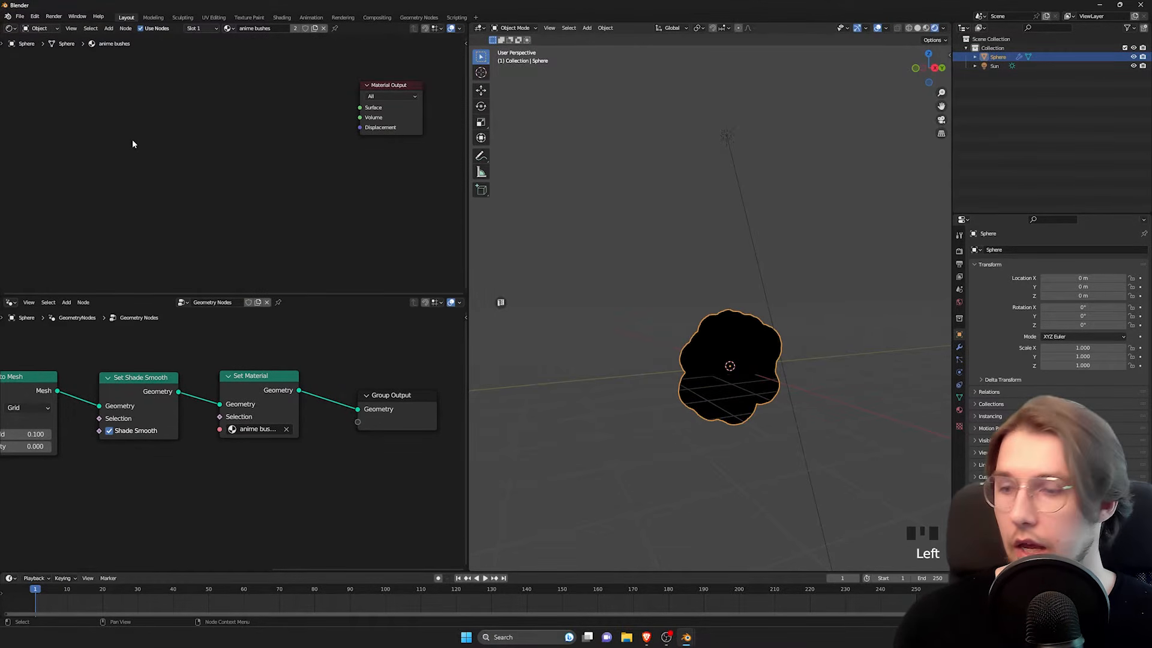
Step: Add a Diffuse BSDF node well before the Material Output in the shader graph
{"action": "key", "text": "space"}
{"action": "type", "text": "dif"}
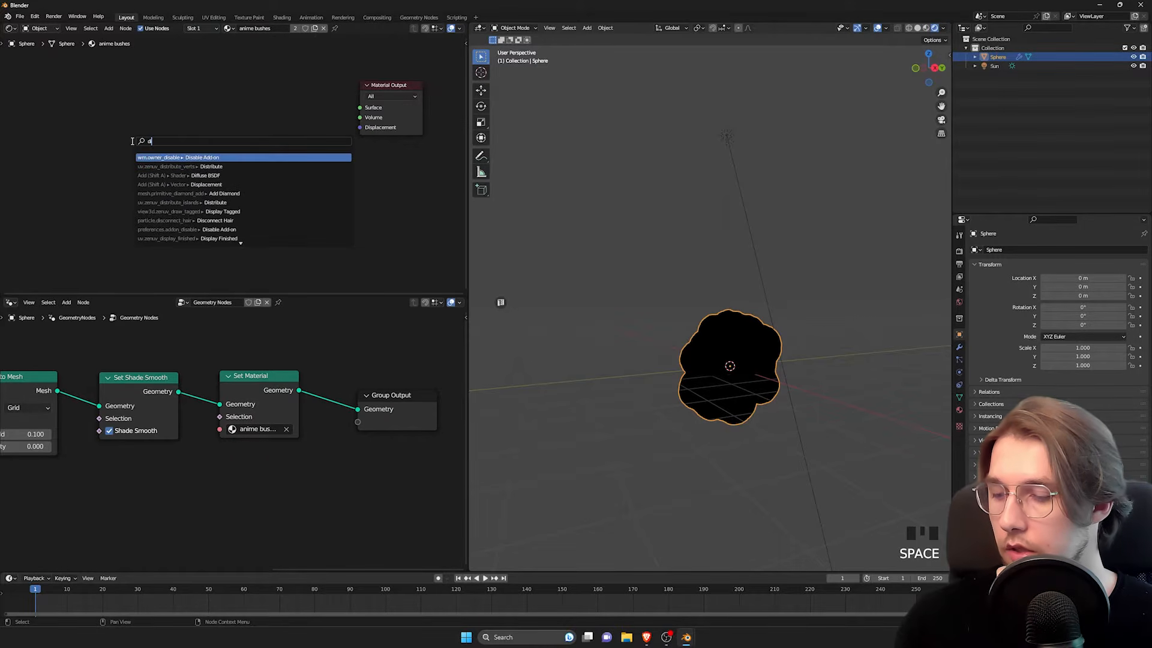
{"action": "type", "text": "fus"}
{"action": "key", "text": "Return"}
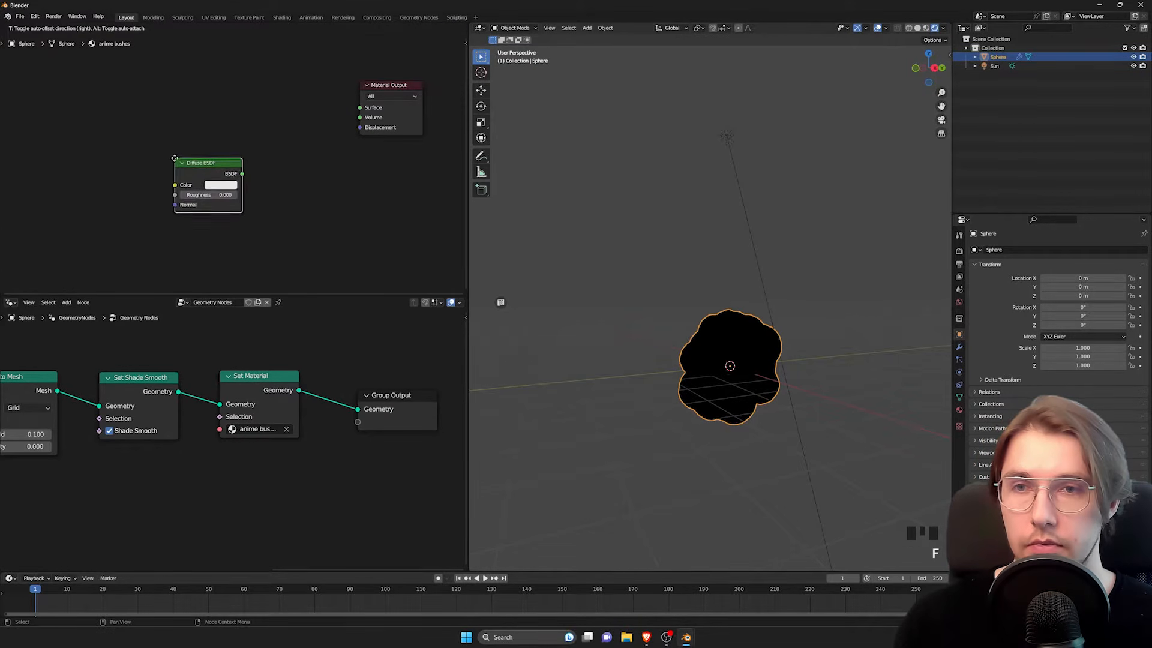
{"action": "left_click", "coordinate": [48, 105]}
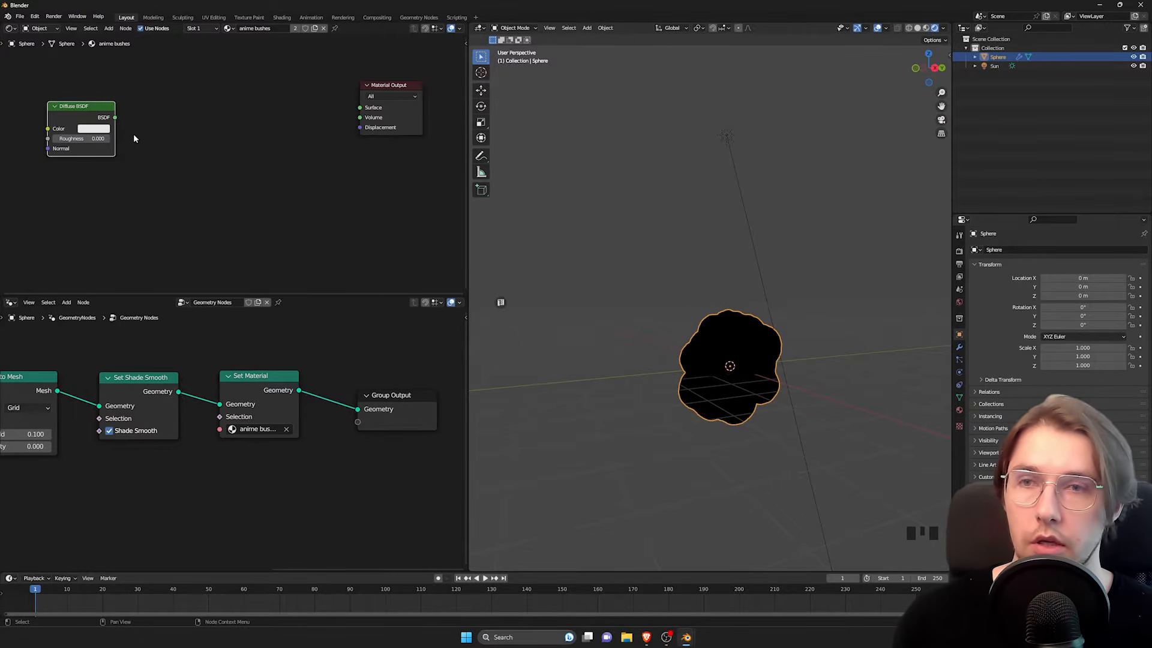
Step: Add a Shader to RGB node fed by the Diffuse BSDF output and show the scene's render engine settings
{"action": "middle_click_drag", "start_coordinate": [145, 123], "coordinate": [233, 171]}
{"action": "left_click_drag", "start_coordinate": [201, 172], "coordinate": [244, 152]}
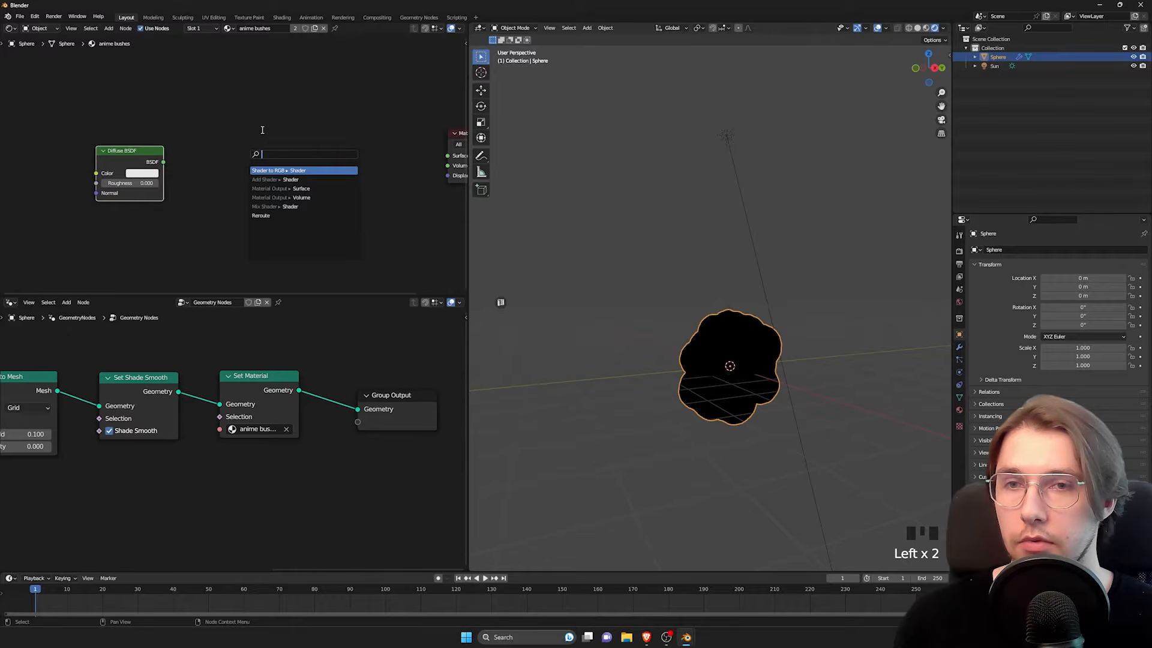
{"action": "type", "text": "sh"}
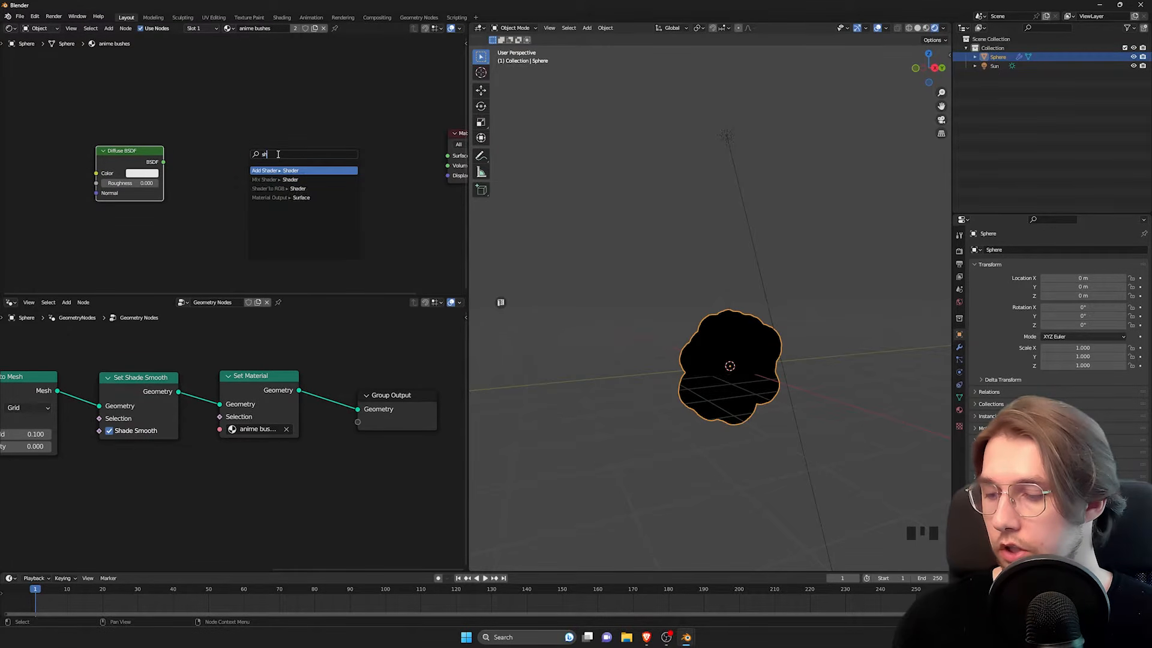
{"action": "type", "text": "ader to r"}
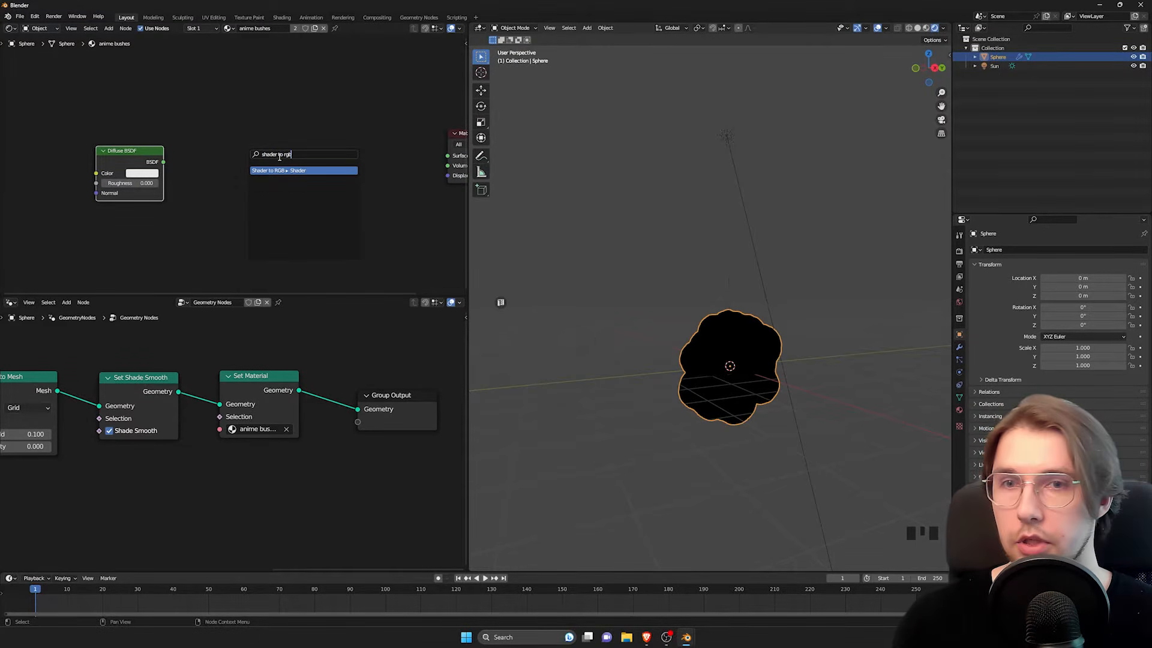
{"action": "type", "text": "gb"}
{"action": "left_click", "coordinate": [280, 170]}
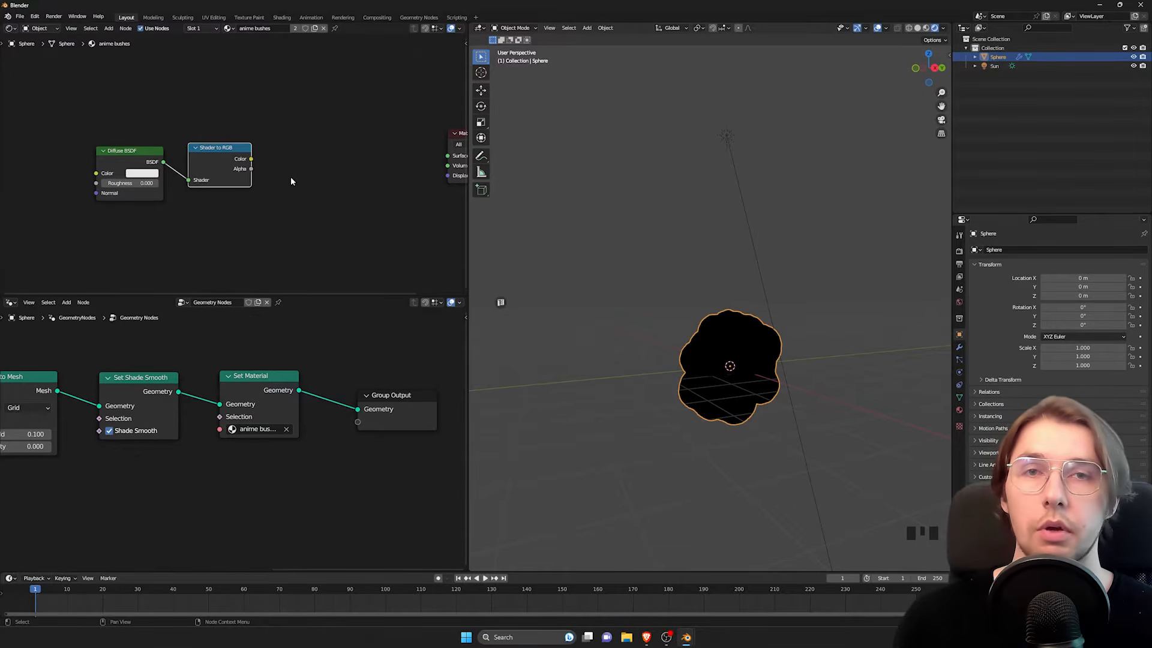
{"action": "left_click", "coordinate": [959, 252]}
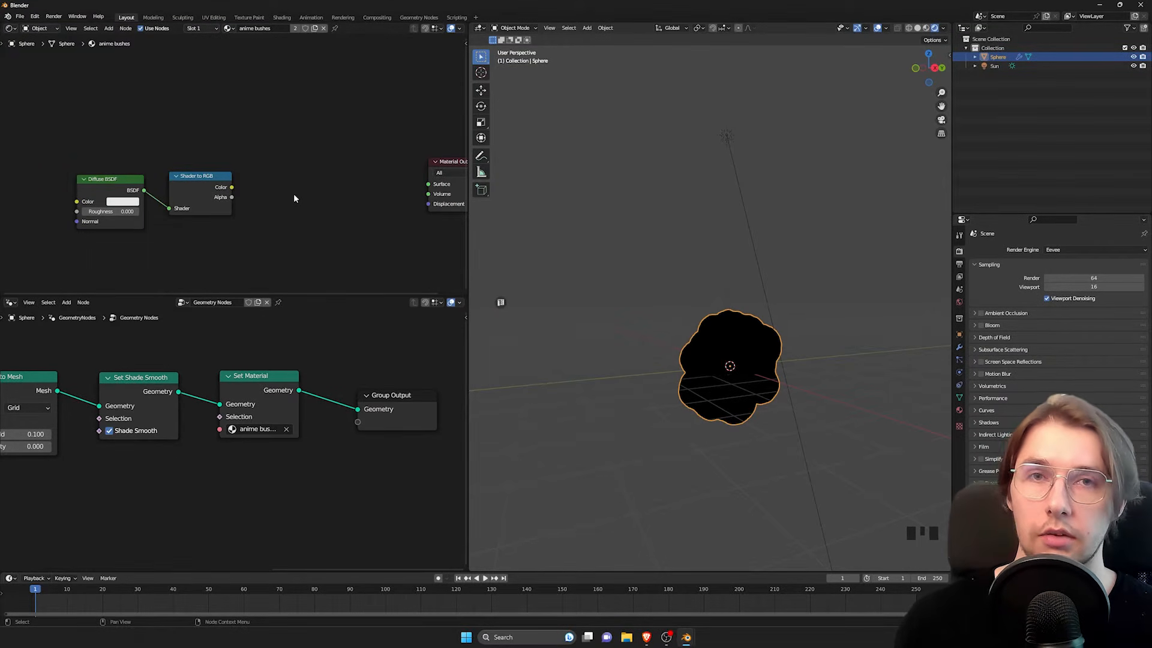
Step: Add a Color Ramp node driven by the Color output of Shader to RGB
{"action": "scroll", "coordinate": [229, 205], "scroll_direction": "up", "scroll_amount": 2}
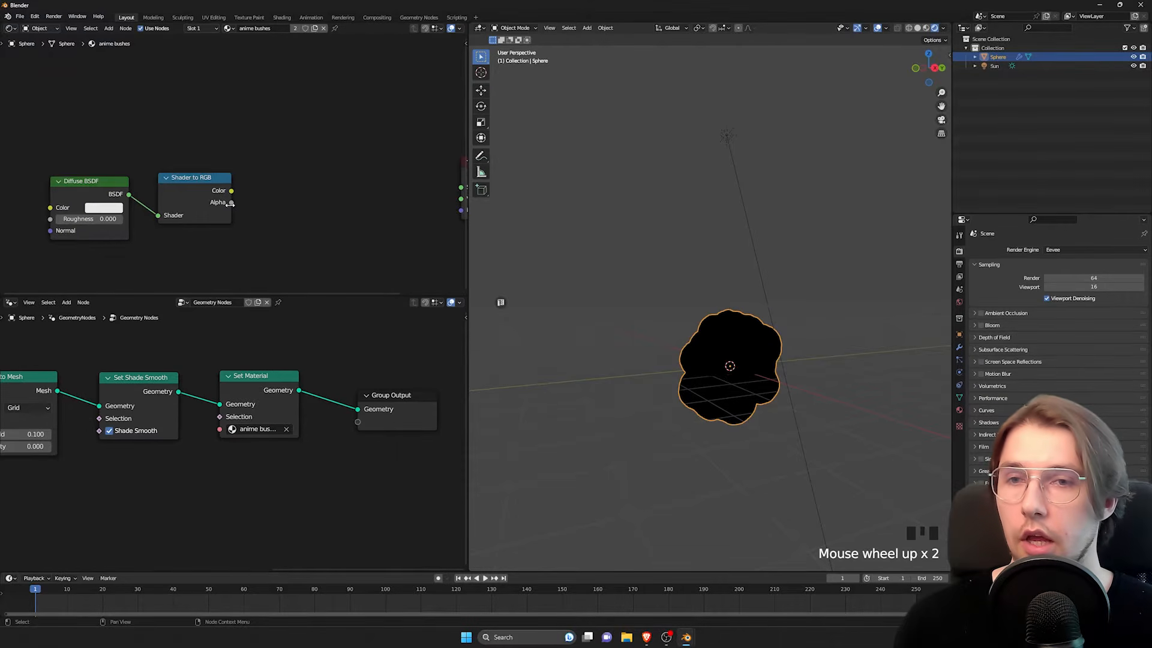
{"action": "left_click_drag", "start_coordinate": [231, 190], "coordinate": [296, 171]}
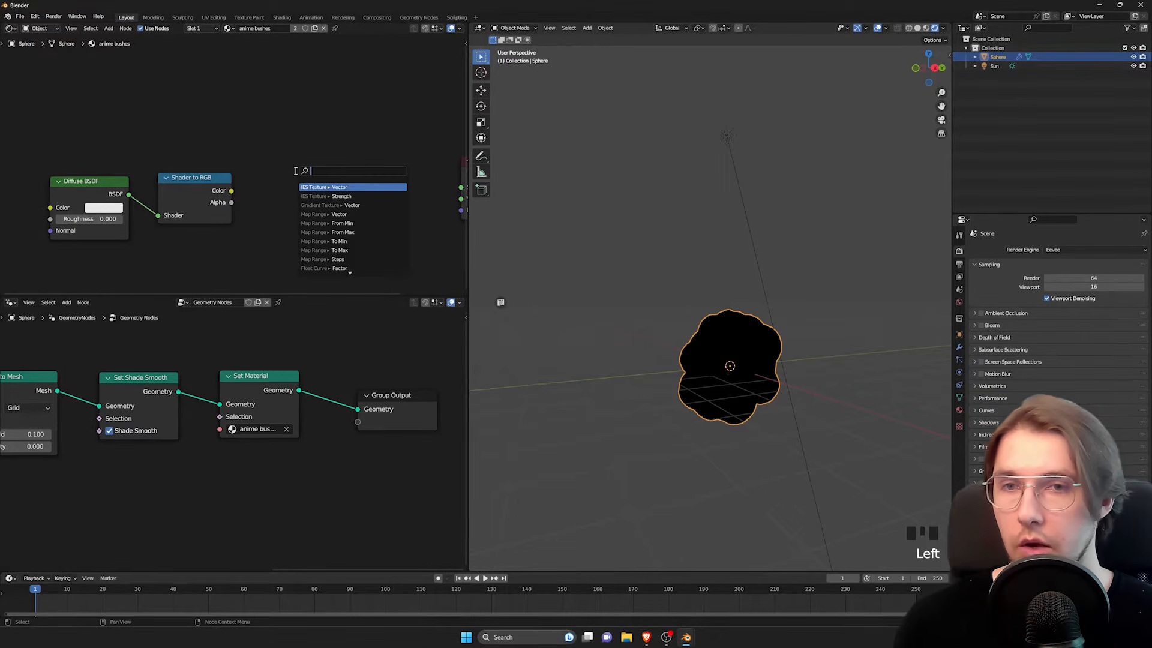
{"action": "type", "text": "colorra"}
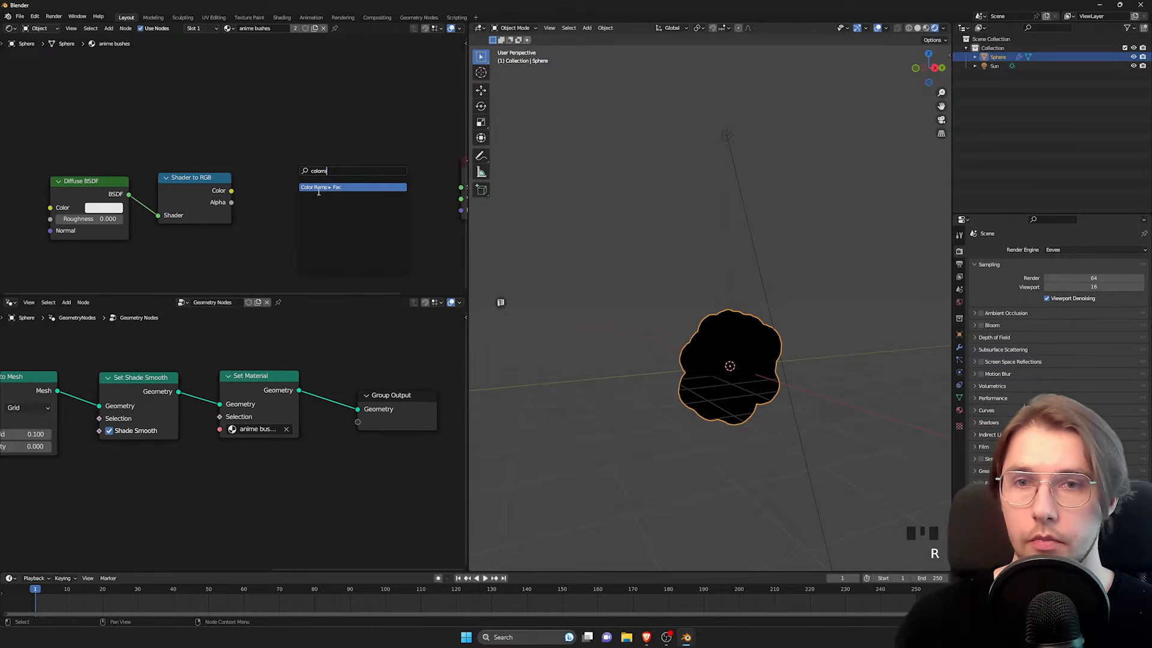
{"action": "left_click", "coordinate": [319, 187]}
{"action": "middle_click_drag", "start_coordinate": [319, 187], "coordinate": [257, 207]}
{"action": "mouse_move", "coordinate": [218, 193]}
{"action": "left_mouse_down"}
{"action": "mouse_move", "coordinate": [256, 191]}
{"action": "mouse_move", "coordinate": [201, 187]}
{"action": "left_mouse_up"}
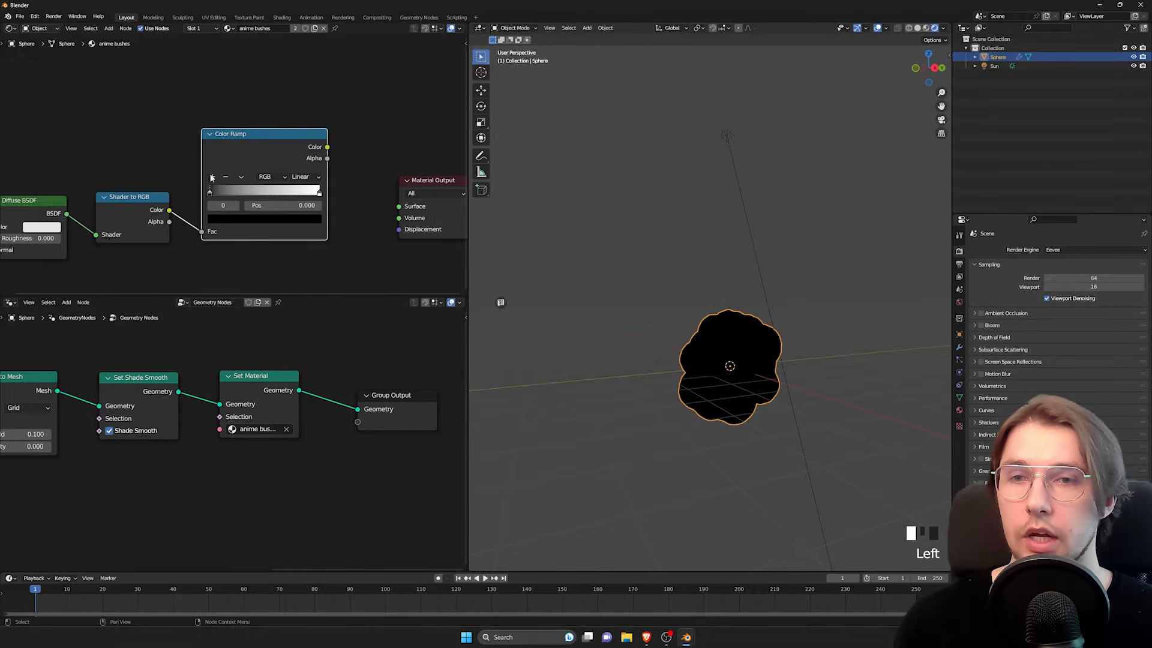
Step: Connect the Color Ramp's Color output to the Surface input of the Material Output
{"action": "left_click", "coordinate": [213, 176]}
{"action": "left_click", "coordinate": [213, 177]}
{"action": "left_click", "coordinate": [229, 178]}
{"action": "left_click", "coordinate": [229, 178]}
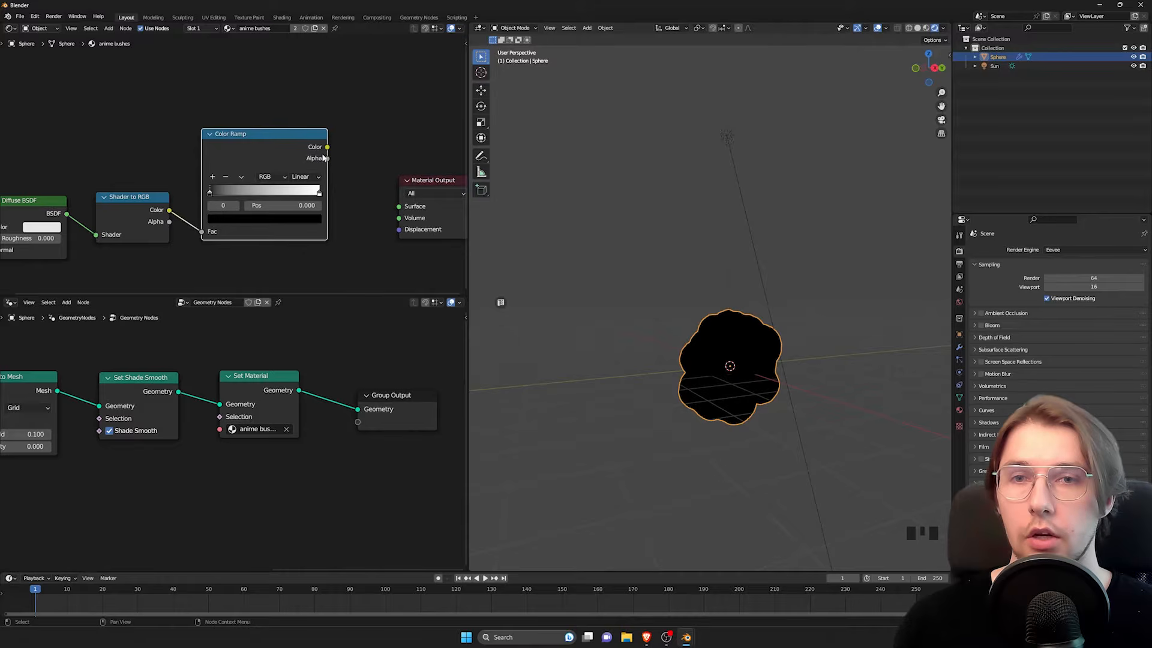
{"action": "mouse_move", "coordinate": [327, 147]}
{"action": "left_mouse_down"}
{"action": "mouse_move", "coordinate": [375, 207]}
{"action": "mouse_move", "coordinate": [399, 208]}
{"action": "left_mouse_up"}
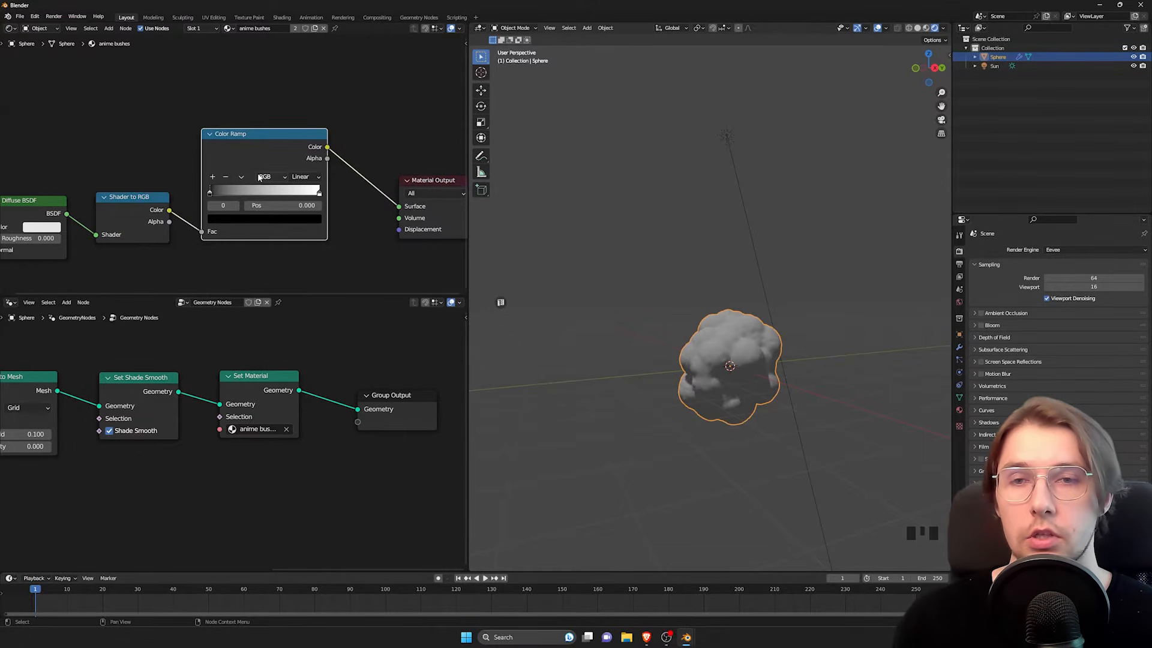
Step: Set the Color Ramp's interpolation to Constant and move its white stop to about 0.123
{"action": "scroll", "coordinate": [258, 177], "scroll_direction": "up", "scroll_amount": 1}
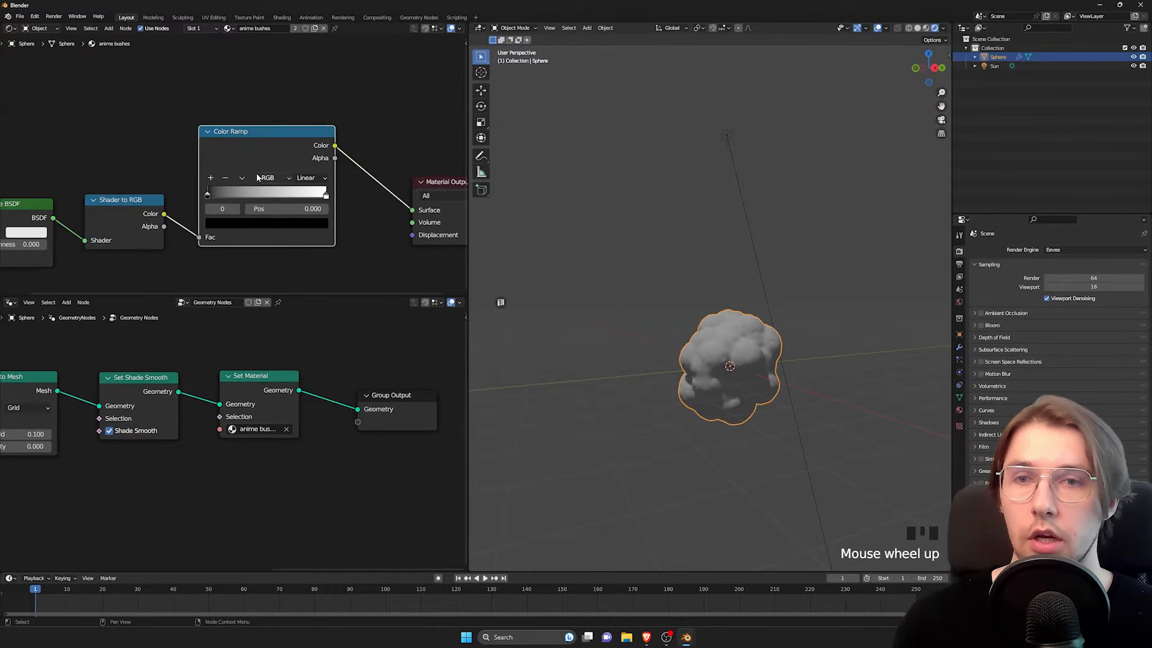
{"action": "left_click", "coordinate": [317, 178]}
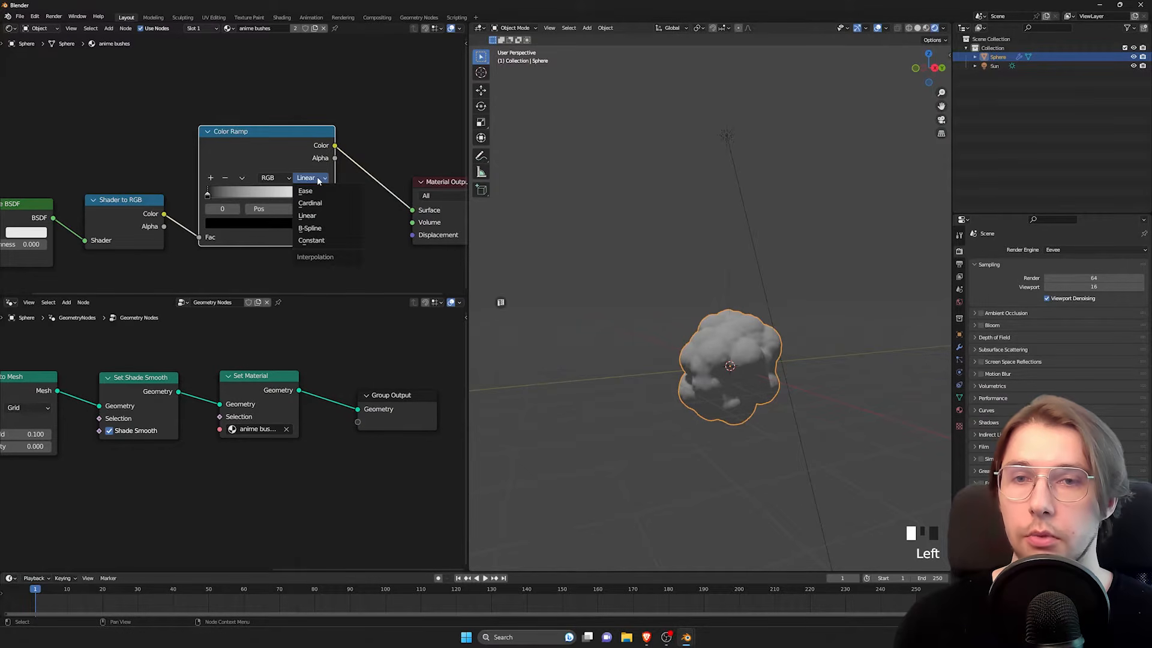
{"action": "left_click", "coordinate": [313, 242]}
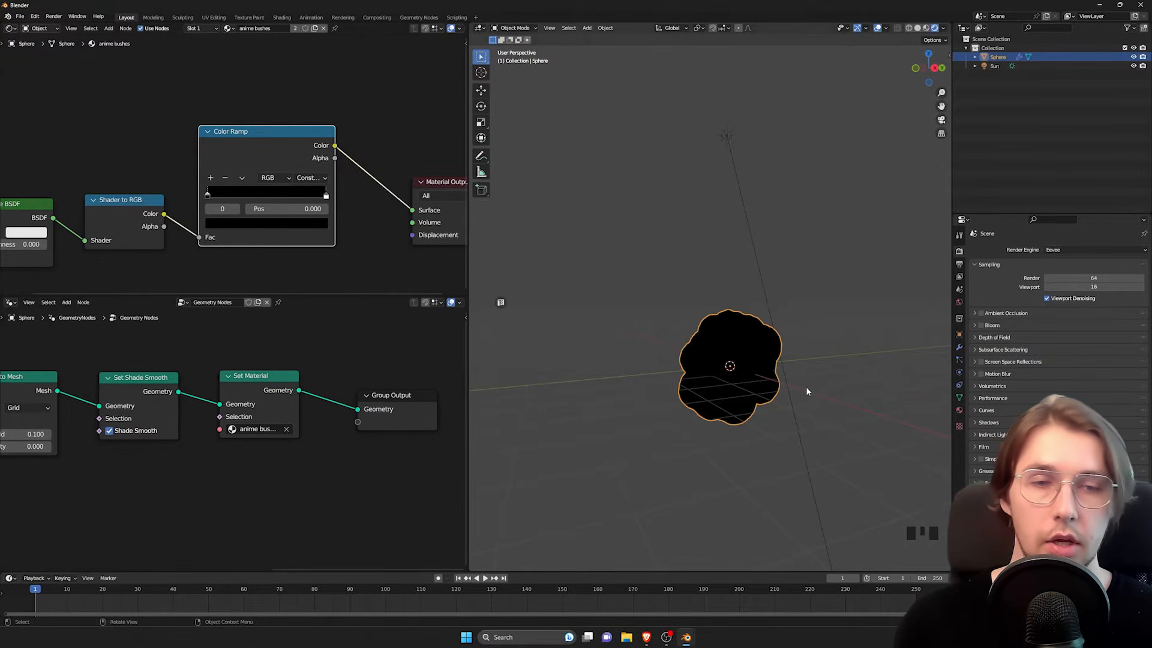
{"action": "middle_click_drag", "start_coordinate": [807, 391], "coordinate": [785, 391]}
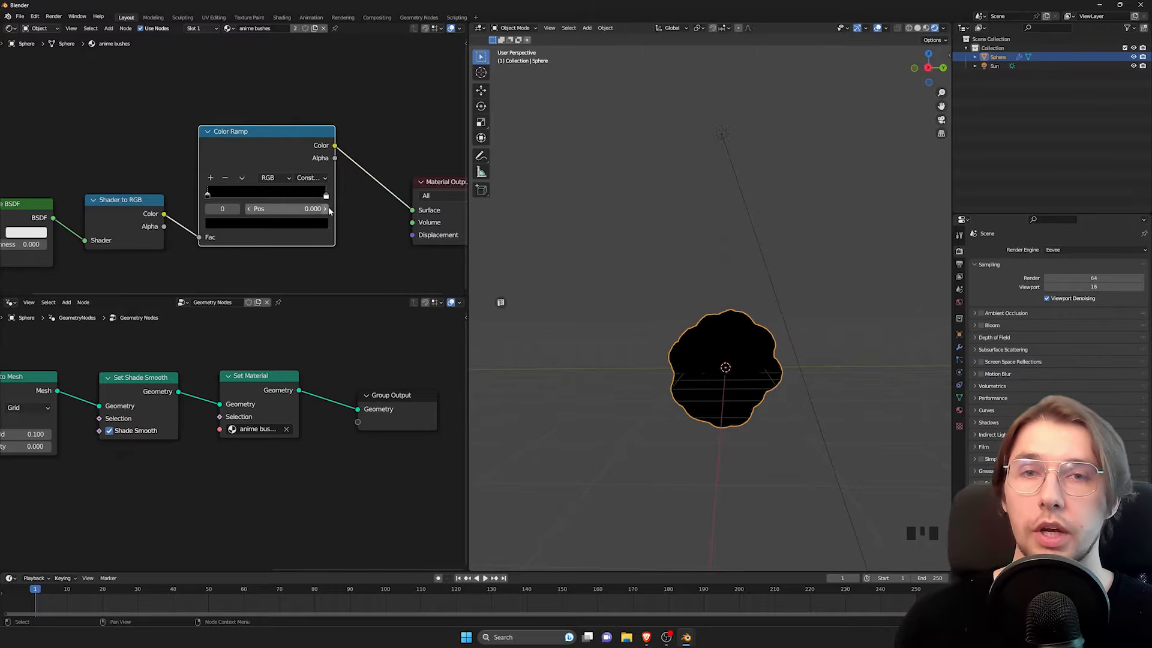
{"action": "left_click_drag", "start_coordinate": [327, 198], "coordinate": [243, 201]}
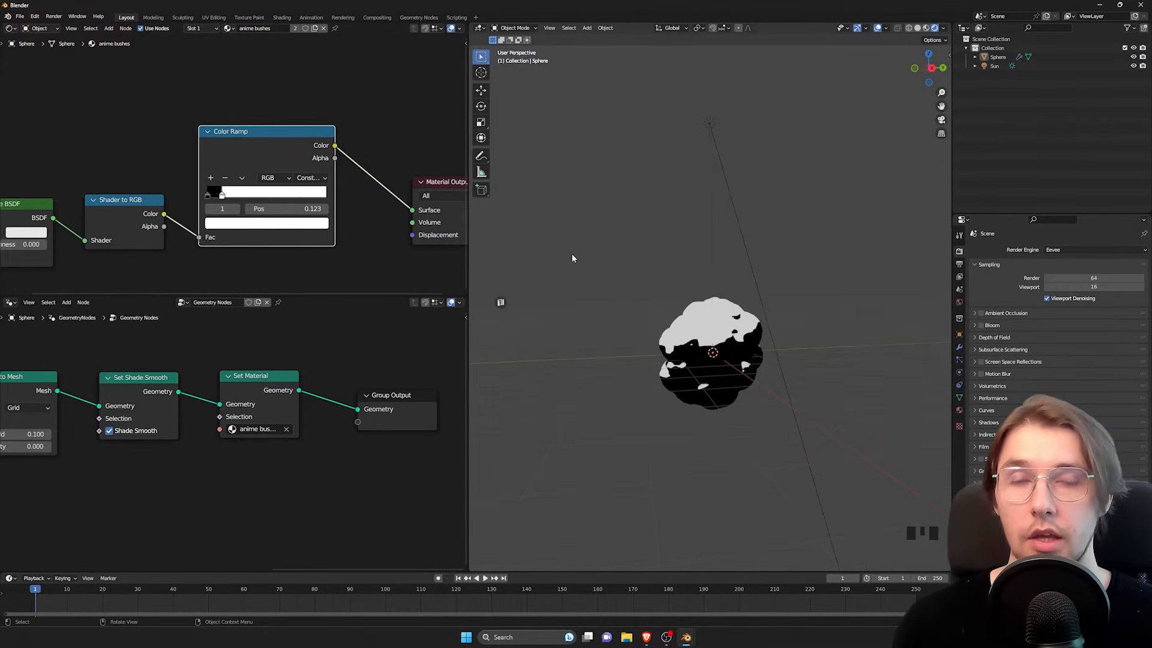
Step: Try rotating the sun light to see how the bush's hard-edged shading responds, and undo the rotation
{"action": "middle_click_drag", "start_coordinate": [617, 211], "coordinate": [650, 265], "text": "shift"}
{"action": "left_click", "coordinate": [709, 146]}
{"action": "key", "text": "r"}
{"action": "key", "text": "r"}
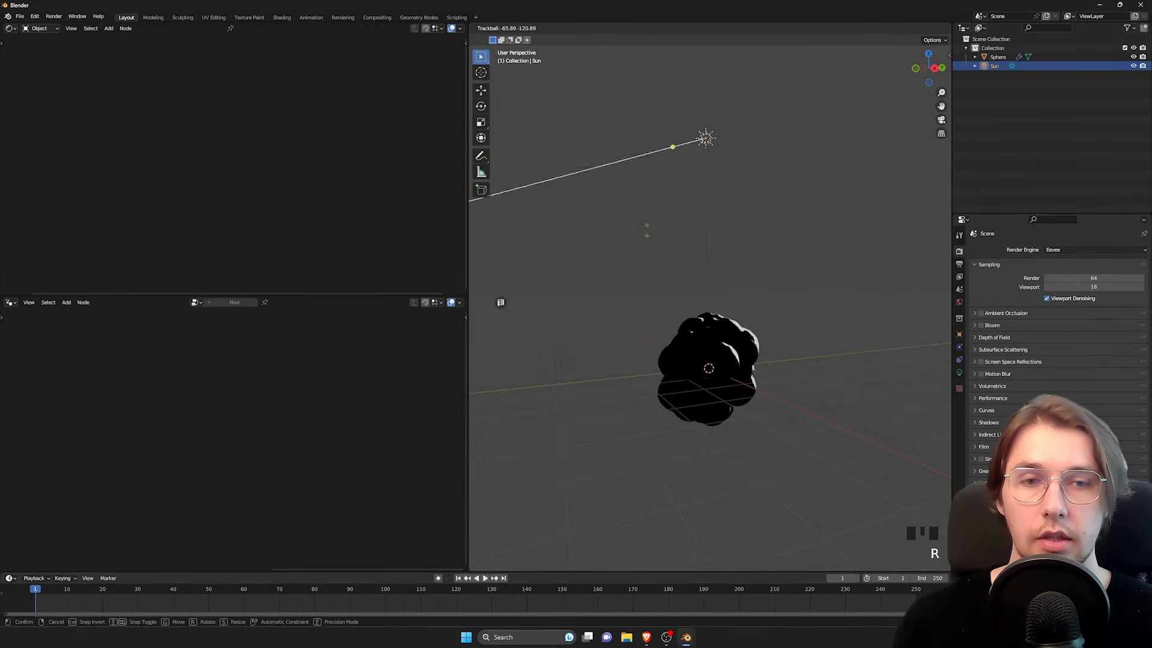
{"action": "left_click", "coordinate": [673, 356]}
{"action": "key", "text": "ctrl+z"}
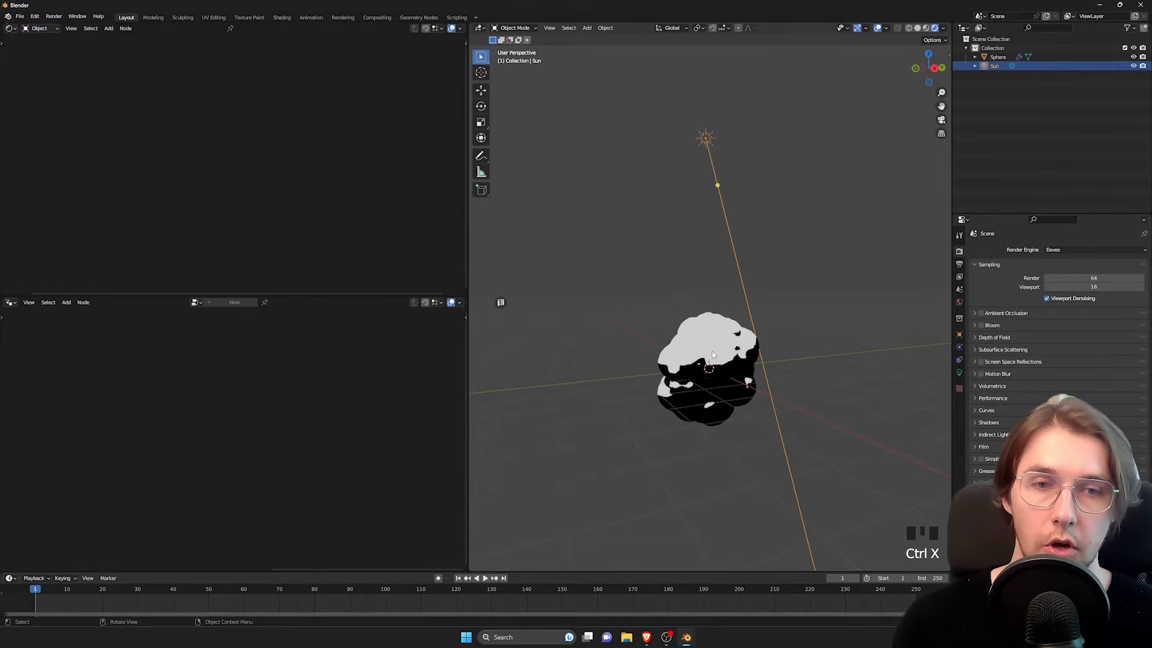
Step: Reselect the bush and recolor the Color Ramp's black stop dark green with hue 0.427, saturation 0.594 and value 0.099
{"action": "left_click", "coordinate": [714, 354]}
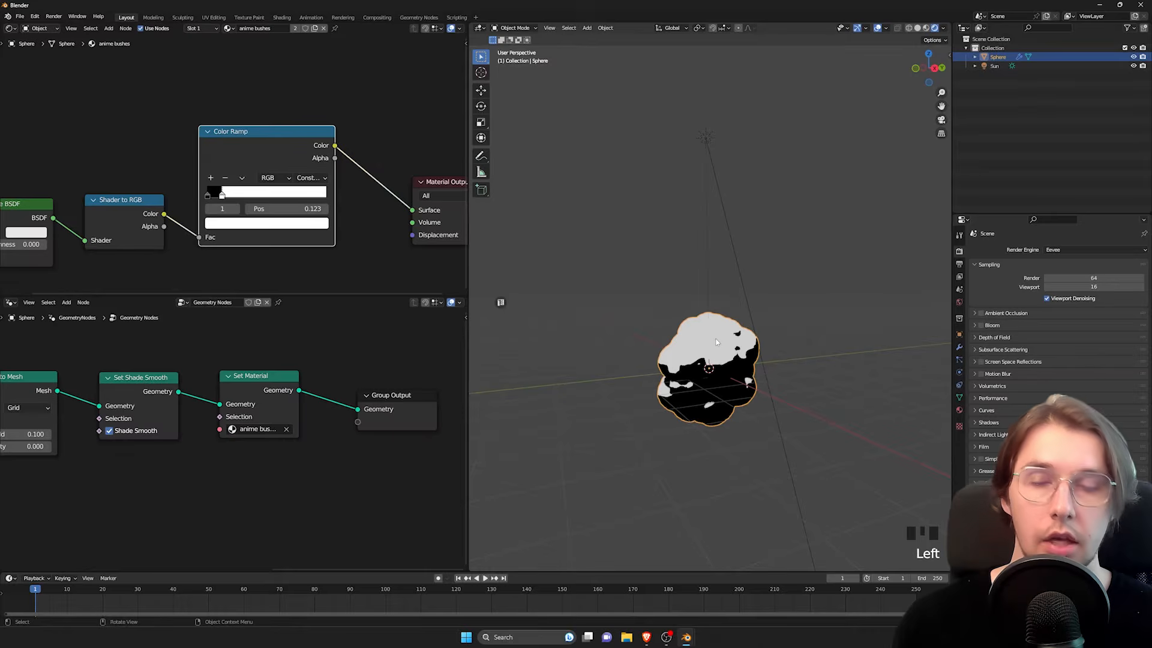
{"action": "left_click", "coordinate": [206, 196]}
{"action": "middle_click_drag", "start_coordinate": [303, 273], "coordinate": [298, 242]}
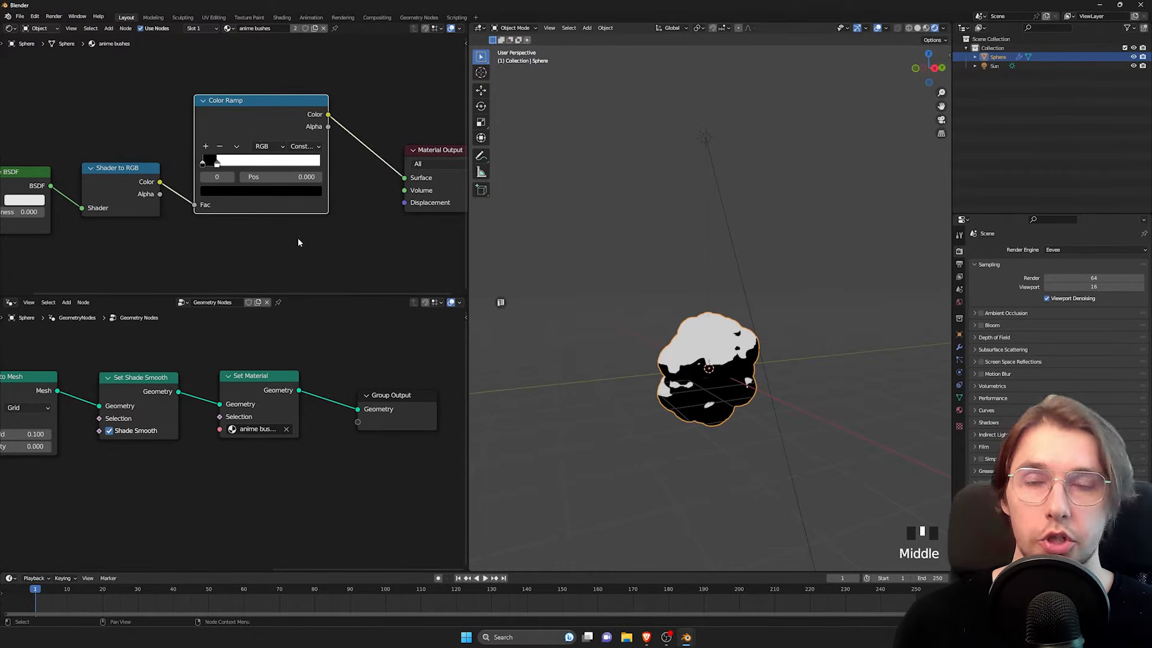
{"action": "scroll", "coordinate": [207, 157], "scroll_direction": "up", "scroll_amount": 5}
{"action": "middle_click_drag", "start_coordinate": [252, 252], "coordinate": [228, 215]}
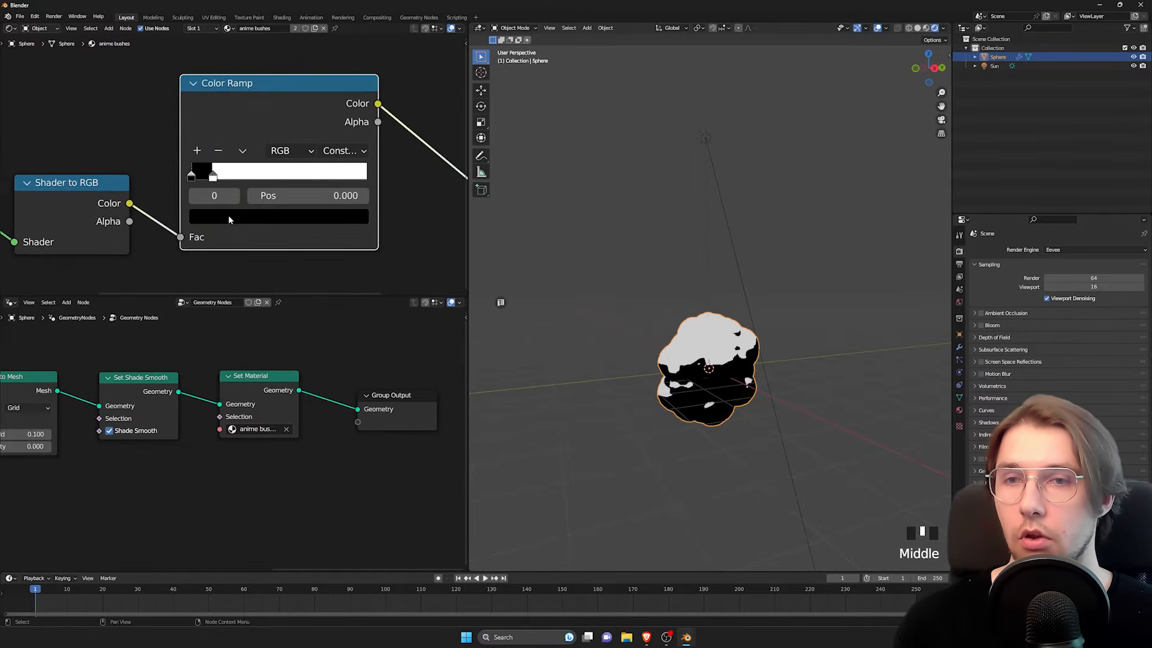
{"action": "scroll", "coordinate": [226, 218], "scroll_direction": "up", "scroll_amount": 4}
{"action": "left_click", "coordinate": [179, 179]}
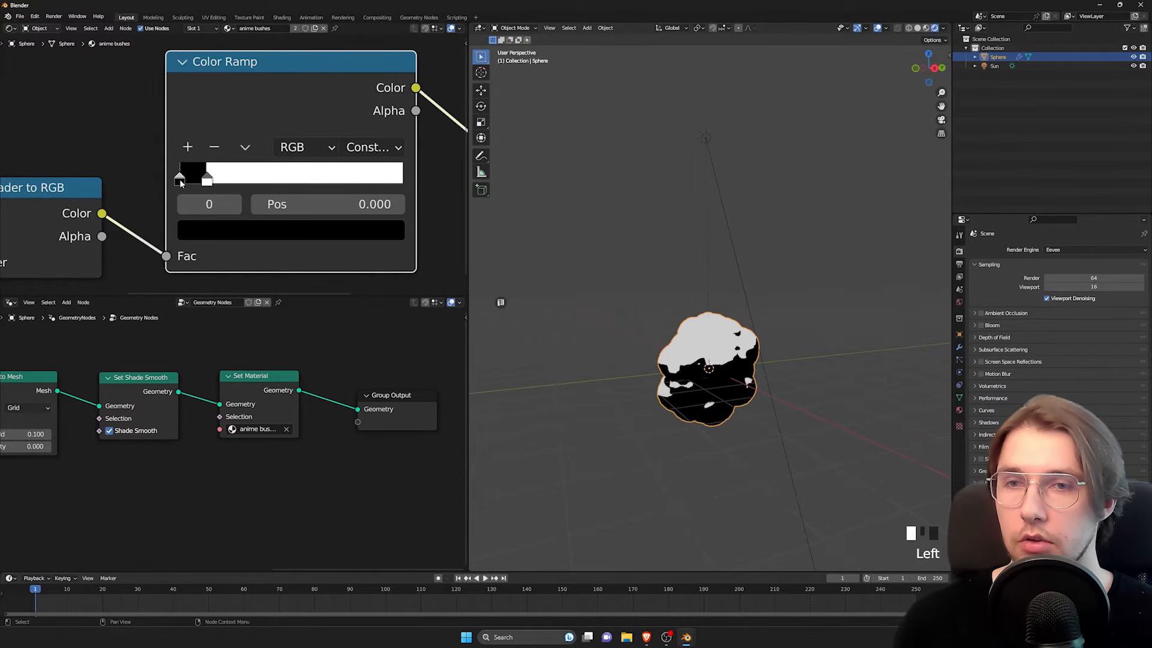
{"action": "left_click", "coordinate": [259, 237]}
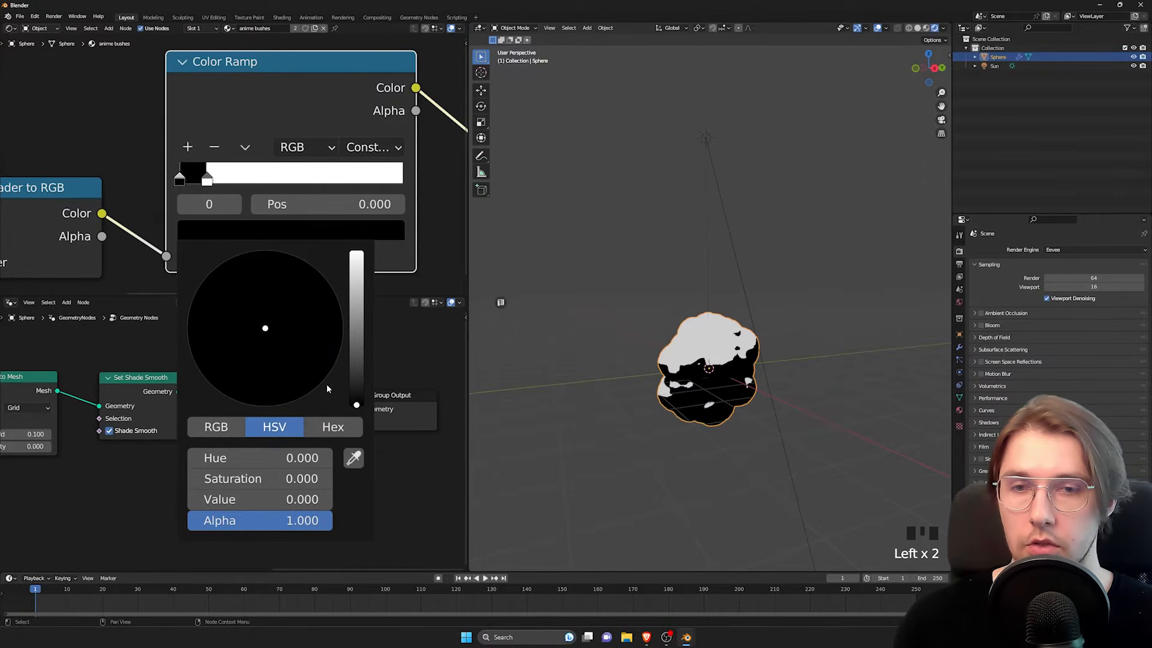
{"action": "left_click_drag", "start_coordinate": [356, 404], "coordinate": [356, 314]}
{"action": "mouse_move", "coordinate": [270, 309]}
{"action": "left_mouse_down"}
{"action": "mouse_move", "coordinate": [246, 287]}
{"action": "mouse_move", "coordinate": [255, 302]}
{"action": "left_mouse_up"}
{"action": "left_click_drag", "start_coordinate": [357, 314], "coordinate": [356, 353]}
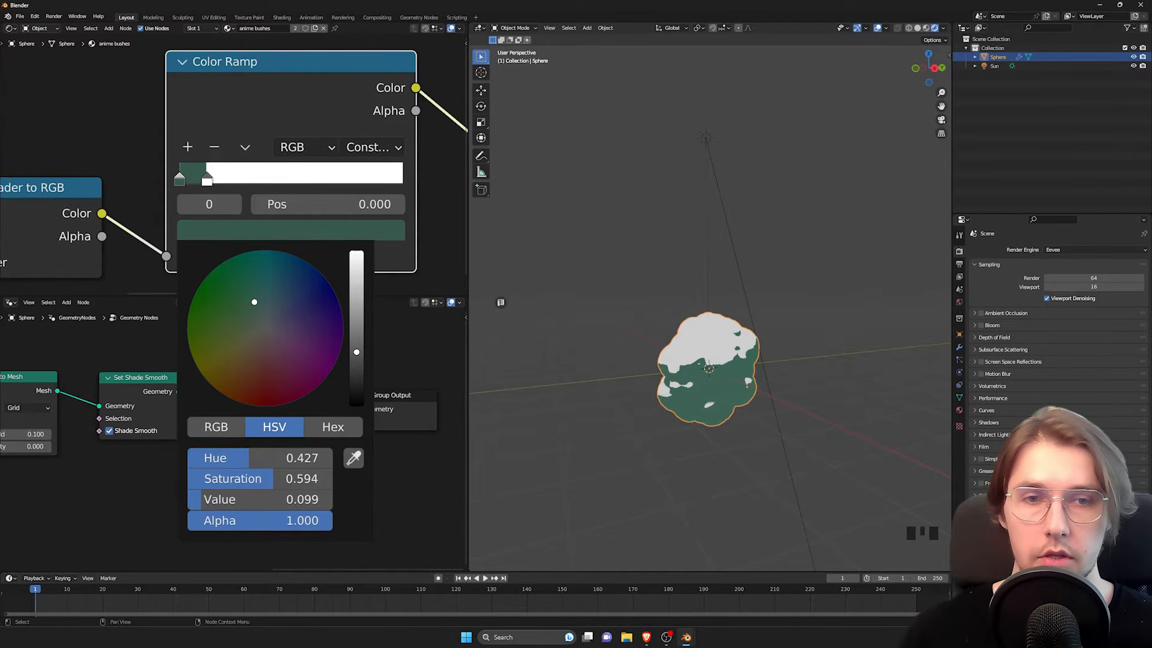
Step: Remove the Color Ramp's white stop and add a new stop at position 0.205
{"action": "left_click_drag", "start_coordinate": [208, 179], "coordinate": [210, 179]}
{"action": "left_click", "coordinate": [211, 180]}
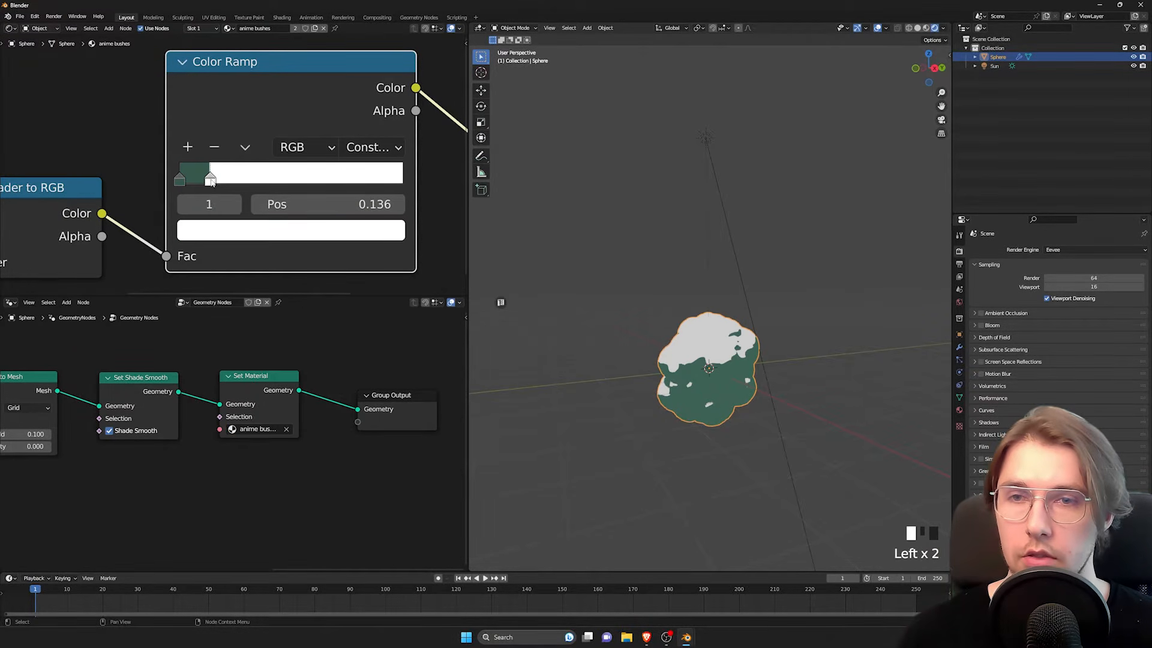
{"action": "left_click", "coordinate": [214, 148]}
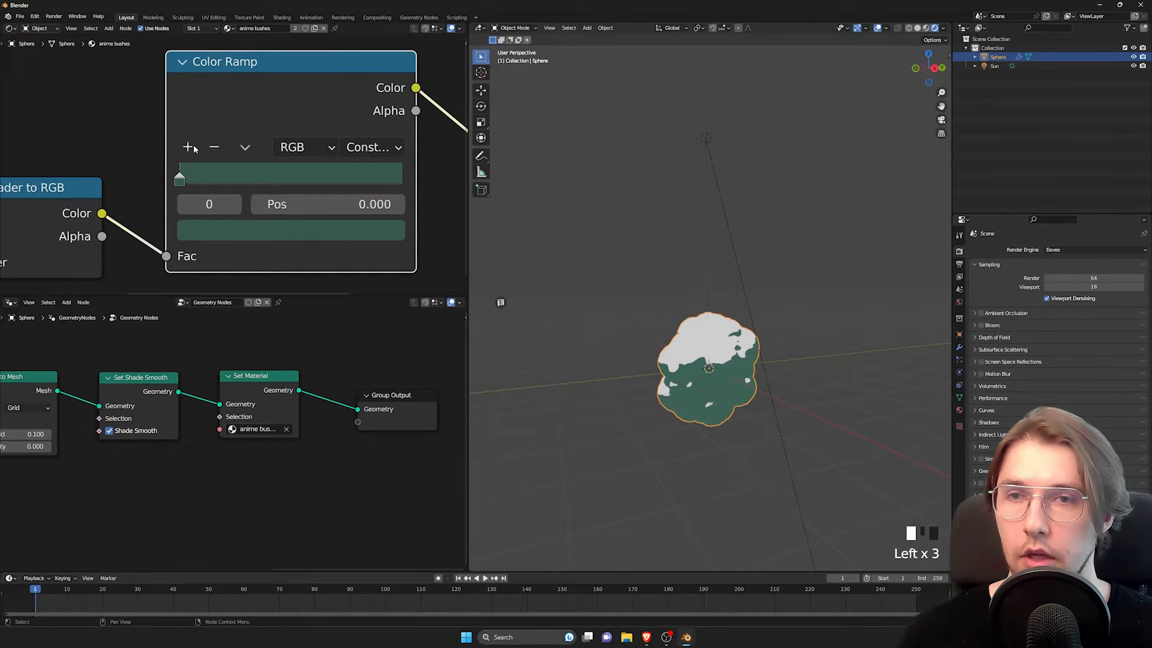
{"action": "left_click", "coordinate": [188, 147]}
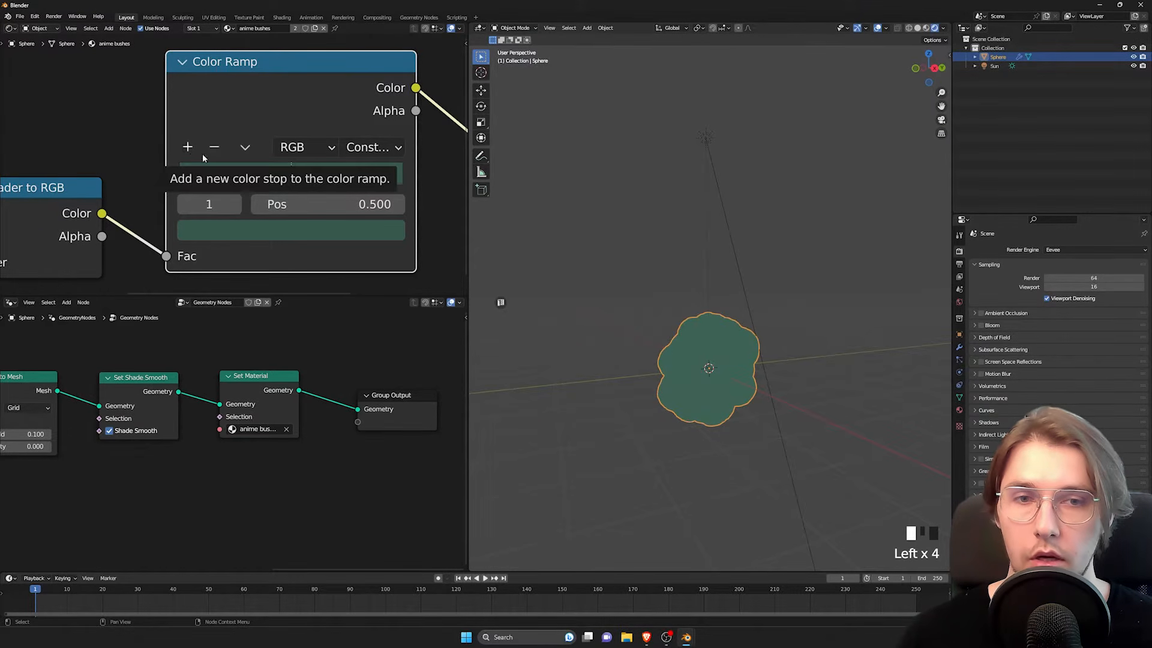
{"action": "left_click_drag", "start_coordinate": [291, 186], "coordinate": [225, 181]}
Step: Recolor the stop at 0.205 medium green with hue 0.367, saturation 0.738 and value 0.268
{"action": "left_click", "coordinate": [236, 234]}
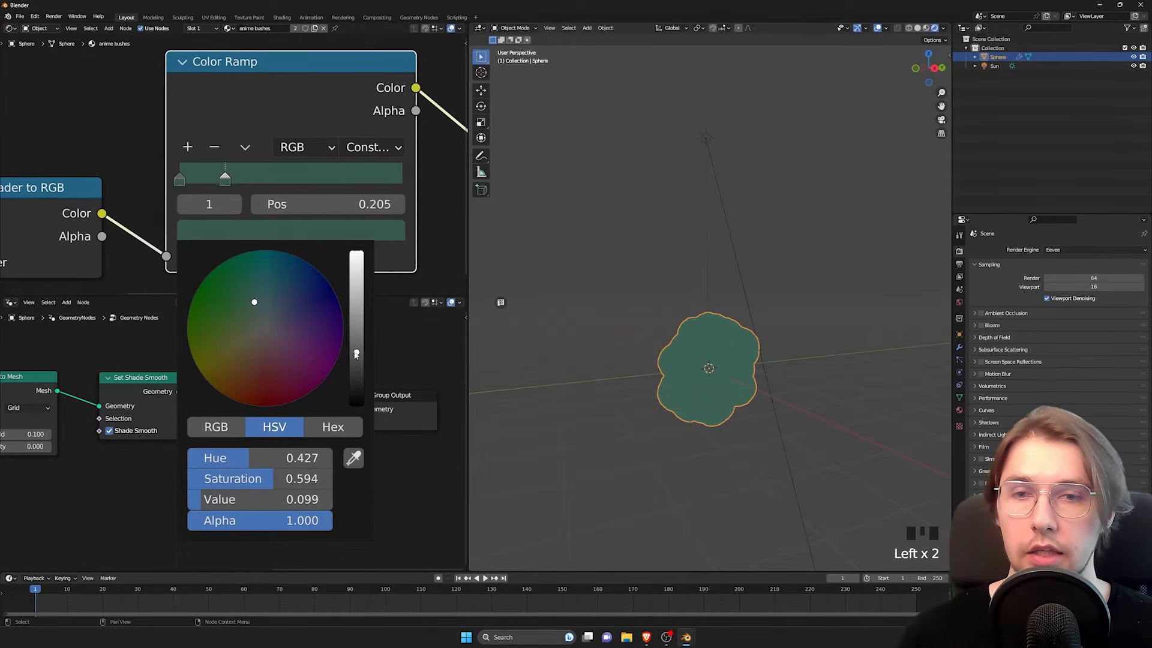
{"action": "left_click_drag", "start_coordinate": [356, 353], "coordinate": [357, 319]}
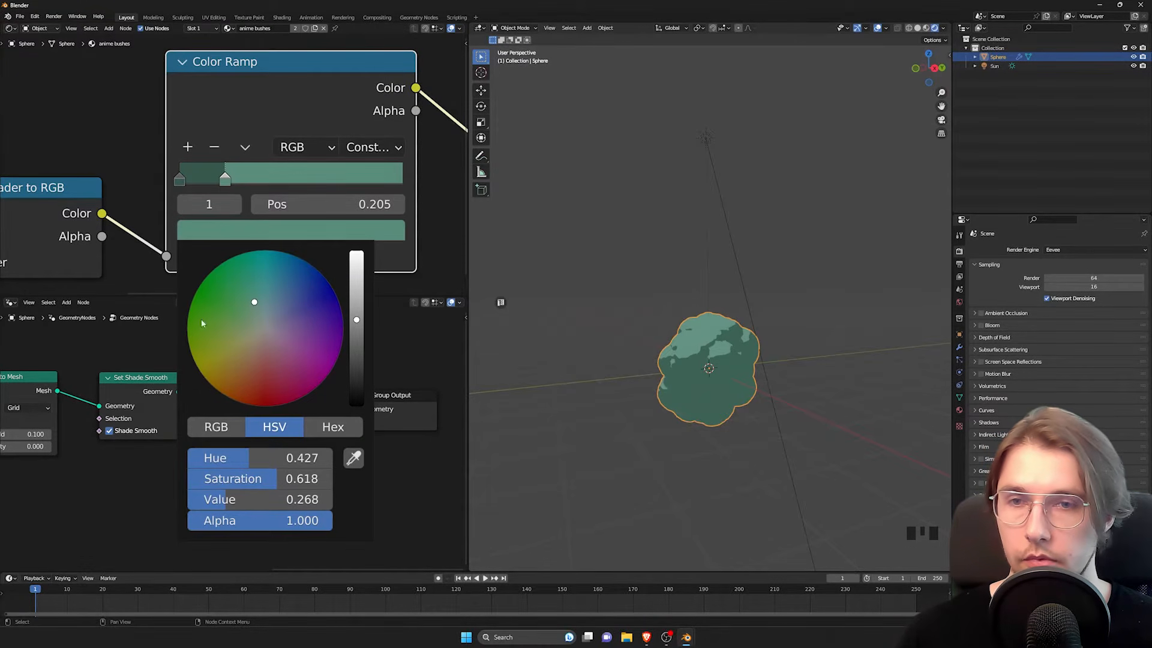
{"action": "left_click_drag", "start_coordinate": [257, 305], "coordinate": [240, 301]}
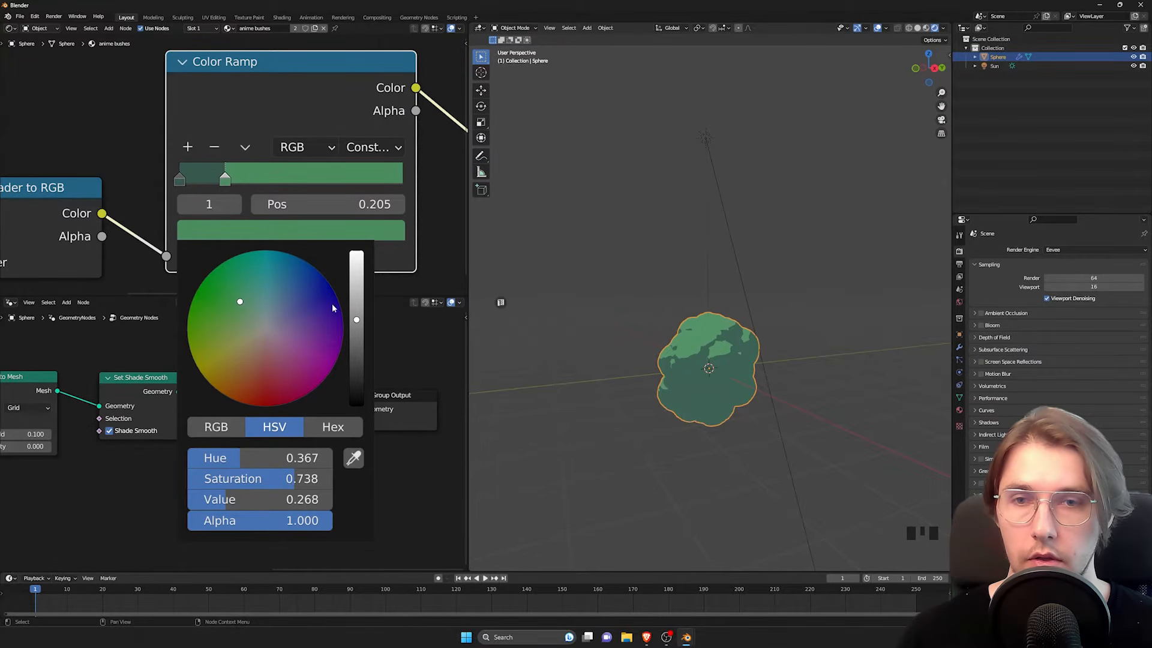
Step: Add a third Color Ramp stop at 0.434 and color it light green with hue 0.350, saturation 0.732 and value 0.580
{"action": "left_click", "coordinate": [189, 148]}
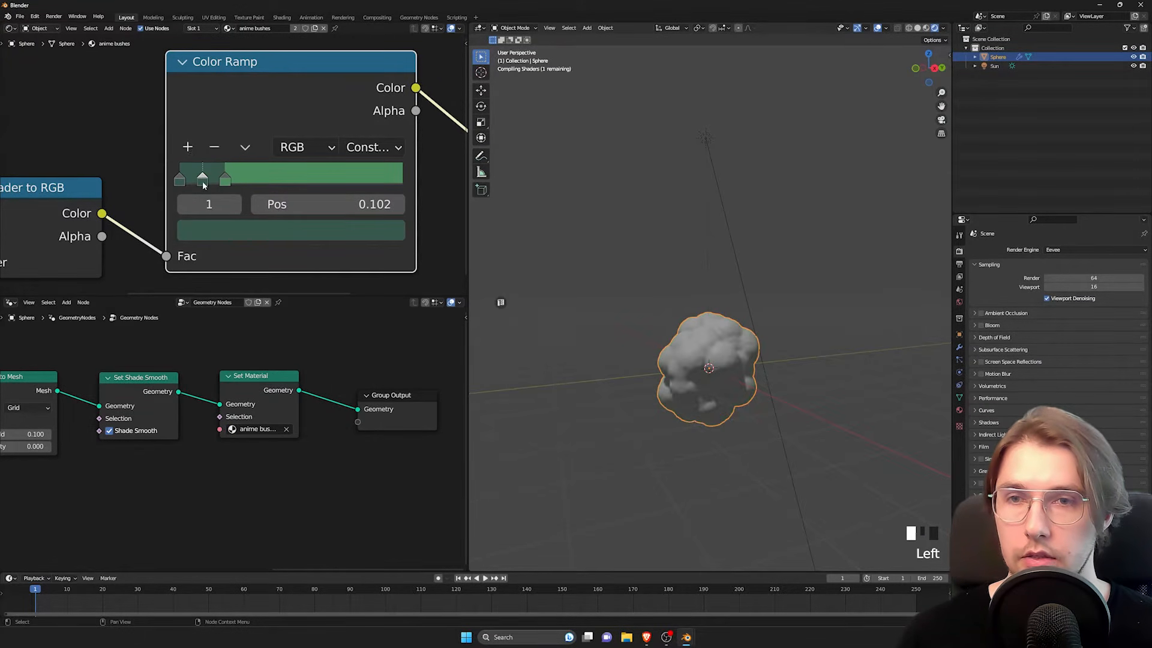
{"action": "left_click_drag", "start_coordinate": [202, 179], "coordinate": [276, 182]}
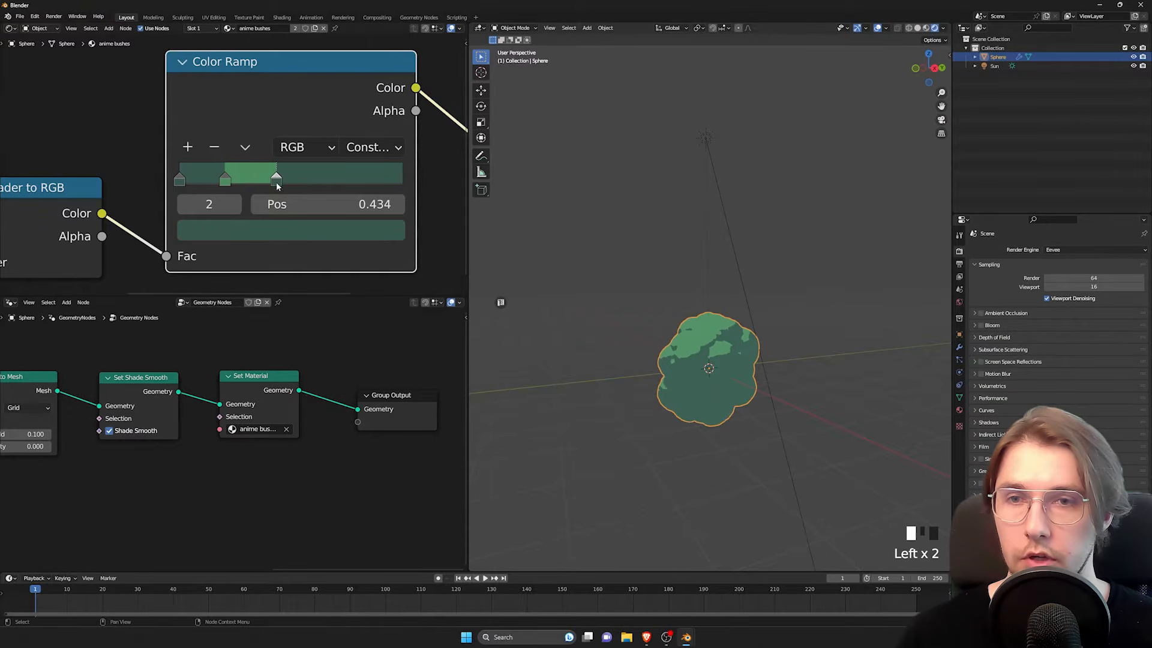
{"action": "left_click", "coordinate": [250, 234]}
{"action": "left_click_drag", "start_coordinate": [355, 350], "coordinate": [357, 285]}
{"action": "left_click_drag", "start_coordinate": [254, 302], "coordinate": [238, 306]}
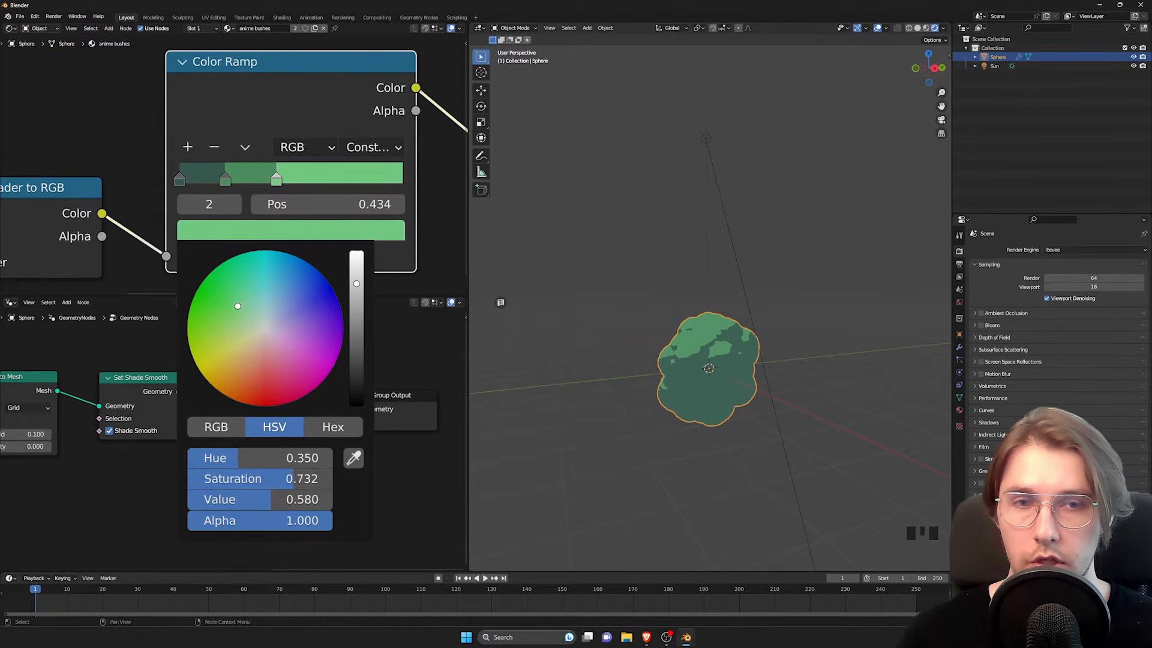
Step: Shift the medium green stop closer to the dark green one and move the light green stop to 0.198
{"action": "scroll", "coordinate": [686, 368], "scroll_direction": "up", "scroll_amount": 2}
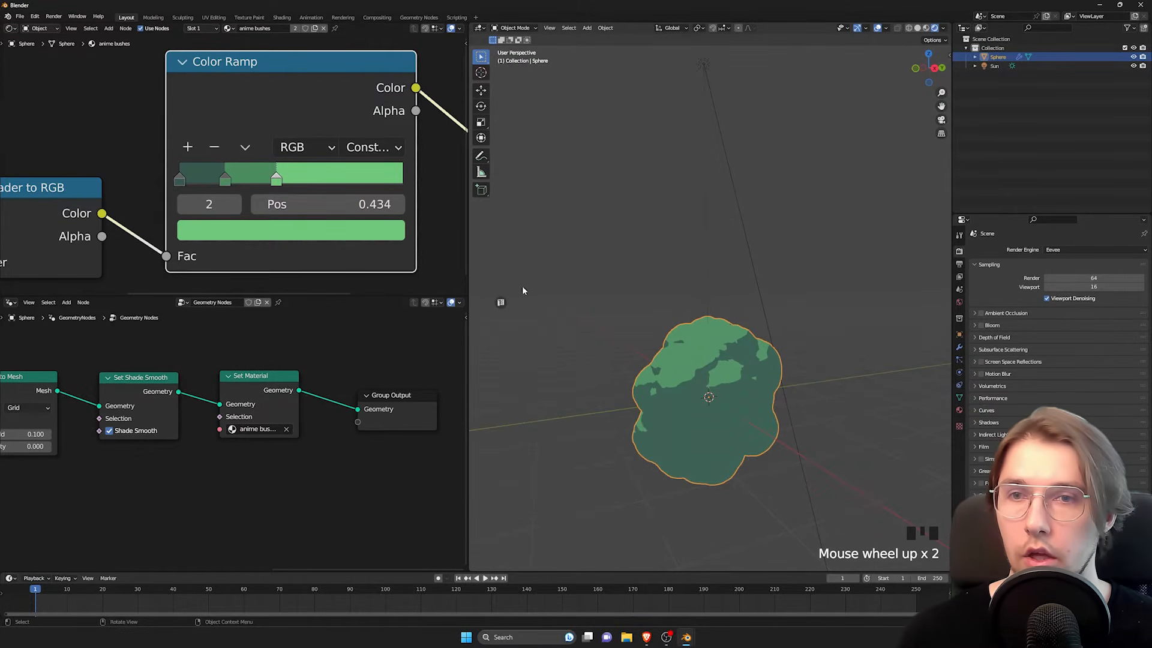
{"action": "left_click_drag", "start_coordinate": [226, 180], "coordinate": [198, 182]}
{"action": "left_click_drag", "start_coordinate": [276, 181], "coordinate": [223, 184]}
{"action": "mouse_move", "coordinate": [701, 353]}
{"action": "middle_mouse_down", "text": "shift"}
{"action": "mouse_move", "coordinate": [701, 318]}
{"action": "mouse_move", "coordinate": [695, 363]}
{"action": "middle_mouse_up", "text": "shift"}
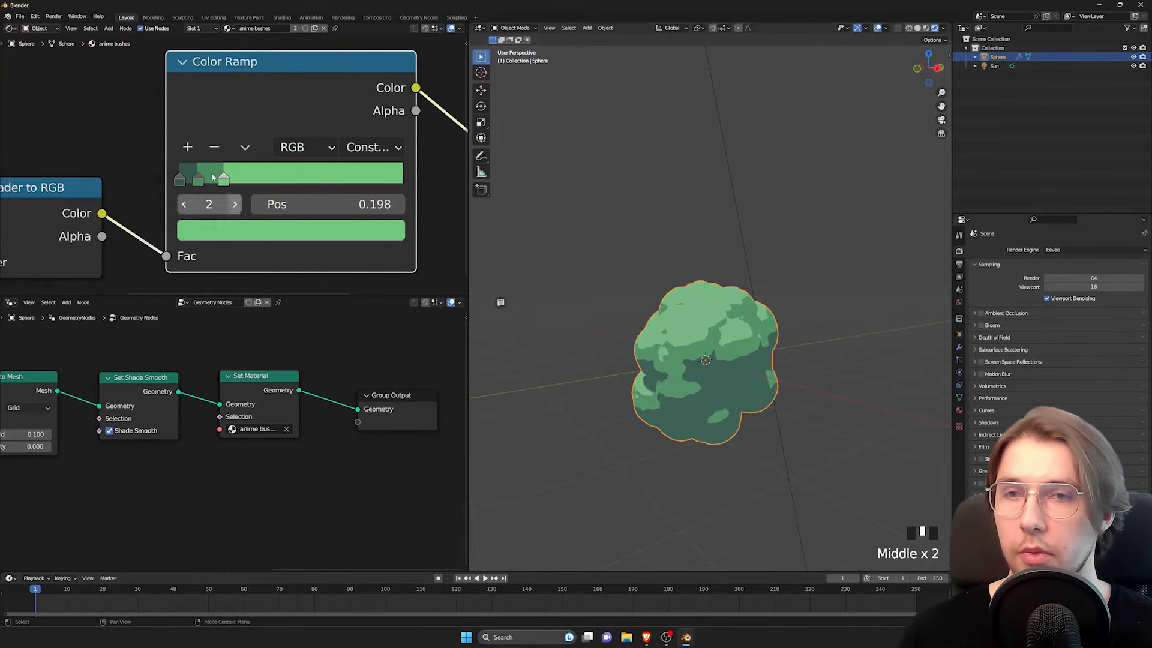
Step: Add a fourth Color Ramp stop at 0.263, colored yellow-green with hue 0.285, saturation 0.805 and value 0.813
{"action": "left_click", "coordinate": [187, 147]}
{"action": "left_click_drag", "start_coordinate": [214, 186], "coordinate": [262, 184]}
{"action": "left_click", "coordinate": [277, 231]}
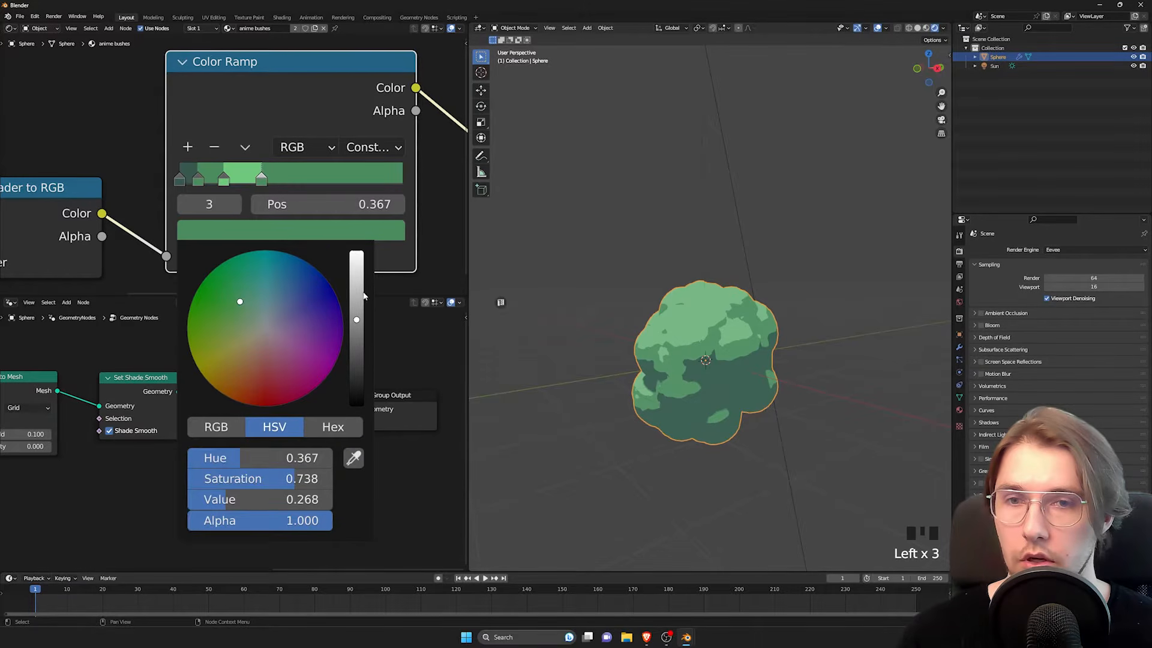
{"action": "left_click_drag", "start_coordinate": [362, 293], "coordinate": [360, 264]}
{"action": "left_click_drag", "start_coordinate": [239, 303], "coordinate": [211, 333]}
{"action": "left_click_drag", "start_coordinate": [218, 329], "coordinate": [222, 326]}
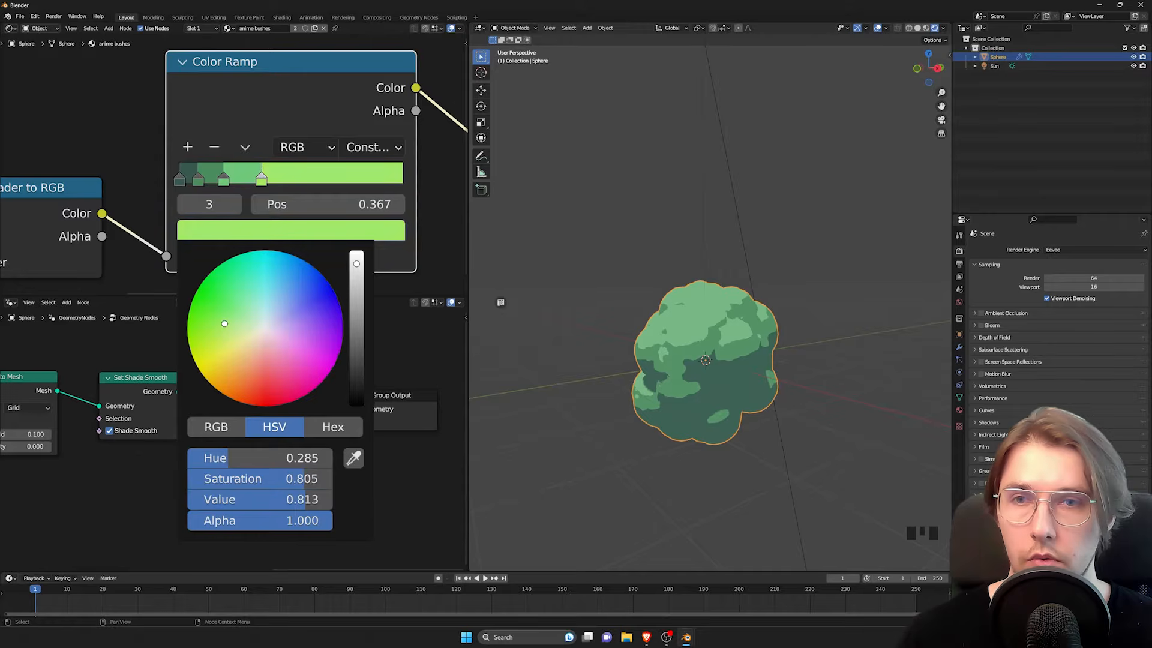
{"action": "left_click_drag", "start_coordinate": [262, 178], "coordinate": [242, 183]}
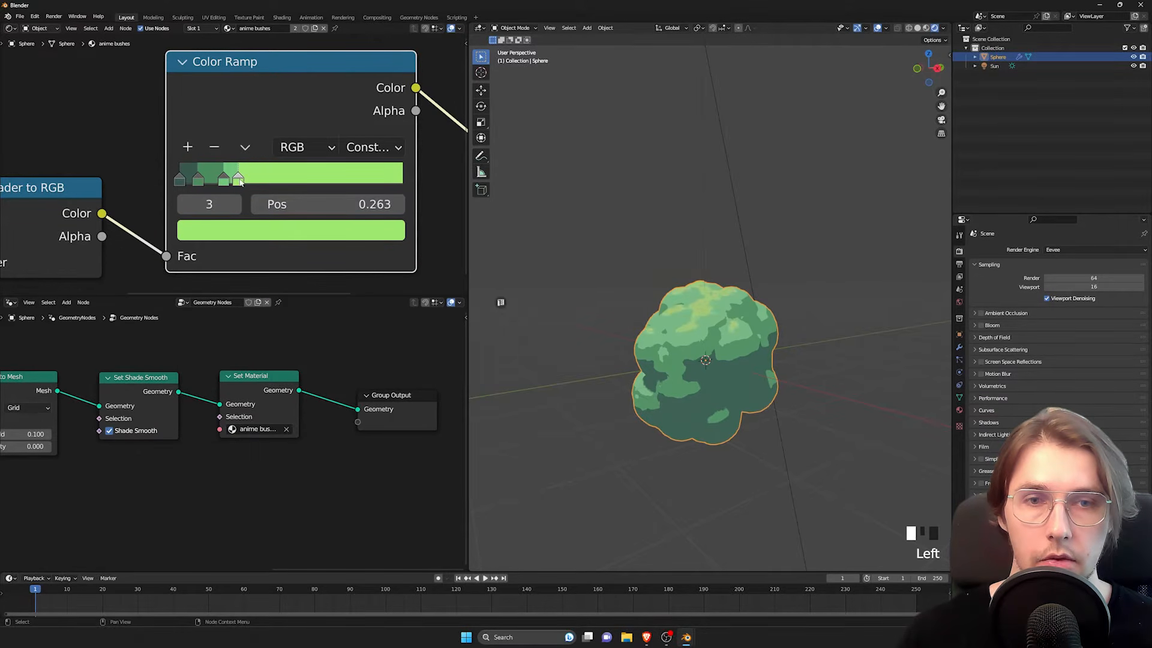
Step: Examine the bush's toon shading from several sides and review the material and geometry node trees
{"action": "middle_click_drag", "start_coordinate": [686, 262], "coordinate": [736, 323]}
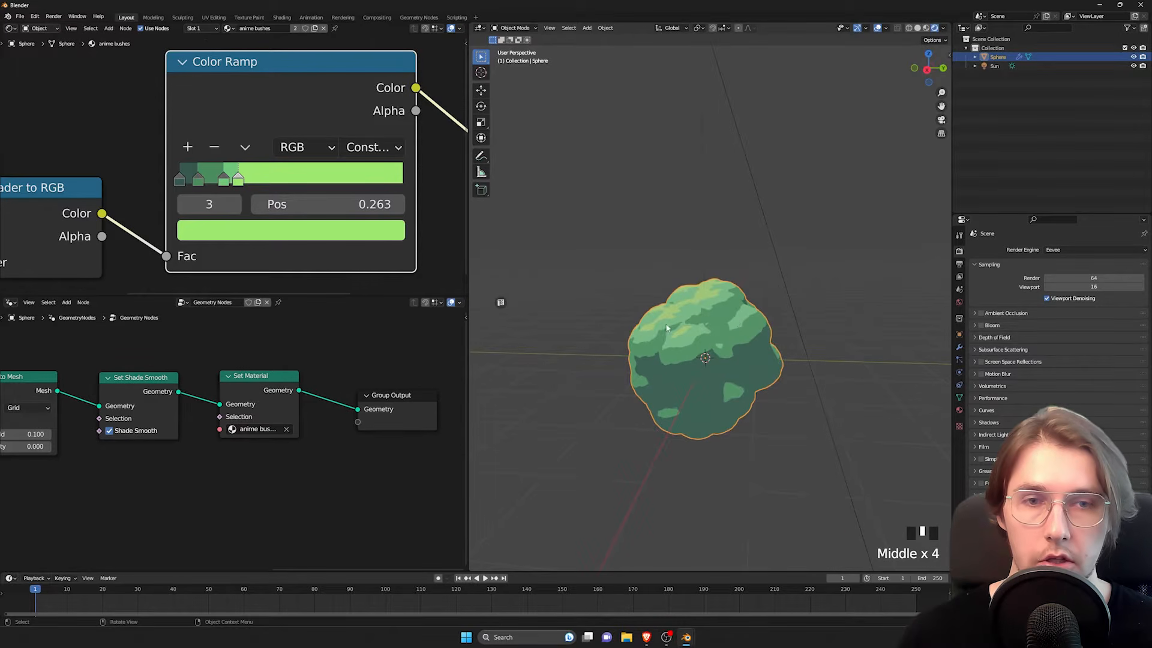
{"action": "middle_click_drag", "start_coordinate": [667, 327], "coordinate": [780, 342]}
{"action": "scroll", "coordinate": [811, 350], "scroll_direction": "up", "scroll_amount": 2}
{"action": "middle_click_drag", "start_coordinate": [761, 390], "coordinate": [685, 330]}
{"action": "scroll", "coordinate": [682, 328], "scroll_direction": "down", "scroll_amount": 1}
{"action": "scroll", "coordinate": [776, 330], "scroll_direction": "down", "scroll_amount": 1}
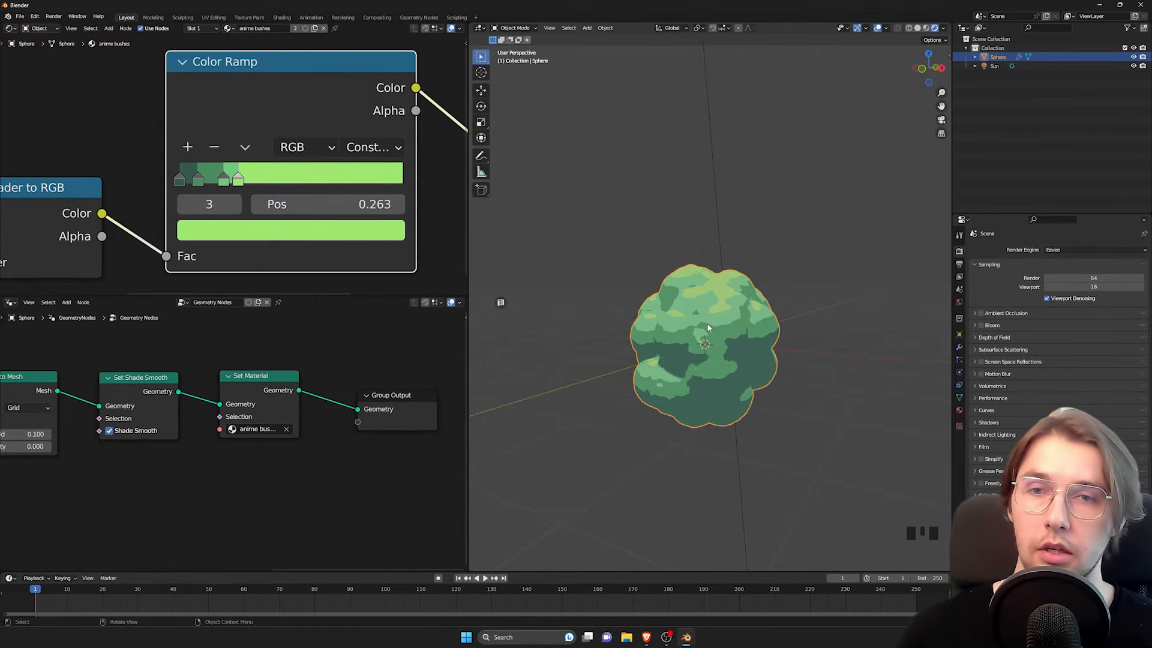
{"action": "middle_click_drag", "start_coordinate": [717, 325], "coordinate": [683, 317]}
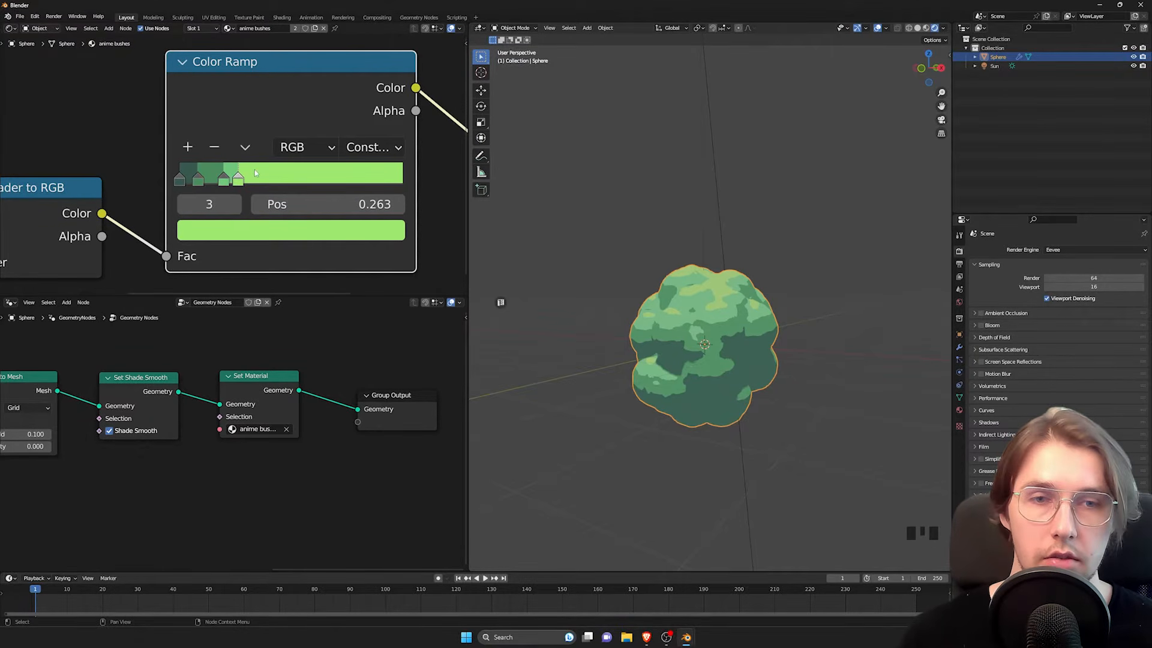
{"action": "scroll", "coordinate": [255, 173], "scroll_direction": "down", "scroll_amount": 4}
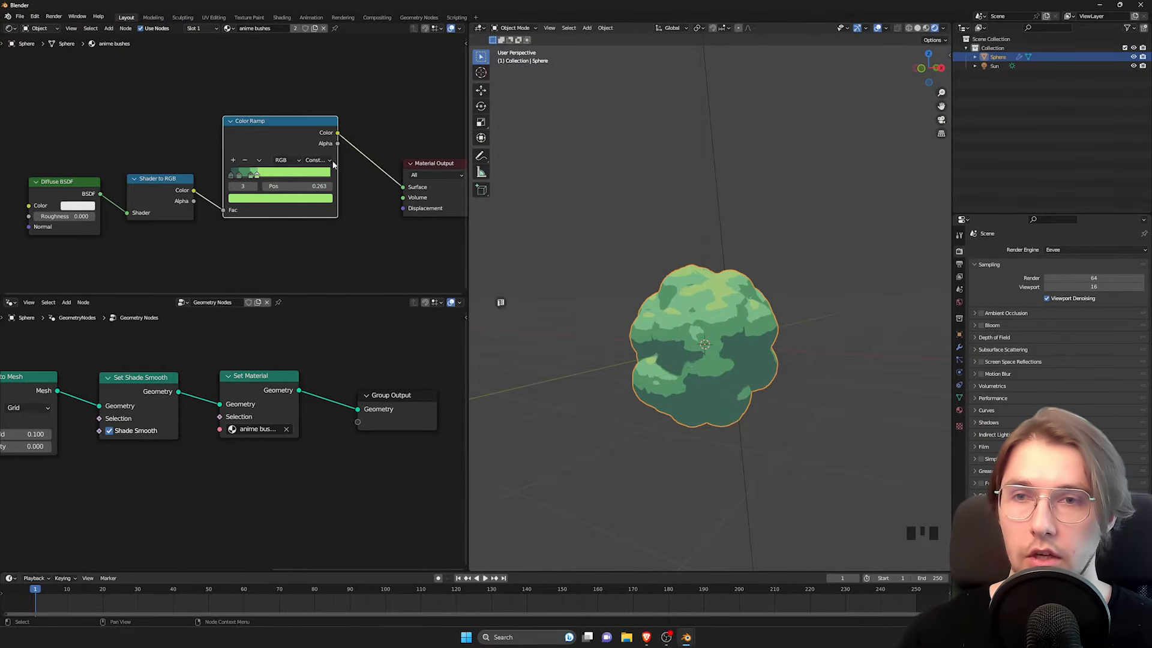
{"action": "scroll", "coordinate": [235, 164], "scroll_direction": "down", "scroll_amount": 4}
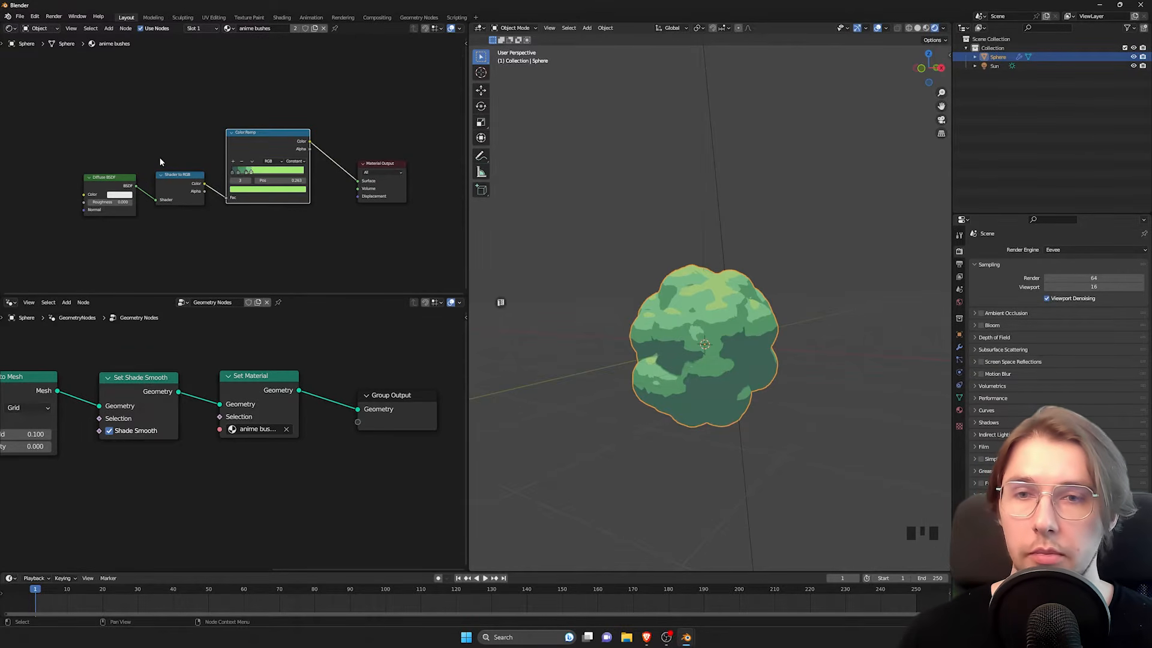
{"action": "scroll", "coordinate": [198, 352], "scroll_direction": "down", "scroll_amount": 3}
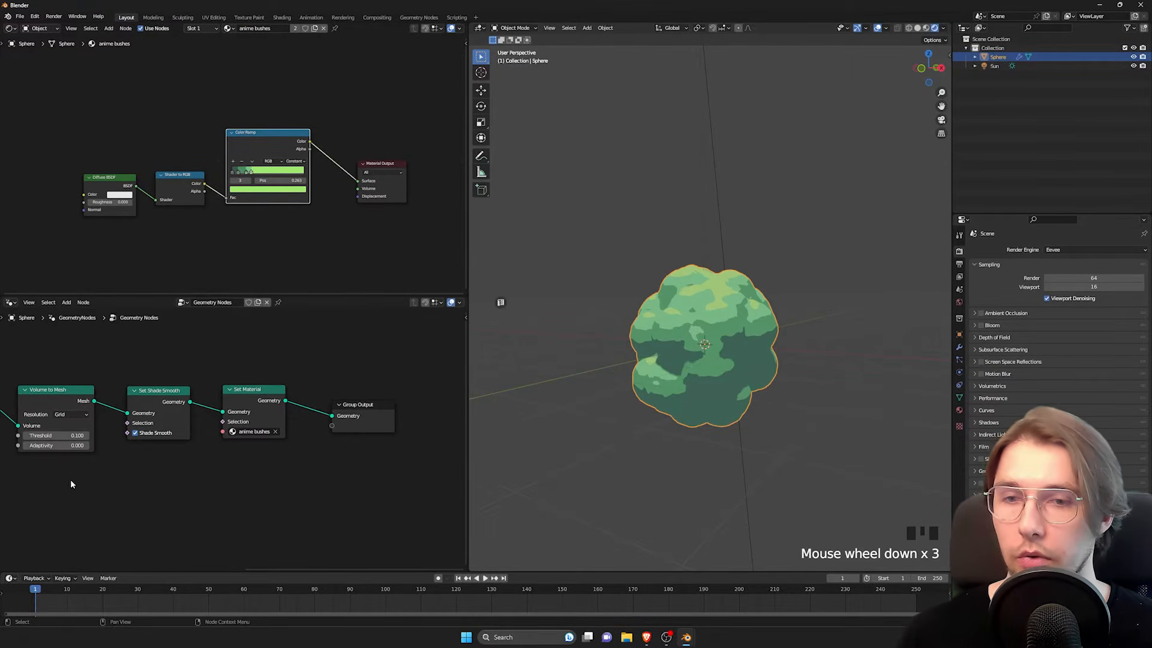
{"action": "middle_click_drag", "start_coordinate": [70, 480], "coordinate": [254, 462]}
{"action": "middle_click_drag", "start_coordinate": [792, 324], "coordinate": [772, 337]}
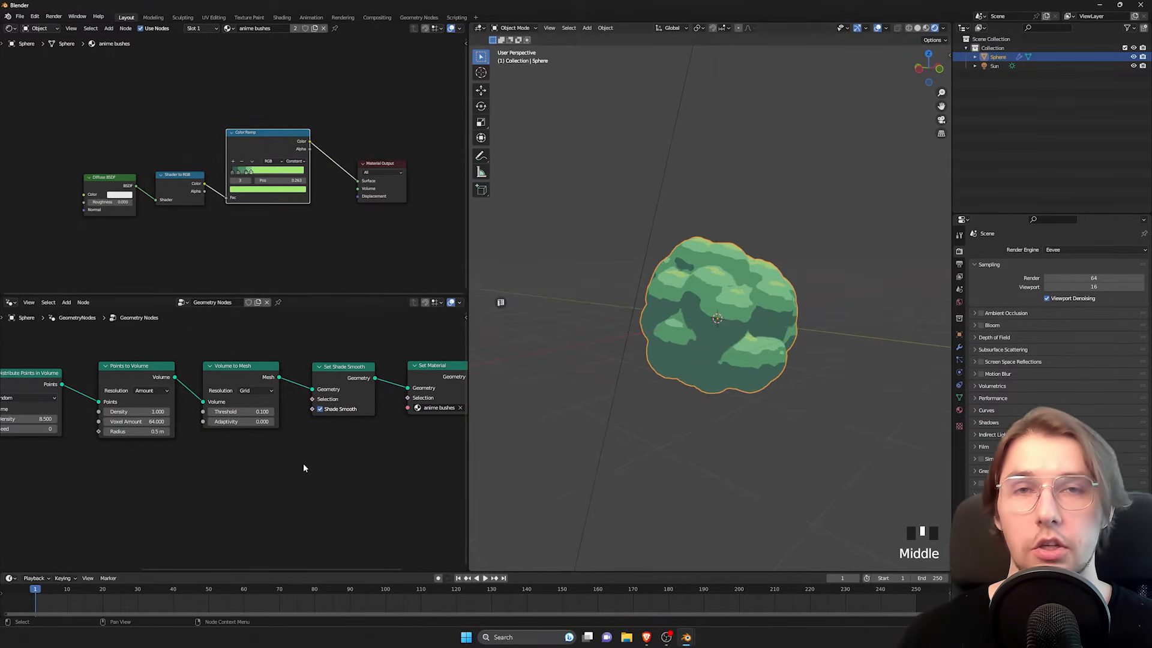
{"action": "scroll", "coordinate": [294, 438], "scroll_direction": "down", "scroll_amount": 3}
{"action": "middle_click_drag", "start_coordinate": [684, 360], "coordinate": [749, 284]}
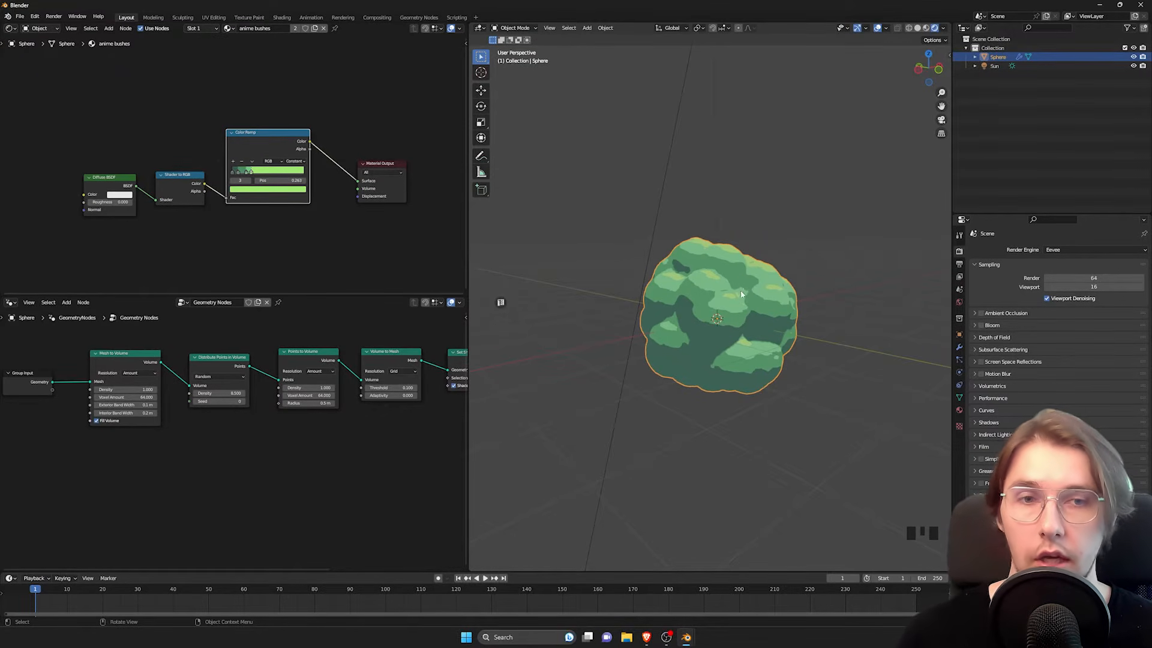
Step: Move Group Input, Mesh to Volume and Distribute Points in Volume away from Points to Volume to make room for a node
{"action": "middle_click_drag", "start_coordinate": [212, 482], "coordinate": [315, 454]}
{"action": "scroll", "coordinate": [411, 415], "scroll_direction": "up", "scroll_amount": 1}
{"action": "middle_click_drag", "start_coordinate": [411, 416], "coordinate": [344, 457]}
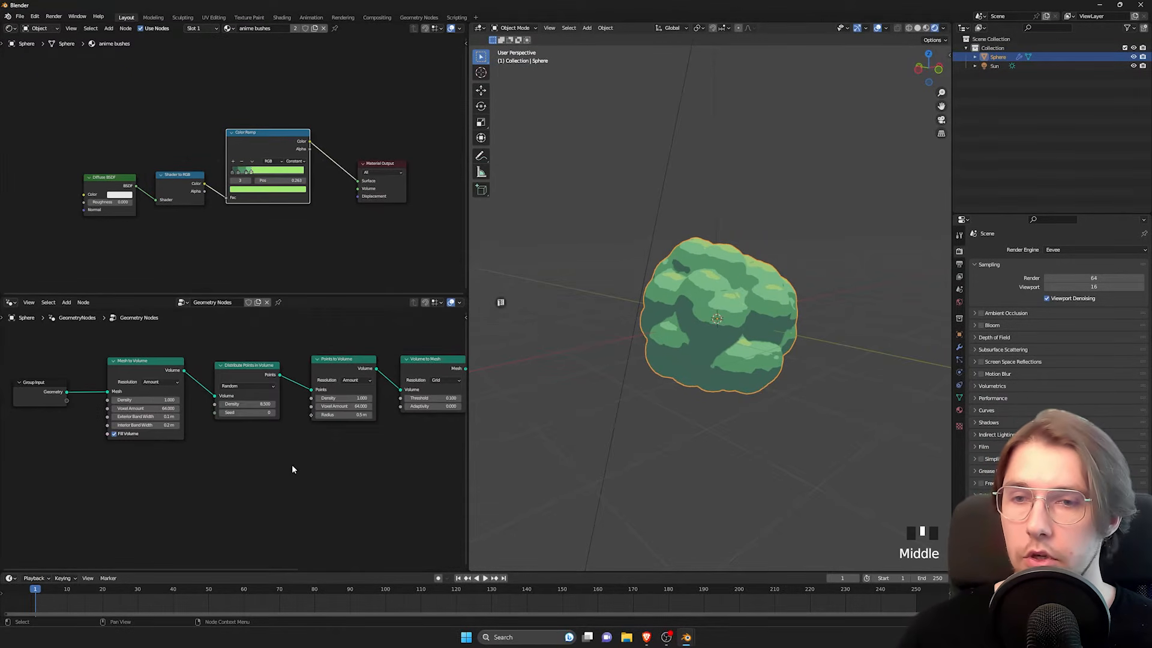
{"action": "scroll", "coordinate": [228, 479], "scroll_direction": "up", "scroll_amount": 1}
{"action": "middle_click_drag", "start_coordinate": [139, 469], "coordinate": [211, 484]}
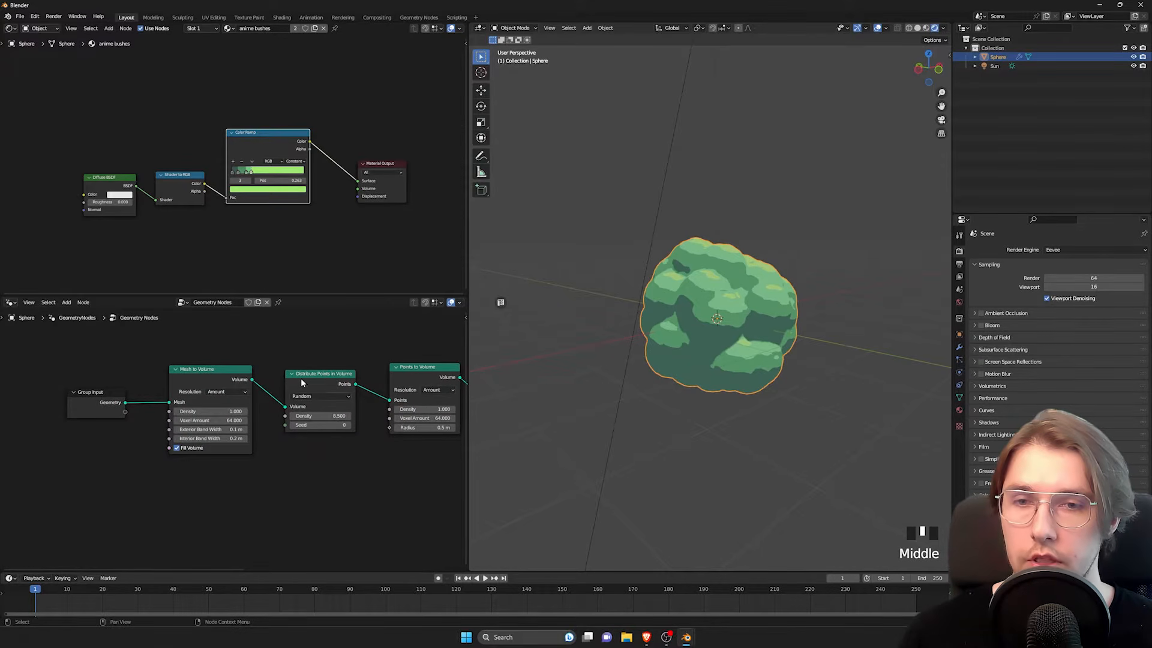
{"action": "left_click_drag", "start_coordinate": [62, 347], "coordinate": [358, 487]}
{"action": "key", "text": "g"}
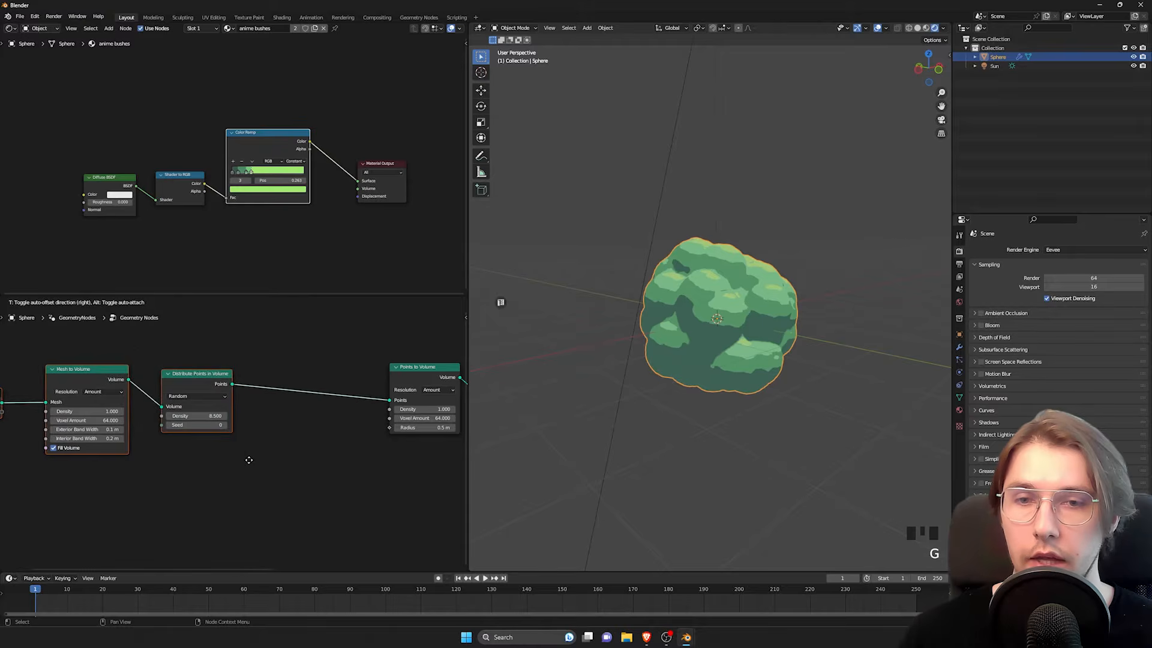
{"action": "left_click", "coordinate": [230, 467]}
{"action": "middle_click_drag", "start_coordinate": [288, 437], "coordinate": [362, 372]}
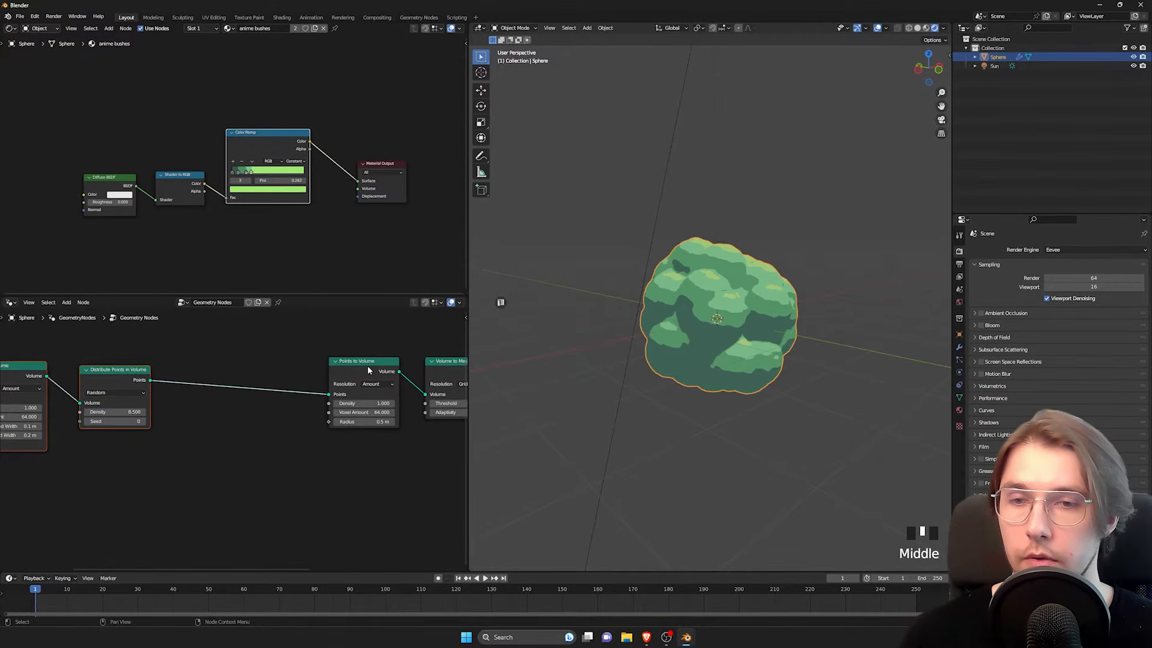
Step: Insert a Set Position node on the link between Distribute Points in Volume and Points to Volume
{"action": "left_click", "coordinate": [207, 454]}
{"action": "key", "text": "space"}
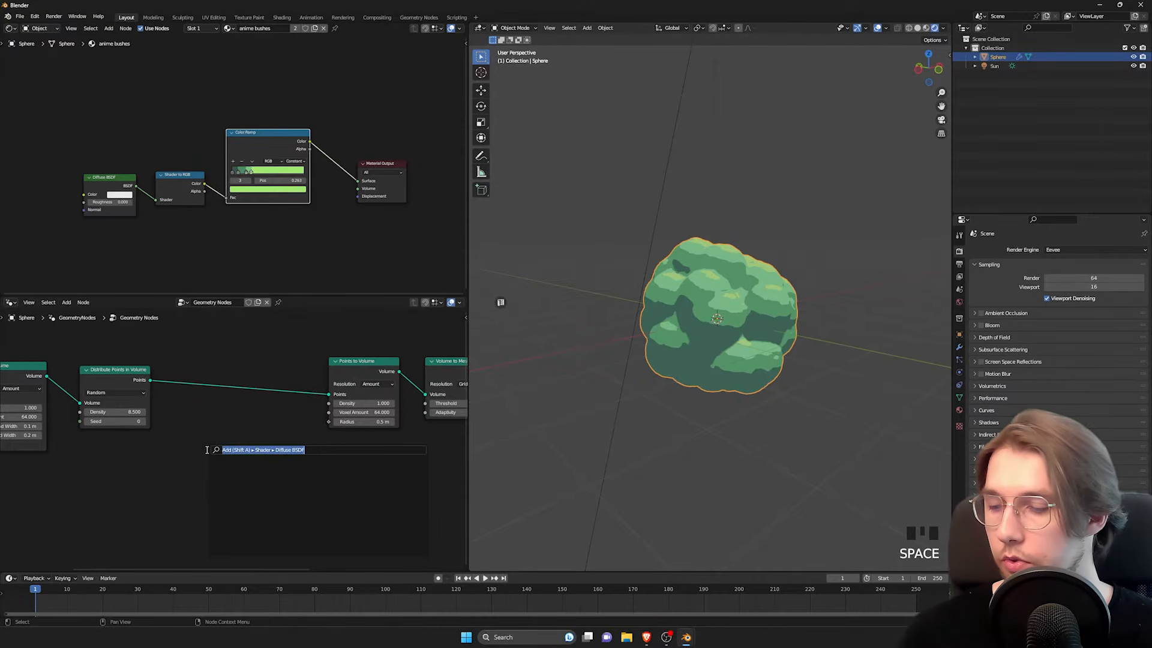
{"action": "type", "text": "set po"}
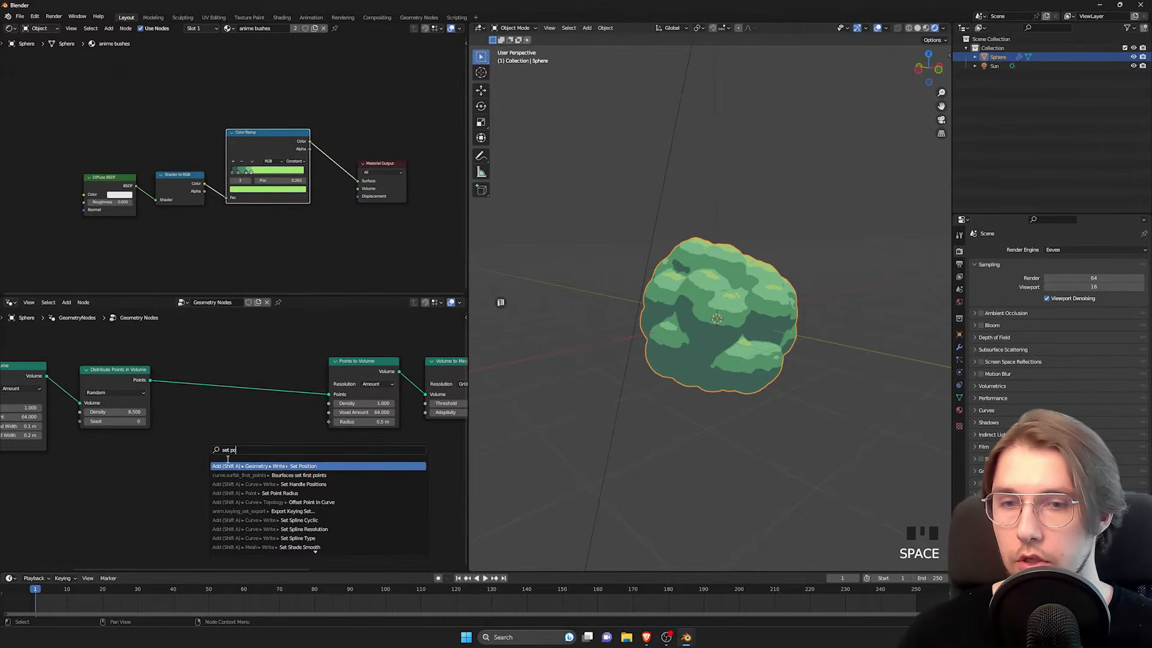
{"action": "left_click", "coordinate": [266, 466]}
{"action": "left_click", "coordinate": [227, 368]}
{"action": "middle_click_drag", "start_coordinate": [160, 506], "coordinate": [303, 429]}
Step: Try changing the Set Position node's X, Y and Z offsets together, and undo the changes
{"action": "key", "text": "ctrl+z"}
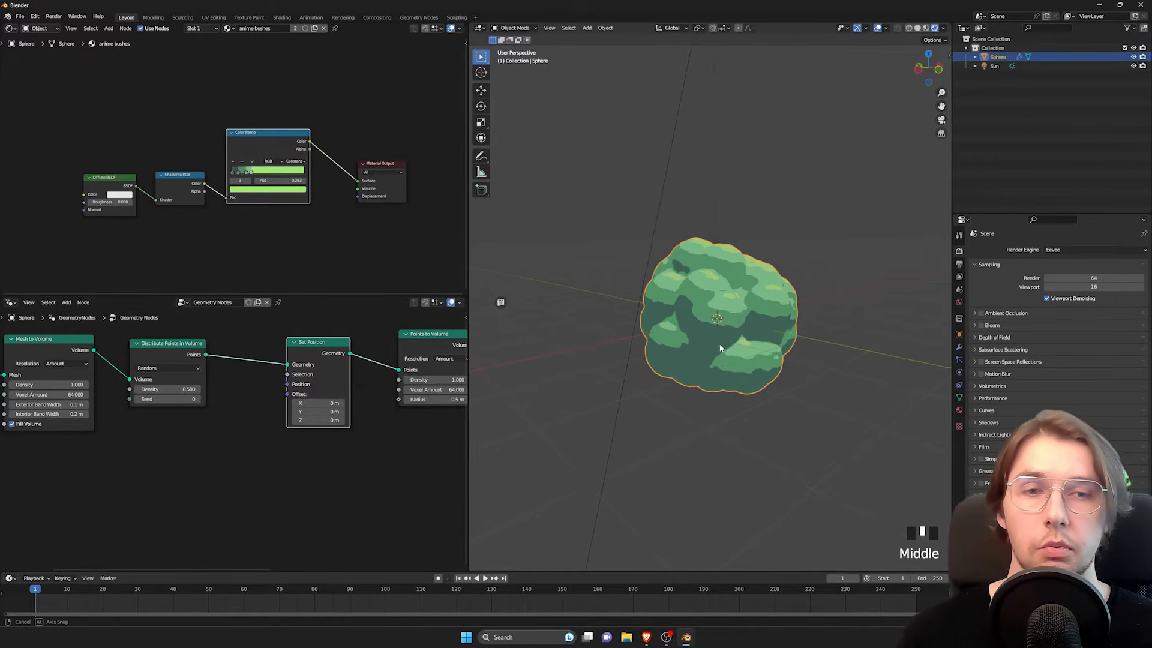
{"action": "middle_click_drag", "start_coordinate": [722, 347], "coordinate": [707, 352]}
{"action": "mouse_move", "coordinate": [320, 403]}
{"action": "left_mouse_down", "text": "shift"}
{"action": "mouse_move", "coordinate": [304, 404]}
{"action": "mouse_move", "coordinate": [325, 421]}
{"action": "left_mouse_up", "text": "shift"}
{"action": "key", "text": "ctrl+z"}
{"action": "key", "text": "ctrl+z"}
{"action": "key", "text": "ctrl+z"}
{"action": "key", "text": "ctrl+z"}
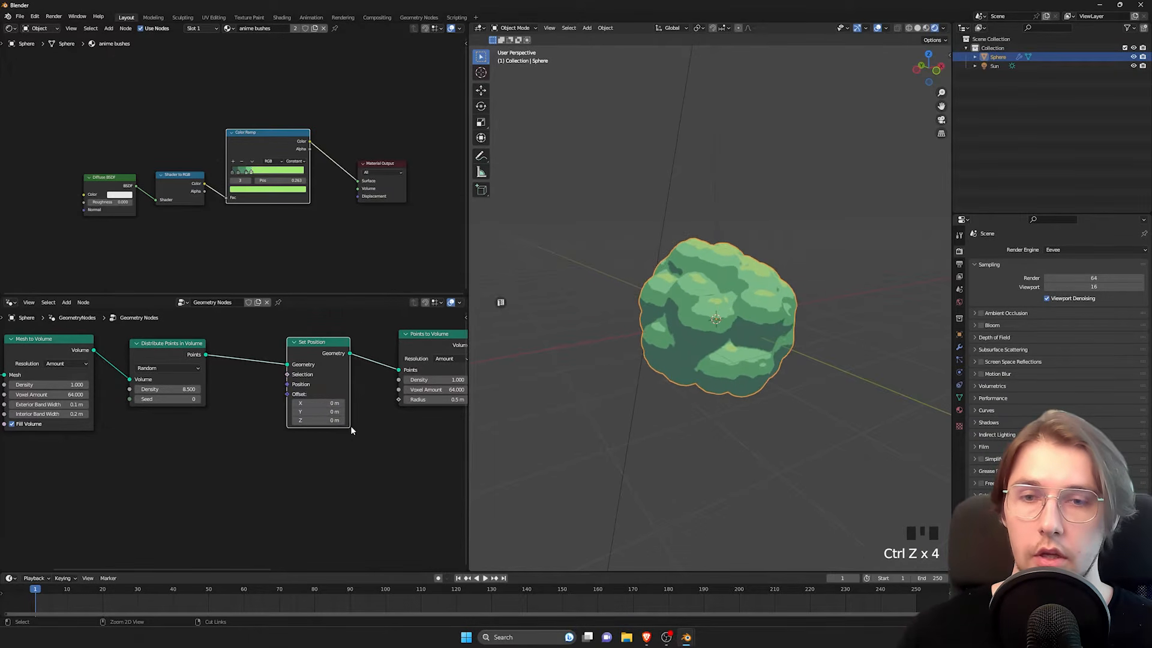
Step: Add a Noise Texture node below the Mesh to Volume and Distribute Points in Volume nodes
{"action": "middle_click_drag", "start_coordinate": [167, 458], "coordinate": [222, 435]}
{"action": "left_click", "coordinate": [247, 433]}
{"action": "key", "text": "space"}
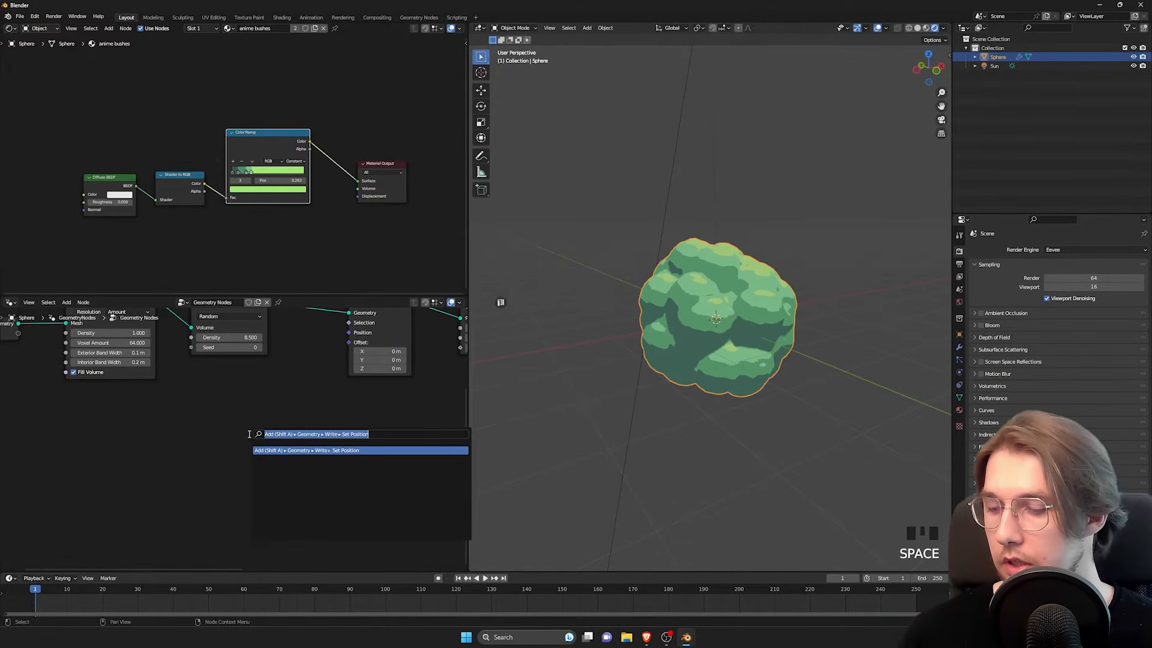
{"action": "type", "text": "noise text"}
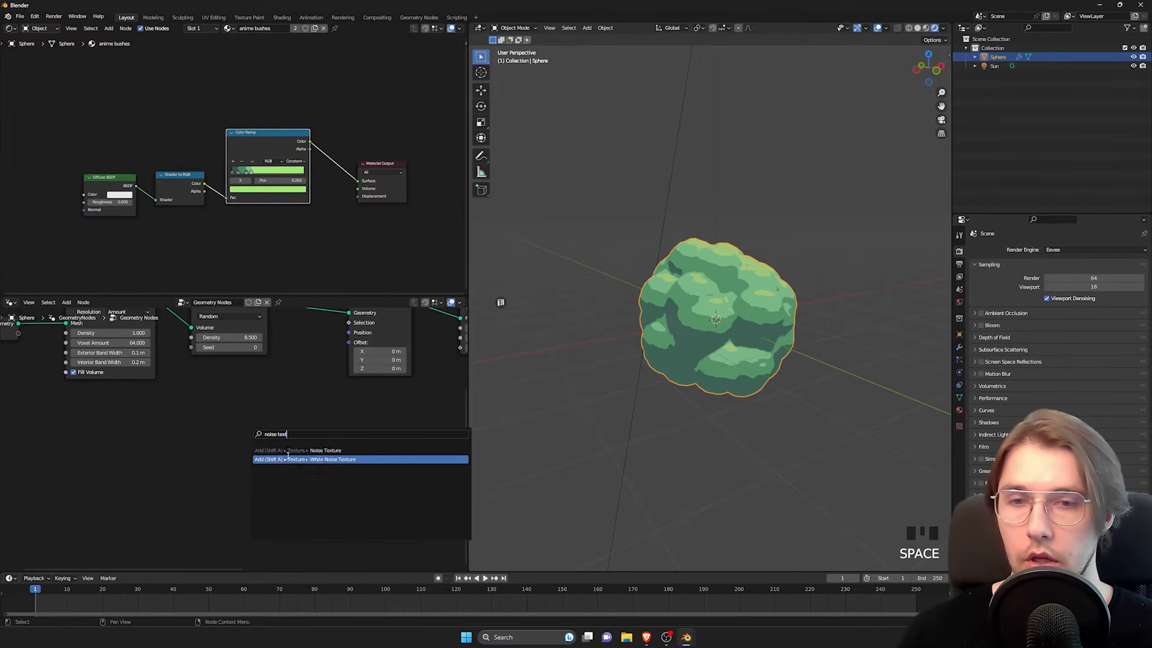
{"action": "left_click", "coordinate": [291, 450]}
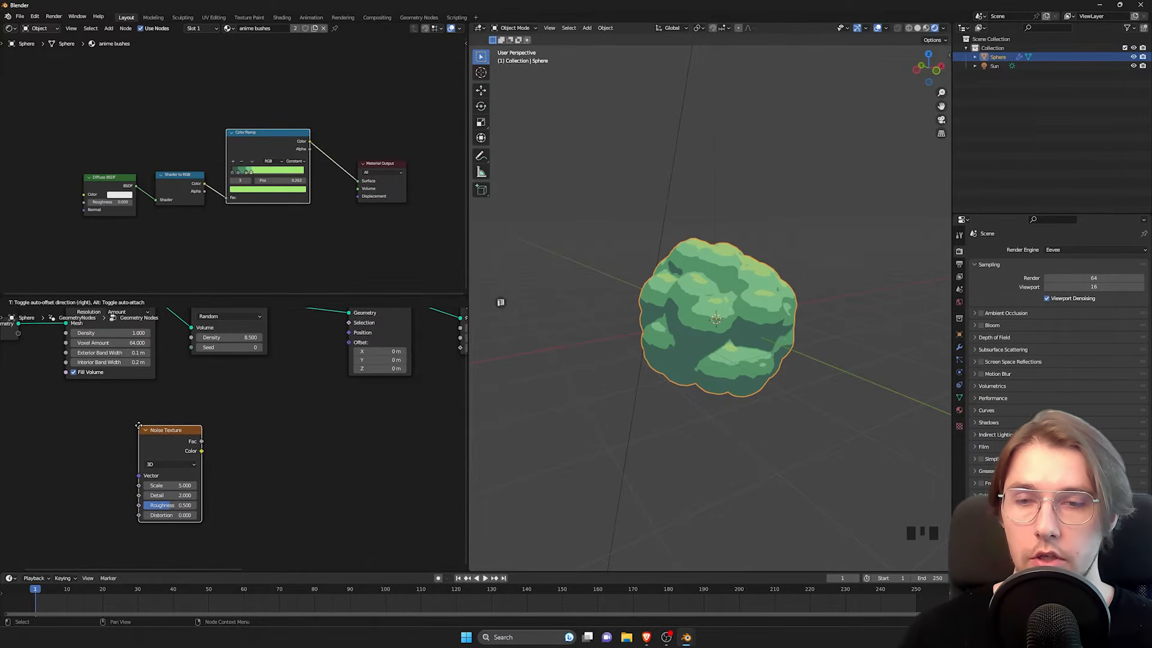
{"action": "left_click", "coordinate": [139, 429]}
Step: Connect the Noise Texture's Color output to the Offset input of Set Position and check the bush's shape
{"action": "middle_click_drag", "start_coordinate": [262, 400], "coordinate": [257, 427]}
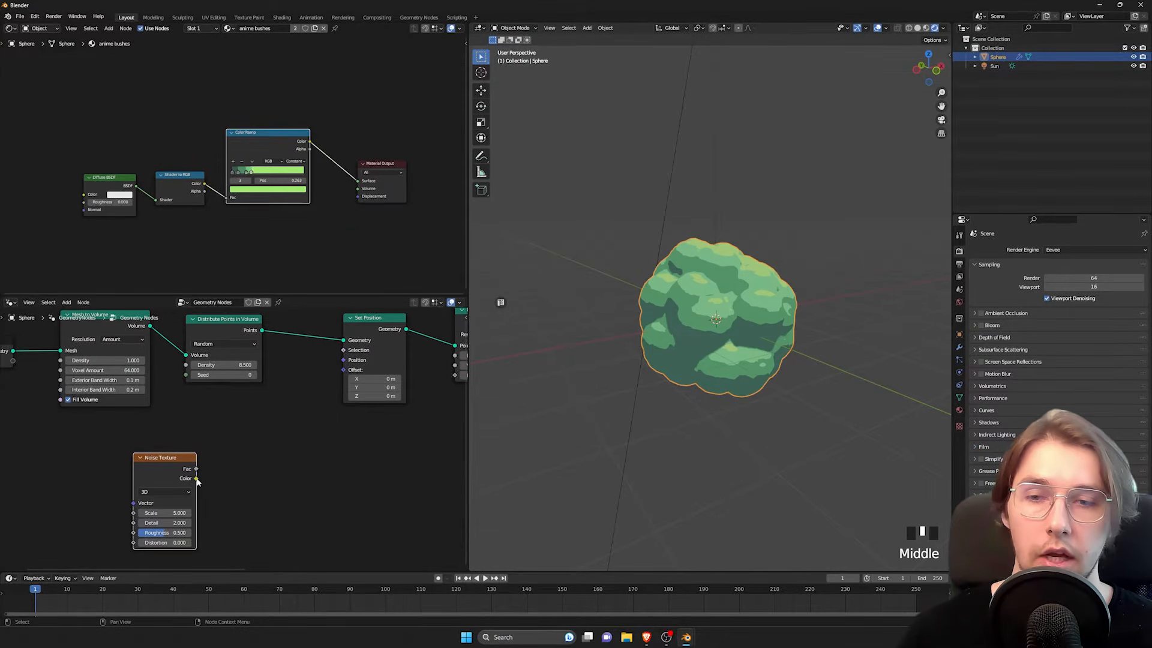
{"action": "left_click_drag", "start_coordinate": [196, 478], "coordinate": [348, 373]}
{"action": "middle_click_drag", "start_coordinate": [517, 316], "coordinate": [630, 300]}
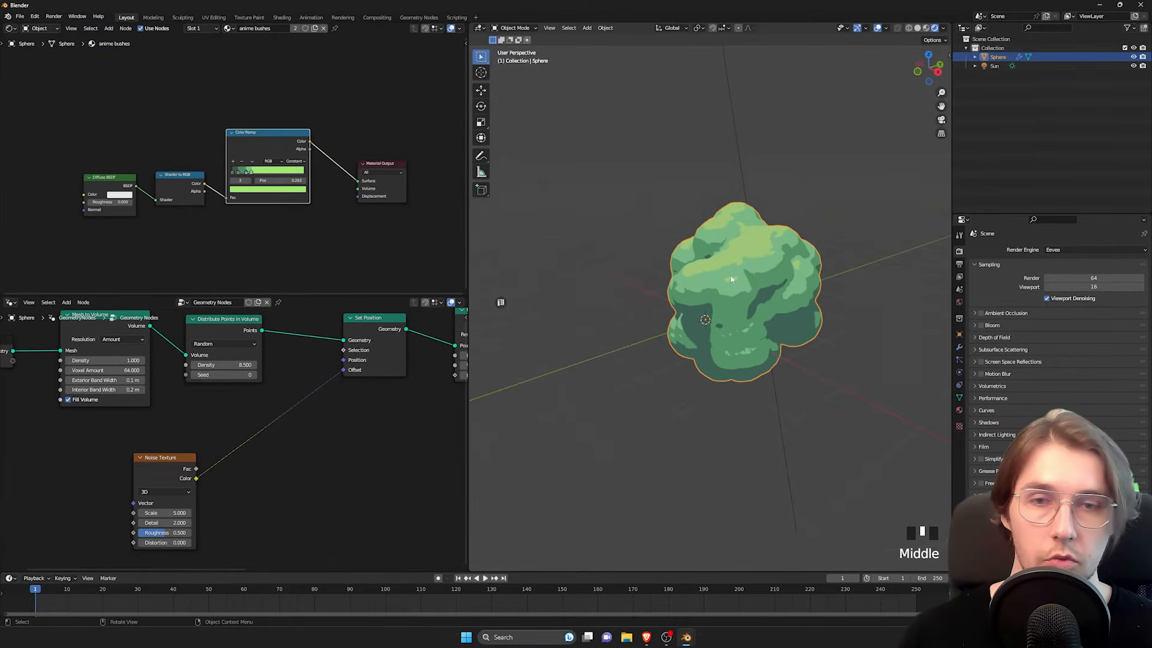
Step: Raise the Noise Texture node's Scale to 6 and check how the bush's shape responds
{"action": "left_click_drag", "start_coordinate": [162, 512], "coordinate": [186, 513]}
{"action": "middle_click_drag", "start_coordinate": [773, 305], "coordinate": [654, 353]}
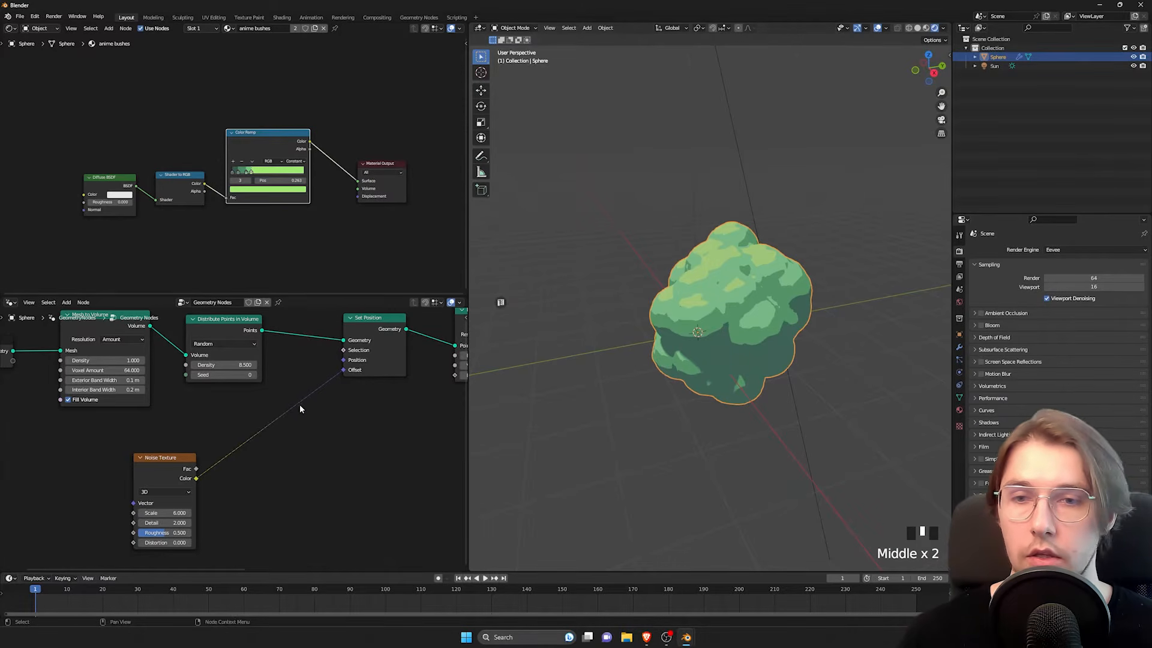
Step: Cut the link from the noise Color to the Set Position Offset and reconnect it, comparing the bush's placement around its origin
{"action": "right_click_drag", "start_coordinate": [283, 394], "coordinate": [295, 430], "text": "ctrl"}
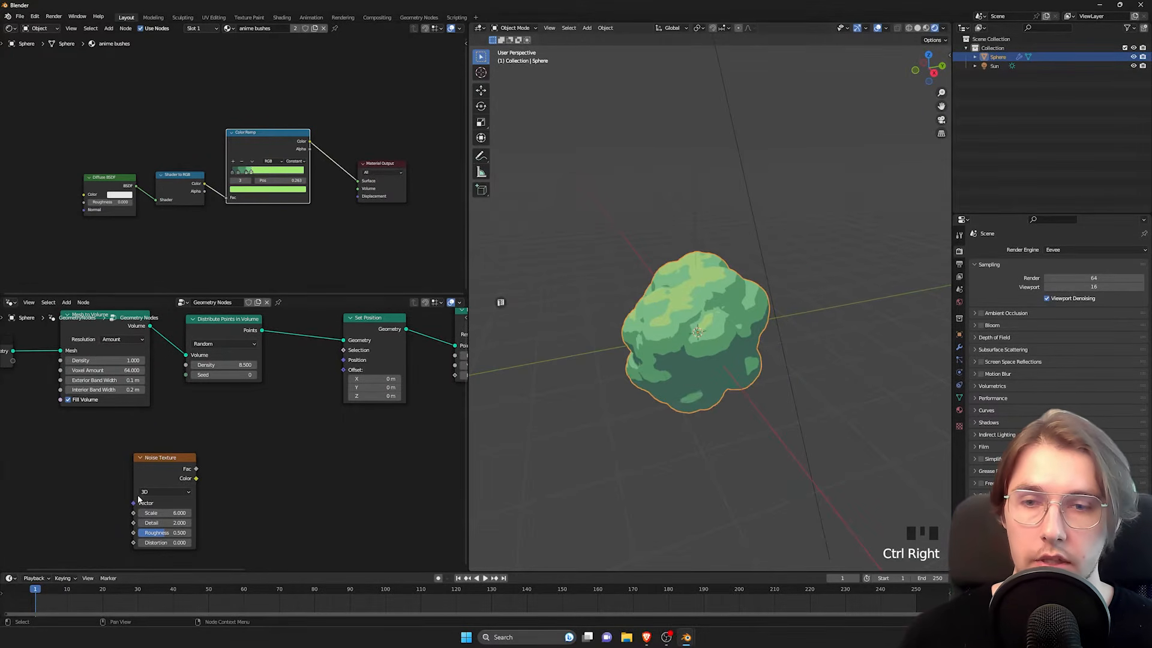
{"action": "left_click_drag", "start_coordinate": [195, 479], "coordinate": [344, 371]}
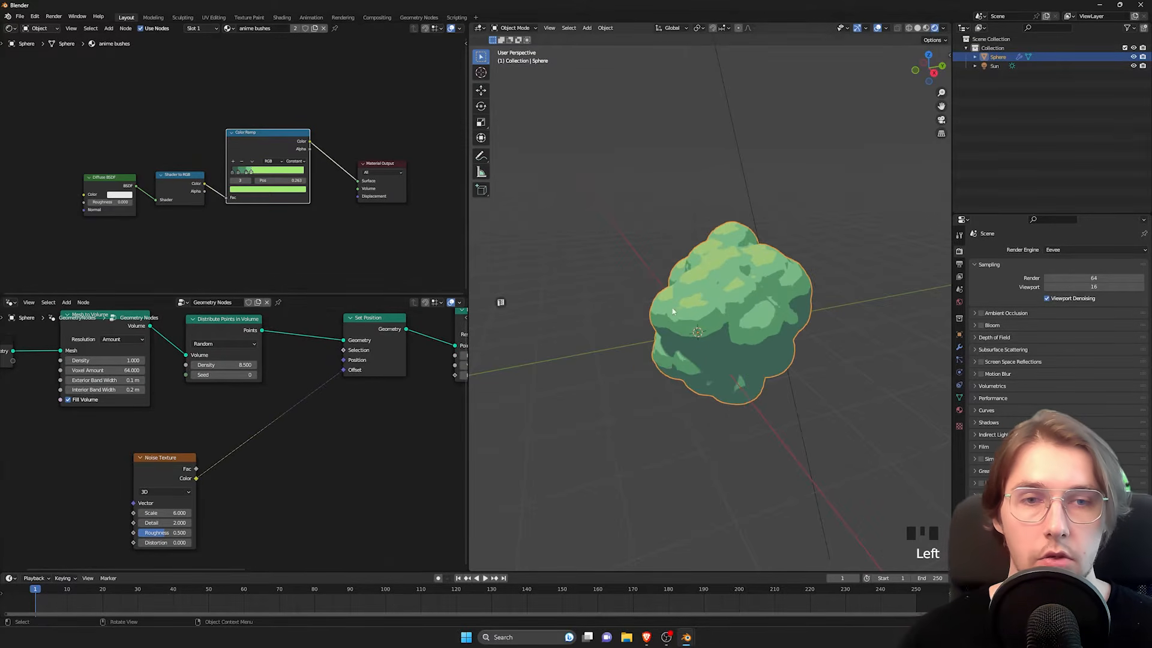
{"action": "middle_click_drag", "start_coordinate": [865, 192], "coordinate": [895, 172]}
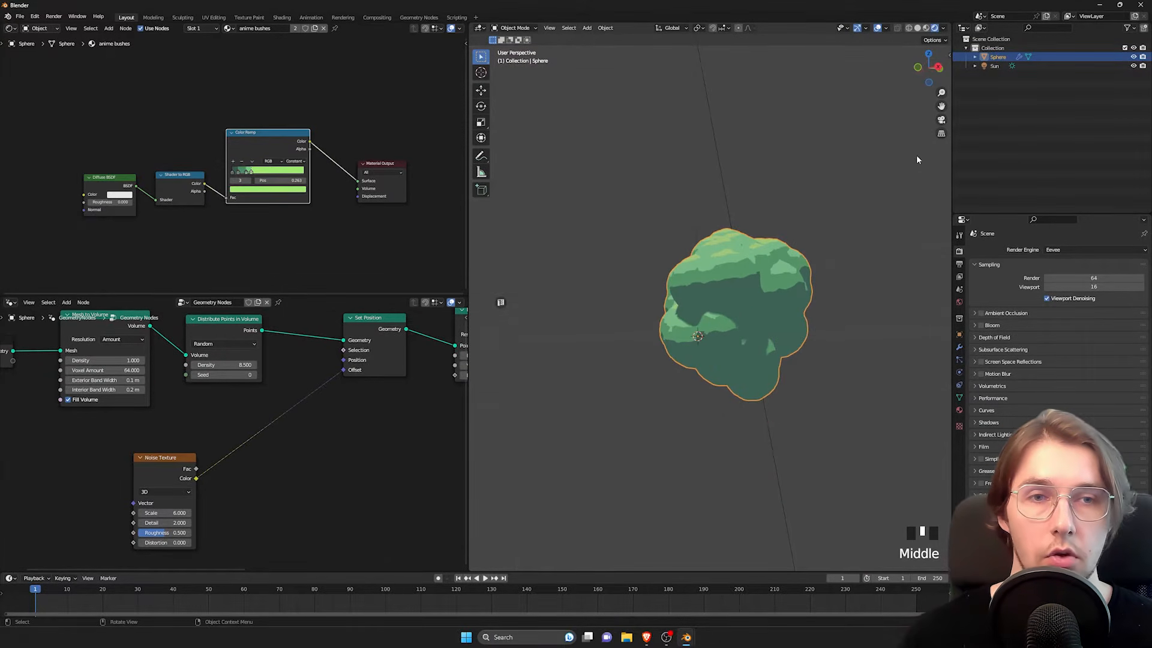
{"action": "middle_click_drag", "start_coordinate": [807, 233], "coordinate": [716, 307]}
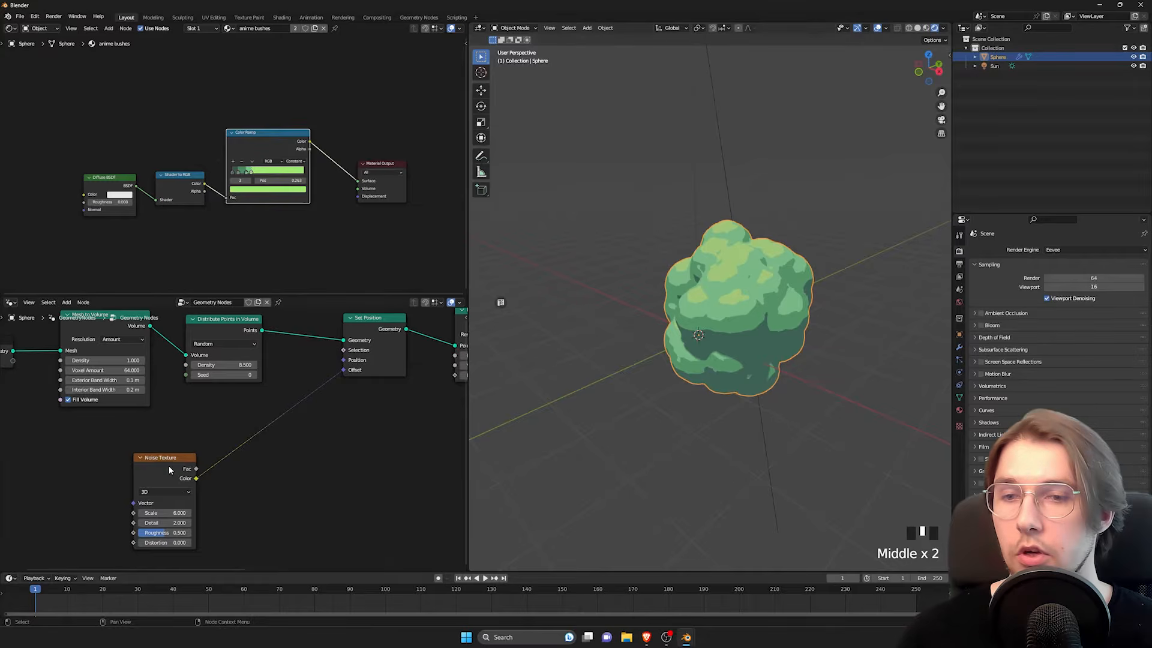
Step: Add a Vector Math node on the link between the Noise Texture's Color and the Set Position's Offset
{"action": "left_click_drag", "start_coordinate": [168, 470], "coordinate": [133, 464]}
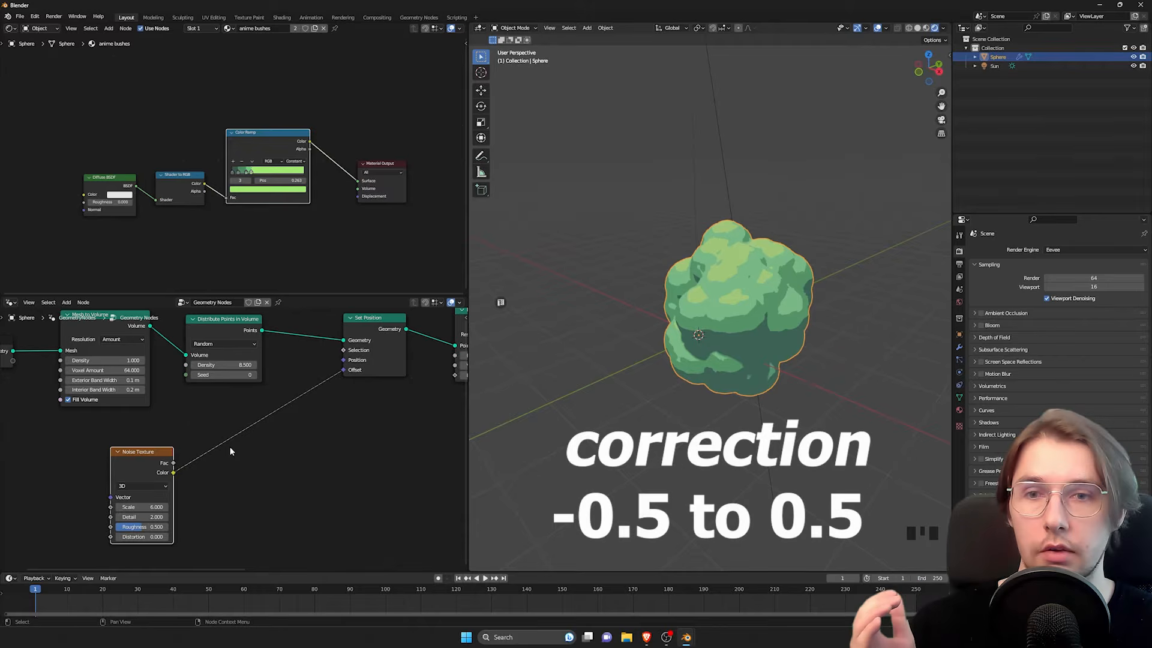
{"action": "middle_click_drag", "start_coordinate": [231, 455], "coordinate": [245, 414]}
{"action": "left_click", "coordinate": [267, 436]}
{"action": "key", "text": "space"}
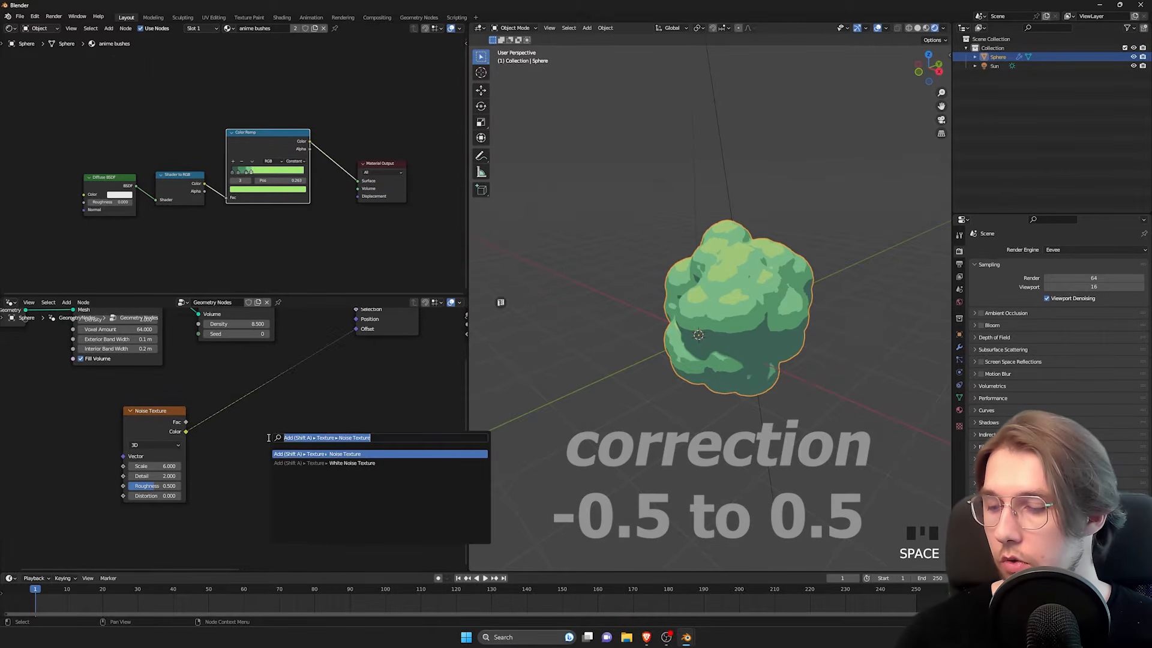
{"action": "type", "text": "vector math"}
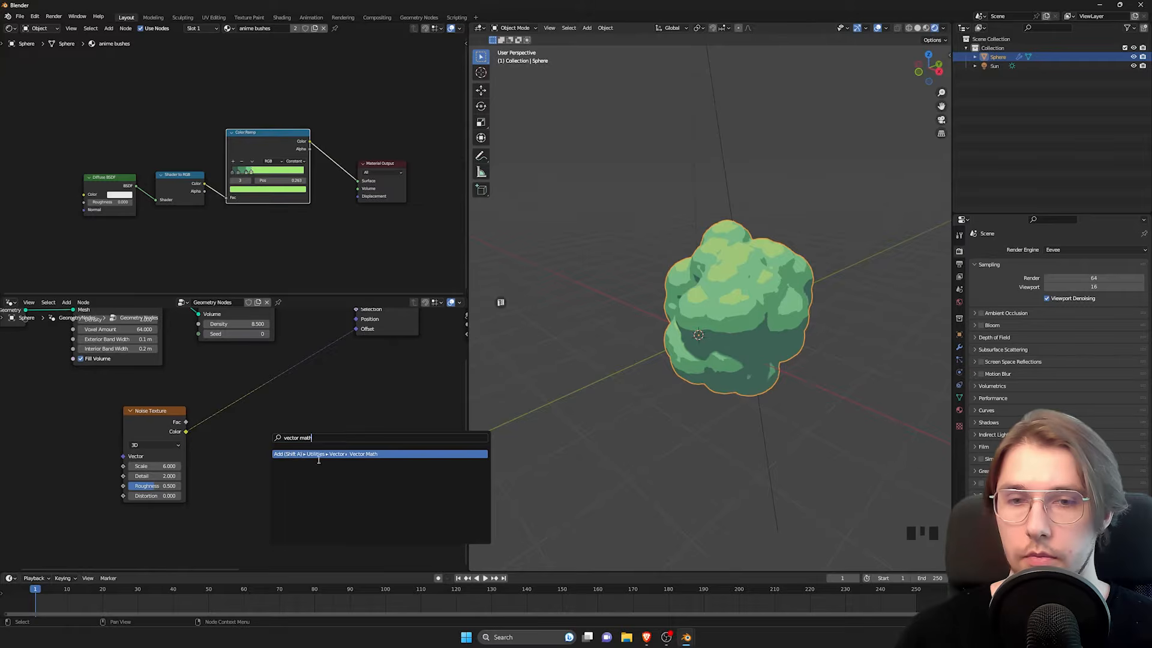
{"action": "key", "text": "Return"}
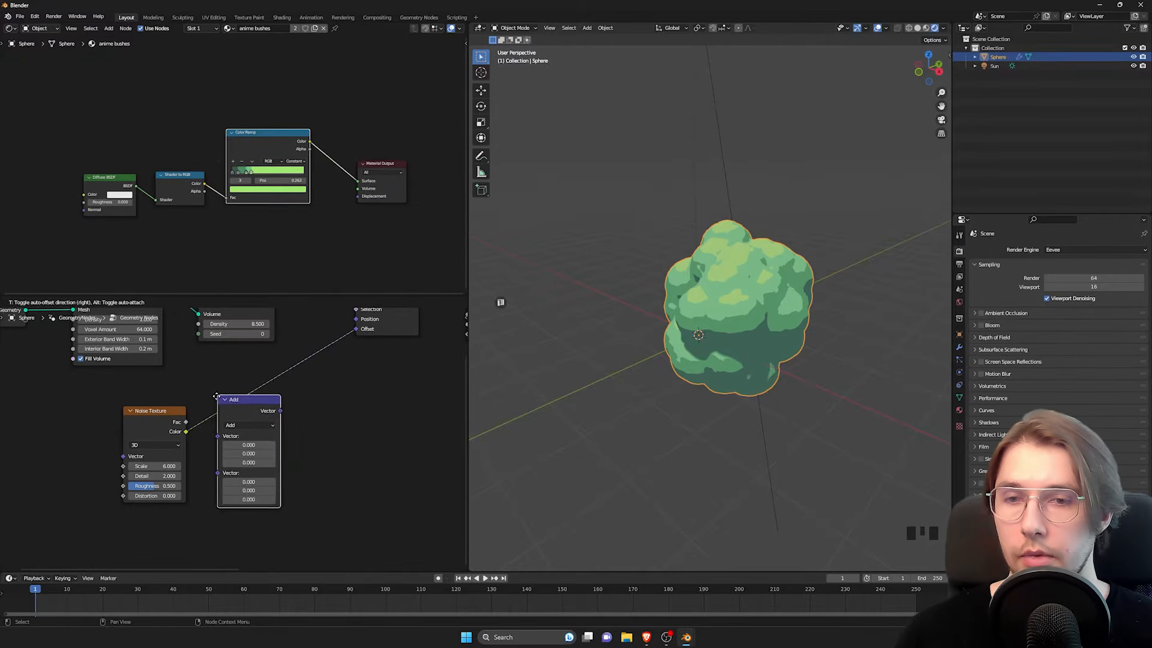
{"action": "left_click", "coordinate": [290, 430]}
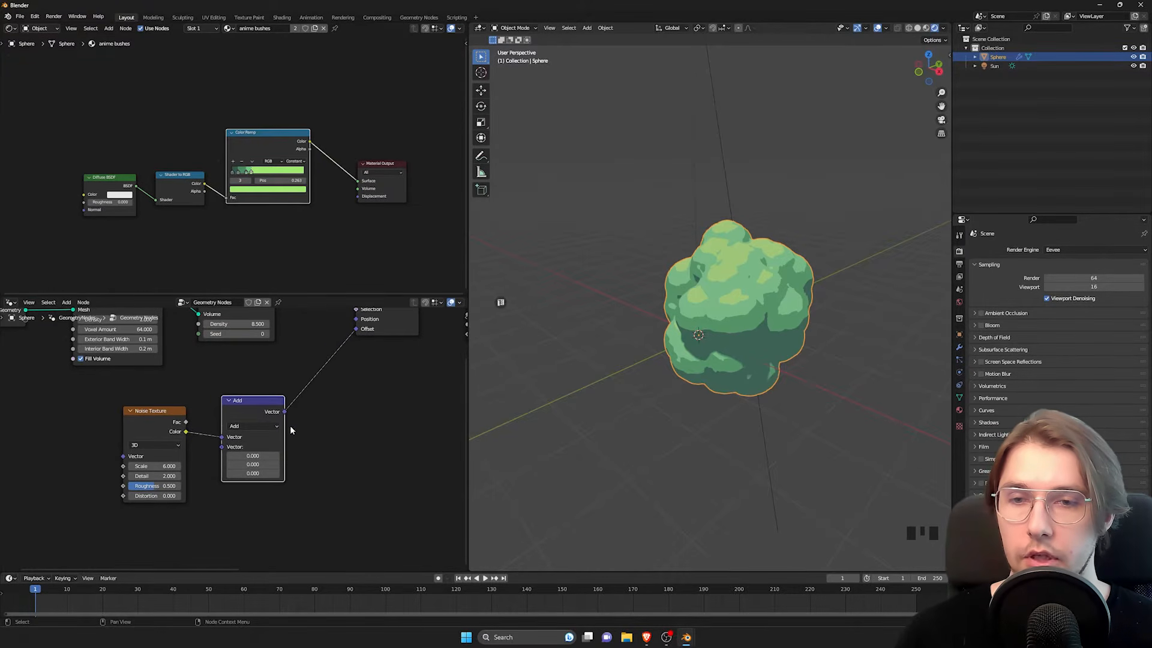
Step: Change the Vector Math node's operation to Subtract and set all three components of its second vector to 0.5
{"action": "left_click", "coordinate": [251, 425]}
{"action": "left_click", "coordinate": [248, 449]}
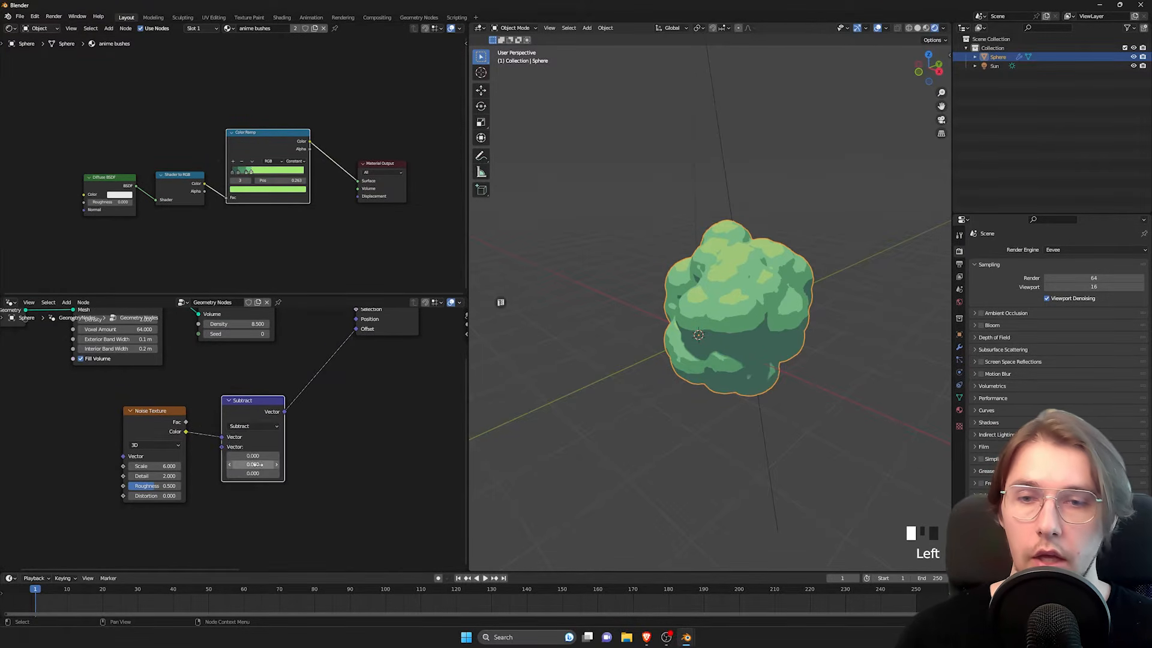
{"action": "left_click", "coordinate": [257, 457]}
{"action": "type", "text": ".5"}
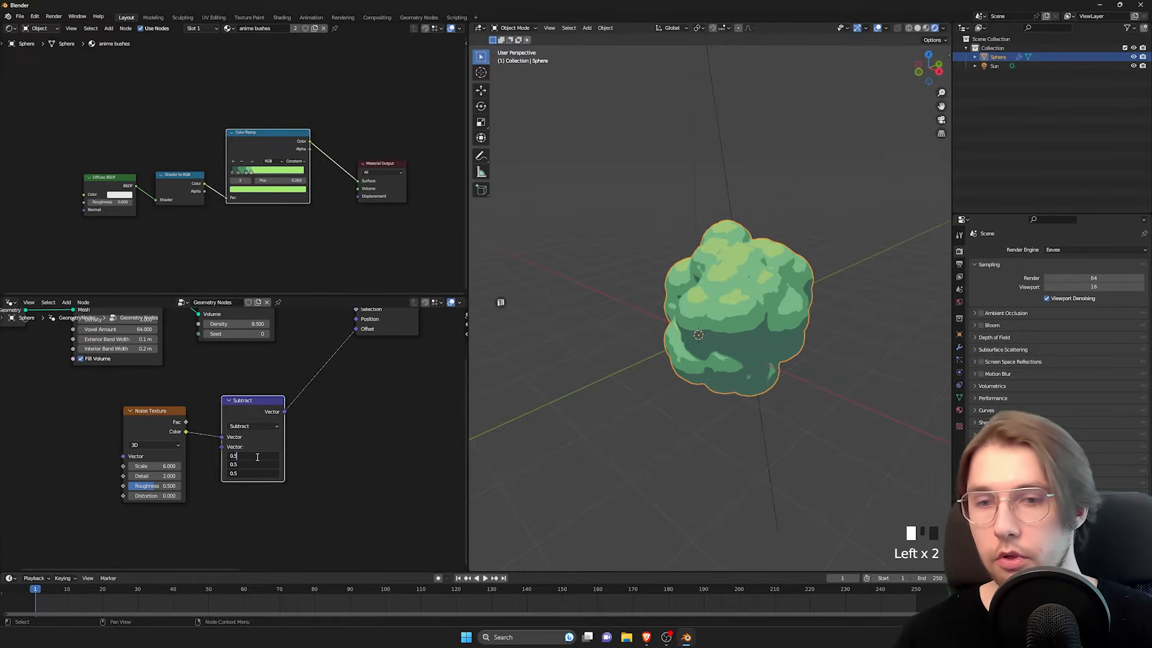
{"action": "key", "text": "Return"}
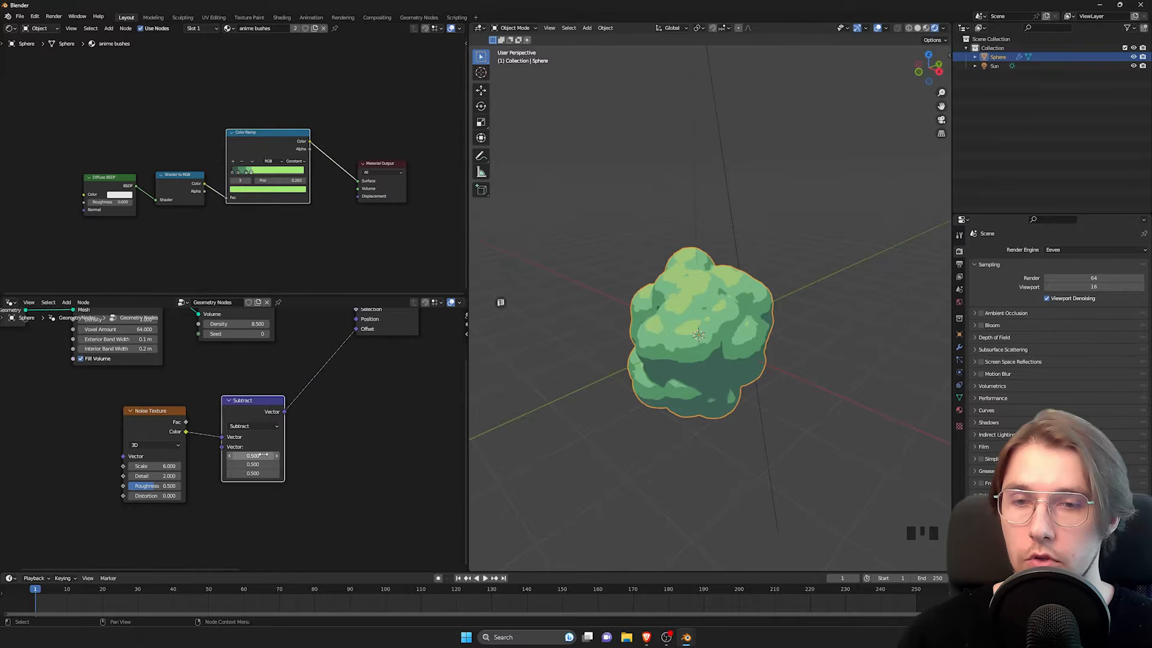
{"action": "left_click", "coordinate": [262, 455]}
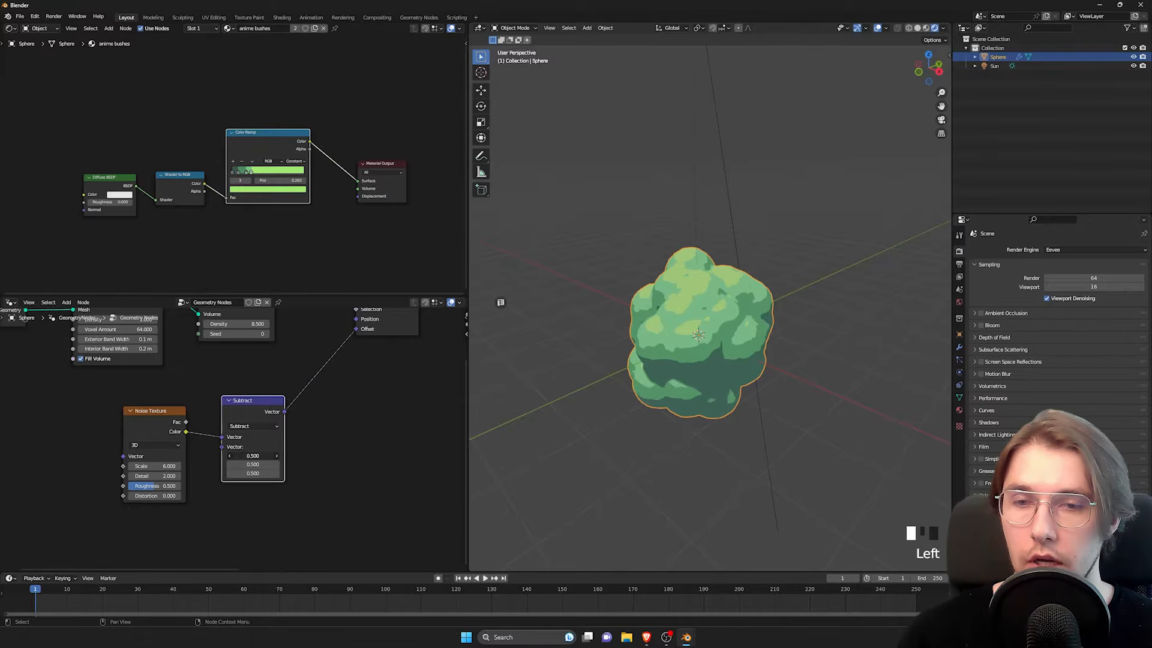
{"action": "left_click", "coordinate": [258, 464]}
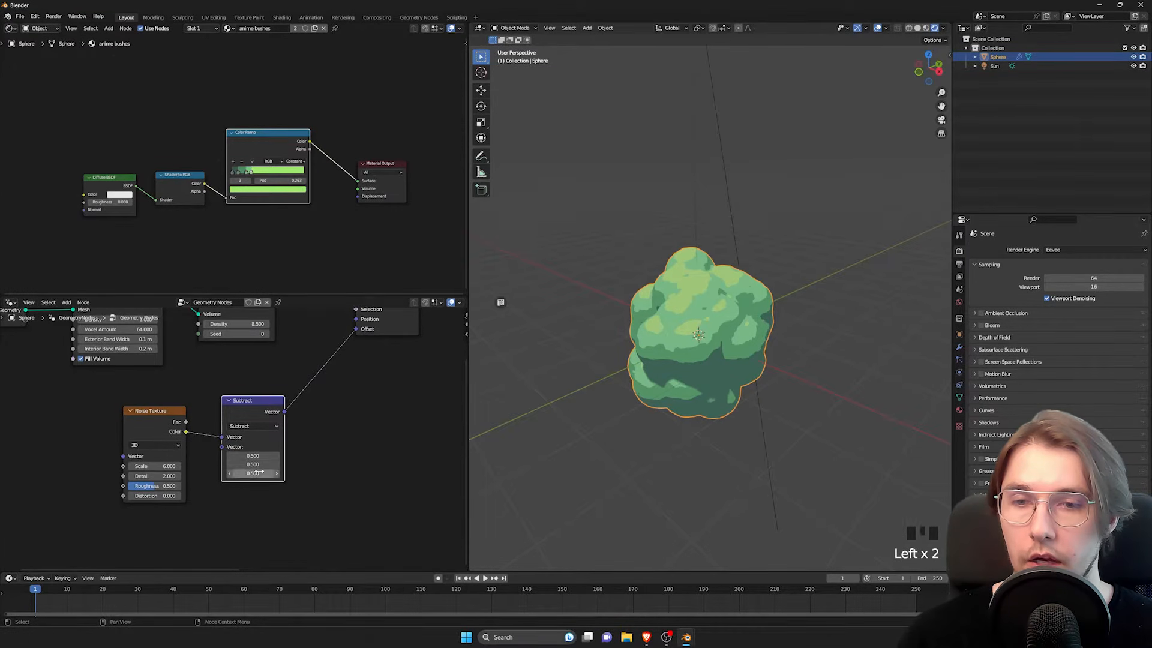
{"action": "left_click", "coordinate": [258, 474]}
{"action": "left_click", "coordinate": [365, 481]}
{"action": "scroll", "coordinate": [708, 334], "scroll_direction": "up", "scroll_amount": 2, "text": "shift"}
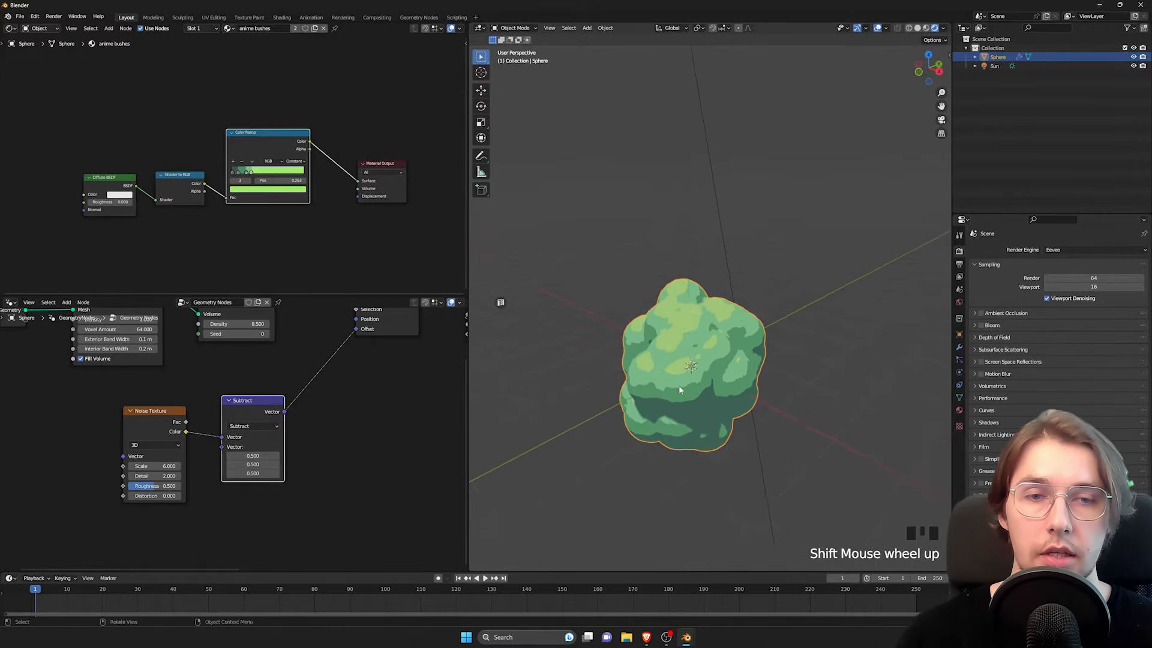
{"action": "middle_click_drag", "start_coordinate": [679, 386], "coordinate": [675, 358]}
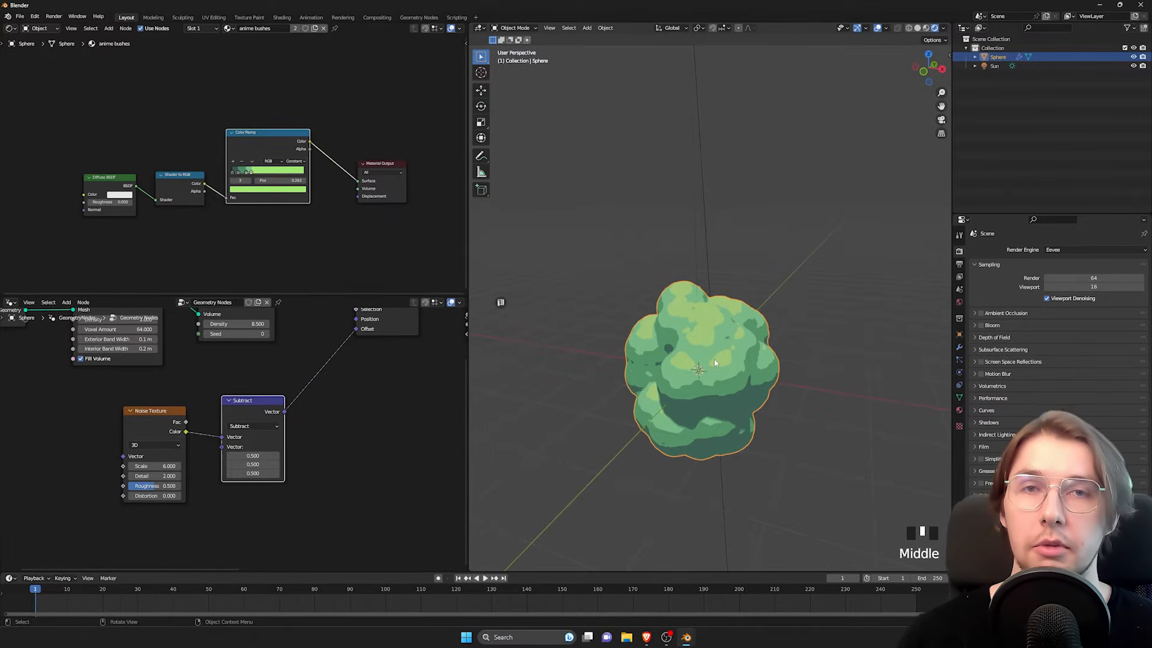
Step: Lower the Noise Texture's Scale to 0.2 and its Detail to 0.5, checking the bush's shape
{"action": "middle_click_drag", "start_coordinate": [317, 449], "coordinate": [340, 438]}
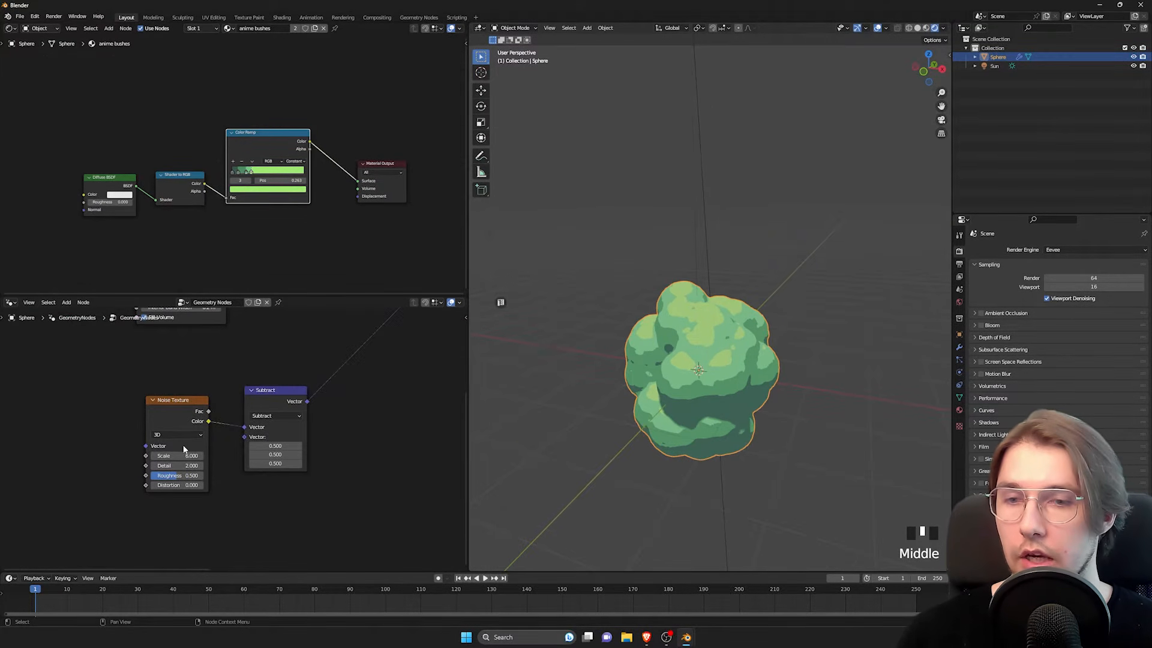
{"action": "left_click", "coordinate": [154, 456]}
{"action": "left_click_drag", "start_coordinate": [177, 456], "coordinate": [157, 477]}
{"action": "key", "text": "ctrl+z"}
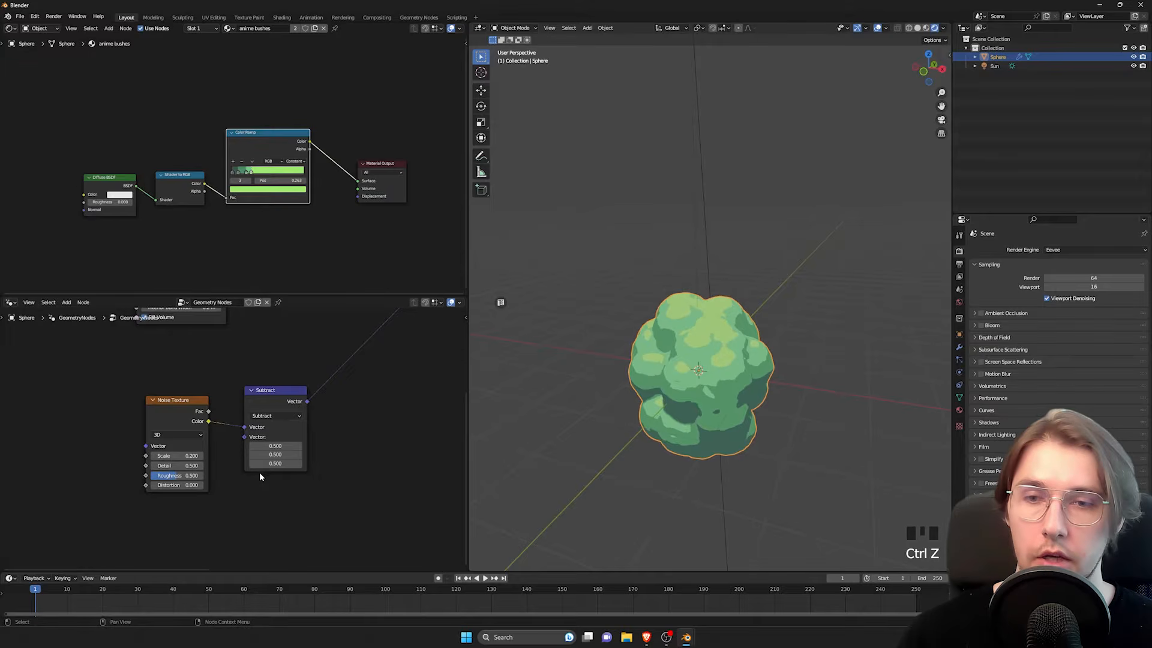
{"action": "middle_click_drag", "start_coordinate": [259, 473], "coordinate": [233, 483]}
{"action": "middle_click_drag", "start_coordinate": [666, 384], "coordinate": [703, 347]}
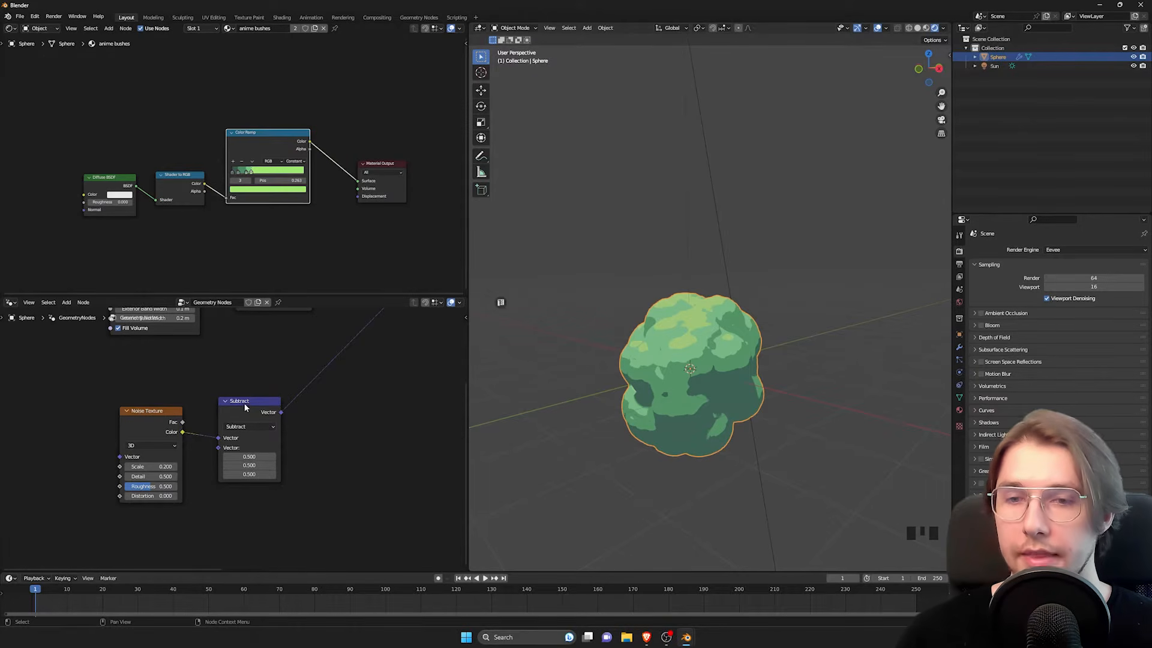
Step: Duplicate the Subtract node, insert the copy on the link after it, and change its operation to Scale
{"action": "left_click_drag", "start_coordinate": [244, 406], "coordinate": [234, 411]}
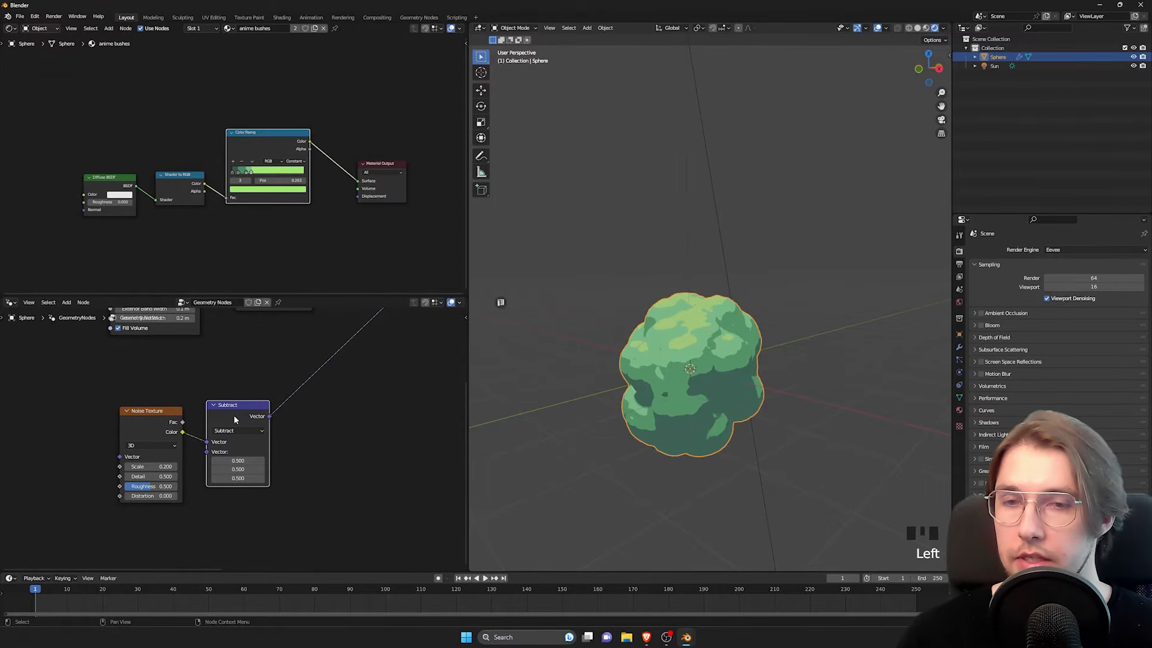
{"action": "key", "text": "shift+d"}
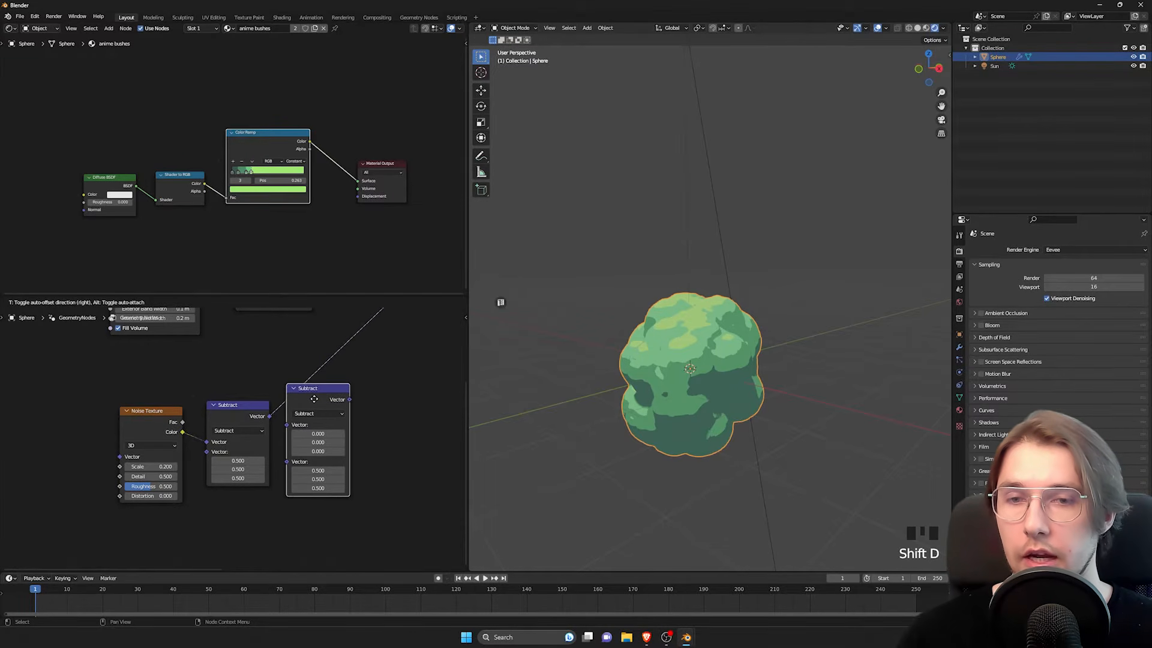
{"action": "left_click", "coordinate": [314, 397]}
{"action": "left_click_drag", "start_coordinate": [315, 408], "coordinate": [302, 418]}
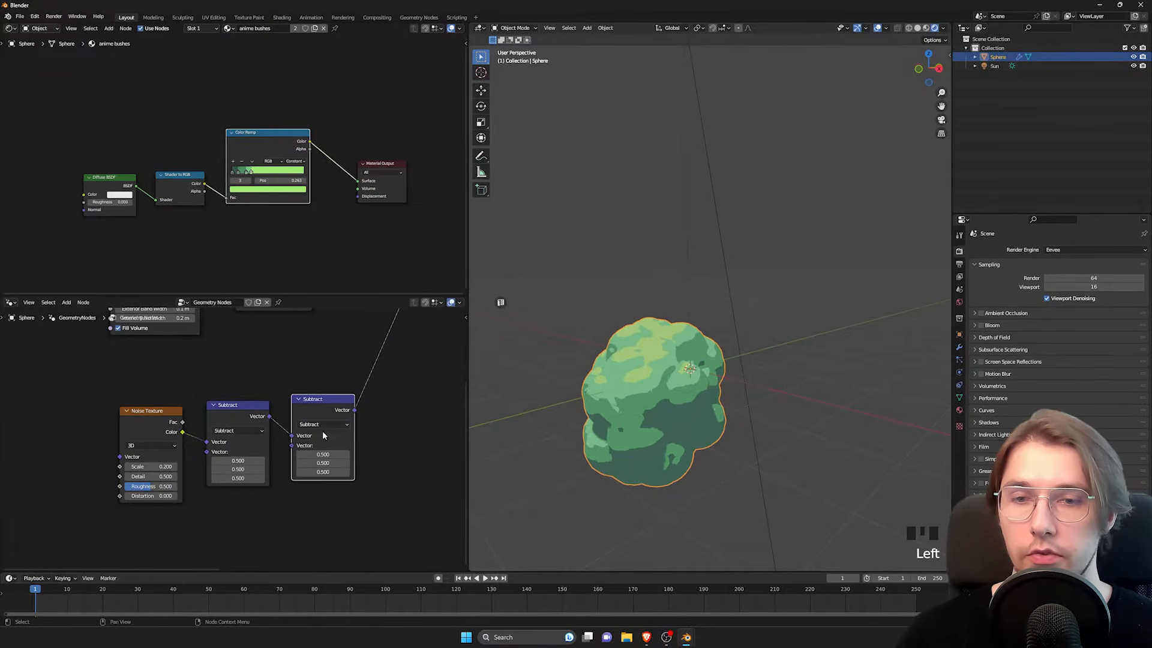
{"action": "left_click", "coordinate": [323, 425]}
{"action": "left_click", "coordinate": [310, 572]}
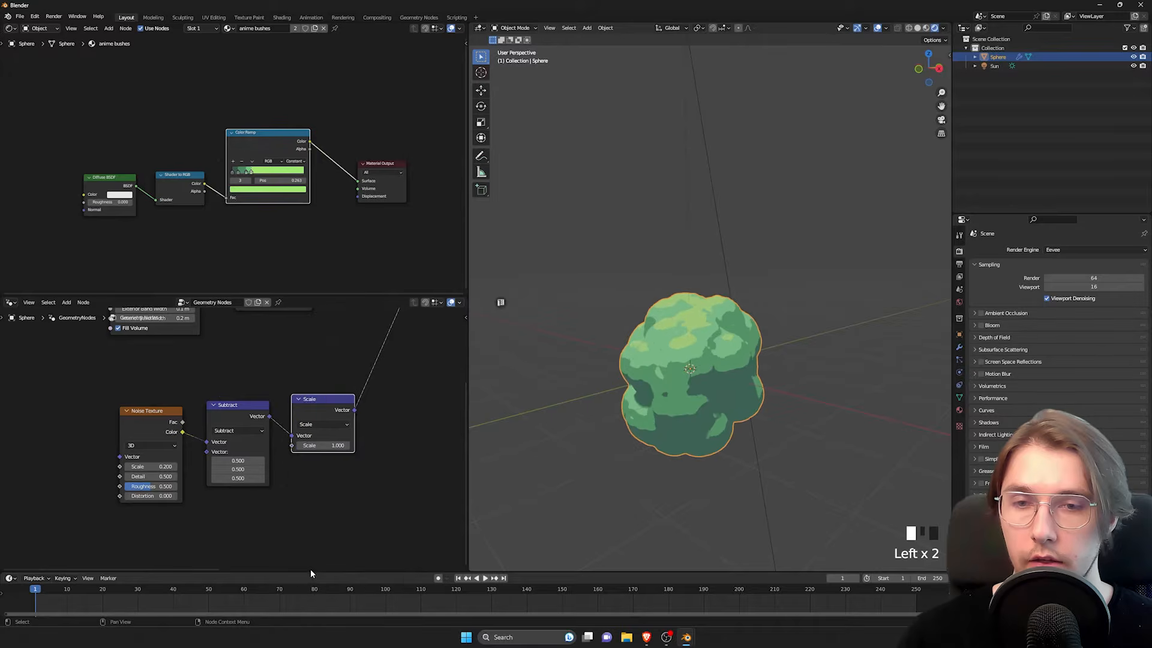
Step: Try a factor of -6.2 on the vector Scale node and inspect the stretched bush
{"action": "left_click_drag", "start_coordinate": [327, 445], "coordinate": [300, 445]}
{"action": "middle_click_drag", "start_coordinate": [618, 360], "coordinate": [666, 399]}
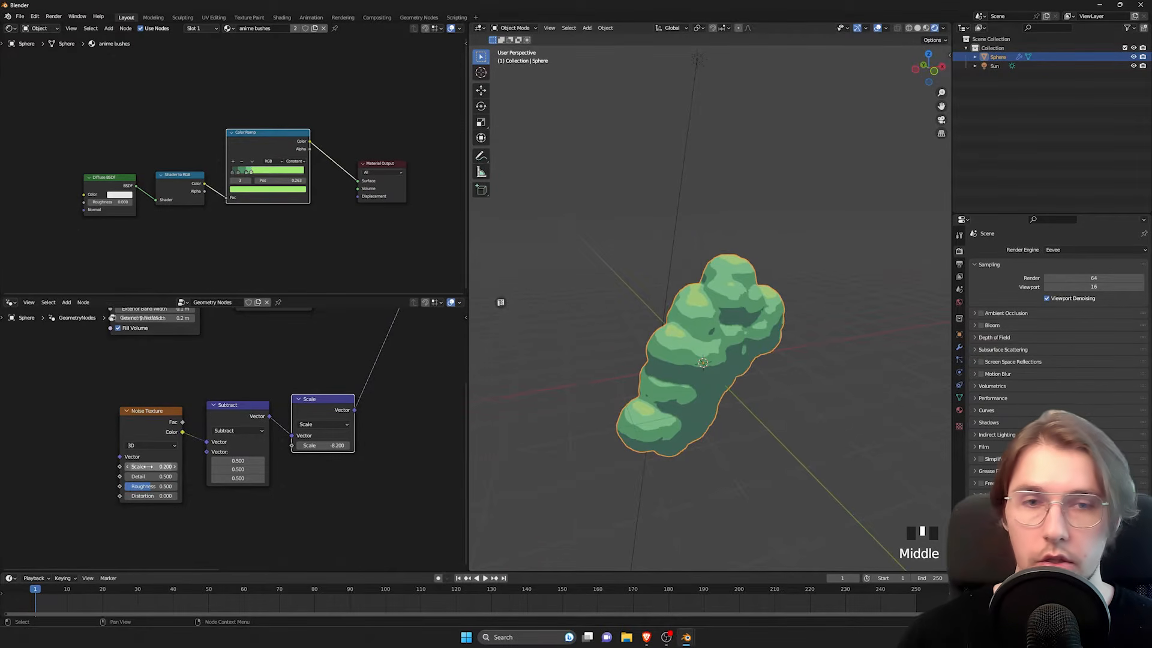
Step: Raise the Noise Texture's Scale so the bush's points scatter in more varied directions
{"action": "left_click_drag", "start_coordinate": [145, 466], "coordinate": [216, 467]}
{"action": "mouse_move", "coordinate": [715, 366]}
{"action": "middle_mouse_down", "text": "shift"}
{"action": "mouse_move", "coordinate": [736, 344]}
{"action": "mouse_move", "coordinate": [708, 361]}
{"action": "middle_mouse_up", "text": "shift"}
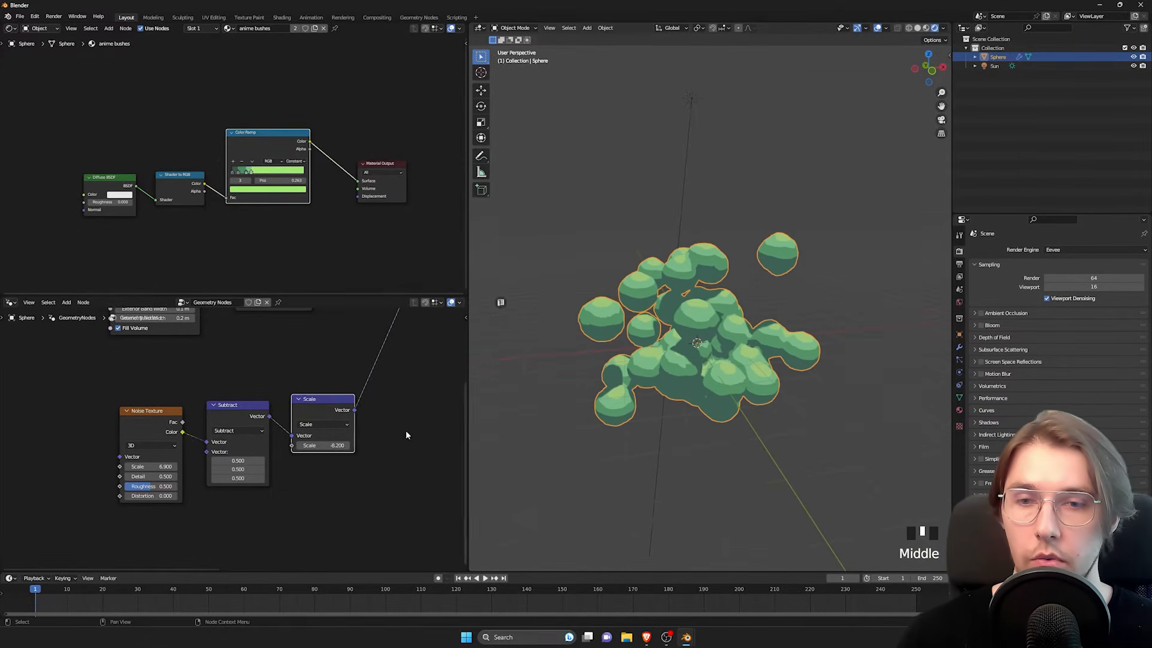
{"action": "mouse_move", "coordinate": [150, 466]}
{"action": "left_mouse_down"}
{"action": "mouse_move", "coordinate": [115, 467]}
{"action": "mouse_move", "coordinate": [167, 467]}
{"action": "left_mouse_up"}
Step: Try a factor of 4 on the vector Scale node and inspect the bush from another side
{"action": "mouse_move", "coordinate": [339, 445]}
{"action": "left_mouse_down"}
{"action": "mouse_move", "coordinate": [414, 446]}
{"action": "mouse_move", "coordinate": [306, 445]}
{"action": "mouse_move", "coordinate": [342, 447]}
{"action": "left_mouse_up"}
{"action": "left_click", "coordinate": [342, 447]}
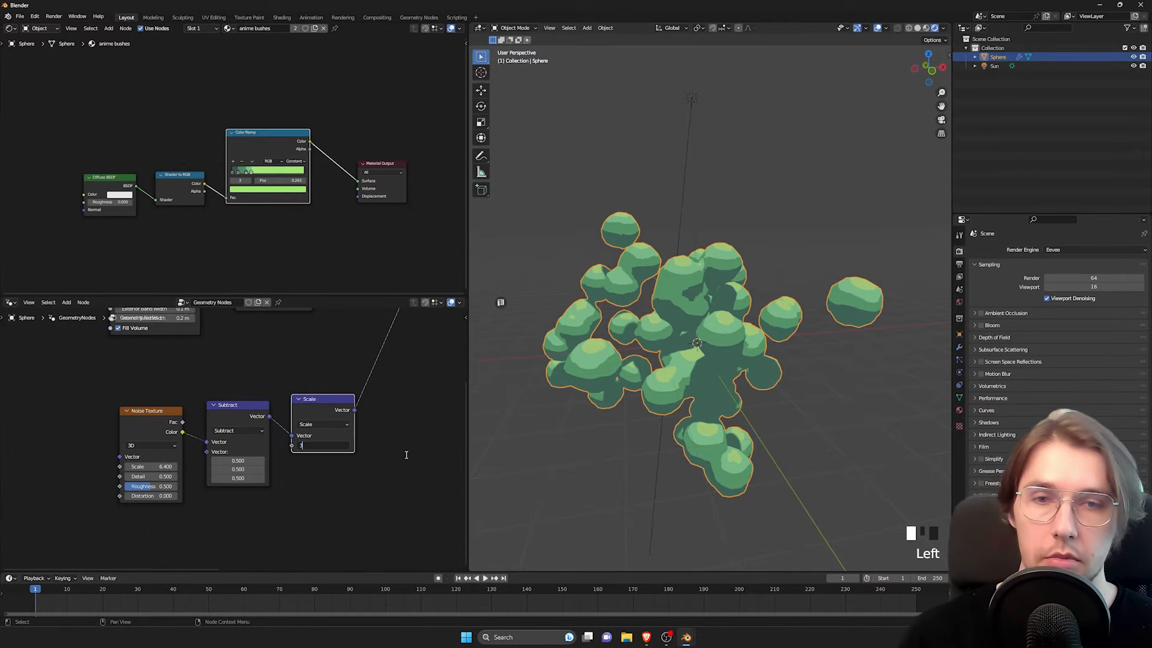
{"action": "type", "text": "34"}
{"action": "key", "text": "Return"}
{"action": "left_click", "coordinate": [321, 447]}
{"action": "type", "text": "4"}
{"action": "key", "text": "Return"}
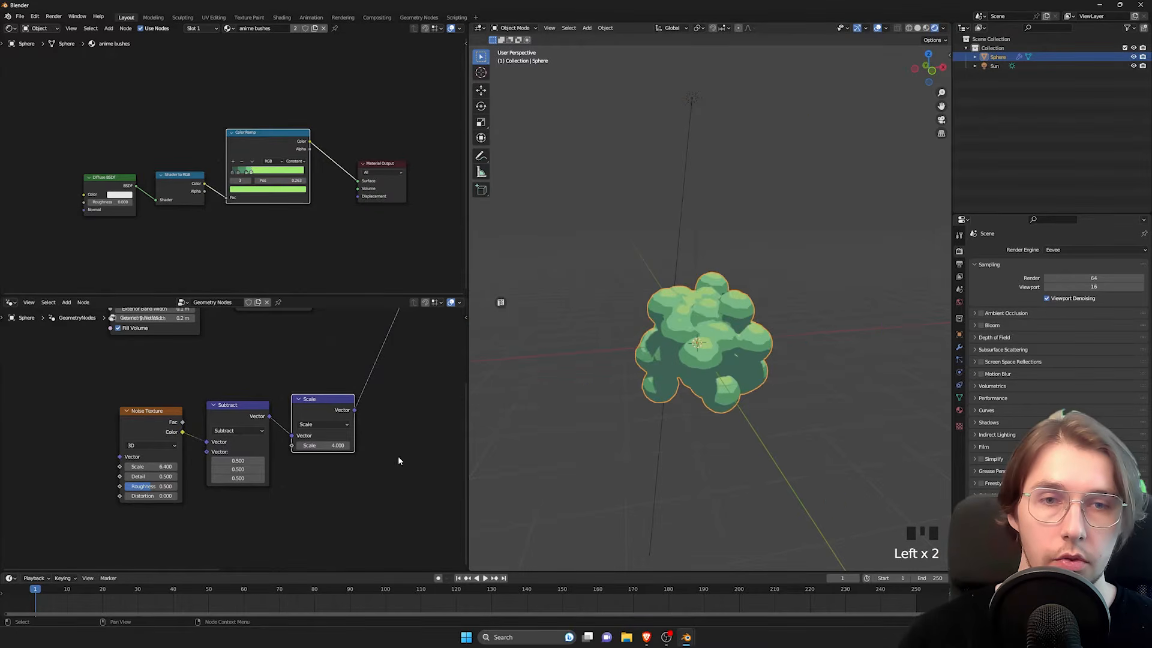
{"action": "middle_click_drag", "start_coordinate": [698, 379], "coordinate": [538, 401]}
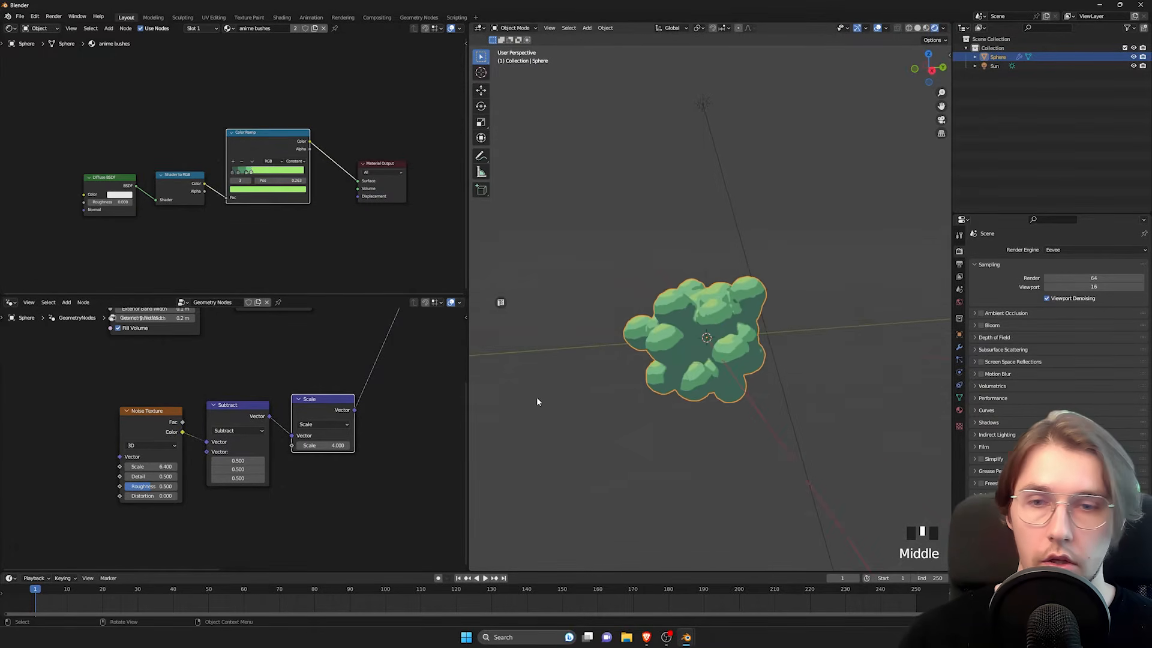
Step: Set the vector Scale node's factor to 3 and check the bush from around
{"action": "left_click", "coordinate": [327, 448]}
{"action": "type", "text": "3"}
{"action": "key", "text": "Return"}
{"action": "middle_click_drag", "start_coordinate": [655, 374], "coordinate": [732, 353]}
{"action": "middle_click_drag", "start_coordinate": [731, 353], "coordinate": [786, 366]}
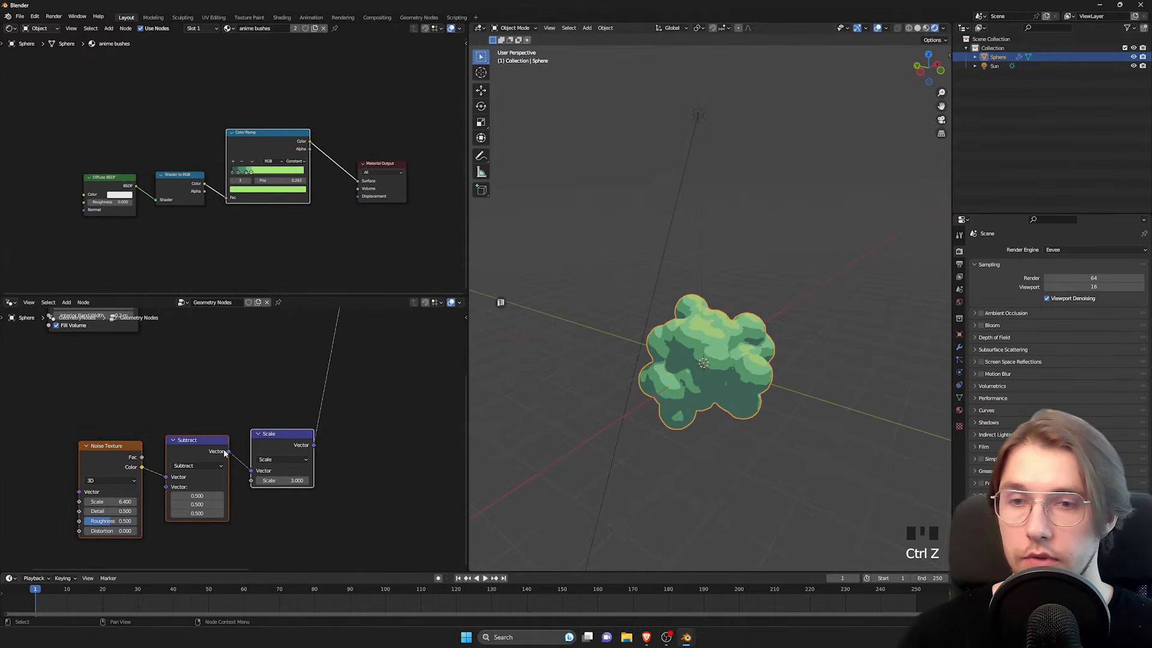
Step: Join the Noise Texture, Subtract and Scale nodes in one frame
{"action": "key", "text": "ctrl+j"}
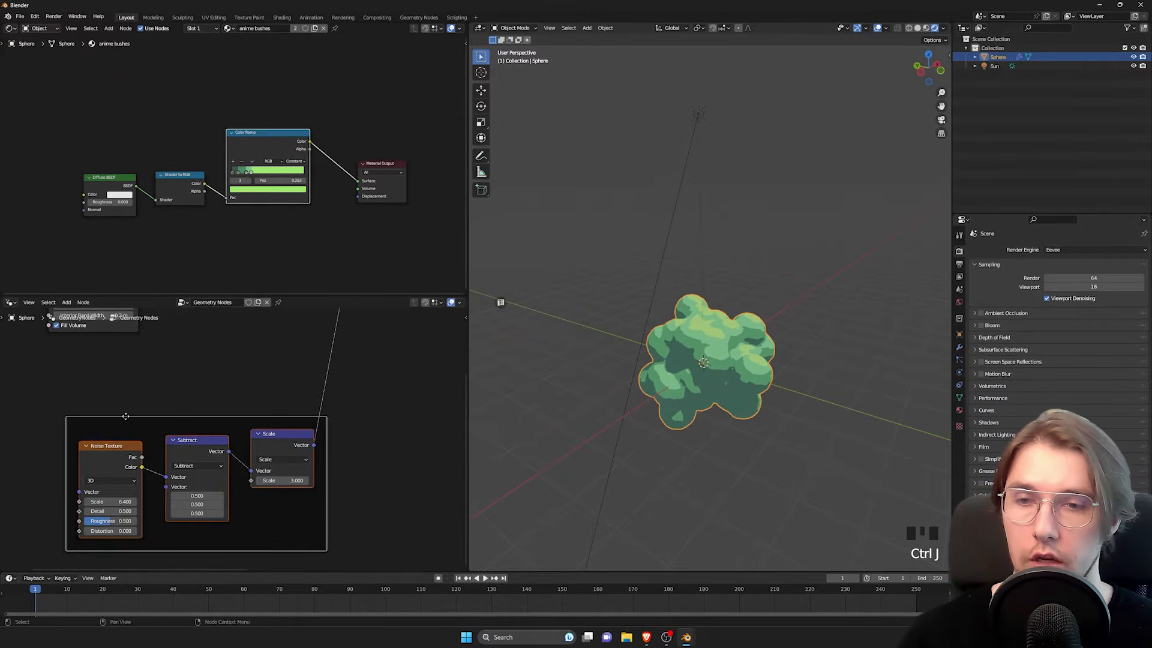
{"action": "scroll", "coordinate": [225, 471], "scroll_direction": "down", "scroll_amount": 4}
{"action": "middle_click_drag", "start_coordinate": [186, 420], "coordinate": [210, 425]}
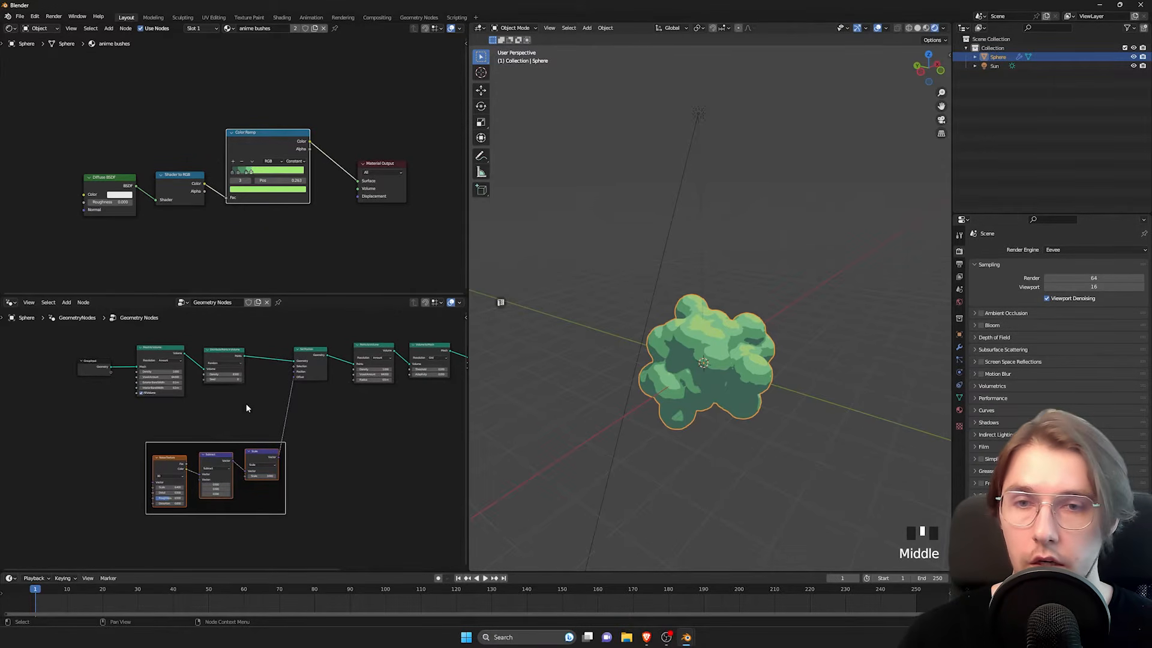
Step: Try a radius of 0.67 m on the Points to Volume node and inspect the bush from another side
{"action": "middle_click_drag", "start_coordinate": [246, 408], "coordinate": [250, 429]}
{"action": "scroll", "coordinate": [290, 326], "scroll_direction": "up", "scroll_amount": 4}
{"action": "middle_click_drag", "start_coordinate": [376, 434], "coordinate": [264, 445]}
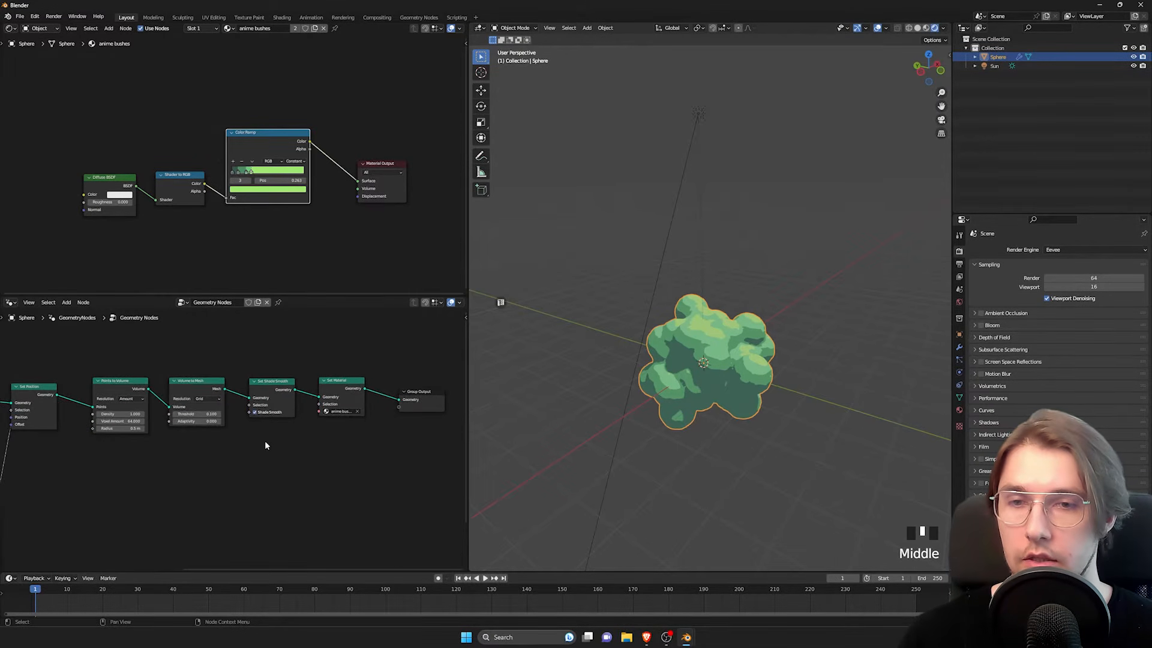
{"action": "scroll", "coordinate": [125, 471], "scroll_direction": "up", "scroll_amount": 5}
{"action": "middle_click_drag", "start_coordinate": [330, 462], "coordinate": [368, 461]}
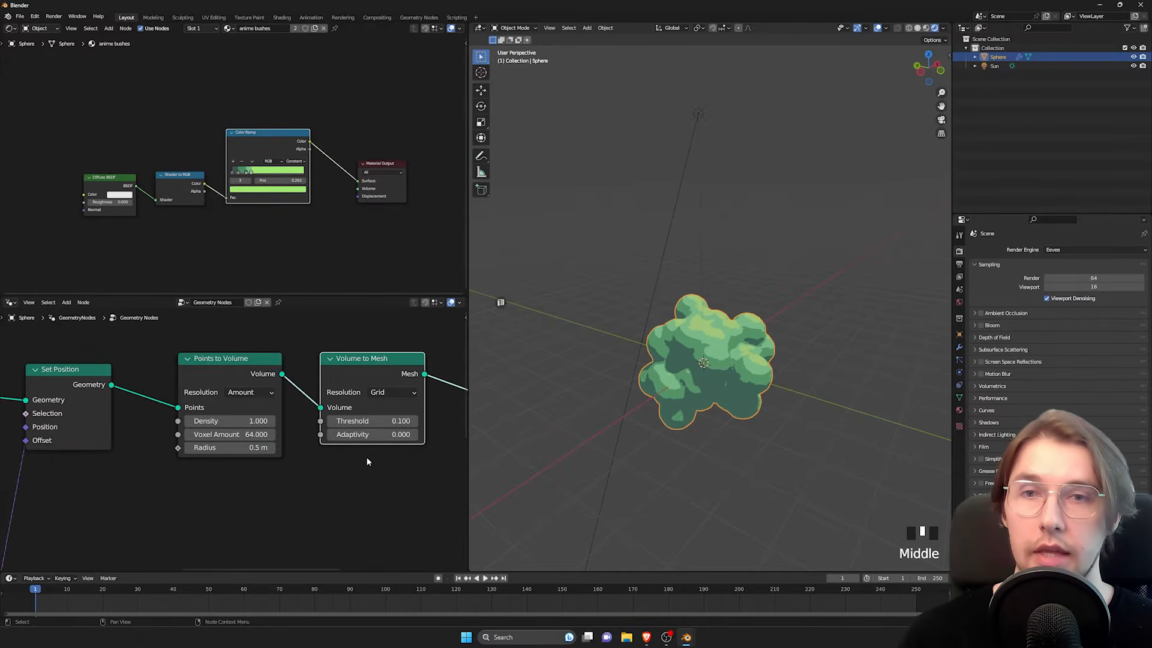
{"action": "middle_click_drag", "start_coordinate": [229, 487], "coordinate": [261, 490]}
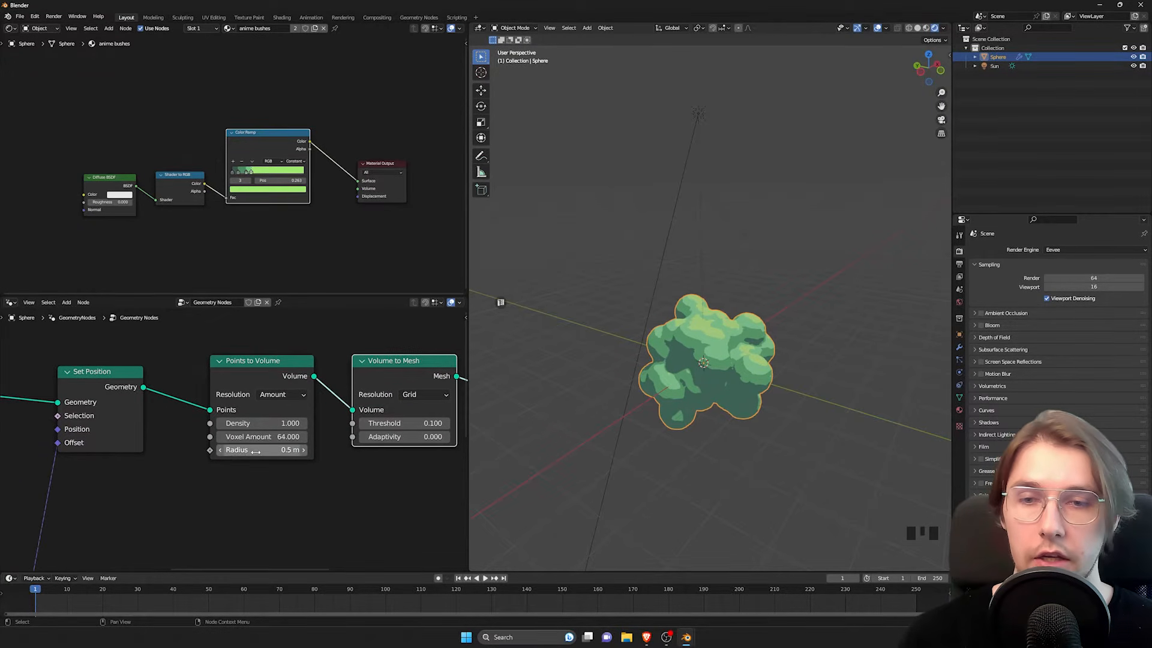
{"action": "middle_click_drag", "start_coordinate": [735, 354], "coordinate": [636, 342]}
{"action": "scroll", "coordinate": [708, 398], "scroll_direction": "up", "scroll_amount": 2}
{"action": "left_click_drag", "start_coordinate": [289, 451], "coordinate": [352, 450], "text": "shift"}
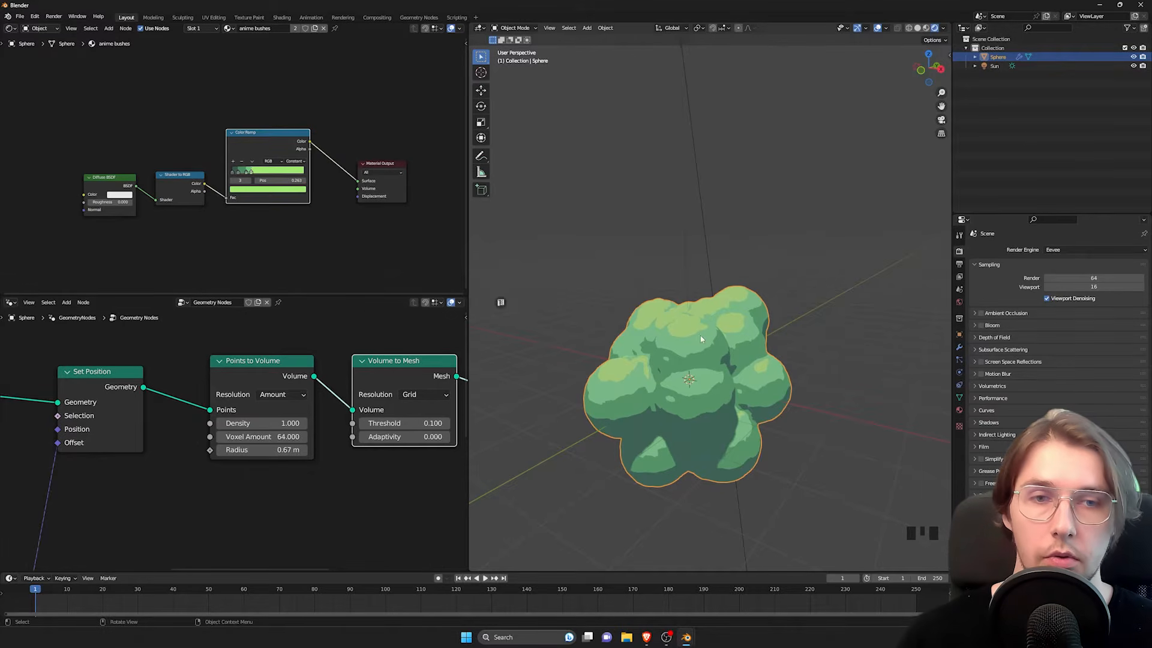
{"action": "middle_click_drag", "start_coordinate": [730, 347], "coordinate": [756, 329]}
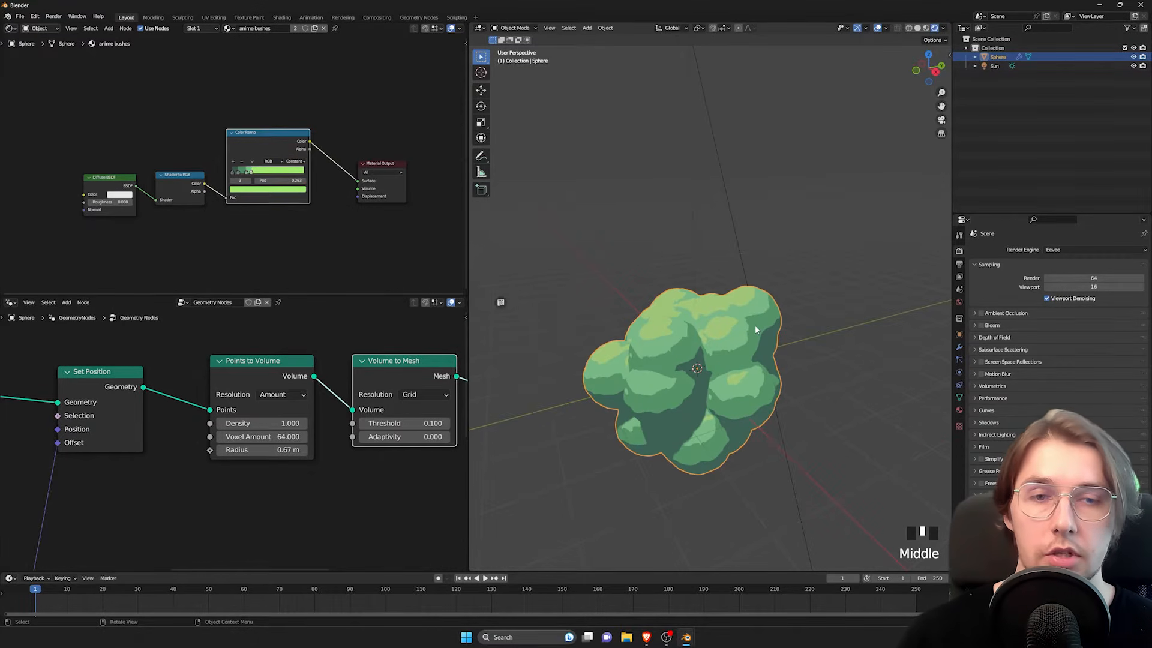
Step: Shift Points to Volume and all nodes after it further along, leaving a gap after Set Position
{"action": "middle_click_drag", "start_coordinate": [277, 492], "coordinate": [191, 465]}
{"action": "scroll", "coordinate": [325, 434], "scroll_direction": "down", "scroll_amount": 9}
{"action": "scroll", "coordinate": [189, 464], "scroll_direction": "down", "scroll_amount": 3}
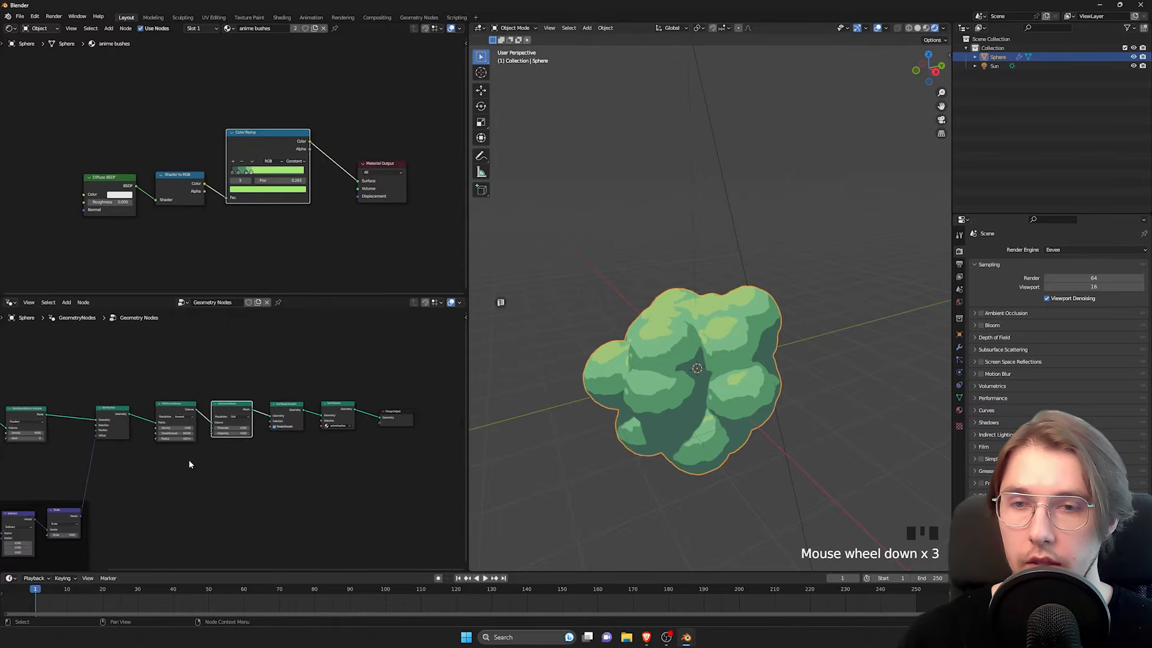
{"action": "left_click_drag", "start_coordinate": [158, 354], "coordinate": [419, 480]}
{"action": "key", "text": "g"}
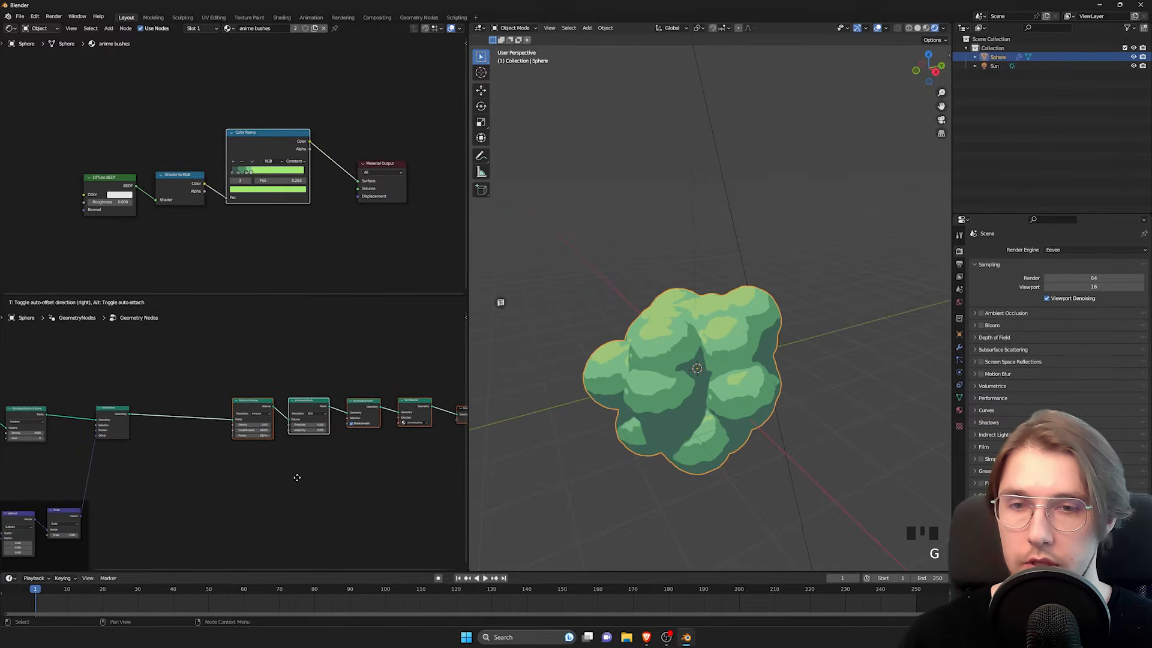
{"action": "left_click", "coordinate": [297, 478]}
Step: Add a Random Value node that feeds the Radius input of Points to Volume
{"action": "scroll", "coordinate": [228, 476], "scroll_direction": "up", "scroll_amount": 11}
{"action": "middle_click_drag", "start_coordinate": [199, 484], "coordinate": [290, 463]}
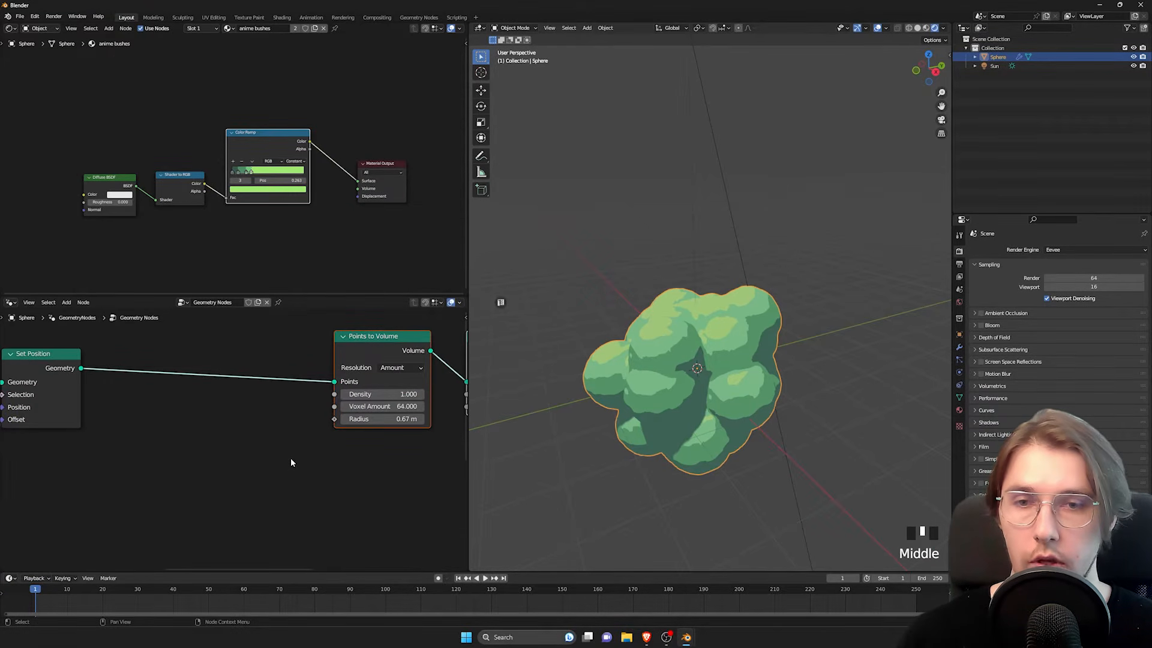
{"action": "left_click", "coordinate": [291, 463]}
{"action": "left_click_drag", "start_coordinate": [335, 420], "coordinate": [217, 484]}
{"action": "type", "text": "random v"}
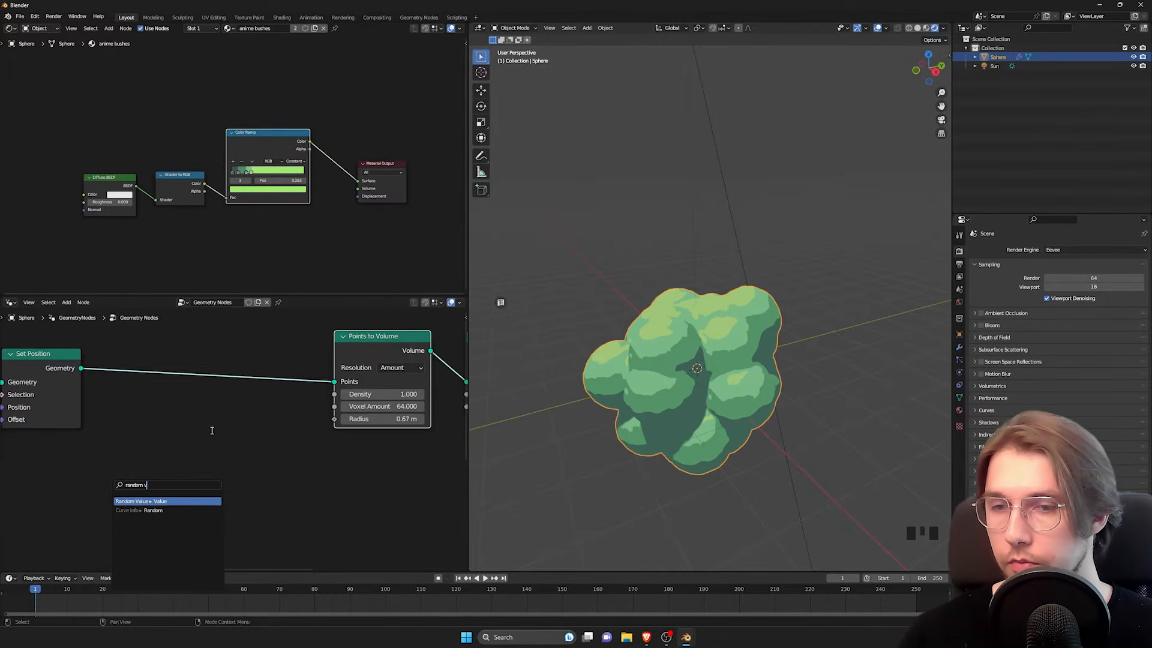
{"action": "key", "text": "Return"}
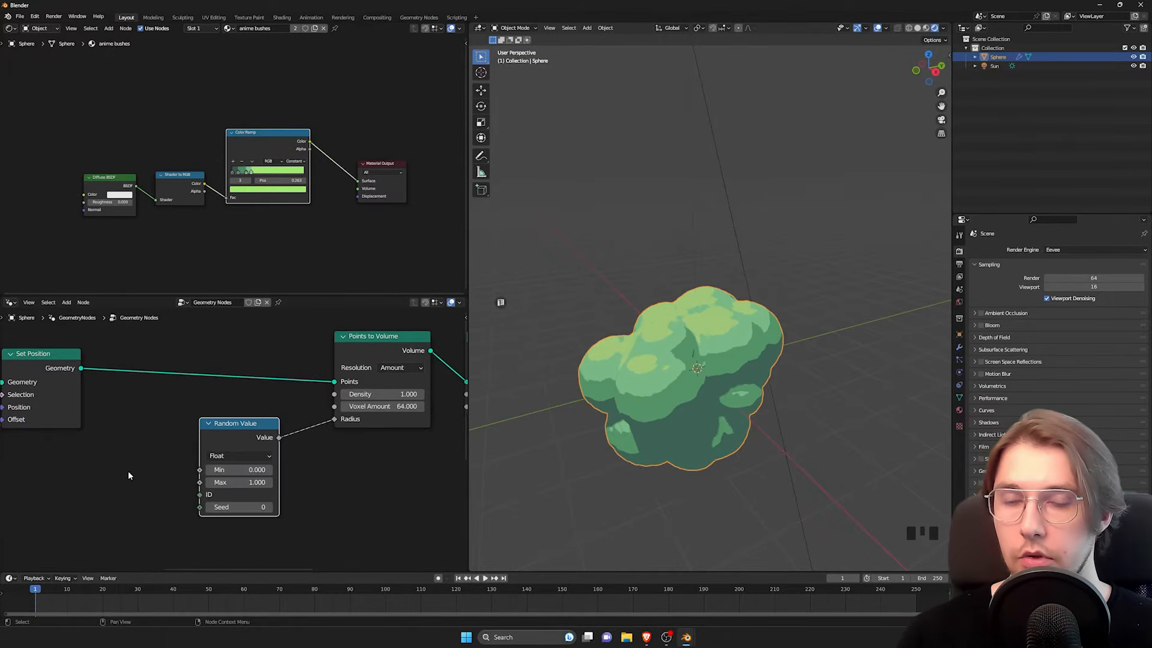
Step: Set the Random Value node's Min to 0.25 and Max to 0.62, and check the bush from around
{"action": "middle_click_drag", "start_coordinate": [173, 418], "coordinate": [168, 402]}
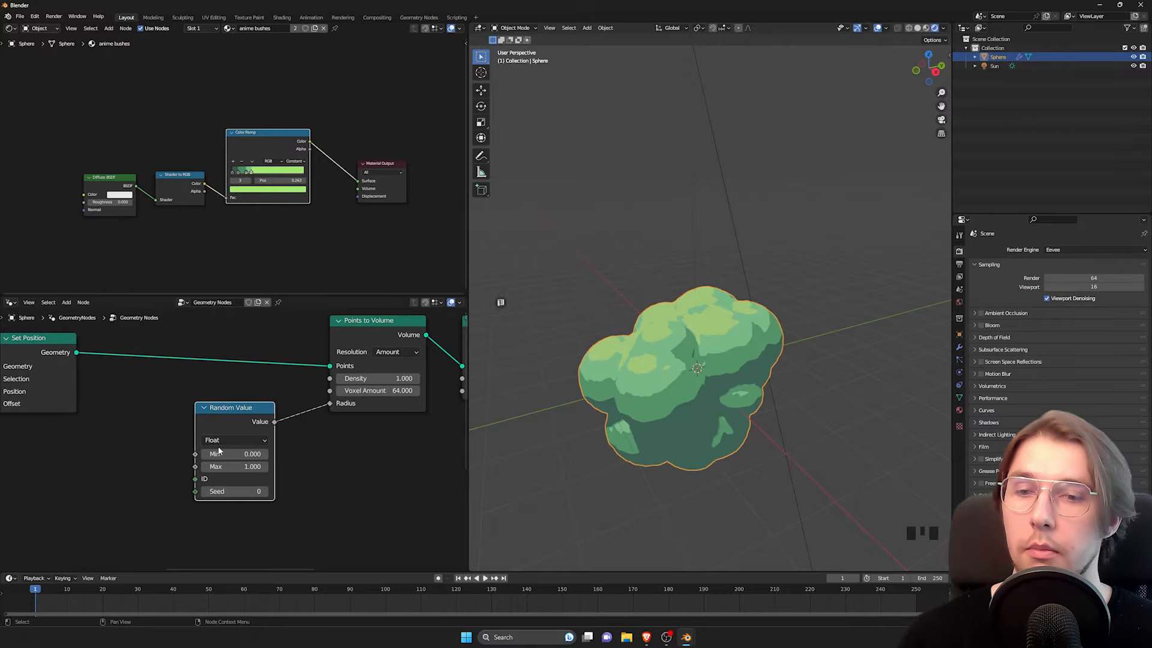
{"action": "middle_click_drag", "start_coordinate": [293, 457], "coordinate": [322, 442]}
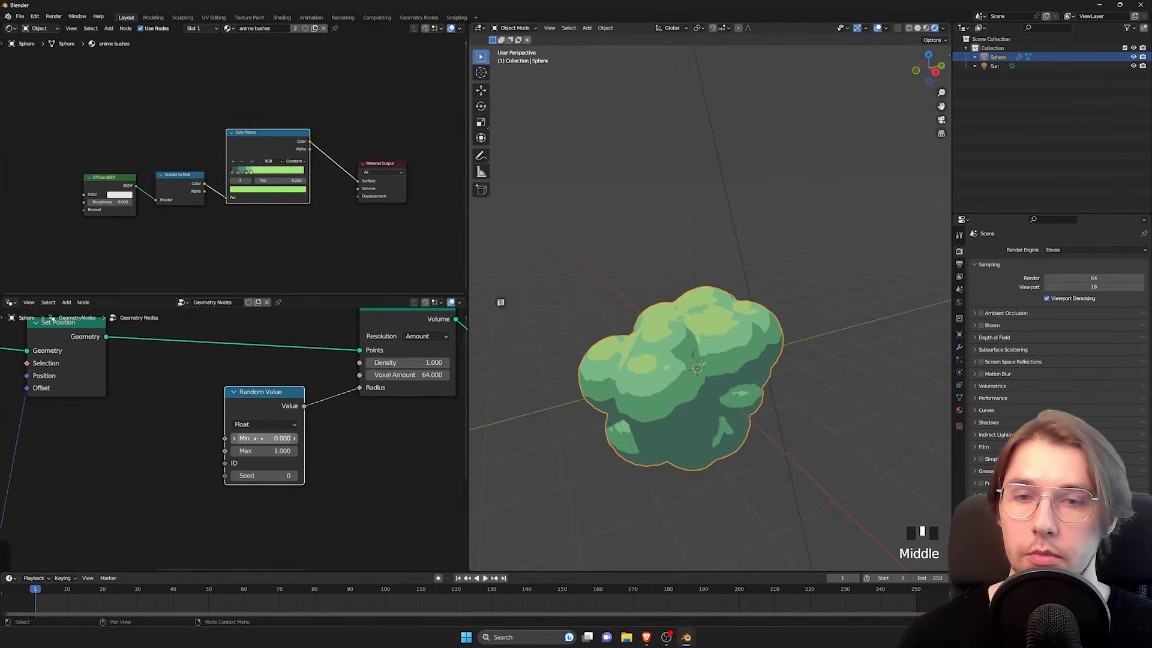
{"action": "mouse_move", "coordinate": [264, 438]}
{"action": "left_mouse_down"}
{"action": "mouse_move", "coordinate": [297, 438]}
{"action": "mouse_move", "coordinate": [258, 438]}
{"action": "left_mouse_up"}
{"action": "mouse_move", "coordinate": [264, 450]}
{"action": "left_mouse_down"}
{"action": "mouse_move", "coordinate": [285, 450]}
{"action": "mouse_move", "coordinate": [240, 438]}
{"action": "mouse_move", "coordinate": [274, 438]}
{"action": "mouse_move", "coordinate": [249, 451]}
{"action": "mouse_move", "coordinate": [264, 451]}
{"action": "left_mouse_up"}
{"action": "middle_click_drag", "start_coordinate": [630, 385], "coordinate": [752, 347]}
{"action": "scroll", "coordinate": [760, 396], "scroll_direction": "up", "scroll_amount": 3}
{"action": "scroll", "coordinate": [244, 385], "scroll_direction": "down", "scroll_amount": 4}
Step: Try a factor of 4.3 on the vector Scale node and inspect the spread of the bush's clumps
{"action": "middle_click_drag", "start_coordinate": [243, 385], "coordinate": [272, 401]}
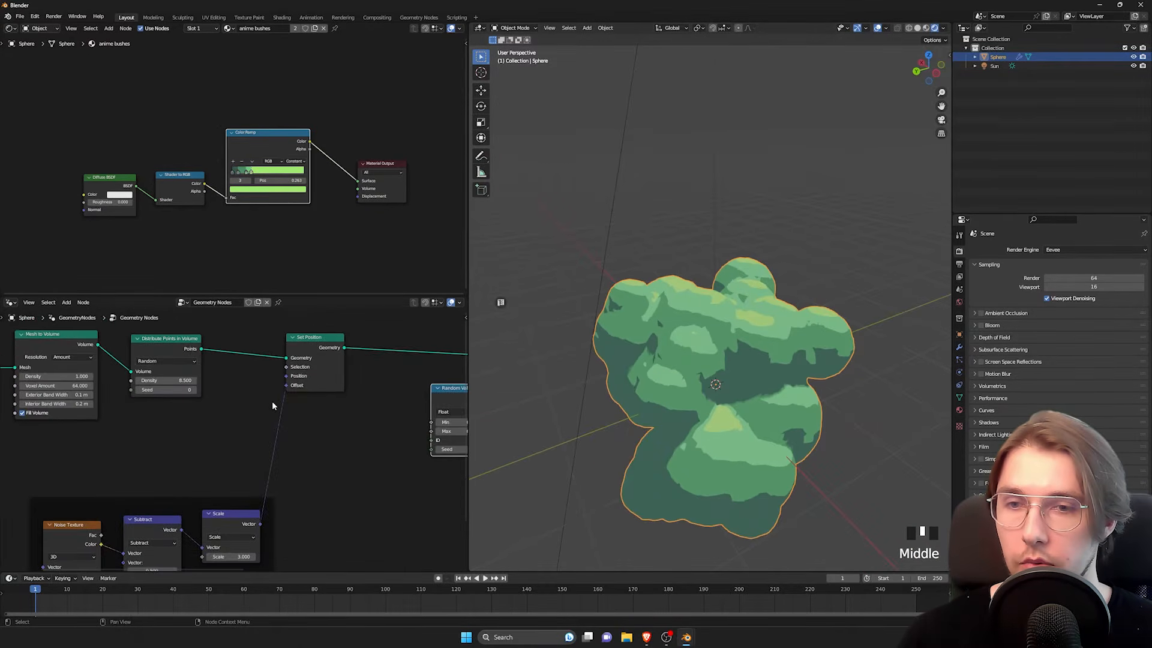
{"action": "middle_click_drag", "start_coordinate": [187, 458], "coordinate": [174, 377]}
{"action": "left_click_drag", "start_coordinate": [216, 477], "coordinate": [270, 476]}
{"action": "scroll", "coordinate": [712, 307], "scroll_direction": "down", "scroll_amount": 4}
{"action": "middle_click_drag", "start_coordinate": [713, 308], "coordinate": [685, 244], "text": "shift"}
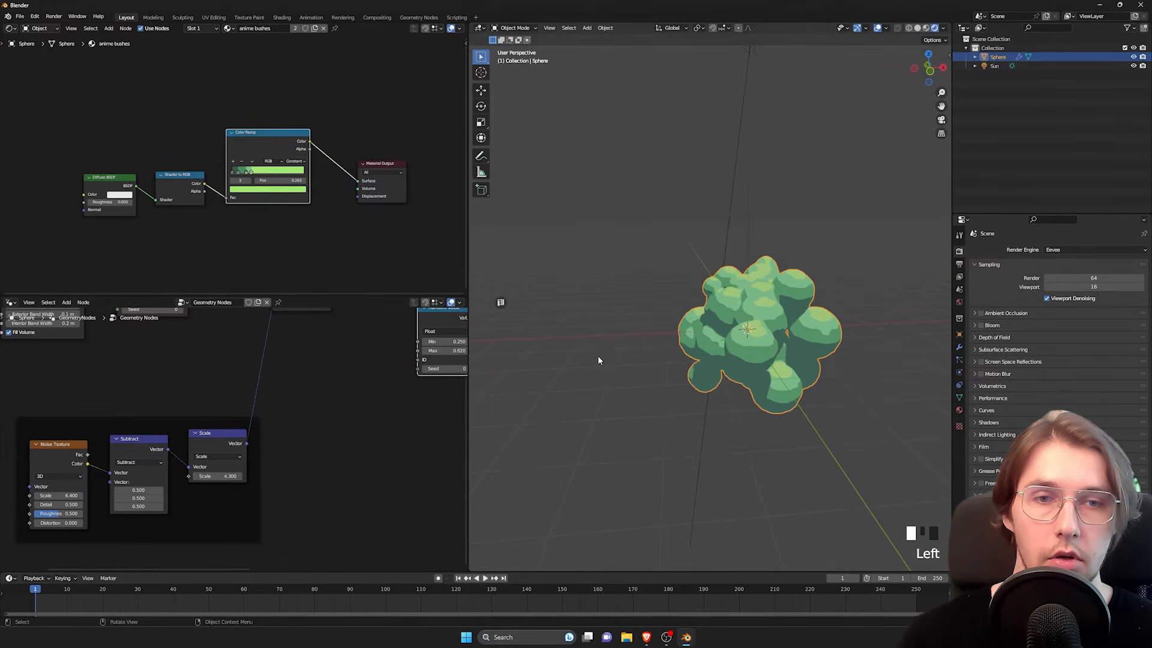
{"action": "middle_click_drag", "start_coordinate": [696, 331], "coordinate": [668, 321], "text": "shift"}
{"action": "scroll", "coordinate": [751, 334], "scroll_direction": "up", "scroll_amount": 6}
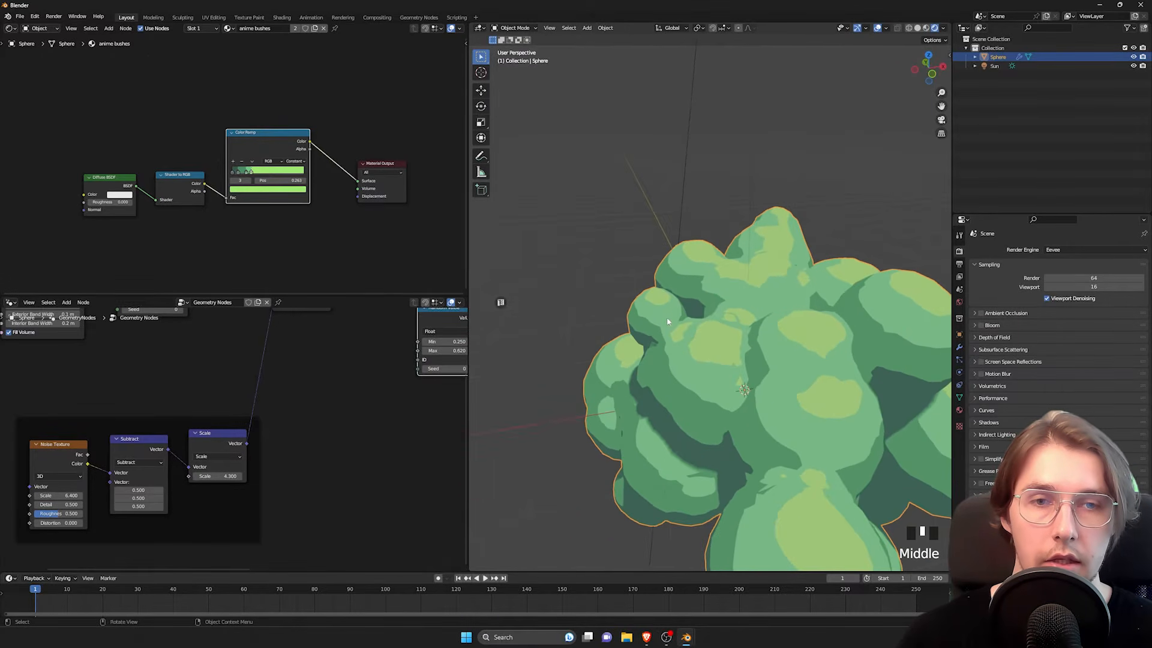
{"action": "middle_click_drag", "start_coordinate": [721, 361], "coordinate": [573, 349], "text": "shift"}
{"action": "scroll", "coordinate": [802, 343], "scroll_direction": "down", "scroll_amount": 3}
{"action": "middle_click_drag", "start_coordinate": [802, 343], "coordinate": [664, 356], "text": "shift"}
Step: Set the vector Scale node's factor to 2.7 and view the bush from several sides
{"action": "left_click_drag", "start_coordinate": [218, 476], "coordinate": [188, 476]}
{"action": "scroll", "coordinate": [432, 362], "scroll_direction": "down", "scroll_amount": 2}
{"action": "middle_click_drag", "start_coordinate": [432, 362], "coordinate": [277, 427]}
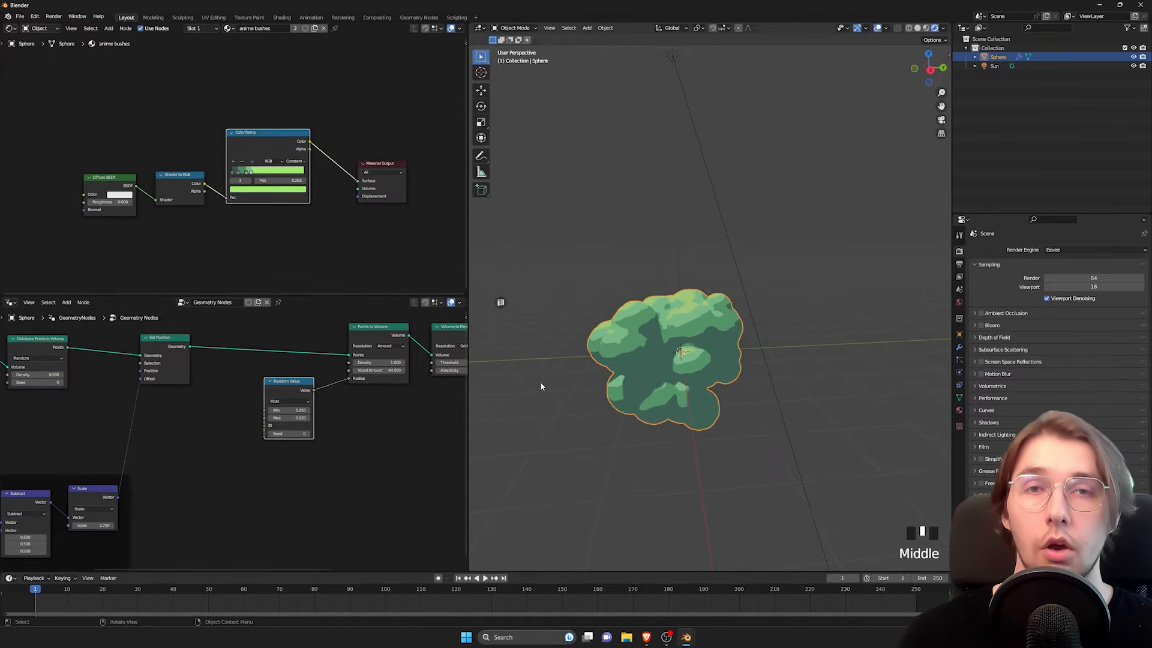
{"action": "middle_click_drag", "start_coordinate": [608, 366], "coordinate": [748, 337], "text": "shift"}
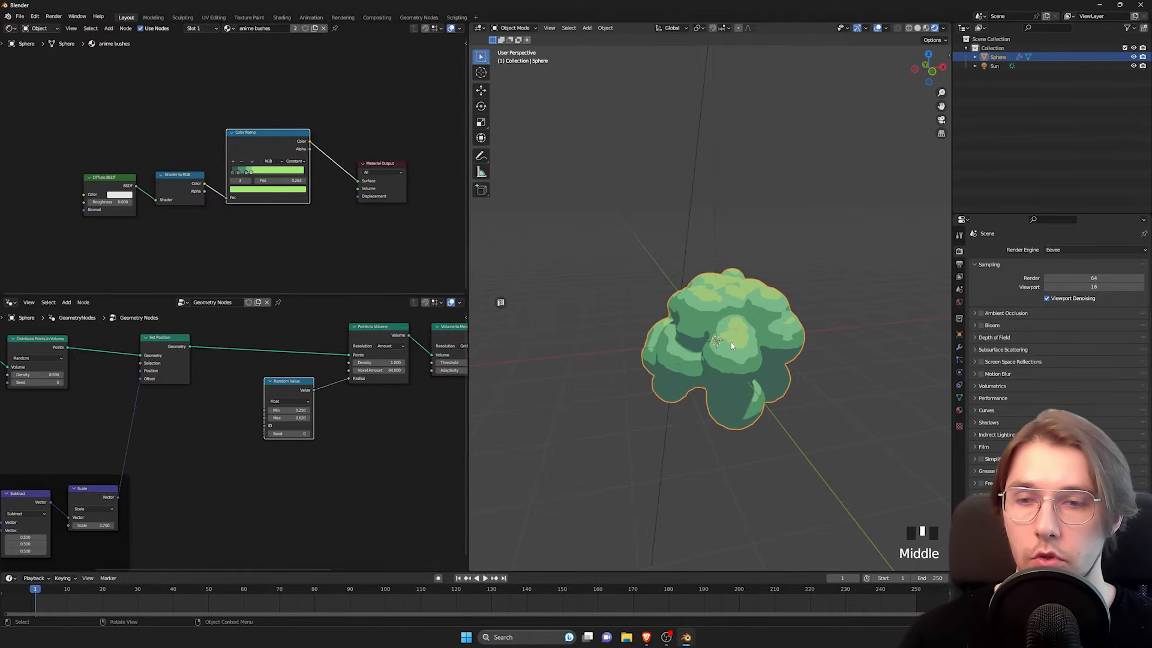
{"action": "middle_click_drag", "start_coordinate": [132, 463], "coordinate": [250, 458], "text": "shift"}
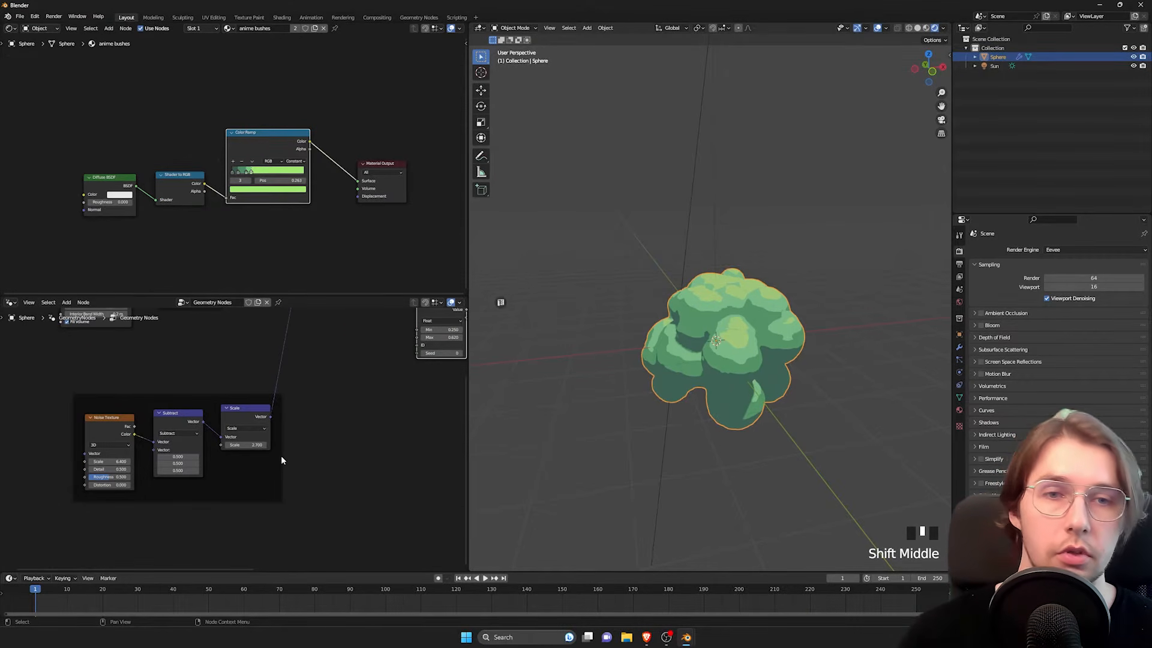
{"action": "middle_click_drag", "start_coordinate": [606, 354], "coordinate": [676, 350]}
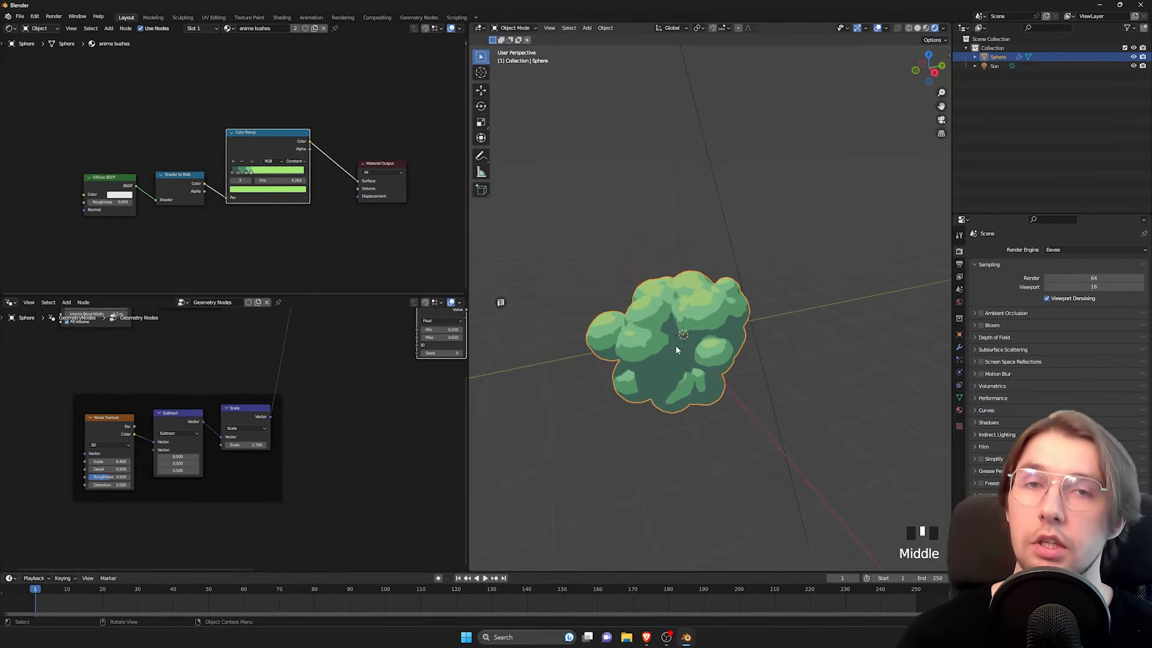
Step: Try successive seeds up to 16 on the Distribute Points in Volume node to compare bush shapes
{"action": "middle_click_drag", "start_coordinate": [387, 341], "coordinate": [279, 521]}
{"action": "scroll", "coordinate": [297, 434], "scroll_direction": "up", "scroll_amount": 3}
{"action": "scroll", "coordinate": [289, 537], "scroll_direction": "up", "scroll_amount": 4}
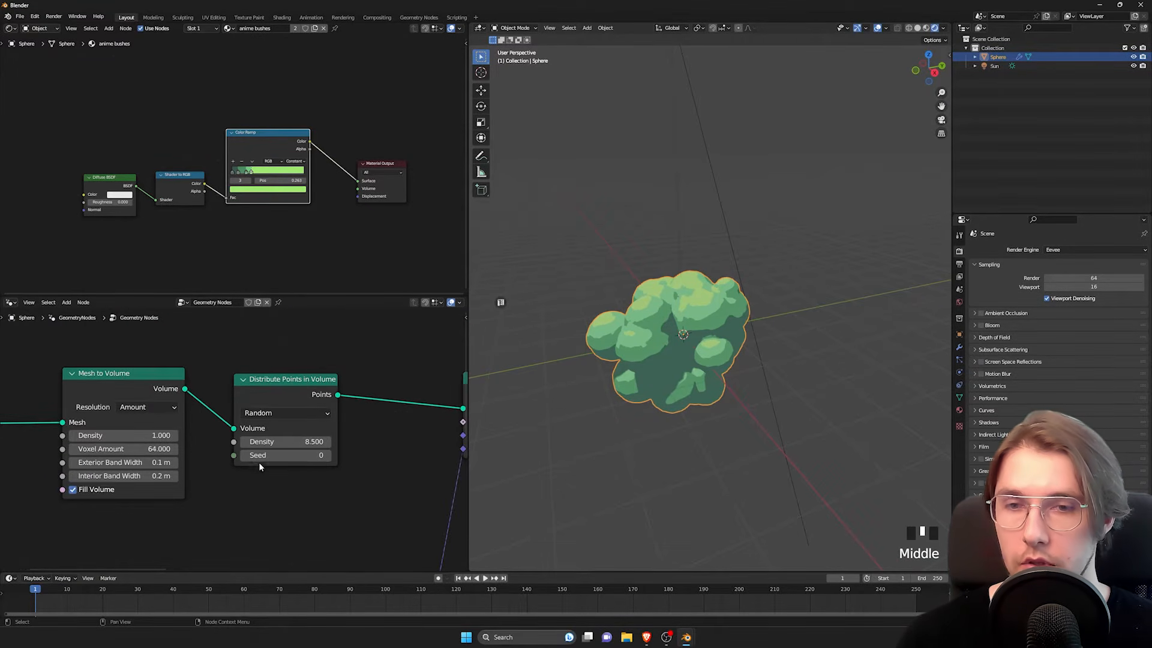
{"action": "left_click_drag", "start_coordinate": [282, 395], "coordinate": [296, 389]}
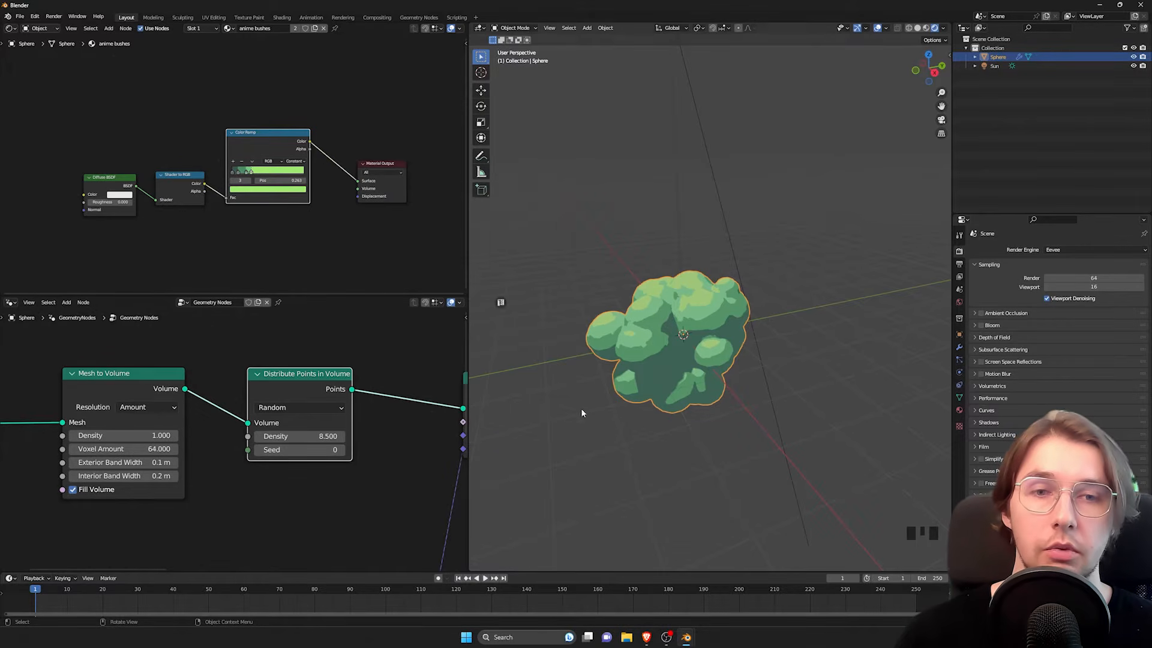
{"action": "left_click", "coordinate": [342, 450]}
{"action": "left_click", "coordinate": [341, 450]}
{"action": "triple_click", "coordinate": [341, 450]}
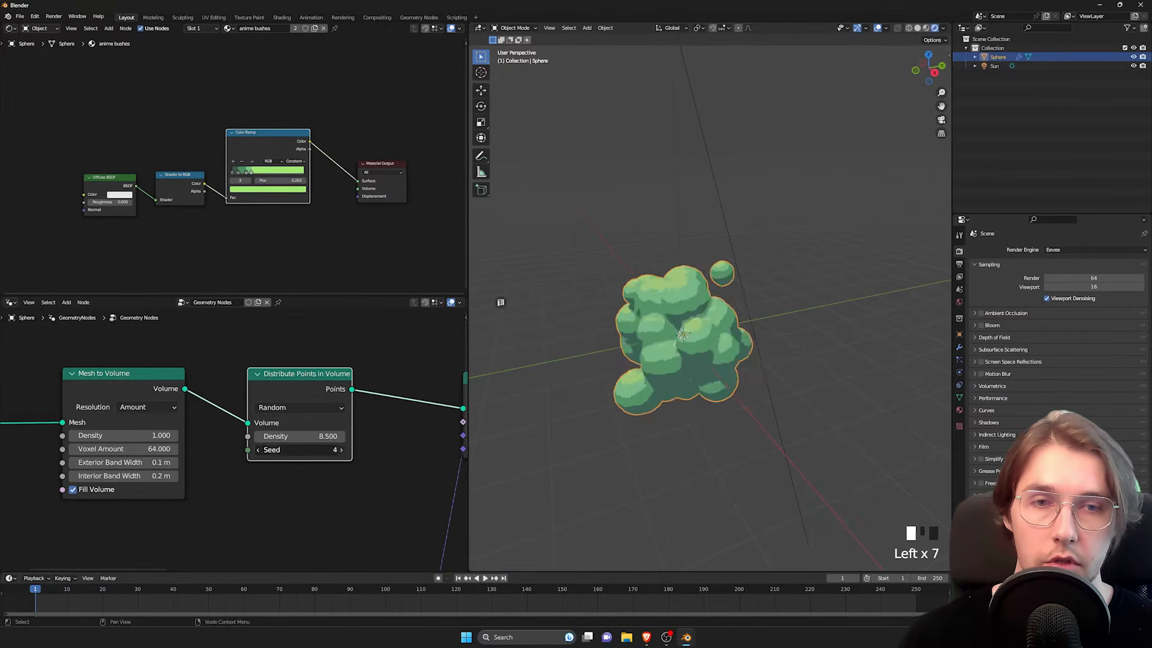
{"action": "triple_click", "coordinate": [342, 450]}
{"action": "triple_click", "coordinate": [341, 450]}
{"action": "double_click", "coordinate": [342, 450]}
{"action": "triple_click", "coordinate": [341, 450]}
{"action": "double_click", "coordinate": [341, 450]}
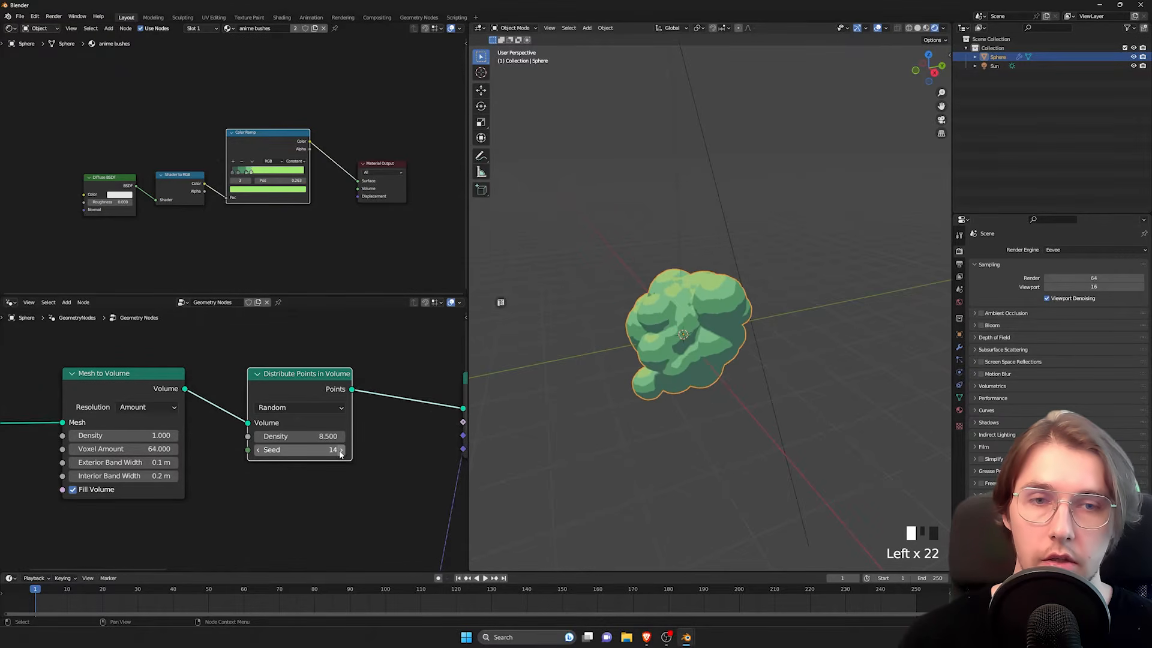
{"action": "double_click", "coordinate": [341, 450]}
Step: Set the Distribute Points in Volume node's Seed to 58 and look at the new bush shape
{"action": "scroll", "coordinate": [366, 455], "scroll_direction": "down", "scroll_amount": 3}
{"action": "middle_click_drag", "start_coordinate": [206, 536], "coordinate": [168, 393]}
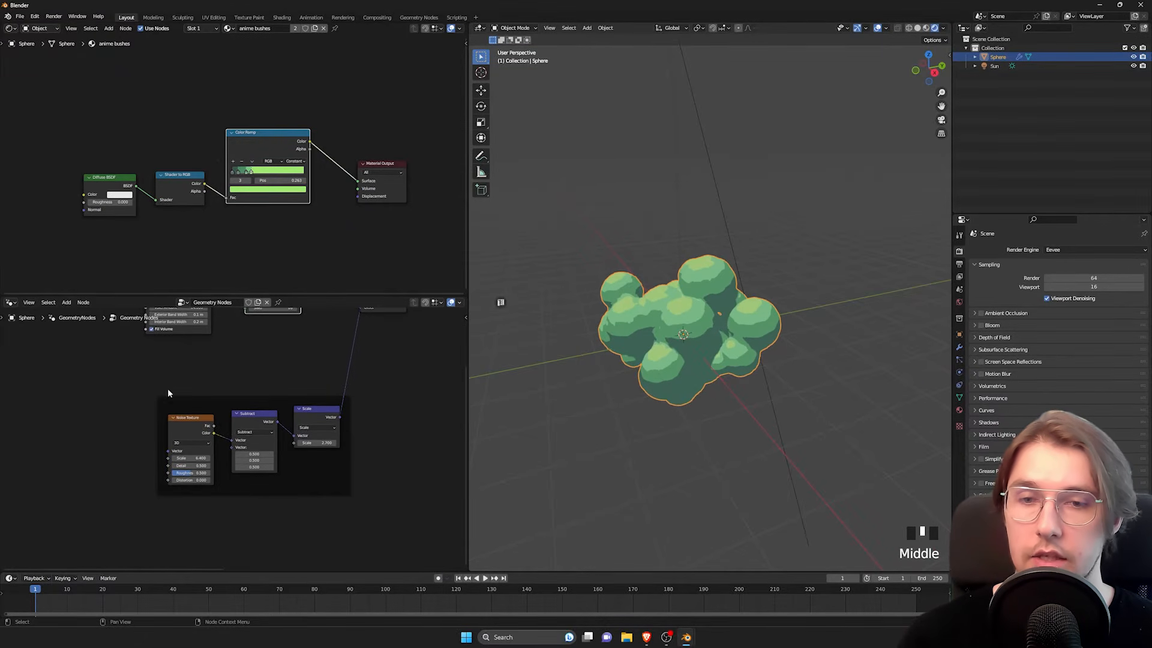
{"action": "middle_click_drag", "start_coordinate": [376, 419], "coordinate": [278, 479]}
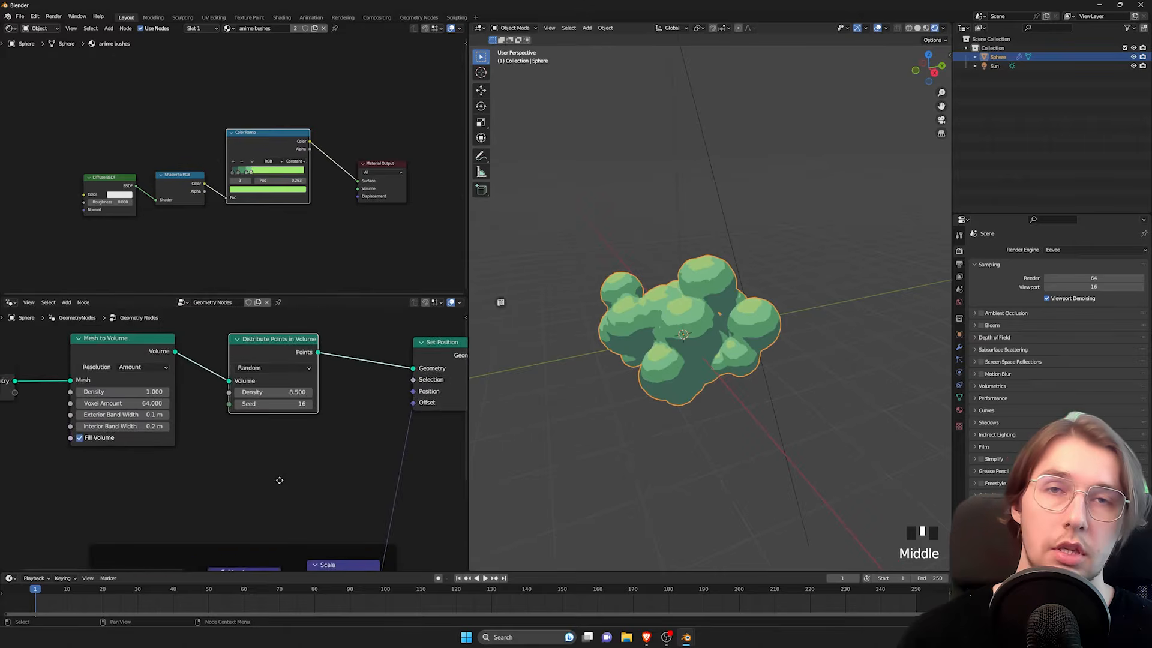
{"action": "left_click", "coordinate": [303, 433]}
{"action": "left_click", "coordinate": [302, 433]}
{"action": "left_click", "coordinate": [302, 432]}
{"action": "left_click", "coordinate": [303, 432]}
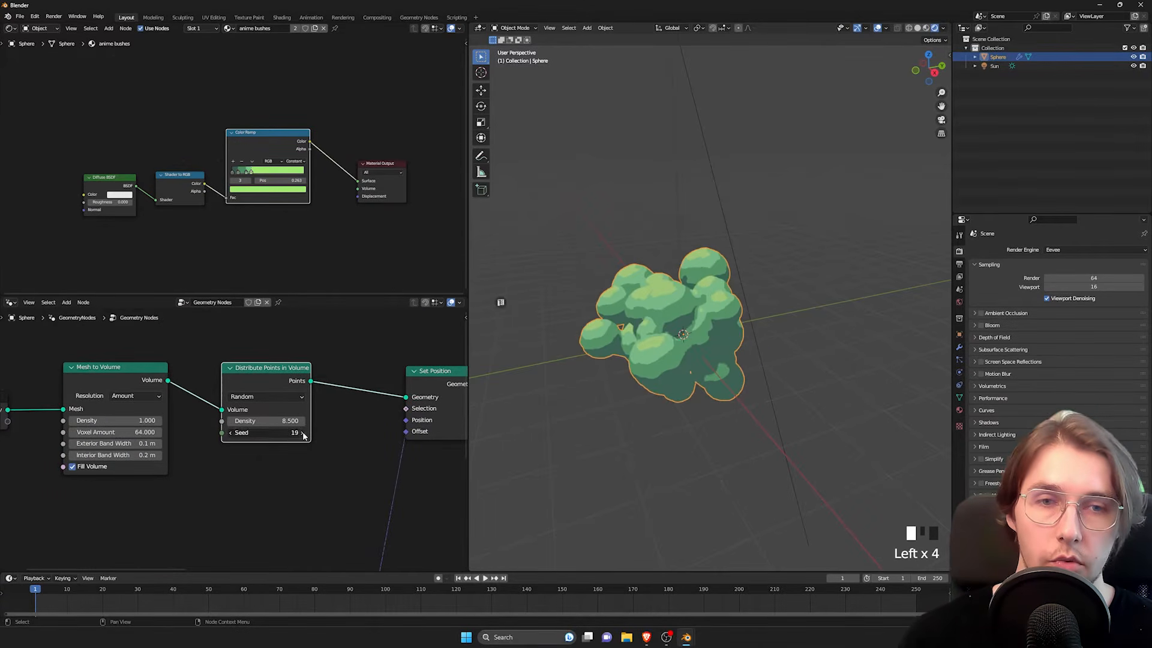
{"action": "left_click", "coordinate": [302, 433]}
{"action": "middle_click_drag", "start_coordinate": [540, 372], "coordinate": [600, 367]}
{"action": "left_click_drag", "start_coordinate": [276, 433], "coordinate": [348, 433]}
{"action": "mouse_move", "coordinate": [725, 371]}
{"action": "middle_mouse_down"}
{"action": "mouse_move", "coordinate": [834, 357]}
{"action": "mouse_move", "coordinate": [736, 371]}
{"action": "middle_mouse_up"}
Step: Set the Random Value node's Seed to 10 and examine the bush up close and from around
{"action": "scroll", "coordinate": [203, 483], "scroll_direction": "down", "scroll_amount": 5}
{"action": "middle_click_drag", "start_coordinate": [203, 484], "coordinate": [175, 442]}
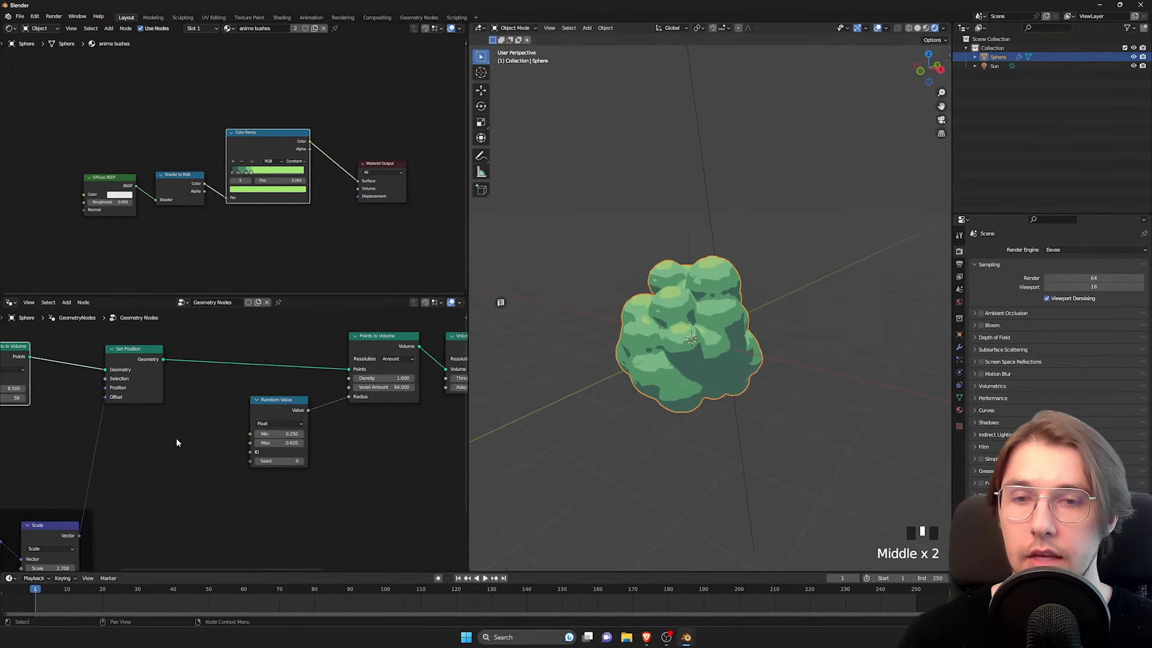
{"action": "scroll", "coordinate": [335, 431], "scroll_direction": "up", "scroll_amount": 5}
{"action": "left_click_drag", "start_coordinate": [304, 473], "coordinate": [267, 473]}
{"action": "middle_click_drag", "start_coordinate": [681, 399], "coordinate": [707, 375]}
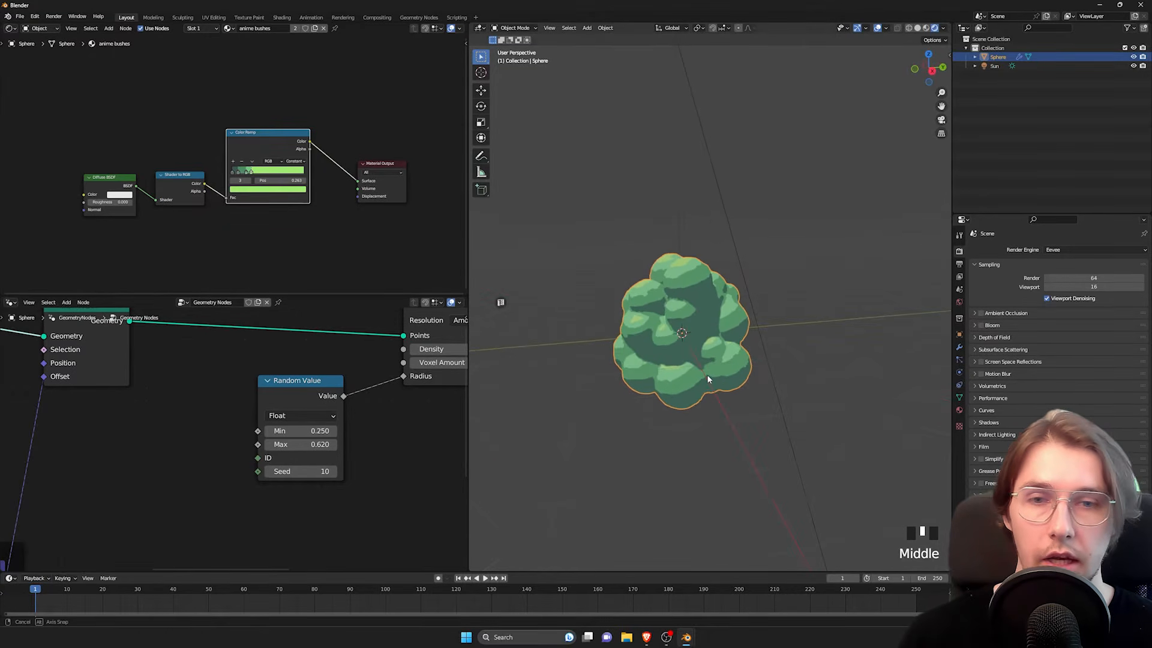
{"action": "scroll", "coordinate": [242, 459], "scroll_direction": "down", "scroll_amount": 4}
{"action": "middle_click_drag", "start_coordinate": [674, 391], "coordinate": [692, 372]}
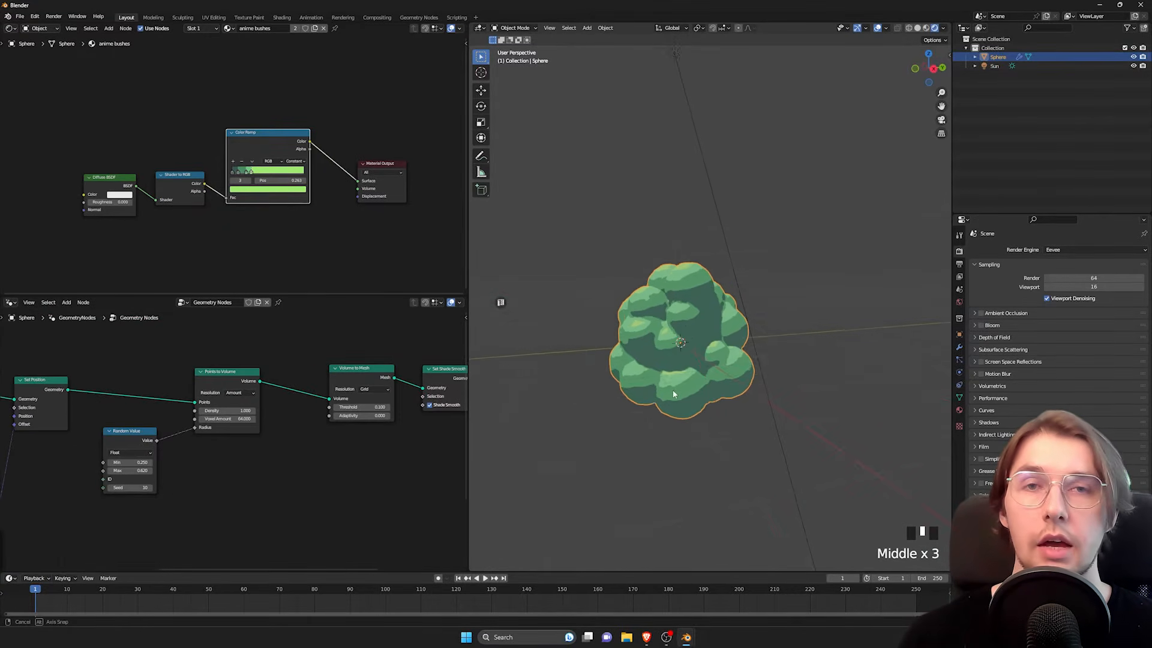
{"action": "scroll", "coordinate": [710, 368], "scroll_direction": "up", "scroll_amount": 3}
{"action": "scroll", "coordinate": [710, 368], "scroll_direction": "down", "scroll_amount": 1}
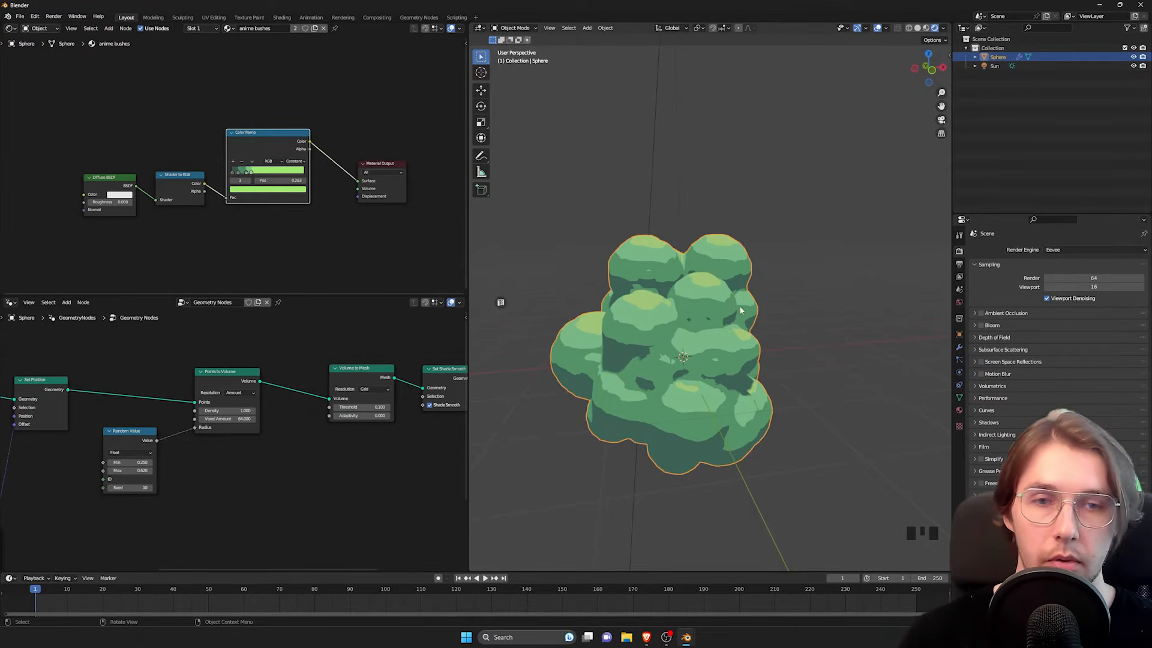
Step: Move Set Shade Smooth, Set Material and Group Output further along to leave a gap after Volume to Mesh
{"action": "middle_click_drag", "start_coordinate": [218, 449], "coordinate": [191, 451]}
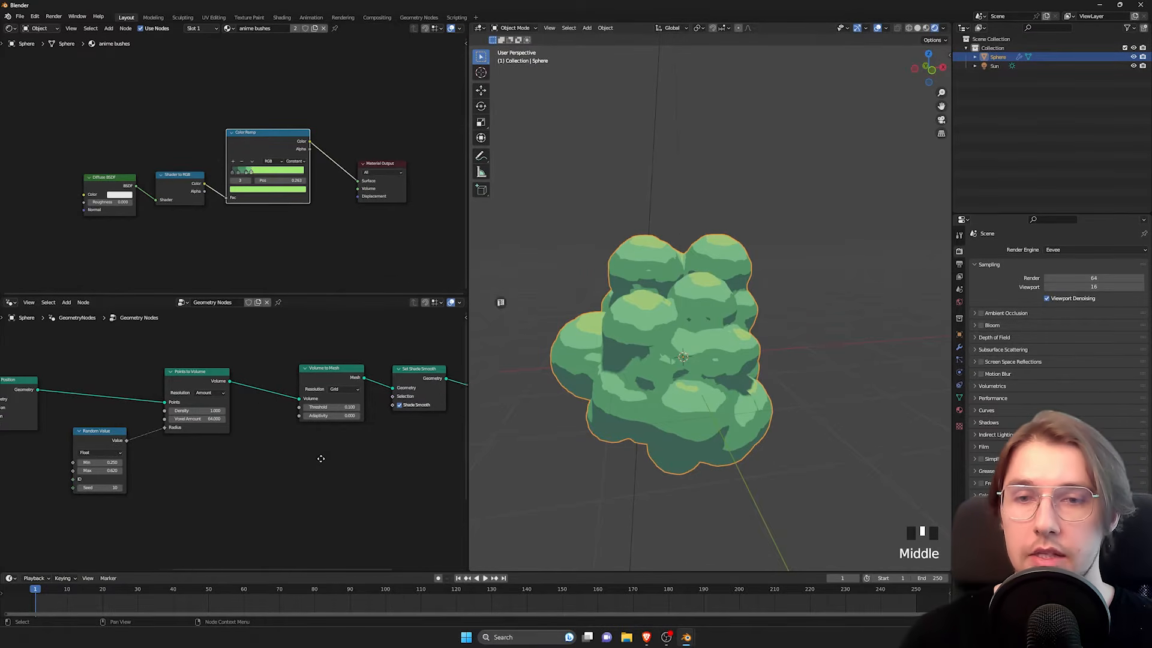
{"action": "scroll", "coordinate": [154, 466], "scroll_direction": "up", "scroll_amount": 3}
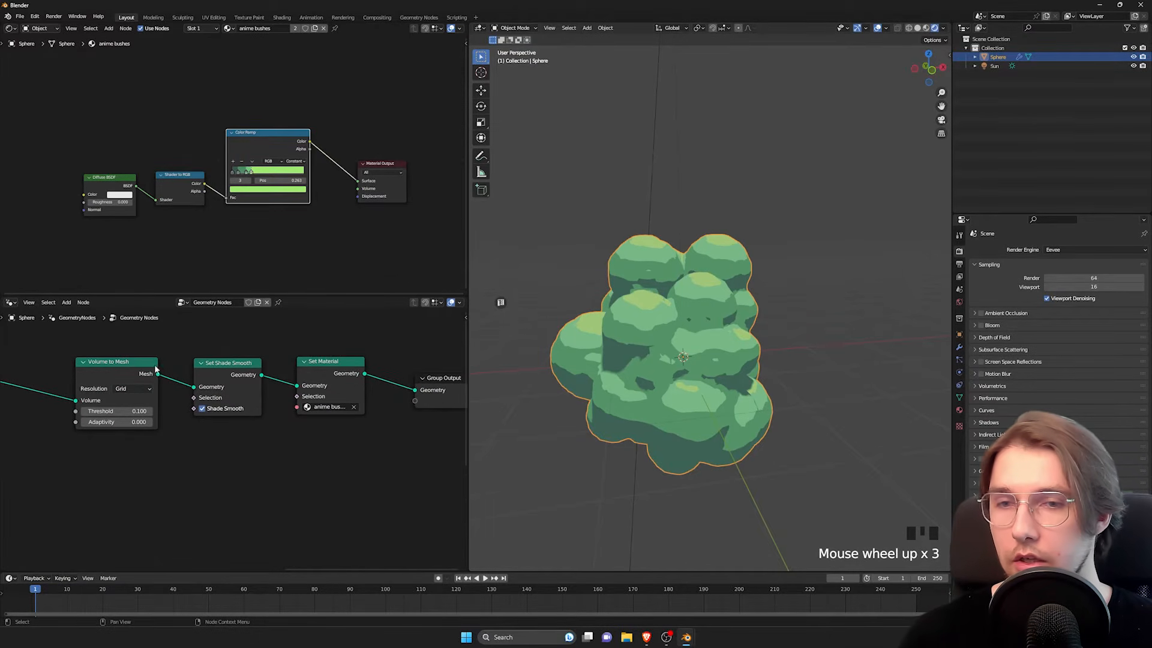
{"action": "left_click_drag", "start_coordinate": [202, 351], "coordinate": [443, 429]}
{"action": "key", "text": "g"}
{"action": "left_click", "coordinate": [309, 471]}
{"action": "middle_click_drag", "start_coordinate": [164, 478], "coordinate": [238, 492]}
{"action": "left_click_drag", "start_coordinate": [177, 386], "coordinate": [170, 384]}
Step: Insert a Set Position node on the link between Volume to Mesh and Set Shade Smooth
{"action": "scroll", "coordinate": [289, 442], "scroll_direction": "down", "scroll_amount": 3}
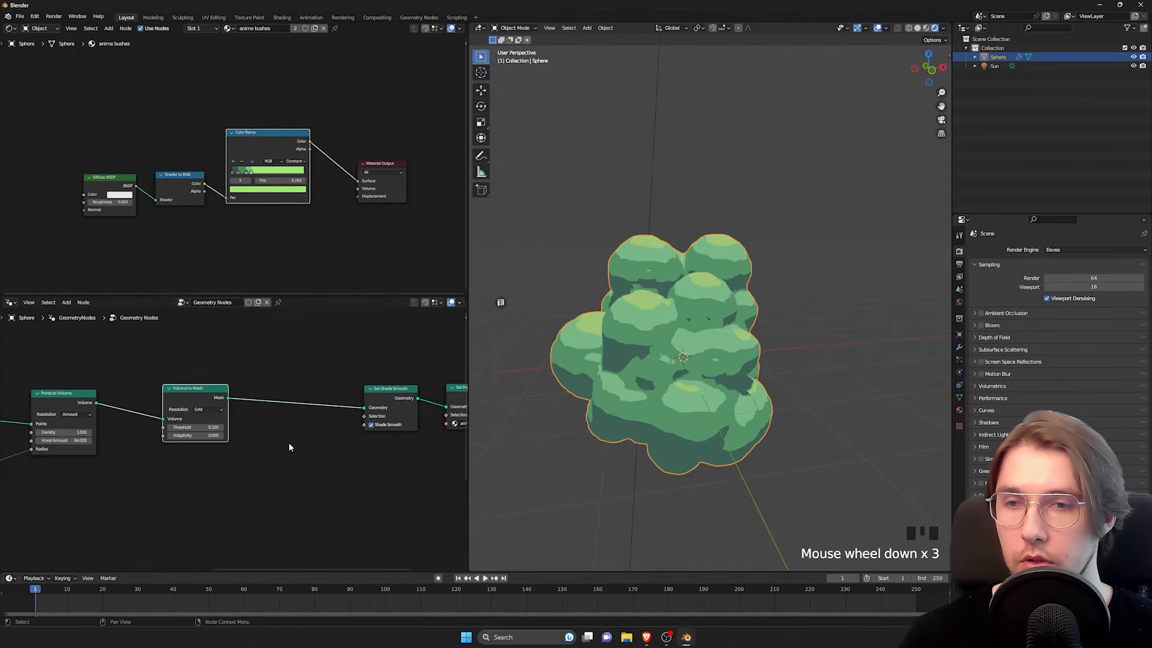
{"action": "left_click", "coordinate": [279, 437]}
{"action": "key", "text": "space"}
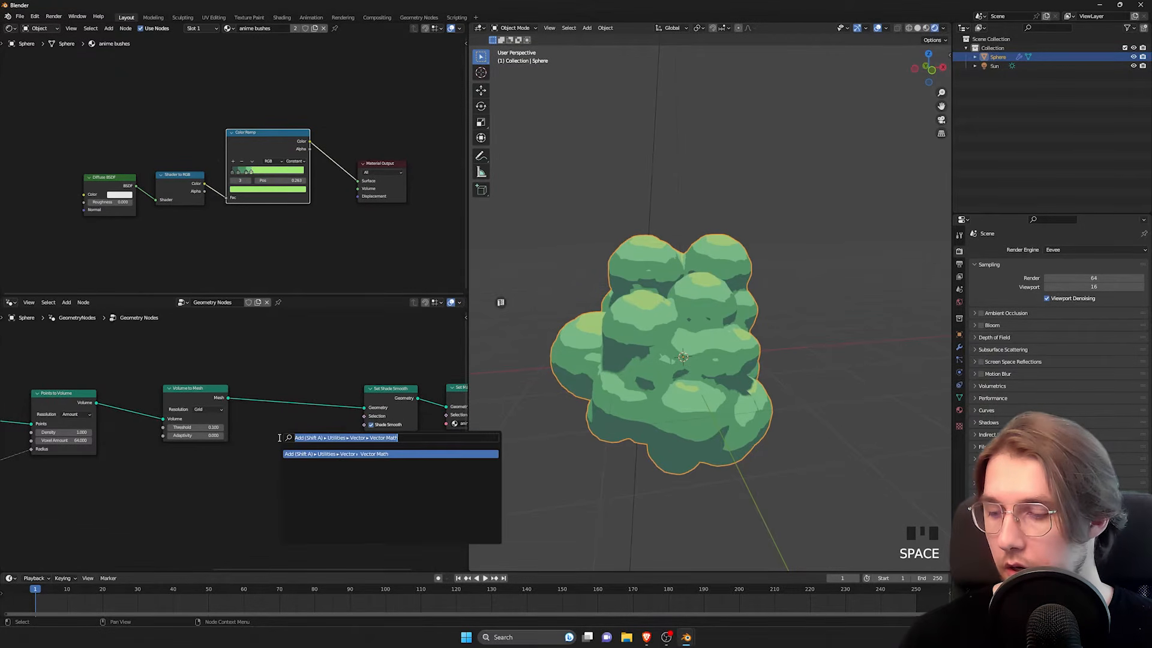
{"action": "type", "text": "set pos"}
{"action": "key", "text": "Return"}
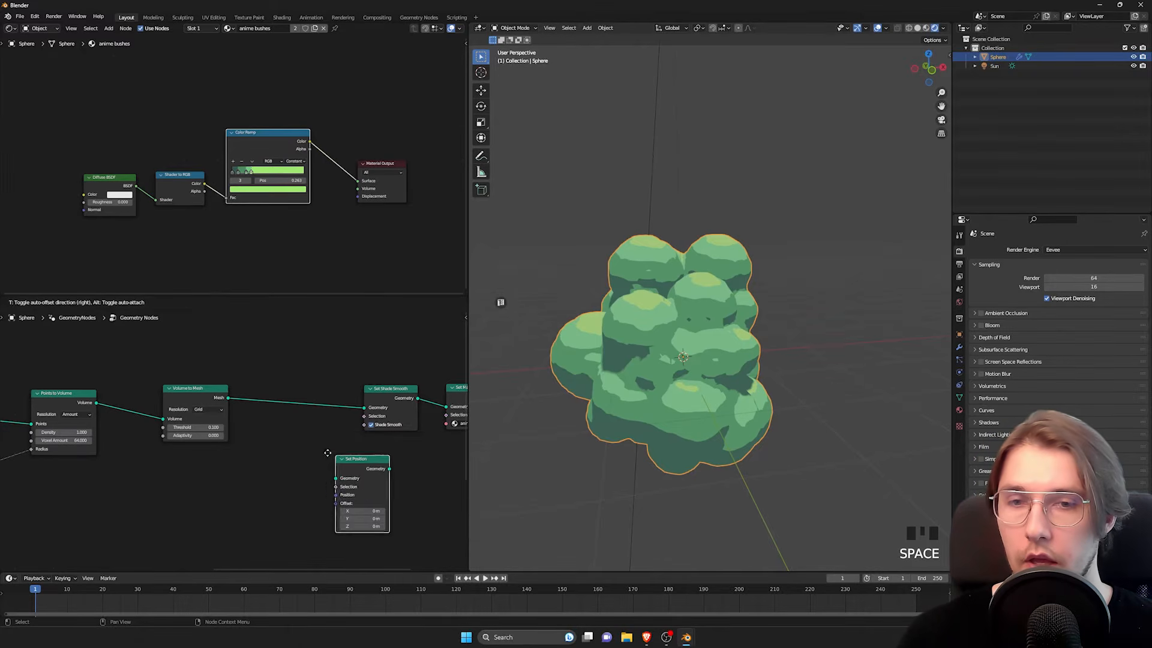
{"action": "left_click", "coordinate": [271, 379]}
Step: Duplicate the framed Noise Texture, Subtract and Scale nodes and place the copies beside the originals
{"action": "middle_click_drag", "start_coordinate": [209, 503], "coordinate": [244, 452]}
{"action": "scroll", "coordinate": [321, 450], "scroll_direction": "down", "scroll_amount": 4}
{"action": "middle_click_drag", "start_coordinate": [99, 509], "coordinate": [410, 442]}
{"action": "scroll", "coordinate": [401, 448], "scroll_direction": "up", "scroll_amount": 4}
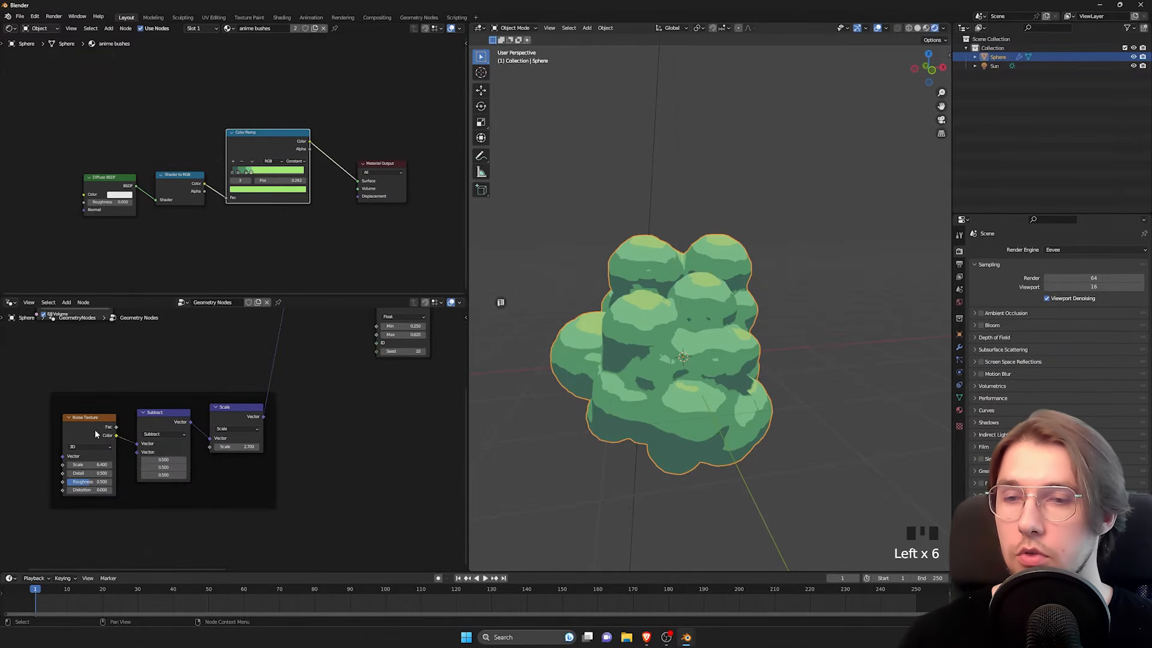
{"action": "left_click", "coordinate": [78, 425]}
{"action": "left_click", "coordinate": [158, 417]}
{"action": "left_click", "coordinate": [236, 411]}
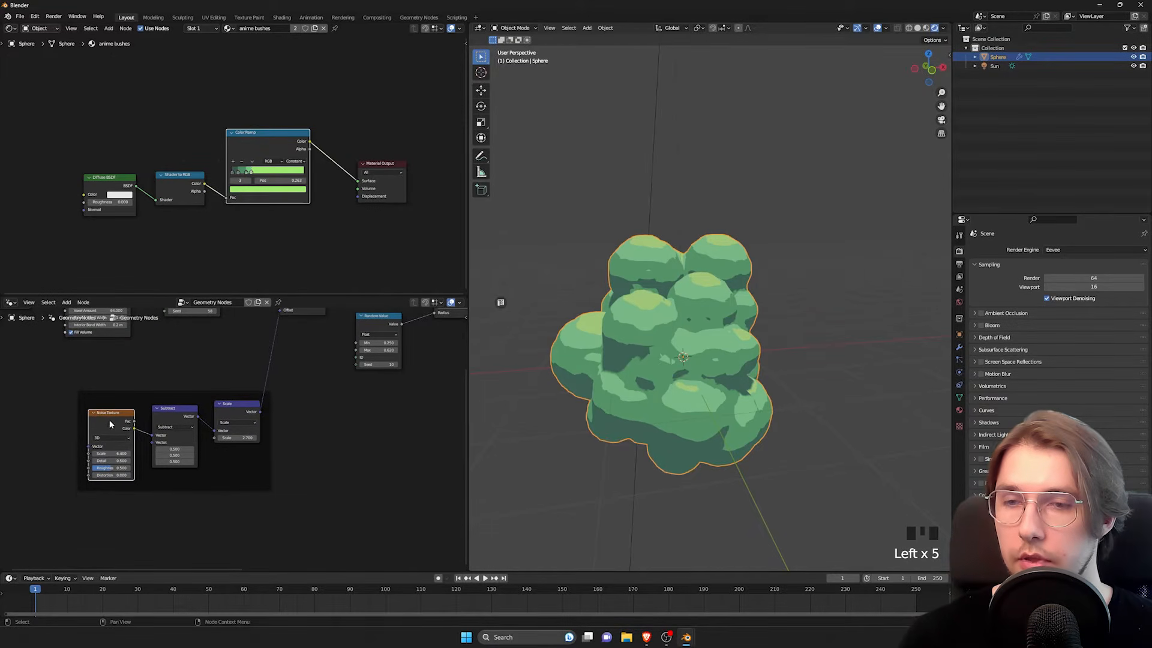
{"action": "left_click_drag", "start_coordinate": [108, 402], "coordinate": [237, 448]}
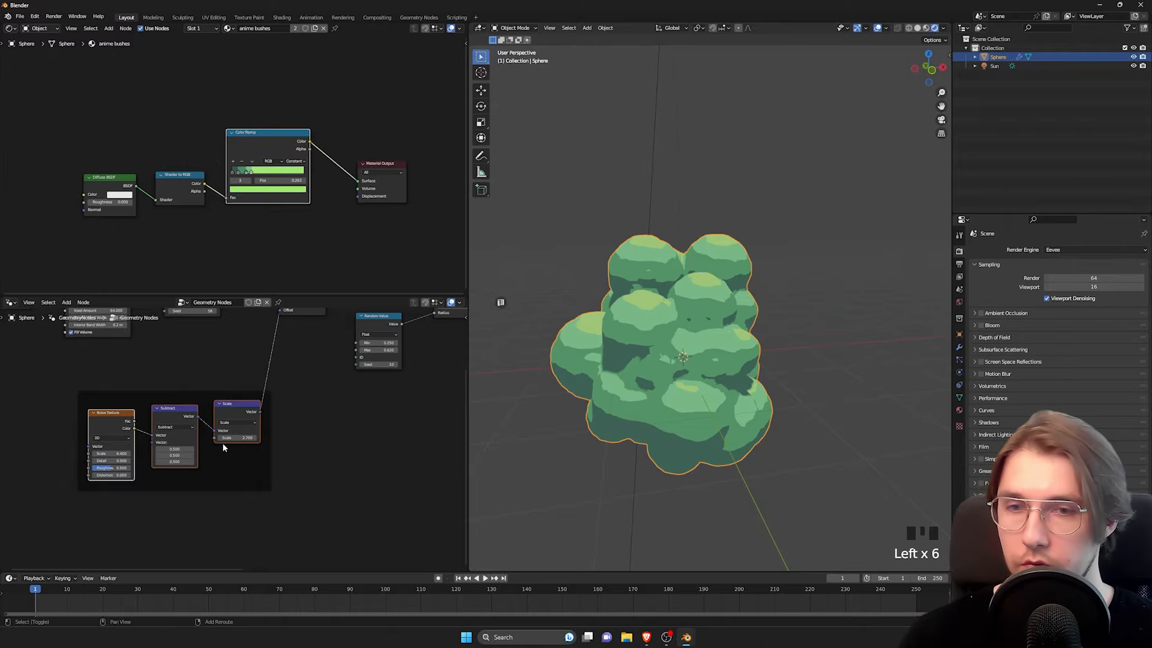
{"action": "key", "text": "shift+d"}
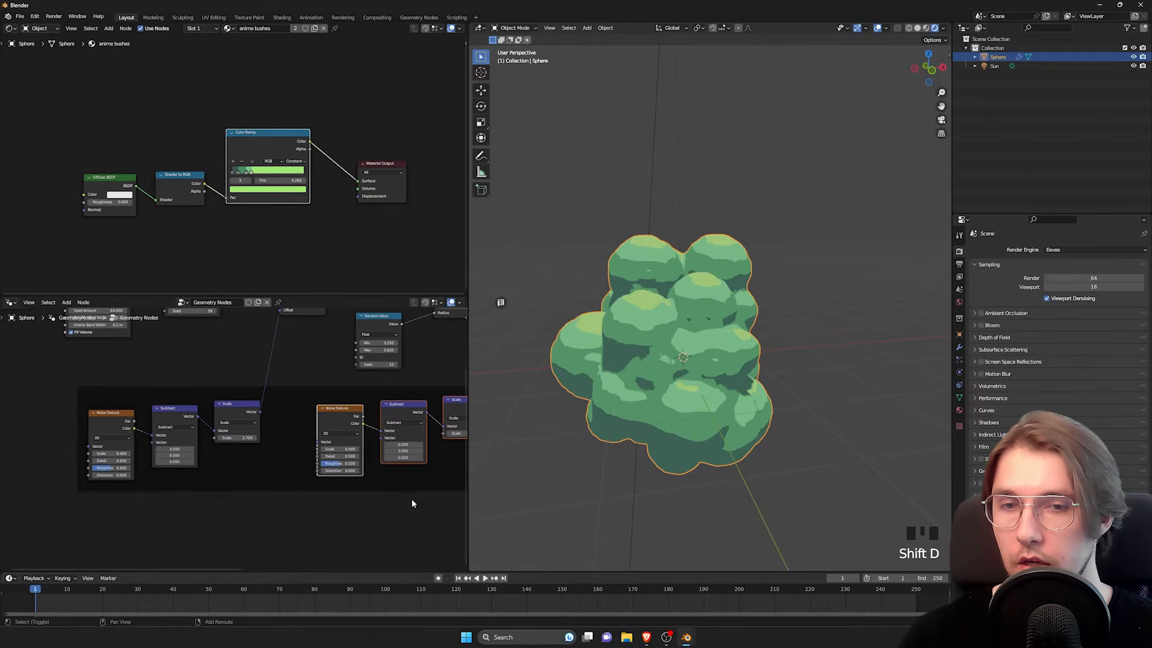
{"action": "middle_click_drag", "start_coordinate": [413, 503], "coordinate": [313, 494], "text": "shift"}
Step: Put the three copied noise nodes in their own frame and move them below the new Set Position node
{"action": "key", "text": "ctrl+j"}
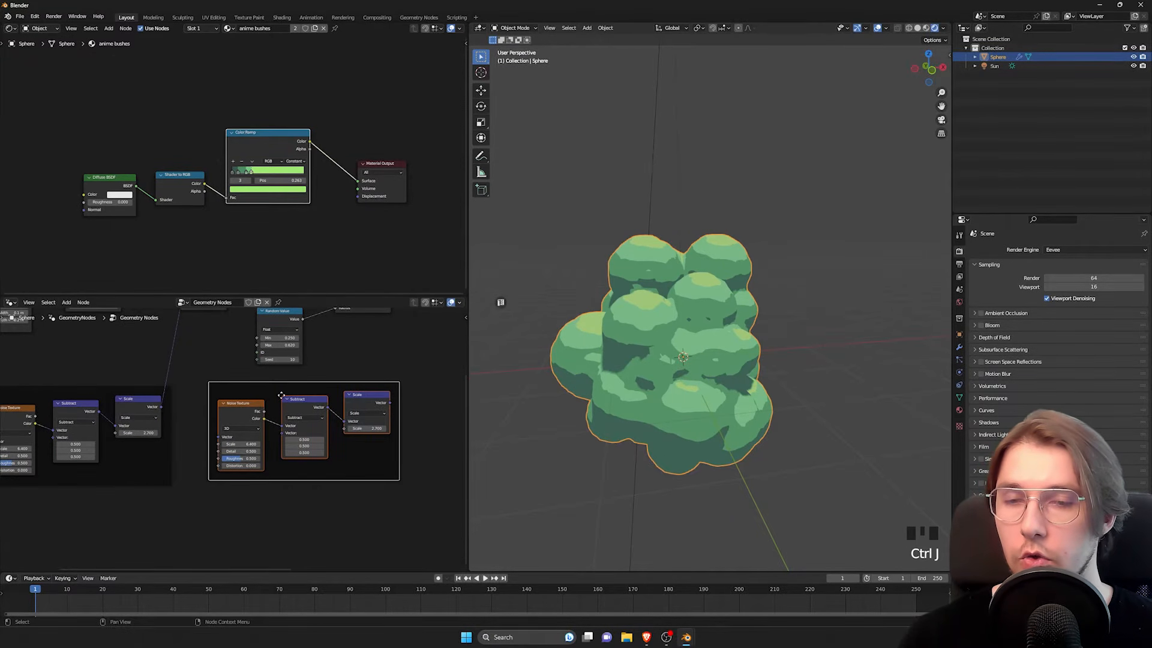
{"action": "scroll", "coordinate": [247, 405], "scroll_direction": "down", "scroll_amount": 4}
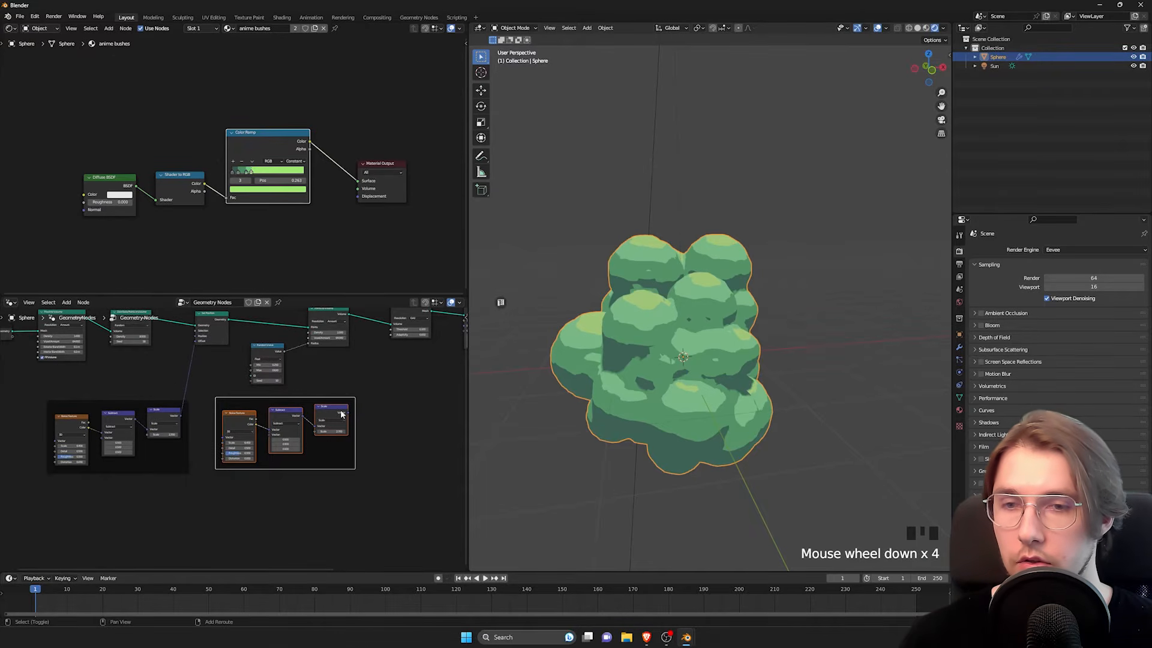
{"action": "middle_click_drag", "start_coordinate": [340, 414], "coordinate": [162, 452], "text": "shift"}
{"action": "key", "text": "g"}
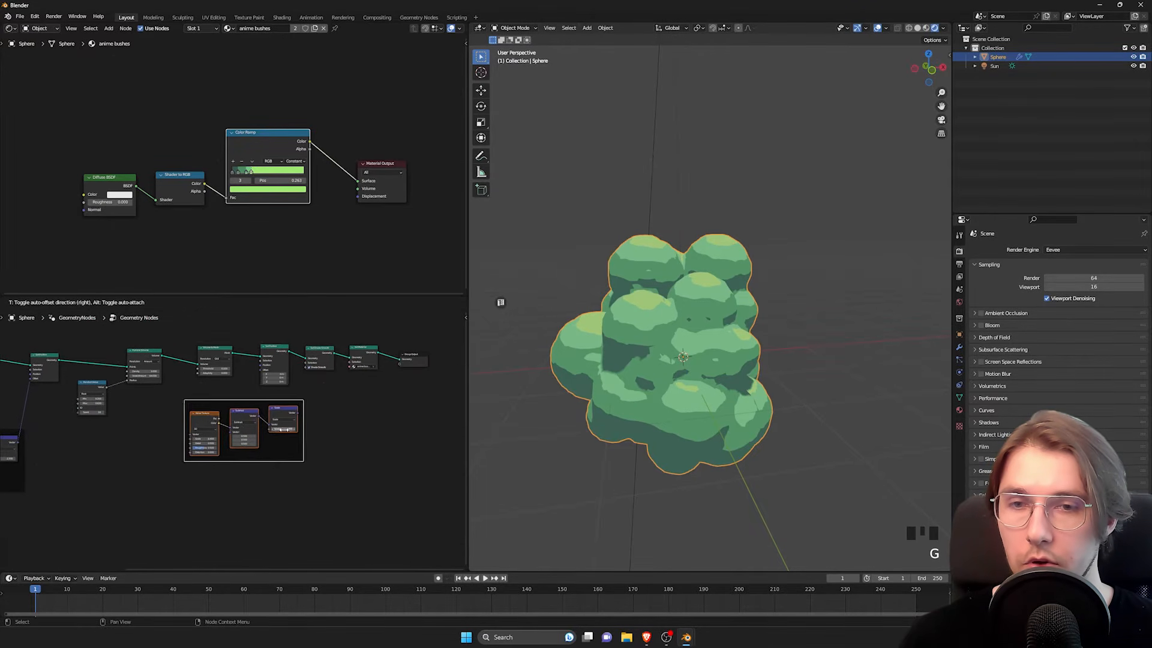
{"action": "left_click", "coordinate": [254, 438]}
Step: Connect the copied Scale node's Vector output to the Offset of the new Set Position node and view the bush
{"action": "scroll", "coordinate": [255, 436], "scroll_direction": "up", "scroll_amount": 10}
{"action": "middle_click_drag", "start_coordinate": [252, 329], "coordinate": [230, 433]}
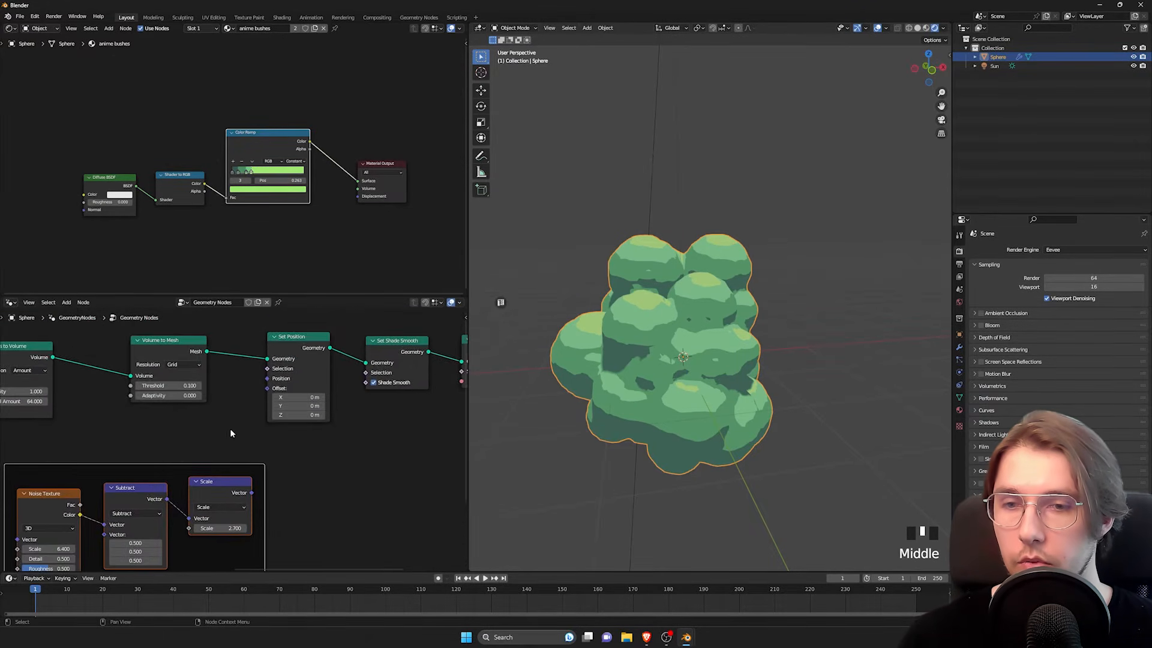
{"action": "left_click_drag", "start_coordinate": [252, 492], "coordinate": [267, 389]}
{"action": "middle_click_drag", "start_coordinate": [654, 342], "coordinate": [681, 346]}
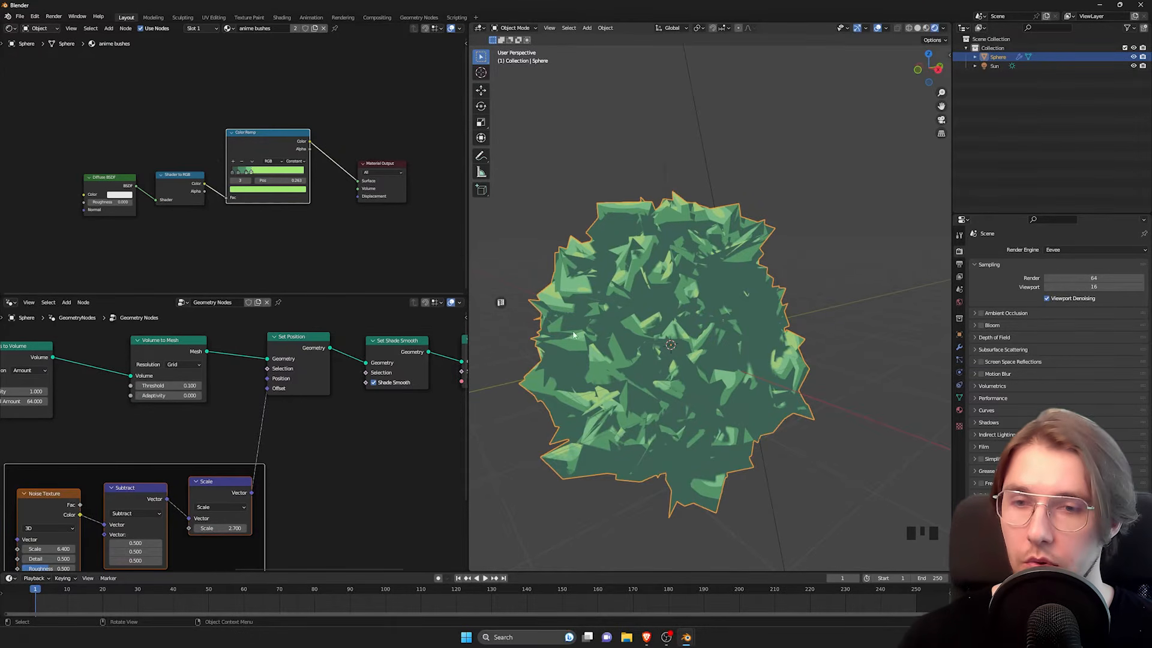
Step: Set the copied Scale node's Scale to 1 and look at the displaced bush
{"action": "middle_click_drag", "start_coordinate": [190, 569], "coordinate": [278, 461]}
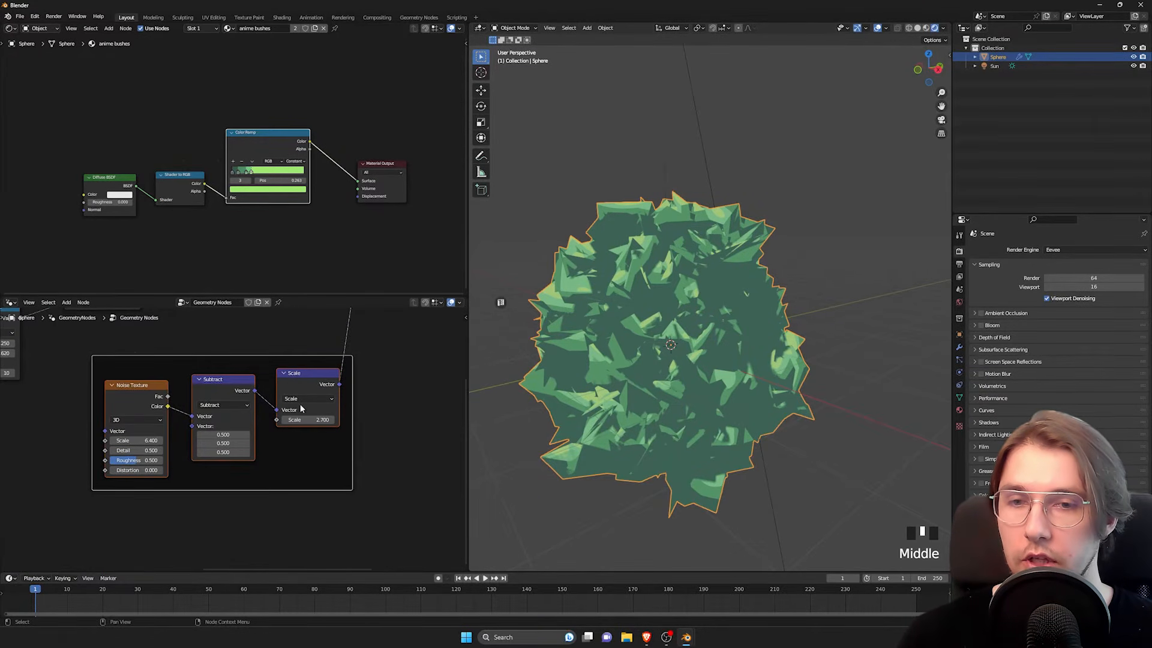
{"action": "left_click_drag", "start_coordinate": [307, 420], "coordinate": [308, 420]}
{"action": "type", "text": "1"}
{"action": "key", "text": "Return"}
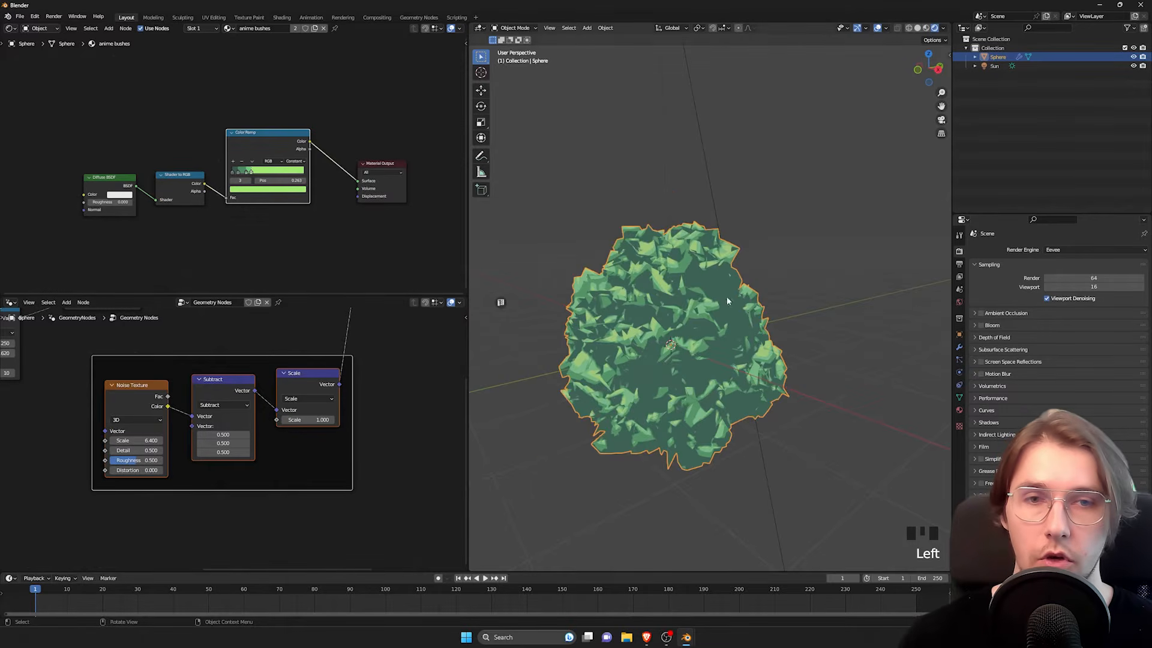
{"action": "mouse_move", "coordinate": [678, 348]}
{"action": "middle_mouse_down"}
{"action": "mouse_move", "coordinate": [689, 348]}
{"action": "mouse_move", "coordinate": [670, 358]}
{"action": "middle_mouse_up"}
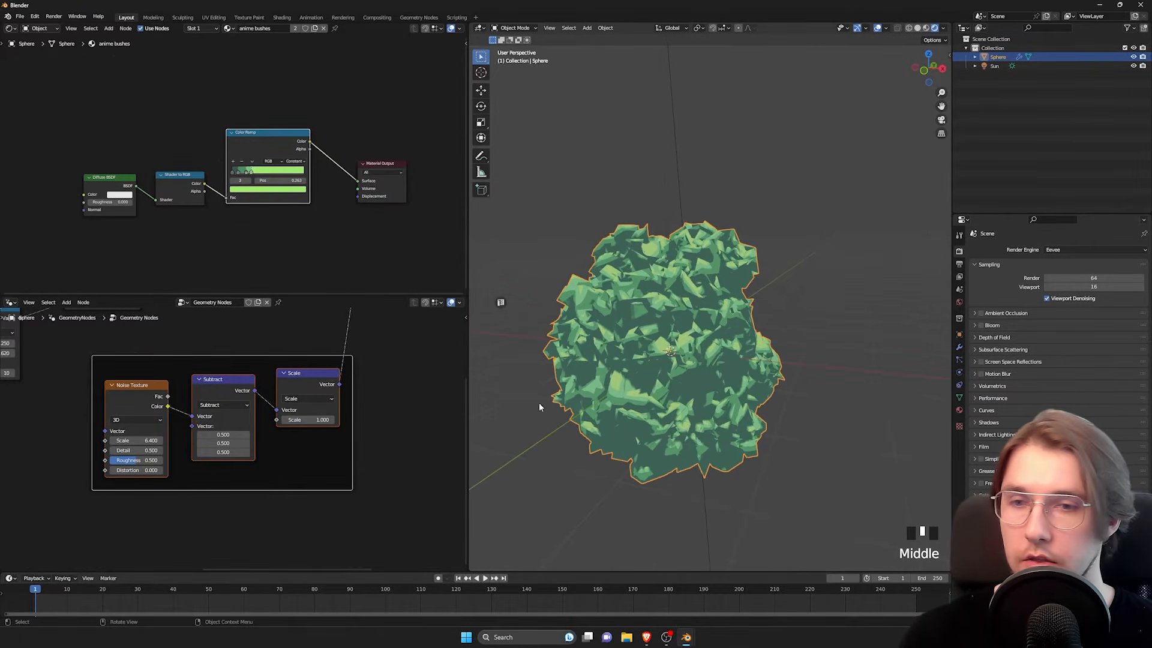
Step: Set the copied Noise Texture's Scale to 1 and look at the bush from another angle
{"action": "middle_click_drag", "start_coordinate": [84, 509], "coordinate": [157, 524]}
{"action": "left_click", "coordinate": [157, 525]}
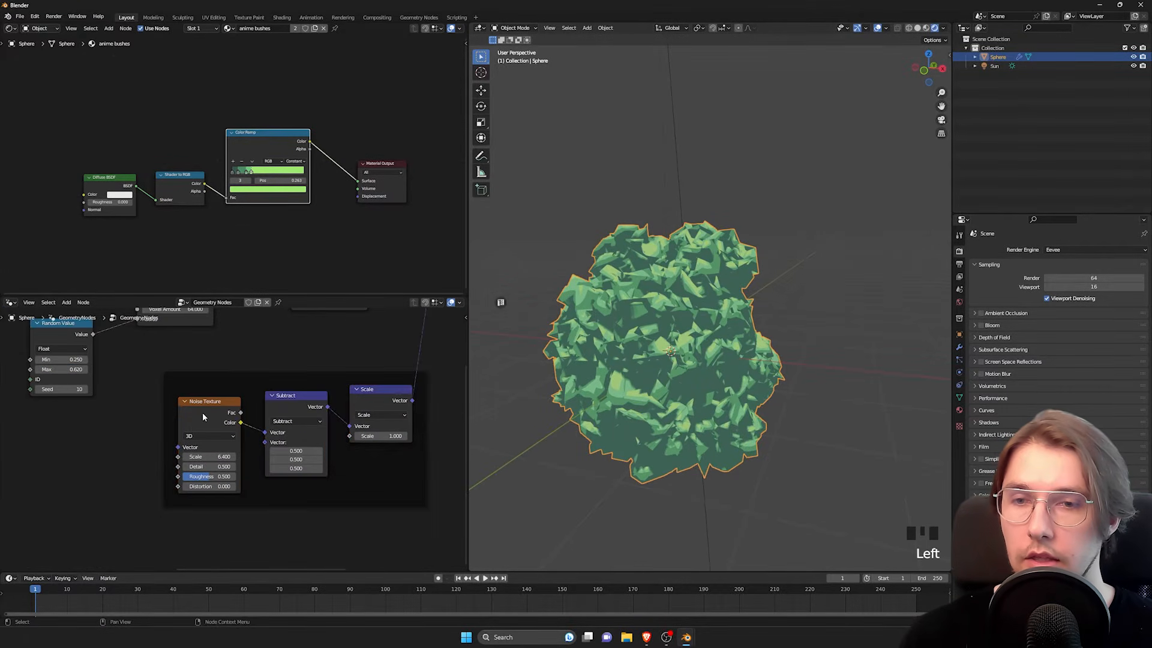
{"action": "left_click", "coordinate": [210, 457]}
{"action": "type", "text": "1"}
{"action": "key", "text": "Return"}
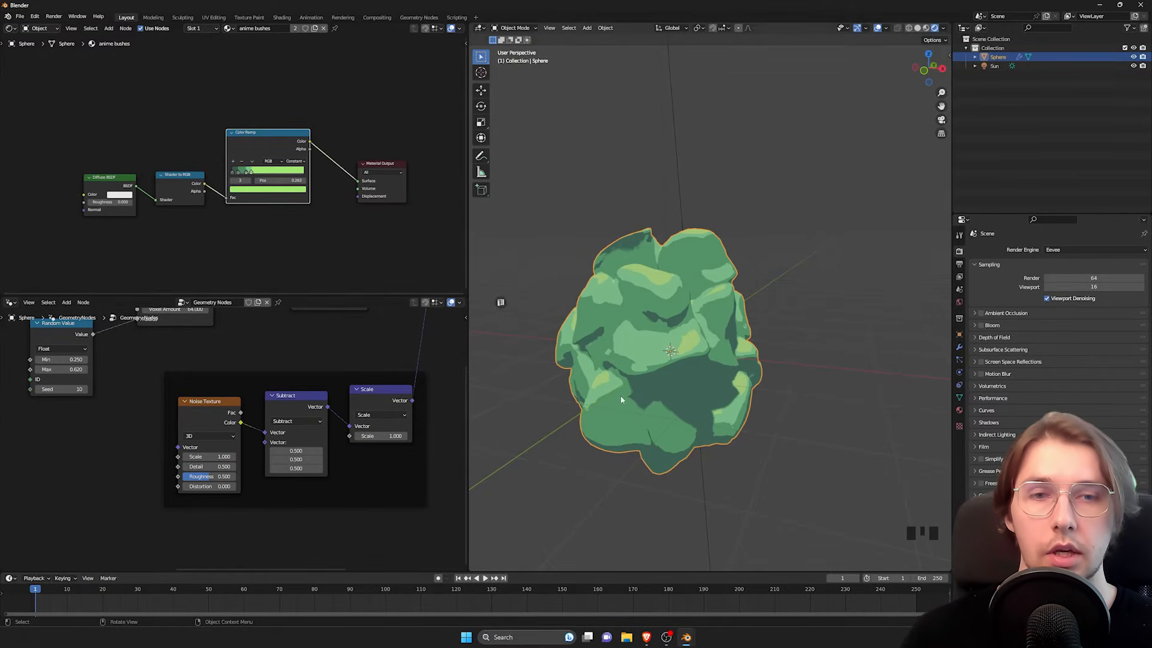
{"action": "middle_click_drag", "start_coordinate": [621, 400], "coordinate": [659, 360]}
{"action": "middle_click_drag", "start_coordinate": [237, 532], "coordinate": [281, 474], "text": "shift"}
{"action": "middle_click_drag", "start_coordinate": [606, 391], "coordinate": [591, 377]}
Step: Set the copied Noise Texture's Detail to 8.3 and Roughness to 0.8, and look over the bush
{"action": "scroll", "coordinate": [222, 503], "scroll_direction": "up", "scroll_amount": 2}
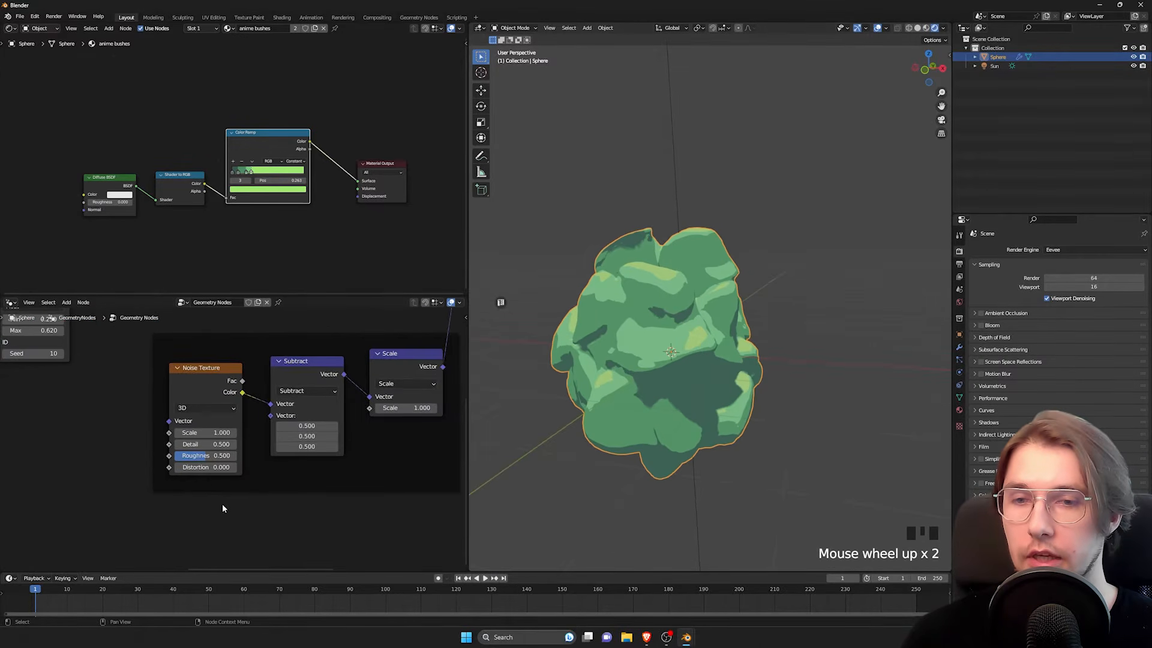
{"action": "middle_click_drag", "start_coordinate": [222, 502], "coordinate": [221, 511]}
{"action": "mouse_move", "coordinate": [183, 453]}
{"action": "left_mouse_down"}
{"action": "mouse_move", "coordinate": [220, 454]}
{"action": "mouse_move", "coordinate": [205, 467]}
{"action": "mouse_move", "coordinate": [222, 467]}
{"action": "left_mouse_up"}
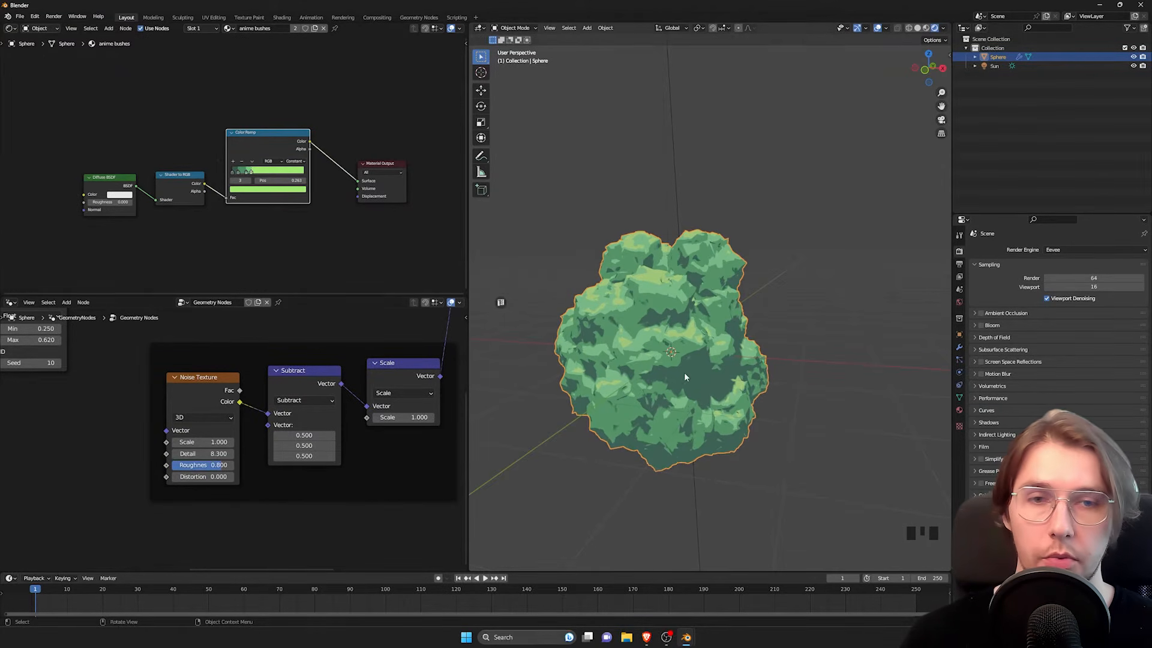
{"action": "middle_click_drag", "start_coordinate": [686, 377], "coordinate": [736, 296]}
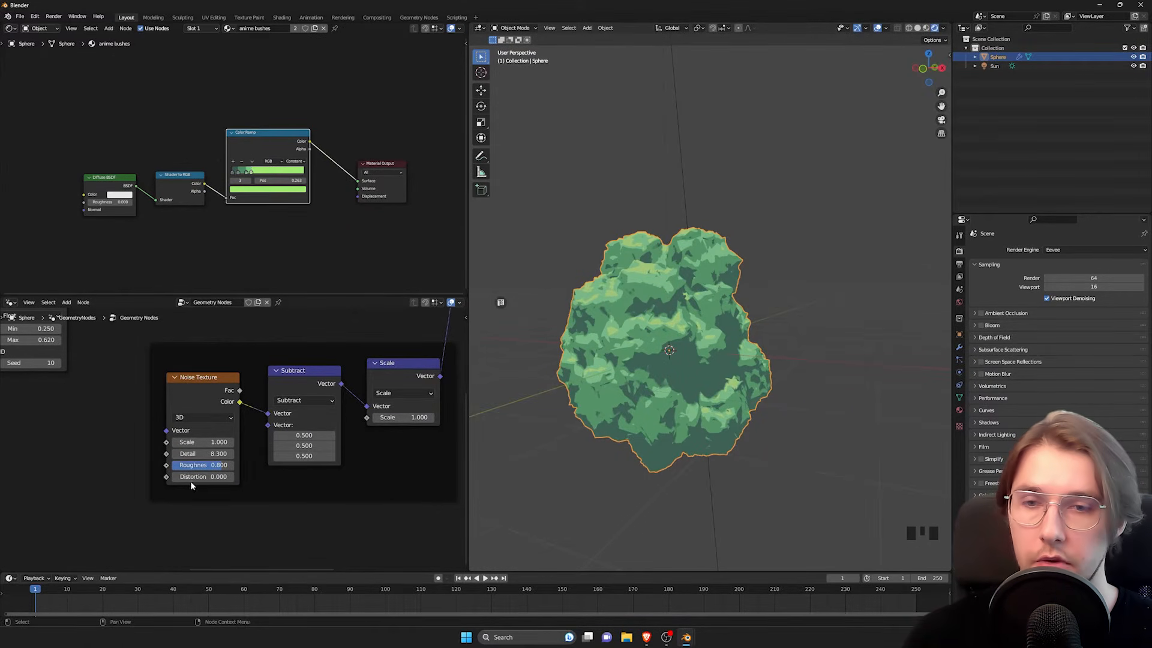
Step: Set the copied Noise Texture's Distortion to 1.04 and view the bush up close and from further away
{"action": "left_click_drag", "start_coordinate": [189, 477], "coordinate": [201, 477], "text": "shift"}
{"action": "left_click_drag", "start_coordinate": [207, 477], "coordinate": [291, 477], "text": "shift"}
{"action": "middle_click_drag", "start_coordinate": [723, 363], "coordinate": [725, 384]}
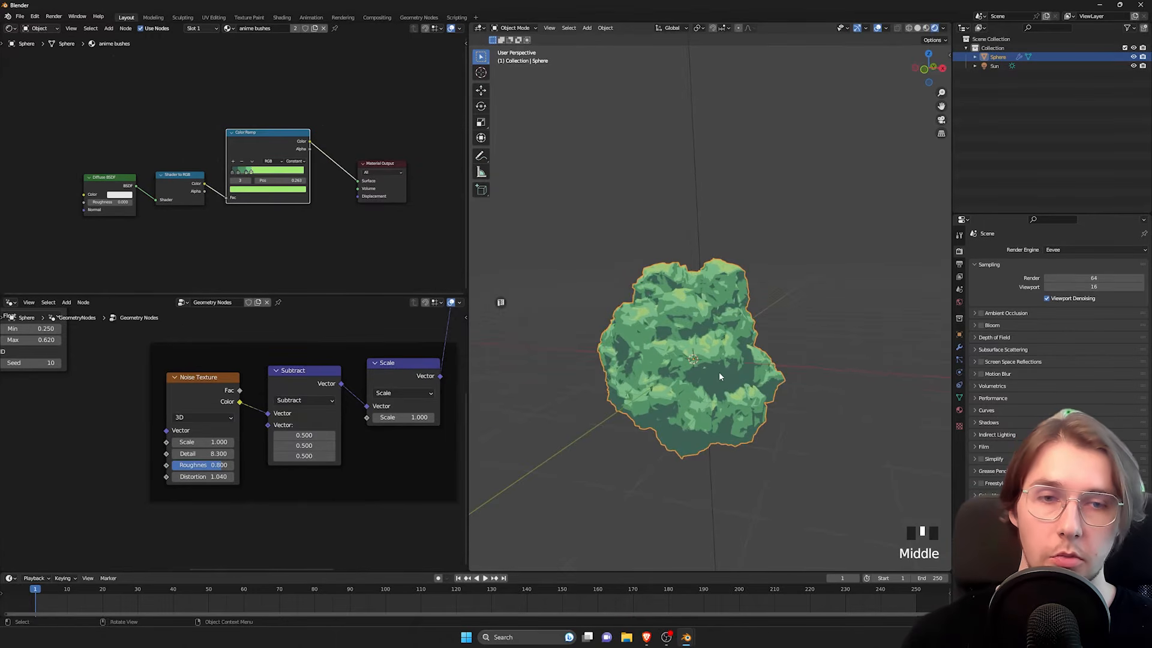
{"action": "scroll", "coordinate": [721, 377], "scroll_direction": "up", "scroll_amount": 2}
{"action": "scroll", "coordinate": [710, 362], "scroll_direction": "down", "scroll_amount": 1}
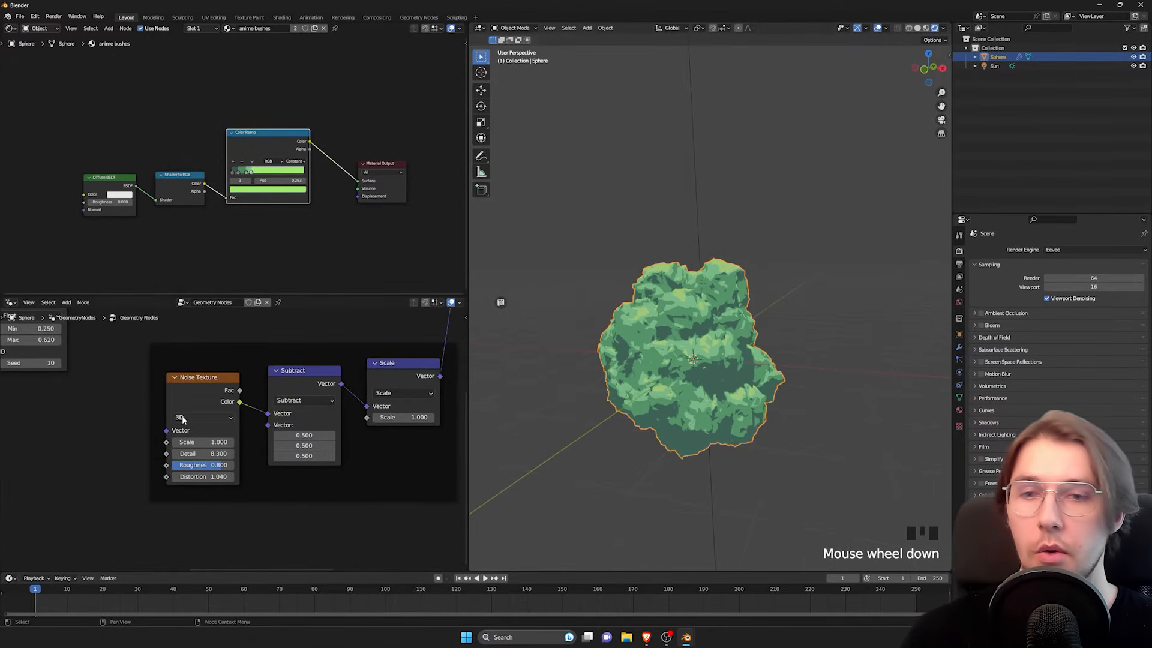
Step: Try a different Scale value on the copied Noise Texture and undo the change
{"action": "middle_click_drag", "start_coordinate": [258, 403], "coordinate": [246, 404], "text": "shift"}
{"action": "scroll", "coordinate": [161, 389], "scroll_direction": "down", "scroll_amount": 3}
{"action": "left_click_drag", "start_coordinate": [161, 389], "coordinate": [150, 401]}
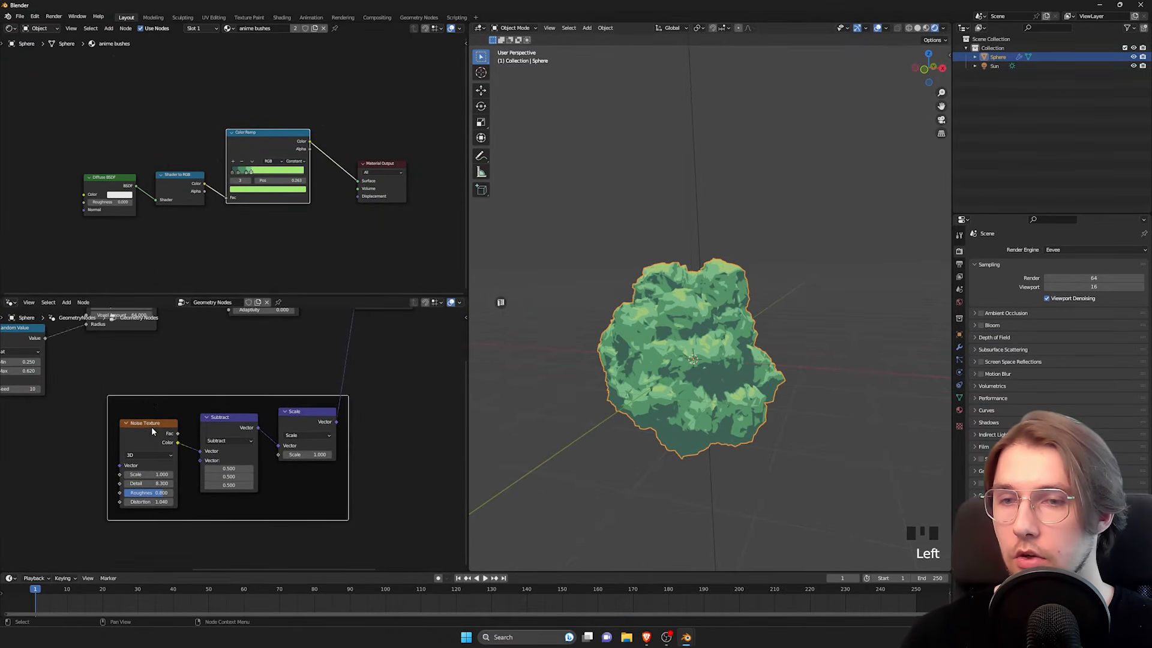
{"action": "left_click", "coordinate": [152, 426]}
{"action": "middle_click_drag", "start_coordinate": [46, 451], "coordinate": [82, 405], "text": "shift"}
{"action": "scroll", "coordinate": [182, 430], "scroll_direction": "up", "scroll_amount": 4}
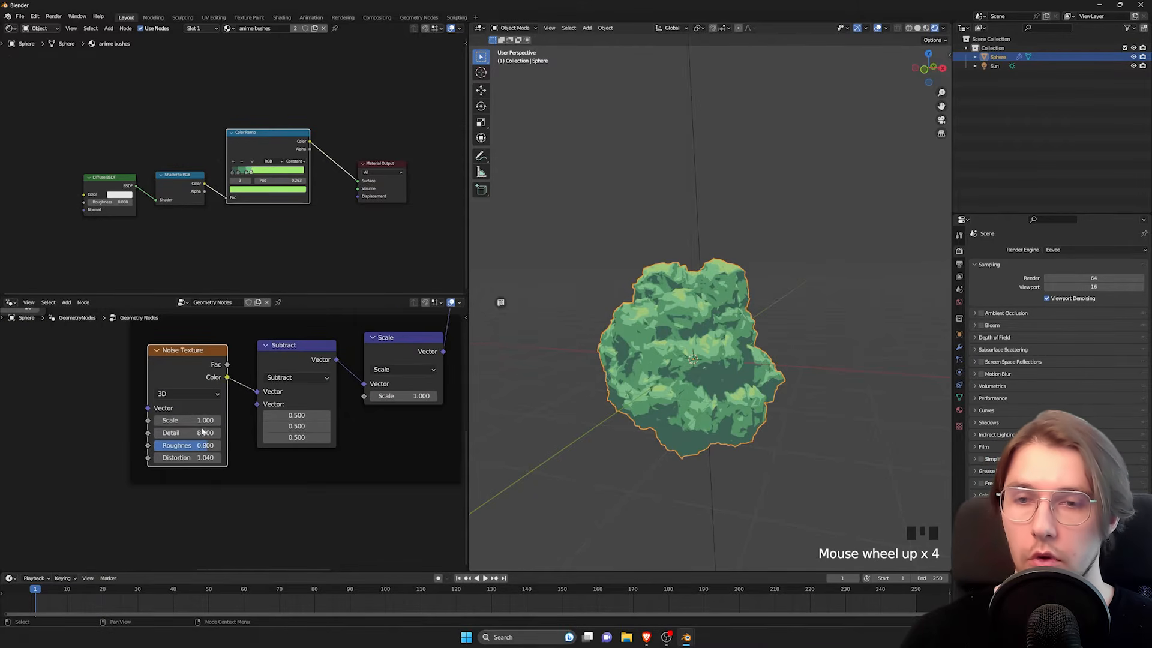
{"action": "mouse_move", "coordinate": [187, 421]}
{"action": "left_mouse_down"}
{"action": "mouse_move", "coordinate": [207, 421]}
{"action": "mouse_move", "coordinate": [178, 421]}
{"action": "left_mouse_up"}
{"action": "key", "text": "ctrl+z"}
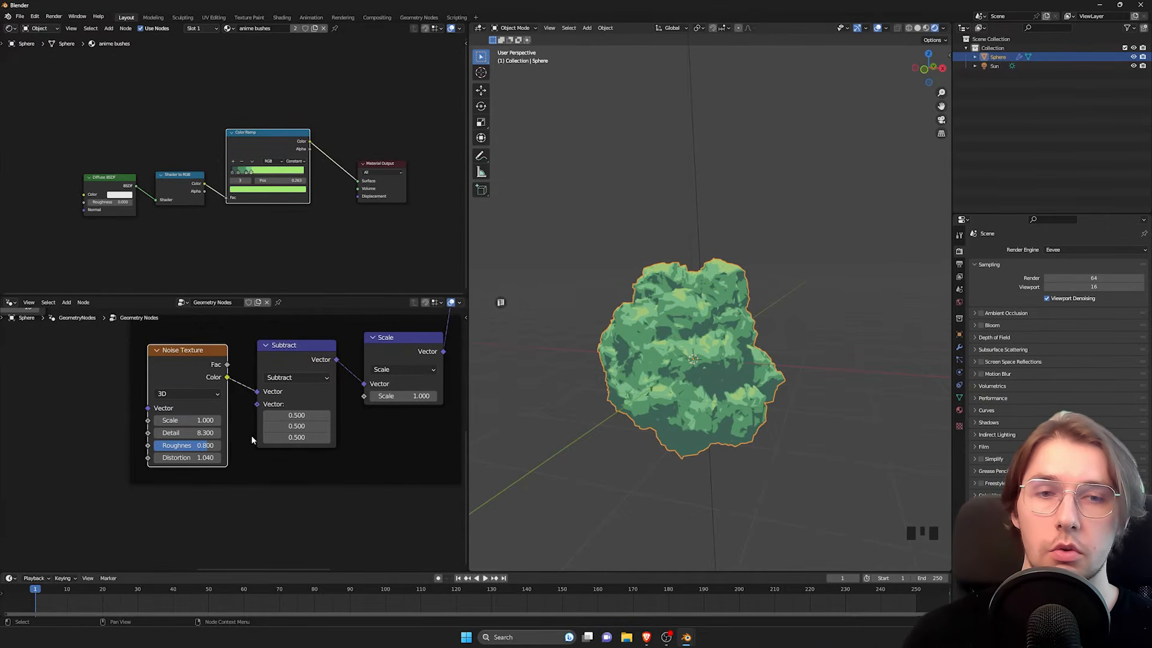
Step: Deselect the bush and examine its displaced surface from several angles and up close
{"action": "middle_click_drag", "start_coordinate": [678, 354], "coordinate": [739, 313]}
{"action": "scroll", "coordinate": [718, 326], "scroll_direction": "down", "scroll_amount": 5}
{"action": "left_click", "coordinate": [762, 293]}
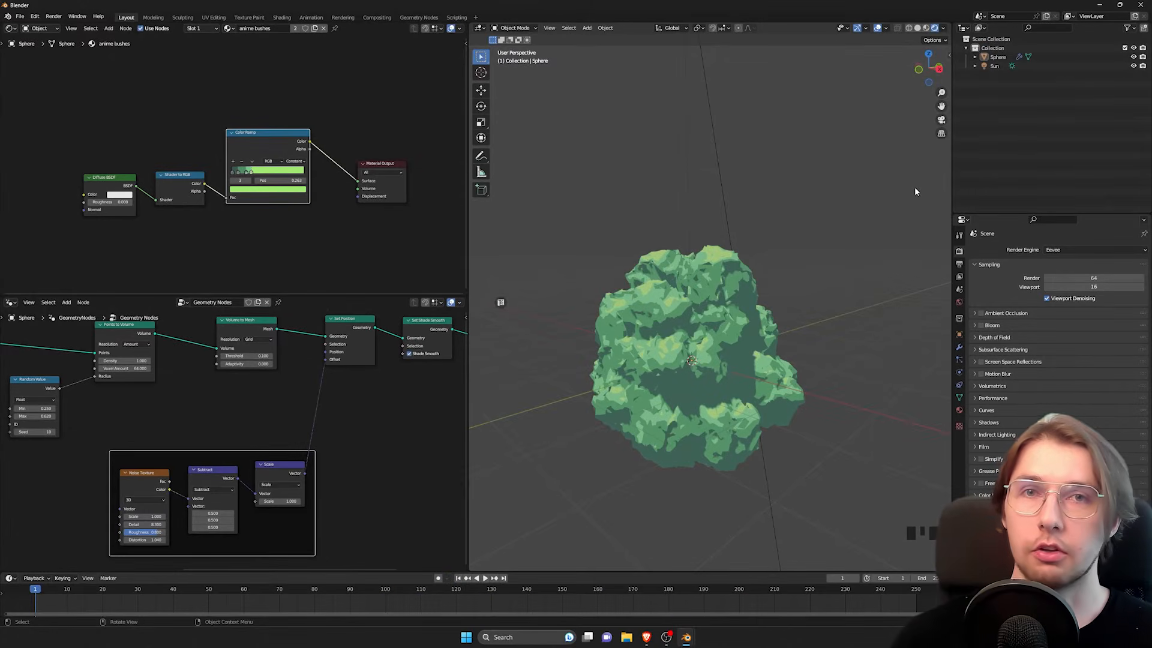
{"action": "middle_click_drag", "start_coordinate": [664, 324], "coordinate": [738, 317]}
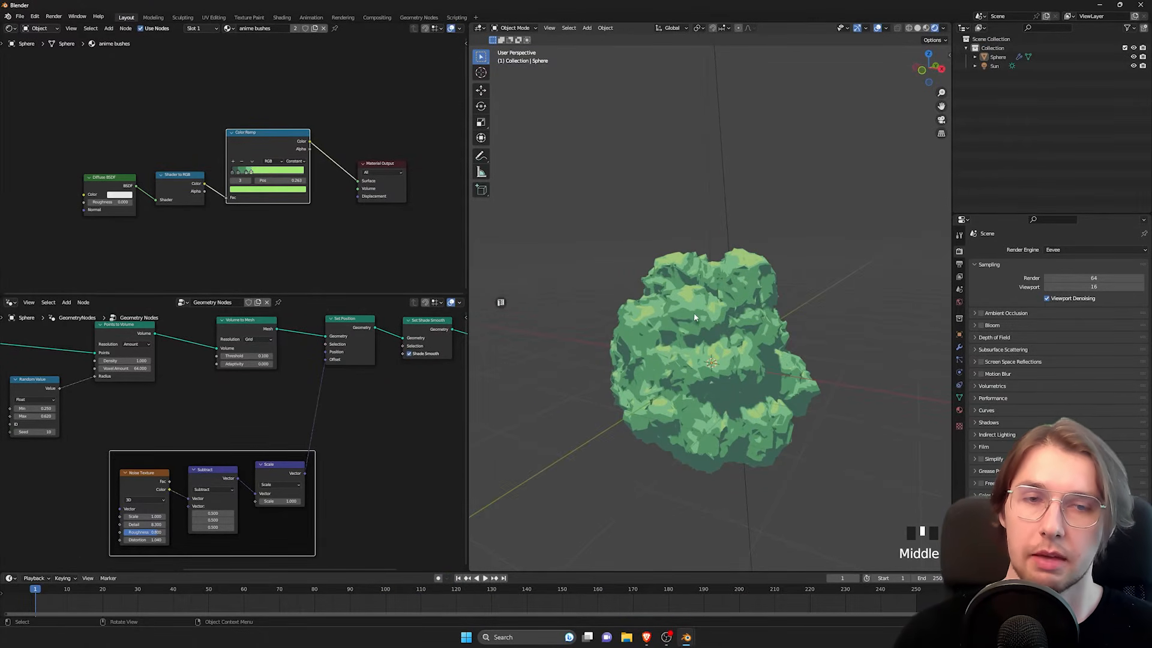
{"action": "middle_click_drag", "start_coordinate": [653, 336], "coordinate": [663, 352]}
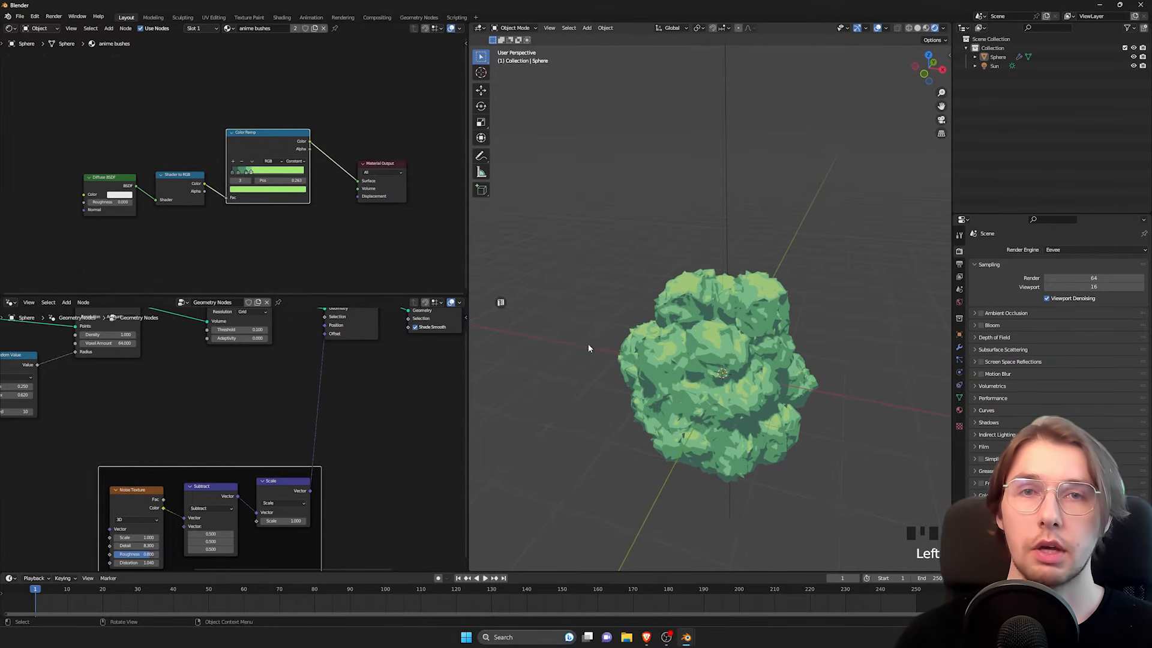
{"action": "middle_click_drag", "start_coordinate": [728, 350], "coordinate": [684, 354]}
{"action": "scroll", "coordinate": [682, 344], "scroll_direction": "up", "scroll_amount": 1}
Step: Move the Set Position node after Volume to Mesh lower to make room around its inputs
{"action": "middle_click_drag", "start_coordinate": [273, 391], "coordinate": [273, 398]}
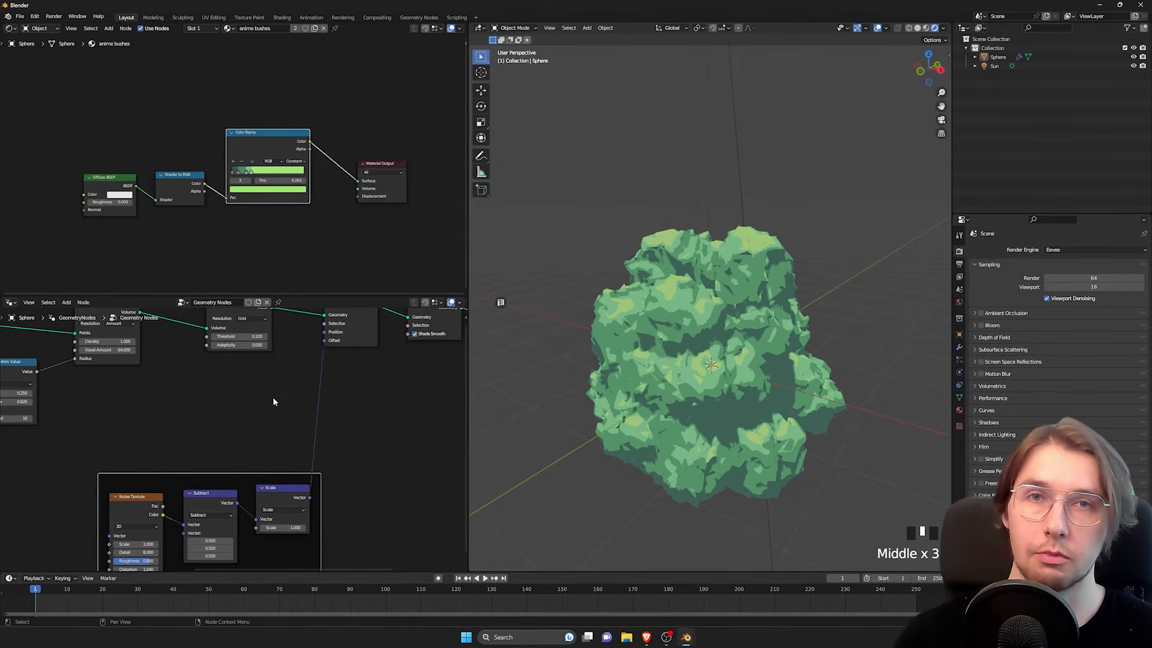
{"action": "scroll", "coordinate": [282, 398], "scroll_direction": "down", "scroll_amount": 2}
{"action": "middle_click_drag", "start_coordinate": [211, 473], "coordinate": [214, 450]}
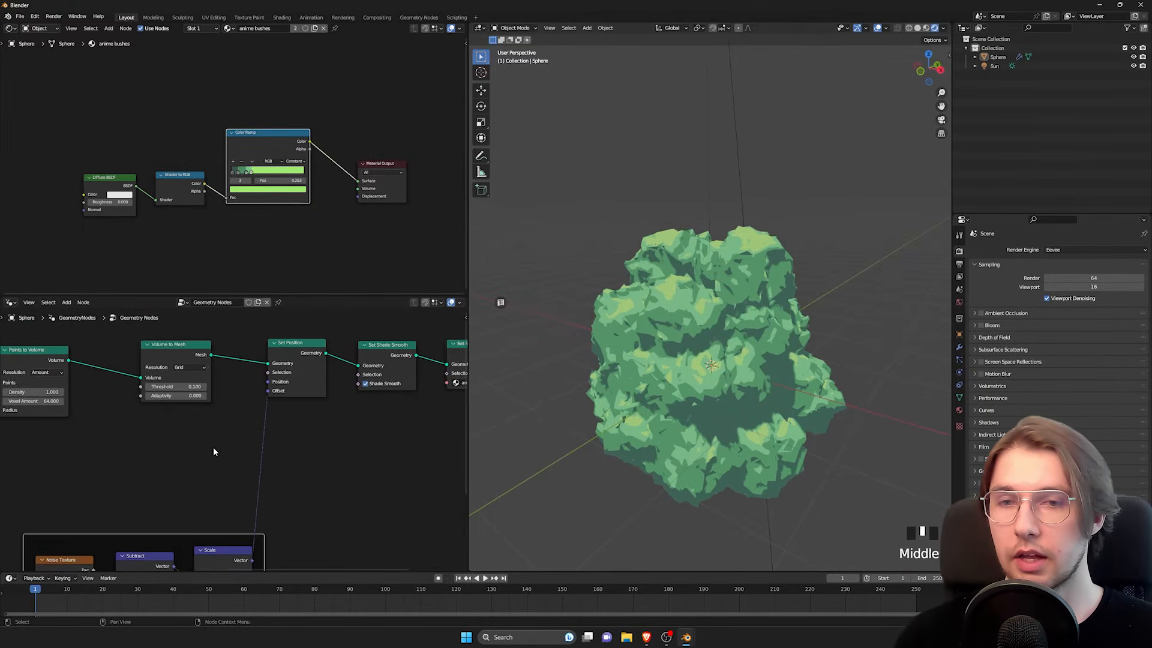
{"action": "scroll", "coordinate": [215, 448], "scroll_direction": "up", "scroll_amount": 2}
{"action": "left_click_drag", "start_coordinate": [303, 332], "coordinate": [298, 410]}
{"action": "scroll", "coordinate": [223, 454], "scroll_direction": "up", "scroll_amount": 3}
{"action": "middle_click_drag", "start_coordinate": [210, 481], "coordinate": [262, 411]}
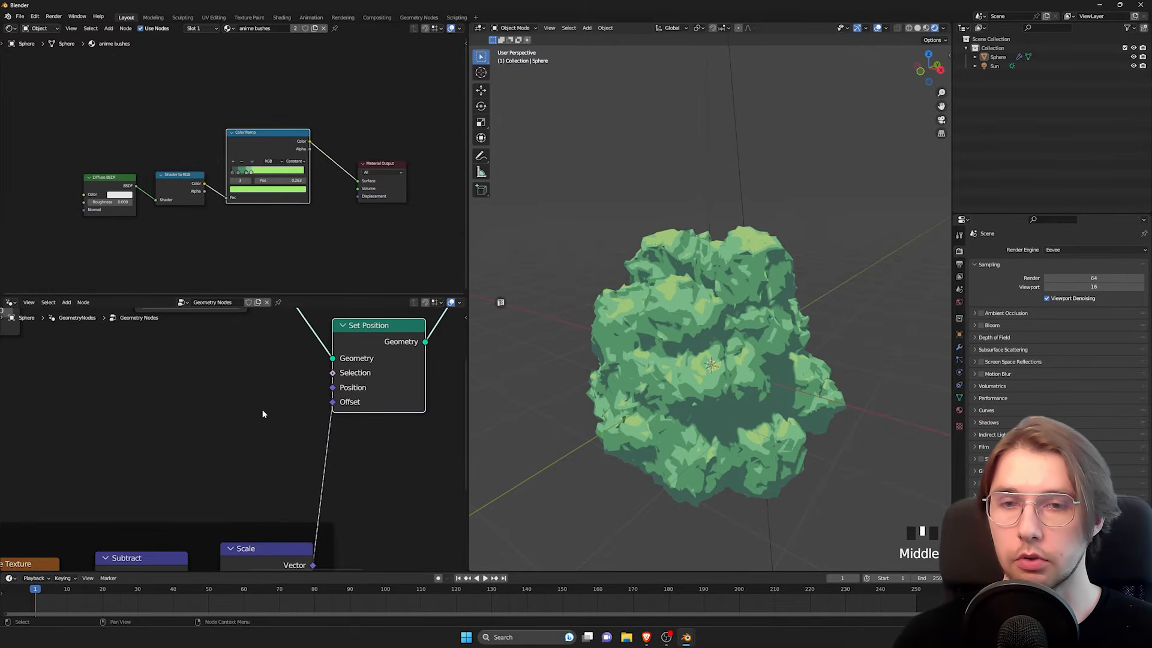
Step: Add a boolean Random Value node feeding the Selection input of the Set Position node after Volume to Mesh
{"action": "left_click_drag", "start_coordinate": [334, 374], "coordinate": [192, 387]}
{"action": "type", "text": "rand"}
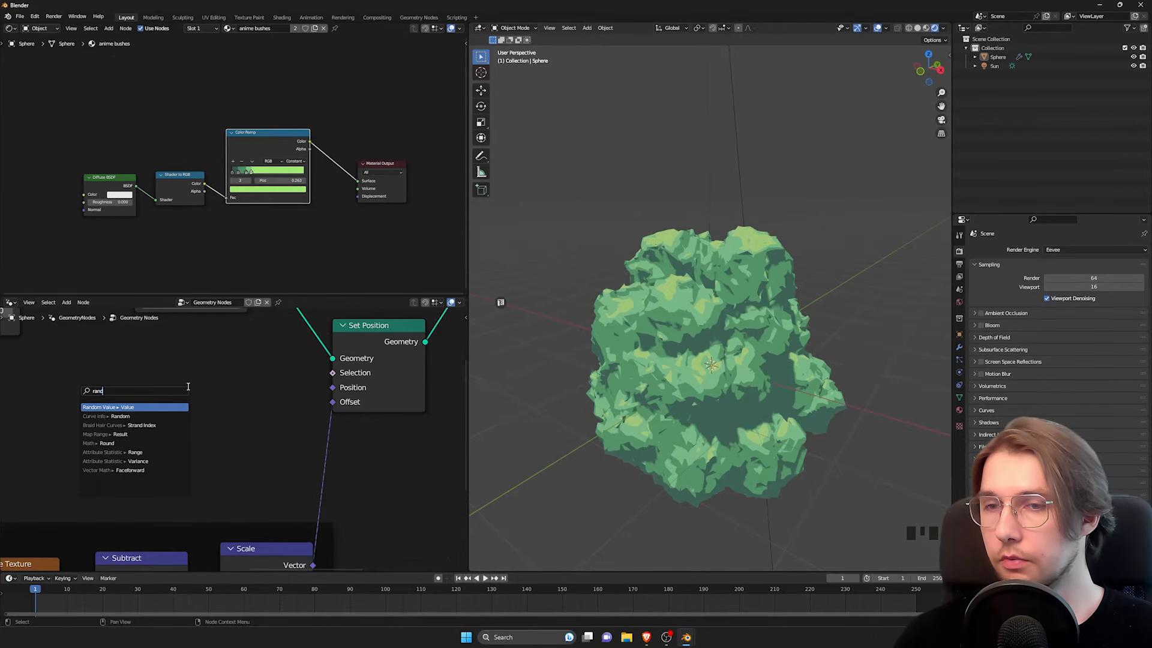
{"action": "key", "text": "Return"}
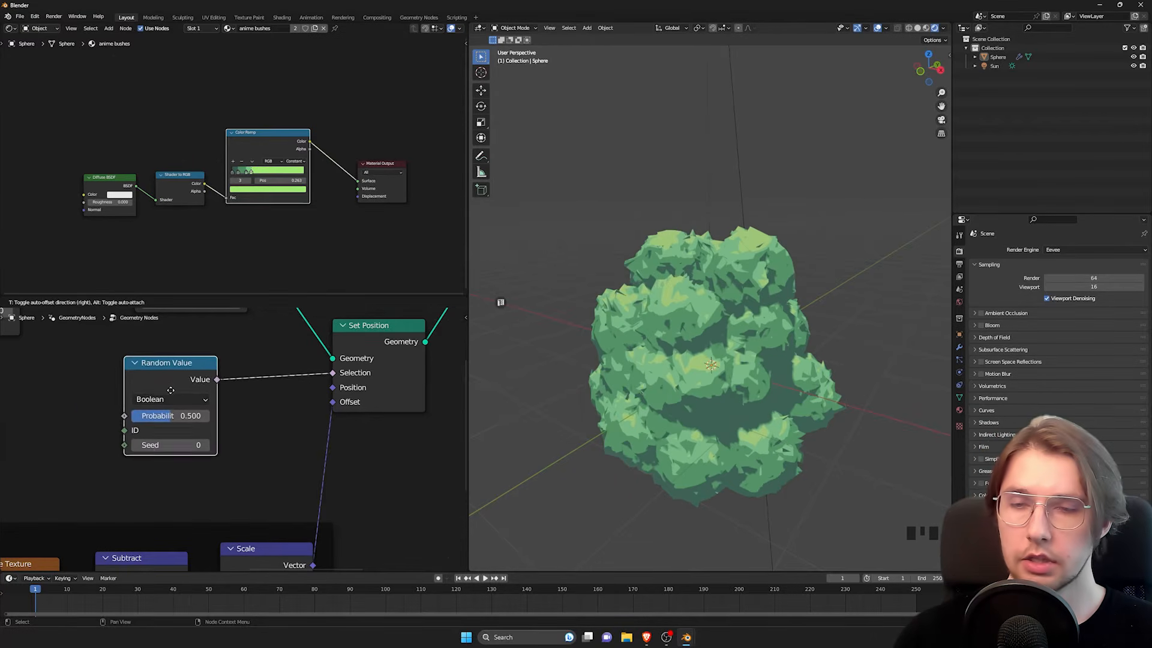
{"action": "left_click", "coordinate": [231, 432]}
{"action": "middle_click_drag", "start_coordinate": [231, 432], "coordinate": [285, 438]}
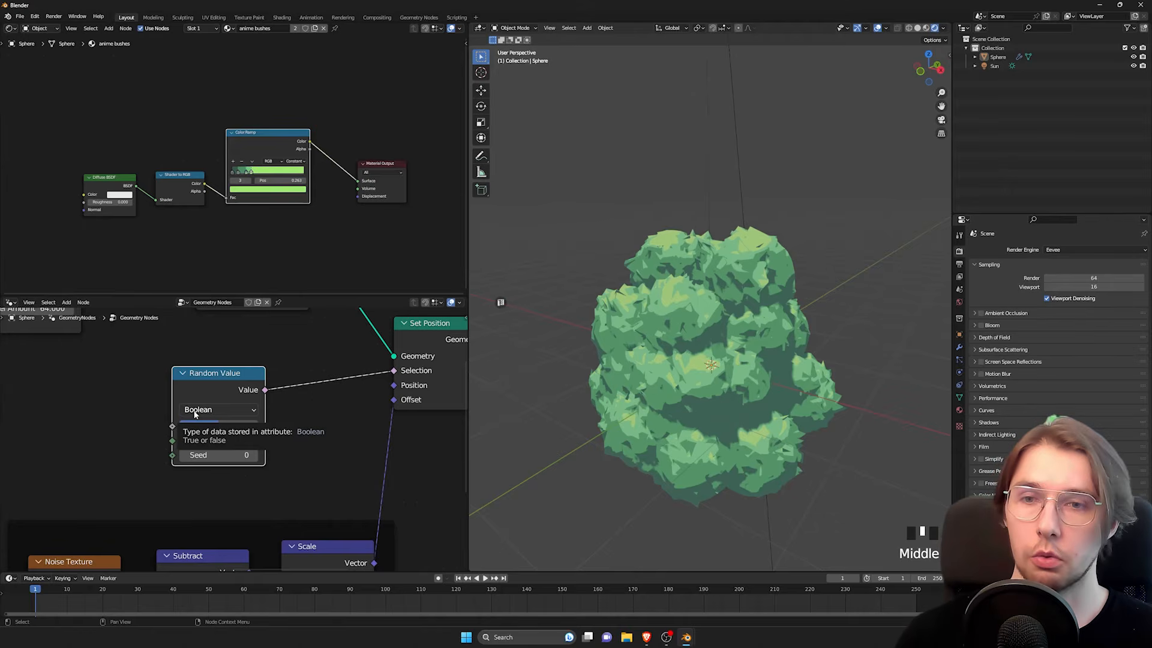
Step: Test the boolean Random Value node's Probability at 1 and finally at 0, and examine the bush
{"action": "left_click_drag", "start_coordinate": [233, 427], "coordinate": [276, 427]}
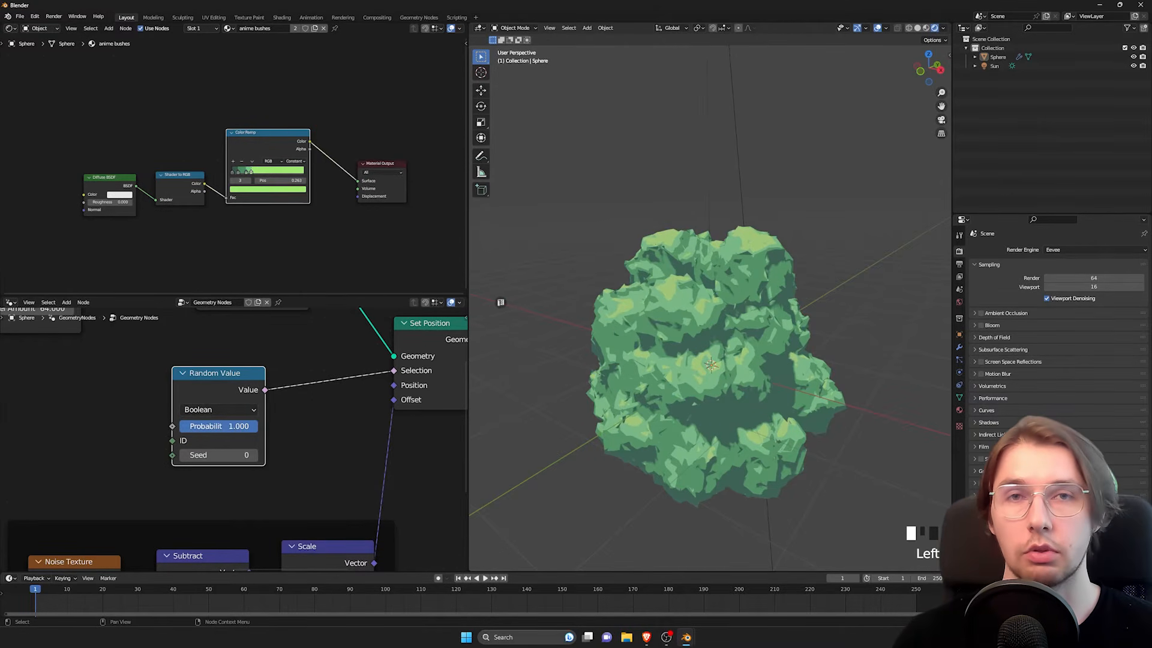
{"action": "middle_click_drag", "start_coordinate": [239, 487], "coordinate": [287, 373]}
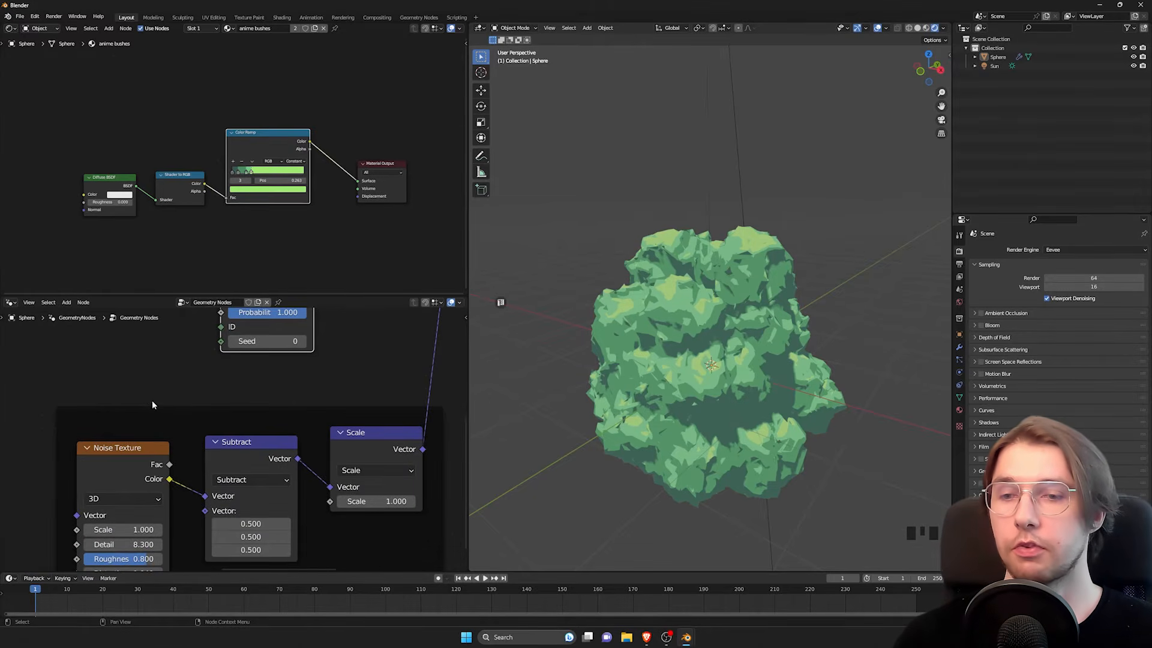
{"action": "middle_click_drag", "start_coordinate": [141, 431], "coordinate": [149, 391]}
{"action": "middle_click_drag", "start_coordinate": [285, 363], "coordinate": [251, 466]}
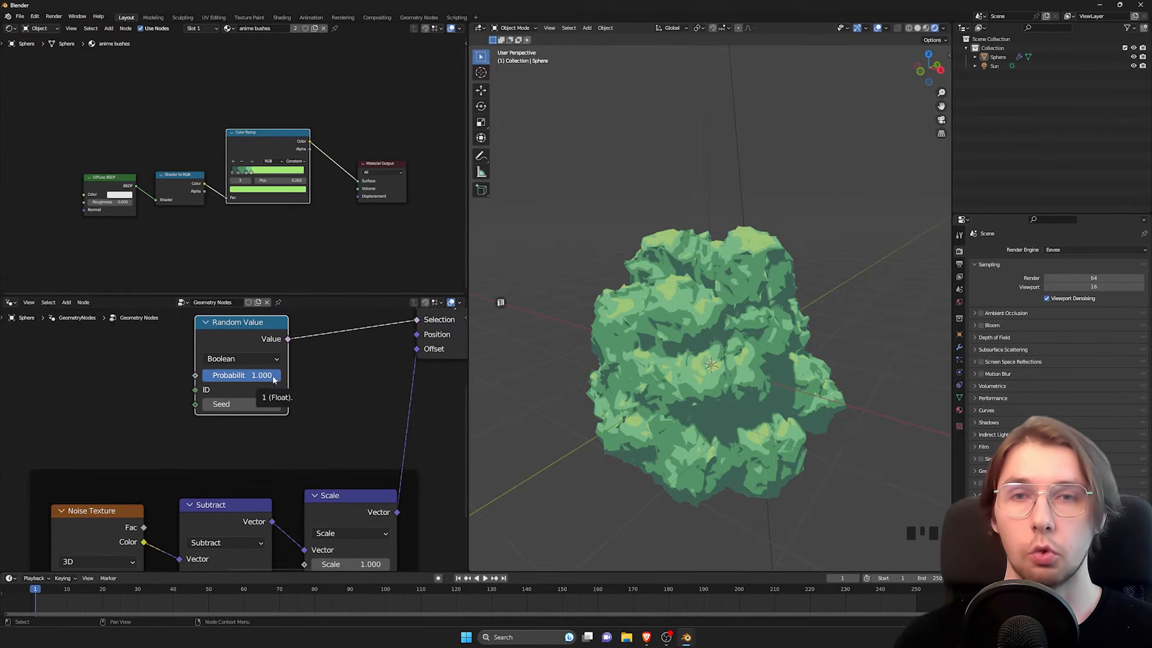
{"action": "left_click_drag", "start_coordinate": [255, 381], "coordinate": [177, 378]}
{"action": "mouse_move", "coordinate": [753, 347]}
{"action": "middle_mouse_down"}
{"action": "mouse_move", "coordinate": [640, 354]}
{"action": "mouse_move", "coordinate": [750, 330]}
{"action": "middle_mouse_up"}
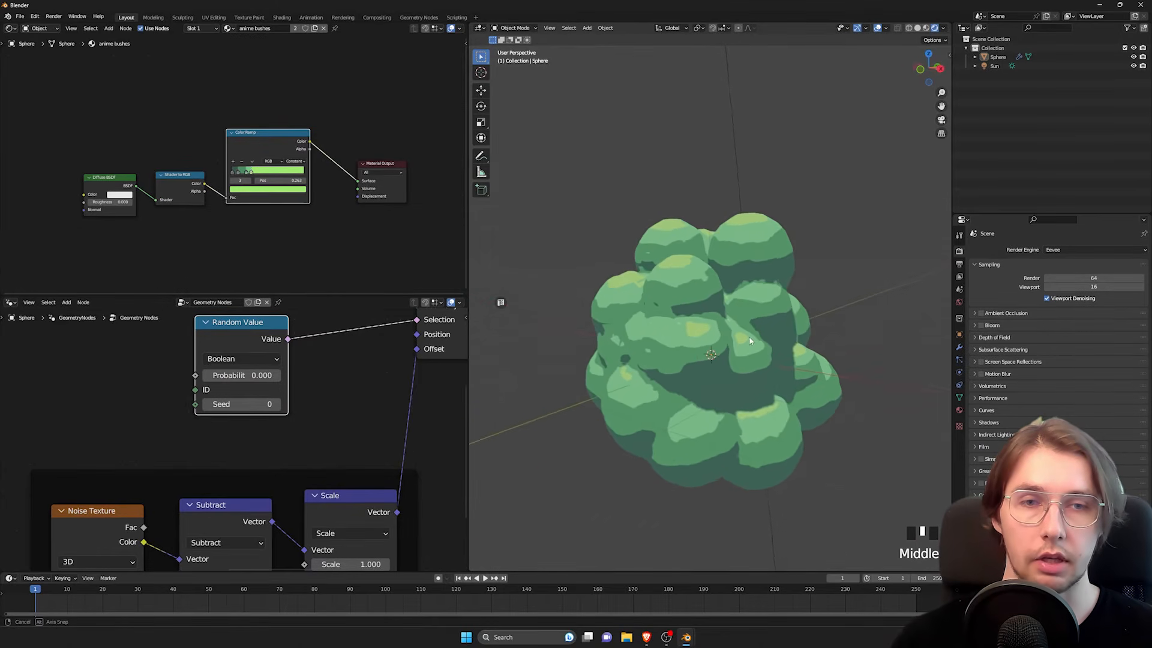
Step: Set the boolean Random Value node's Probability to 0.292 and examine the bush from several angles
{"action": "left_click_drag", "start_coordinate": [225, 378], "coordinate": [248, 378]}
{"action": "middle_click_drag", "start_coordinate": [688, 289], "coordinate": [712, 289]}
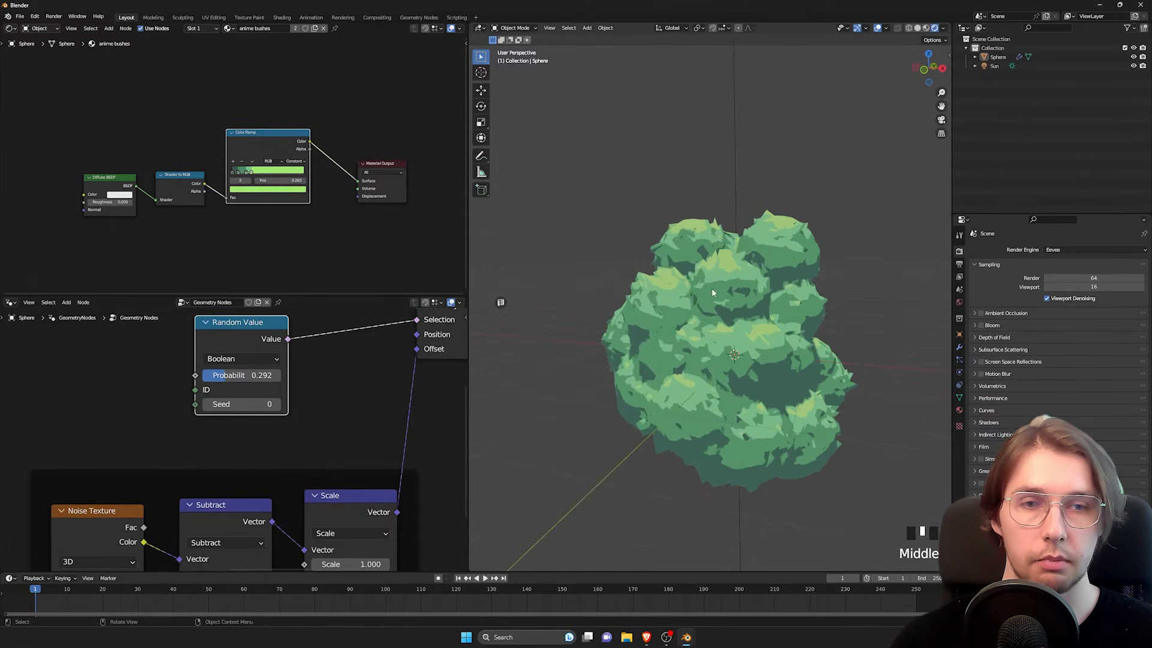
{"action": "middle_click_drag", "start_coordinate": [758, 350], "coordinate": [695, 337]}
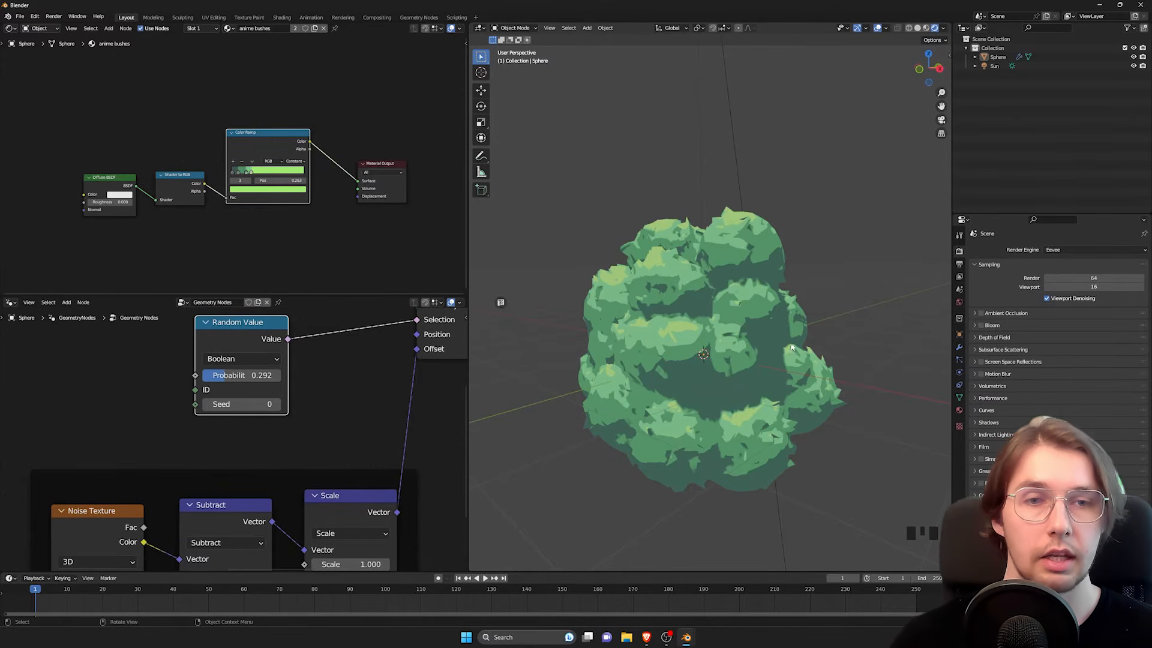
Step: Adjust the Scale of the Noise Texture node that displaces the randomly selected mesh points
{"action": "scroll", "coordinate": [189, 416], "scroll_direction": "down", "scroll_amount": 3}
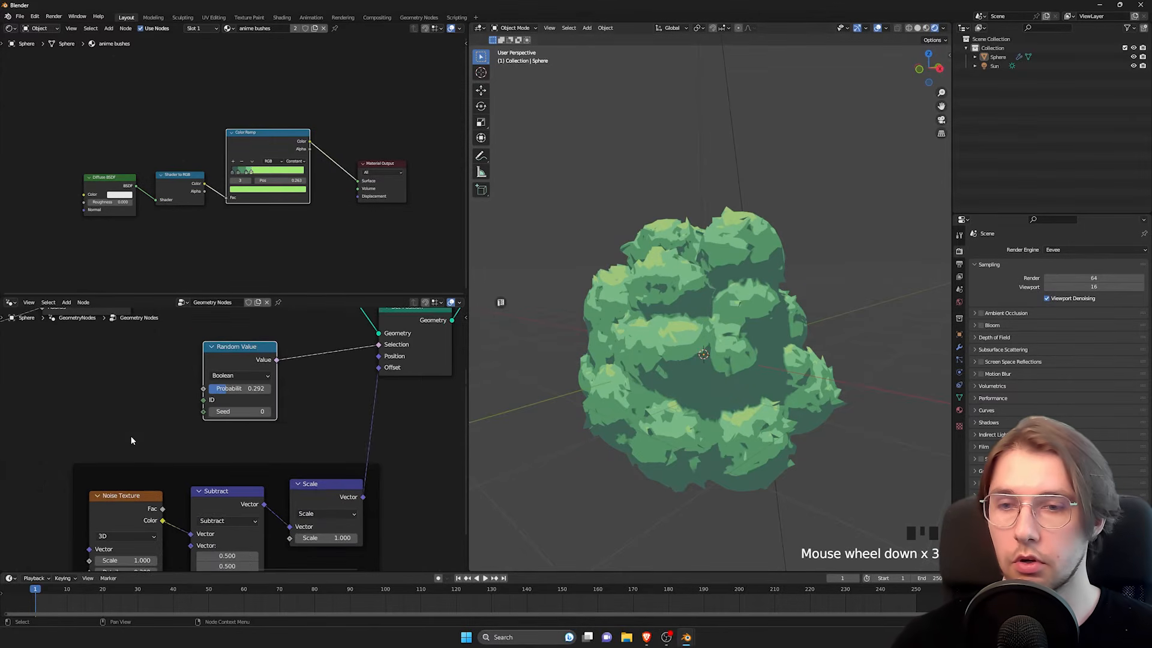
{"action": "middle_click_drag", "start_coordinate": [57, 540], "coordinate": [74, 466]}
{"action": "scroll", "coordinate": [48, 500], "scroll_direction": "up", "scroll_amount": 7}
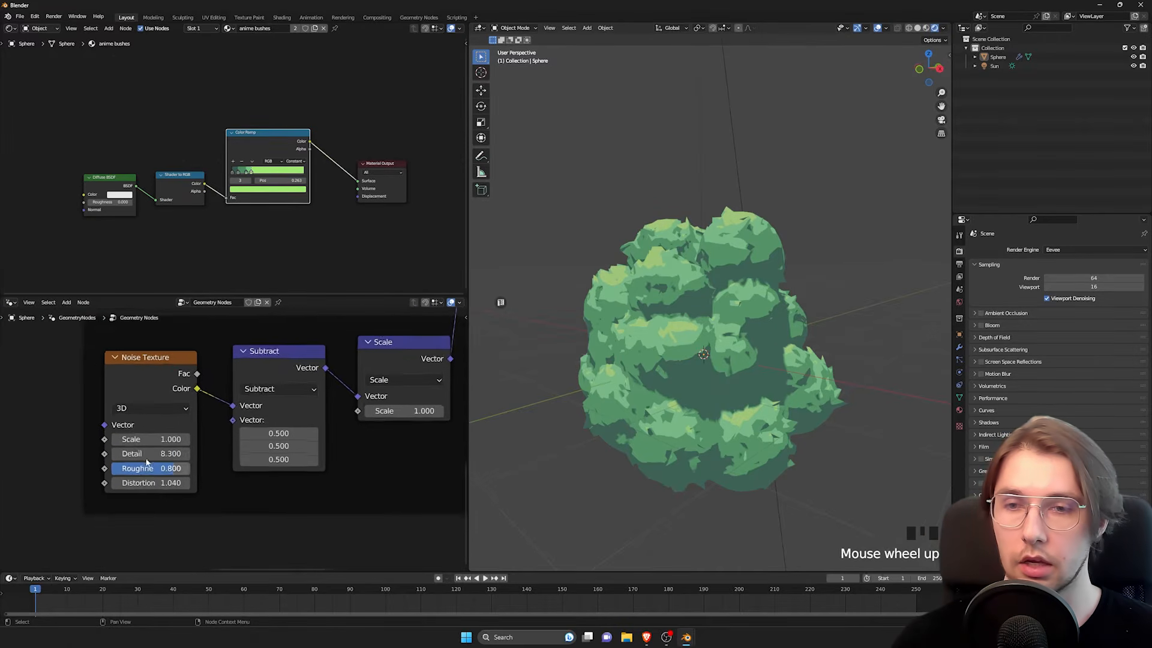
{"action": "left_click_drag", "start_coordinate": [144, 438], "coordinate": [180, 439]}
{"action": "scroll", "coordinate": [180, 439], "scroll_direction": "down", "scroll_amount": 5}
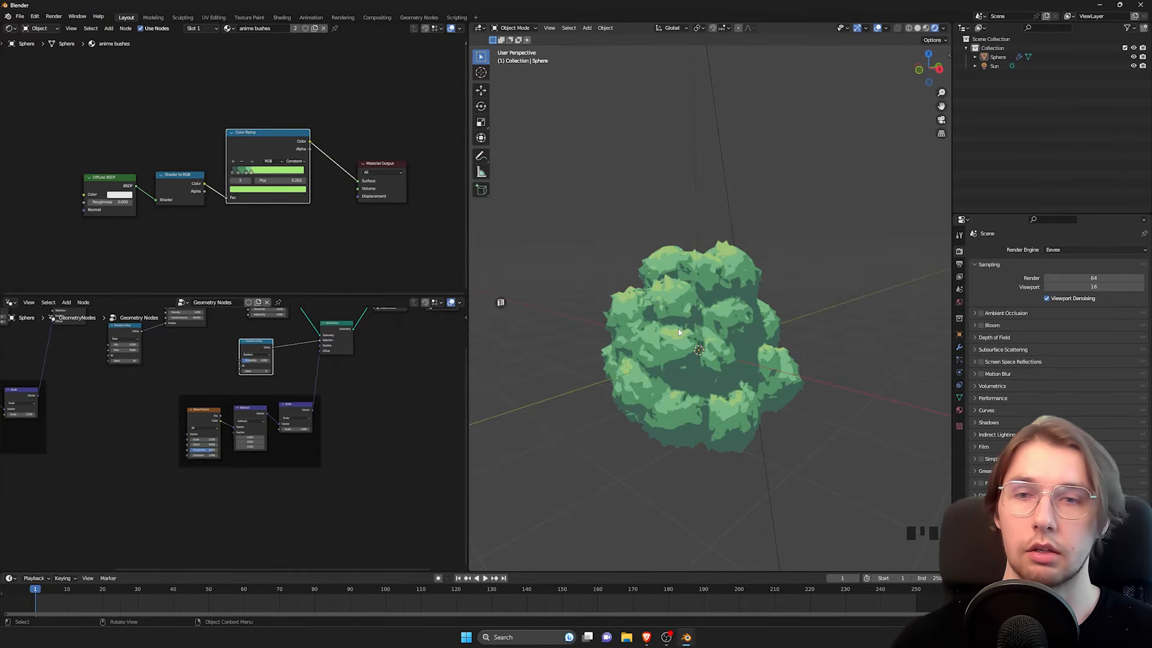
Step: Turn off the Geometry Nodes modifier's display in Edit Mode for the bush sphere and start editing its mesh
{"action": "scroll", "coordinate": [150, 383], "scroll_direction": "up", "scroll_amount": 5}
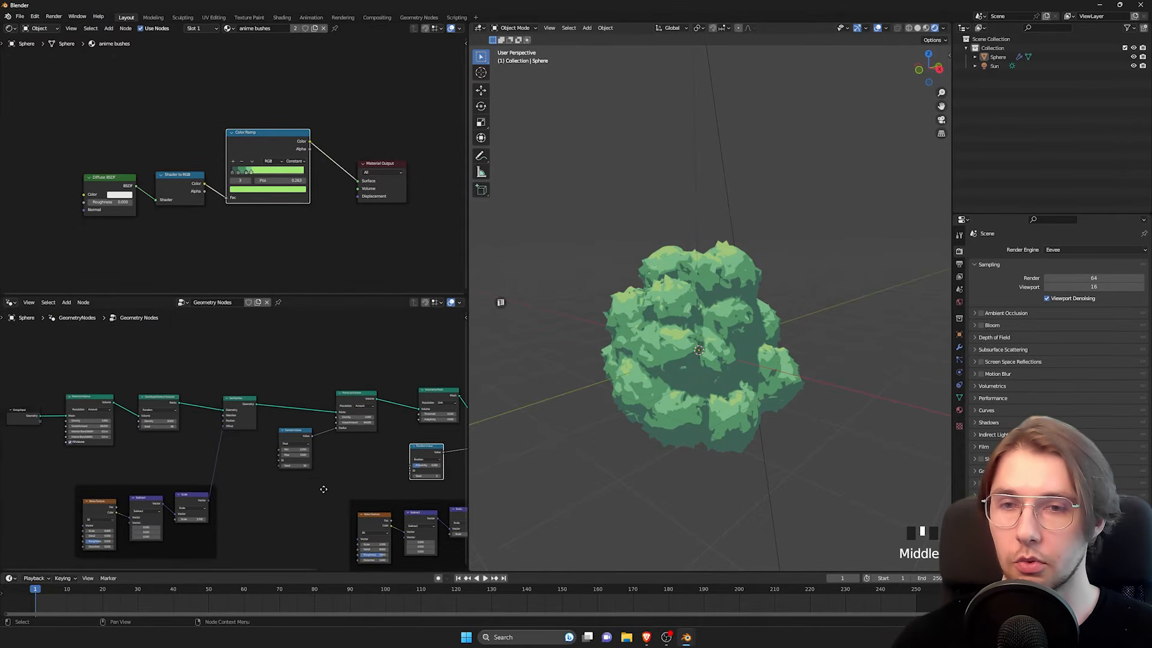
{"action": "middle_click_drag", "start_coordinate": [116, 462], "coordinate": [215, 462]}
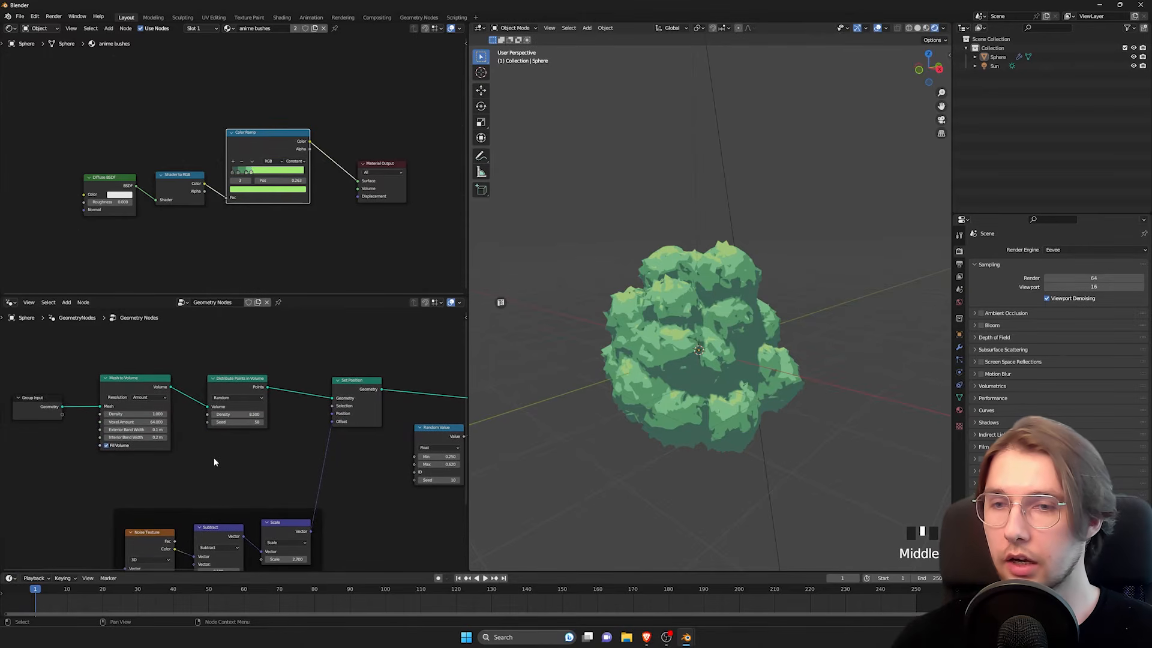
{"action": "middle_click_drag", "start_coordinate": [366, 433], "coordinate": [261, 414]}
{"action": "scroll", "coordinate": [193, 380], "scroll_direction": "up", "scroll_amount": 5}
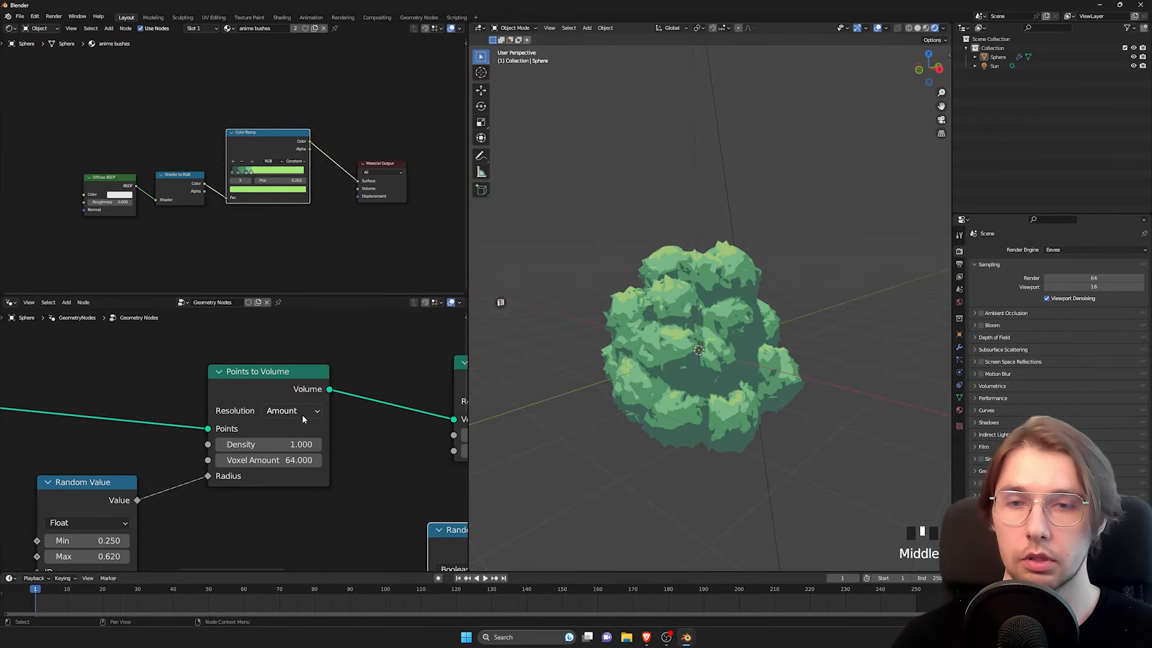
{"action": "left_click", "coordinate": [704, 316]}
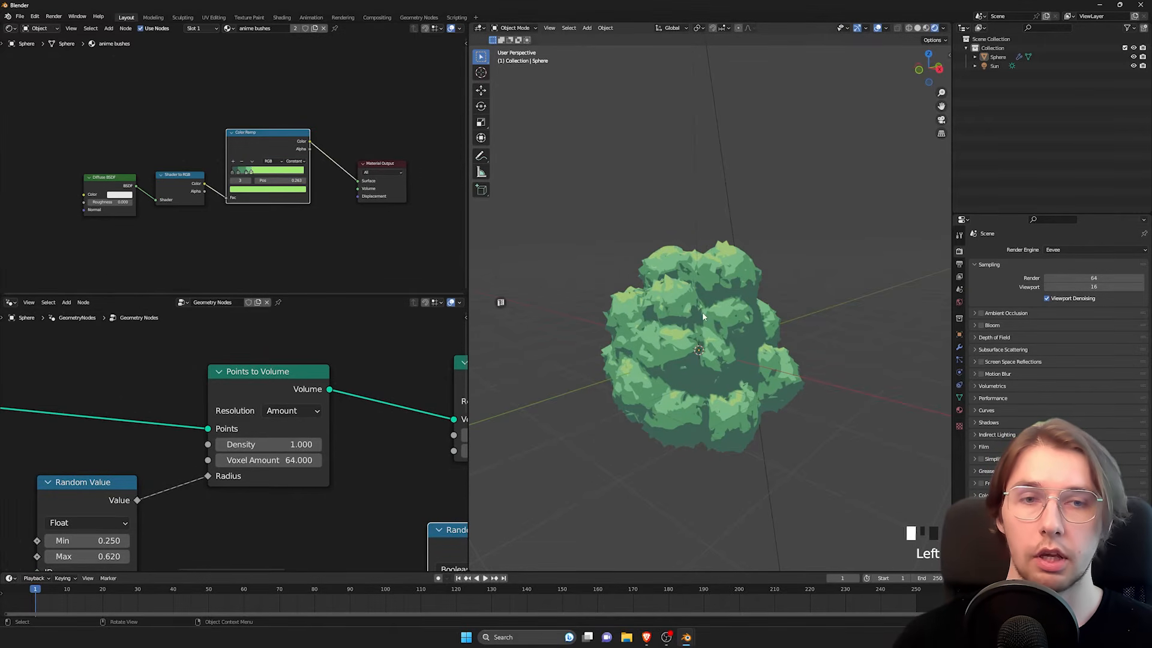
{"action": "middle_click_drag", "start_coordinate": [704, 316], "coordinate": [714, 372], "text": "shift"}
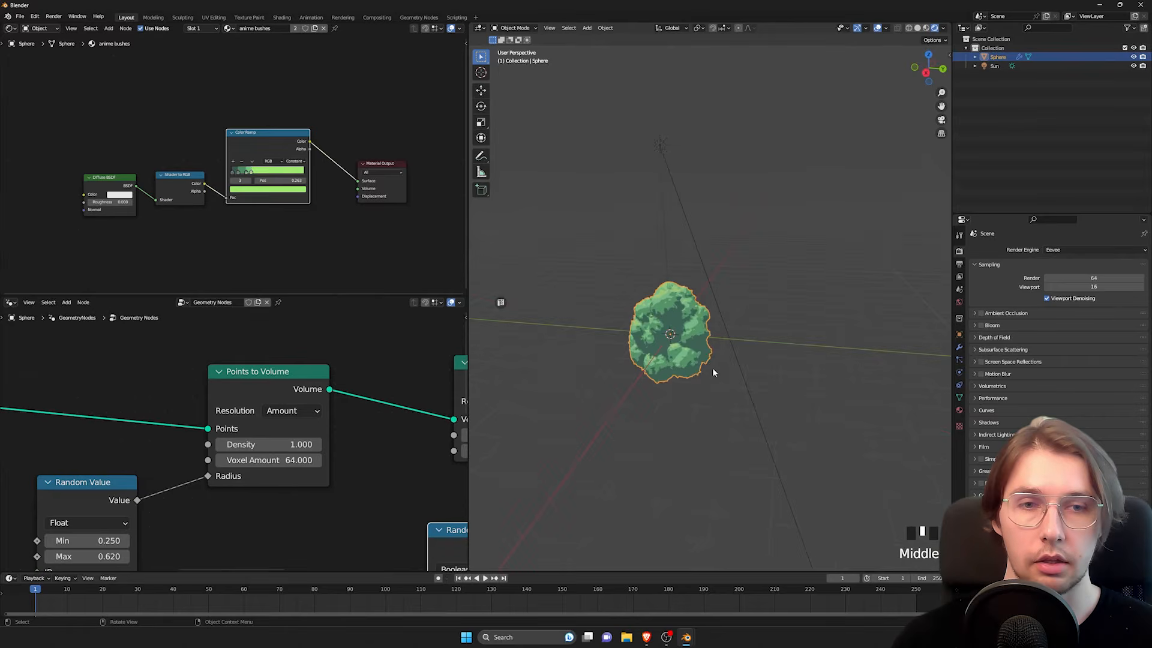
{"action": "key", "text": "Tab"}
{"action": "key", "text": "Tab"}
{"action": "left_click", "coordinate": [959, 347]}
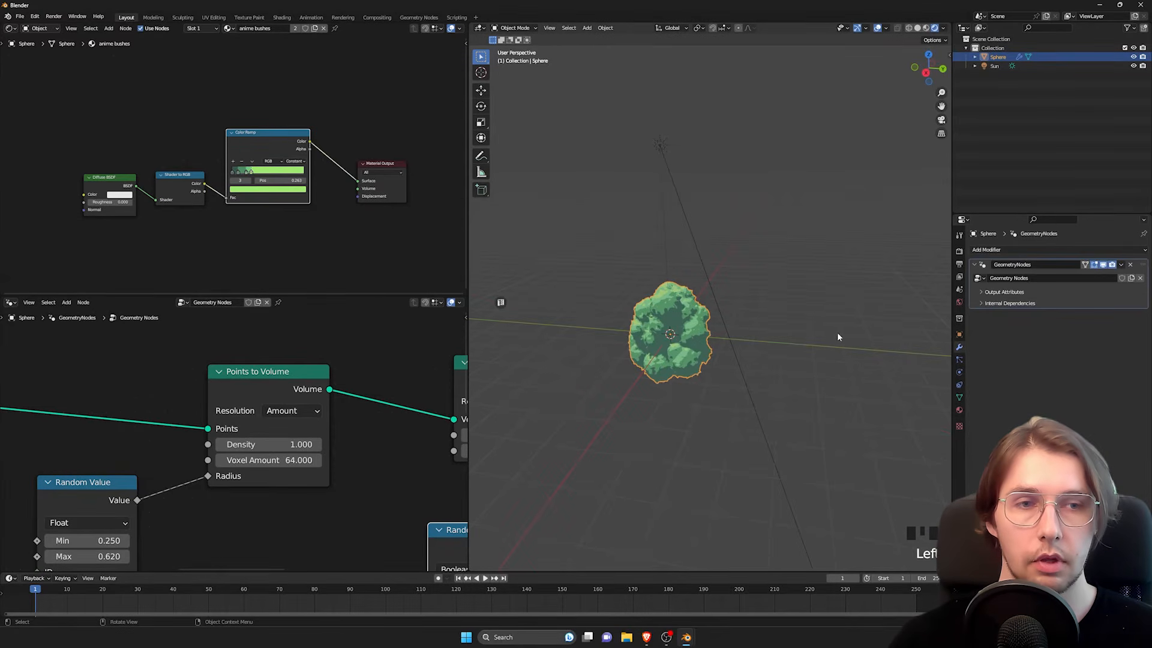
{"action": "left_click", "coordinate": [1094, 269]}
{"action": "key", "text": "Tab"}
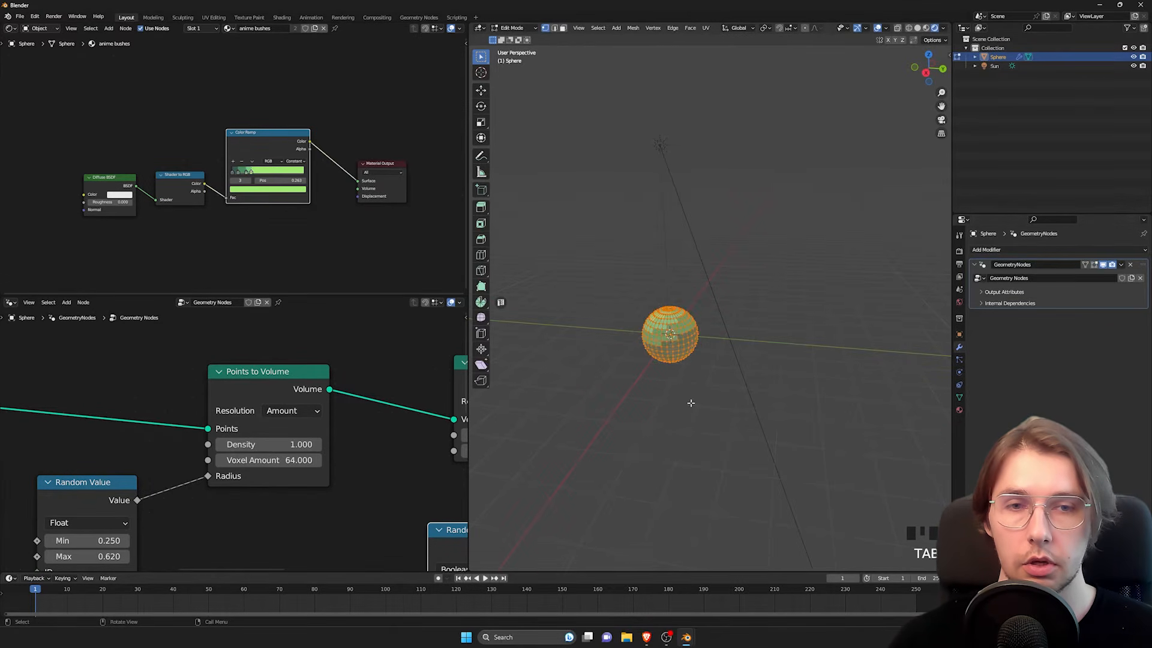
Step: Select one half of the sphere's mesh, move it far along the Y axis to stretch the sphere, and return to Object Mode
{"action": "middle_click_drag", "start_coordinate": [690, 402], "coordinate": [735, 357], "text": "shift"}
{"action": "left_click_drag", "start_coordinate": [742, 315], "coordinate": [684, 374]}
{"action": "scroll", "coordinate": [720, 375], "scroll_direction": "down", "scroll_amount": 3}
{"action": "middle_click_drag", "start_coordinate": [726, 381], "coordinate": [651, 381], "text": "shift"}
{"action": "scroll", "coordinate": [655, 375], "scroll_direction": "down", "scroll_amount": 3}
{"action": "key", "text": "g"}
{"action": "key", "text": "y"}
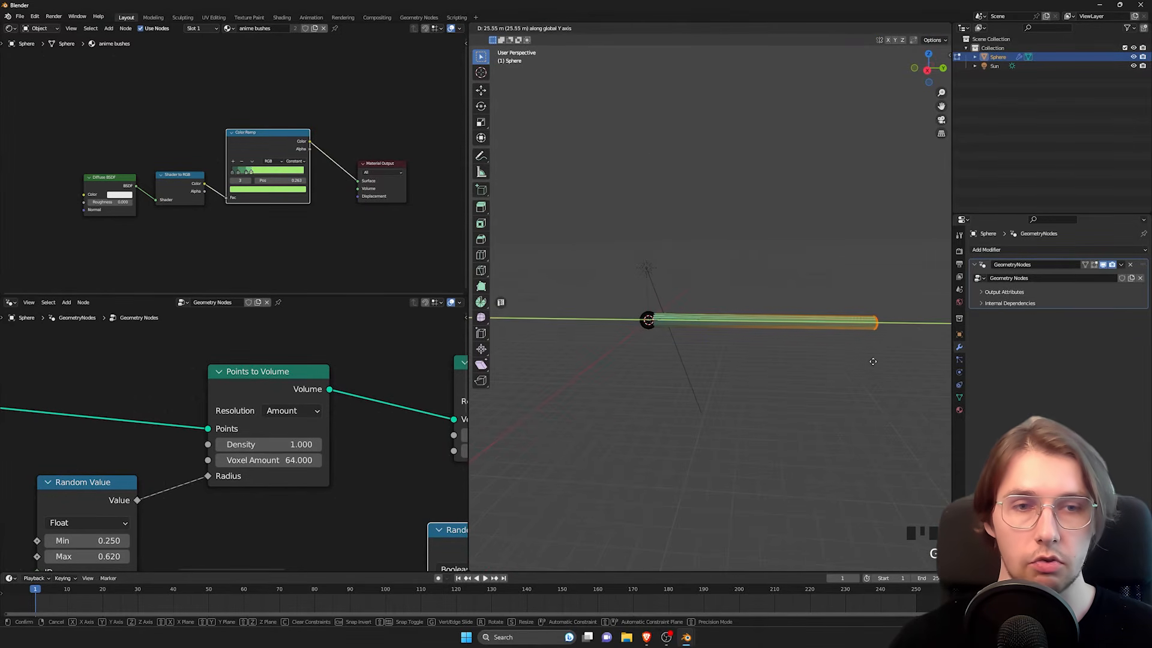
{"action": "left_click", "coordinate": [945, 361]}
{"action": "middle_click_drag", "start_coordinate": [815, 368], "coordinate": [803, 381], "text": "shift"}
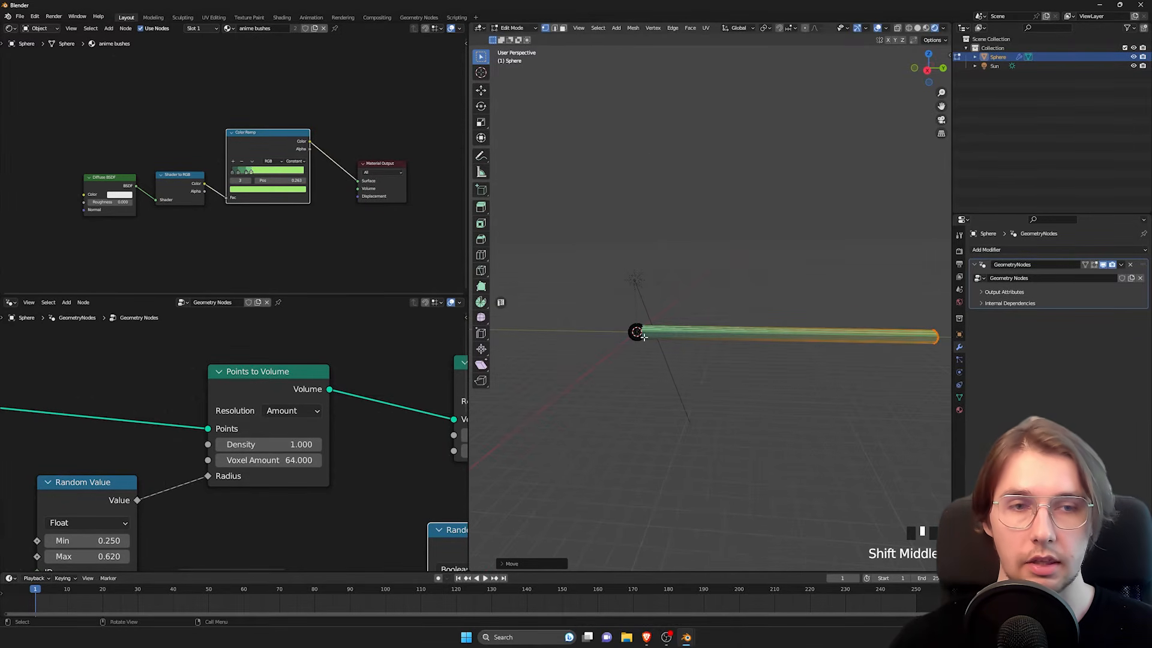
{"action": "key", "text": "Tab"}
Step: Examine how the stretched bush is generated, comparing it with its underlying mesh in Edit Mode
{"action": "scroll", "coordinate": [648, 352], "scroll_direction": "up", "scroll_amount": 3}
{"action": "middle_click_drag", "start_coordinate": [651, 354], "coordinate": [742, 360]}
{"action": "scroll", "coordinate": [654, 378], "scroll_direction": "up", "scroll_amount": 3}
{"action": "mouse_move", "coordinate": [741, 360]}
{"action": "middle_mouse_down", "text": "shift"}
{"action": "mouse_move", "coordinate": [773, 367]}
{"action": "mouse_move", "coordinate": [793, 358]}
{"action": "mouse_move", "coordinate": [715, 365]}
{"action": "mouse_move", "coordinate": [772, 354]}
{"action": "mouse_move", "coordinate": [744, 372]}
{"action": "middle_mouse_up", "text": "shift"}
{"action": "scroll", "coordinate": [791, 356], "scroll_direction": "down", "scroll_amount": 3}
{"action": "key", "text": "Tab"}
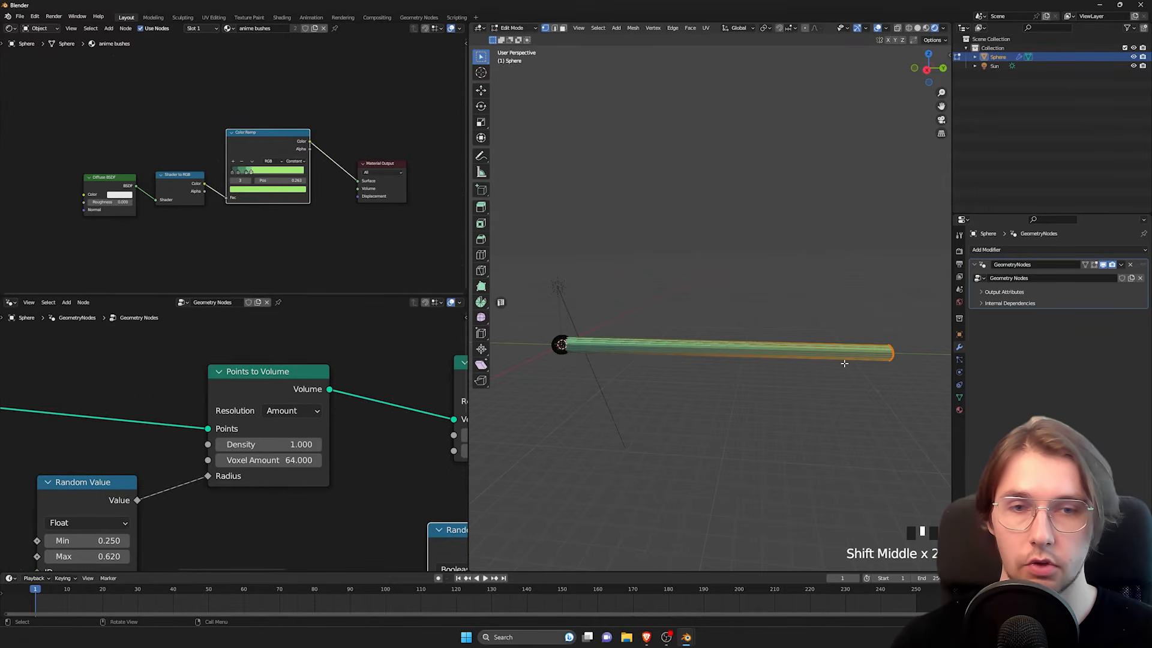
{"action": "key", "text": "Tab"}
{"action": "scroll", "coordinate": [725, 358], "scroll_direction": "up", "scroll_amount": 3}
{"action": "middle_click_drag", "start_coordinate": [725, 358], "coordinate": [676, 340]}
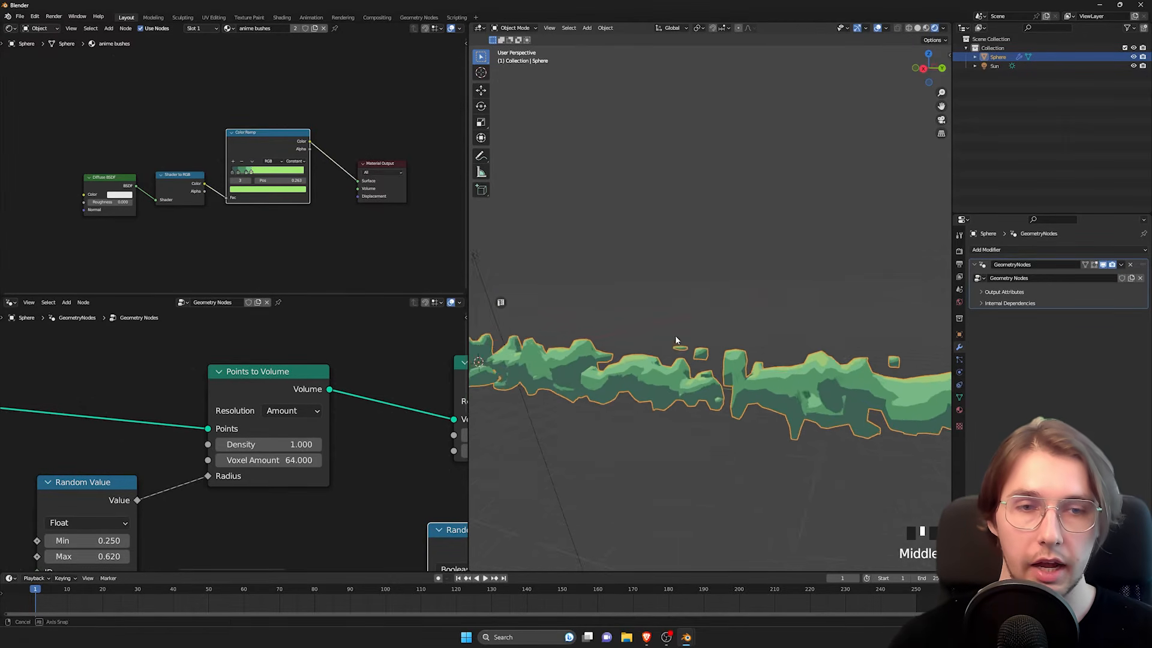
{"action": "scroll", "coordinate": [625, 405], "scroll_direction": "up", "scroll_amount": 2}
{"action": "middle_click_drag", "start_coordinate": [626, 404], "coordinate": [678, 359], "text": "shift"}
{"action": "scroll", "coordinate": [678, 363], "scroll_direction": "down", "scroll_amount": 4}
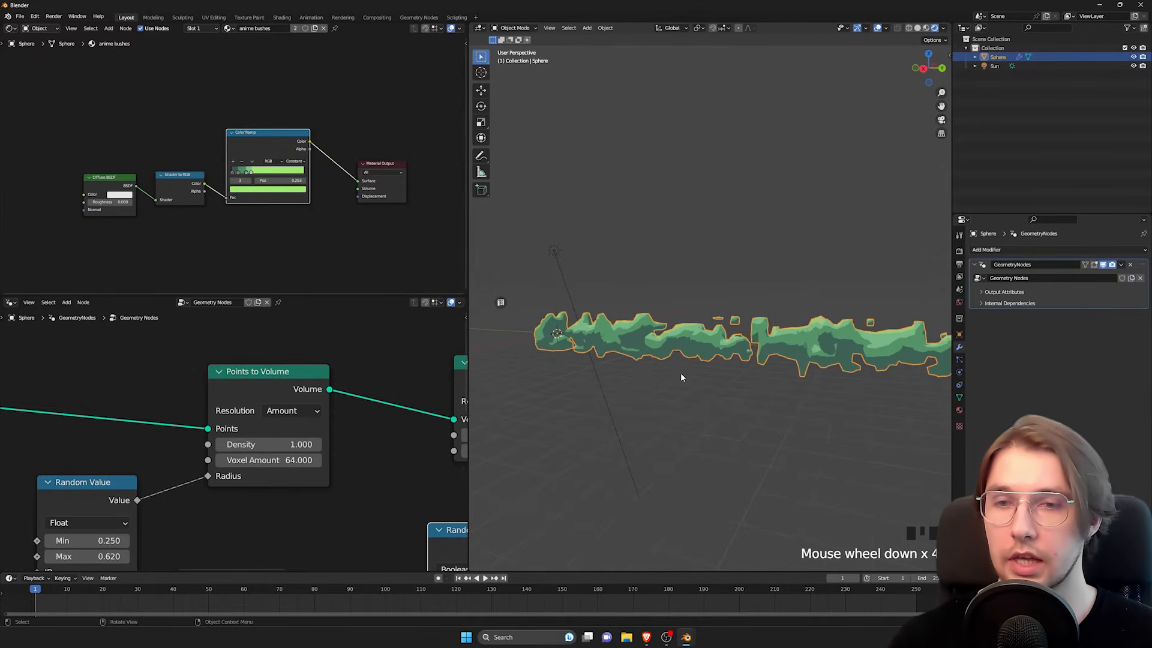
Step: Switch the Points to Volume node's Resolution to Size and set its Voxel Size to 0.05 m
{"action": "mouse_move", "coordinate": [241, 383]}
{"action": "left_mouse_down"}
{"action": "mouse_move", "coordinate": [259, 384]}
{"action": "mouse_move", "coordinate": [237, 388]}
{"action": "left_mouse_up"}
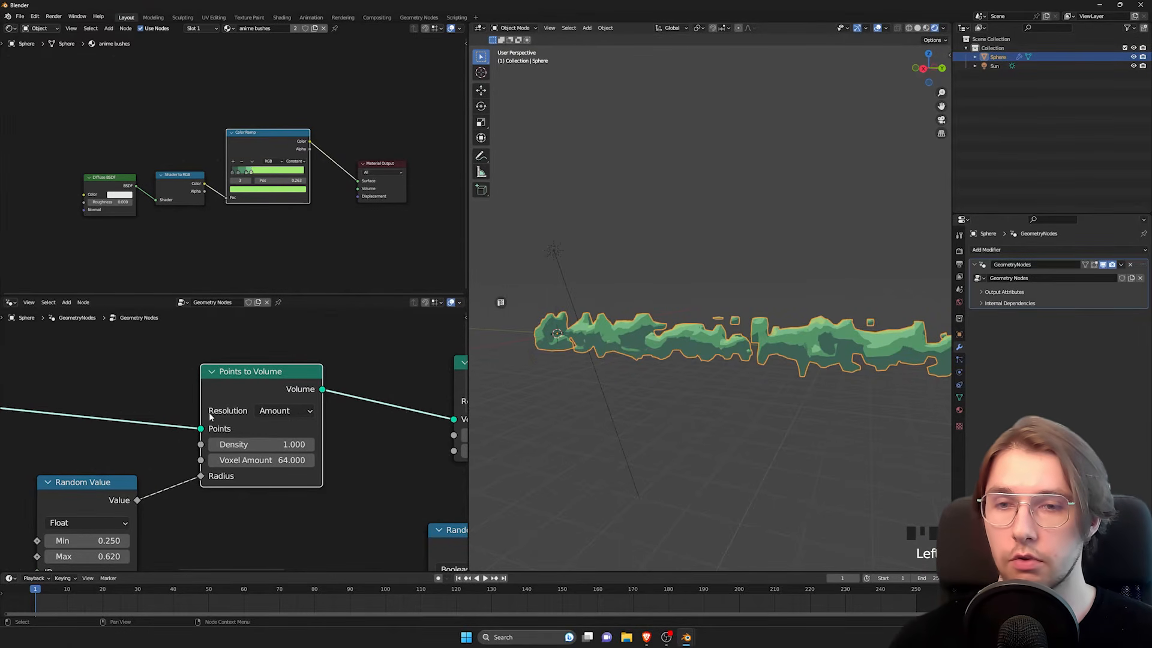
{"action": "left_click", "coordinate": [293, 409]}
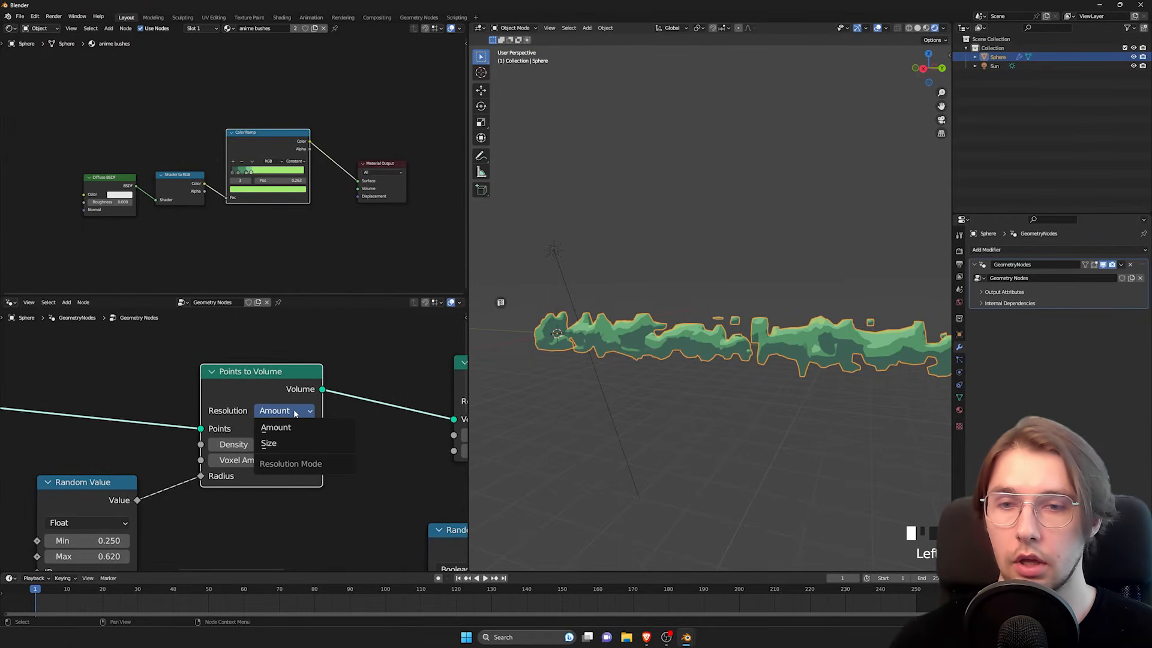
{"action": "left_click", "coordinate": [273, 443]}
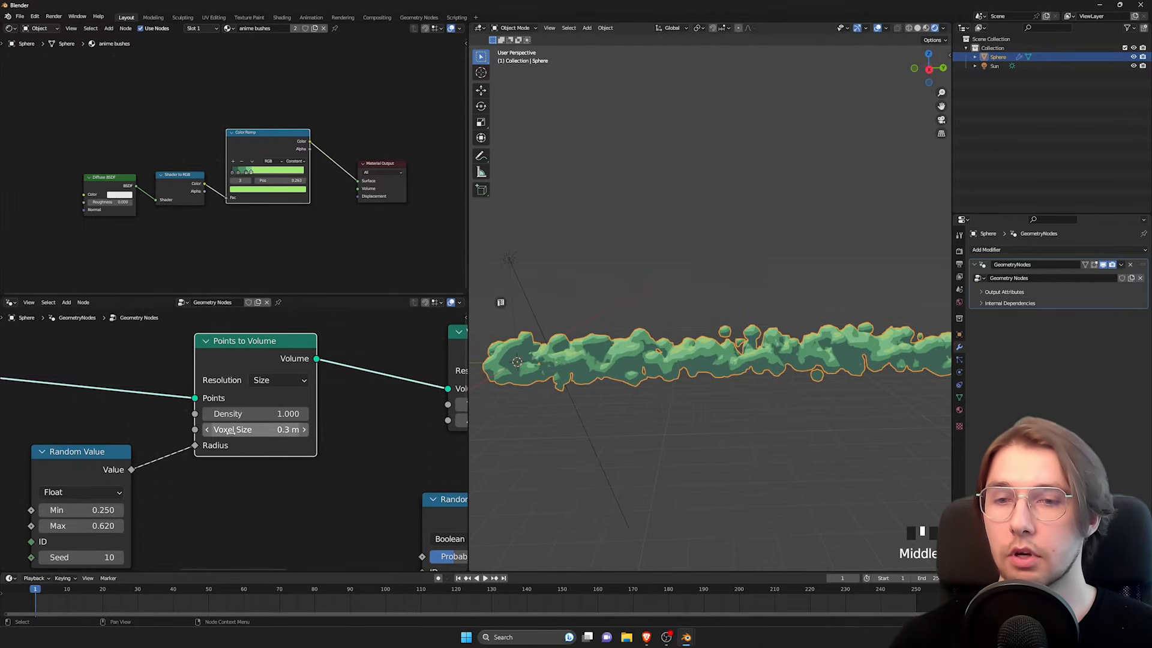
{"action": "left_click", "coordinate": [263, 430]}
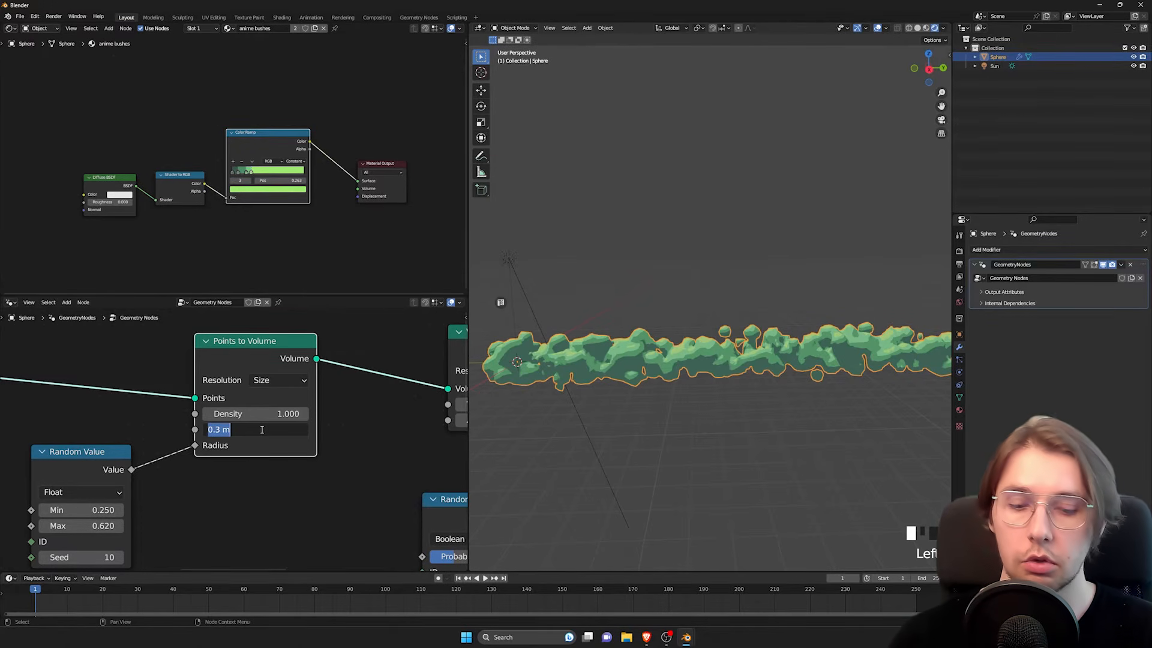
{"action": "type", "text": "0."}
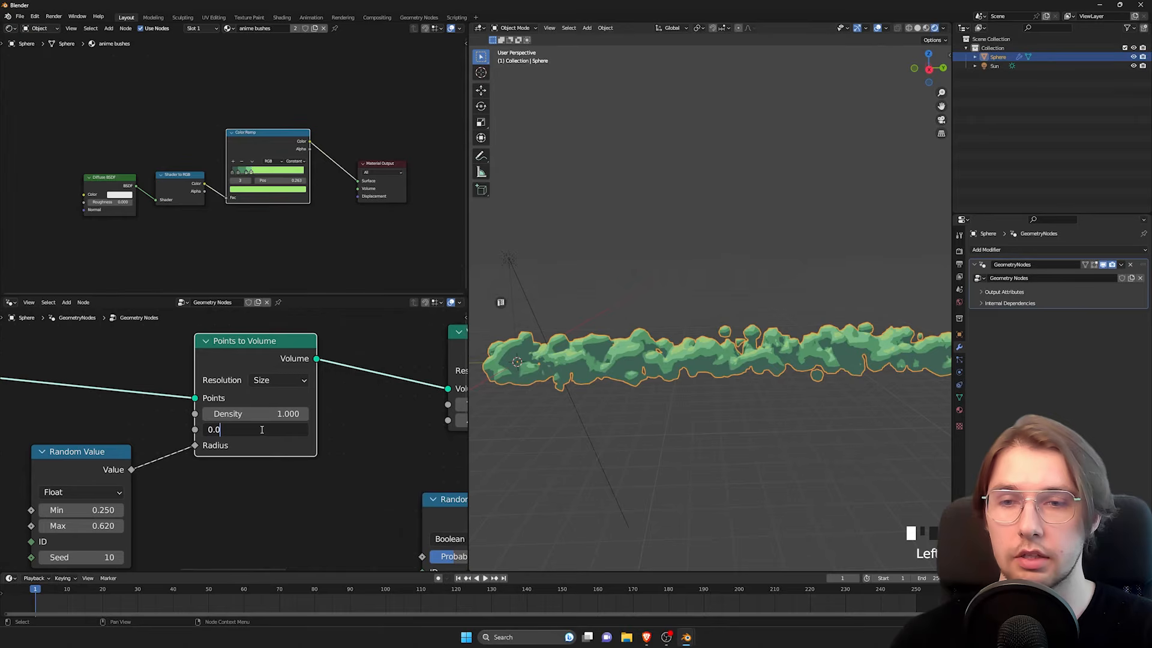
{"action": "type", "text": "05"}
{"action": "key", "text": "Return"}
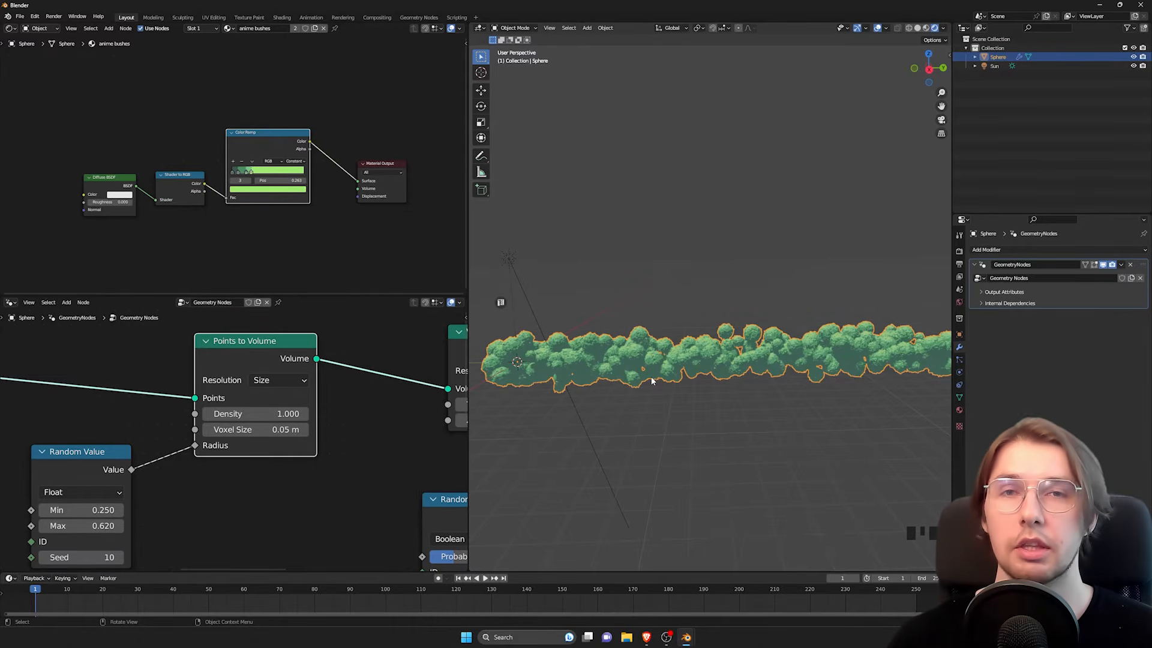
Step: Examine the foliage detail of the stretched bush up close and from a distance
{"action": "scroll", "coordinate": [652, 381], "scroll_direction": "up", "scroll_amount": 3}
{"action": "middle_click_drag", "start_coordinate": [651, 382], "coordinate": [690, 378], "text": "shift"}
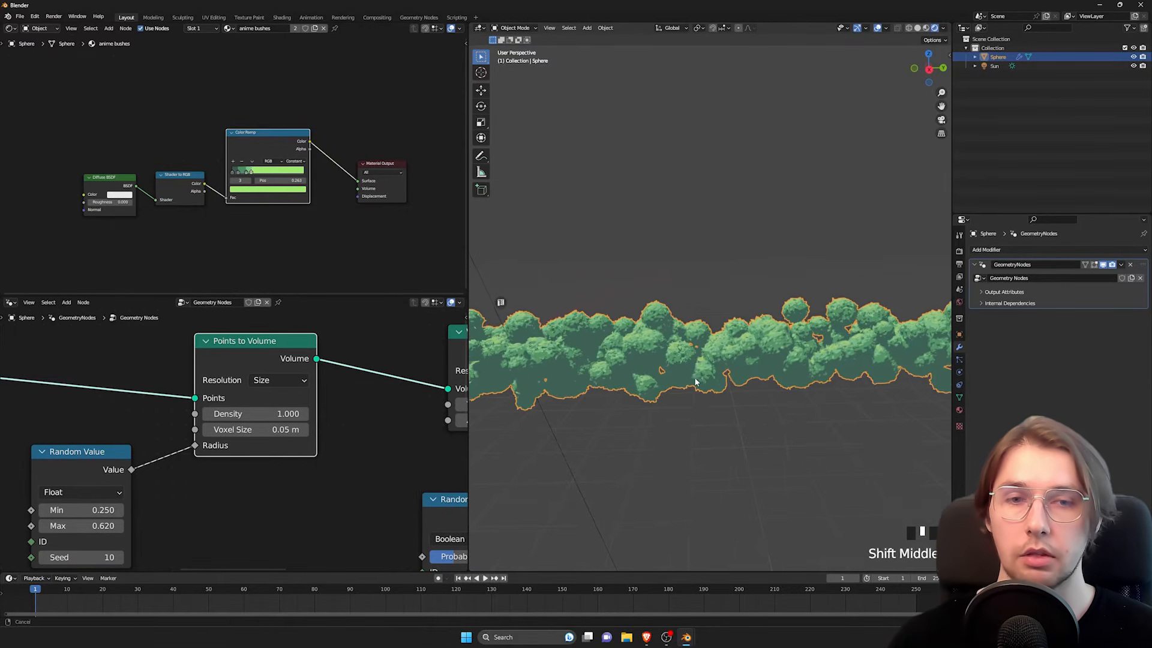
{"action": "scroll", "coordinate": [690, 379], "scroll_direction": "up", "scroll_amount": 2, "text": "shift"}
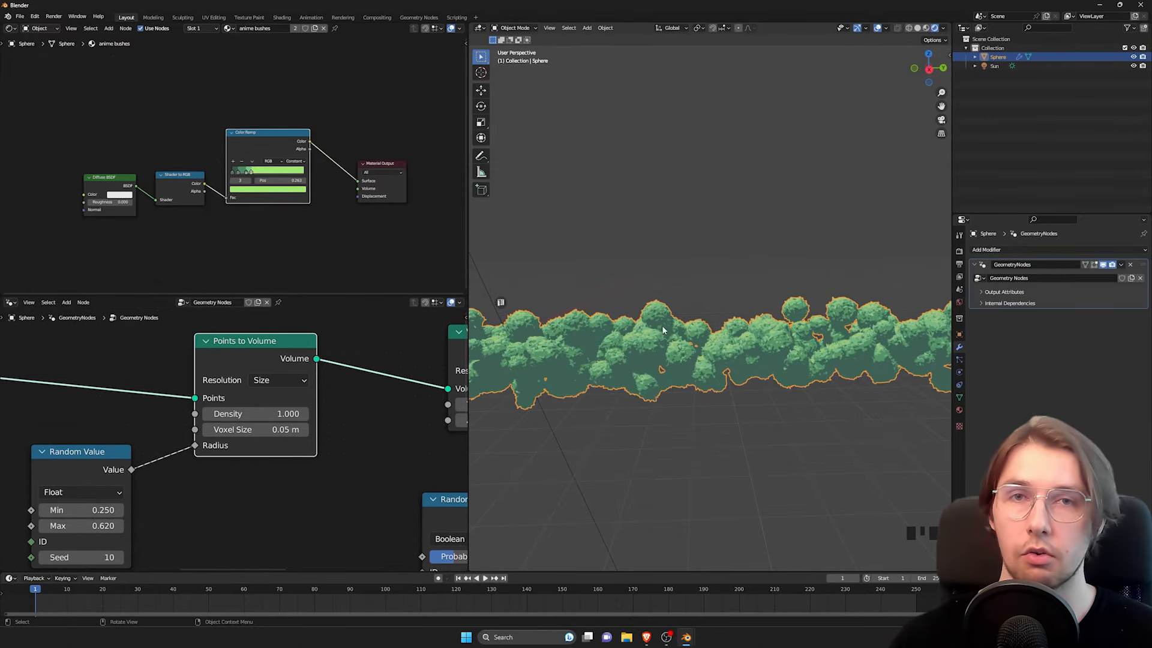
{"action": "middle_click_drag", "start_coordinate": [659, 334], "coordinate": [664, 343]}
{"action": "middle_click_drag", "start_coordinate": [712, 360], "coordinate": [668, 372], "text": "shift"}
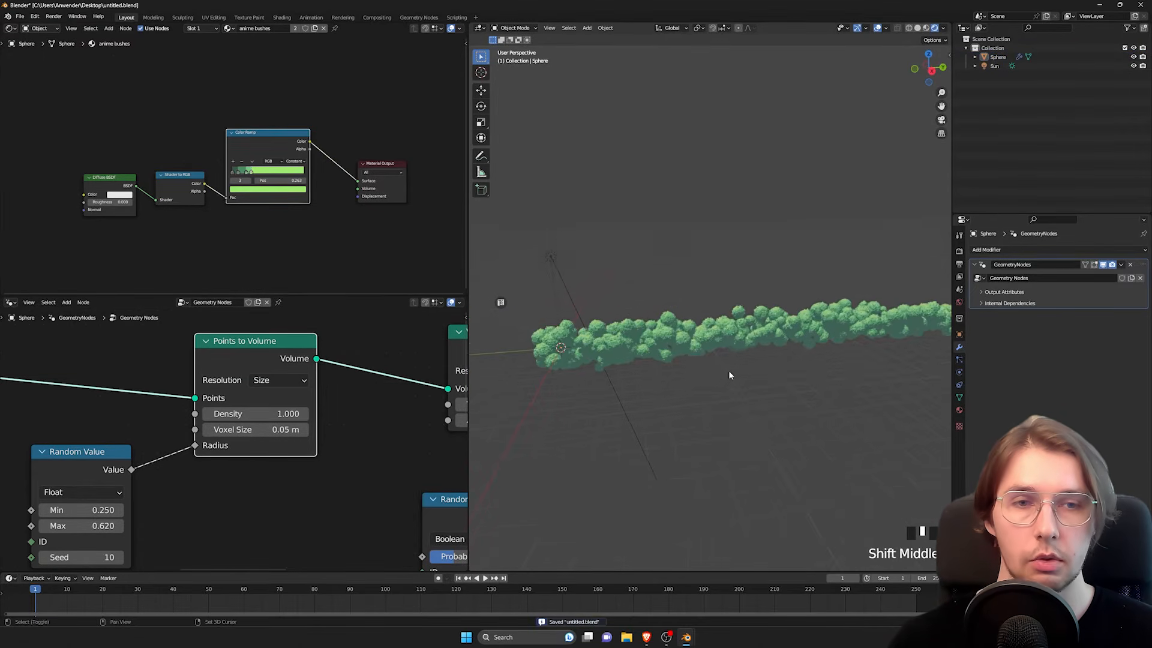
{"action": "scroll", "coordinate": [743, 373], "scroll_direction": "up", "scroll_amount": 4}
{"action": "scroll", "coordinate": [788, 361], "scroll_direction": "down", "scroll_amount": 3}
{"action": "scroll", "coordinate": [665, 339], "scroll_direction": "down", "scroll_amount": 2}
{"action": "scroll", "coordinate": [602, 335], "scroll_direction": "up", "scroll_amount": 4}
{"action": "scroll", "coordinate": [668, 346], "scroll_direction": "up", "scroll_amount": 2}
{"action": "scroll", "coordinate": [670, 387], "scroll_direction": "up", "scroll_amount": 4}
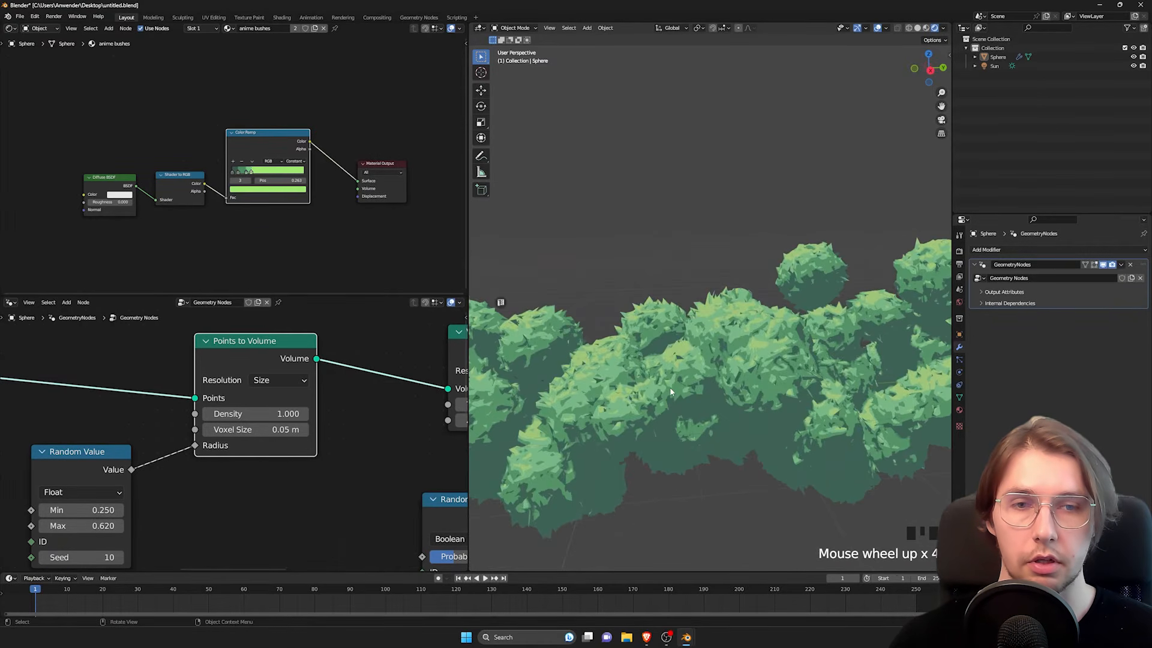
{"action": "middle_click_drag", "start_coordinate": [684, 310], "coordinate": [696, 341], "text": "shift"}
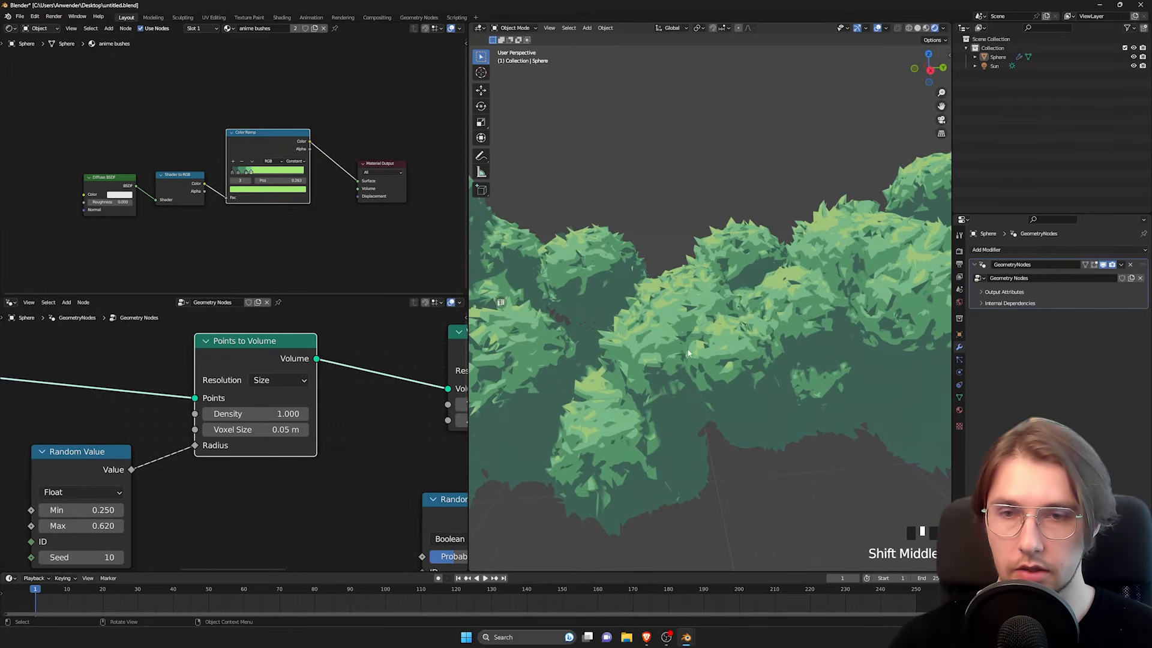
{"action": "scroll", "coordinate": [697, 335], "scroll_direction": "down", "scroll_amount": 1}
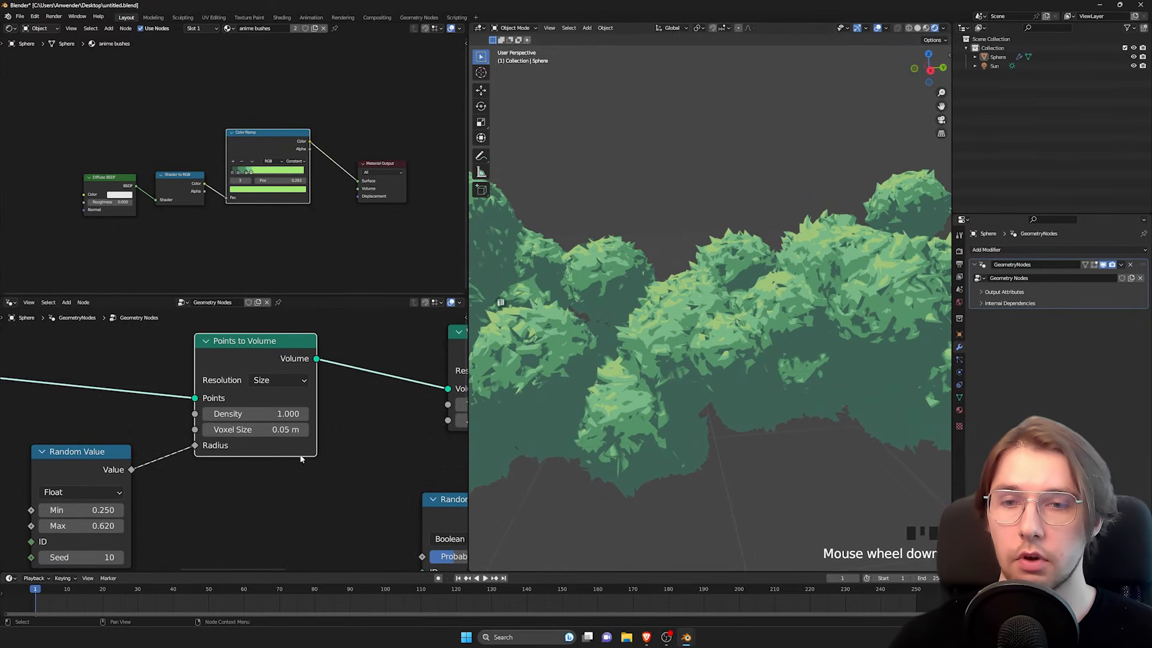
{"action": "scroll", "coordinate": [761, 398], "scroll_direction": "down", "scroll_amount": 2}
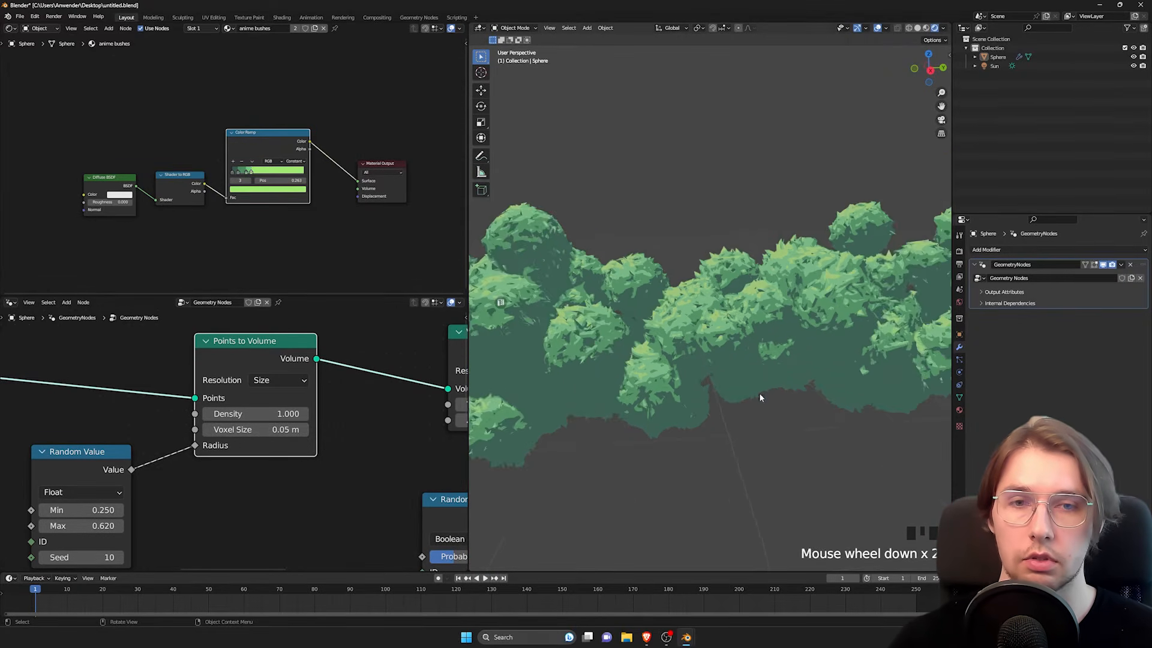
{"action": "middle_click_drag", "start_coordinate": [761, 399], "coordinate": [648, 412], "text": "shift"}
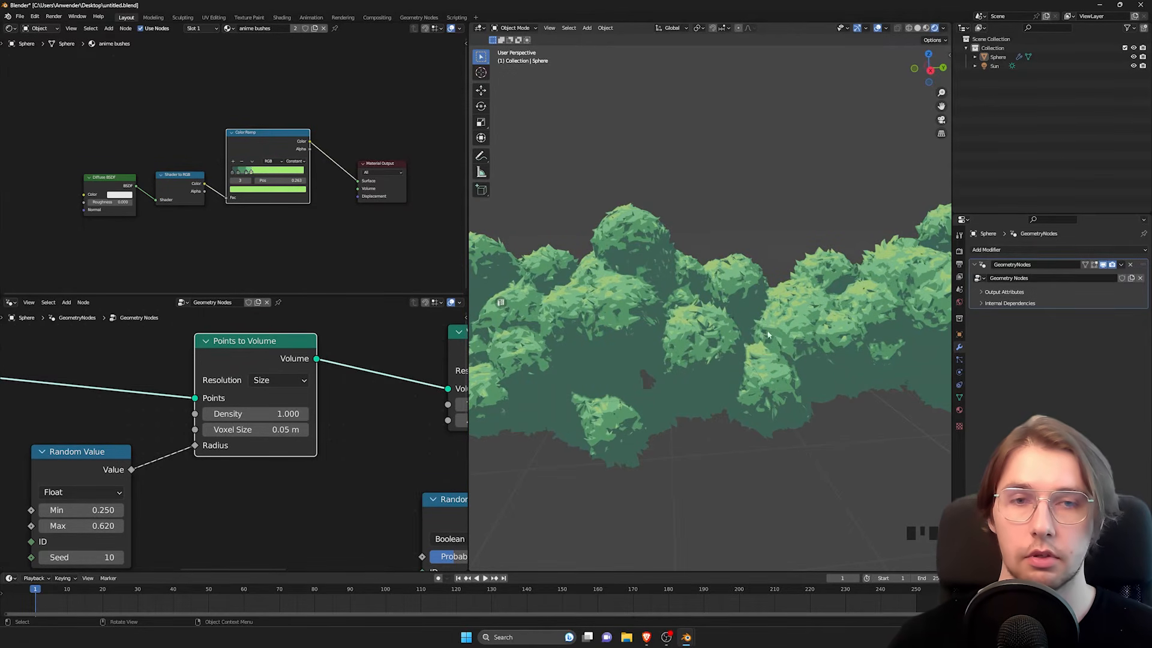
Step: Try a Voxel Size of 0.1 m on the Points to Volume node and examine the whole bush
{"action": "left_click", "coordinate": [264, 430]}
{"action": "type", "text": "0.1"}
{"action": "key", "text": "Return"}
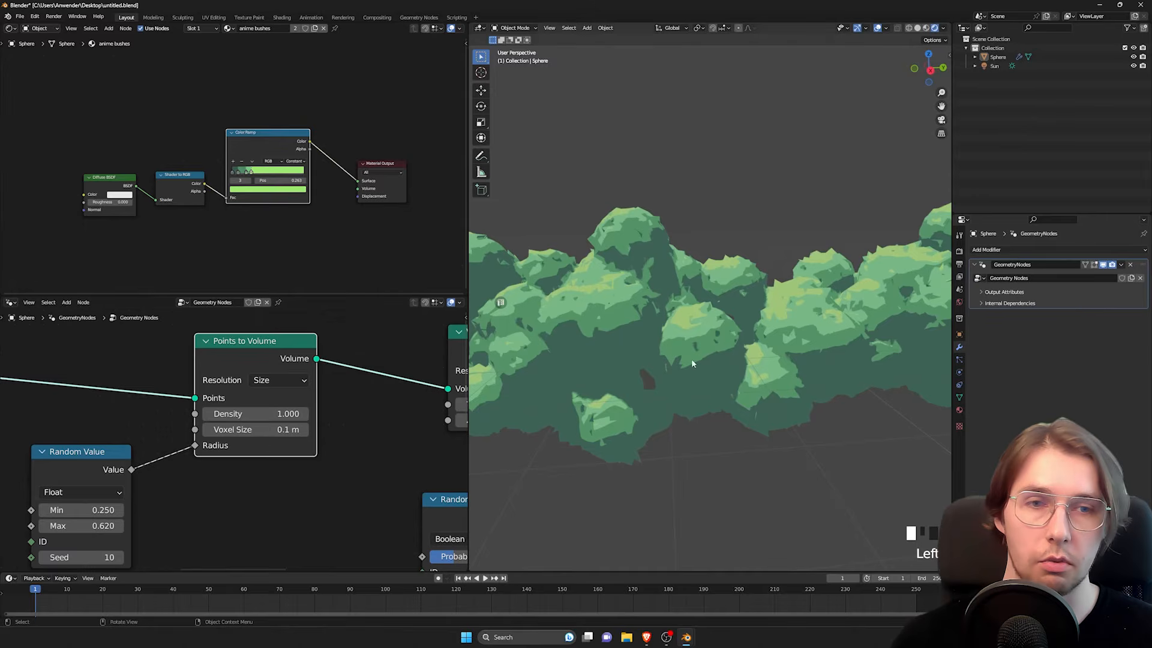
{"action": "scroll", "coordinate": [724, 308], "scroll_direction": "down", "scroll_amount": 3}
{"action": "middle_click_drag", "start_coordinate": [725, 309], "coordinate": [781, 318], "text": "shift"}
{"action": "scroll", "coordinate": [768, 337], "scroll_direction": "down", "scroll_amount": 1}
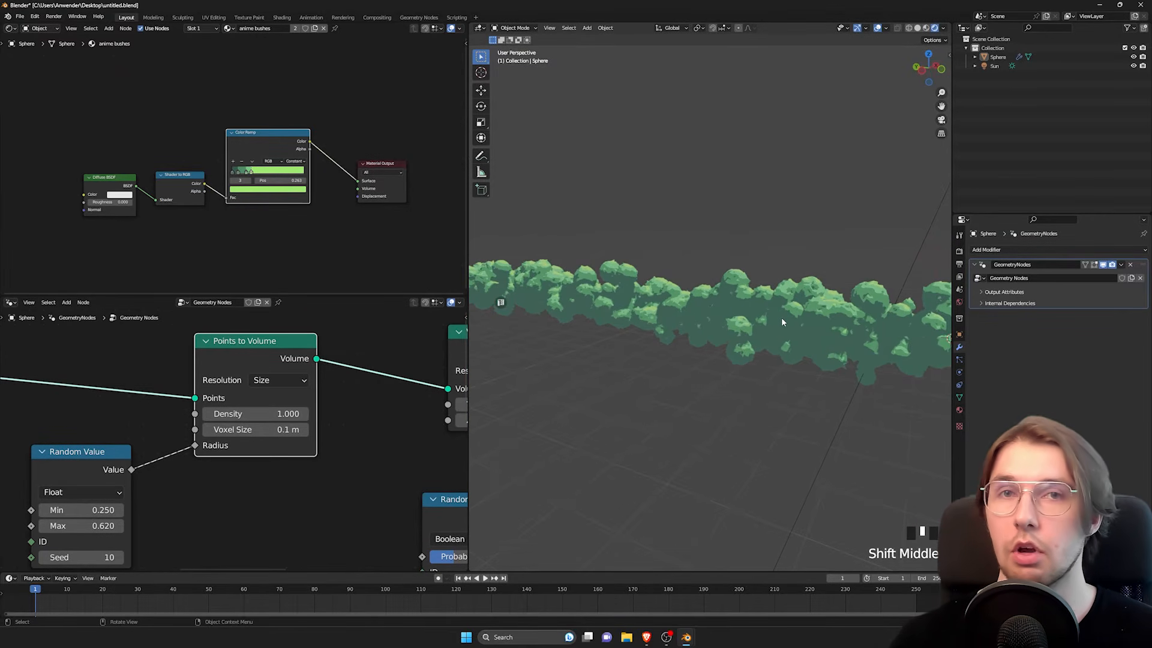
Step: Set the Points to Volume node's Voxel Size to 0.05 m and examine the stretched bush
{"action": "left_click", "coordinate": [251, 430]}
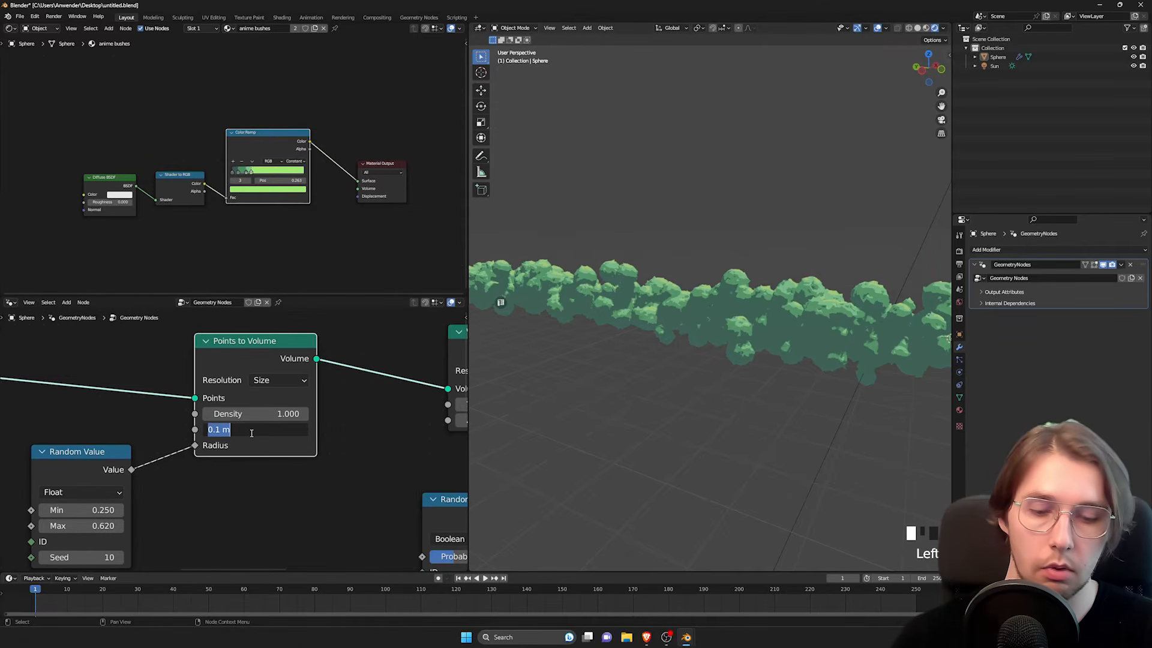
{"action": "type", "text": "0."}
{"action": "middle_click_drag", "start_coordinate": [775, 279], "coordinate": [626, 351]}
{"action": "scroll", "coordinate": [714, 318], "scroll_direction": "down", "scroll_amount": 2}
{"action": "scroll", "coordinate": [718, 332], "scroll_direction": "up", "scroll_amount": 2}
{"action": "mouse_move", "coordinate": [690, 331]}
{"action": "middle_mouse_down", "text": "shift"}
{"action": "mouse_move", "coordinate": [664, 344]}
{"action": "mouse_move", "coordinate": [687, 348]}
{"action": "middle_mouse_up", "text": "shift"}
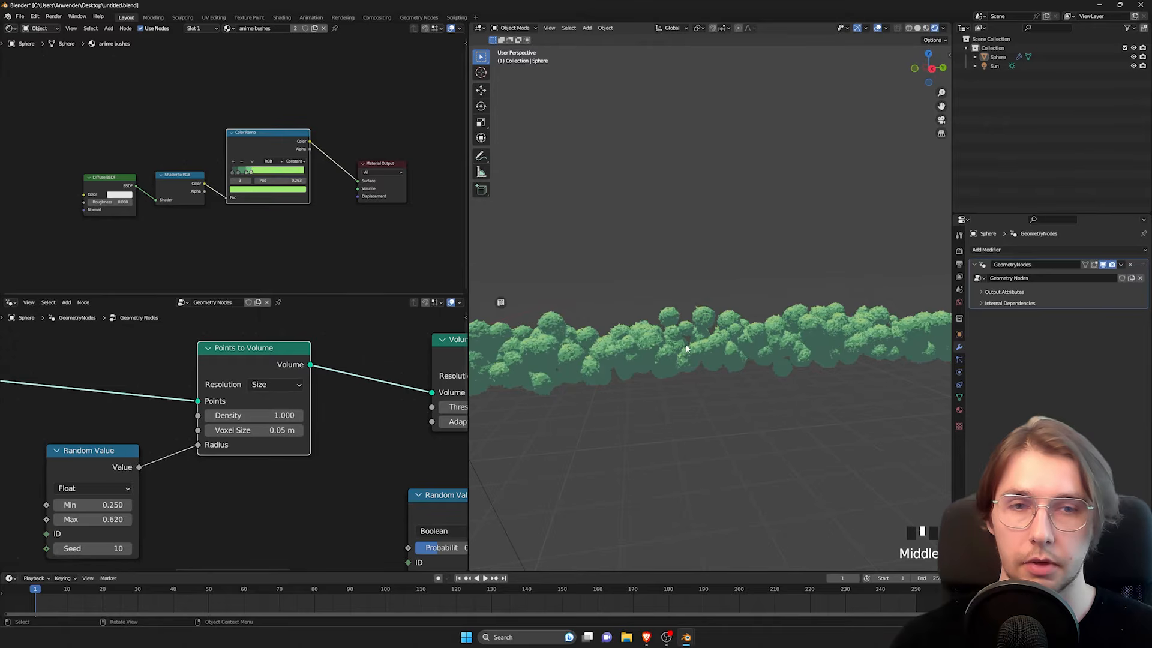
{"action": "scroll", "coordinate": [369, 419], "scroll_direction": "down", "scroll_amount": 6}
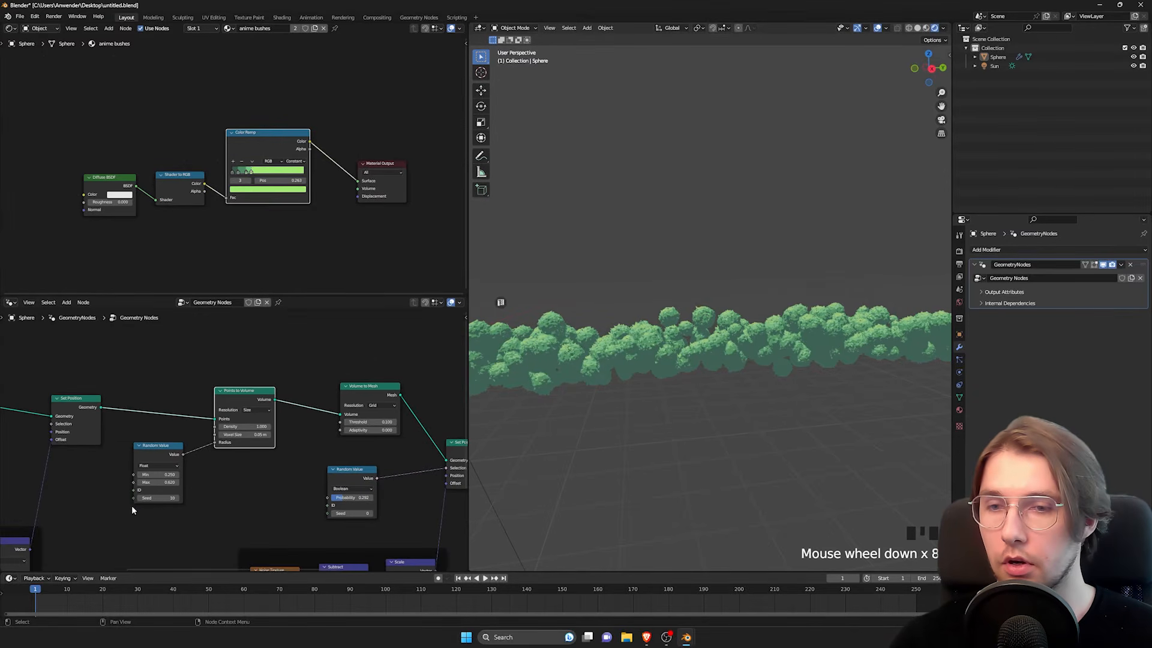
Step: Try a Min of 0.94 and a Max of 1.11 on the radius Random Value node and undo it
{"action": "middle_click_drag", "start_coordinate": [131, 506], "coordinate": [305, 436]}
{"action": "scroll", "coordinate": [197, 428], "scroll_direction": "up", "scroll_amount": 10}
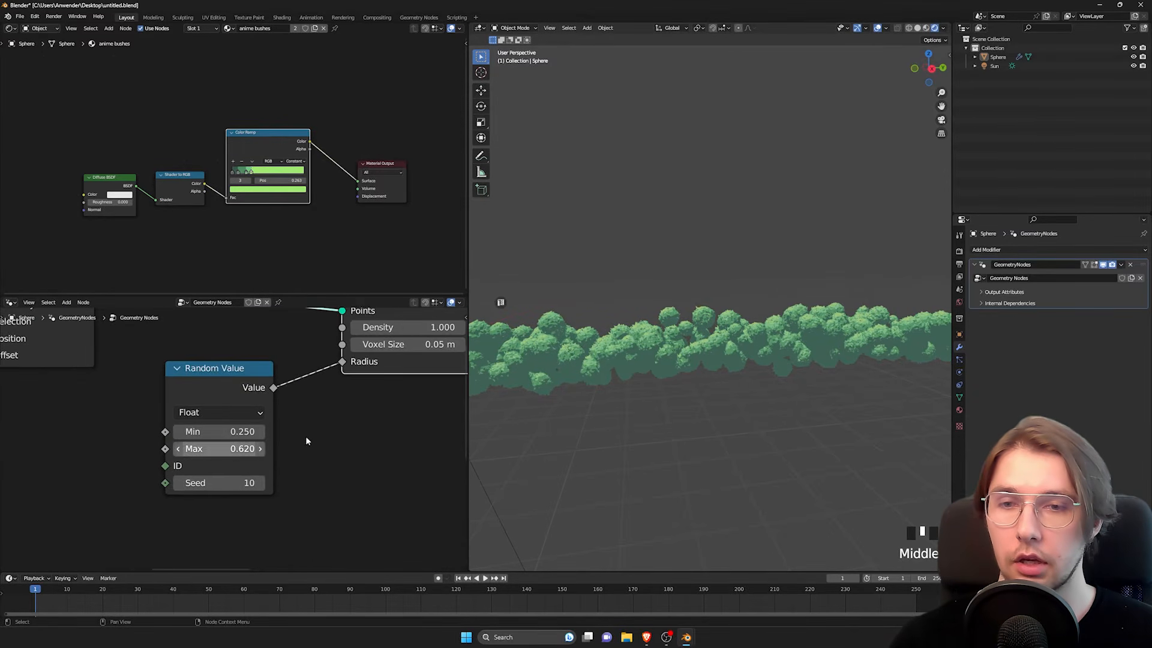
{"action": "mouse_move", "coordinate": [207, 432]}
{"action": "left_mouse_down", "text": "shift"}
{"action": "mouse_move", "coordinate": [267, 432]}
{"action": "mouse_move", "coordinate": [225, 449]}
{"action": "mouse_move", "coordinate": [264, 449]}
{"action": "mouse_move", "coordinate": [220, 447]}
{"action": "left_mouse_up", "text": "shift"}
{"action": "scroll", "coordinate": [220, 446], "scroll_direction": "down", "scroll_amount": 2}
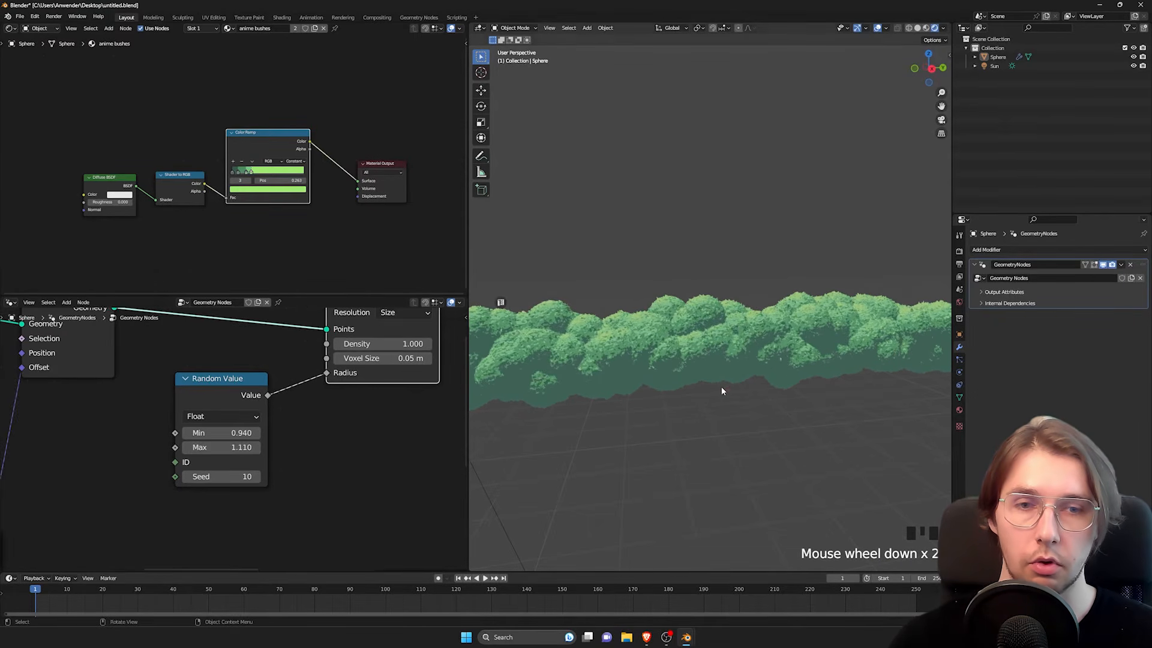
{"action": "scroll", "coordinate": [721, 386], "scroll_direction": "down", "scroll_amount": 3}
{"action": "key", "text": "ctrl+z"}
{"action": "key", "text": "ctrl+z"}
{"action": "scroll", "coordinate": [72, 401], "scroll_direction": "down", "scroll_amount": 2}
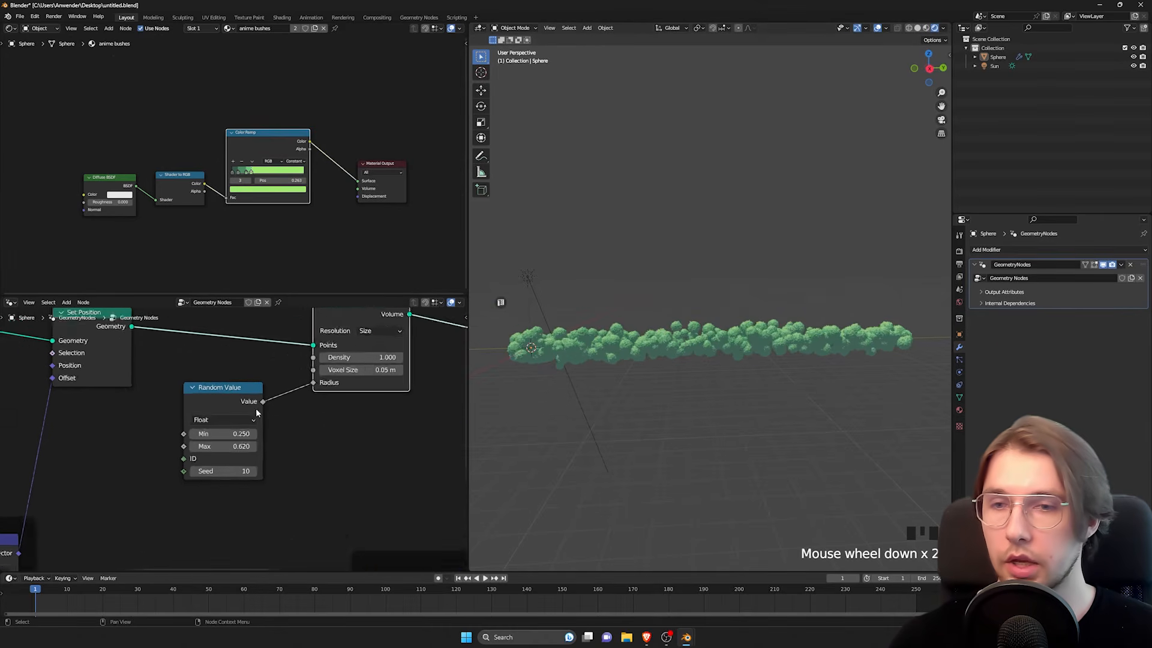
Step: Set the Density of the Distribute Points in Volume node to 50
{"action": "middle_click_drag", "start_coordinate": [72, 401], "coordinate": [348, 427]}
{"action": "middle_click_drag", "start_coordinate": [224, 444], "coordinate": [263, 449]}
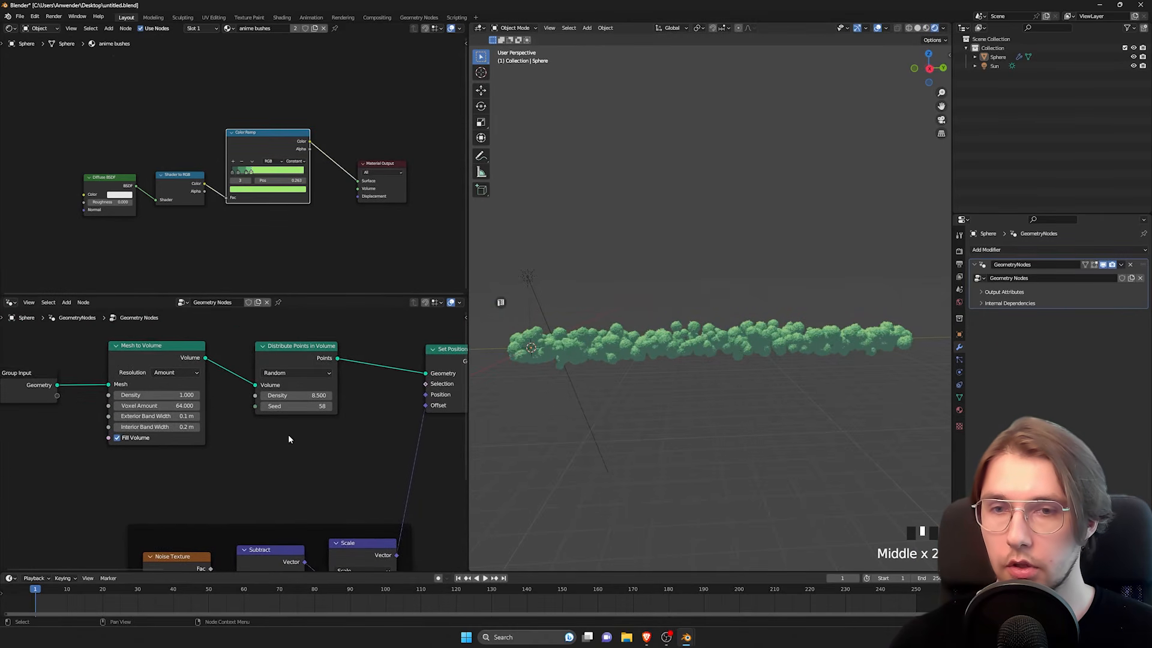
{"action": "scroll", "coordinate": [288, 435], "scroll_direction": "up", "scroll_amount": 2}
{"action": "middle_click_drag", "start_coordinate": [273, 405], "coordinate": [258, 426]}
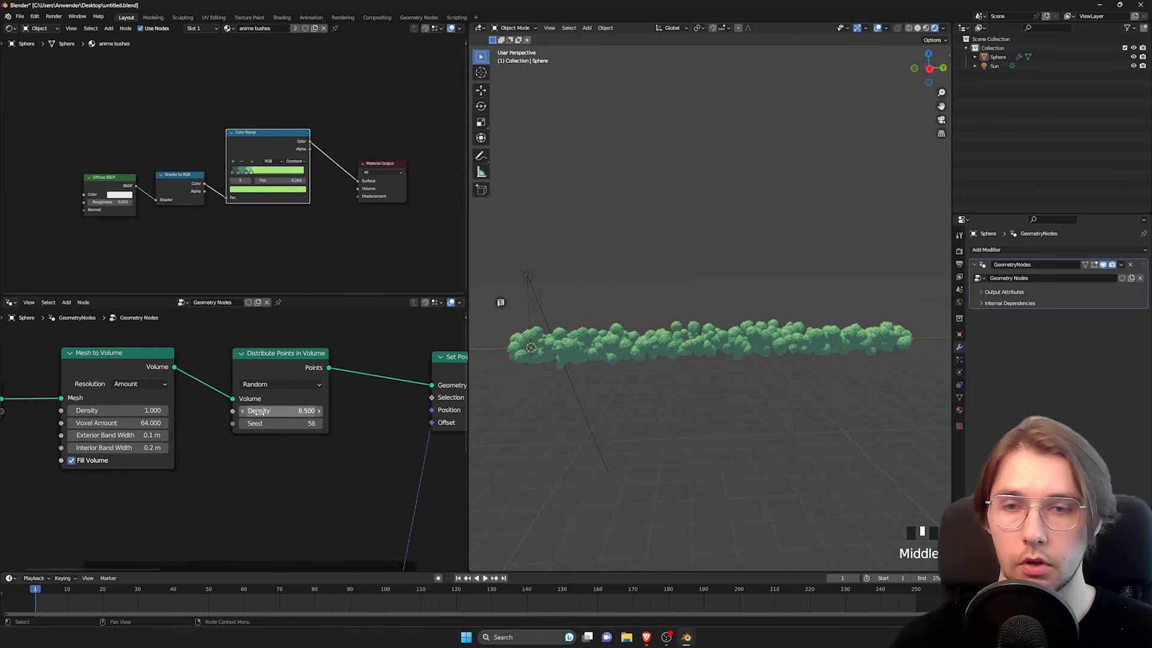
{"action": "left_click_drag", "start_coordinate": [277, 411], "coordinate": [319, 411]}
{"action": "left_click", "coordinate": [266, 412]}
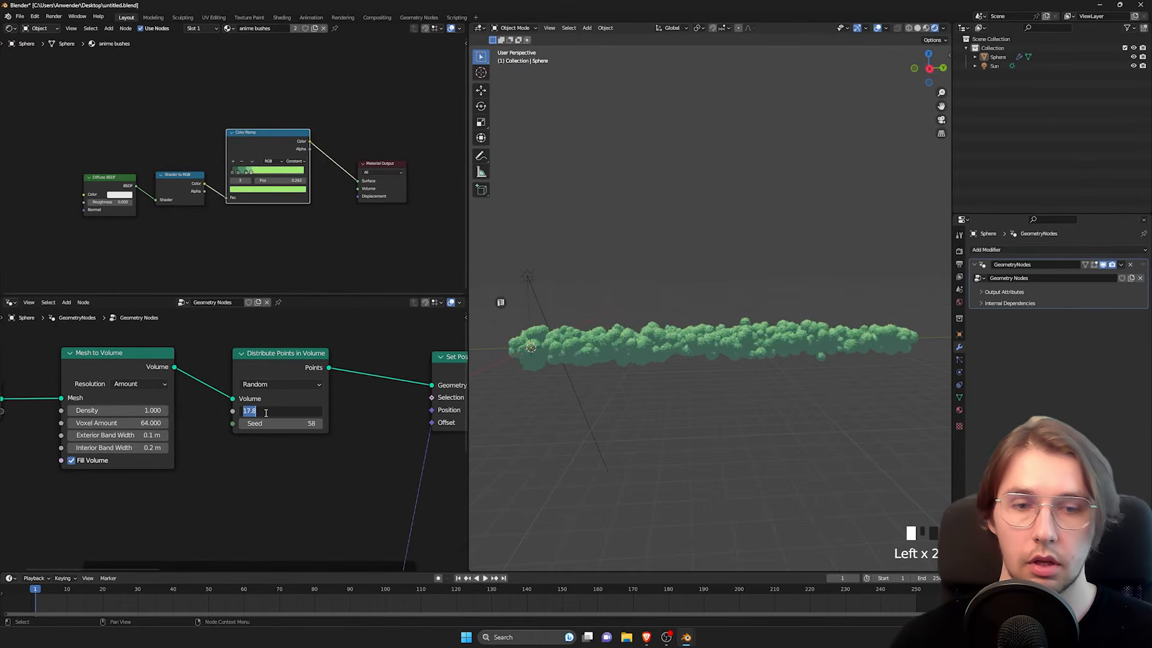
{"action": "type", "text": "50"}
{"action": "key", "text": "Return"}
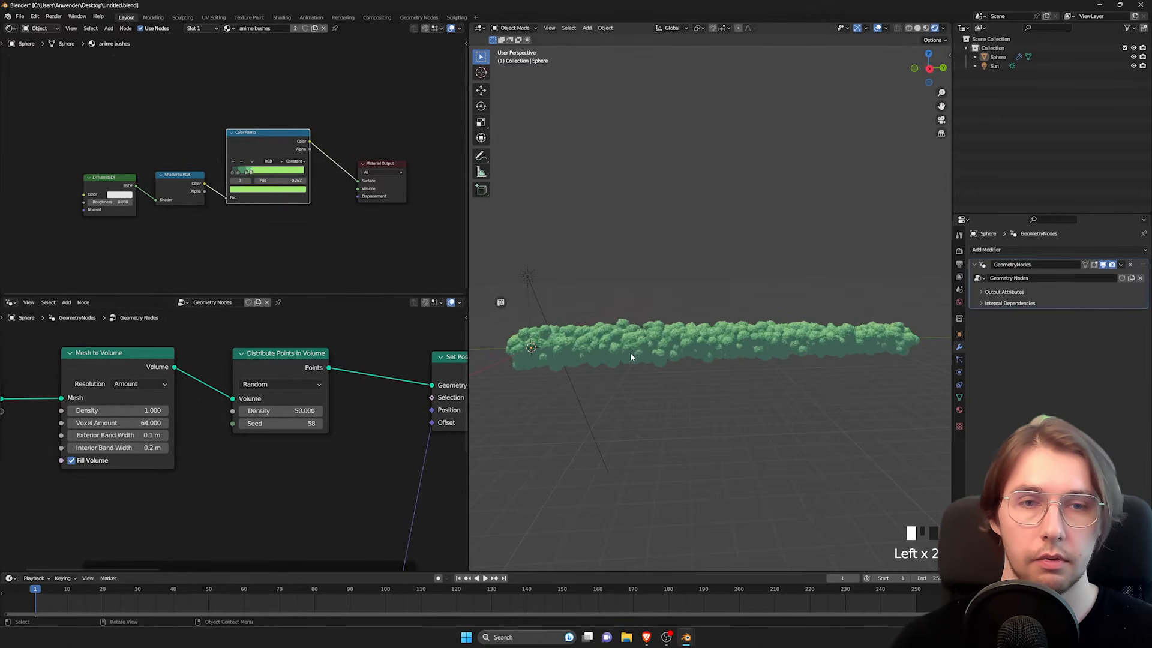
Step: Raise the radius Random Value node's Min to 0.53 and examine the far end of the stretched bush
{"action": "scroll", "coordinate": [631, 352], "scroll_direction": "up", "scroll_amount": 4}
{"action": "middle_click_drag", "start_coordinate": [631, 335], "coordinate": [690, 311], "text": "shift"}
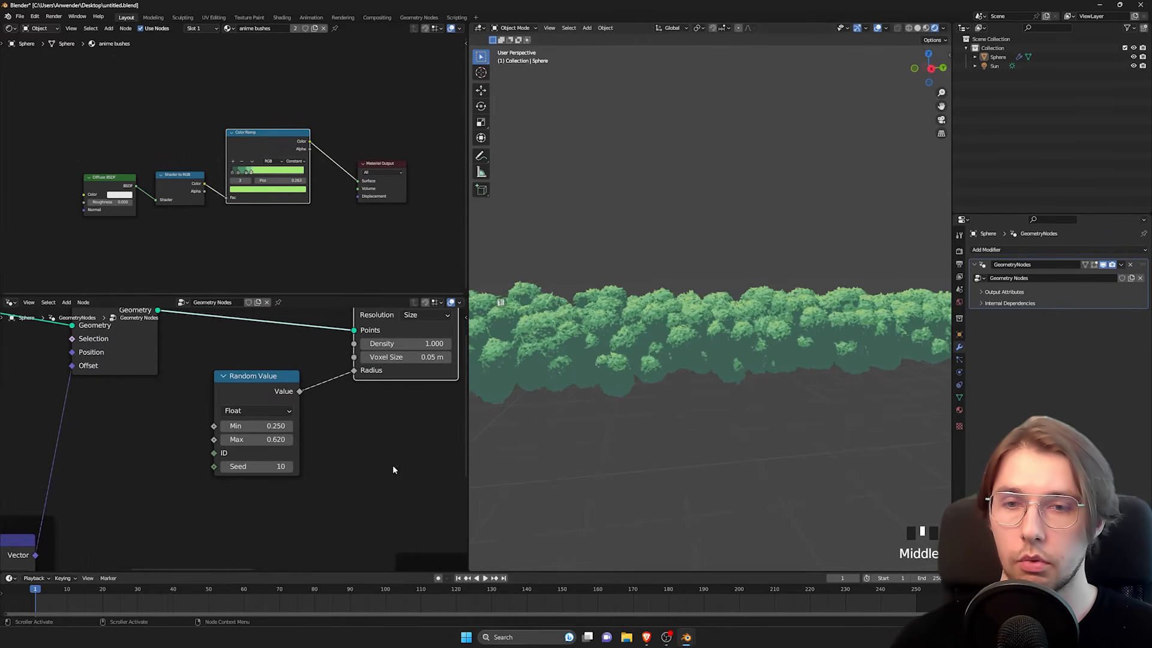
{"action": "left_click_drag", "start_coordinate": [267, 426], "coordinate": [312, 426], "text": "shift"}
{"action": "scroll", "coordinate": [372, 405], "scroll_direction": "down", "scroll_amount": 2}
{"action": "scroll", "coordinate": [834, 296], "scroll_direction": "down", "scroll_amount": 5}
{"action": "middle_click_drag", "start_coordinate": [841, 298], "coordinate": [653, 328]}
{"action": "scroll", "coordinate": [781, 321], "scroll_direction": "up", "scroll_amount": 3}
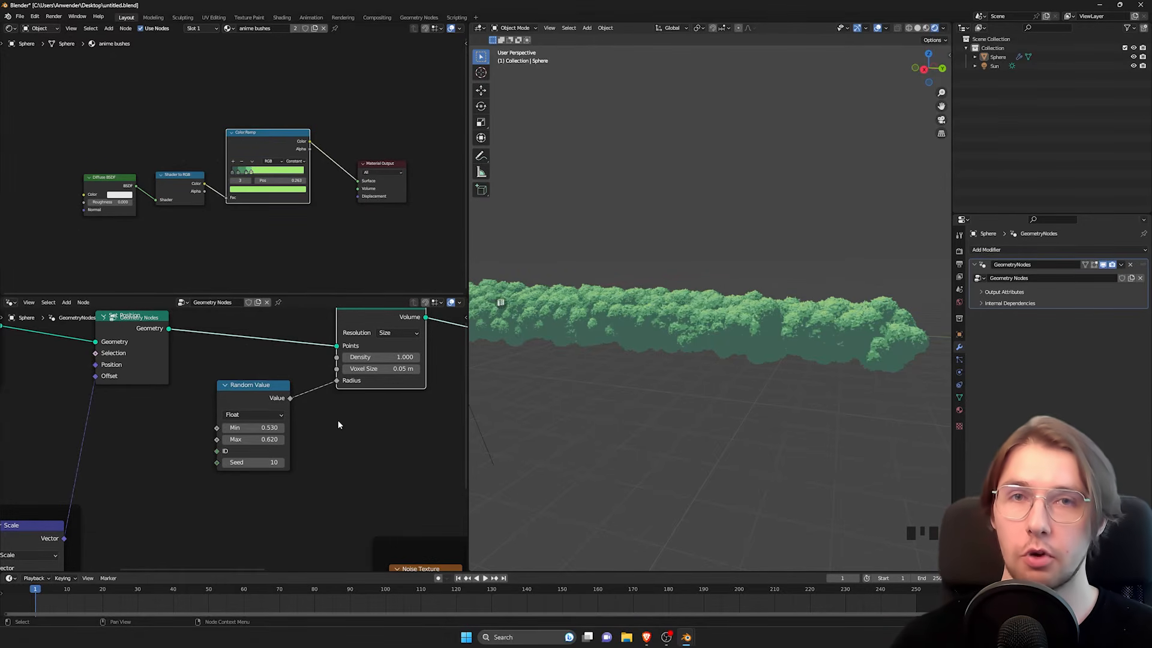
Step: Select all the nodes of the geometry node tree, move them together as one group, and deselect them
{"action": "scroll", "coordinate": [311, 426], "scroll_direction": "up", "scroll_amount": 5}
{"action": "scroll", "coordinate": [311, 426], "scroll_direction": "down", "scroll_amount": 15}
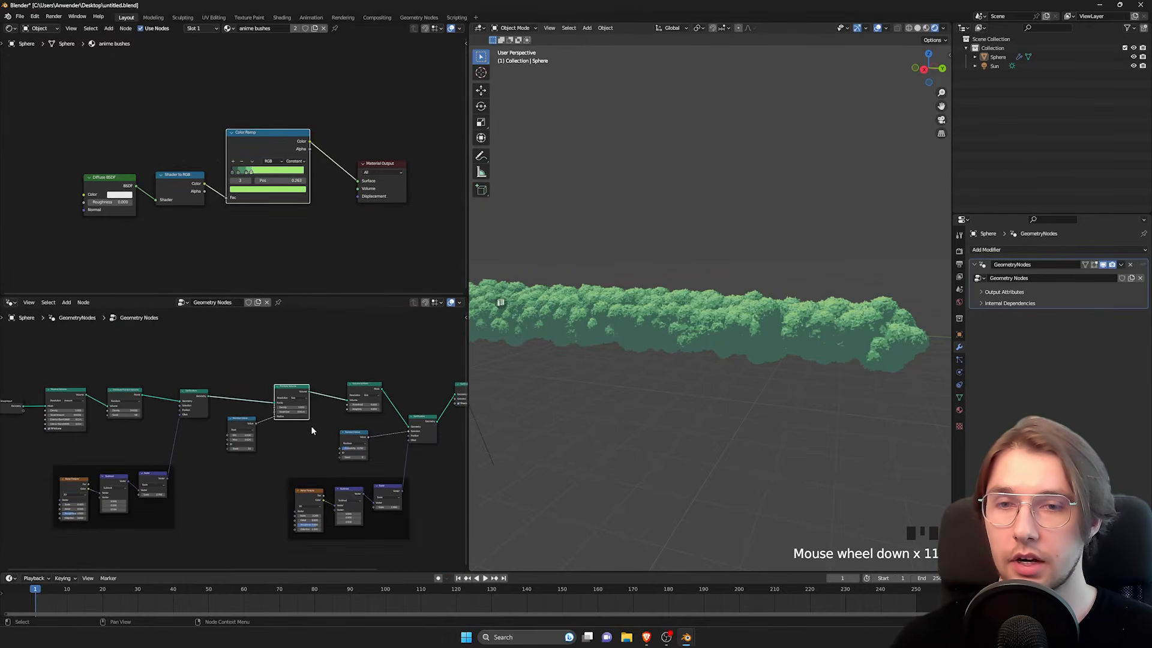
{"action": "middle_click_drag", "start_coordinate": [236, 398], "coordinate": [230, 362]}
{"action": "scroll", "coordinate": [56, 362], "scroll_direction": "down", "scroll_amount": 1}
{"action": "left_click_drag", "start_coordinate": [56, 362], "coordinate": [414, 523]}
{"action": "key", "text": "g"}
{"action": "left_click", "coordinate": [372, 506]}
{"action": "middle_click_drag", "start_coordinate": [187, 437], "coordinate": [217, 445]}
{"action": "scroll", "coordinate": [262, 423], "scroll_direction": "up", "scroll_amount": 1}
{"action": "left_click", "coordinate": [236, 442]}
{"action": "scroll", "coordinate": [186, 461], "scroll_direction": "up", "scroll_amount": 1}
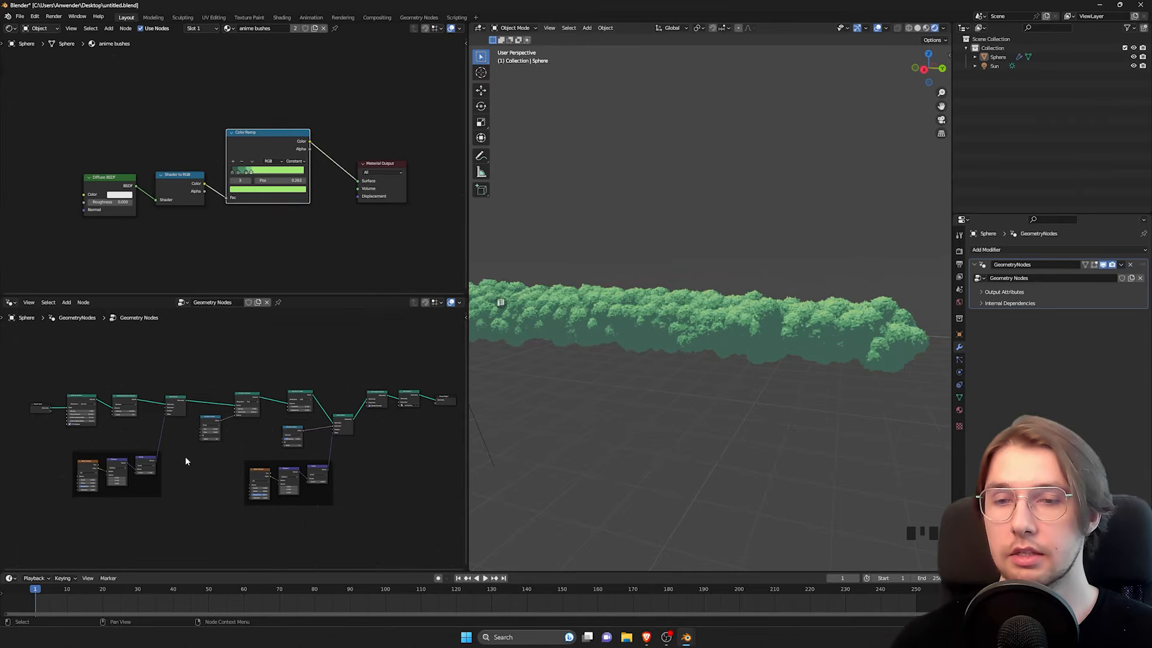
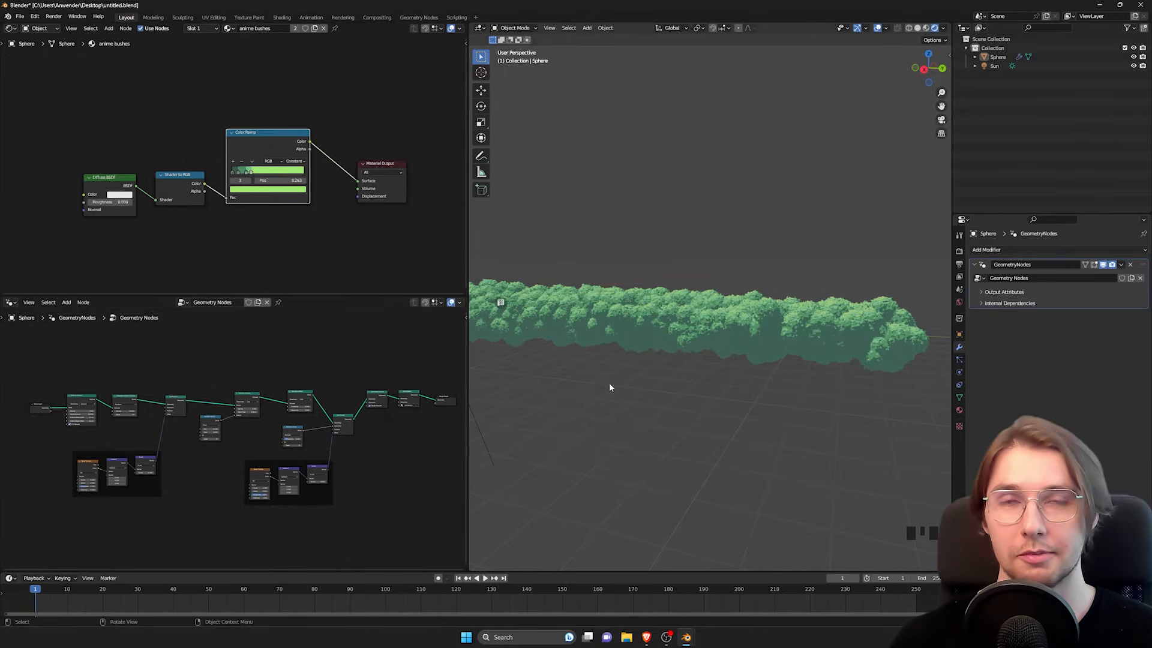
Step: Move the Diffuse BSDF, Shader to RGB and Color Ramp nodes together away from the Material Output node
{"action": "middle_click_drag", "start_coordinate": [610, 383], "coordinate": [647, 341], "text": "shift"}
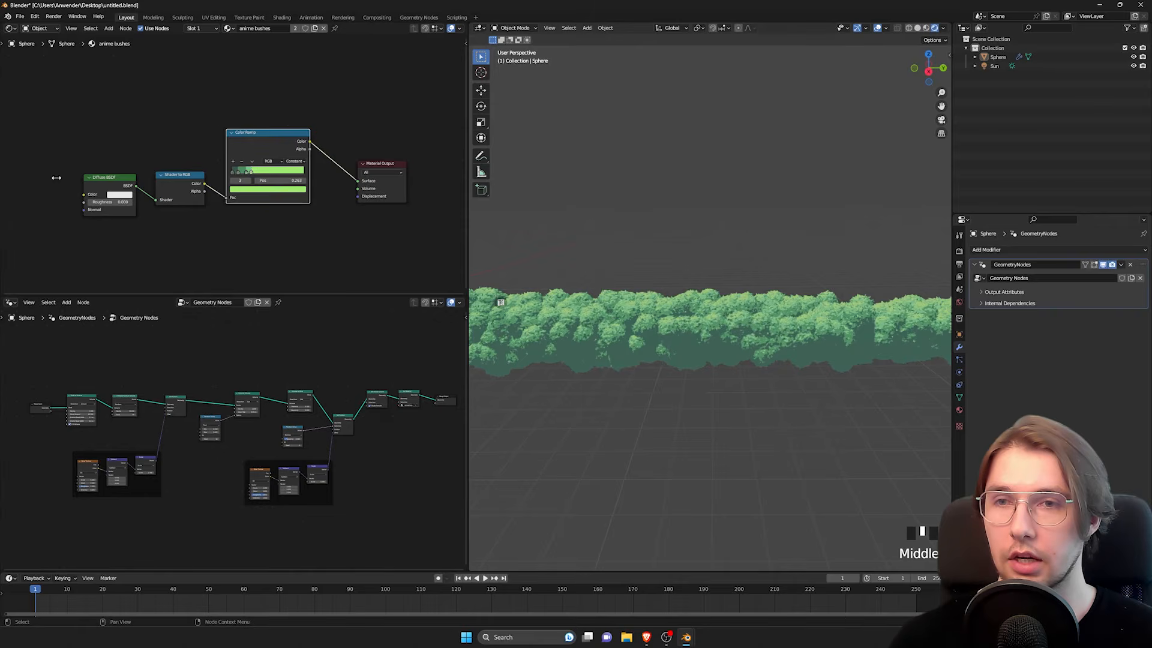
{"action": "middle_click_drag", "start_coordinate": [103, 120], "coordinate": [124, 131], "text": "shift"}
{"action": "scroll", "coordinate": [146, 154], "scroll_direction": "down", "scroll_amount": 2}
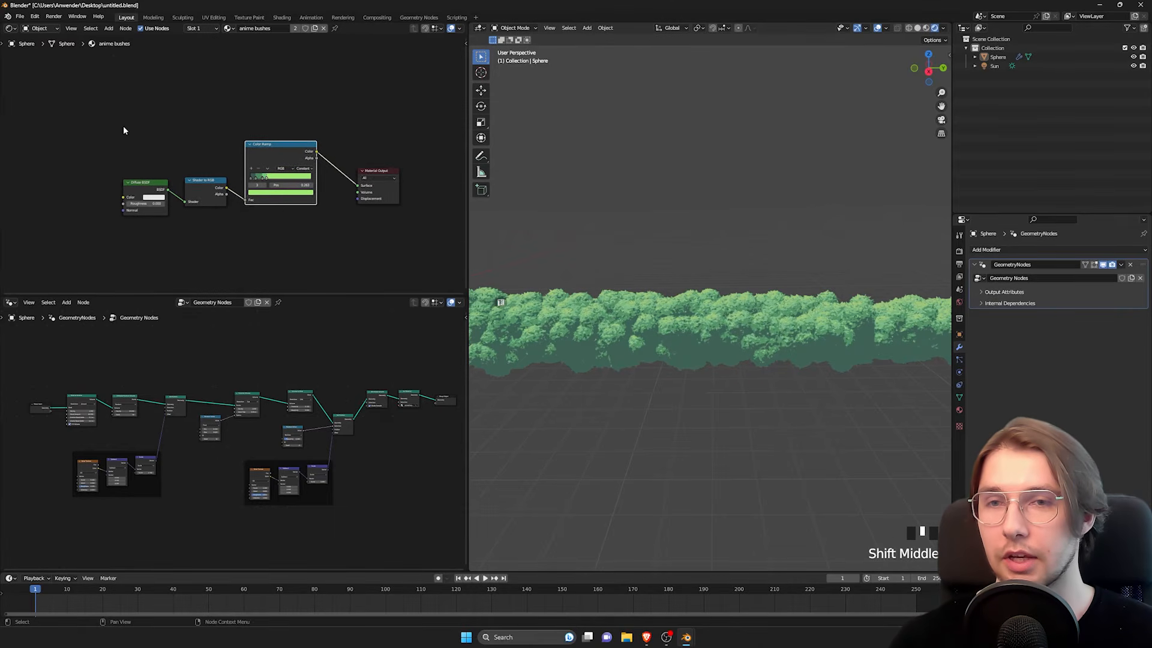
{"action": "left_click_drag", "start_coordinate": [120, 112], "coordinate": [301, 214]}
{"action": "key", "text": "g"}
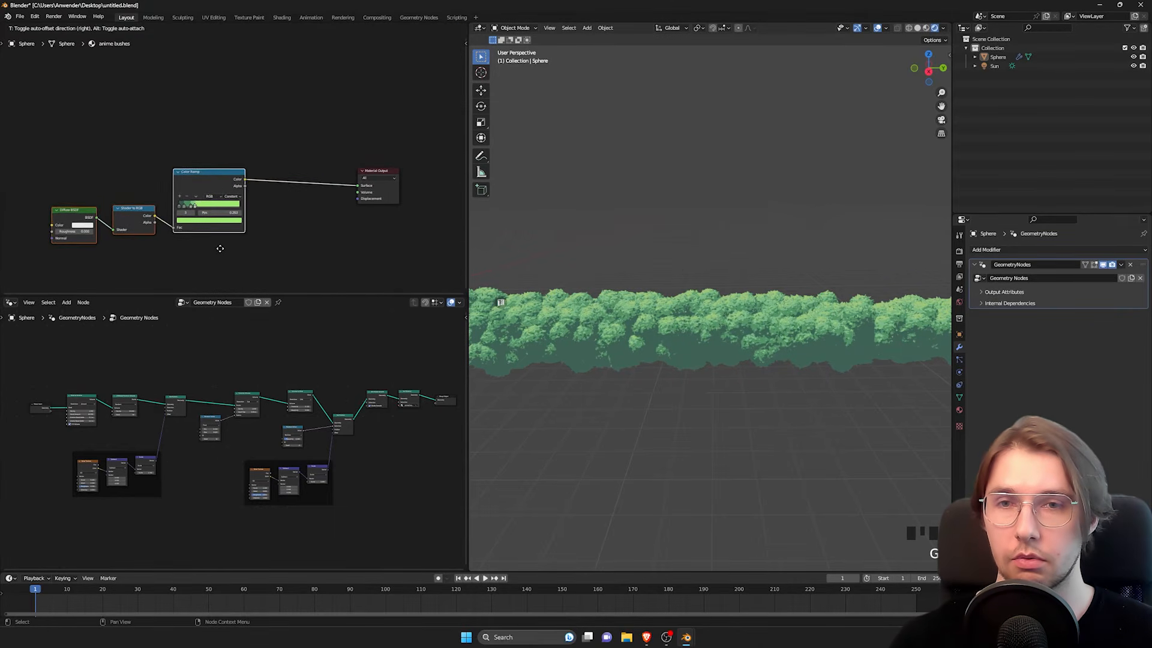
{"action": "left_click", "coordinate": [217, 254]}
{"action": "middle_click_drag", "start_coordinate": [82, 183], "coordinate": [247, 141], "text": "shift"}
{"action": "left_click", "coordinate": [223, 171]}
Step: Move the Diffuse BSDF and Shader to RGB nodes away from the Color Ramp to leave a wide gap between them
{"action": "scroll", "coordinate": [228, 172], "scroll_direction": "up", "scroll_amount": 3}
{"action": "left_click_drag", "start_coordinate": [180, 143], "coordinate": [301, 215]}
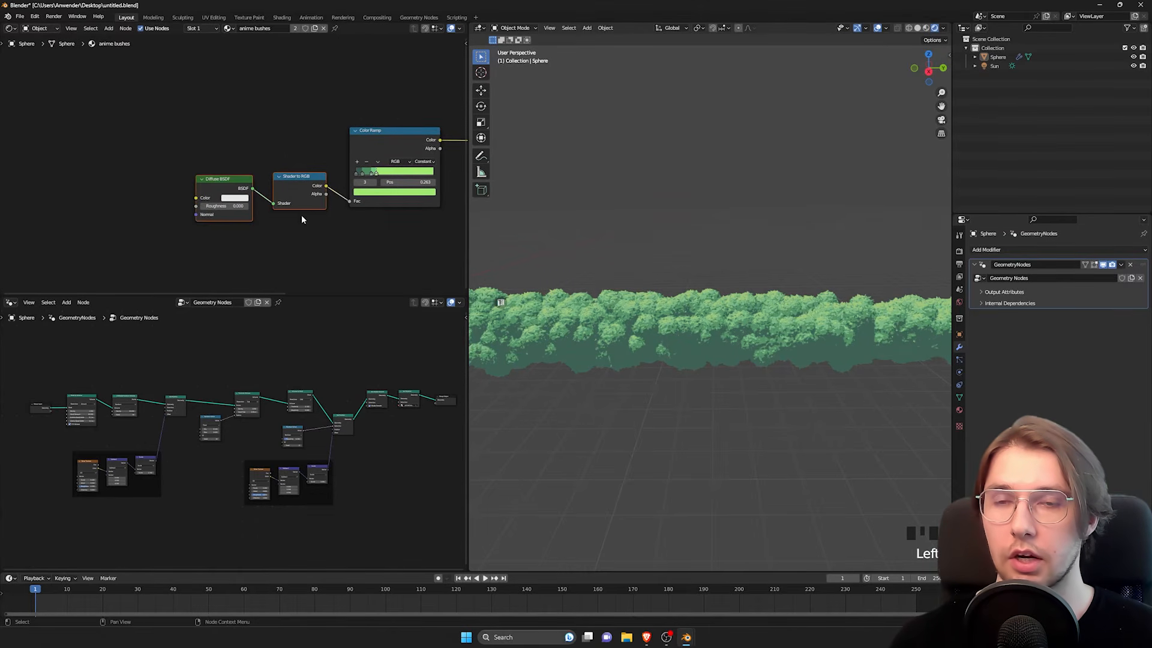
{"action": "key", "text": "g"}
{"action": "left_click", "coordinate": [138, 230]}
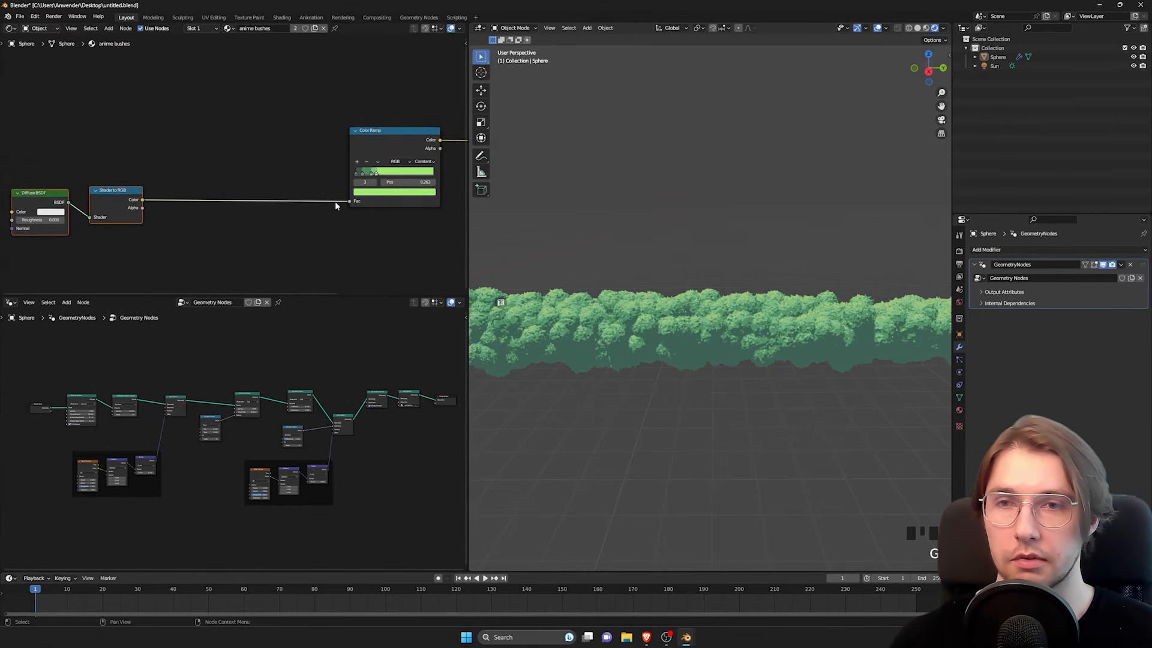
{"action": "middle_click_drag", "start_coordinate": [180, 144], "coordinate": [260, 170], "text": "shift"}
{"action": "left_click", "coordinate": [261, 171]}
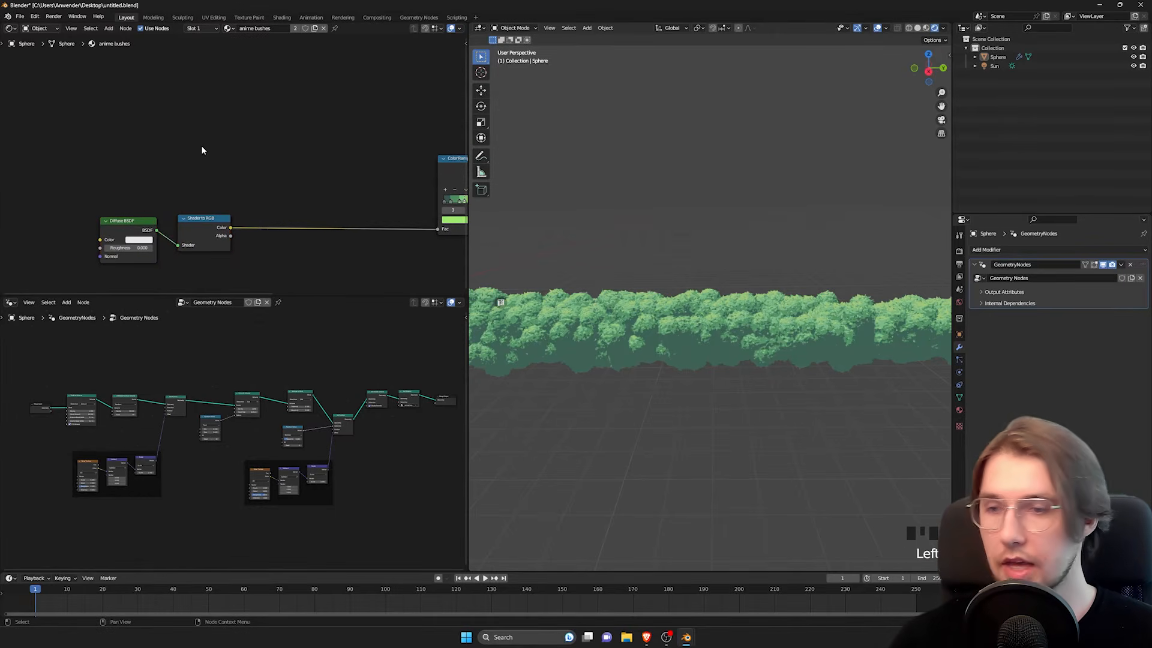
Step: Add a Texture Coordinate node to the bush material and place it above the Diffuse BSDF node
{"action": "key", "text": "space"}
{"action": "type", "text": "textur"}
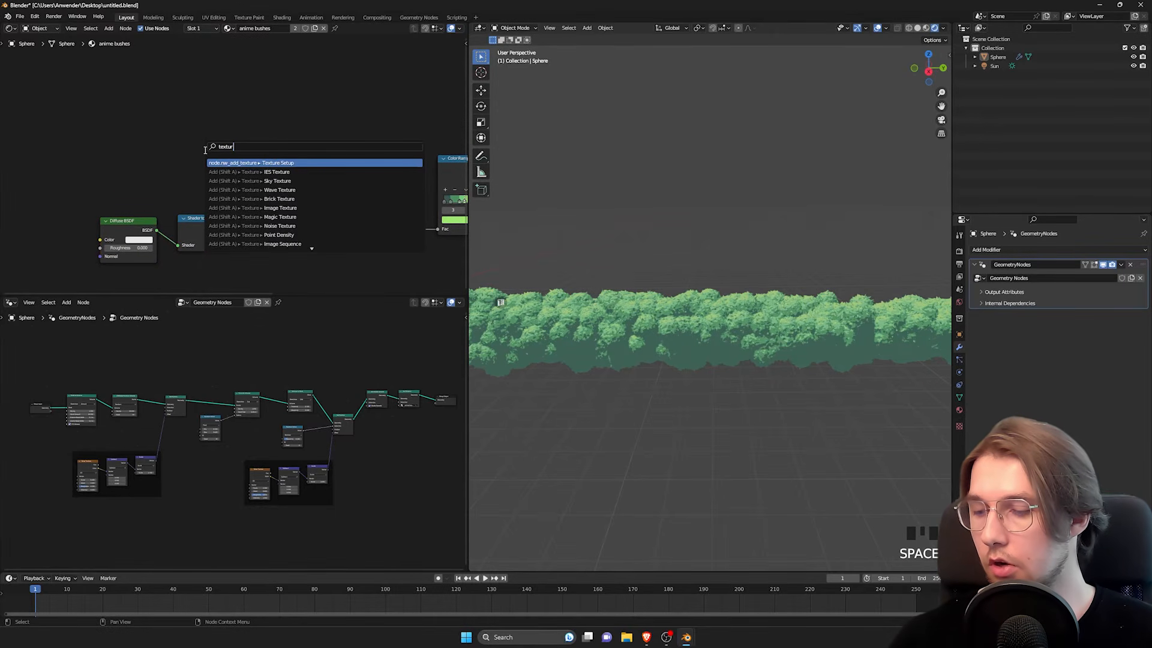
{"action": "type", "text": "e coord"}
{"action": "key", "text": "Return"}
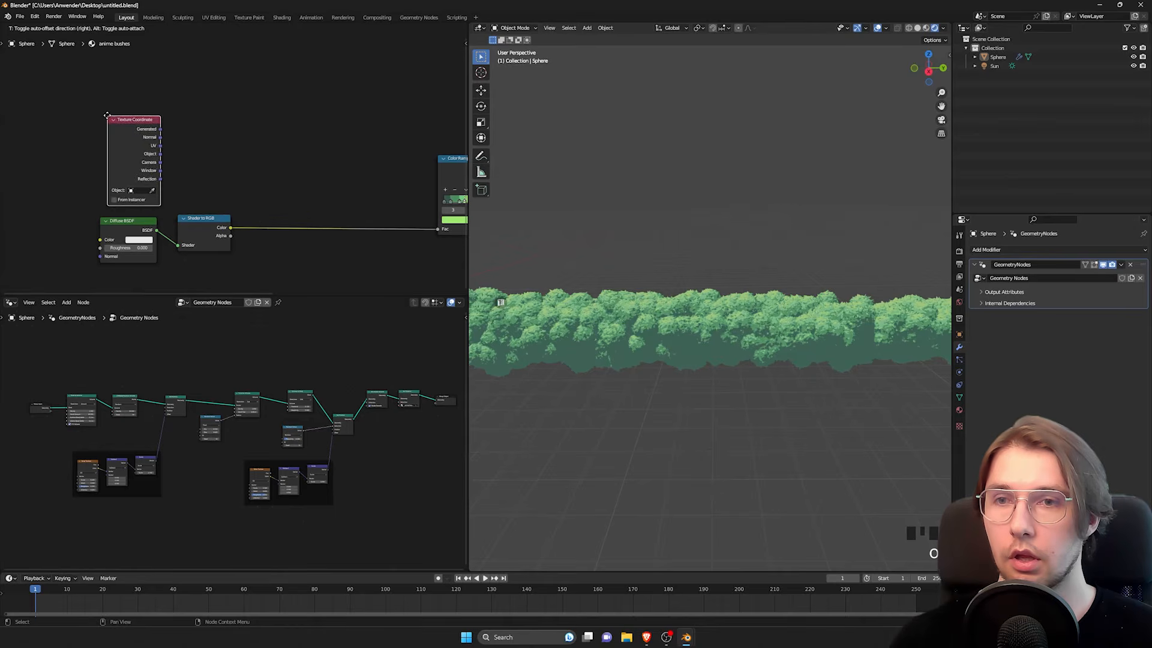
{"action": "left_click", "coordinate": [104, 107]}
{"action": "left_click", "coordinate": [266, 132]}
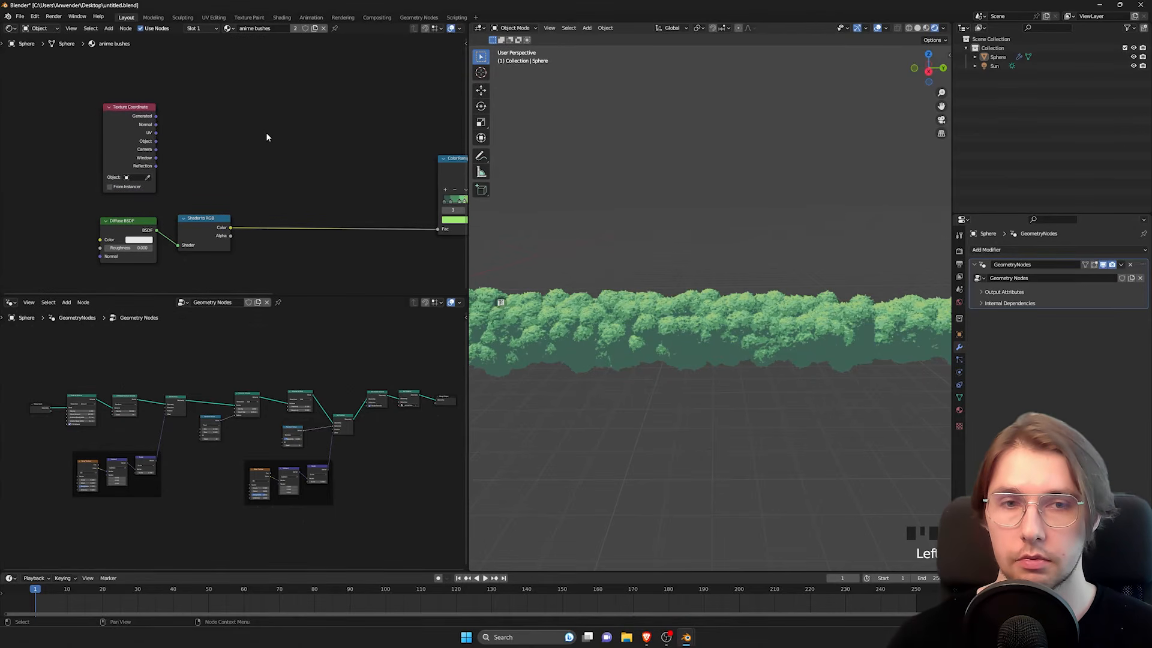
Step: Add a Separate XYZ node beside the Texture Coordinate node and connect the Normal output to its Vector input
{"action": "key", "text": "space"}
{"action": "type", "text": "sepa"}
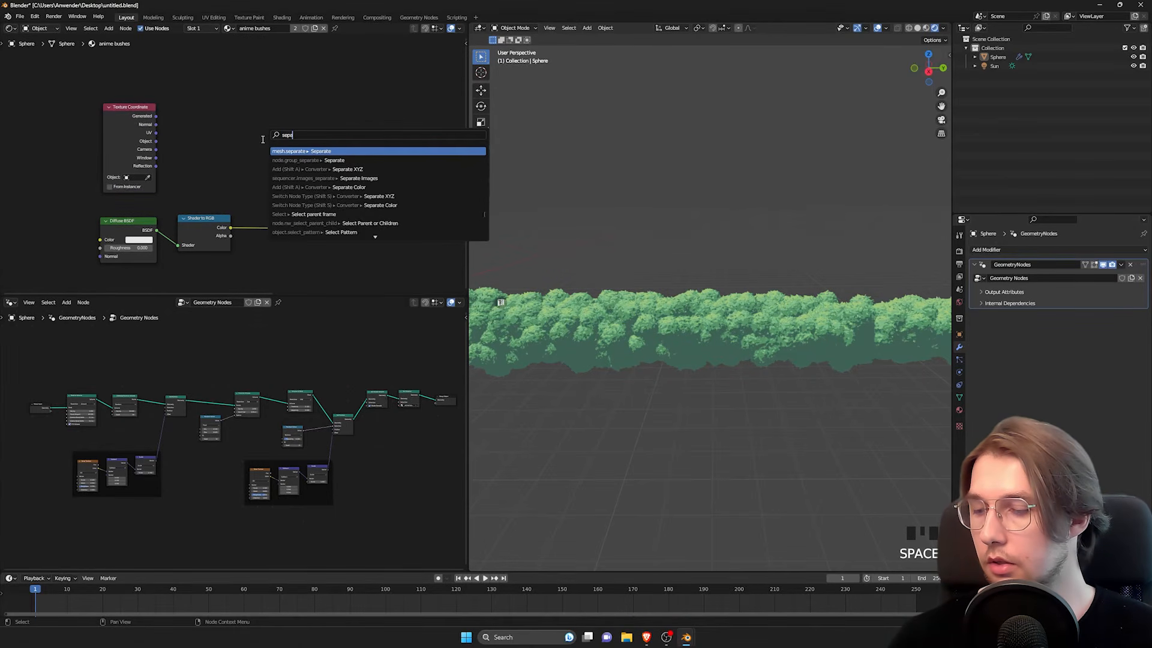
{"action": "type", "text": "rate x"}
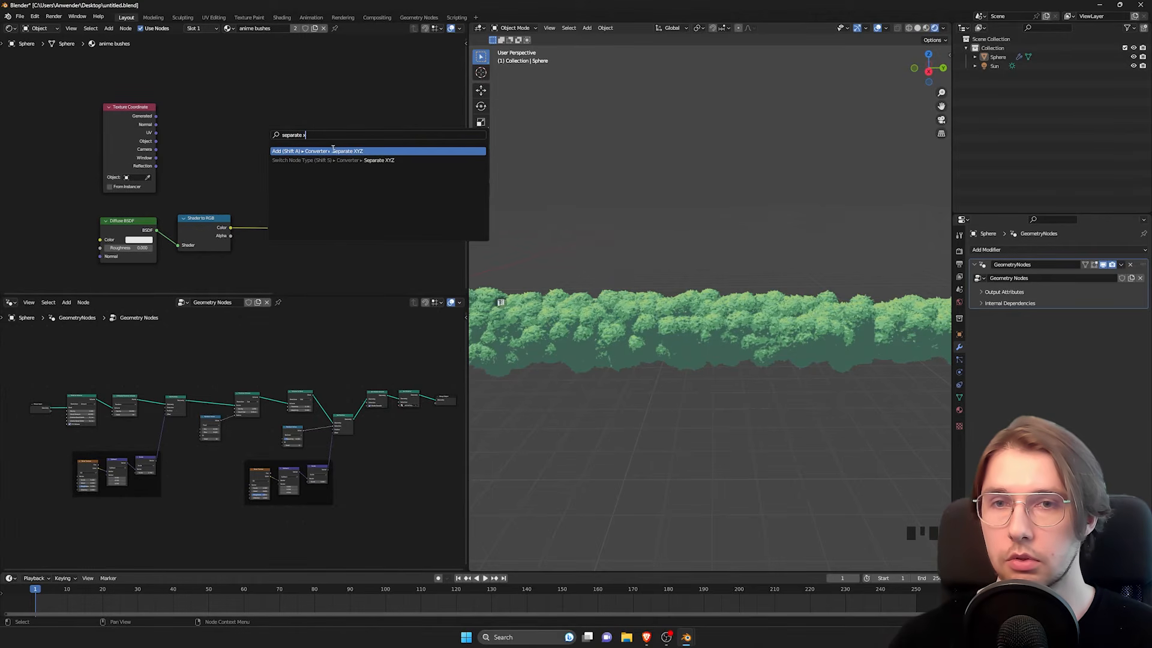
{"action": "key", "text": "Return"}
{"action": "left_click", "coordinate": [224, 101]}
{"action": "scroll", "coordinate": [216, 154], "scroll_direction": "up", "scroll_amount": 5}
{"action": "middle_click_drag", "start_coordinate": [162, 115], "coordinate": [185, 135]}
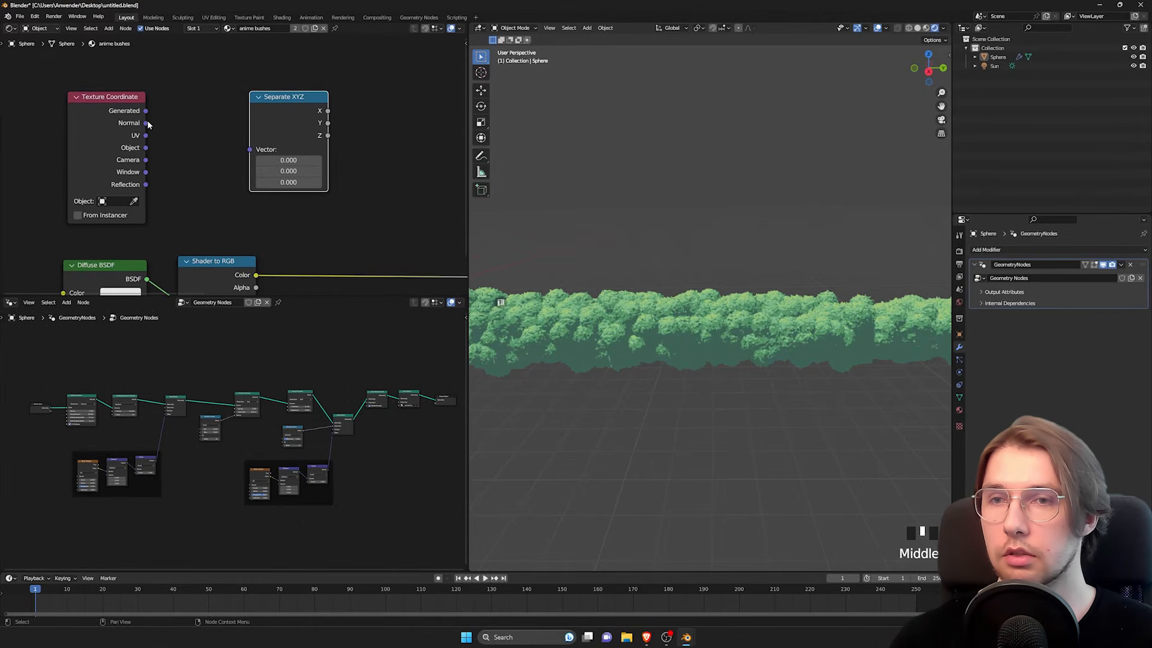
{"action": "left_click_drag", "start_coordinate": [145, 123], "coordinate": [251, 150]}
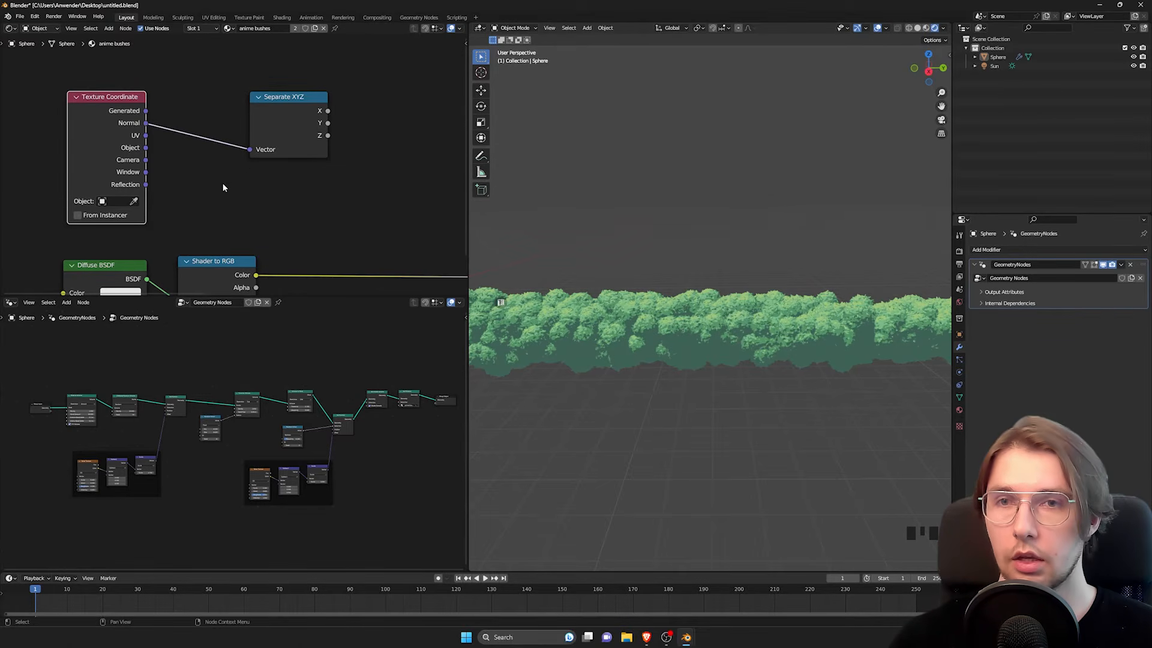
Step: Move the Material Output above the Separate XYZ node and preview the Texture Coordinate's Normal output on the bush through the Surface input
{"action": "scroll", "coordinate": [223, 187], "scroll_direction": "down", "scroll_amount": 4}
{"action": "scroll", "coordinate": [156, 137], "scroll_direction": "down", "scroll_amount": 5}
{"action": "middle_click_drag", "start_coordinate": [418, 124], "coordinate": [213, 113]}
{"action": "scroll", "coordinate": [270, 133], "scroll_direction": "down", "scroll_amount": 3}
{"action": "left_click_drag", "start_coordinate": [342, 157], "coordinate": [90, 94]}
{"action": "scroll", "coordinate": [116, 152], "scroll_direction": "up", "scroll_amount": 5}
{"action": "middle_click_drag", "start_coordinate": [116, 152], "coordinate": [253, 185]}
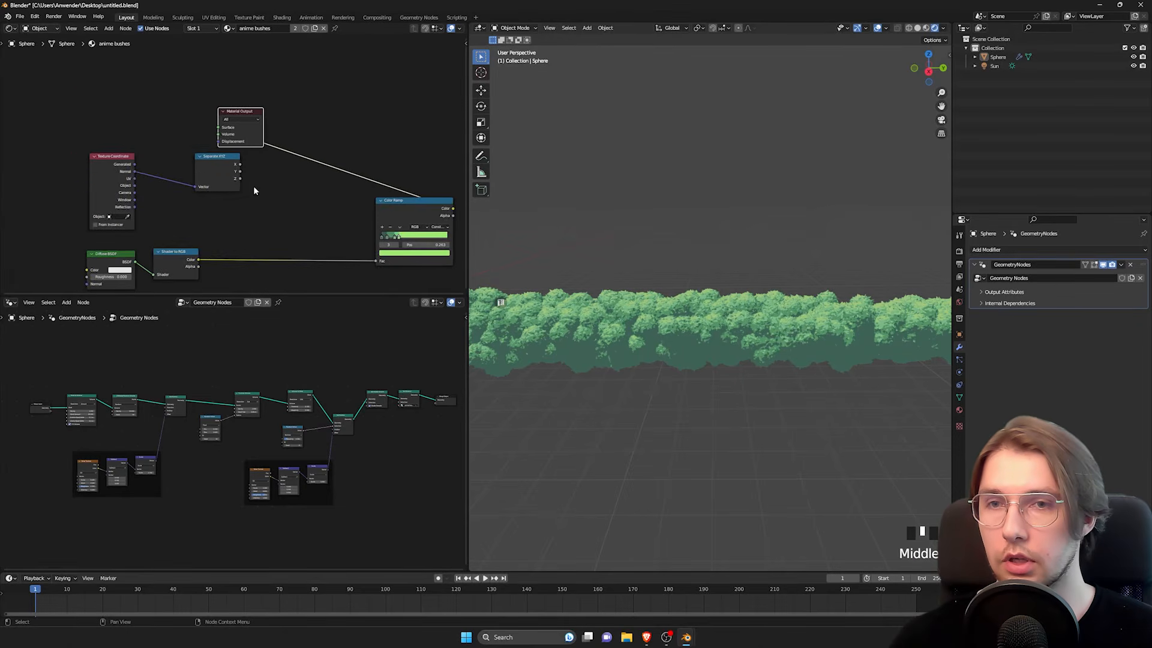
{"action": "scroll", "coordinate": [185, 162], "scroll_direction": "up", "scroll_amount": 9}
{"action": "middle_click_drag", "start_coordinate": [120, 172], "coordinate": [101, 186]}
{"action": "left_click_drag", "start_coordinate": [66, 190], "coordinate": [235, 101]}
{"action": "middle_click_drag", "start_coordinate": [760, 305], "coordinate": [691, 357], "text": "shift"}
{"action": "middle_click_drag", "start_coordinate": [676, 314], "coordinate": [737, 259]}
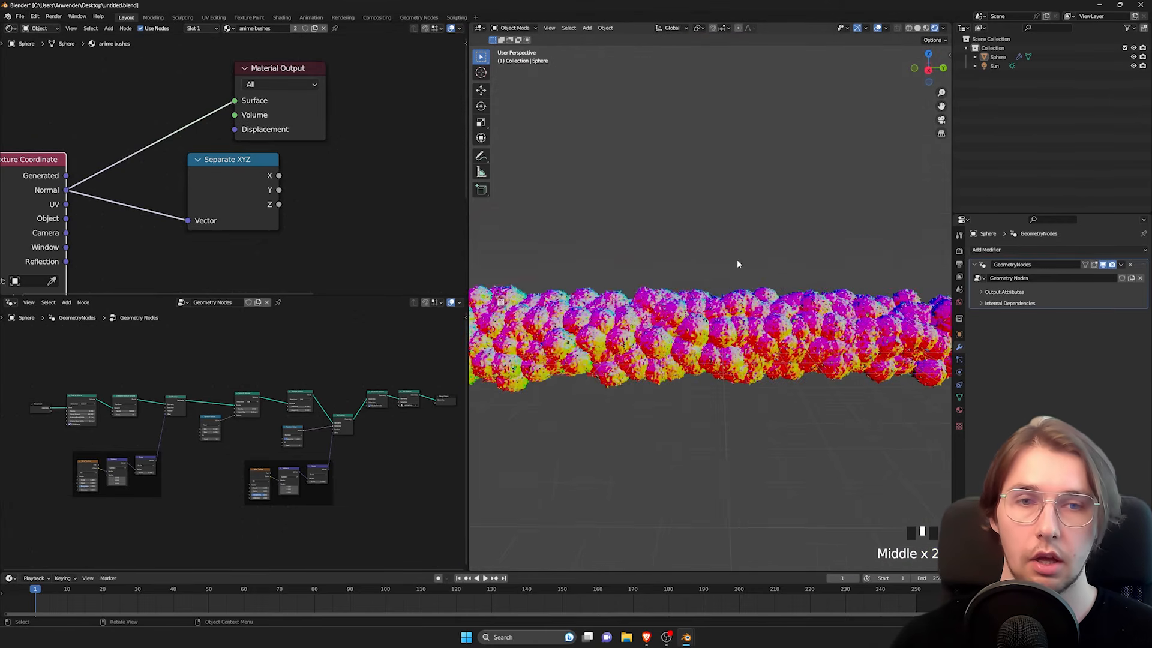
Step: Preview the Separate XYZ node's X, Y and Z outputs on the bush through the Material Output's Surface input
{"action": "middle_click_drag", "start_coordinate": [181, 179], "coordinate": [207, 191]}
{"action": "left_click_drag", "start_coordinate": [261, 199], "coordinate": [261, 112]}
{"action": "middle_click_drag", "start_coordinate": [694, 257], "coordinate": [617, 248]}
{"action": "scroll", "coordinate": [617, 248], "scroll_direction": "down", "scroll_amount": 2}
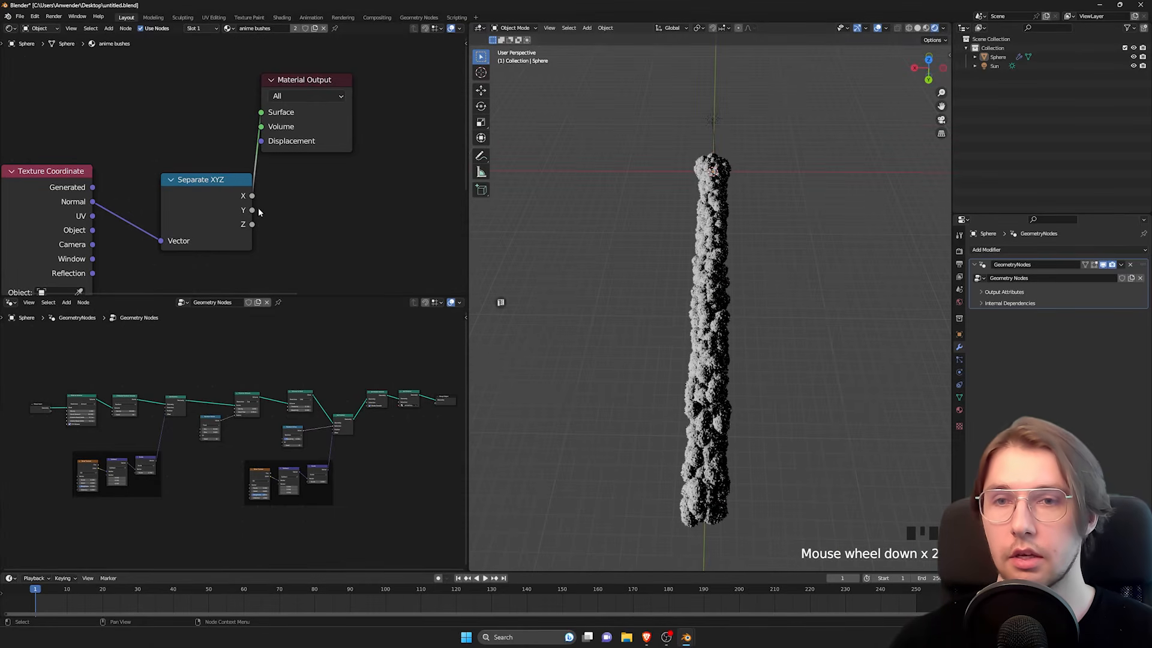
{"action": "left_click_drag", "start_coordinate": [252, 210], "coordinate": [261, 112]}
{"action": "middle_click_drag", "start_coordinate": [728, 384], "coordinate": [722, 328]}
{"action": "scroll", "coordinate": [732, 328], "scroll_direction": "up", "scroll_amount": 3}
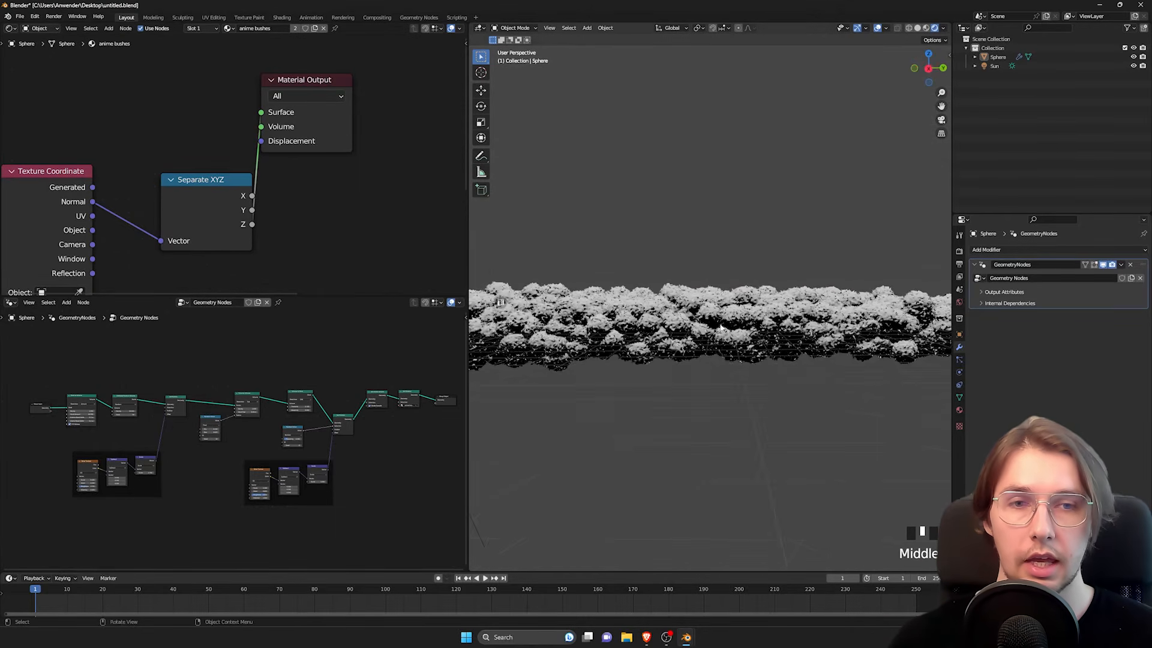
Step: Move the Material Output back beside the Color Ramp and connect the ramp's Color output to Surface
{"action": "middle_click_drag", "start_coordinate": [149, 195], "coordinate": [192, 180]}
{"action": "scroll", "coordinate": [192, 181], "scroll_direction": "down", "scroll_amount": 13}
{"action": "middle_click_drag", "start_coordinate": [291, 185], "coordinate": [167, 176]}
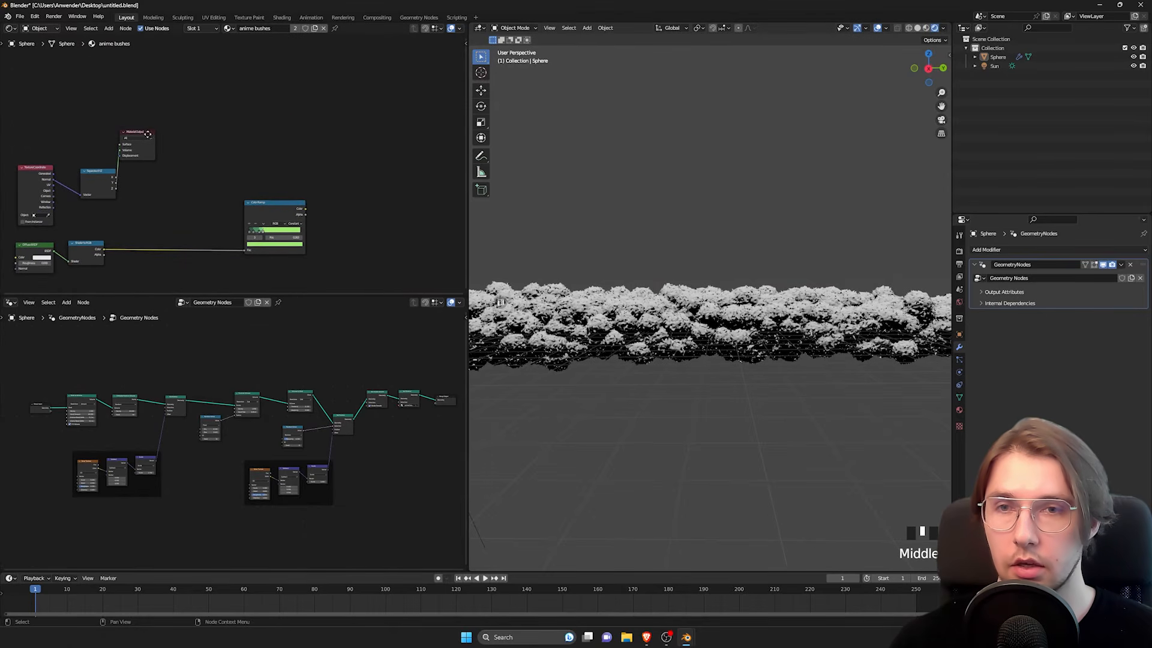
{"action": "left_click_drag", "start_coordinate": [135, 133], "coordinate": [374, 214]}
{"action": "scroll", "coordinate": [330, 203], "scroll_direction": "up", "scroll_amount": 3}
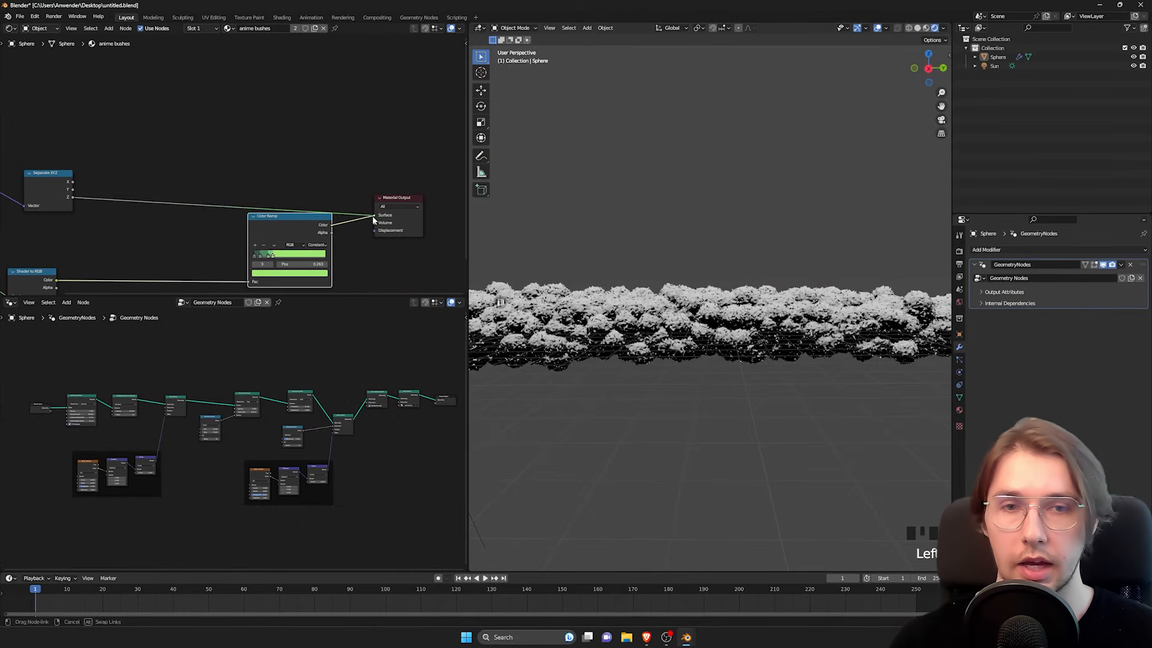
Step: Examine the toon shading on the shadowed side and underside of the stretched bush
{"action": "middle_click_drag", "start_coordinate": [690, 327], "coordinate": [700, 294], "text": "shift"}
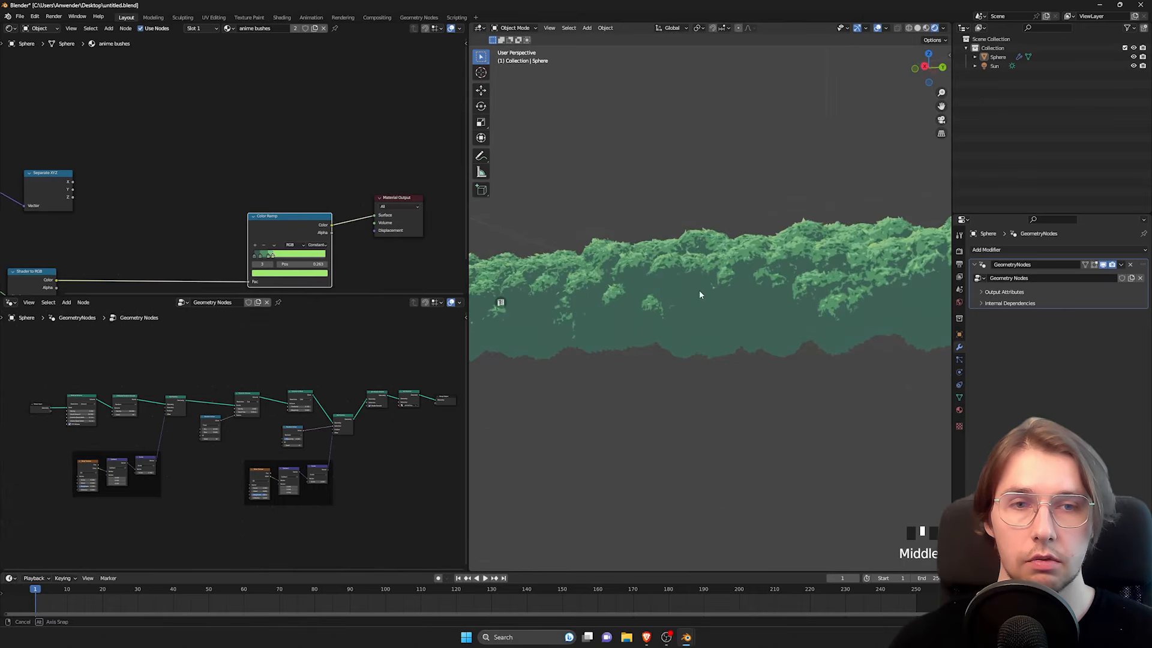
{"action": "scroll", "coordinate": [754, 342], "scroll_direction": "up", "scroll_amount": 3}
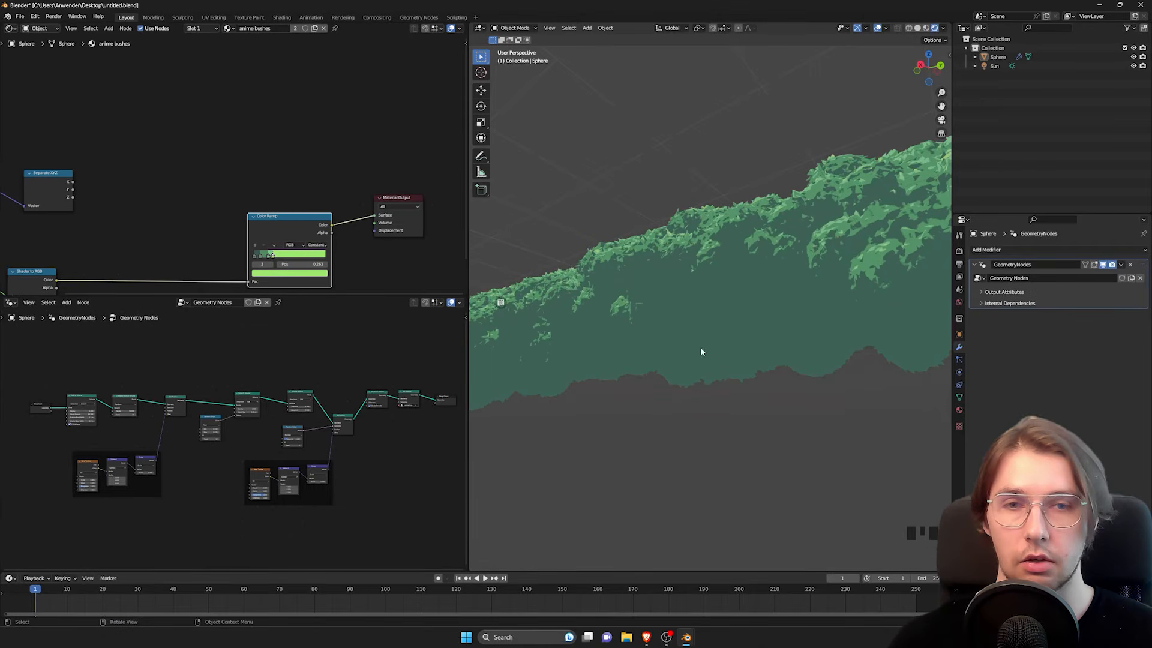
{"action": "middle_click_drag", "start_coordinate": [701, 352], "coordinate": [687, 304]}
{"action": "scroll", "coordinate": [617, 311], "scroll_direction": "down", "scroll_amount": 3}
{"action": "scroll", "coordinate": [684, 322], "scroll_direction": "down", "scroll_amount": 4}
{"action": "scroll", "coordinate": [659, 301], "scroll_direction": "up", "scroll_amount": 3}
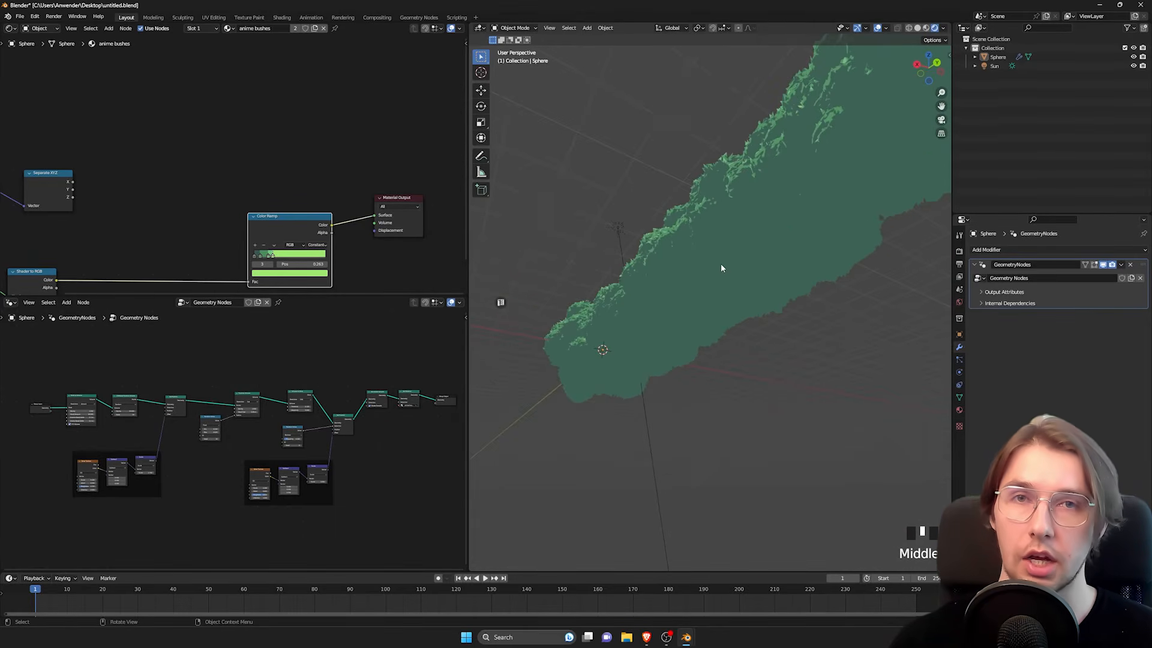
{"action": "middle_click_drag", "start_coordinate": [706, 255], "coordinate": [740, 279]}
Step: Add a Mix Color node in the gap between the Separate XYZ and Color Ramp nodes
{"action": "middle_click_drag", "start_coordinate": [108, 204], "coordinate": [232, 215]}
{"action": "scroll", "coordinate": [232, 215], "scroll_direction": "up", "scroll_amount": 3}
{"action": "left_click", "coordinate": [200, 197]}
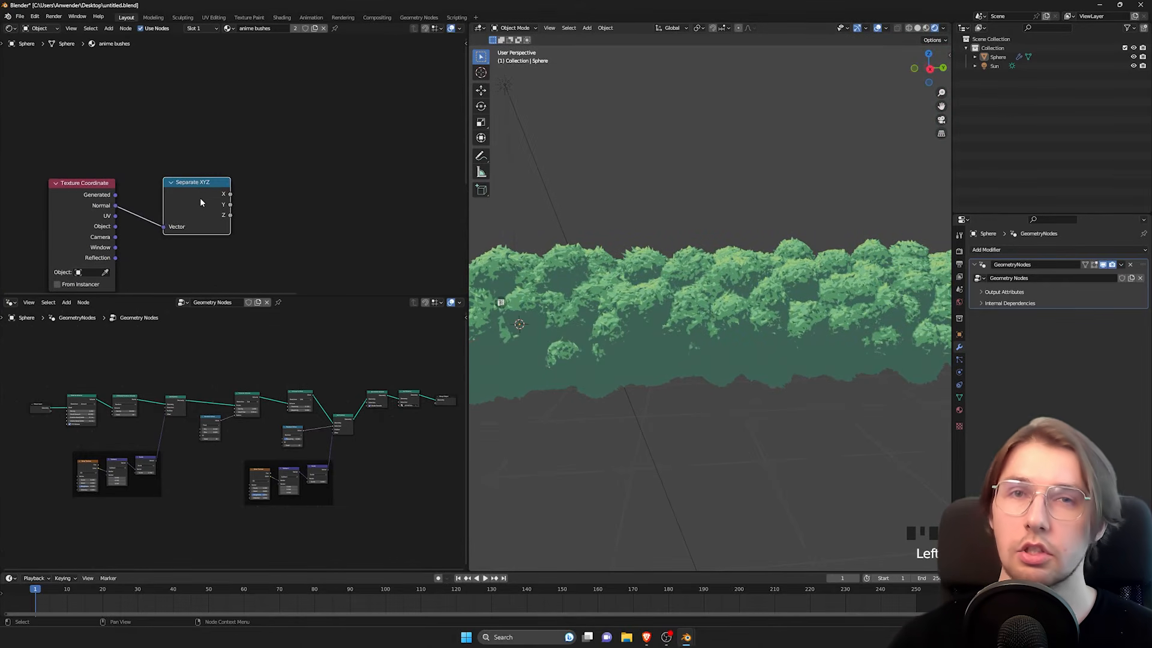
{"action": "scroll", "coordinate": [201, 200], "scroll_direction": "down", "scroll_amount": 2}
{"action": "middle_click_drag", "start_coordinate": [201, 200], "coordinate": [216, 156]}
{"action": "scroll", "coordinate": [285, 232], "scroll_direction": "up", "scroll_amount": 3}
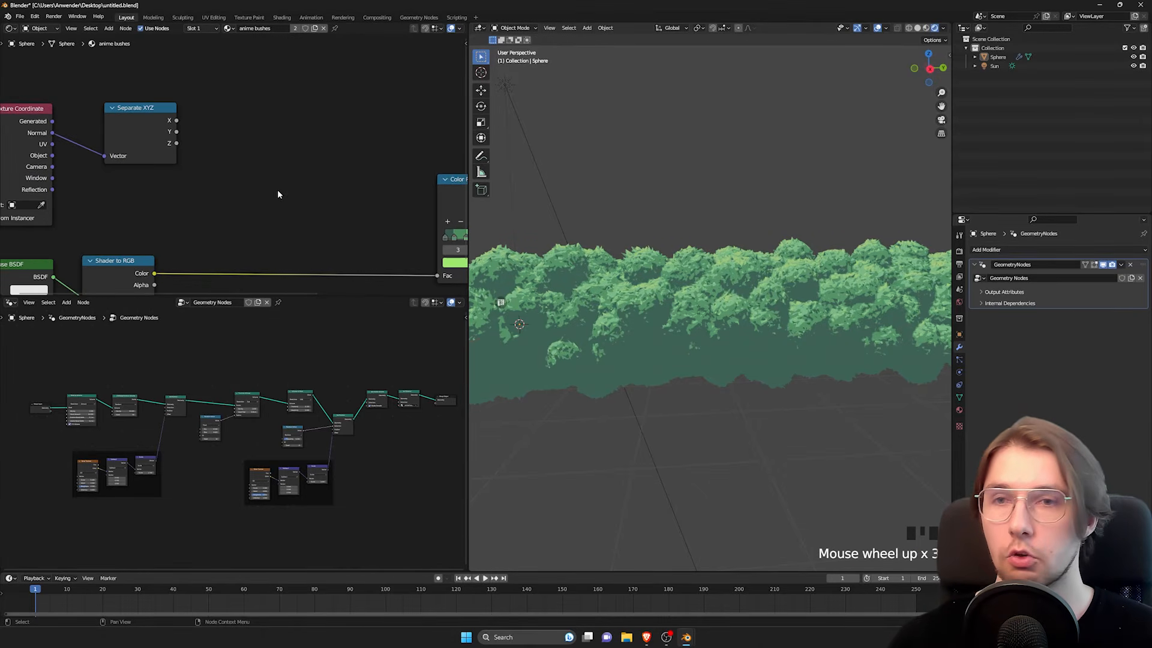
{"action": "left_click", "coordinate": [275, 189]}
{"action": "key", "text": "space"}
{"action": "type", "text": "mix c"}
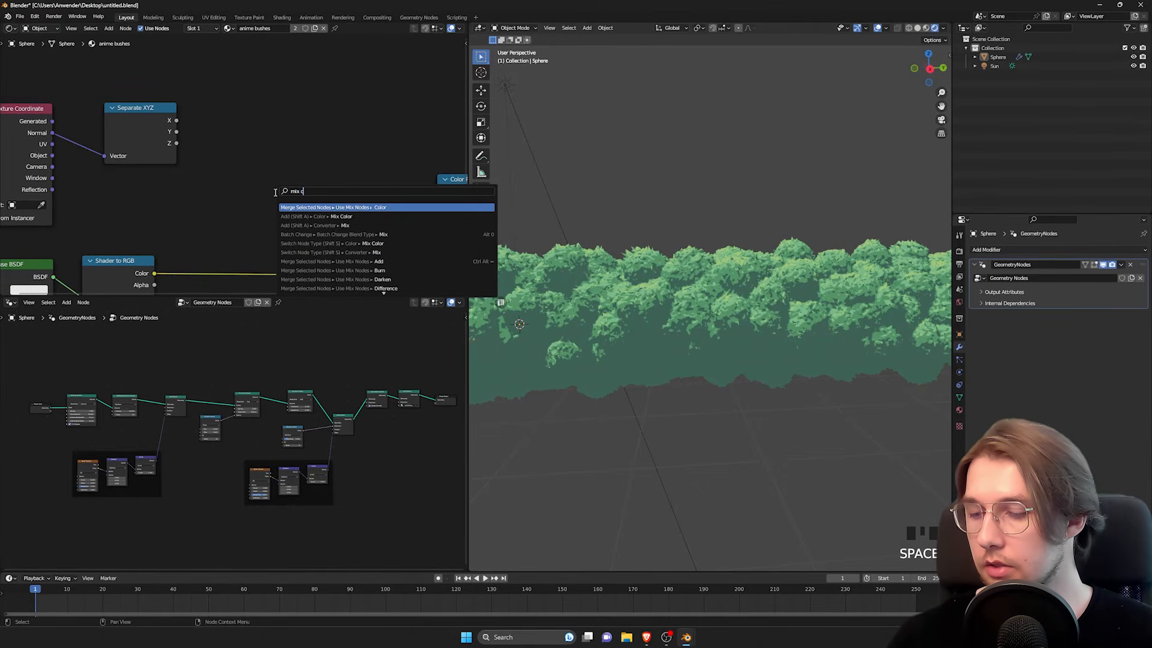
{"action": "type", "text": "olo"}
{"action": "left_click", "coordinate": [324, 217]}
{"action": "left_click", "coordinate": [297, 131]}
Step: Connect Shader to RGB's Color to the Mix node's A and Separate XYZ's Z to B, and set the blending mode to Multiply
{"action": "middle_click_drag", "start_coordinate": [252, 236], "coordinate": [283, 214]}
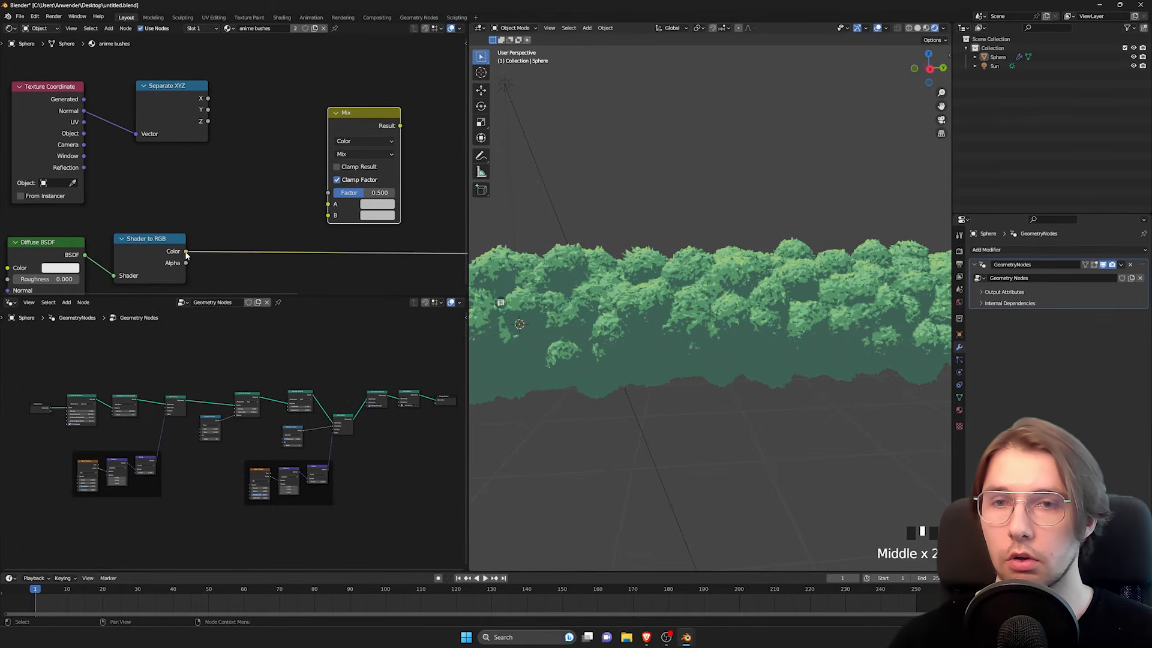
{"action": "left_click_drag", "start_coordinate": [186, 252], "coordinate": [328, 204]}
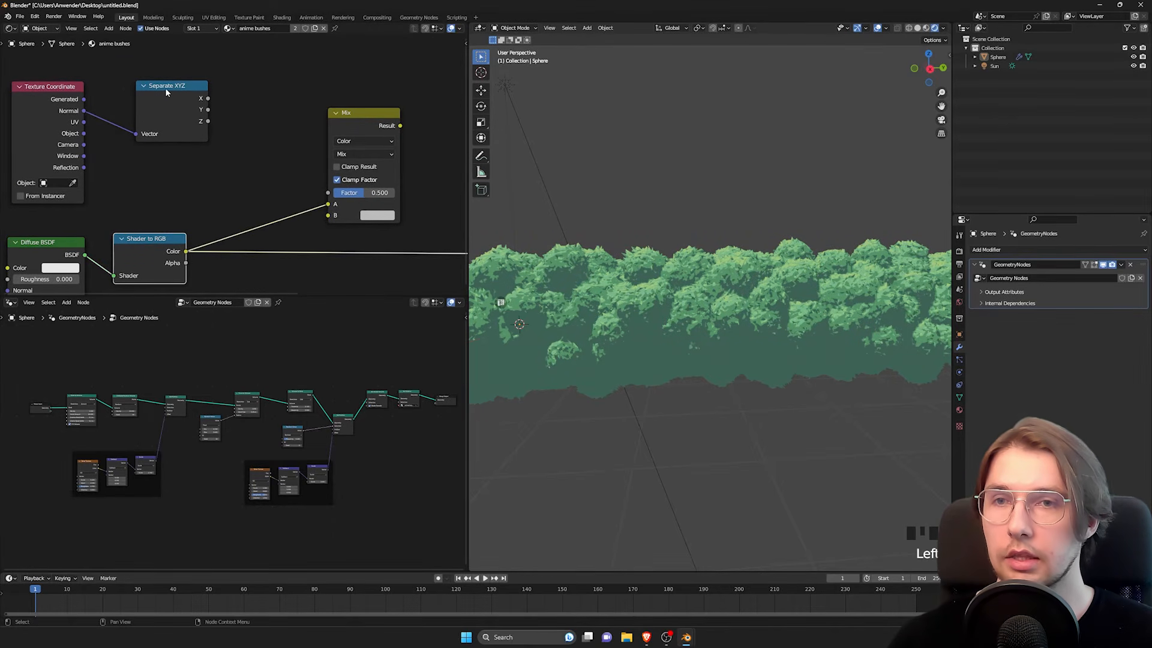
{"action": "left_click_drag", "start_coordinate": [207, 121], "coordinate": [331, 215]}
{"action": "left_click_drag", "start_coordinate": [375, 113], "coordinate": [374, 116]}
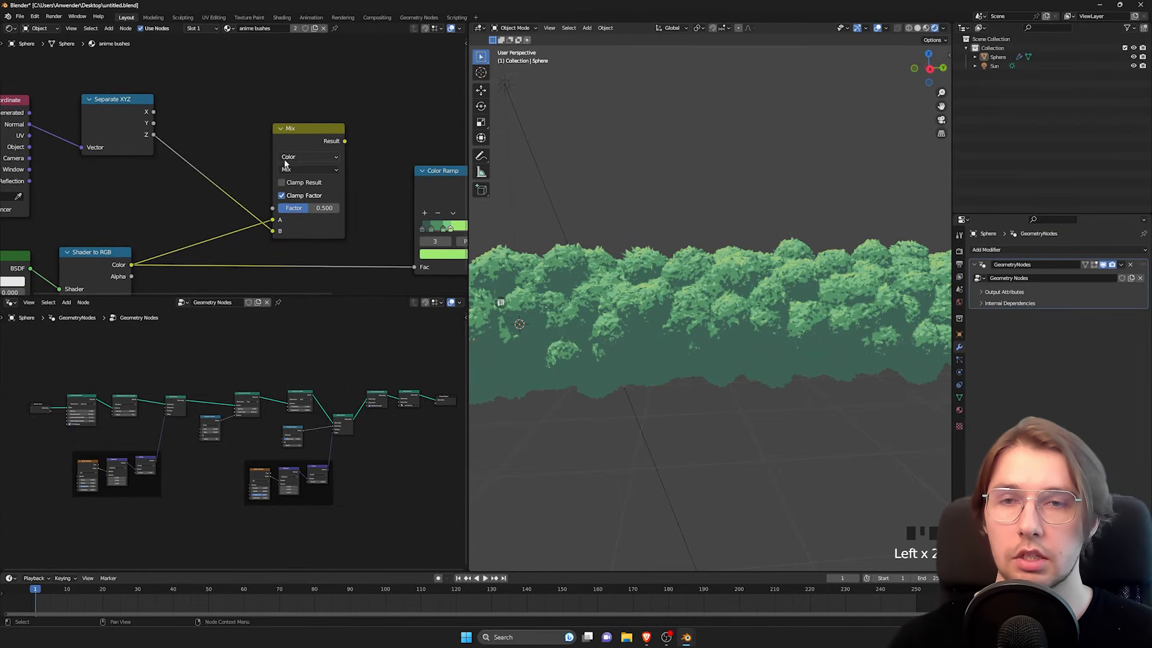
{"action": "left_click", "coordinate": [291, 169]}
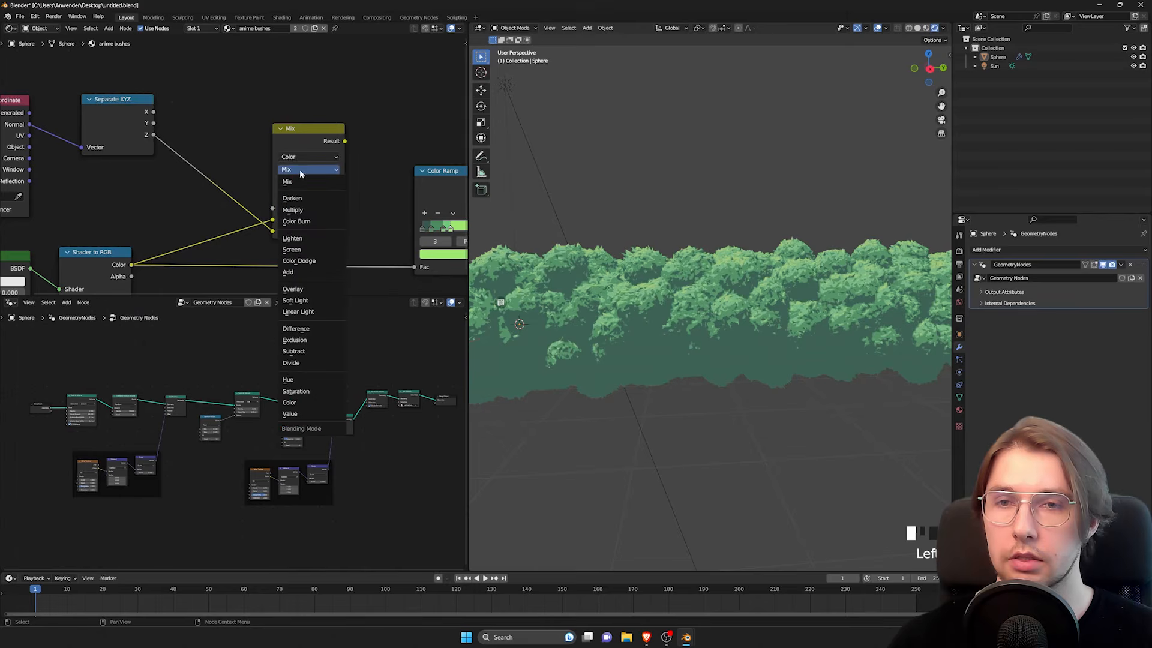
{"action": "left_click", "coordinate": [304, 211]}
Step: Move the Material Output above the Color Ramp and connect the Multiply node's Result to Surface to preview it
{"action": "middle_click_drag", "start_coordinate": [372, 152], "coordinate": [153, 198]}
{"action": "scroll", "coordinate": [210, 183], "scroll_direction": "down", "scroll_amount": 1}
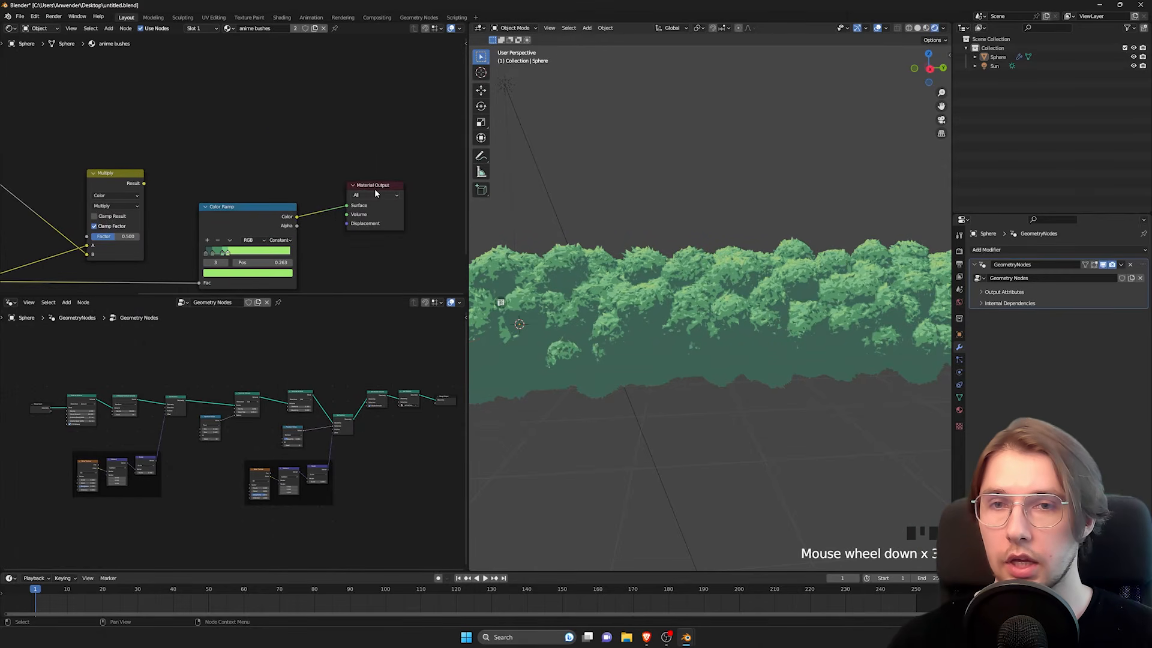
{"action": "left_click_drag", "start_coordinate": [374, 188], "coordinate": [259, 161]}
{"action": "scroll", "coordinate": [228, 174], "scroll_direction": "up", "scroll_amount": 3}
{"action": "left_click_drag", "start_coordinate": [121, 188], "coordinate": [242, 174]}
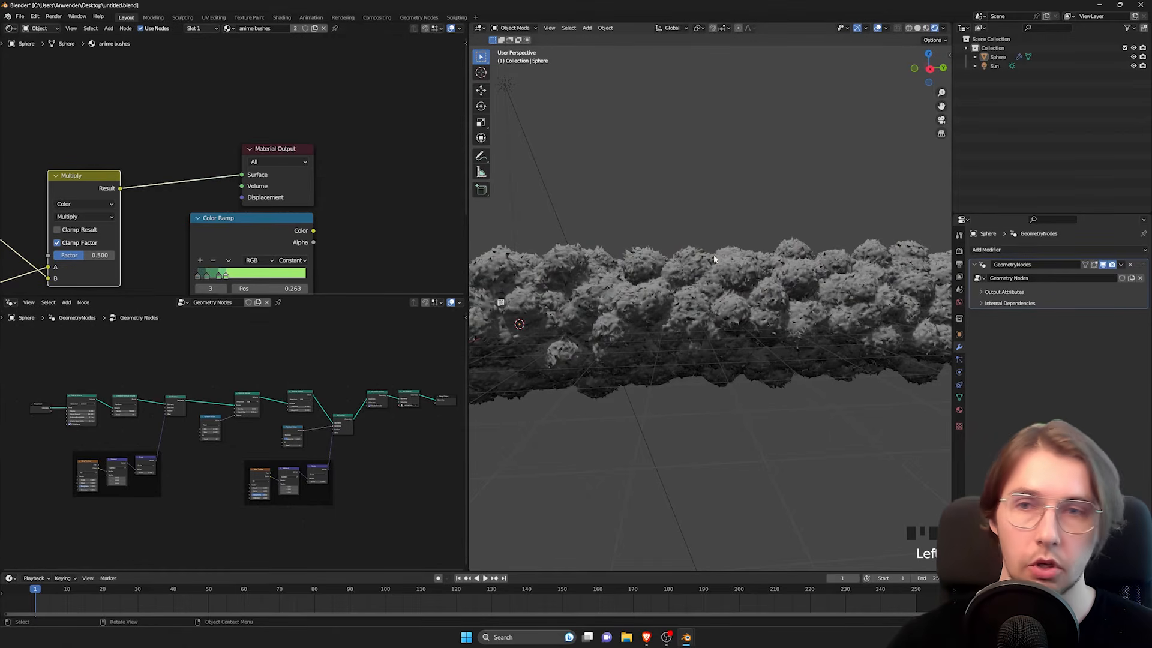
Step: Set the Multiply node's Factor to 0 and examine the shading on the whole bush
{"action": "middle_click_drag", "start_coordinate": [115, 152], "coordinate": [266, 93]}
{"action": "left_click_drag", "start_coordinate": [235, 202], "coordinate": [203, 199]}
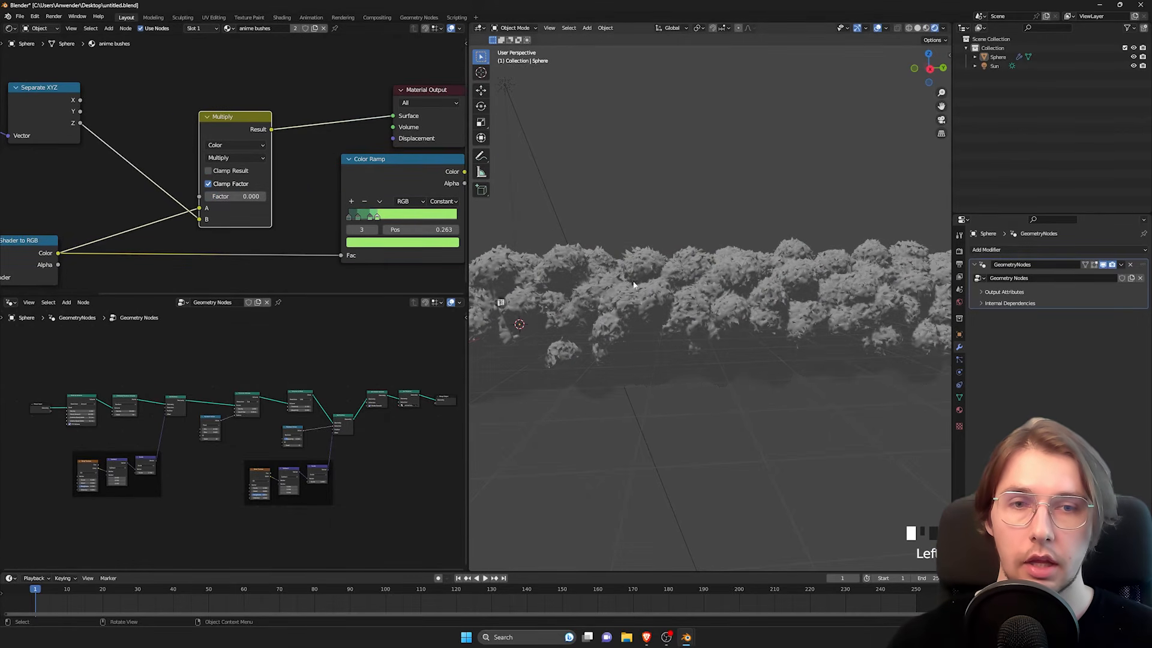
{"action": "scroll", "coordinate": [618, 258], "scroll_direction": "down", "scroll_amount": 4}
{"action": "middle_click_drag", "start_coordinate": [618, 258], "coordinate": [693, 284], "text": "shift"}
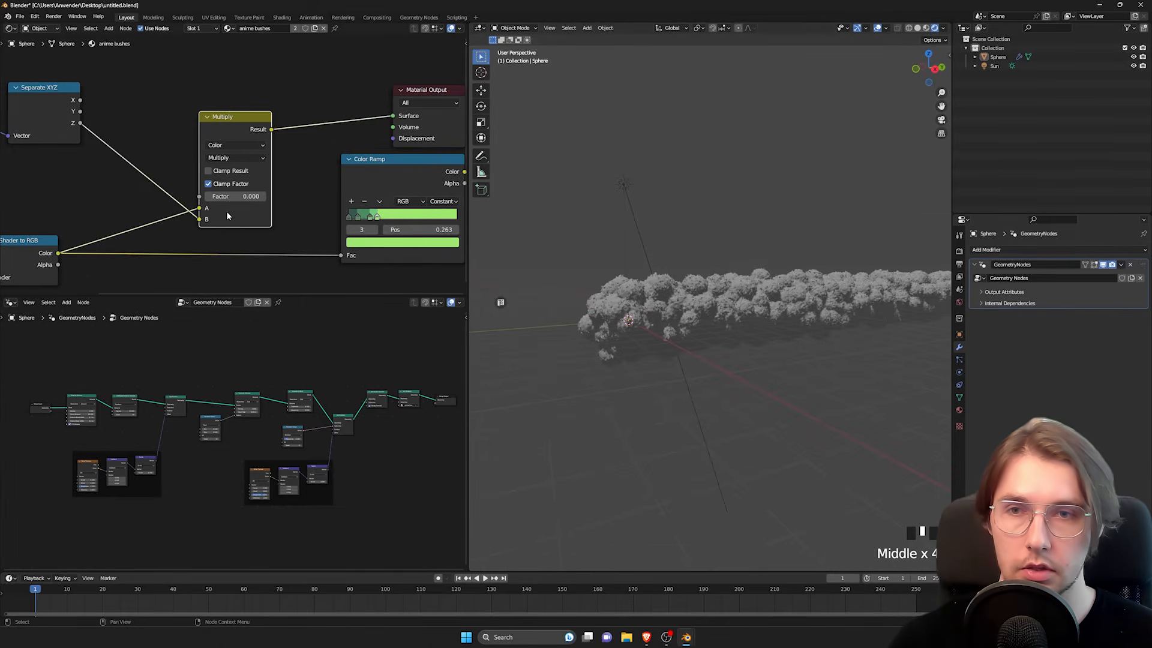
Step: Set the Multiply node's Factor to 0.900 and examine the shading on the bush up close
{"action": "middle_click_drag", "start_coordinate": [227, 214], "coordinate": [212, 215], "text": "shift"}
{"action": "left_click_drag", "start_coordinate": [231, 196], "coordinate": [281, 196]}
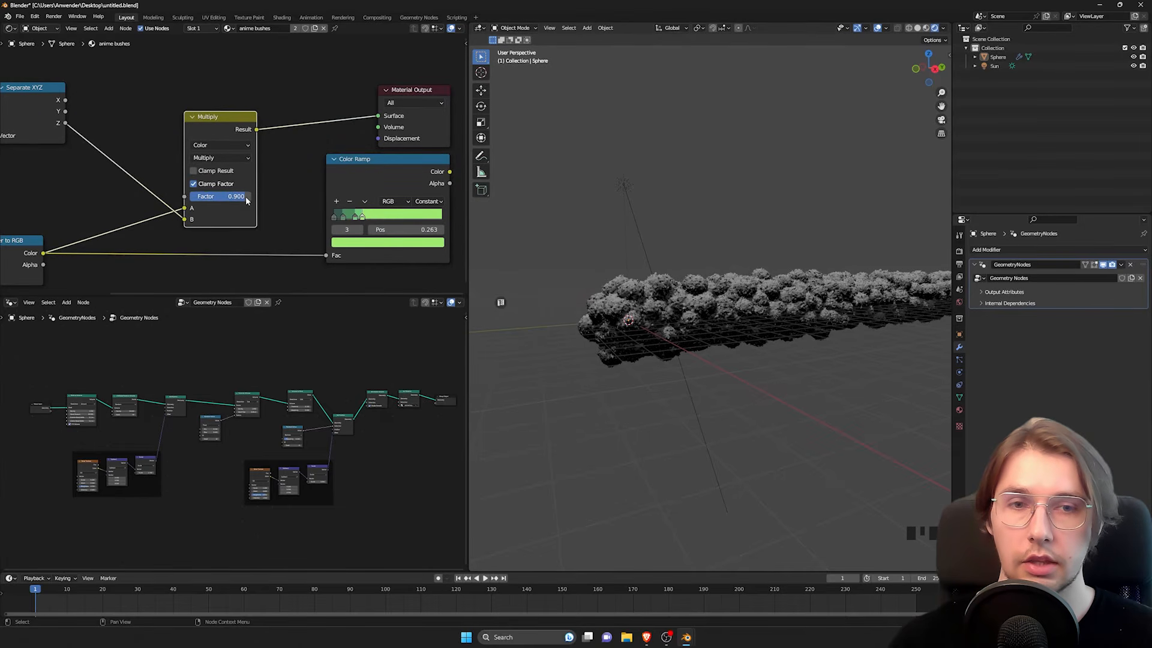
{"action": "scroll", "coordinate": [714, 300], "scroll_direction": "up", "scroll_amount": 2}
{"action": "middle_click_drag", "start_coordinate": [714, 324], "coordinate": [714, 300], "text": "shift"}
{"action": "scroll", "coordinate": [692, 341], "scroll_direction": "up", "scroll_amount": 2}
{"action": "middle_click_drag", "start_coordinate": [692, 341], "coordinate": [727, 295]}
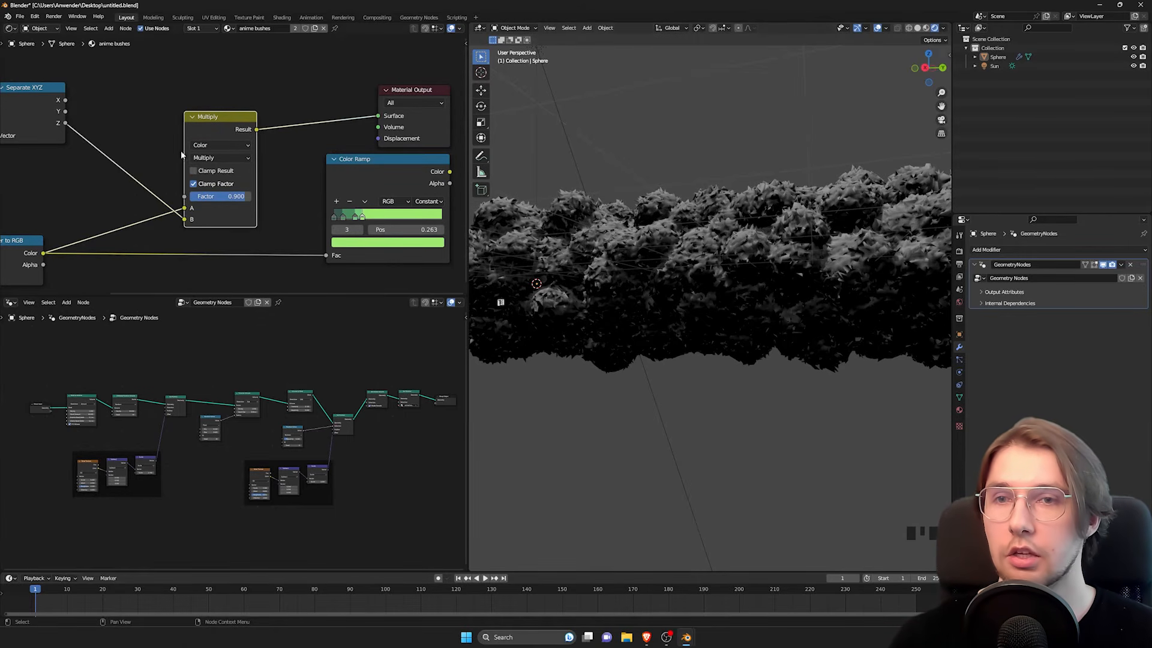
Step: Connect the Multiply node's Result to the Color Ramp's Fac, move the Material Output beyond the ramp, and connect the ramp's Color to Surface
{"action": "left_click_drag", "start_coordinate": [211, 109], "coordinate": [210, 106]}
{"action": "middle_click_drag", "start_coordinate": [204, 115], "coordinate": [200, 117]}
{"action": "left_click_drag", "start_coordinate": [268, 243], "coordinate": [270, 243]}
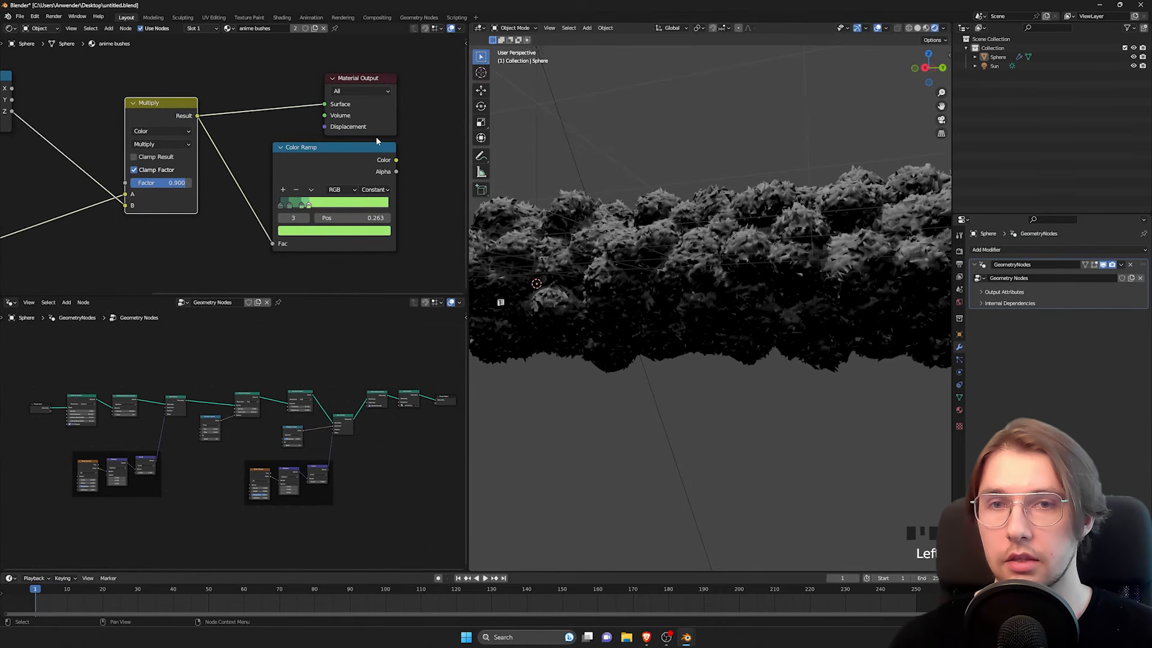
{"action": "left_click_drag", "start_coordinate": [357, 81], "coordinate": [466, 81]}
{"action": "left_click_drag", "start_coordinate": [396, 160], "coordinate": [435, 104]}
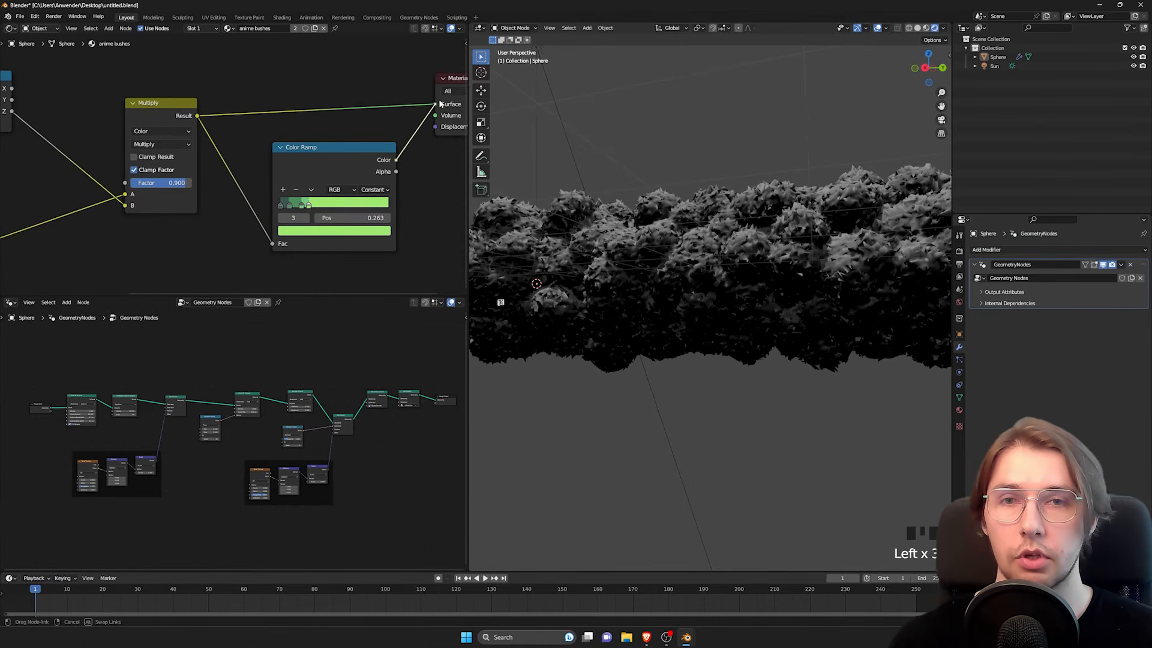
{"action": "middle_click_drag", "start_coordinate": [365, 99], "coordinate": [308, 111]}
{"action": "mouse_move", "coordinate": [697, 278]}
{"action": "middle_mouse_down"}
{"action": "mouse_move", "coordinate": [707, 268]}
{"action": "mouse_move", "coordinate": [648, 281]}
{"action": "mouse_move", "coordinate": [712, 282]}
{"action": "middle_mouse_up"}
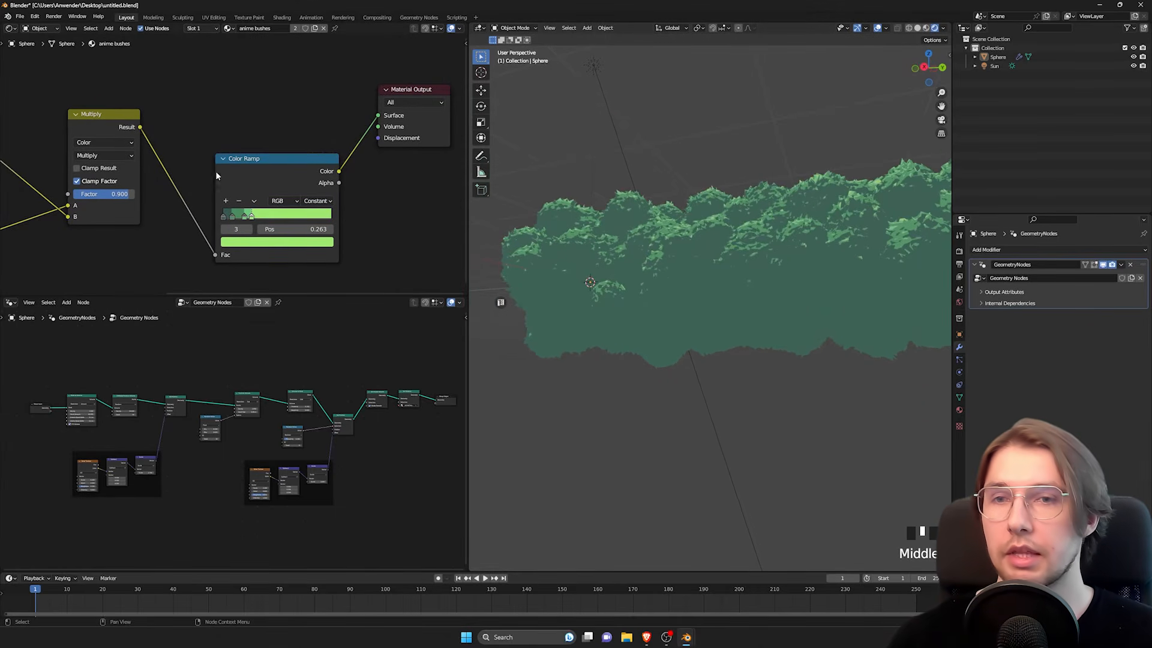
Step: Set the Color Ramp's second-darkest stop to position 0.018 and inspect the leaves in the shadowed areas
{"action": "scroll", "coordinate": [215, 176], "scroll_direction": "up", "scroll_amount": 8}
{"action": "middle_click_drag", "start_coordinate": [175, 182], "coordinate": [151, 138]}
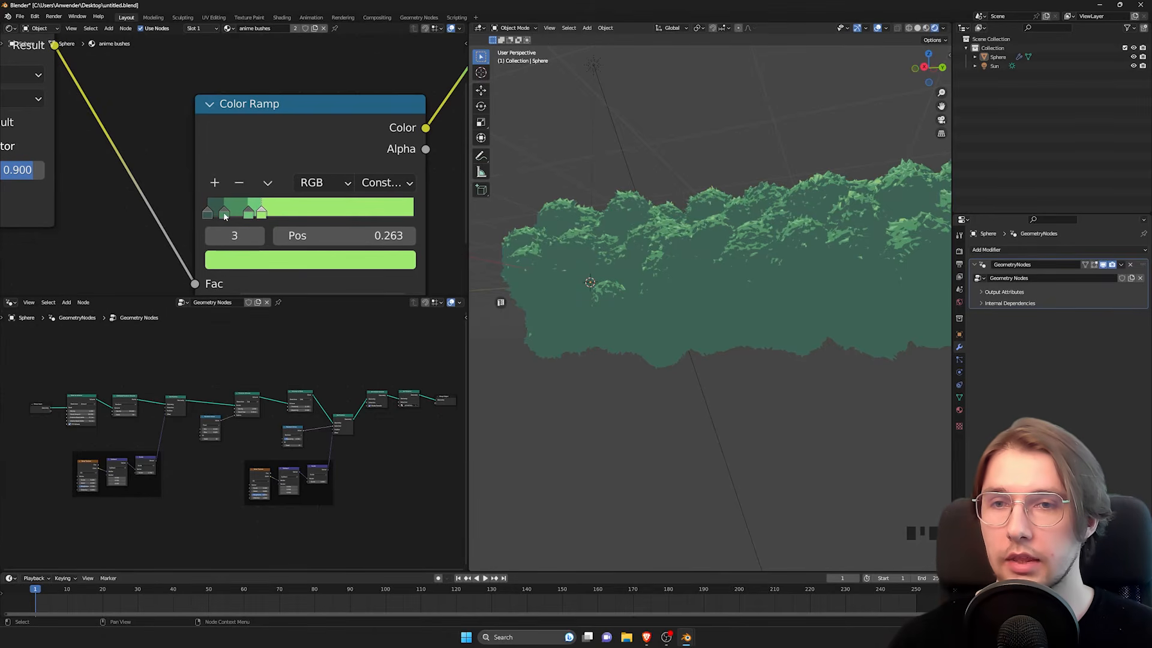
{"action": "left_click", "coordinate": [224, 214]}
{"action": "left_click_drag", "start_coordinate": [224, 214], "coordinate": [214, 215]}
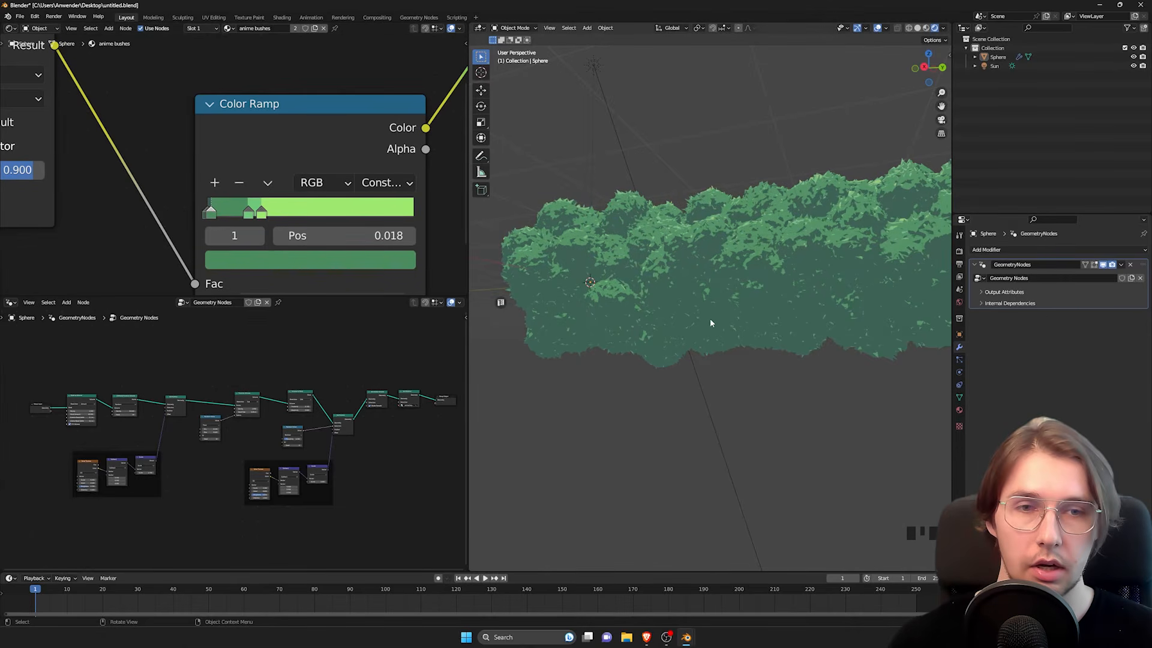
{"action": "middle_click_drag", "start_coordinate": [710, 323], "coordinate": [711, 300]}
{"action": "scroll", "coordinate": [712, 300], "scroll_direction": "up", "scroll_amount": 3}
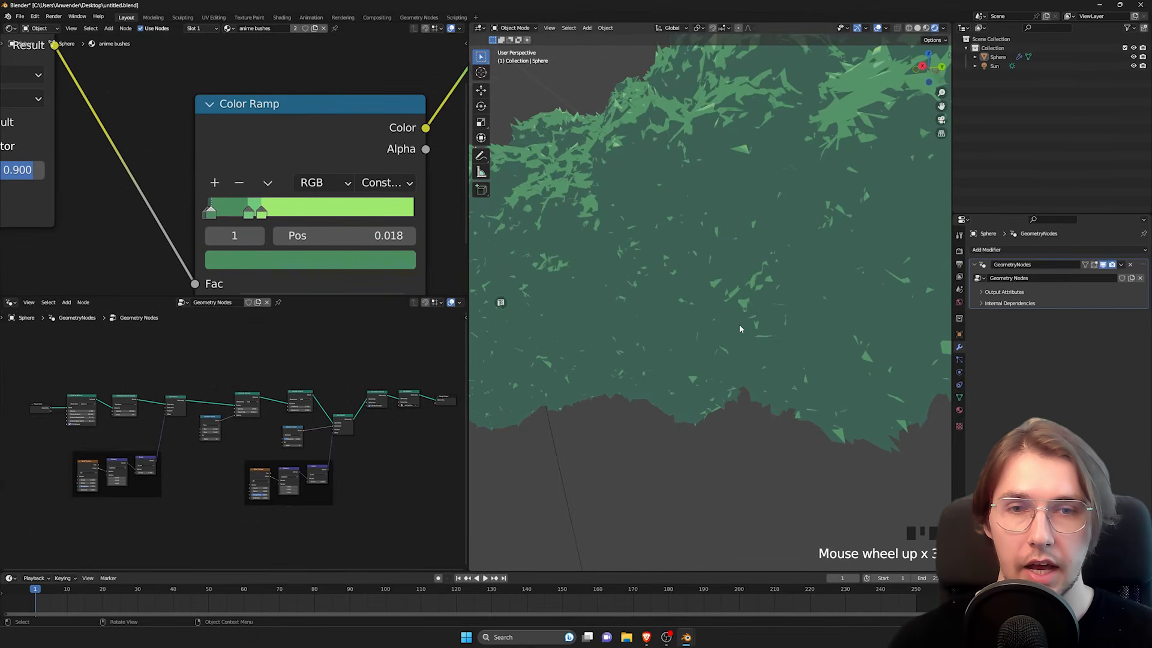
{"action": "scroll", "coordinate": [740, 328], "scroll_direction": "down", "scroll_amount": 2}
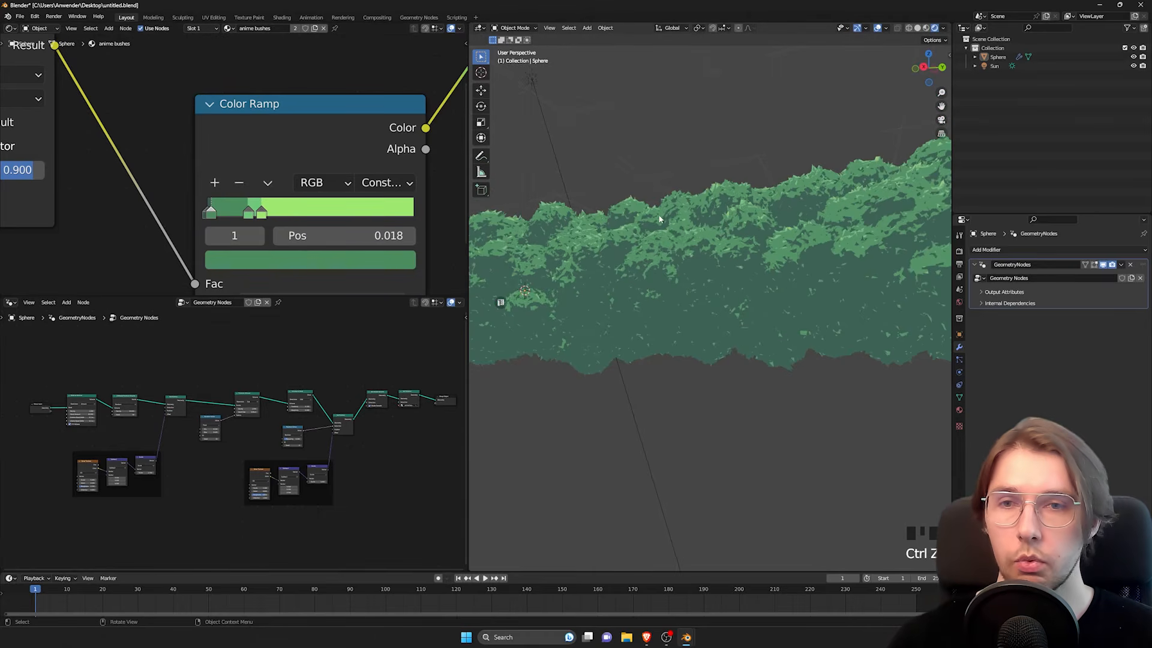
{"action": "middle_click_drag", "start_coordinate": [660, 218], "coordinate": [636, 264]}
Step: Shift the Color Ramp's brighter stops towards the dark end, with the lightest green stop at position 0.235
{"action": "mouse_move", "coordinate": [264, 214]}
{"action": "left_mouse_down"}
{"action": "mouse_move", "coordinate": [285, 215]}
{"action": "mouse_move", "coordinate": [229, 214]}
{"action": "mouse_move", "coordinate": [275, 215]}
{"action": "left_mouse_up"}
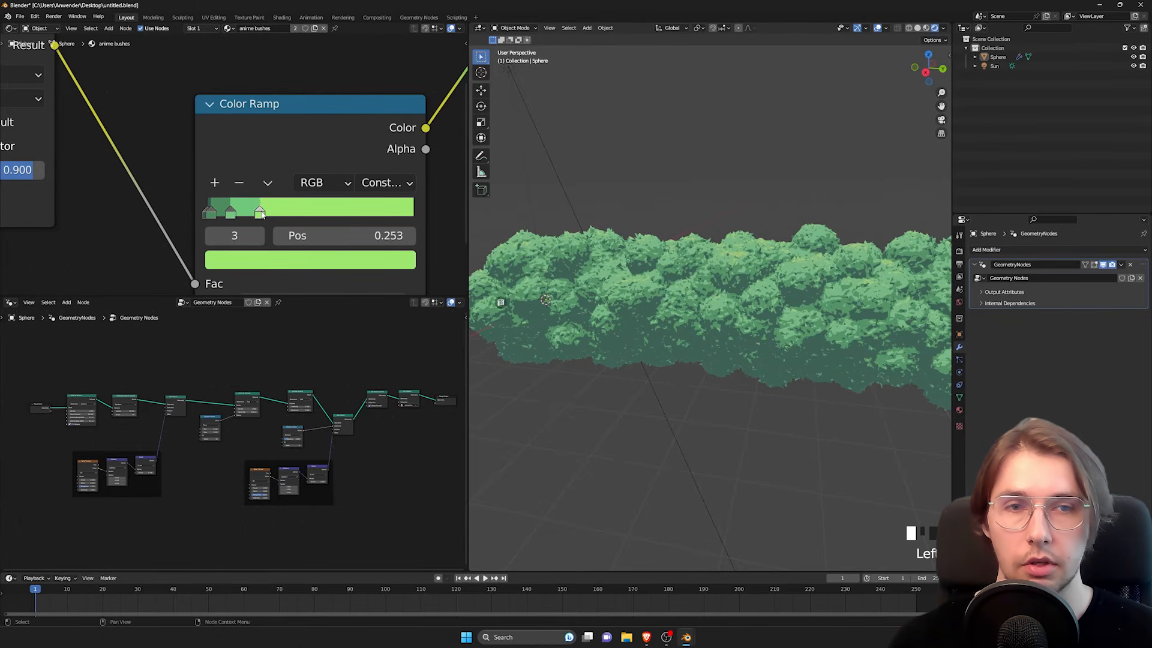
{"action": "middle_click_drag", "start_coordinate": [733, 295], "coordinate": [696, 315]}
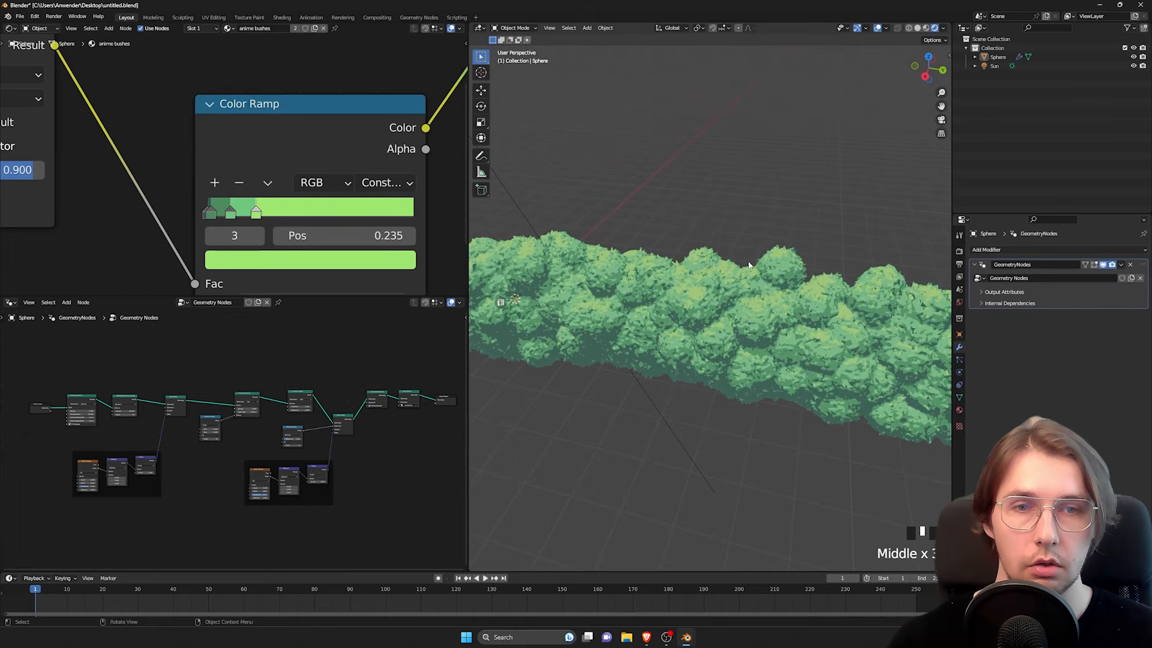
{"action": "middle_click_drag", "start_coordinate": [749, 266], "coordinate": [768, 235]}
Step: Rotate the Sun light around the global Z axis and inspect the bush's shading up close and from the side
{"action": "scroll", "coordinate": [720, 204], "scroll_direction": "up", "scroll_amount": 4}
{"action": "middle_click_drag", "start_coordinate": [718, 201], "coordinate": [678, 265], "text": "shift"}
{"action": "scroll", "coordinate": [750, 222], "scroll_direction": "down", "scroll_amount": 3}
{"action": "scroll", "coordinate": [716, 300], "scroll_direction": "up", "scroll_amount": 1}
{"action": "scroll", "coordinate": [678, 265], "scroll_direction": "down", "scroll_amount": 2}
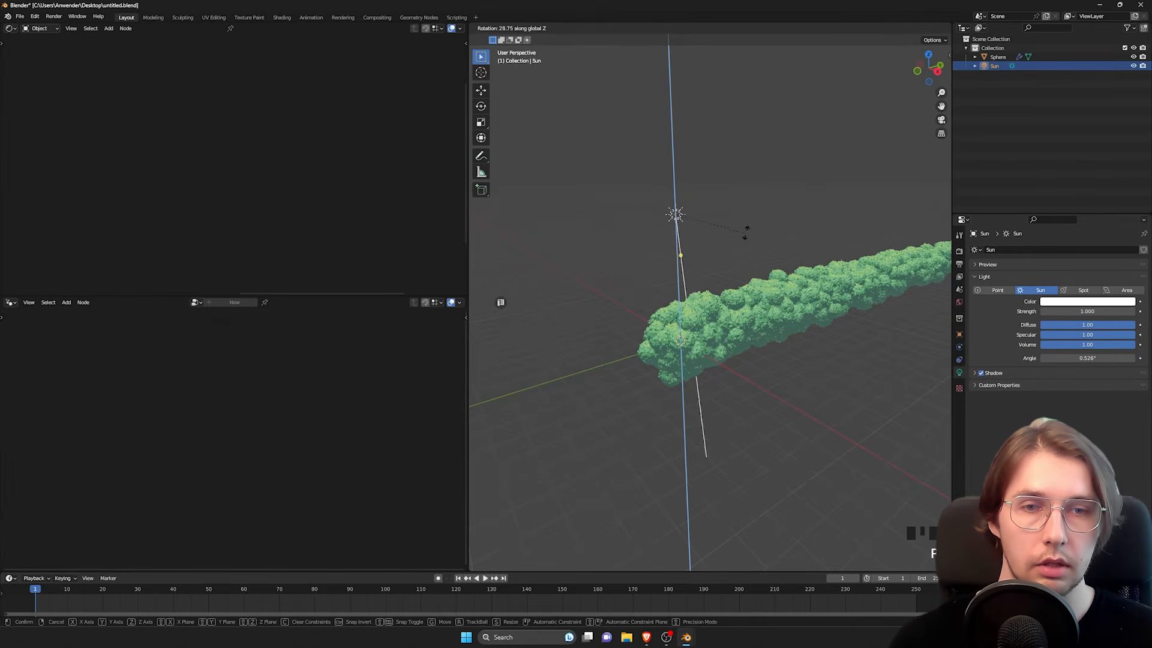
{"action": "left_click", "coordinate": [746, 233]}
{"action": "middle_click_drag", "start_coordinate": [798, 358], "coordinate": [706, 305]}
{"action": "scroll", "coordinate": [749, 319], "scroll_direction": "up", "scroll_amount": 3}
{"action": "scroll", "coordinate": [630, 310], "scroll_direction": "down", "scroll_amount": 1}
{"action": "left_click", "coordinate": [741, 305]}
{"action": "scroll", "coordinate": [723, 339], "scroll_direction": "down", "scroll_amount": 3}
{"action": "scroll", "coordinate": [721, 325], "scroll_direction": "up", "scroll_amount": 4}
{"action": "left_click", "coordinate": [696, 305]}
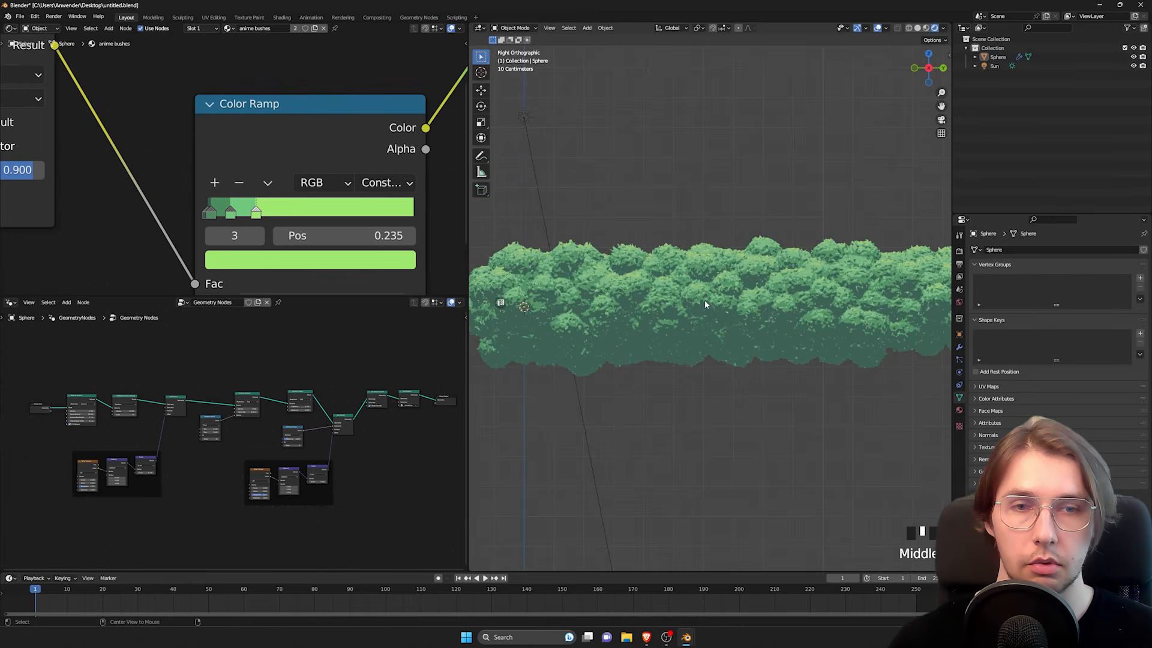
Step: Try feeding Shader to RGB's Color straight into the Color Ramp's Fac to compare the shading, and undo the change
{"action": "scroll", "coordinate": [192, 193], "scroll_direction": "down", "scroll_amount": 4}
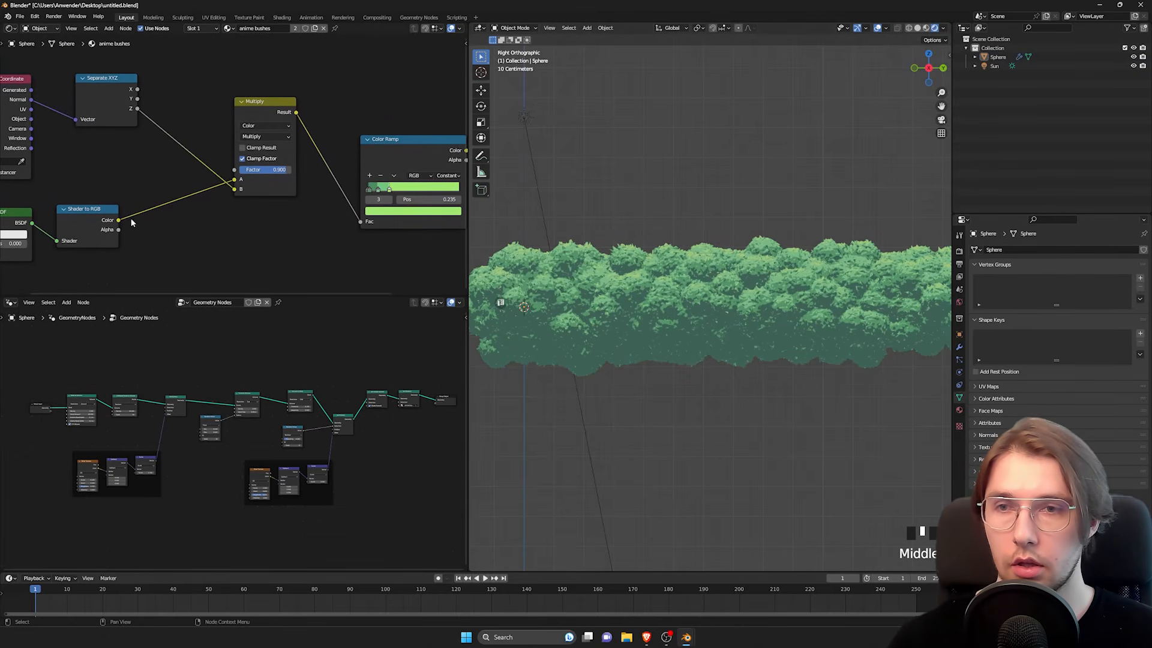
{"action": "left_click_drag", "start_coordinate": [358, 221], "coordinate": [360, 221]}
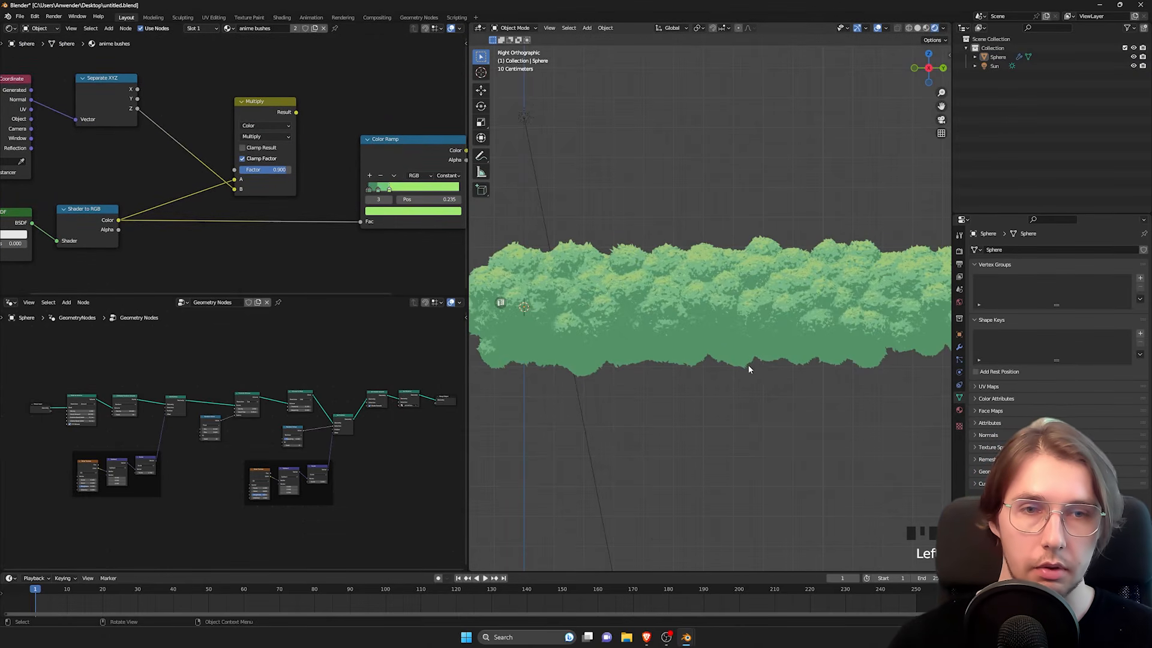
{"action": "mouse_move", "coordinate": [720, 349]}
{"action": "middle_mouse_down"}
{"action": "mouse_move", "coordinate": [718, 323]}
{"action": "mouse_move", "coordinate": [758, 310]}
{"action": "mouse_move", "coordinate": [755, 255]}
{"action": "middle_mouse_up"}
{"action": "key", "text": "ctrl+z"}
{"action": "scroll", "coordinate": [757, 311], "scroll_direction": "down", "scroll_amount": 3}
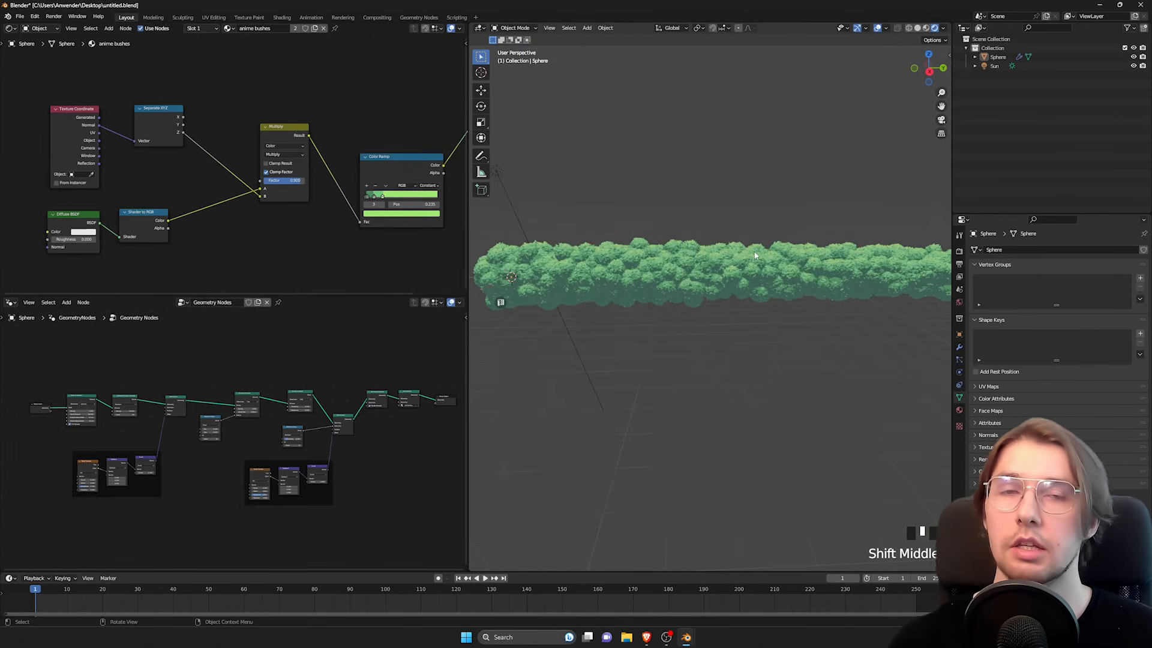
Step: Add a cube and move it along the X axis so it stands beside the bush
{"action": "middle_click_drag", "start_coordinate": [602, 287], "coordinate": [665, 267], "text": "shift"}
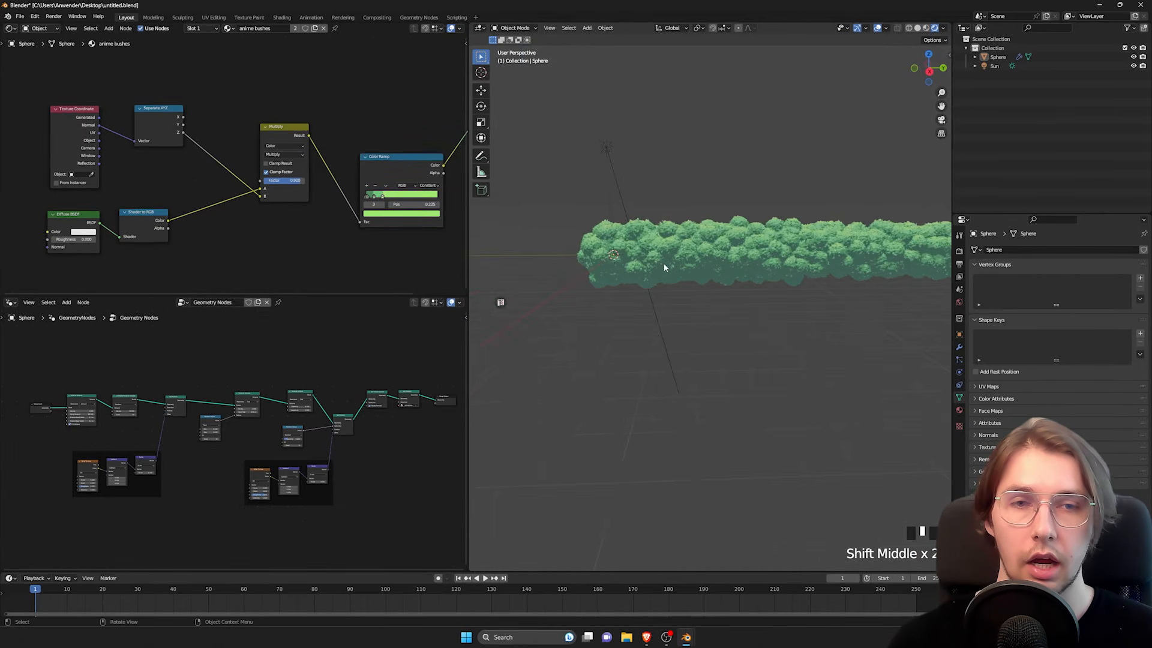
{"action": "middle_click_drag", "start_coordinate": [733, 249], "coordinate": [636, 296]}
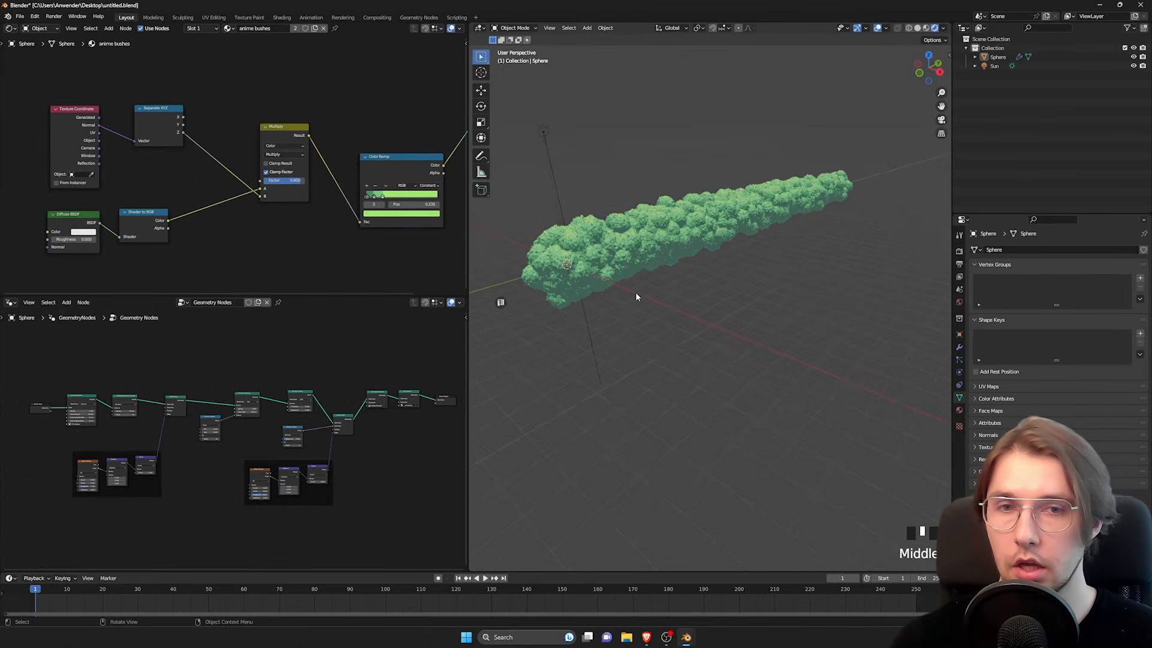
{"action": "key", "text": "shift+a"}
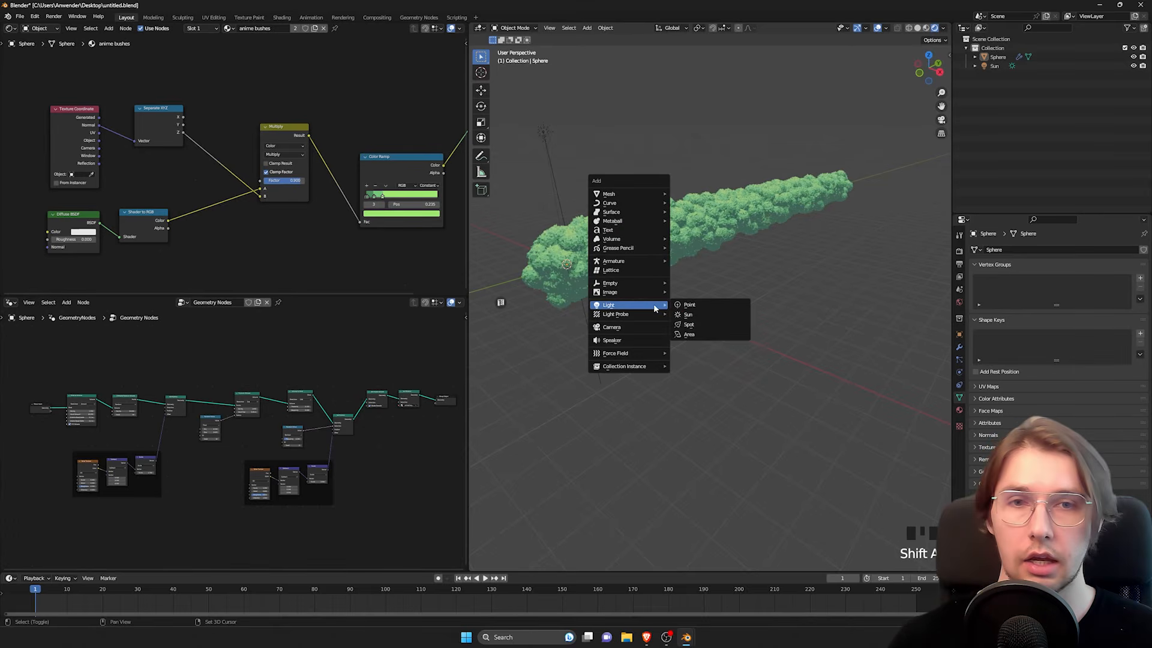
{"action": "mouse_move", "coordinate": [635, 195]}
{"action": "left_click", "coordinate": [689, 202]}
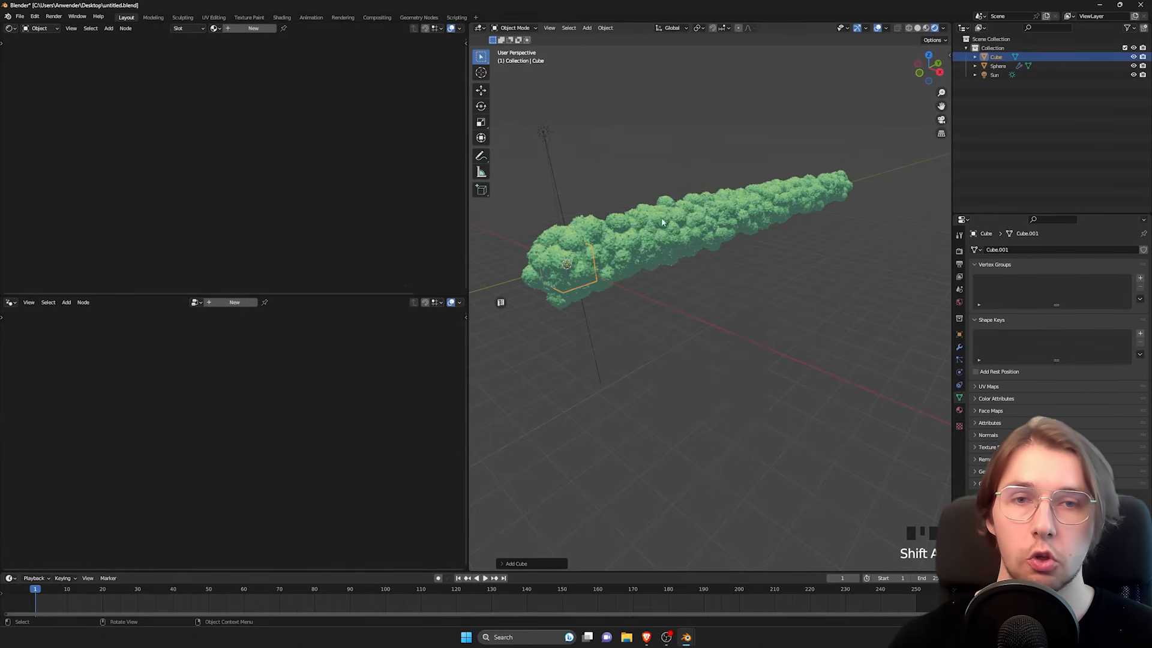
{"action": "middle_click_drag", "start_coordinate": [698, 207], "coordinate": [720, 252]}
{"action": "key", "text": "g"}
{"action": "key", "text": "x"}
{"action": "left_click", "coordinate": [856, 335]}
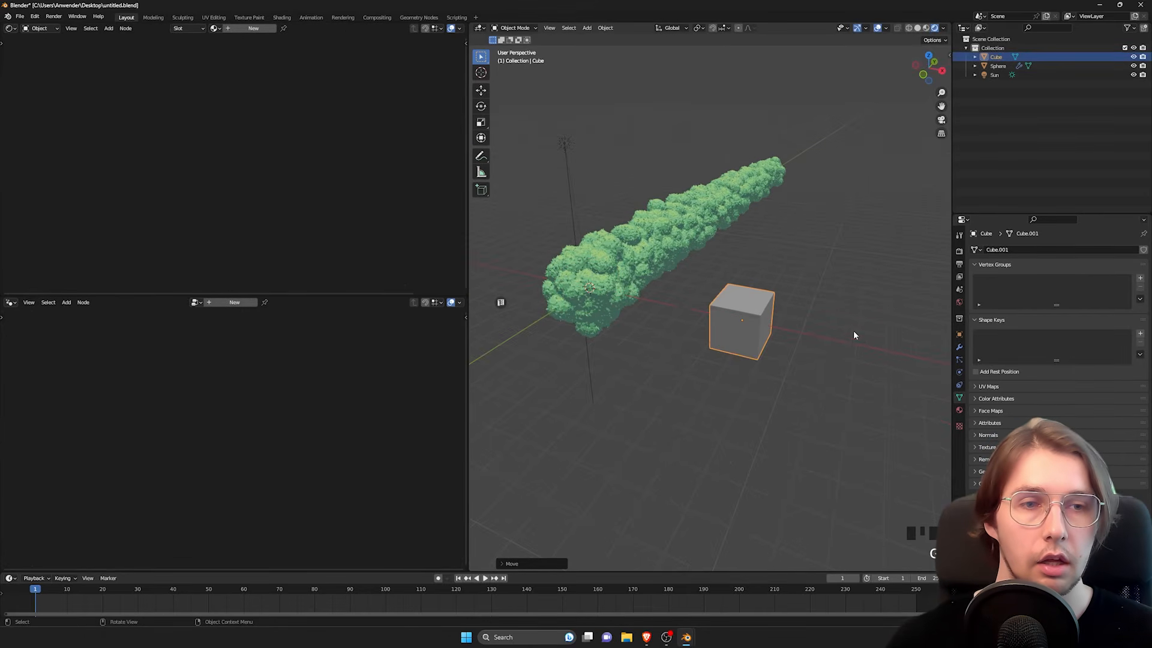
Step: Add a Geometry Nodes modifier to the cube and assign the existing Geometry Nodes group to it
{"action": "left_click", "coordinate": [959, 349]}
{"action": "left_click", "coordinate": [987, 249]}
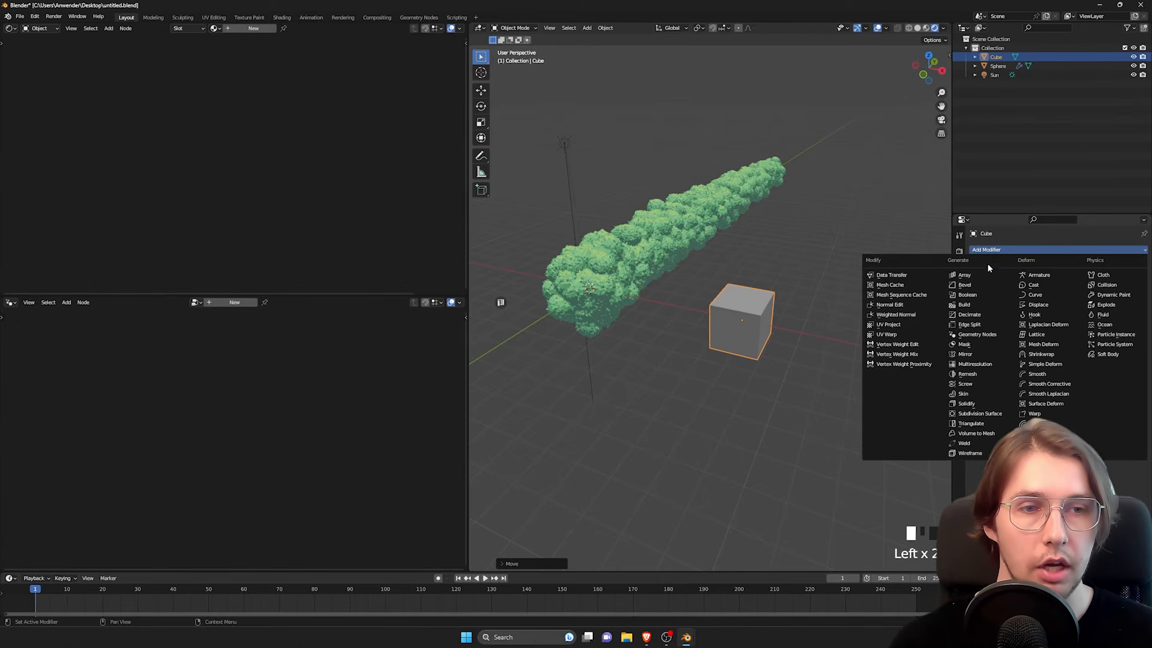
{"action": "left_click", "coordinate": [976, 335]}
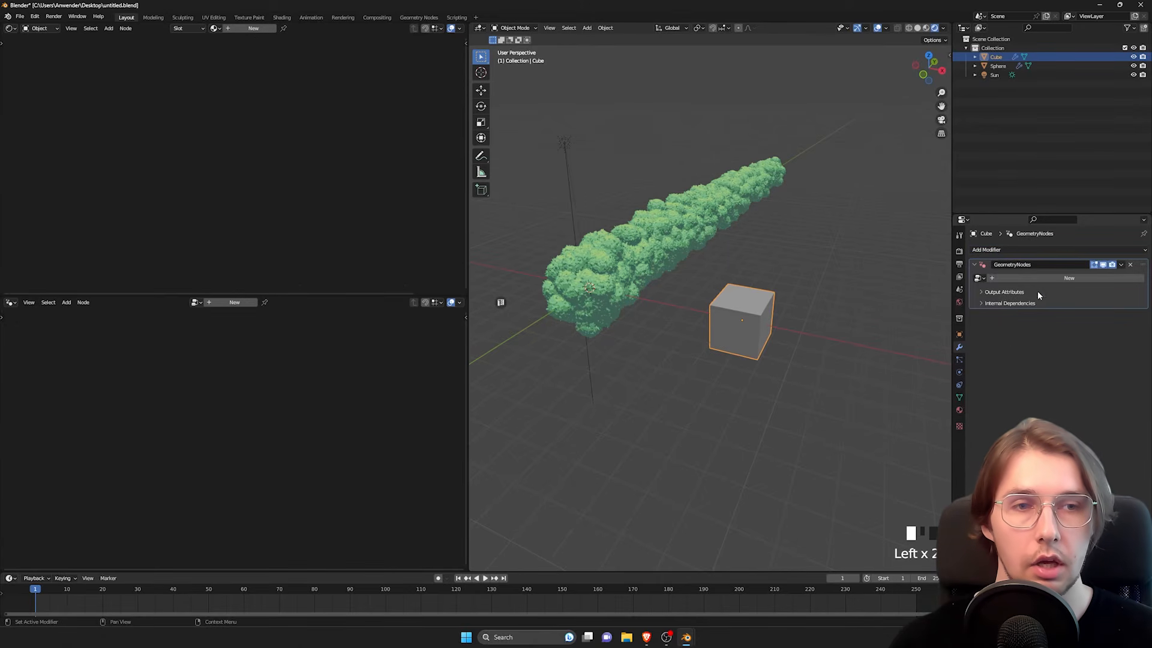
{"action": "left_click", "coordinate": [980, 279]}
{"action": "left_click", "coordinate": [994, 292]}
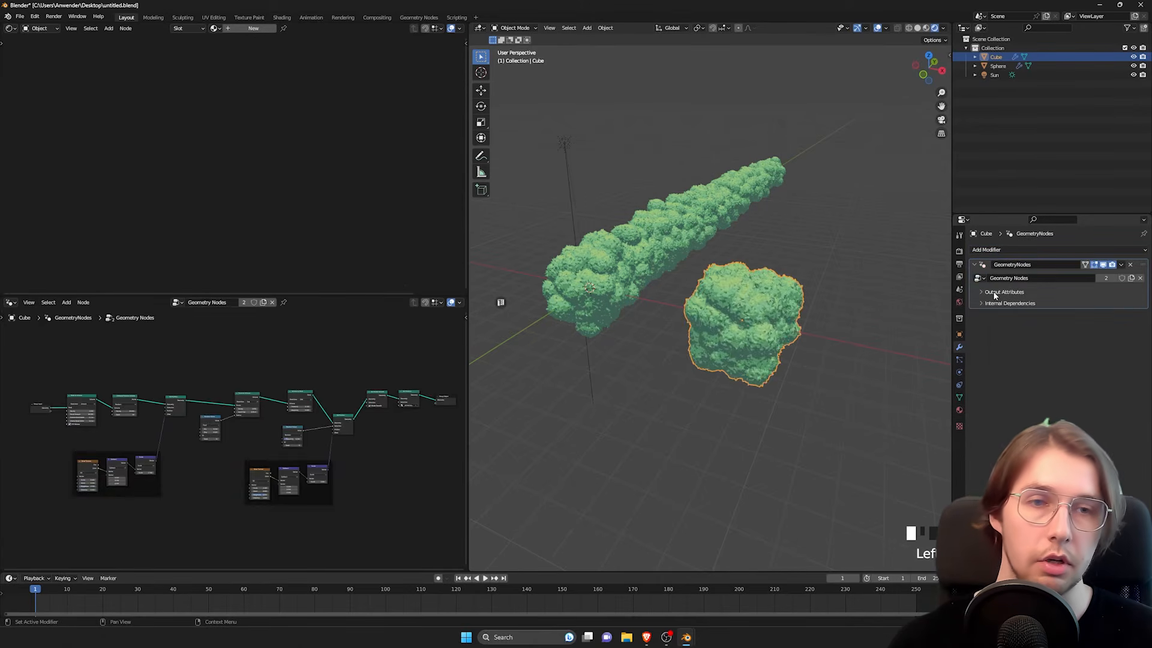
Step: Move the cube bush farther from the long bush along the X axis and inspect it
{"action": "middle_click_drag", "start_coordinate": [749, 336], "coordinate": [744, 312]}
{"action": "key", "text": "g"}
{"action": "middle_click_drag", "start_coordinate": [750, 312], "coordinate": [810, 314]}
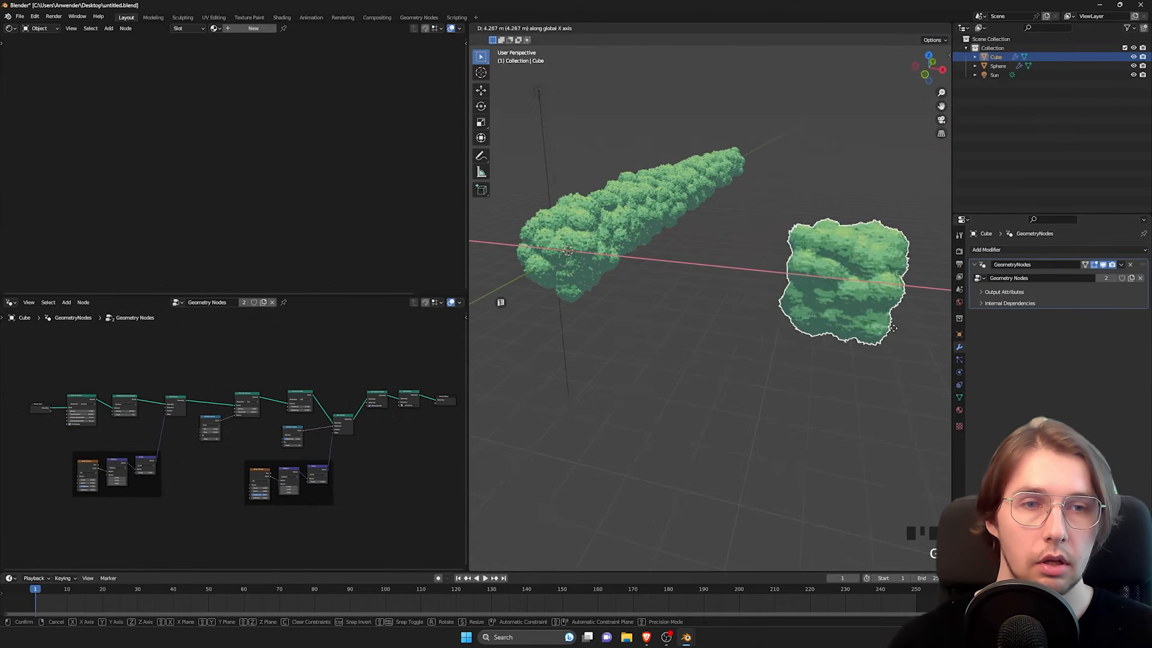
{"action": "left_click", "coordinate": [879, 303]}
{"action": "middle_click_drag", "start_coordinate": [880, 300], "coordinate": [795, 306], "text": "shift"}
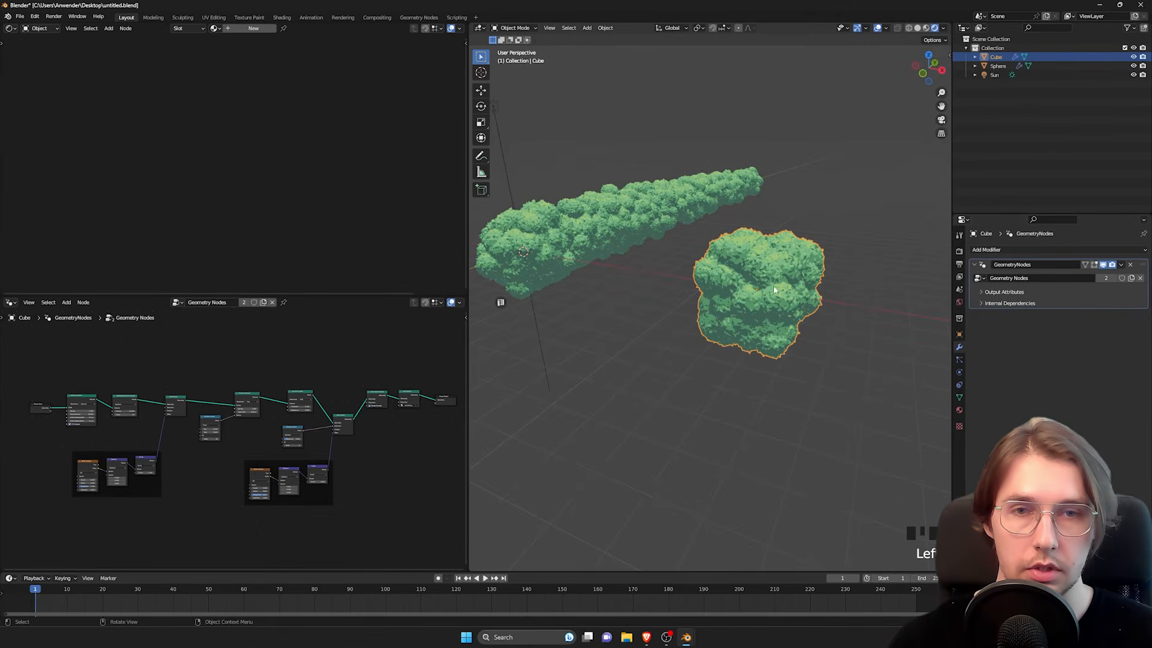
{"action": "middle_click_drag", "start_coordinate": [774, 290], "coordinate": [794, 251]}
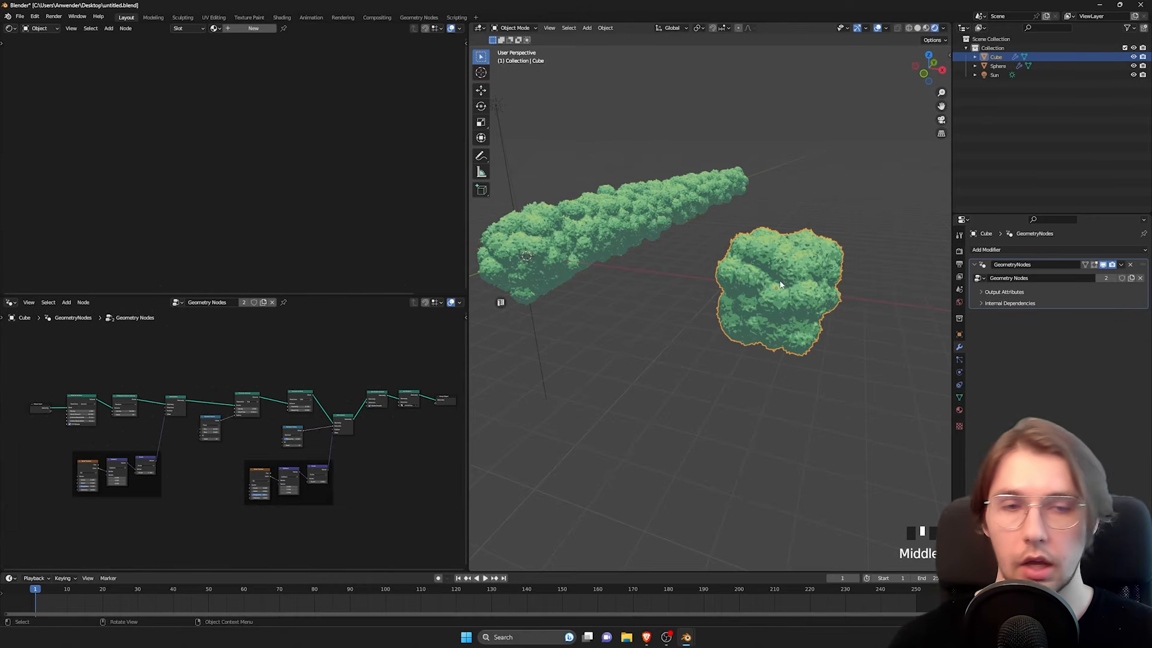
Step: Raise the cube's top face along Z and scale it down to form a tall tapered bush, working in Edit Mode
{"action": "key", "text": "Tab"}
{"action": "left_click", "coordinate": [782, 263]}
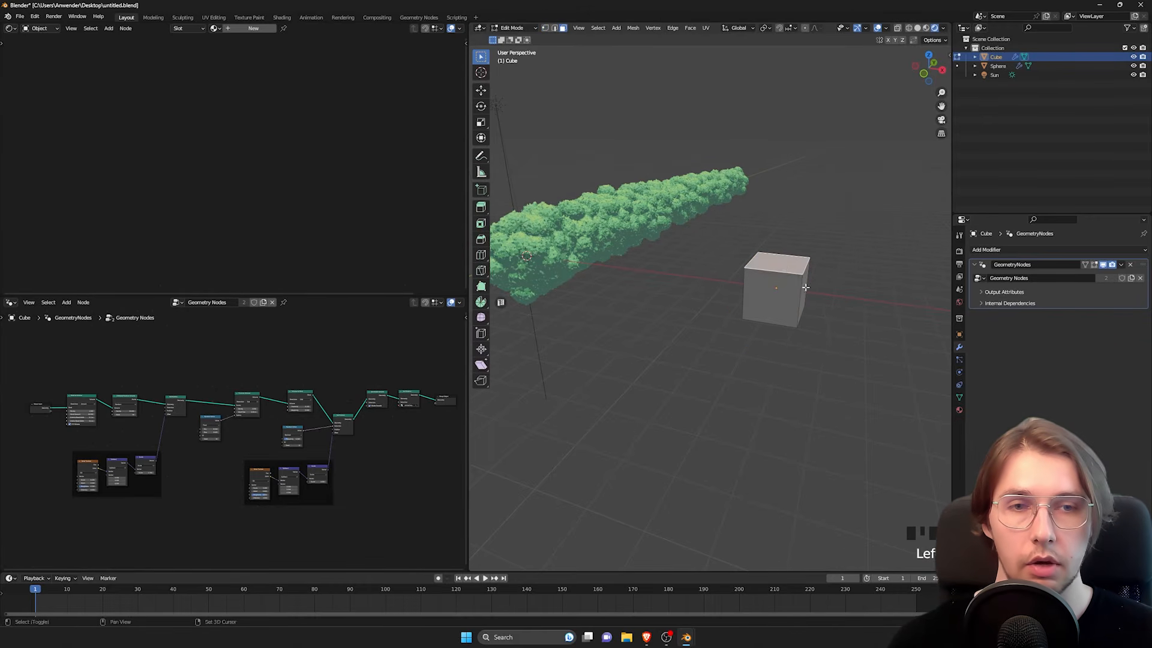
{"action": "middle_click_drag", "start_coordinate": [821, 309], "coordinate": [784, 326], "text": "shift"}
{"action": "key", "text": "g"}
{"action": "key", "text": "z"}
{"action": "left_click", "coordinate": [792, 262]}
{"action": "key", "text": "s"}
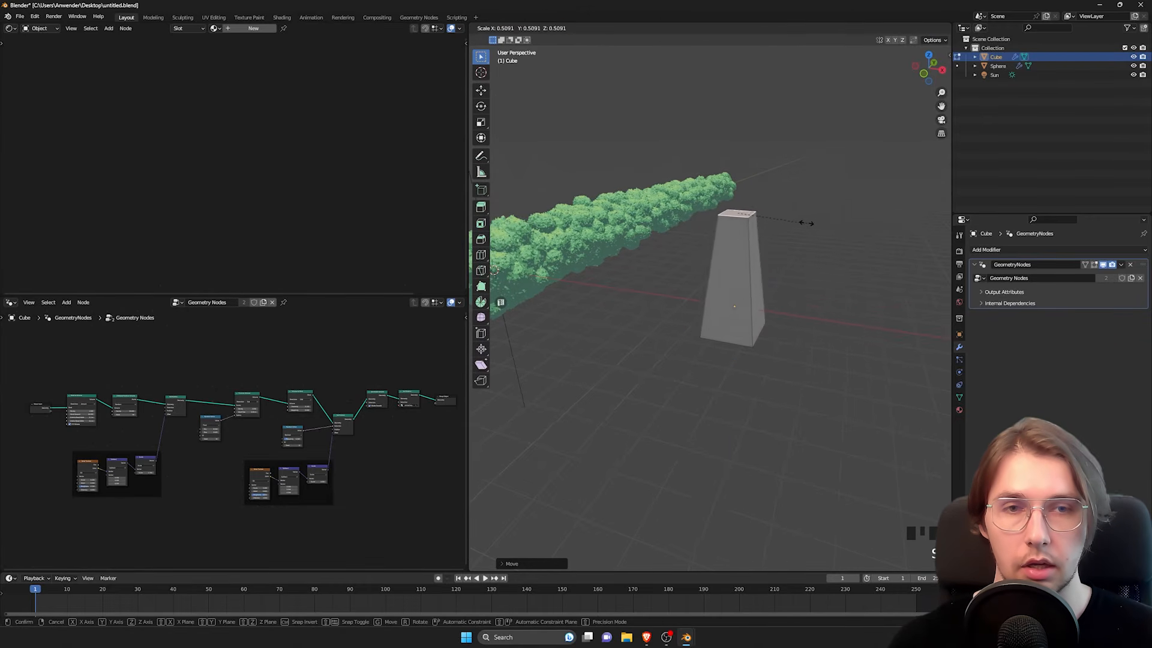
{"action": "left_click", "coordinate": [776, 212]}
{"action": "middle_click_drag", "start_coordinate": [776, 212], "coordinate": [710, 275]}
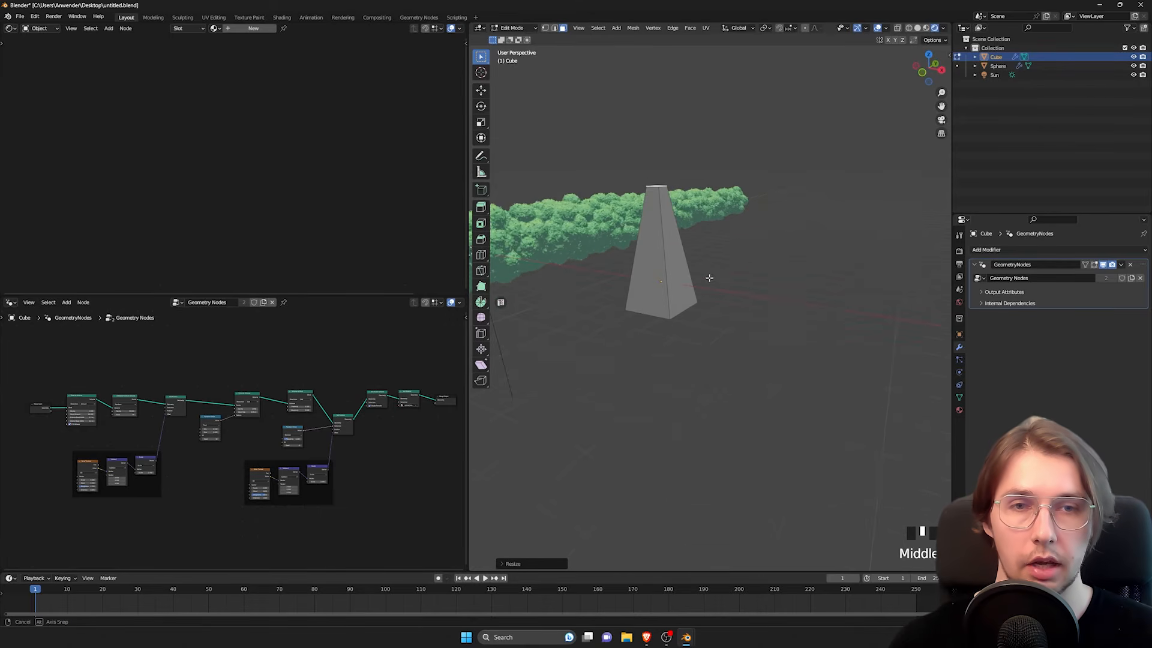
{"action": "key", "text": "Tab"}
Step: Duplicate the tapered bush along the X axis and repeat the duplication until there are five evenly spaced copies
{"action": "middle_click_drag", "start_coordinate": [798, 293], "coordinate": [681, 322], "text": "shift"}
{"action": "scroll", "coordinate": [727, 331], "scroll_direction": "down", "scroll_amount": 3}
{"action": "key", "text": "shift+d"}
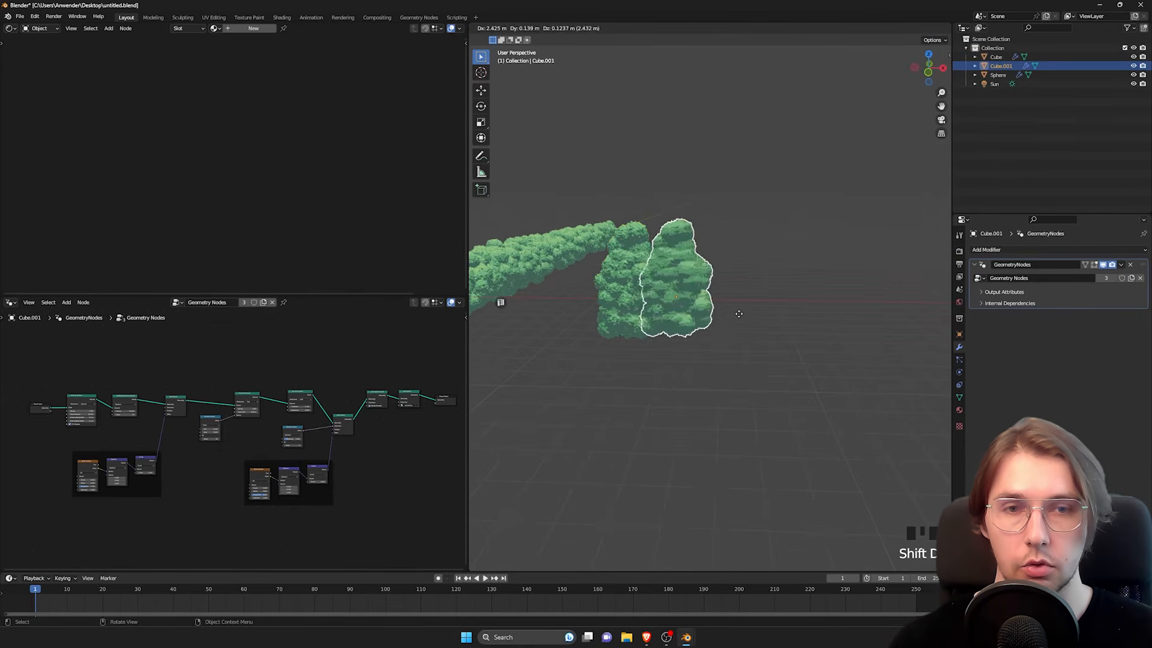
{"action": "key", "text": "x"}
{"action": "left_click", "coordinate": [780, 317]}
{"action": "key", "text": "shift+r"}
{"action": "key", "text": "shift+r"}
{"action": "key", "text": "shift+r"}
{"action": "key", "text": "shift+r"}
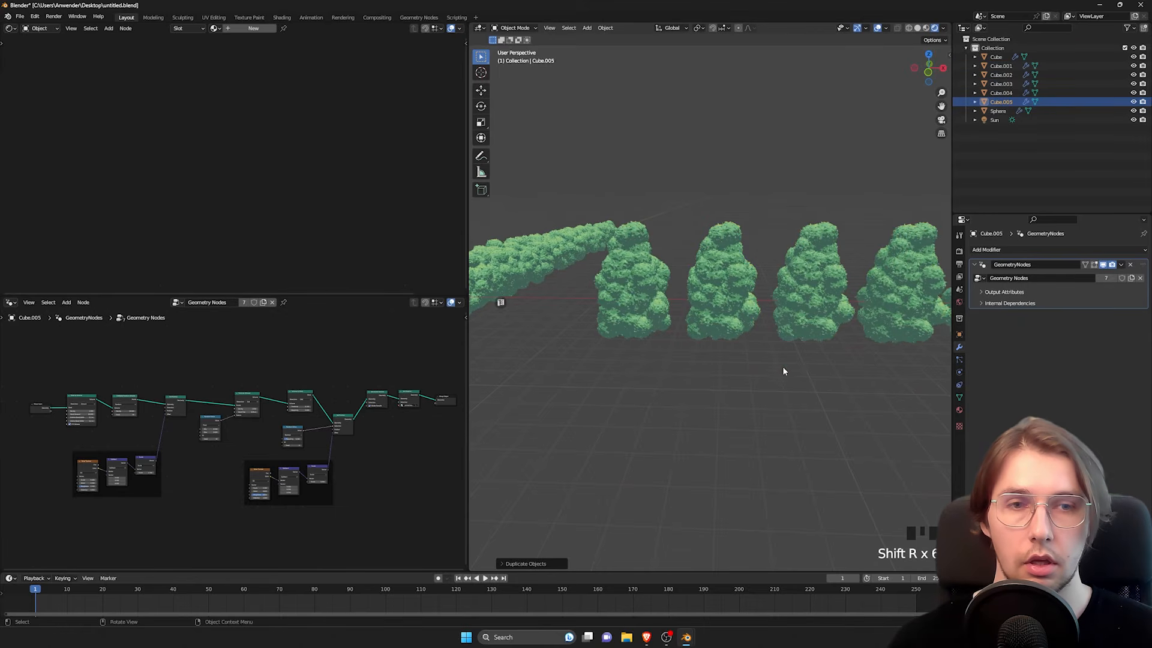
Step: Examine the row of bushes from several angles, selecting individual bushes to compare their shapes
{"action": "middle_click_drag", "start_coordinate": [784, 368], "coordinate": [707, 274], "text": "shift"}
{"action": "scroll", "coordinate": [733, 288], "scroll_direction": "down", "scroll_amount": 1}
{"action": "left_click", "coordinate": [730, 288]}
{"action": "middle_click_drag", "start_coordinate": [707, 275], "coordinate": [780, 286]}
{"action": "scroll", "coordinate": [642, 273], "scroll_direction": "up", "scroll_amount": 3}
{"action": "scroll", "coordinate": [706, 291], "scroll_direction": "down", "scroll_amount": 3}
{"action": "middle_click_drag", "start_coordinate": [780, 286], "coordinate": [742, 298]}
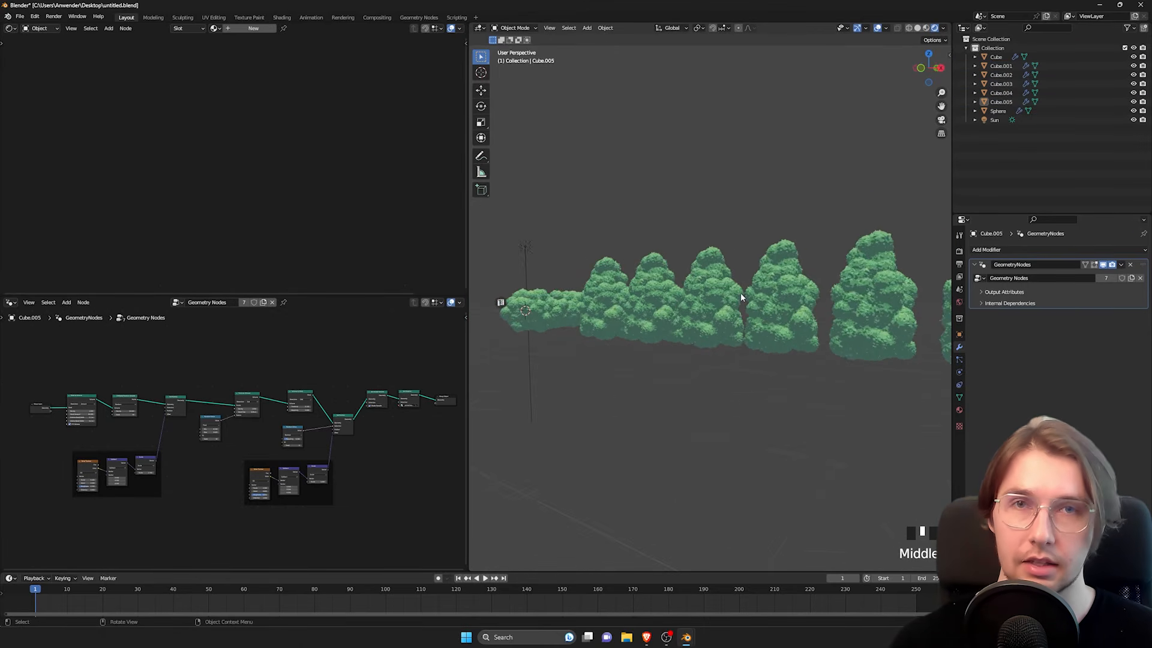
{"action": "left_click", "coordinate": [794, 268]}
{"action": "left_click", "coordinate": [706, 290]}
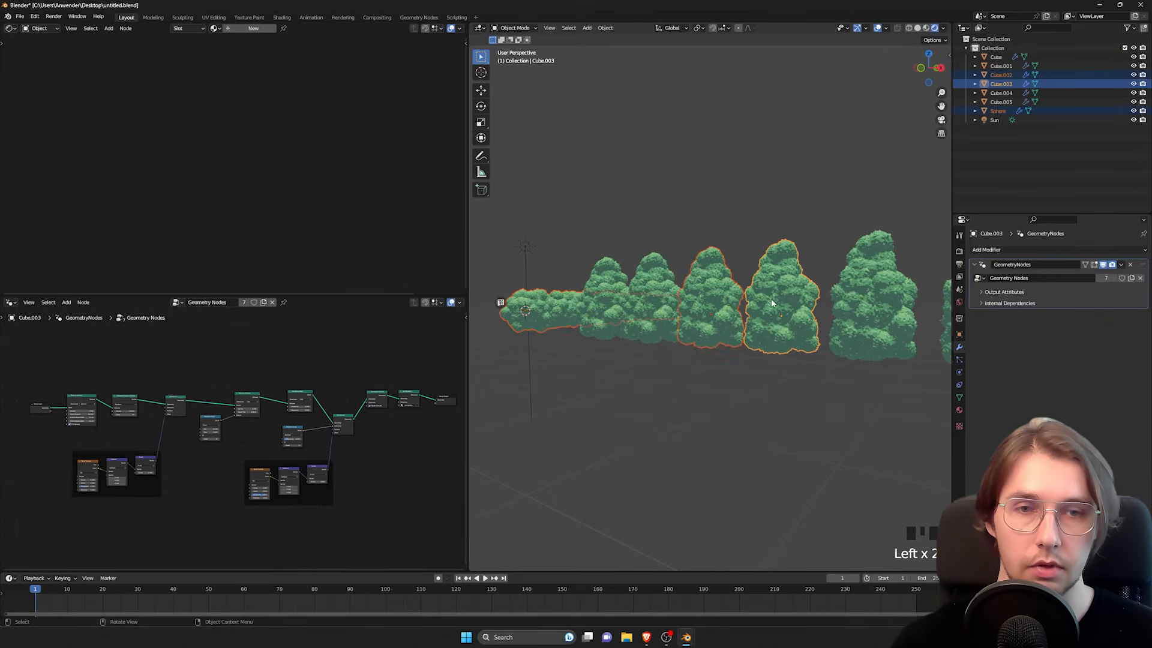
{"action": "middle_click_drag", "start_coordinate": [707, 291], "coordinate": [663, 309]}
{"action": "left_click", "coordinate": [659, 302]}
{"action": "left_click", "coordinate": [593, 307]}
{"action": "left_click", "coordinate": [677, 244]}
{"action": "middle_click_drag", "start_coordinate": [677, 244], "coordinate": [708, 317]}
{"action": "middle_click", "coordinate": [699, 317], "text": "alt"}
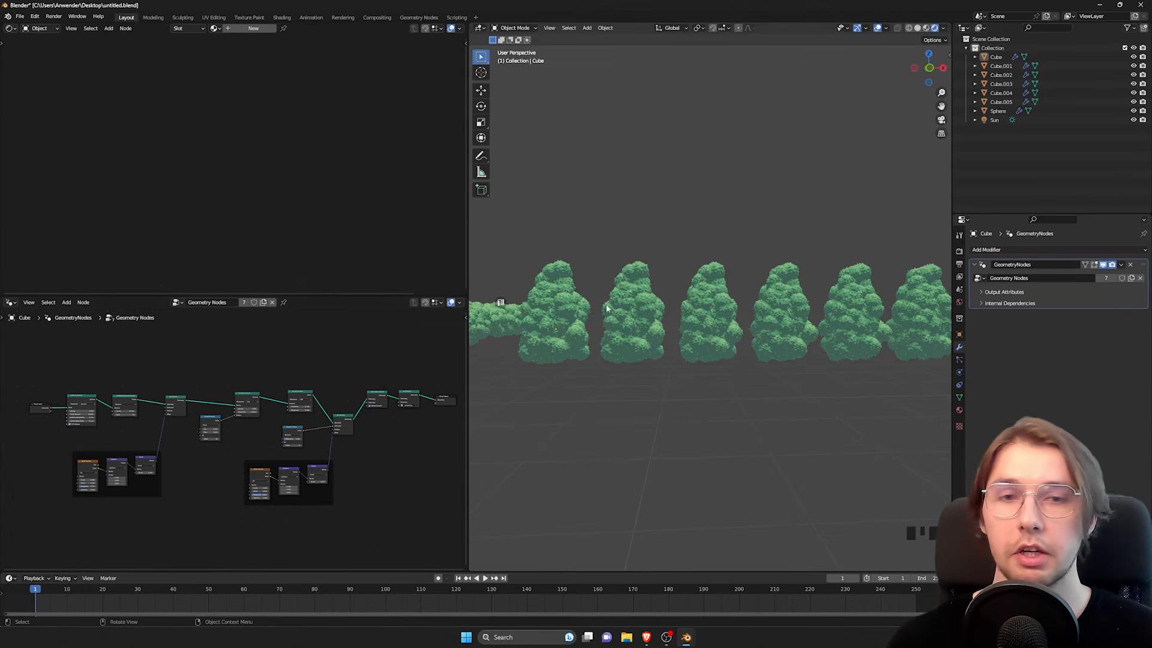
Step: Move the Group Input node lower and farther from the Mesh to Volume node in the geometry node tree
{"action": "middle_click_drag", "start_coordinate": [24, 450], "coordinate": [222, 444]}
{"action": "scroll", "coordinate": [127, 446], "scroll_direction": "up", "scroll_amount": 9}
{"action": "scroll", "coordinate": [222, 448], "scroll_direction": "up", "scroll_amount": 2}
{"action": "middle_click_drag", "start_coordinate": [70, 383], "coordinate": [121, 398]}
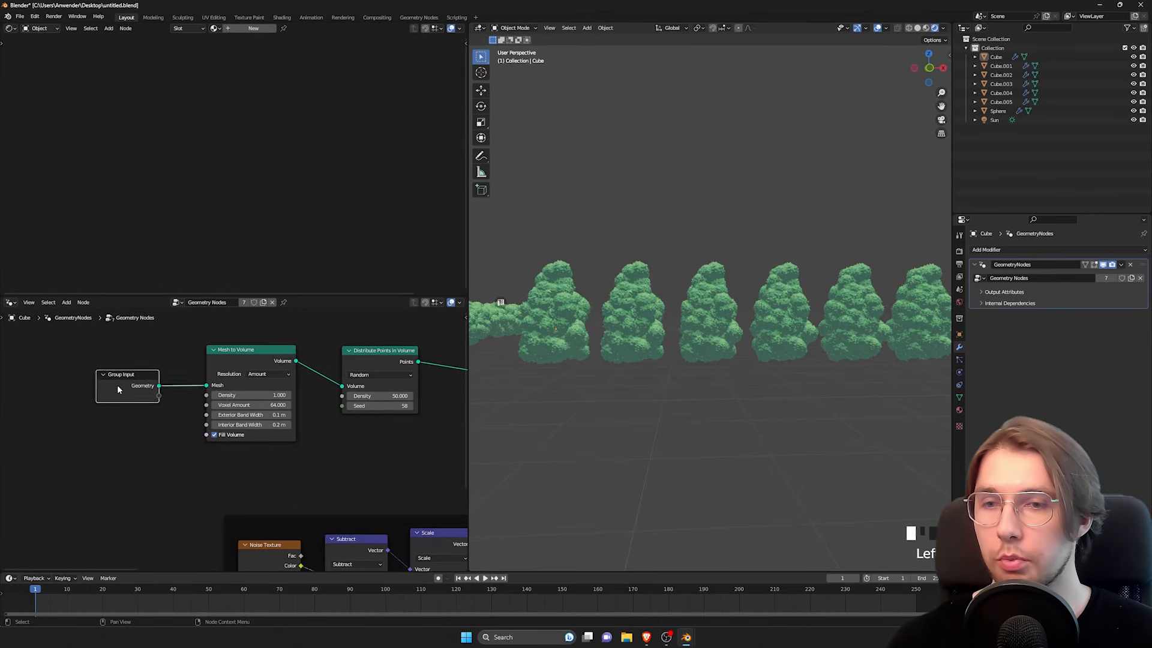
{"action": "left_click_drag", "start_coordinate": [117, 384], "coordinate": [93, 396]}
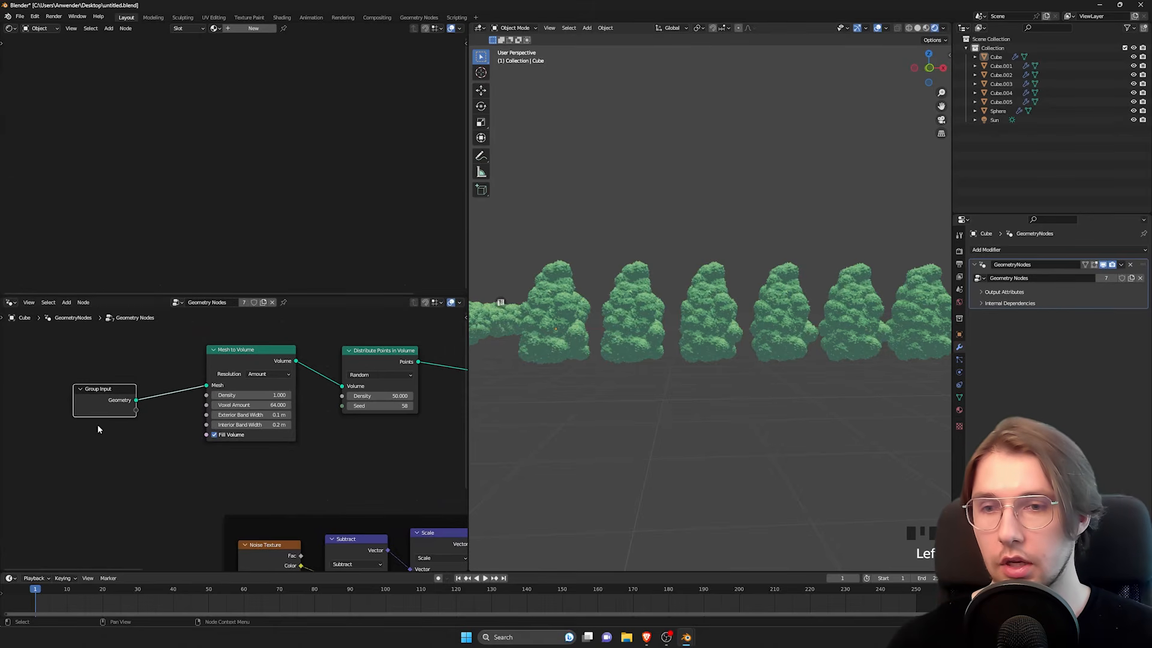
{"action": "scroll", "coordinate": [98, 442], "scroll_direction": "up", "scroll_amount": 3}
{"action": "middle_click_drag", "start_coordinate": [98, 442], "coordinate": [158, 458]}
{"action": "scroll", "coordinate": [174, 438], "scroll_direction": "up", "scroll_amount": 4}
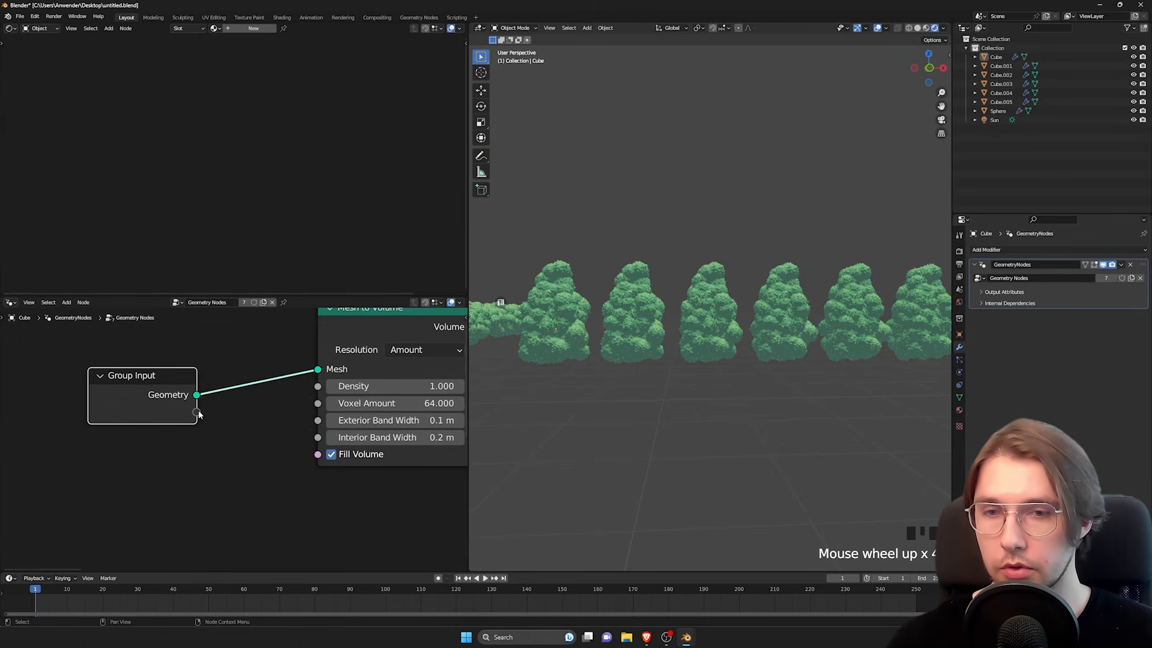
Step: Duplicate the Group Input node and place the copy below the Distribute Points in Volume node
{"action": "scroll", "coordinate": [199, 414], "scroll_direction": "down", "scroll_amount": 3}
{"action": "left_click_drag", "start_coordinate": [173, 414], "coordinate": [174, 402]}
{"action": "scroll", "coordinate": [203, 401], "scroll_direction": "down", "scroll_amount": 4}
{"action": "middle_click_drag", "start_coordinate": [185, 403], "coordinate": [121, 396]}
{"action": "scroll", "coordinate": [121, 396], "scroll_direction": "down", "scroll_amount": 1}
{"action": "left_click_drag", "start_coordinate": [115, 398], "coordinate": [118, 396]}
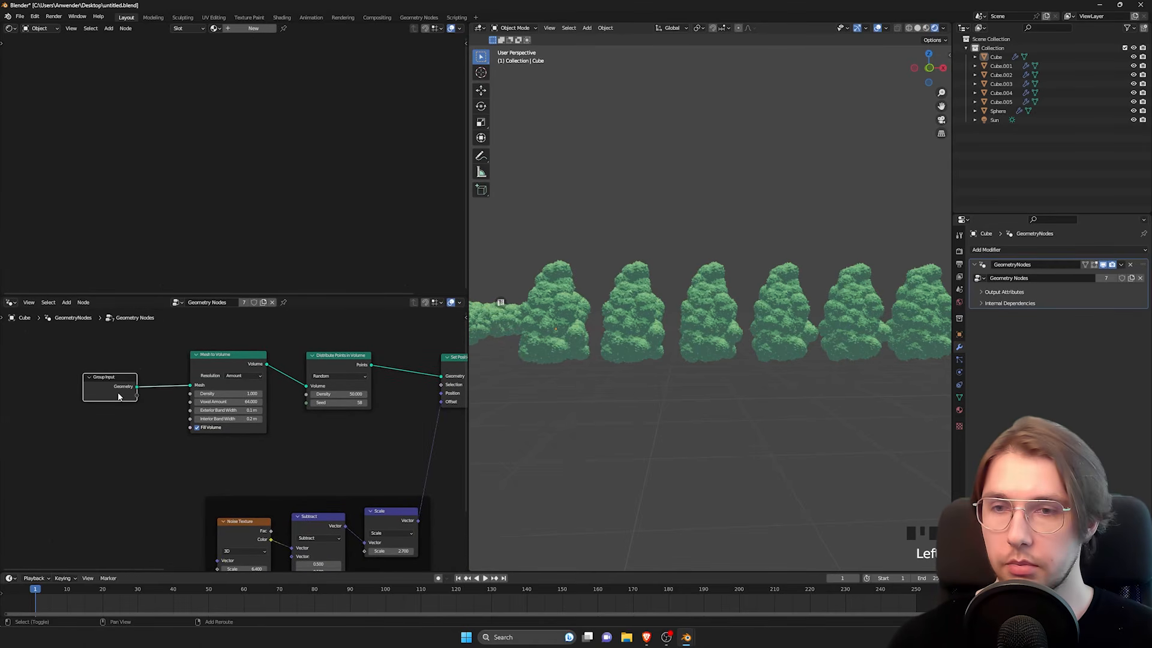
{"action": "key", "text": "shift+d"}
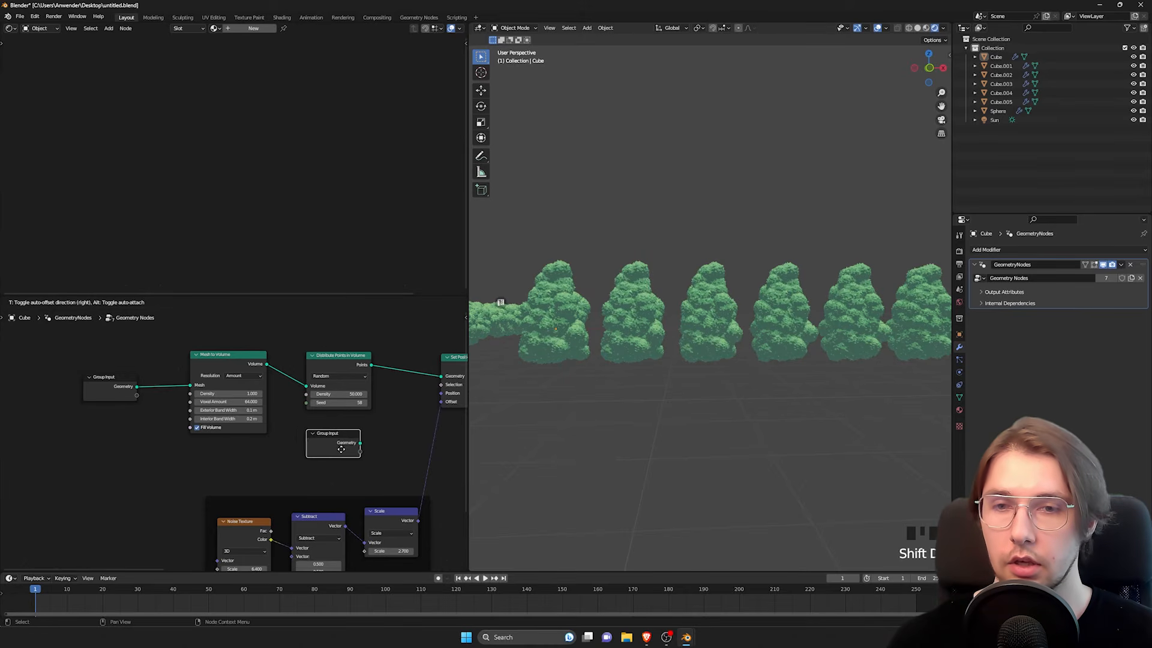
{"action": "left_click", "coordinate": [347, 419]}
Step: Space out the Distribute Points in Volume node and expose its Seed by linking it to the empty socket of the copied Group Input
{"action": "scroll", "coordinate": [347, 419], "scroll_direction": "up", "scroll_amount": 4}
{"action": "middle_click_drag", "start_coordinate": [346, 415], "coordinate": [274, 440]}
{"action": "left_click_drag", "start_coordinate": [288, 353], "coordinate": [341, 347]}
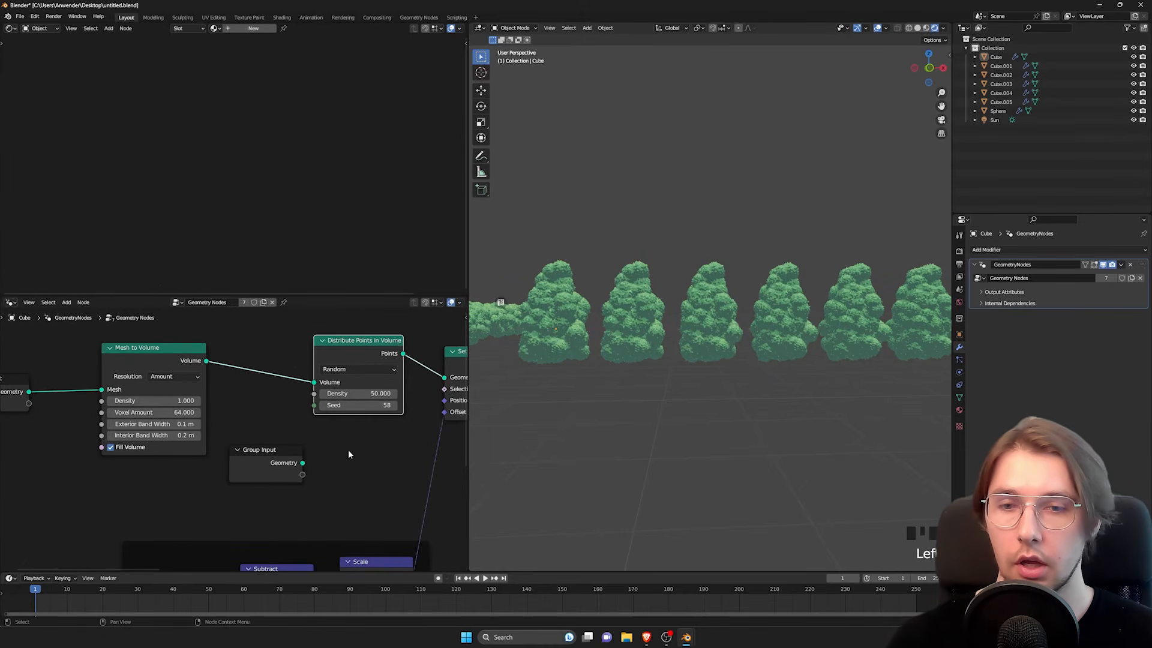
{"action": "scroll", "coordinate": [349, 454], "scroll_direction": "up", "scroll_amount": 2}
{"action": "left_click_drag", "start_coordinate": [335, 491], "coordinate": [361, 393]}
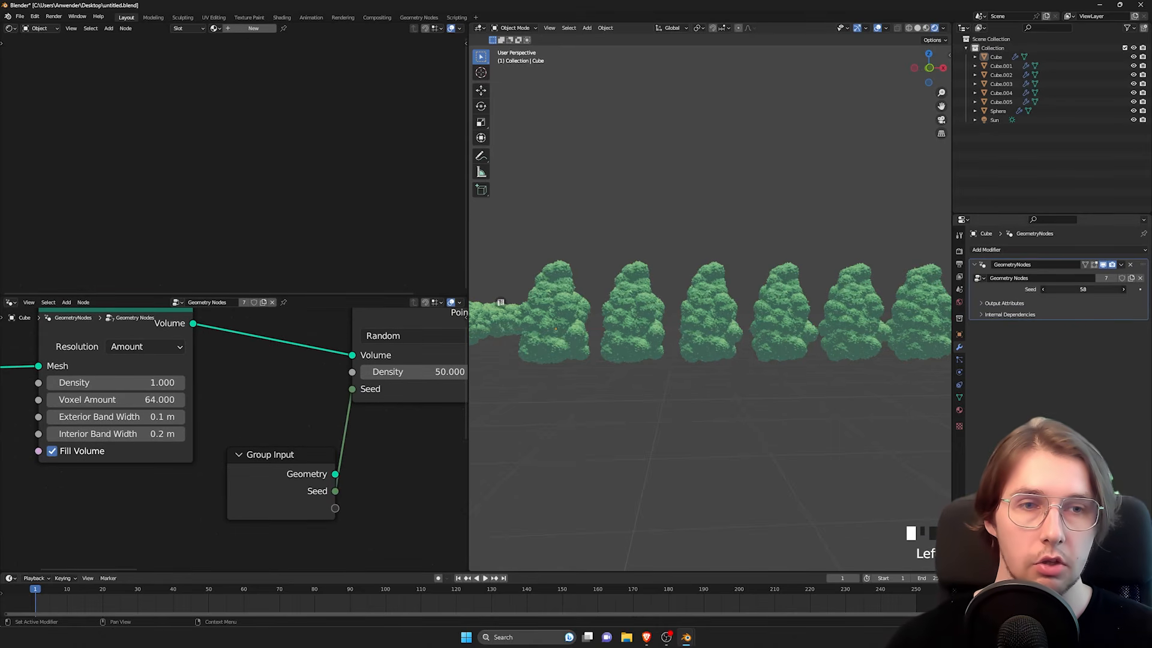
Step: Give every bush its own Seed, using 24 for Cube.001, 130 for Cube.002, 211 for Cube.003, 199 for Cube.004 and 159 for Cube.005
{"action": "left_click_drag", "start_coordinate": [1084, 289], "coordinate": [1113, 289]}
{"action": "left_click", "coordinate": [648, 297]}
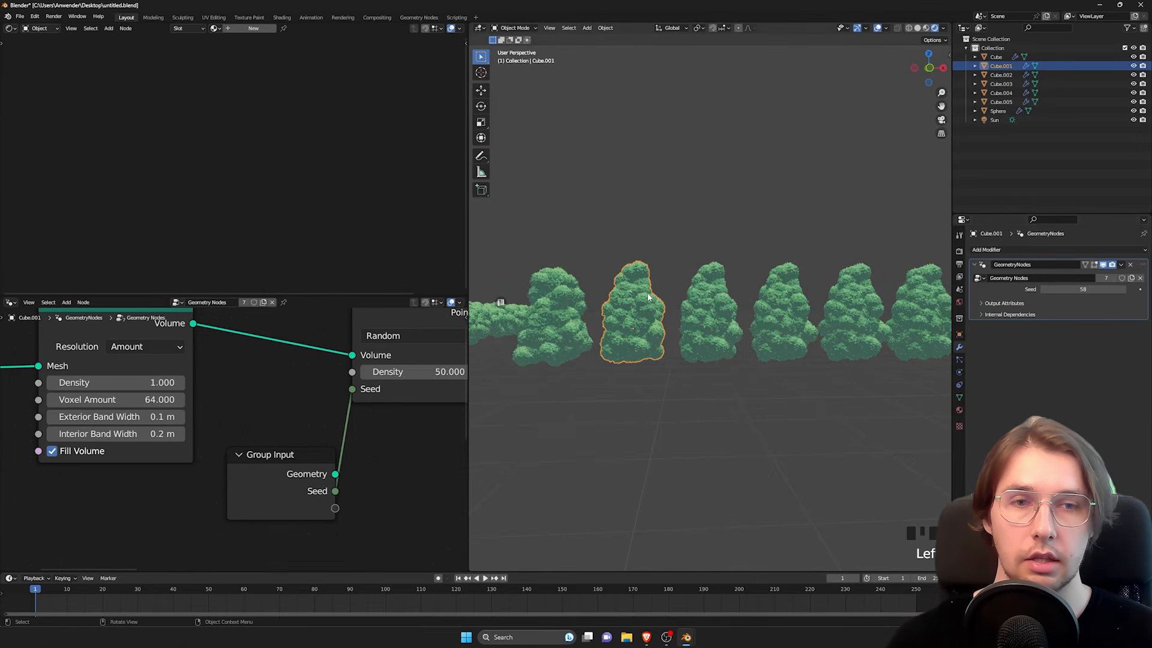
{"action": "left_click", "coordinate": [722, 322]}
{"action": "left_click_drag", "start_coordinate": [1082, 289], "coordinate": [1120, 289]}
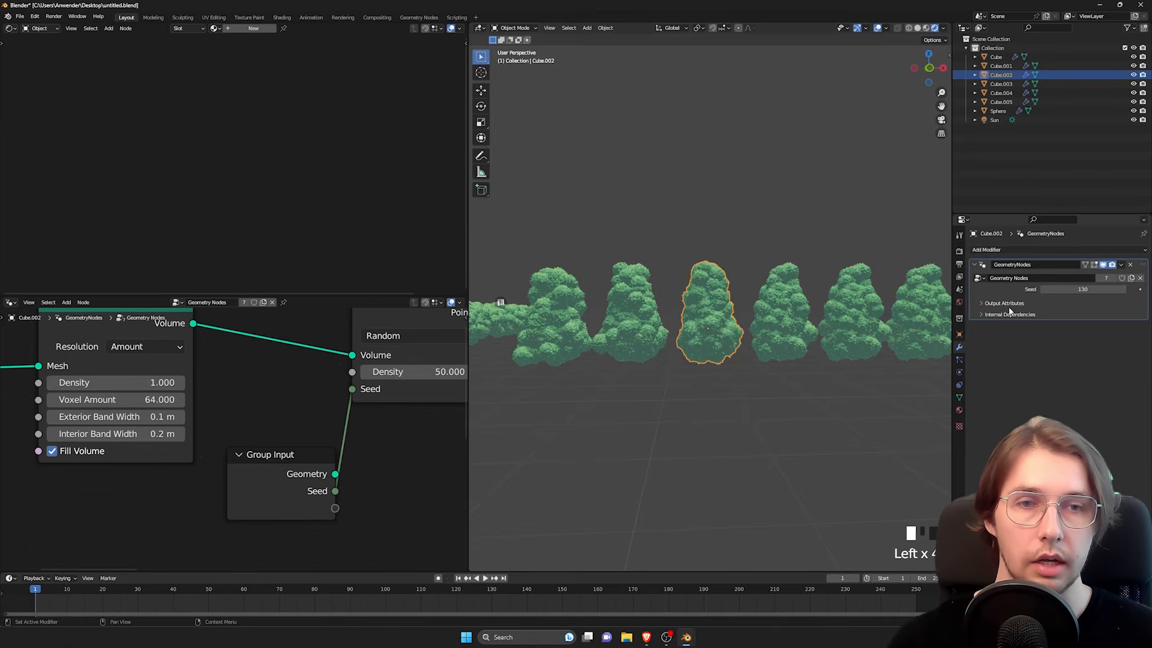
{"action": "left_click", "coordinate": [786, 320]}
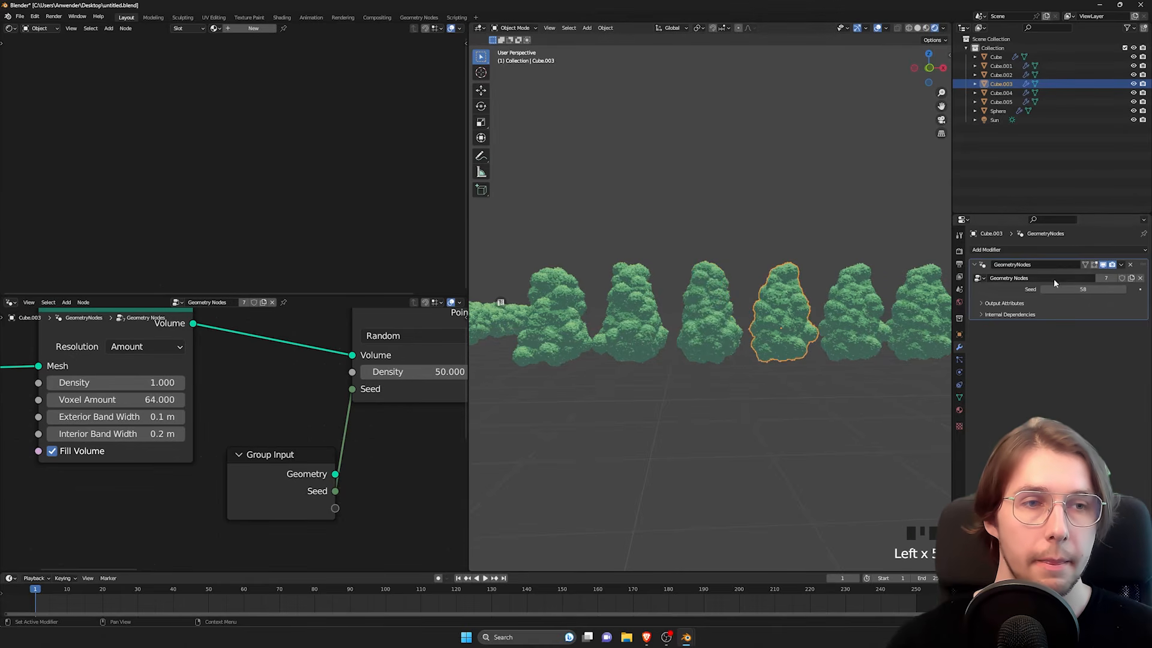
{"action": "left_click", "coordinate": [845, 323]}
{"action": "middle_click_drag", "start_coordinate": [848, 323], "coordinate": [769, 339], "text": "shift"}
{"action": "left_click_drag", "start_coordinate": [1083, 289], "coordinate": [1128, 289]}
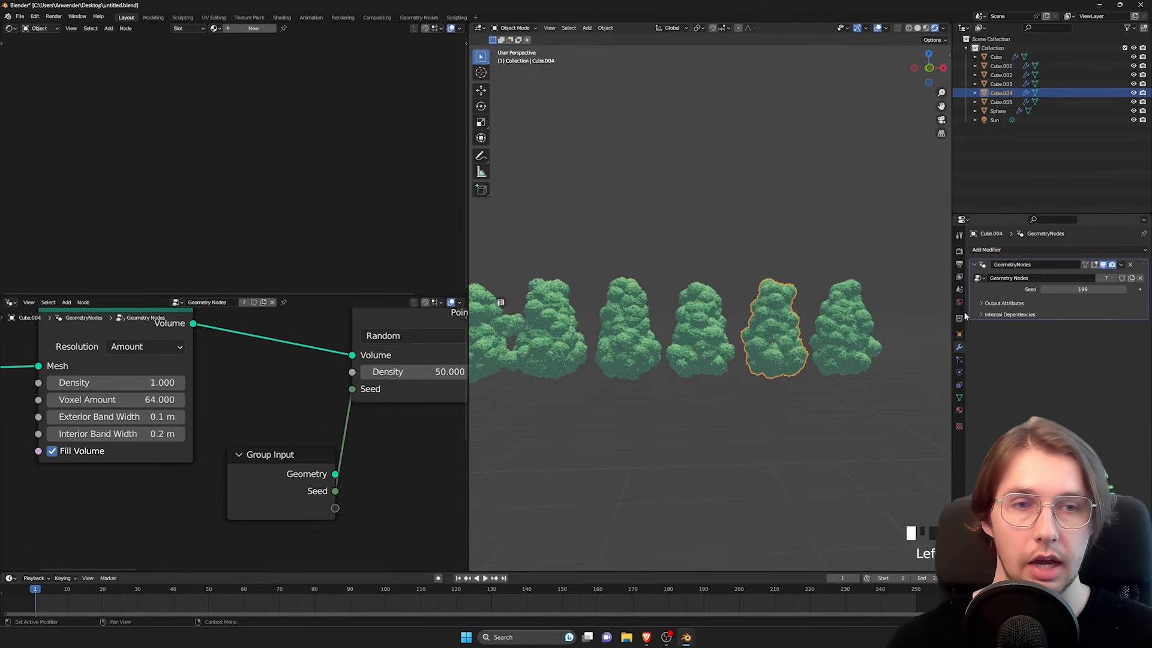
{"action": "left_click", "coordinate": [854, 331]}
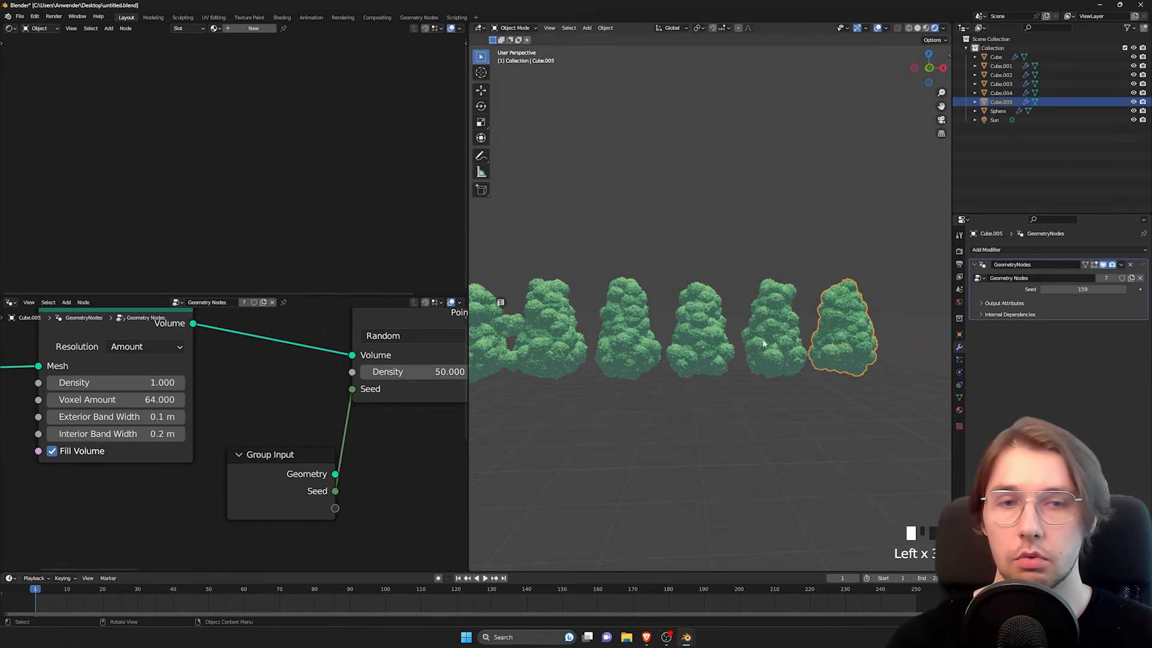
Step: Duplicate the Group Input node again and place the copy below the Scale node in the first noise frame
{"action": "scroll", "coordinate": [326, 420], "scroll_direction": "down", "scroll_amount": 1}
{"action": "middle_click_drag", "start_coordinate": [327, 420], "coordinate": [342, 395], "text": "shift"}
{"action": "scroll", "coordinate": [286, 399], "scroll_direction": "down", "scroll_amount": 3}
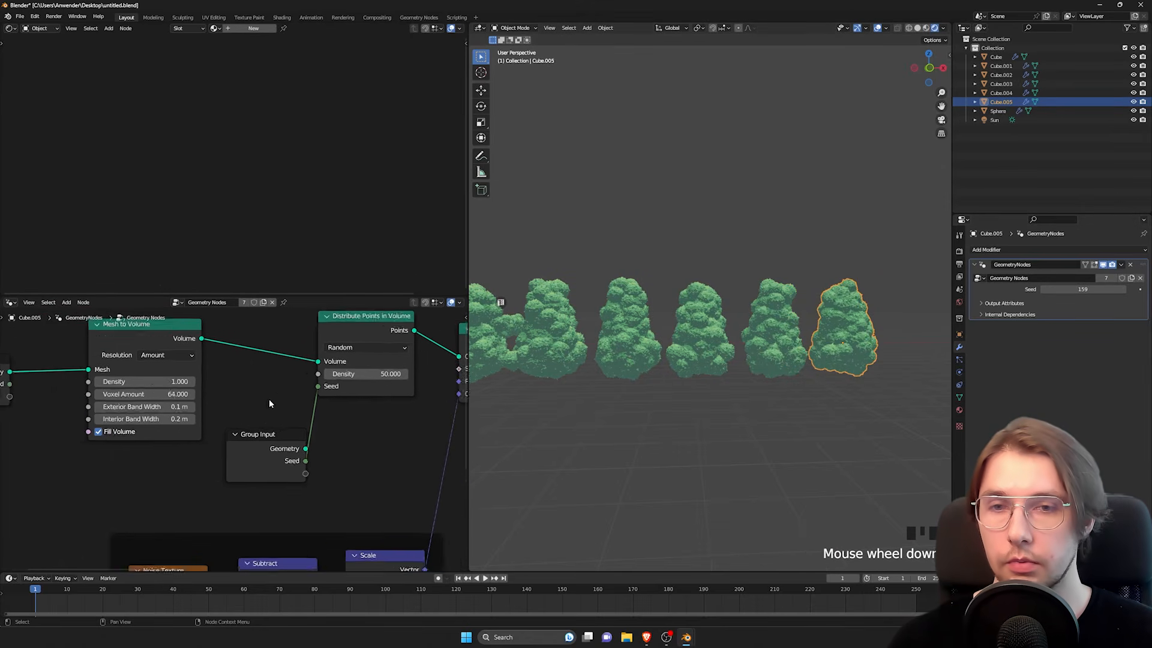
{"action": "scroll", "coordinate": [221, 412], "scroll_direction": "down", "scroll_amount": 2}
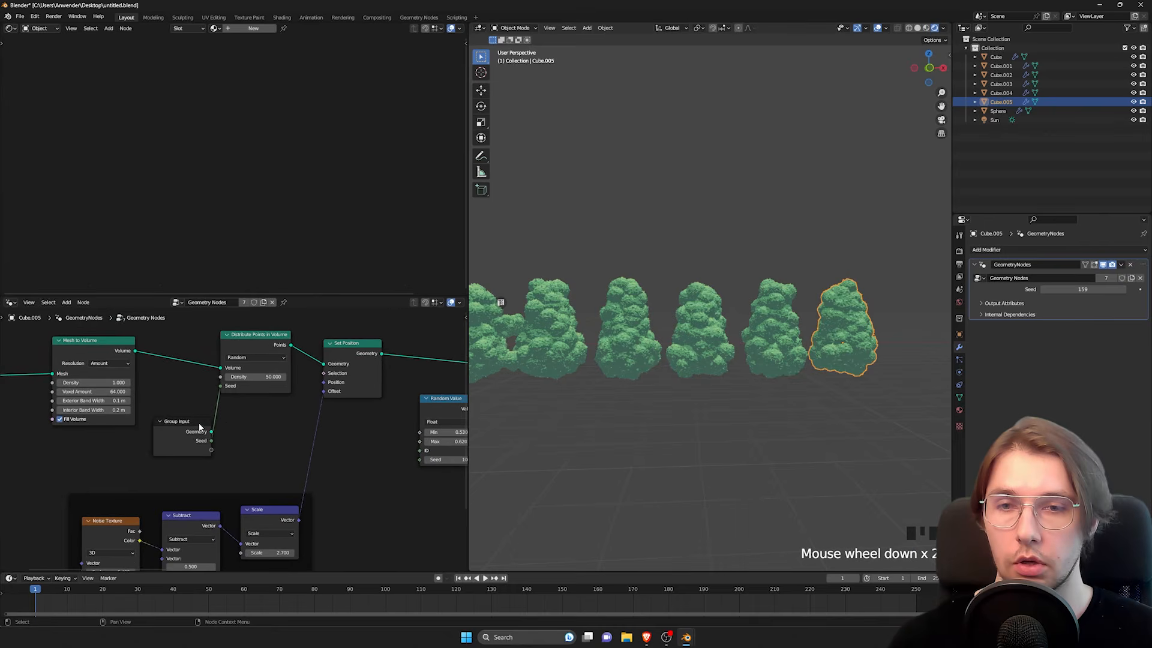
{"action": "middle_click_drag", "start_coordinate": [266, 447], "coordinate": [365, 396]}
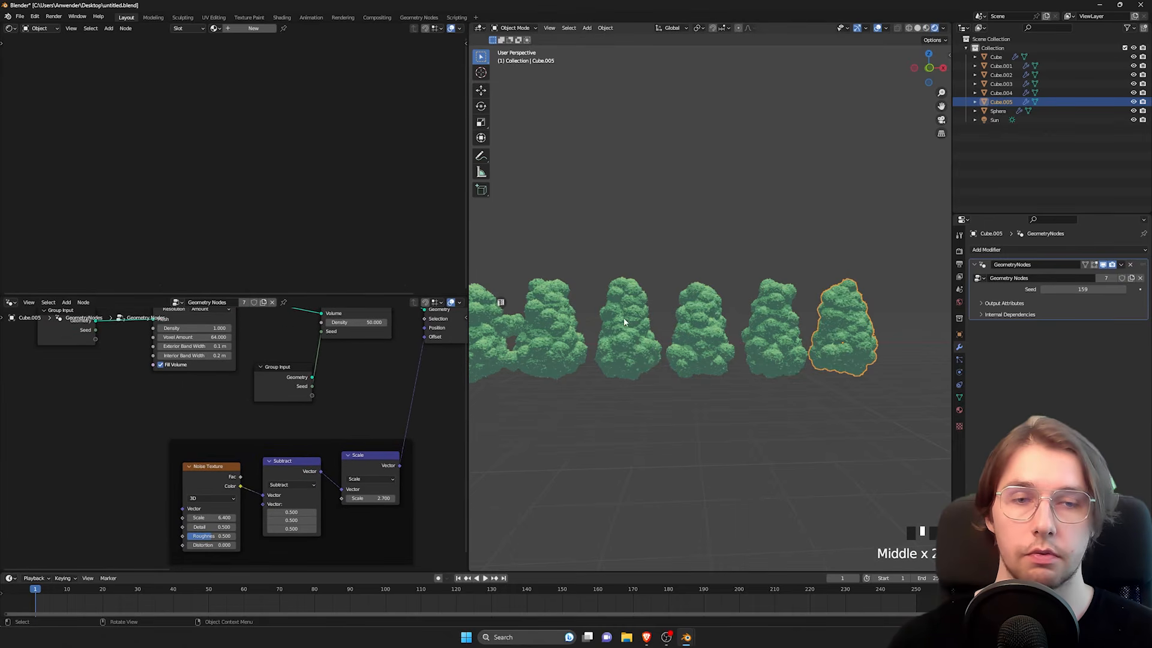
{"action": "scroll", "coordinate": [306, 394], "scroll_direction": "up", "scroll_amount": 4}
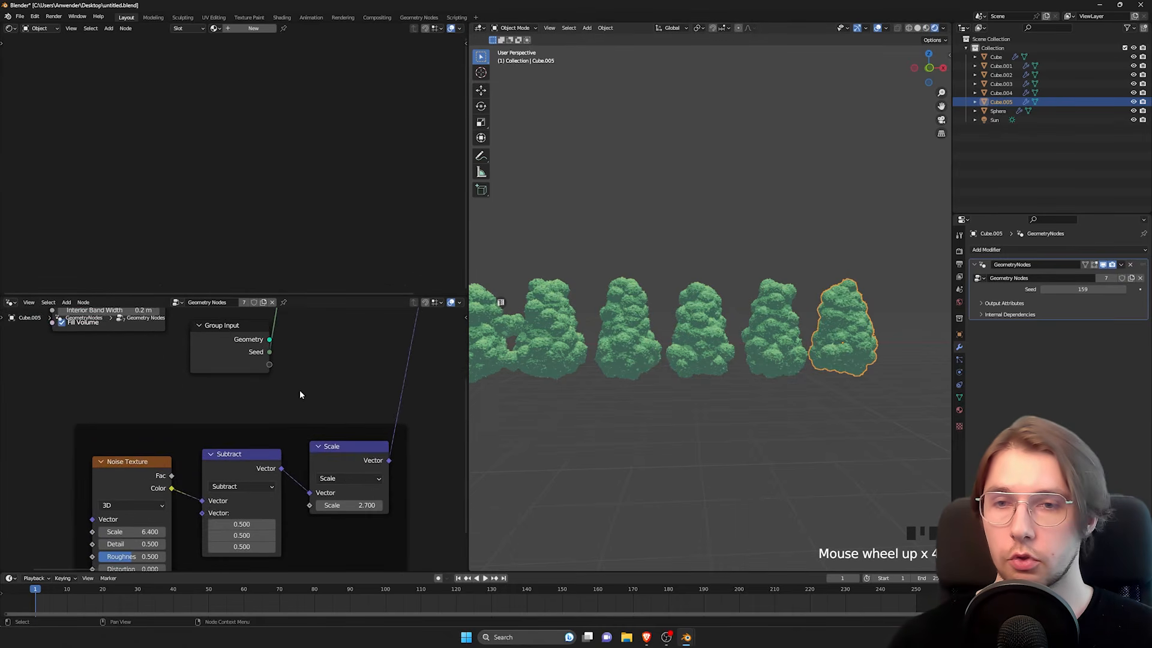
{"action": "middle_click_drag", "start_coordinate": [227, 372], "coordinate": [204, 357]}
{"action": "scroll", "coordinate": [303, 367], "scroll_direction": "down", "scroll_amount": 3}
{"action": "key", "text": "shift+d"}
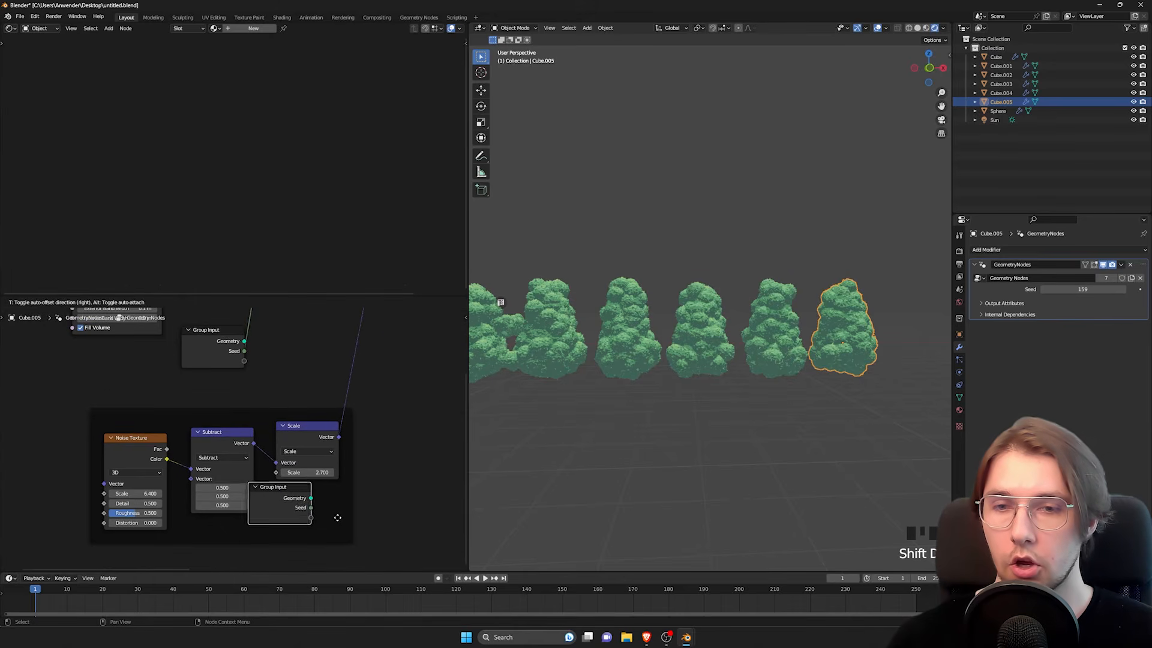
{"action": "left_click", "coordinate": [346, 492]}
{"action": "middle_click_drag", "start_coordinate": [288, 389], "coordinate": [279, 414]}
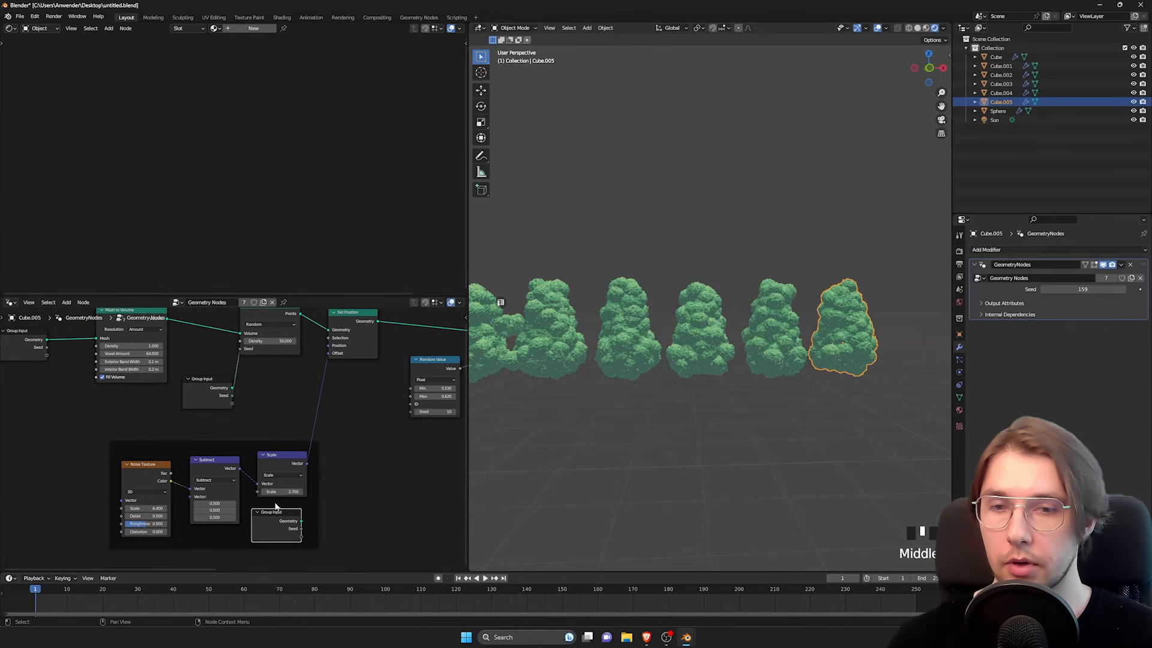
Step: Try a higher factor on the Scale node of the first noise frame and undo the change
{"action": "left_click_drag", "start_coordinate": [282, 491], "coordinate": [333, 470], "text": "shift"}
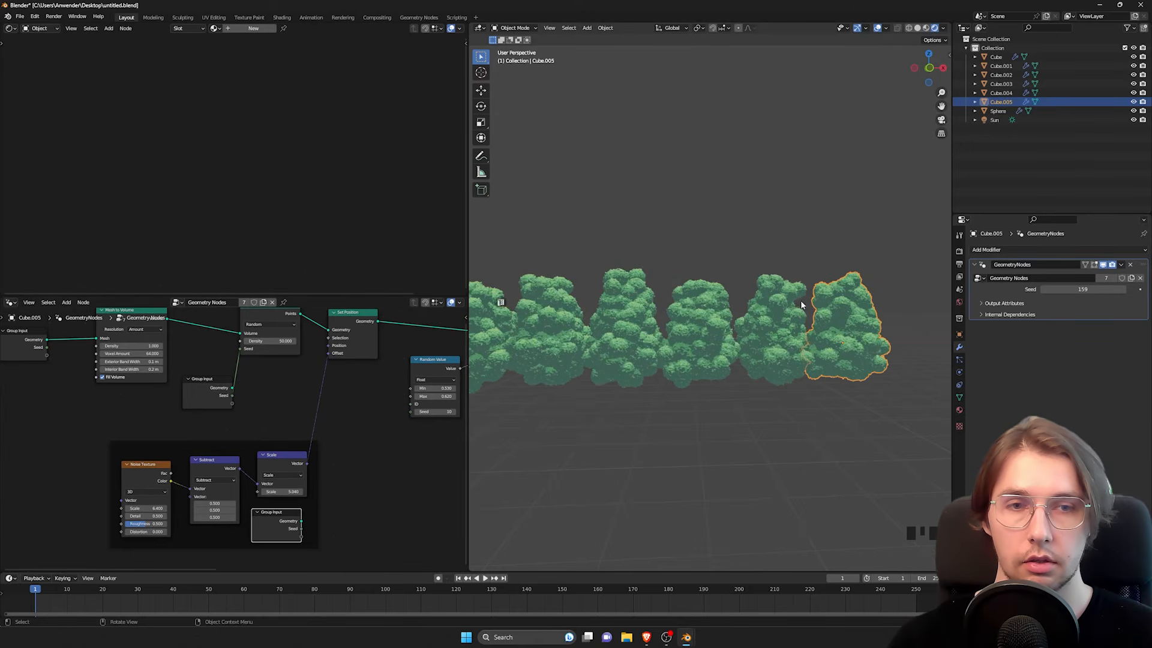
{"action": "middle_click_drag", "start_coordinate": [729, 319], "coordinate": [714, 323], "text": "ctrl"}
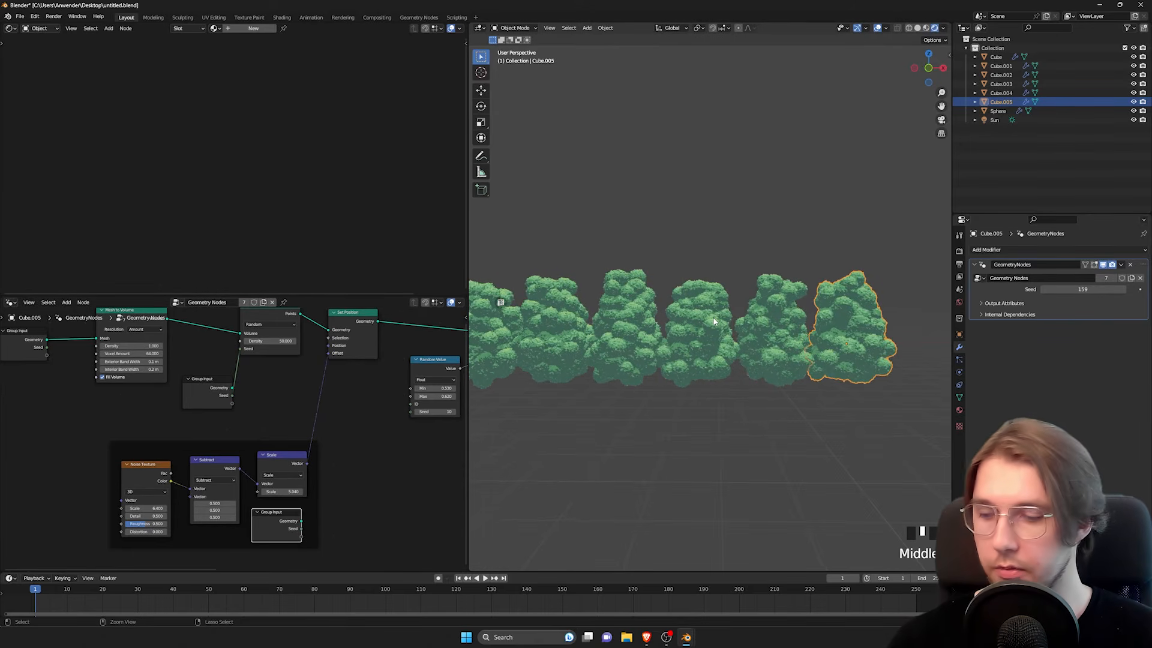
{"action": "key", "text": "ctrl+z"}
Step: Expose the Scale node's factor in the modifier by linking it to the empty socket of the Group Input in the noise frame
{"action": "scroll", "coordinate": [341, 466], "scroll_direction": "up", "scroll_amount": 3}
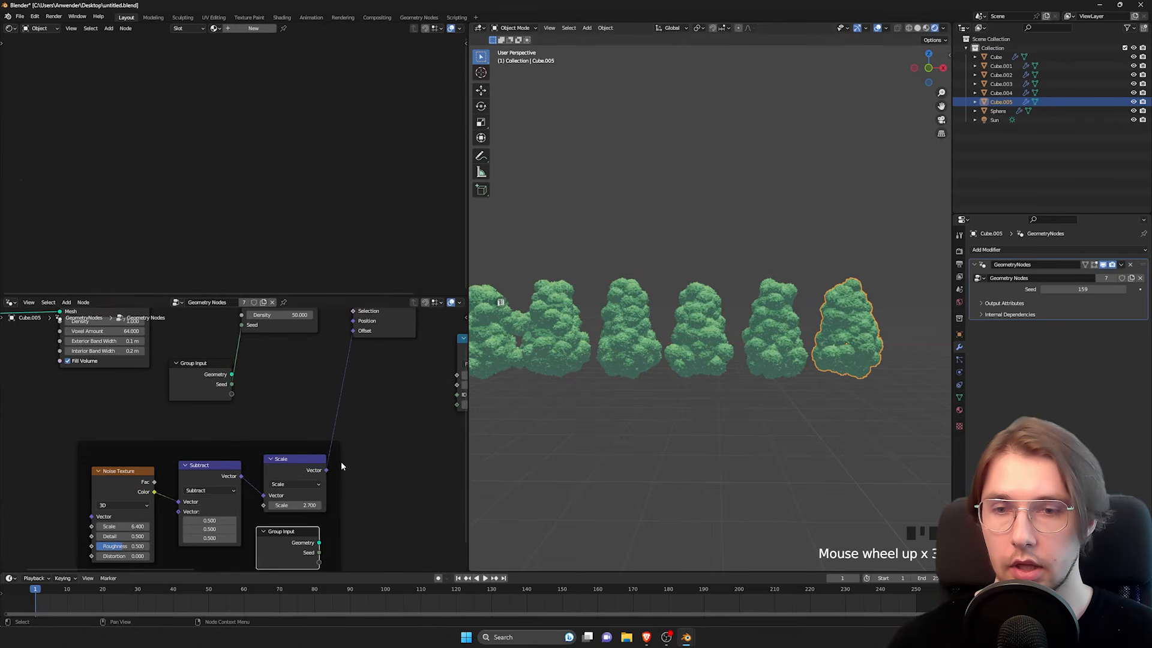
{"action": "middle_click_drag", "start_coordinate": [341, 466], "coordinate": [295, 503]}
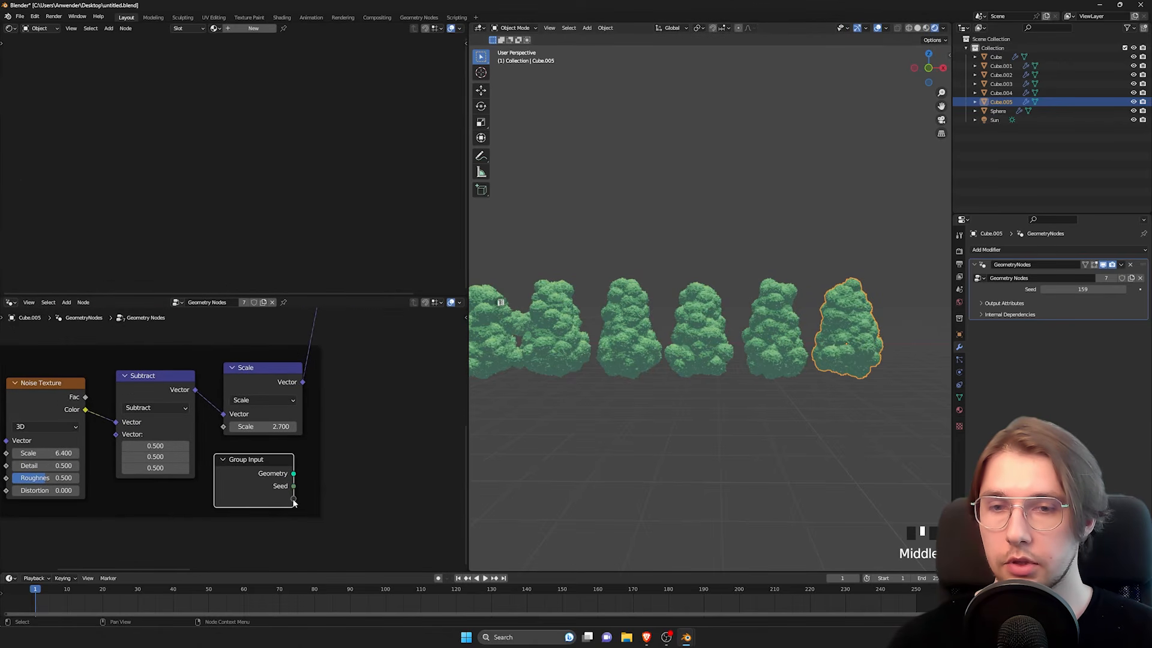
{"action": "left_click_drag", "start_coordinate": [224, 428], "coordinate": [223, 427]}
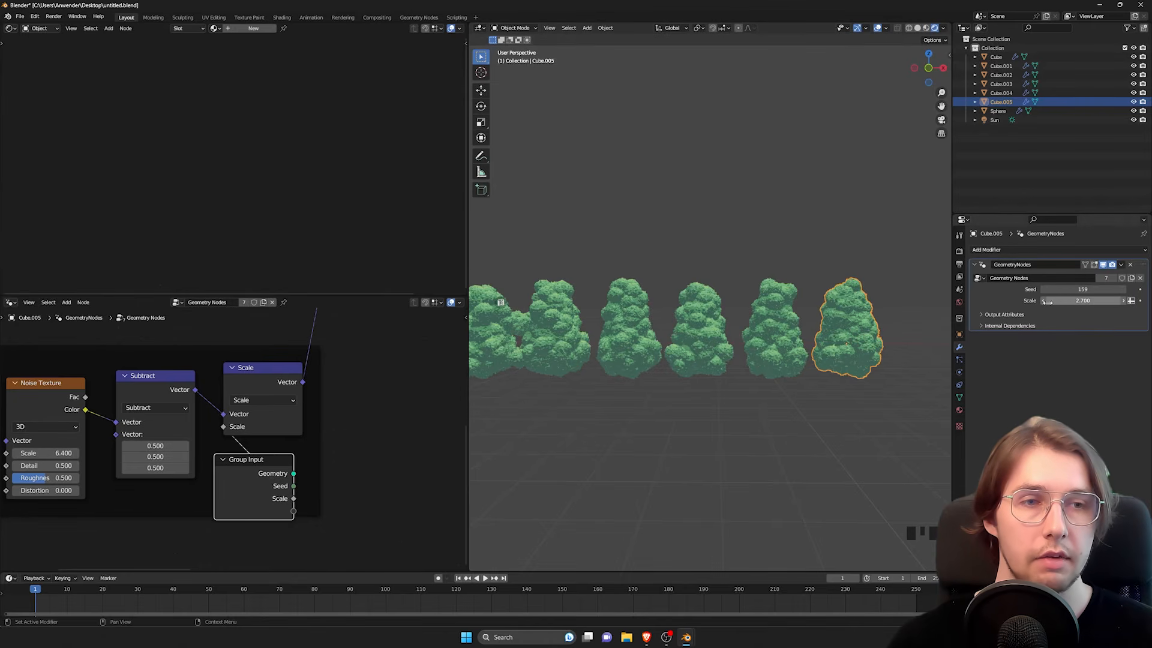
Step: Set the exposed Scale input to 1.770 on the last bush, Cube.005
{"action": "mouse_move", "coordinate": [1083, 300]}
{"action": "left_mouse_down"}
{"action": "mouse_move", "coordinate": [1147, 300]}
{"action": "mouse_move", "coordinate": [1075, 300]}
{"action": "left_mouse_up"}
{"action": "middle_click_drag", "start_coordinate": [791, 366], "coordinate": [864, 306], "text": "shift"}
{"action": "scroll", "coordinate": [299, 450], "scroll_direction": "down", "scroll_amount": 10}
{"action": "middle_click_drag", "start_coordinate": [290, 446], "coordinate": [243, 471], "text": "shift"}
{"action": "scroll", "coordinate": [222, 456], "scroll_direction": "up", "scroll_amount": 1}
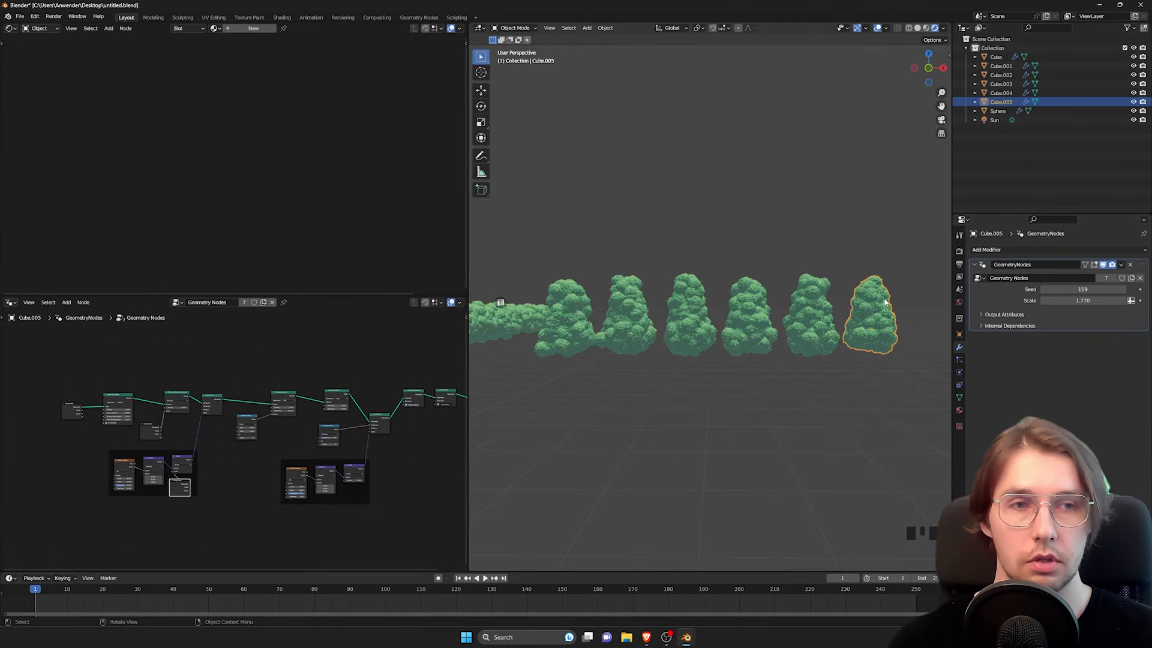
Step: Examine the deselected bushes from several angles to compare how their shapes vary with the Seed and Scale inputs
{"action": "left_click", "coordinate": [729, 370]}
{"action": "middle_click_drag", "start_coordinate": [698, 354], "coordinate": [738, 357], "text": "shift"}
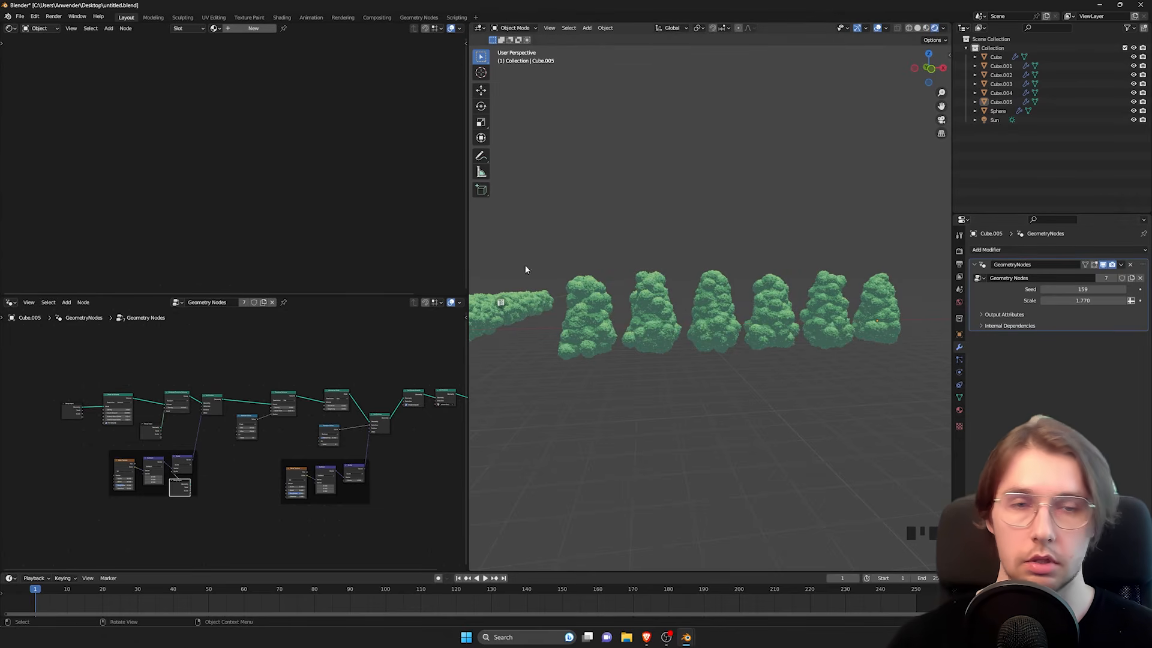
{"action": "scroll", "coordinate": [223, 503], "scroll_direction": "up", "scroll_amount": 5}
{"action": "middle_click_drag", "start_coordinate": [224, 502], "coordinate": [258, 467]}
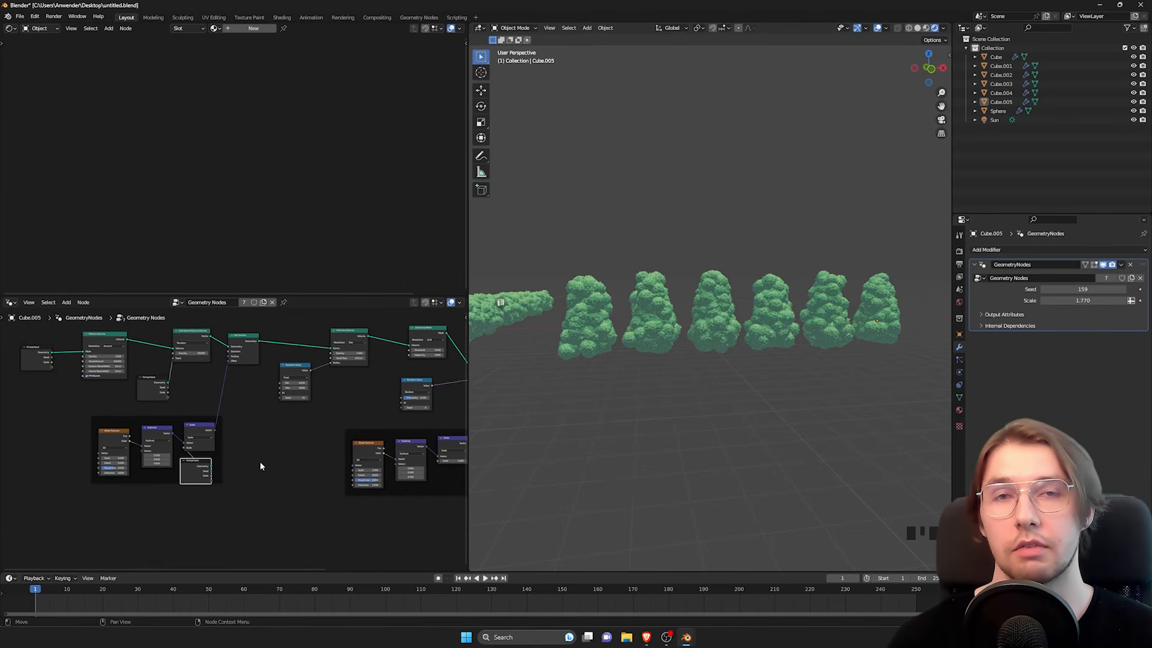
{"action": "middle_click_drag", "start_coordinate": [678, 357], "coordinate": [696, 335]}
{"action": "scroll", "coordinate": [696, 378], "scroll_direction": "up", "scroll_amount": 2}
{"action": "scroll", "coordinate": [636, 291], "scroll_direction": "down", "scroll_amount": 2}
{"action": "middle_click_drag", "start_coordinate": [628, 296], "coordinate": [731, 332], "text": "shift"}
Step: Move Cube.001 and Cube.002 along the row toward the first bush, working in front view
{"action": "left_click", "coordinate": [630, 342]}
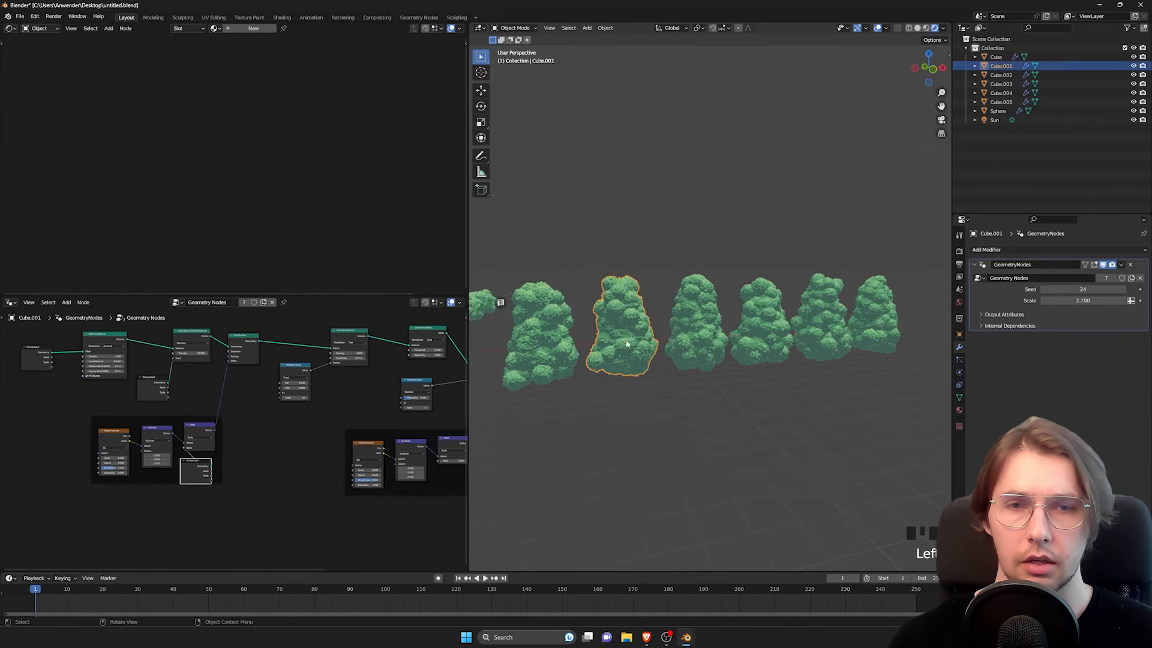
{"action": "middle_click_drag", "start_coordinate": [631, 342], "coordinate": [676, 334], "text": "alt"}
{"action": "key", "text": "g"}
{"action": "left_click", "coordinate": [695, 351]}
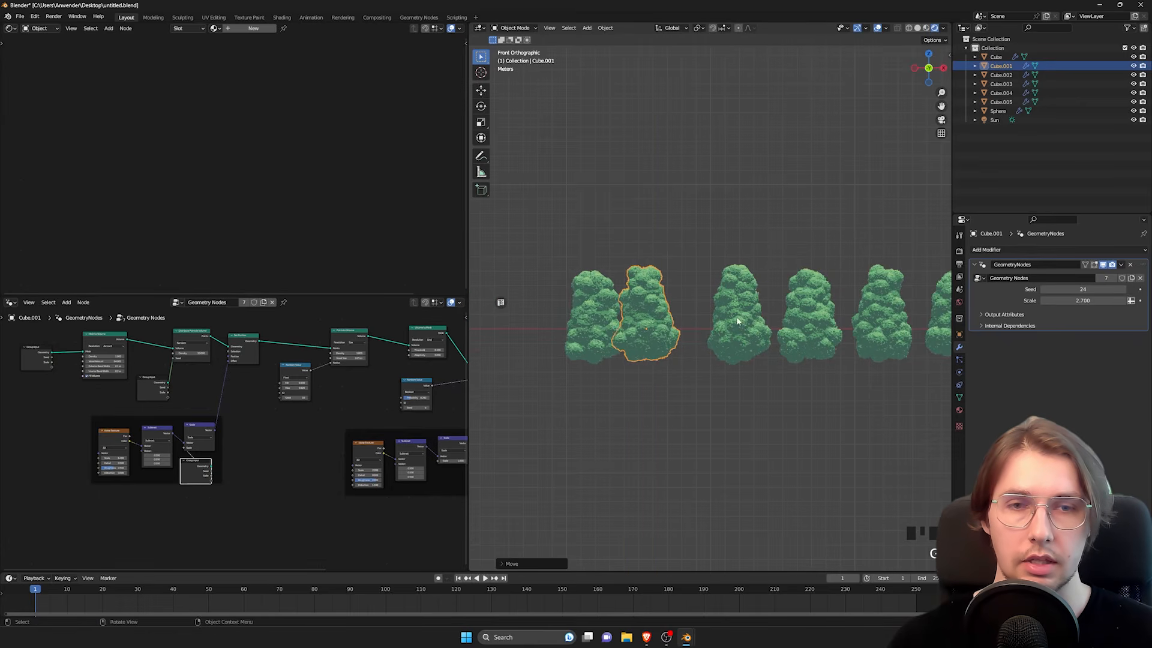
{"action": "left_click", "coordinate": [741, 324]}
{"action": "key", "text": "g"}
{"action": "left_click", "coordinate": [703, 324]}
Step: In top view, move Cube.001 back from the row and shift Cube.002 slightly so both form a staggered cluster
{"action": "middle_click_drag", "start_coordinate": [673, 273], "coordinate": [670, 344], "text": "alt"}
{"action": "left_click", "coordinate": [647, 311]}
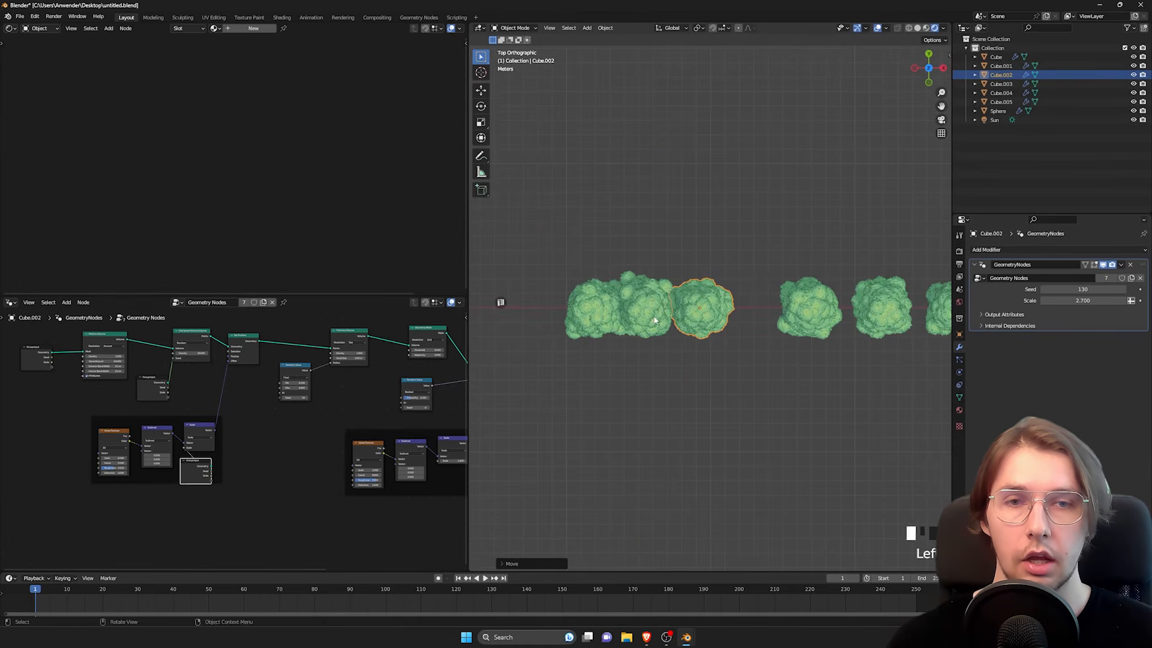
{"action": "key", "text": "g"}
{"action": "left_click", "coordinate": [636, 267]}
{"action": "left_click", "coordinate": [704, 311]}
{"action": "key", "text": "g"}
{"action": "left_click", "coordinate": [694, 290]}
Step: Move Cube.003 behind Cube.002 and place Cube.004 beside them to extend the bush cluster
{"action": "left_click", "coordinate": [810, 307]}
{"action": "key", "text": "g"}
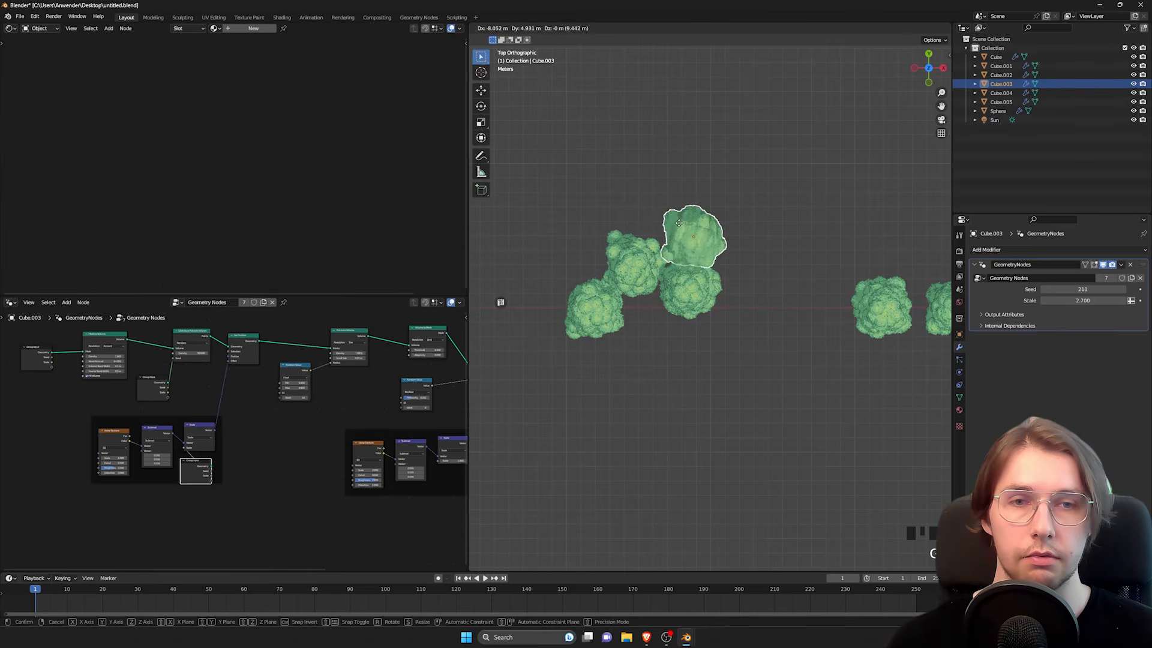
{"action": "left_click", "coordinate": [695, 235]}
{"action": "left_click", "coordinate": [880, 307]}
{"action": "key", "text": "g"}
{"action": "left_click", "coordinate": [749, 253]}
Step: Move the far bush, Cube.005, into the back of the cluster, deselect it and check the group from the side
{"action": "middle_click_drag", "start_coordinate": [894, 287], "coordinate": [823, 291], "text": "shift"}
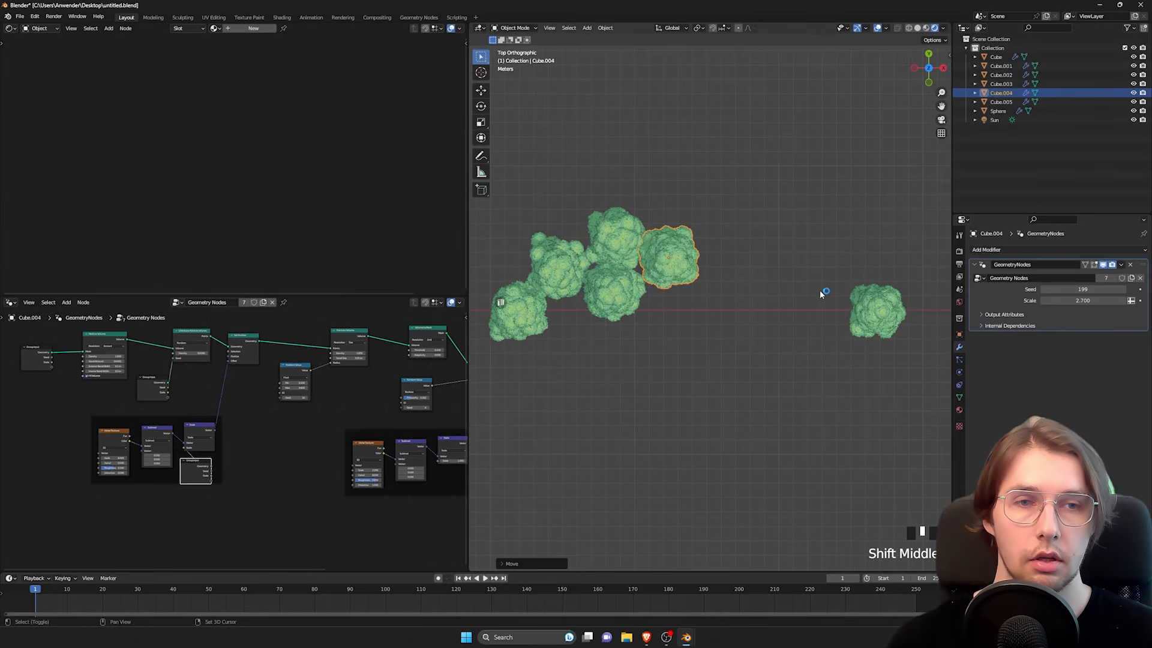
{"action": "left_click", "coordinate": [872, 304]}
{"action": "key", "text": "g"}
{"action": "left_click", "coordinate": [692, 198]}
{"action": "middle_click_drag", "start_coordinate": [664, 289], "coordinate": [740, 351], "text": "shift"}
{"action": "middle_click_drag", "start_coordinate": [740, 351], "coordinate": [713, 245]}
{"action": "left_click", "coordinate": [737, 223]}
{"action": "middle_click_drag", "start_coordinate": [684, 328], "coordinate": [700, 254], "text": "shift"}
{"action": "scroll", "coordinate": [754, 282], "scroll_direction": "up", "scroll_amount": 3}
{"action": "scroll", "coordinate": [703, 258], "scroll_direction": "down", "scroll_amount": 2}
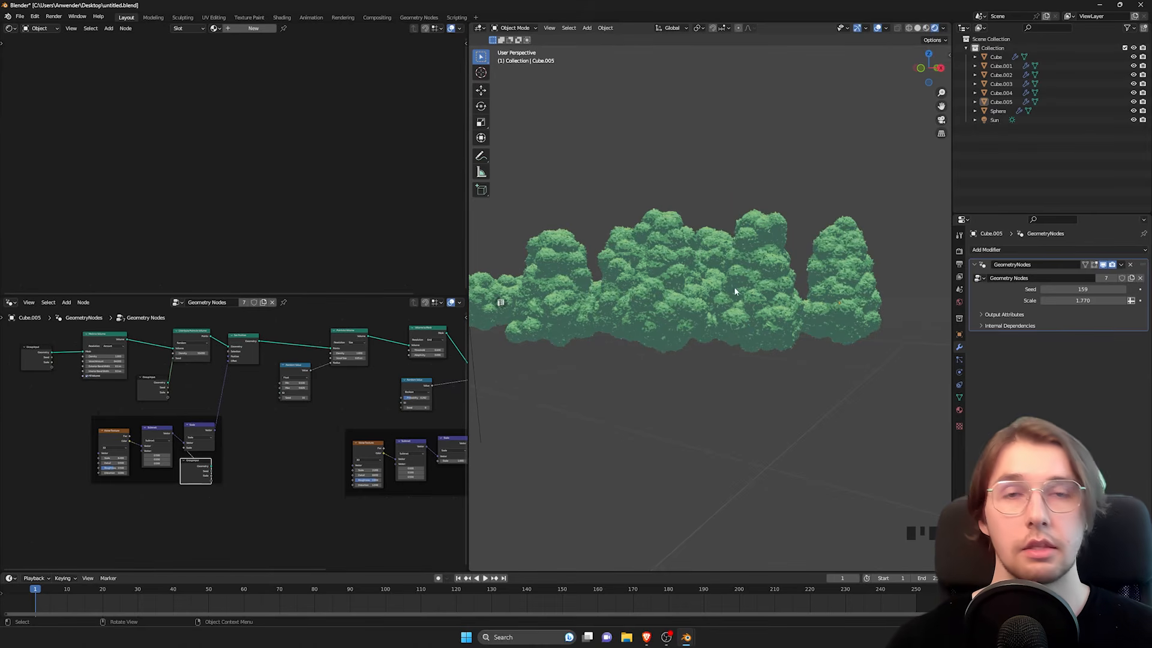
Step: Assign the existing anime bushes material to Cube.002 so its shader nodes can be edited
{"action": "left_click", "coordinate": [641, 259]}
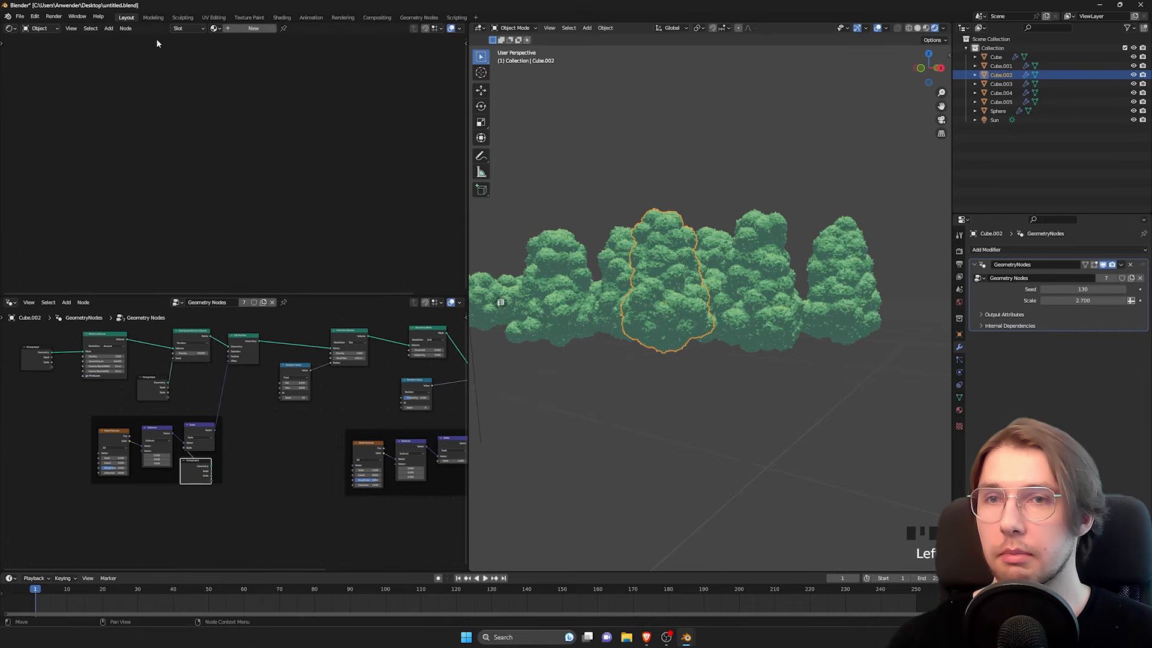
{"action": "left_click", "coordinate": [215, 29]}
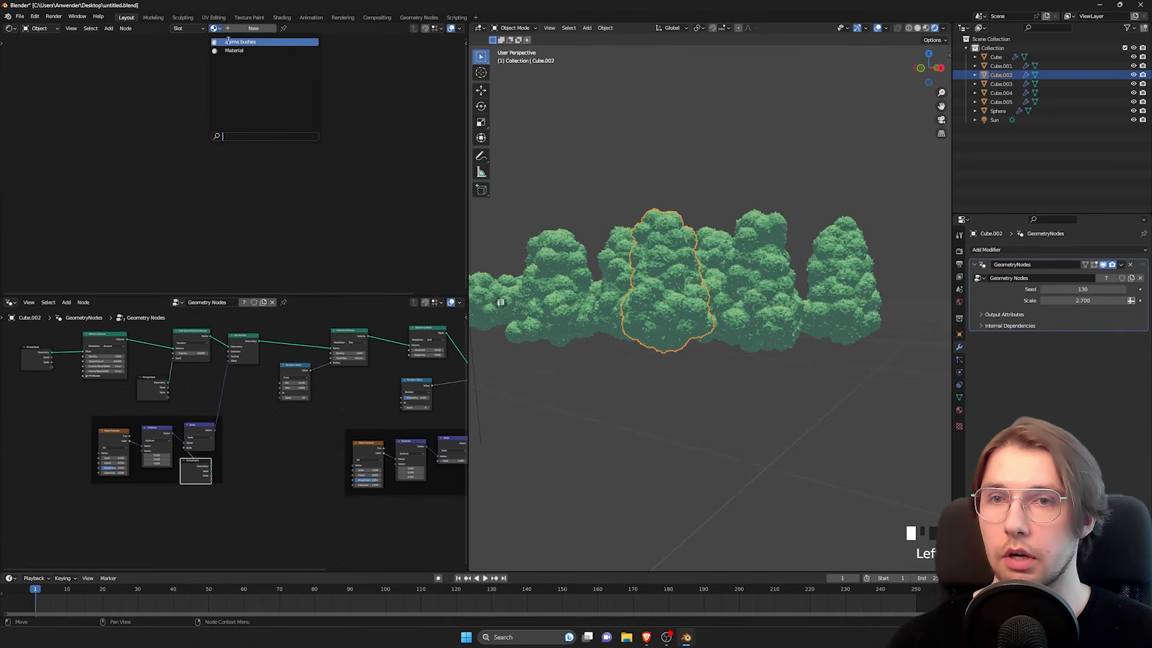
{"action": "left_click", "coordinate": [229, 41]}
Step: Add an Object Info node above the Multiply node in the anime bushes shader
{"action": "middle_click_drag", "start_coordinate": [314, 93], "coordinate": [260, 132]}
{"action": "left_click", "coordinate": [235, 113]}
{"action": "key", "text": "space"}
{"action": "type", "text": "ob"}
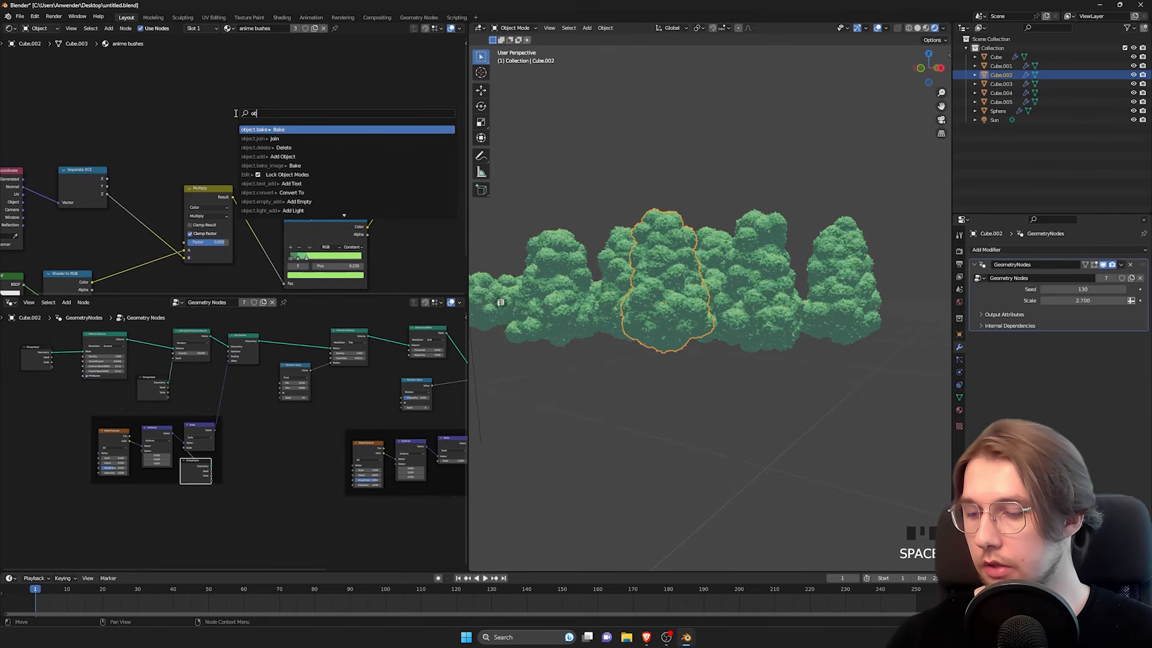
{"action": "type", "text": "ject info"}
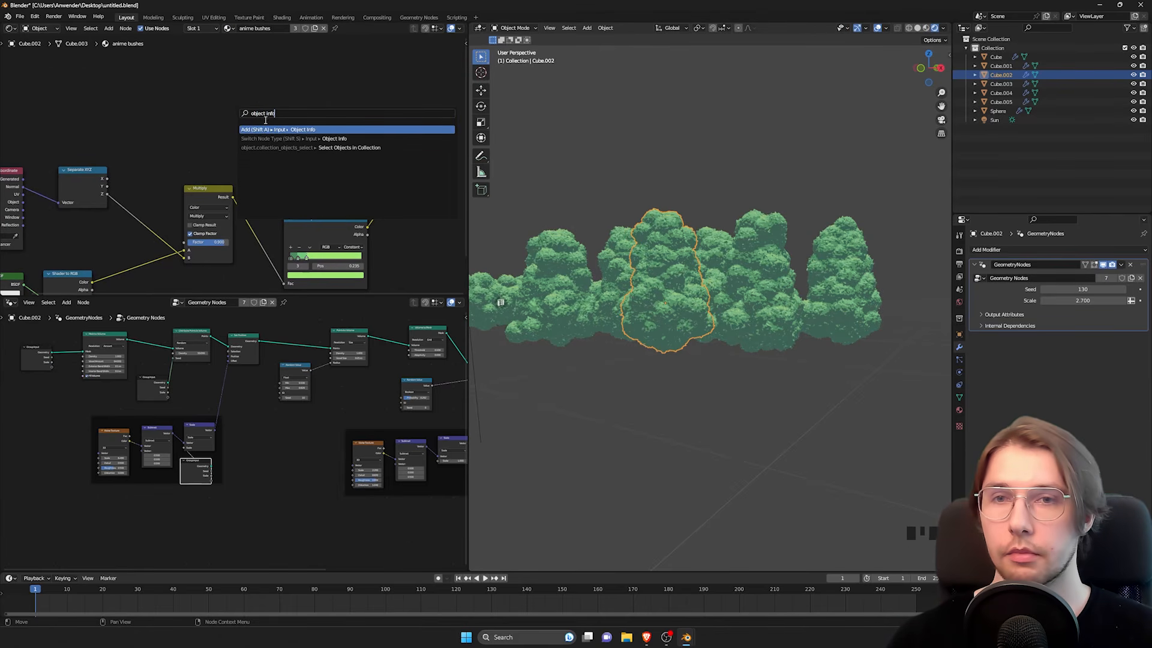
{"action": "key", "text": "Return"}
{"action": "left_click", "coordinate": [240, 99]}
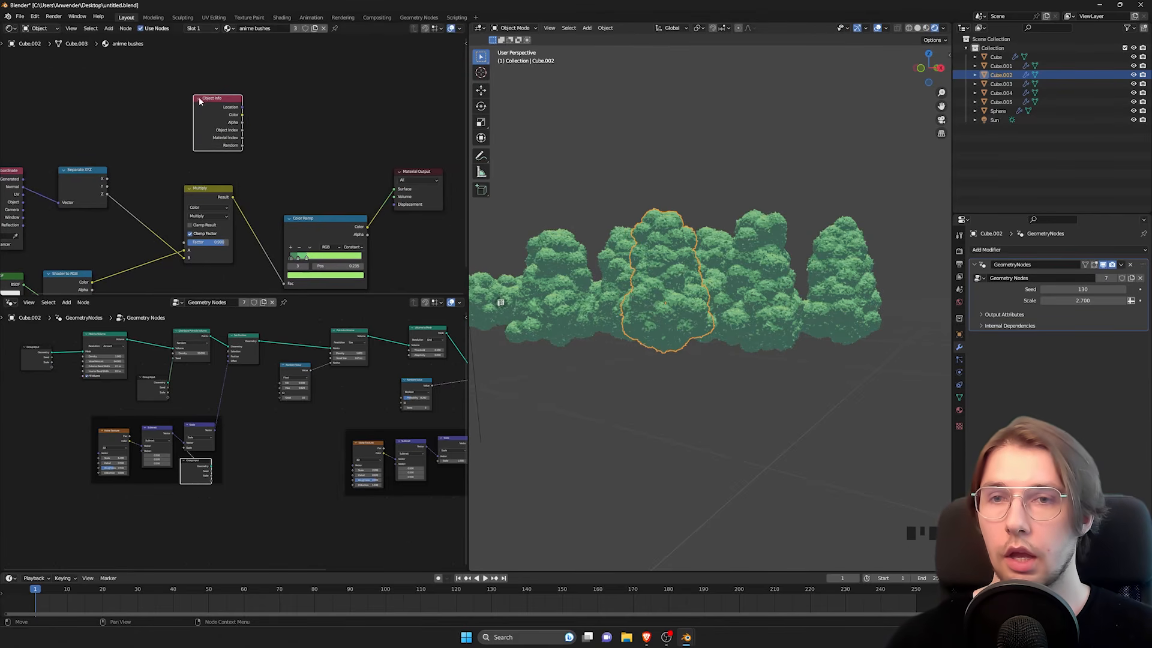
{"action": "scroll", "coordinate": [257, 113], "scroll_direction": "up", "scroll_amount": 2}
{"action": "scroll", "coordinate": [212, 174], "scroll_direction": "up", "scroll_amount": 1}
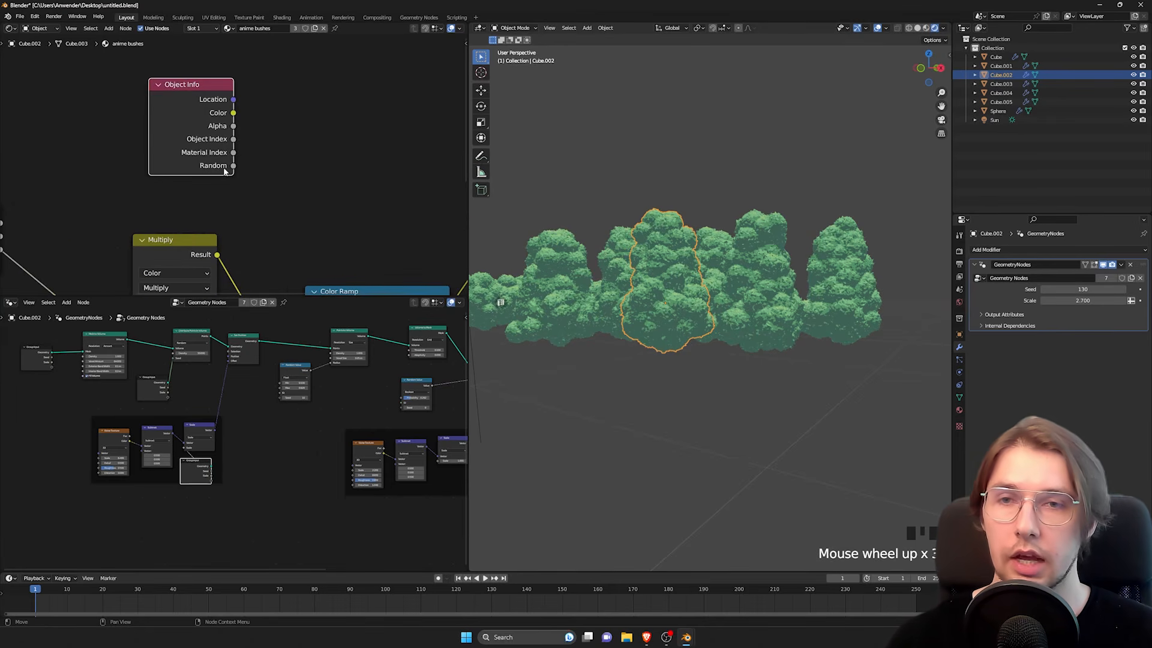
Step: Preview the per-object random values by linking the Object Info Random output to the Material Output Surface and viewing the bushes
{"action": "scroll", "coordinate": [234, 168], "scroll_direction": "down", "scroll_amount": 2}
{"action": "middle_click_drag", "start_coordinate": [234, 168], "coordinate": [200, 143]}
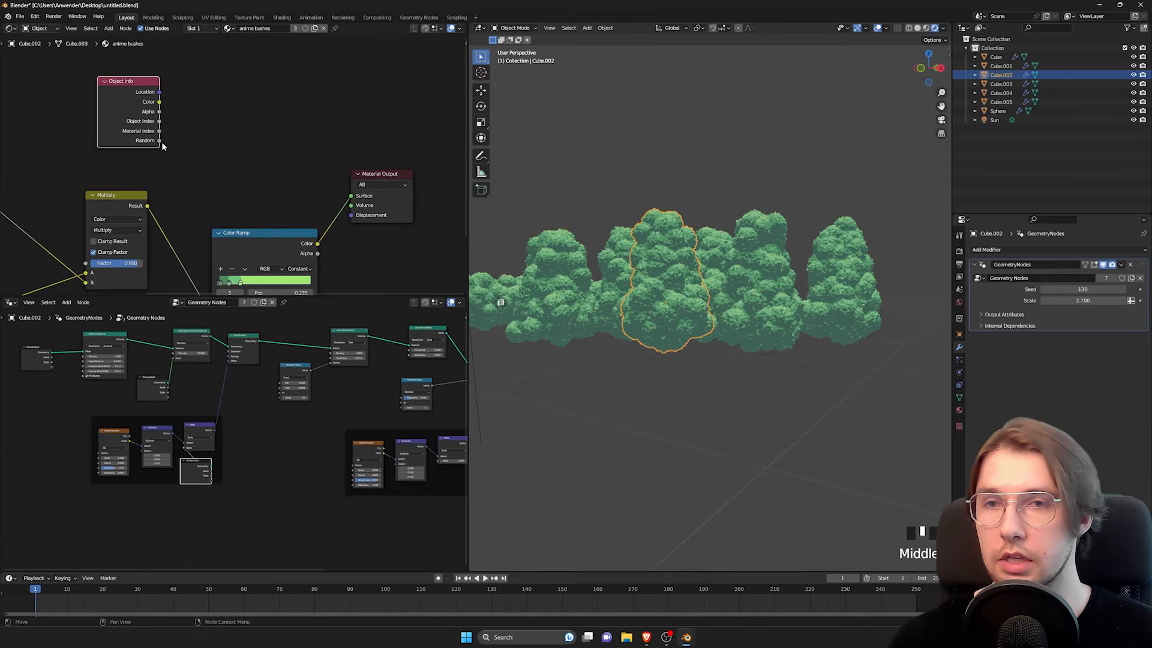
{"action": "left_click_drag", "start_coordinate": [160, 140], "coordinate": [351, 195]}
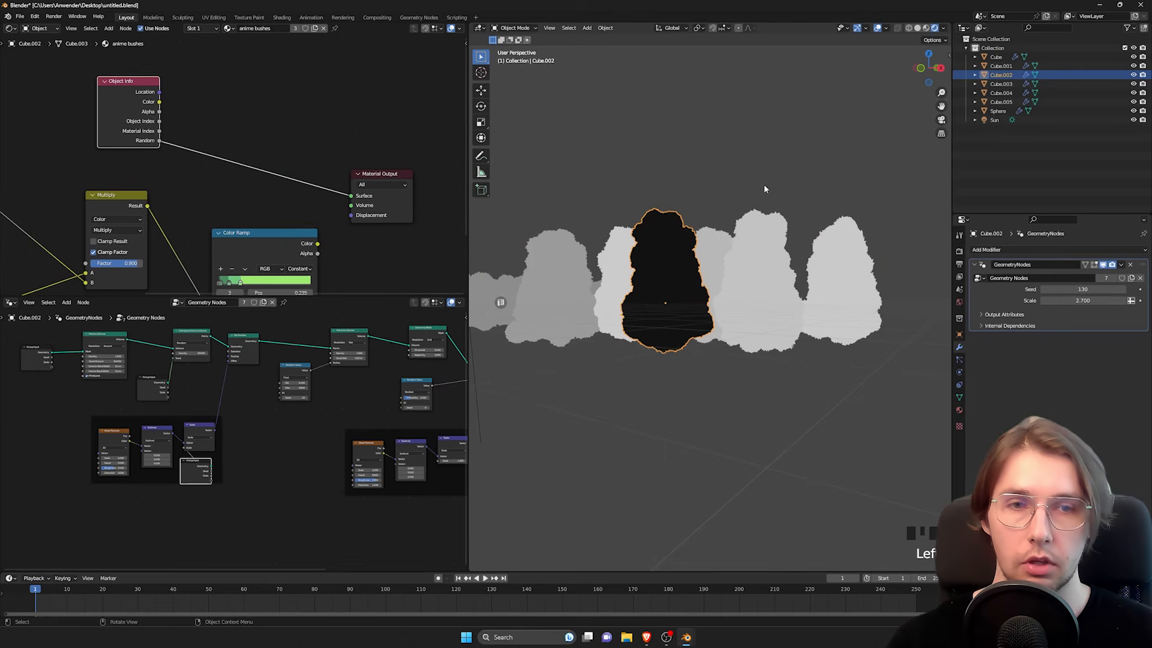
{"action": "left_click", "coordinate": [654, 199]}
{"action": "middle_click_drag", "start_coordinate": [654, 198], "coordinate": [817, 257]}
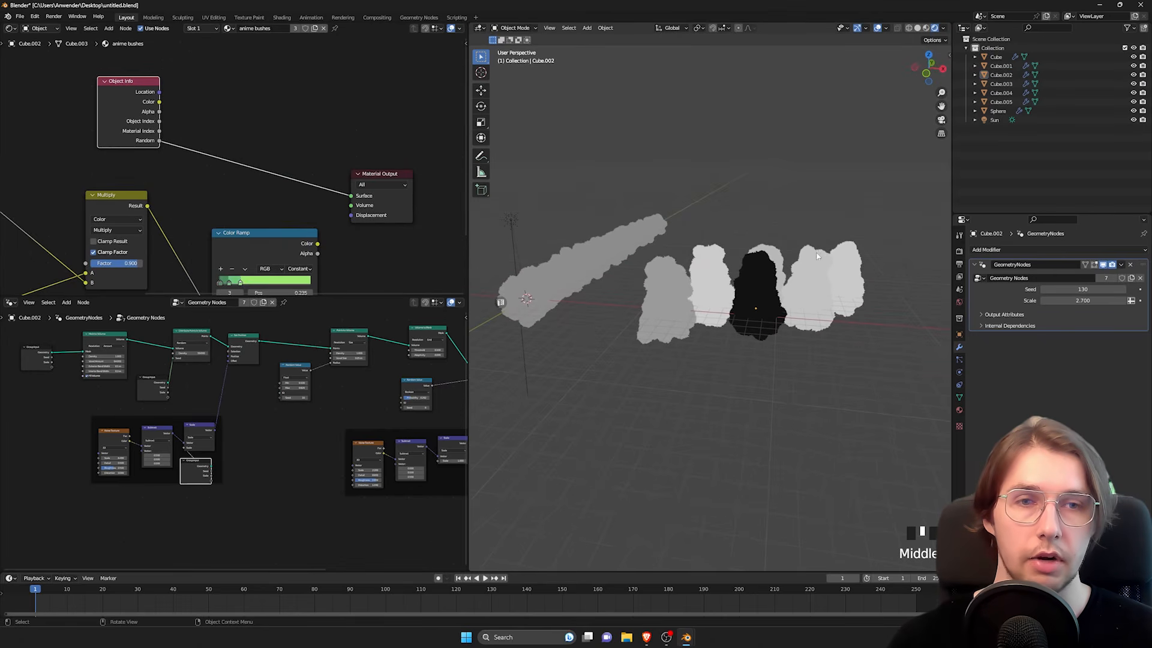
{"action": "middle_click_drag", "start_coordinate": [730, 273], "coordinate": [736, 260]}
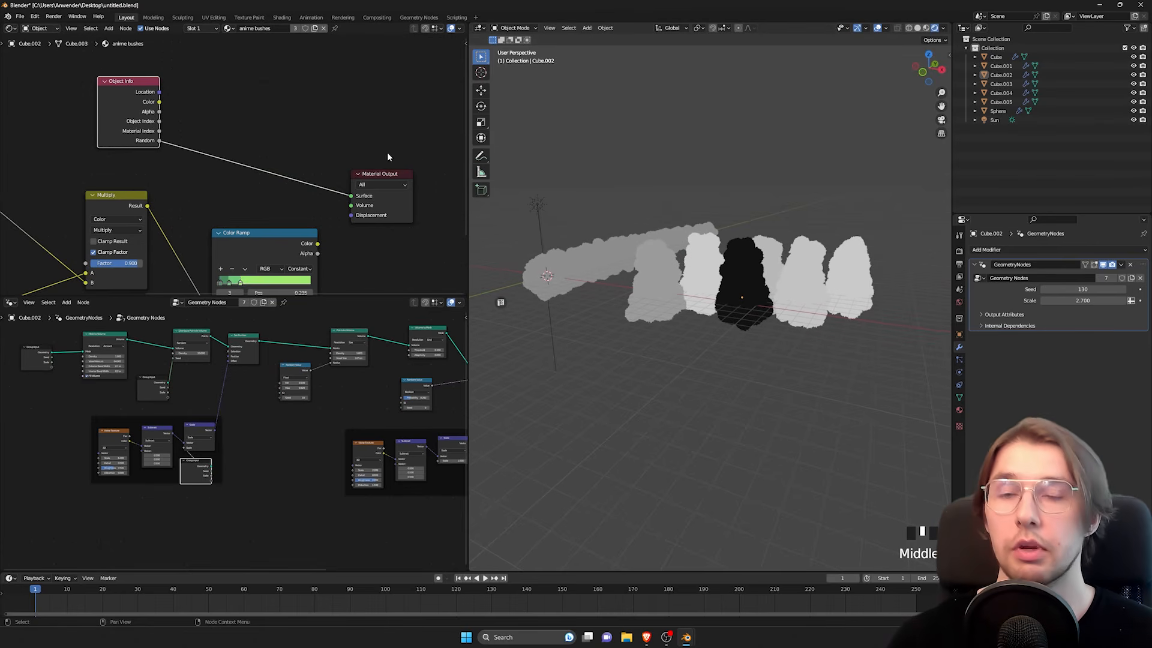
Step: Add a Hue/Saturation/Value node between the green Color Ramp and the Material Output
{"action": "middle_click_drag", "start_coordinate": [359, 150], "coordinate": [247, 120]}
{"action": "left_click_drag", "start_coordinate": [265, 147], "coordinate": [376, 116]}
{"action": "left_click", "coordinate": [213, 165]}
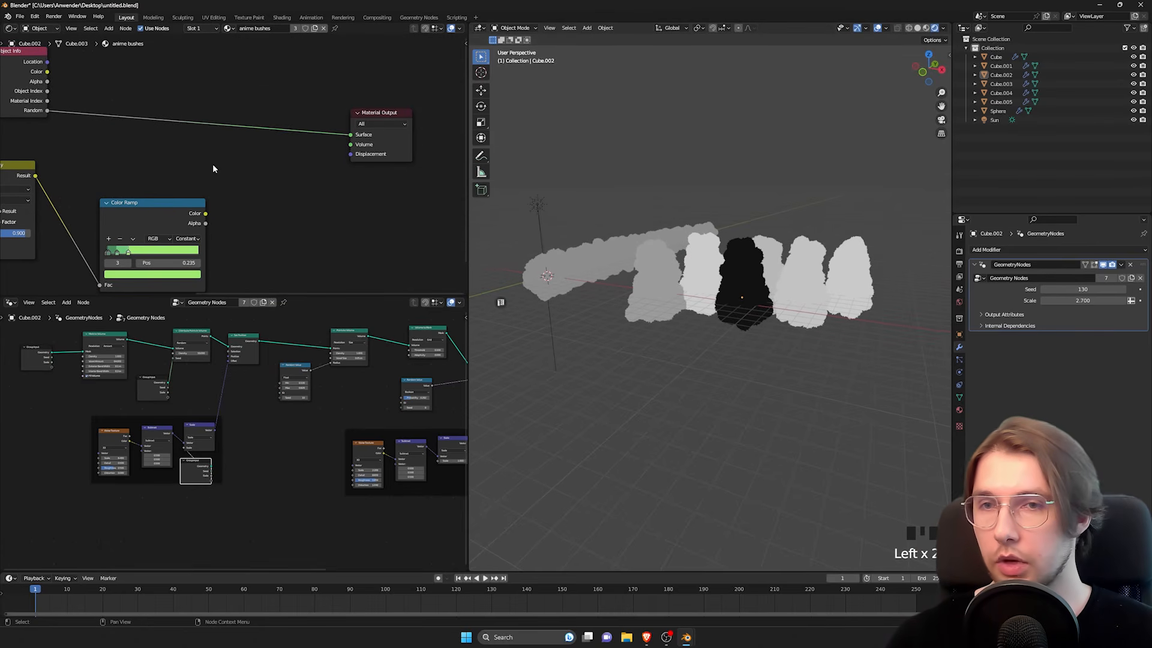
{"action": "key", "text": "space"}
{"action": "type", "text": "hue saturat"}
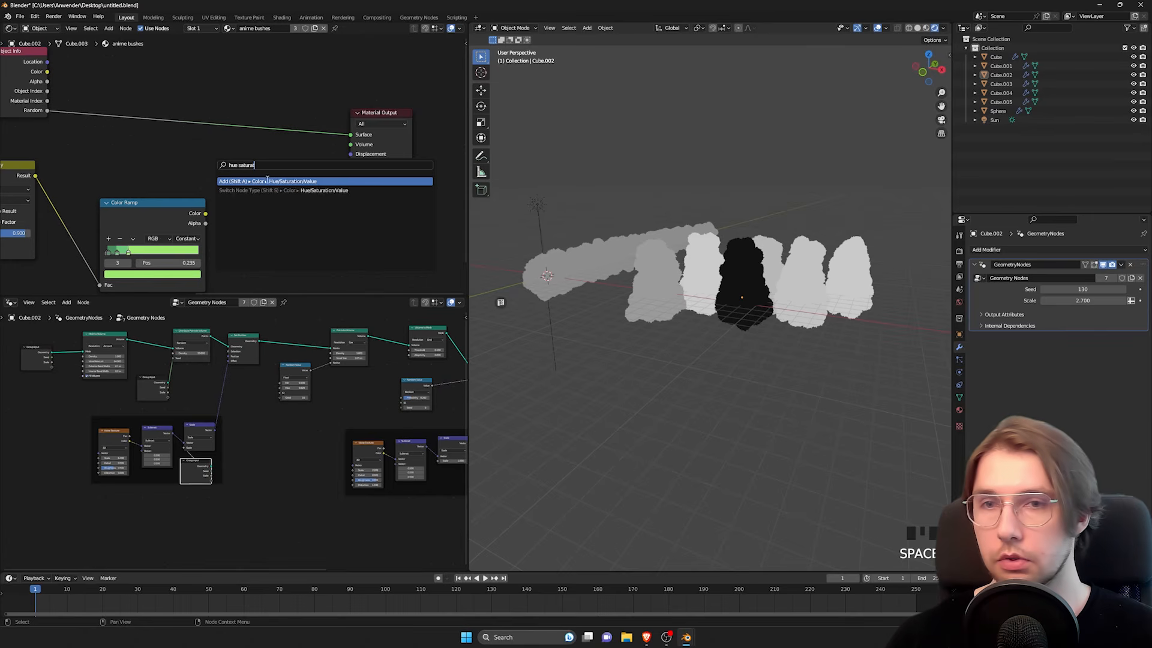
{"action": "key", "text": "Return"}
{"action": "left_click", "coordinate": [253, 173]}
{"action": "scroll", "coordinate": [228, 193], "scroll_direction": "up", "scroll_amount": 3}
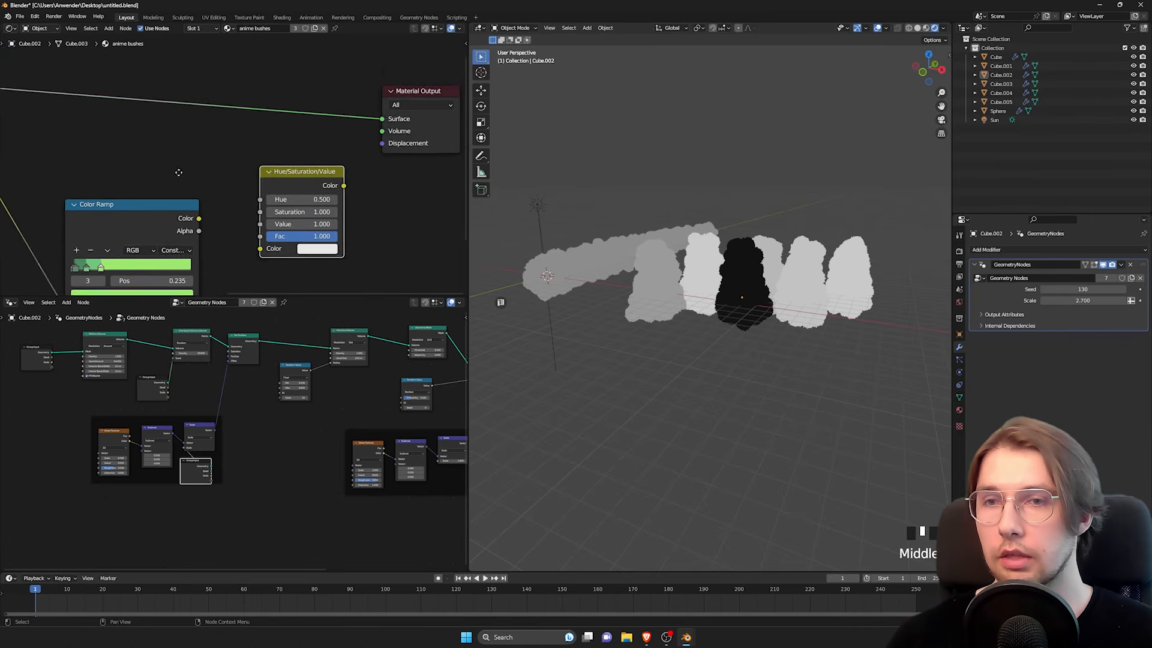
Step: Feed the green Color Ramp's Color through the Hue/Saturation/Value node into the Material Output Surface
{"action": "middle_click_drag", "start_coordinate": [177, 173], "coordinate": [180, 144]}
{"action": "left_click_drag", "start_coordinate": [202, 190], "coordinate": [263, 220]}
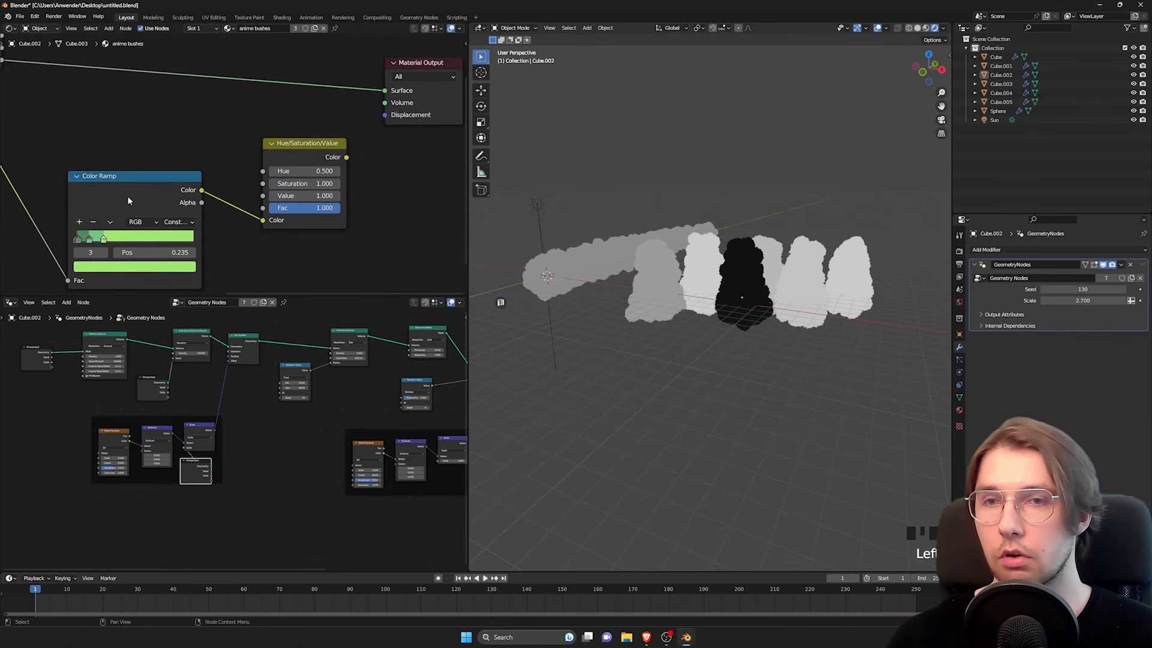
{"action": "left_click", "coordinate": [321, 163], "text": "ctrl+shift"}
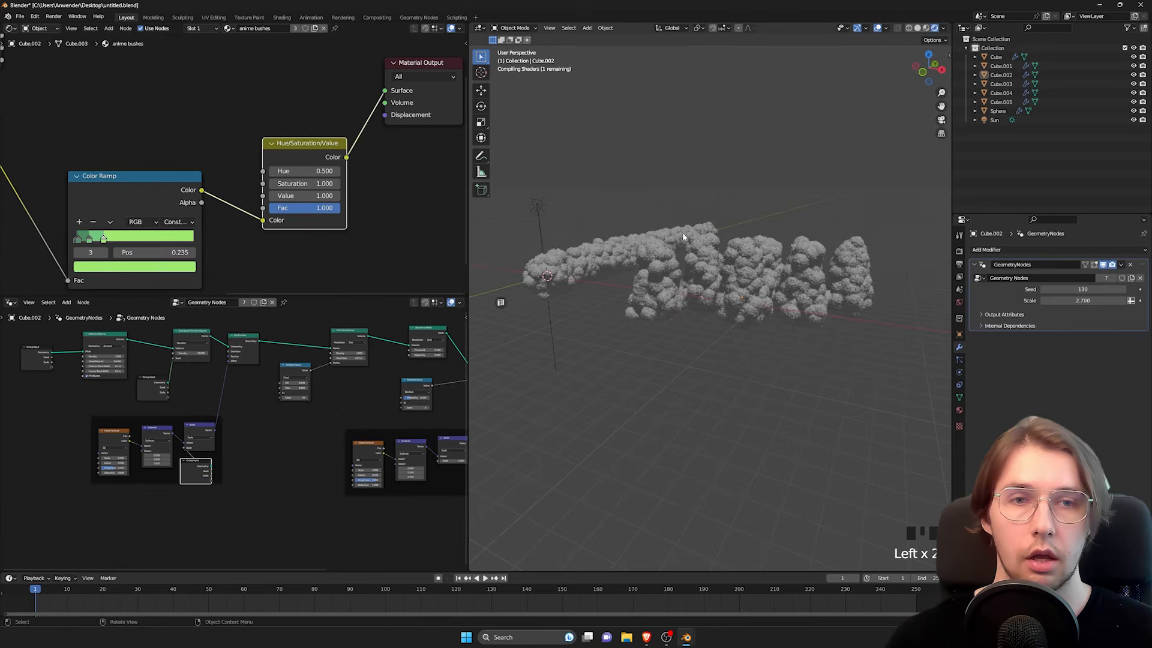
{"action": "middle_click_drag", "start_coordinate": [726, 294], "coordinate": [708, 310], "text": "shift"}
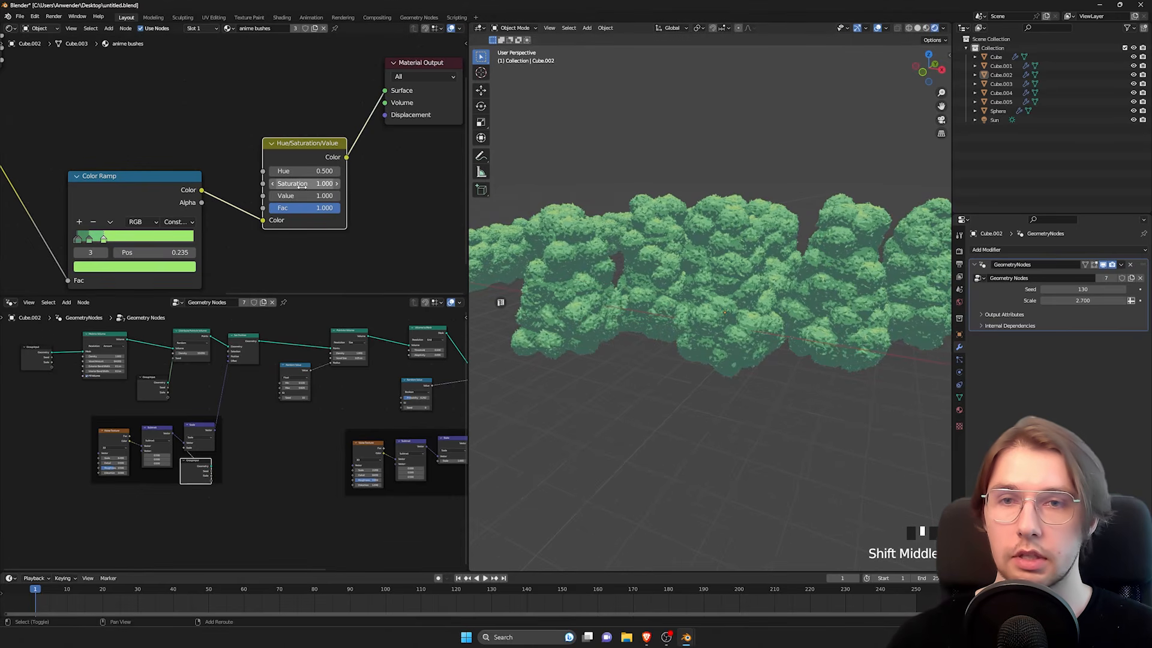
Step: Try driving the Hue/Saturation/Value node's Saturation directly from the Object Info Random output, then cut that link
{"action": "left_click_drag", "start_coordinate": [302, 187], "coordinate": [287, 184], "text": "shift"}
{"action": "key", "text": "ctrl+z"}
{"action": "scroll", "coordinate": [237, 167], "scroll_direction": "down", "scroll_amount": 2}
{"action": "middle_click_drag", "start_coordinate": [159, 143], "coordinate": [192, 186]}
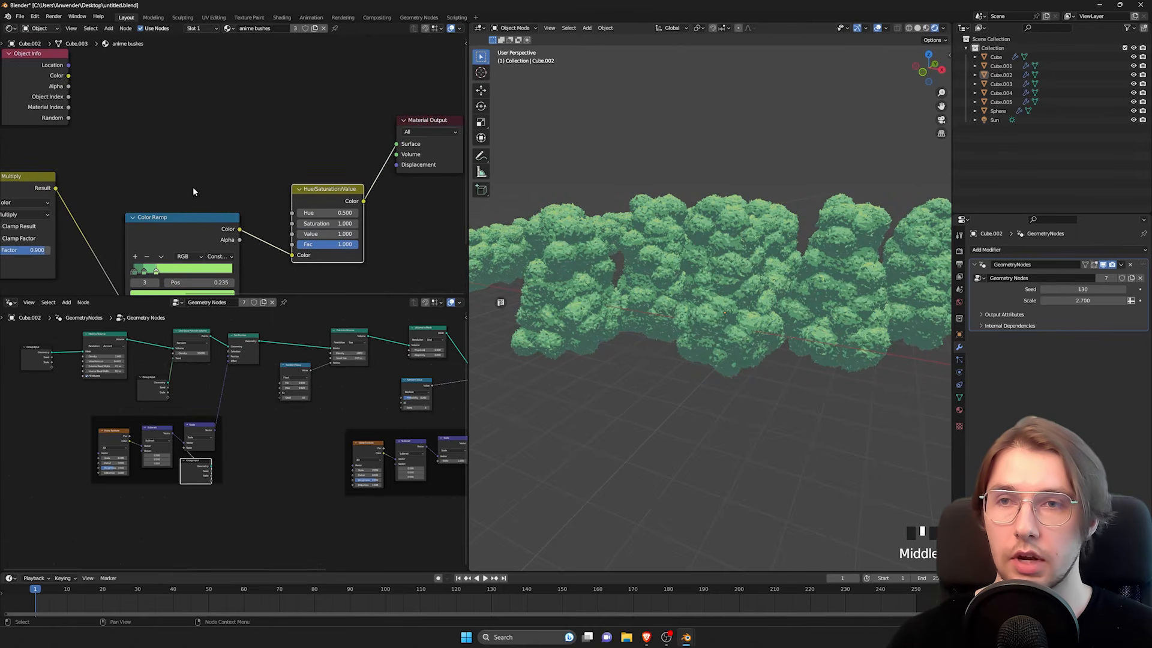
{"action": "left_click_drag", "start_coordinate": [23, 103], "coordinate": [293, 226]}
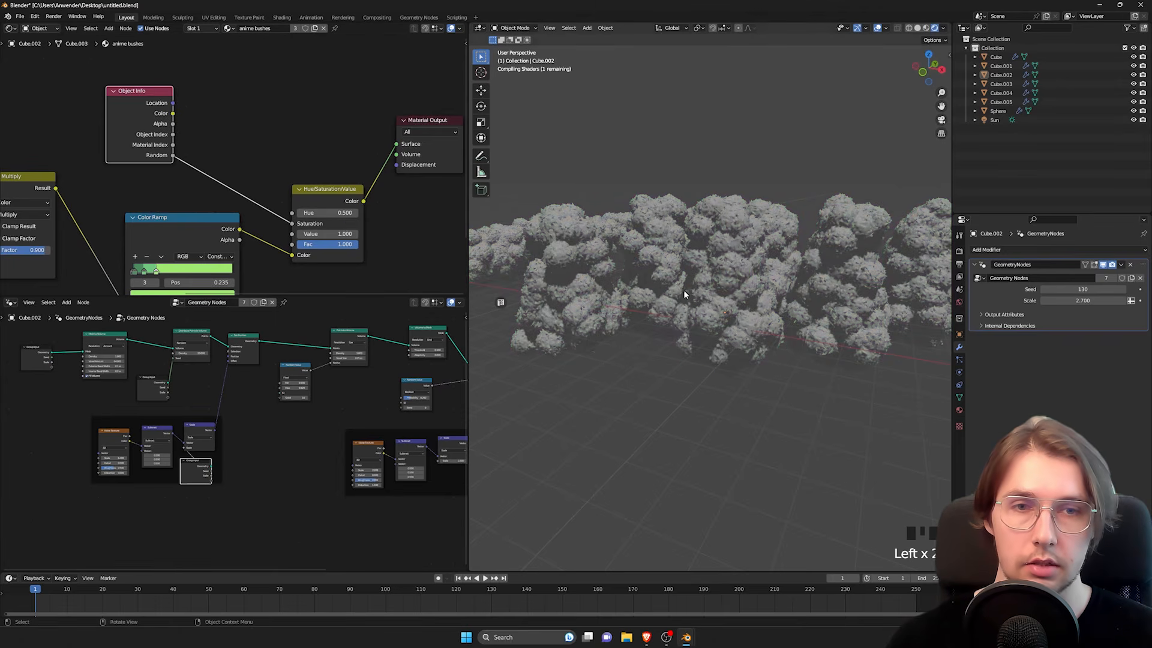
{"action": "middle_click_drag", "start_coordinate": [796, 290], "coordinate": [702, 290], "text": "shift"}
{"action": "right_click_drag", "start_coordinate": [229, 161], "coordinate": [174, 172], "text": "ctrl"}
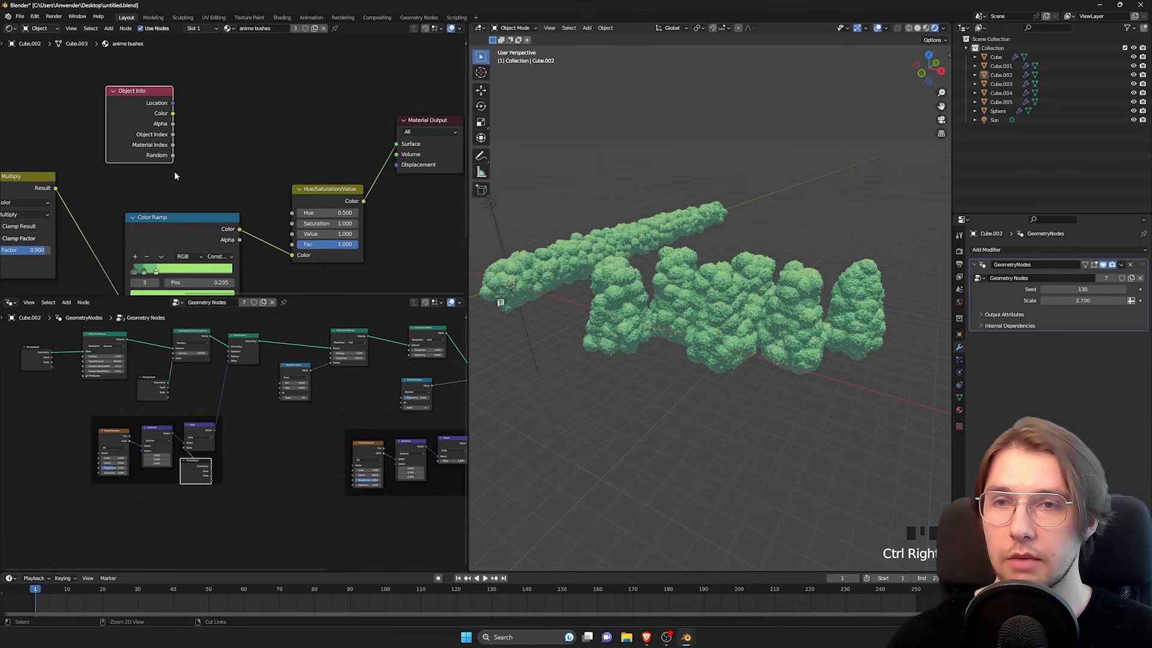
Step: Try driving the Hue input with the Object Info Random output, then undo the link
{"action": "left_click_drag", "start_coordinate": [173, 155], "coordinate": [293, 212]}
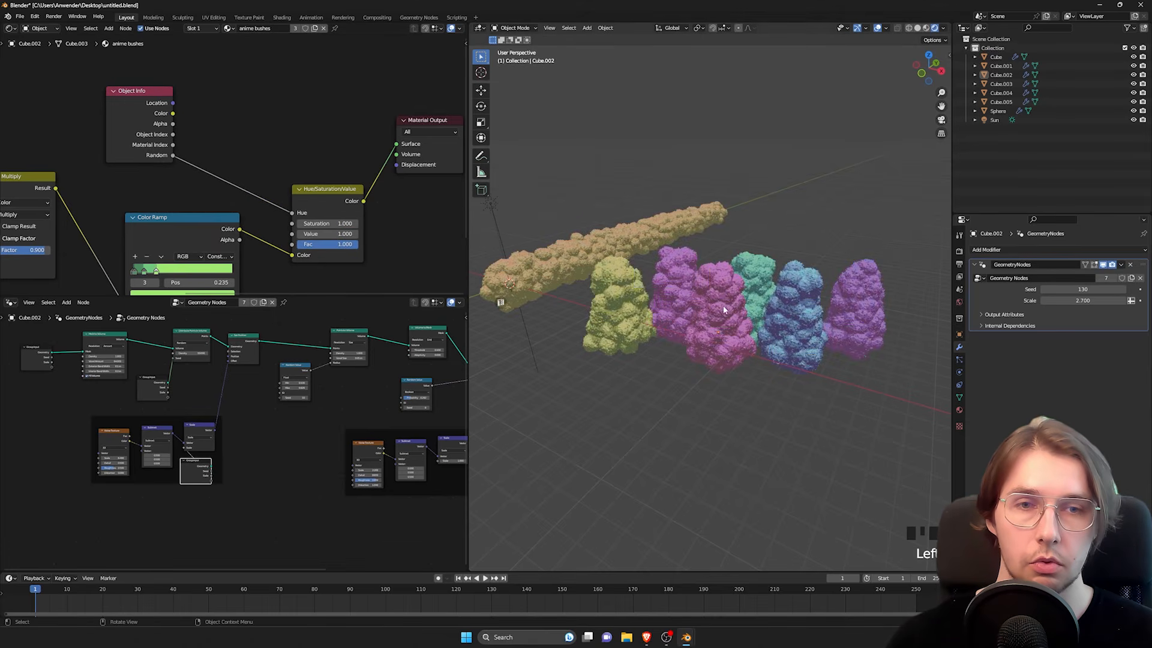
{"action": "middle_click_drag", "start_coordinate": [655, 278], "coordinate": [624, 272]}
{"action": "key", "text": "ctrl+z"}
Step: Add a second Color Ramp beside Object Info with its Fac driven by the Random output
{"action": "left_click_drag", "start_coordinate": [127, 156], "coordinate": [104, 146]}
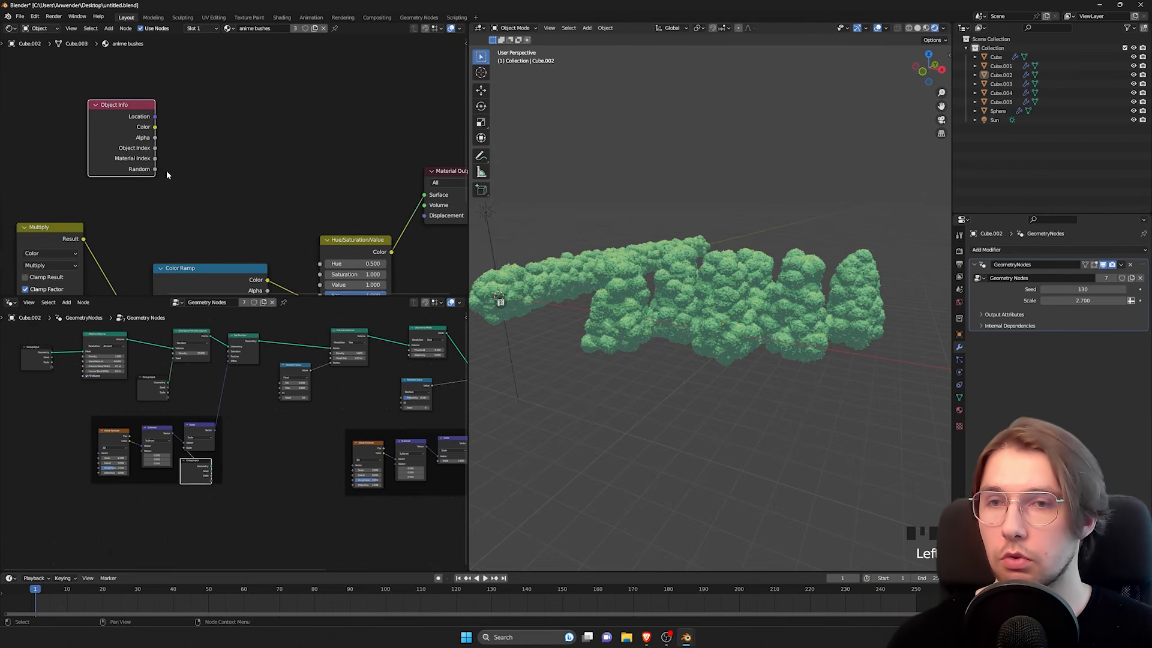
{"action": "left_click_drag", "start_coordinate": [154, 169], "coordinate": [239, 151]}
{"action": "type", "text": "colorra"}
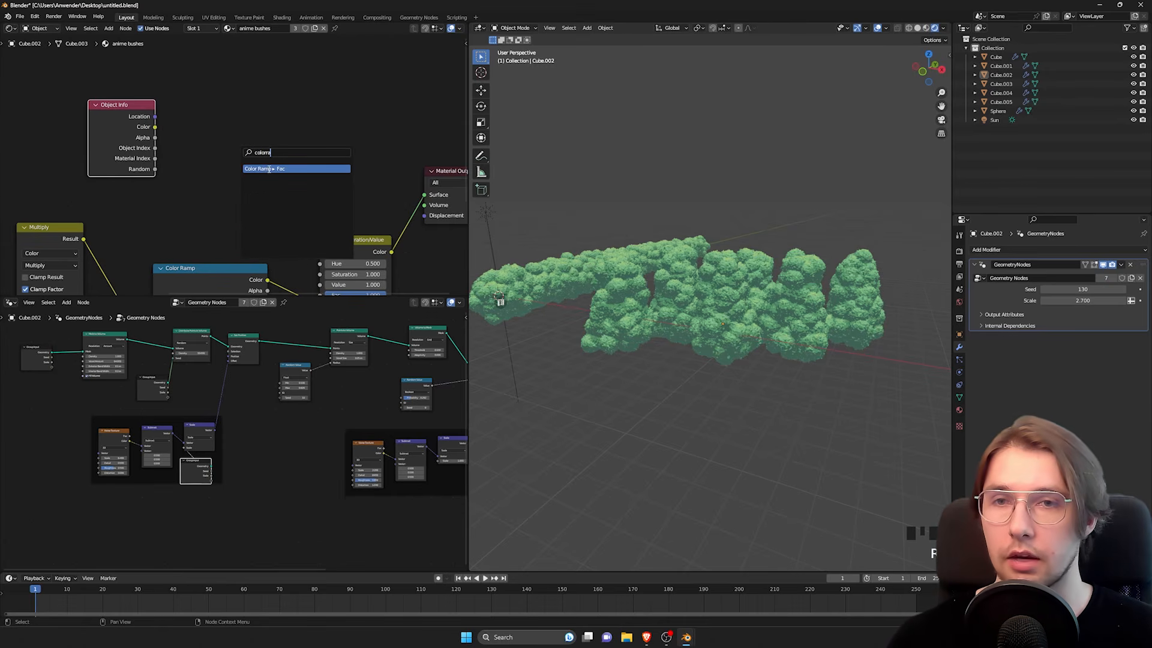
{"action": "left_click", "coordinate": [247, 187]}
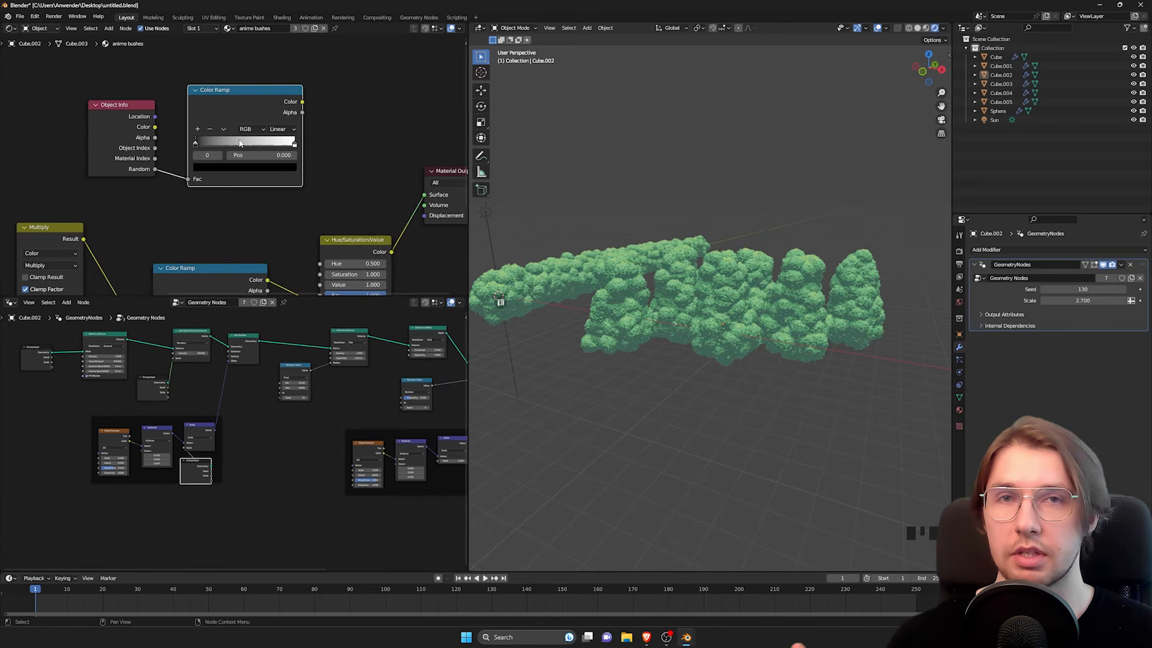
{"action": "scroll", "coordinate": [226, 213], "scroll_direction": "up", "scroll_amount": 3}
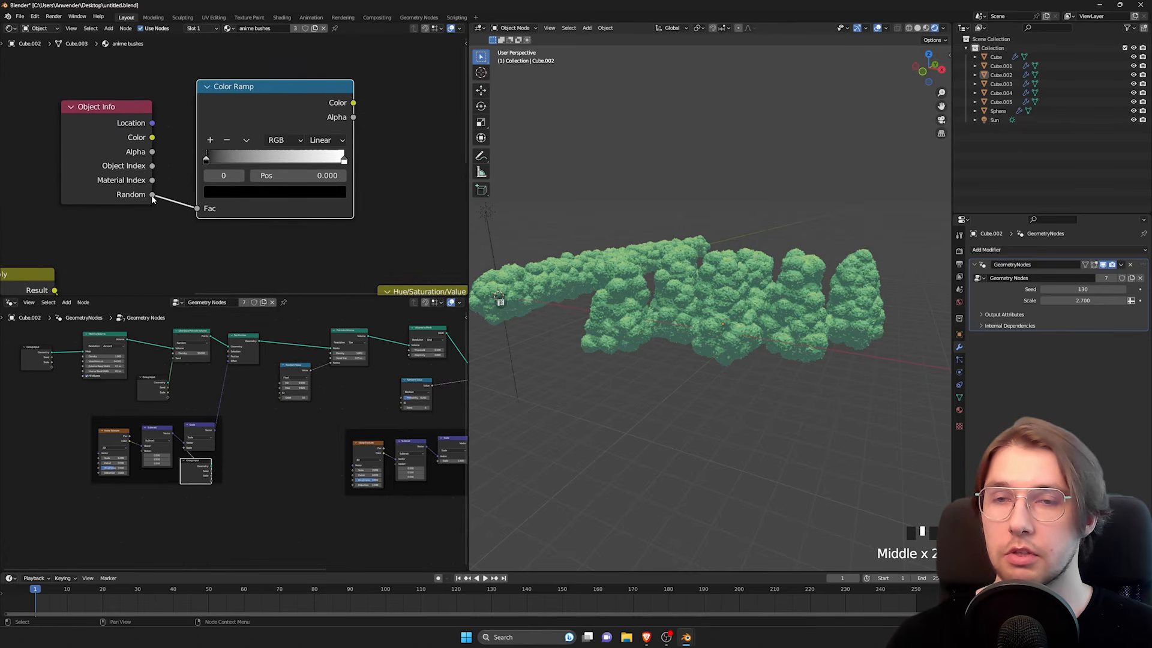
Step: Test Saturation values of 0.9 and 1.1 on the Hue/Saturation/Value node while checking the bushes
{"action": "middle_click_drag", "start_coordinate": [266, 205], "coordinate": [241, 164]}
{"action": "middle_click_drag", "start_coordinate": [282, 235], "coordinate": [167, 148]}
{"action": "scroll", "coordinate": [247, 215], "scroll_direction": "up", "scroll_amount": 2}
{"action": "middle_click_drag", "start_coordinate": [621, 297], "coordinate": [692, 262], "text": "shift"}
{"action": "left_click", "coordinate": [250, 220]}
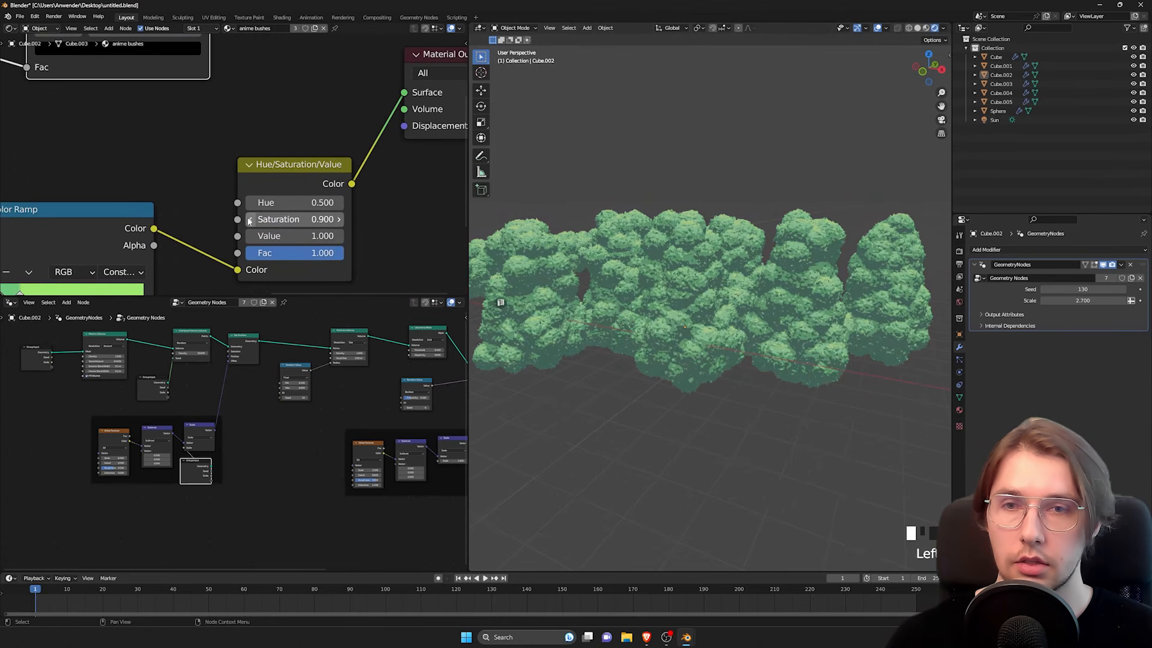
{"action": "middle_click_drag", "start_coordinate": [747, 294], "coordinate": [704, 285]}
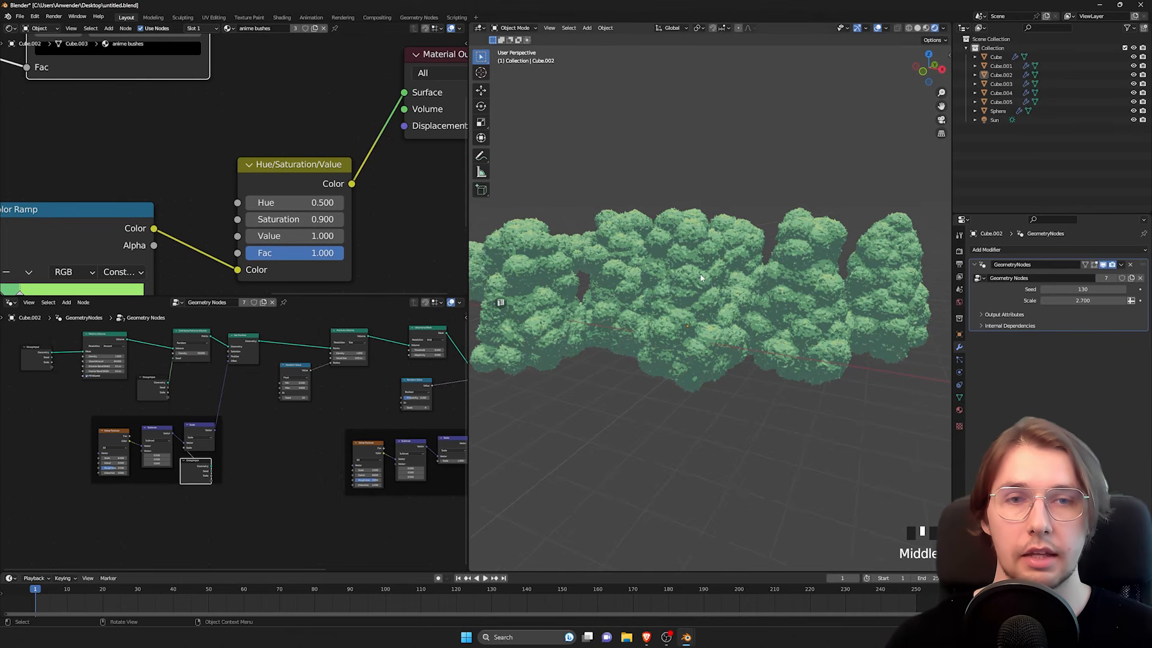
{"action": "left_click", "coordinate": [339, 220]}
{"action": "left_click", "coordinate": [339, 219]}
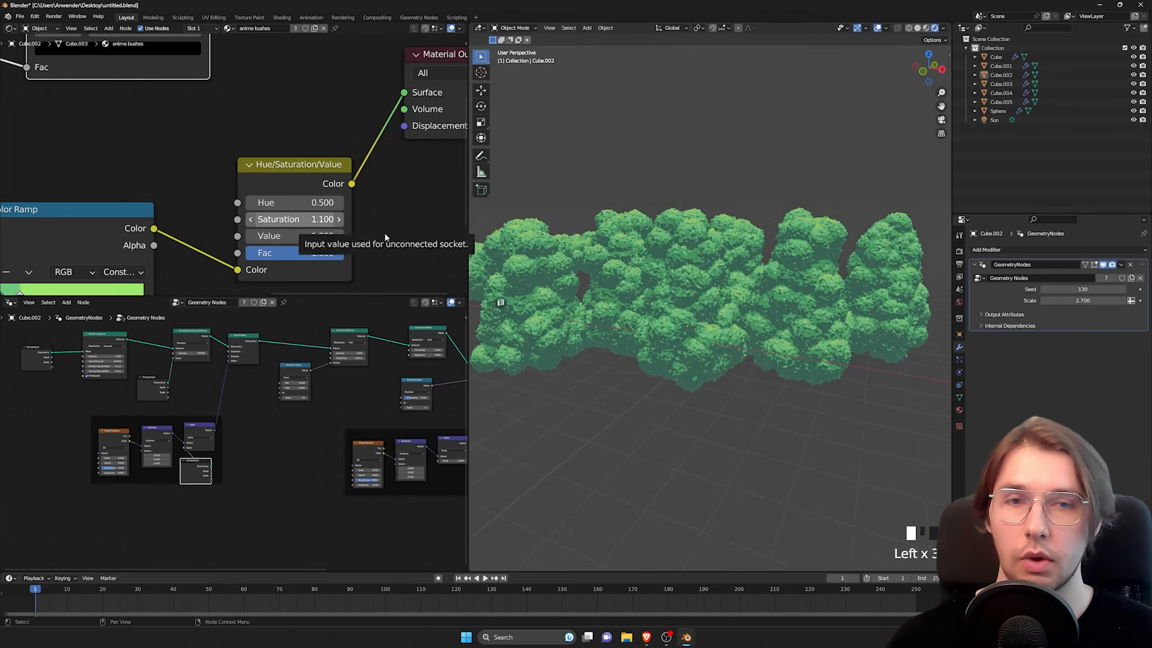
{"action": "middle_click_drag", "start_coordinate": [691, 291], "coordinate": [698, 298]}
Step: Try a stronger Saturation, undo it, and compare the bushes again between 0.9 and 1.1
{"action": "left_click_drag", "start_coordinate": [293, 219], "coordinate": [327, 220], "text": "shift"}
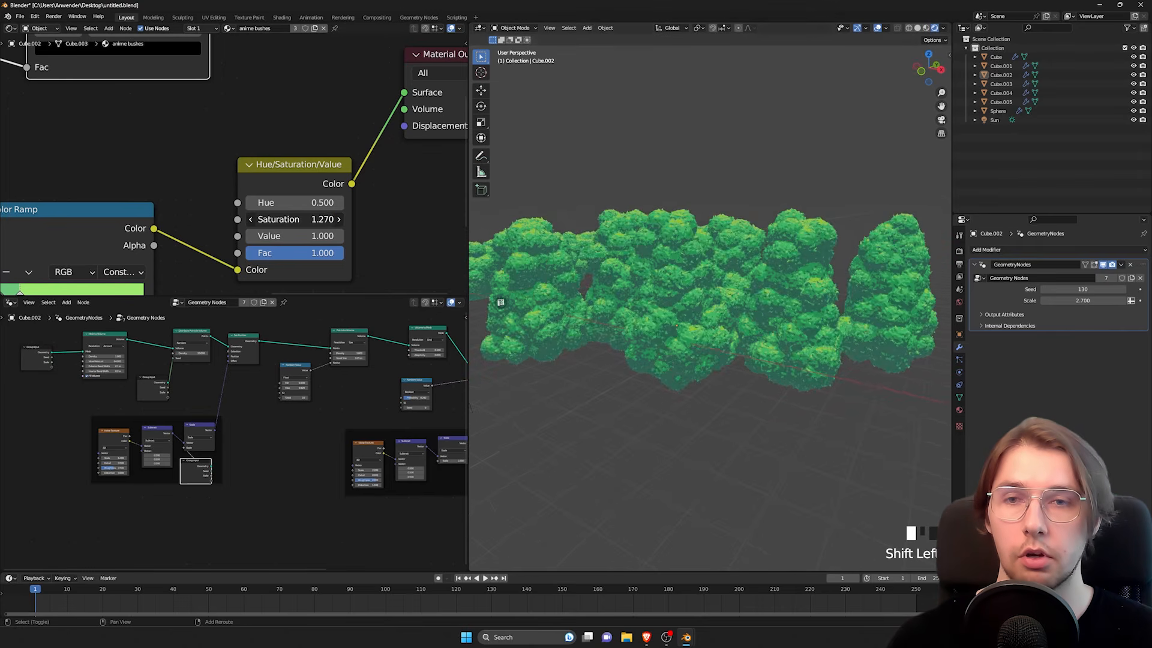
{"action": "middle_click_drag", "start_coordinate": [713, 313], "coordinate": [736, 311]}
{"action": "key", "text": "ctrl+z"}
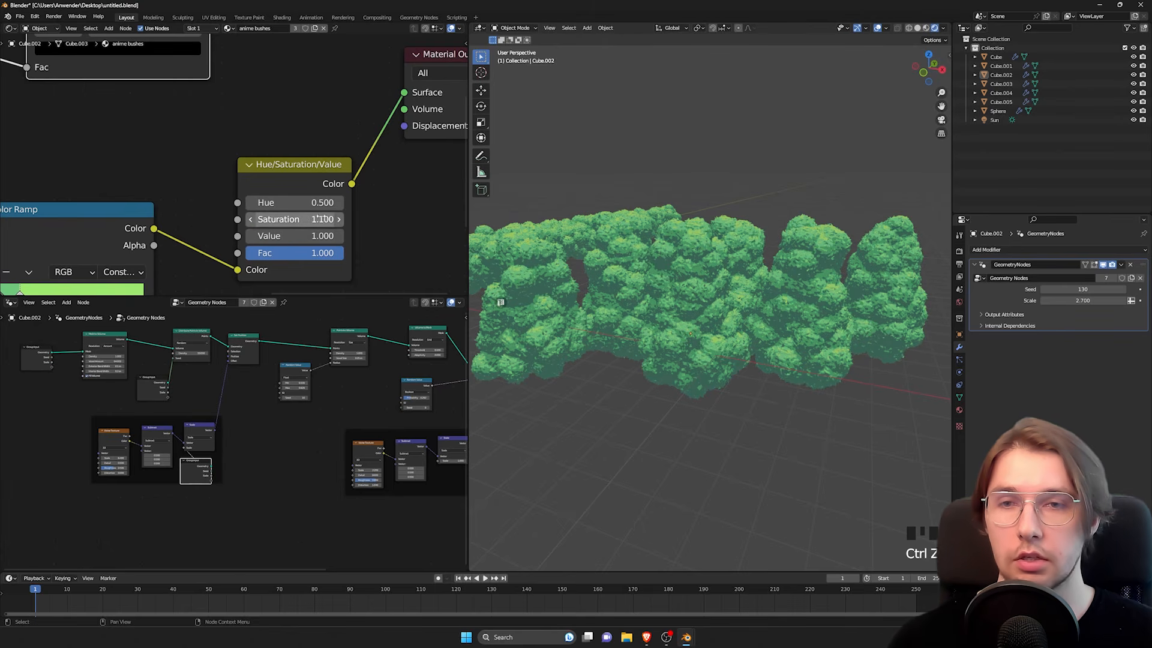
{"action": "left_click", "coordinate": [250, 220]}
{"action": "left_click", "coordinate": [251, 220]}
{"action": "left_click", "coordinate": [341, 220]}
{"action": "left_click", "coordinate": [341, 220]}
{"action": "left_click", "coordinate": [341, 219]}
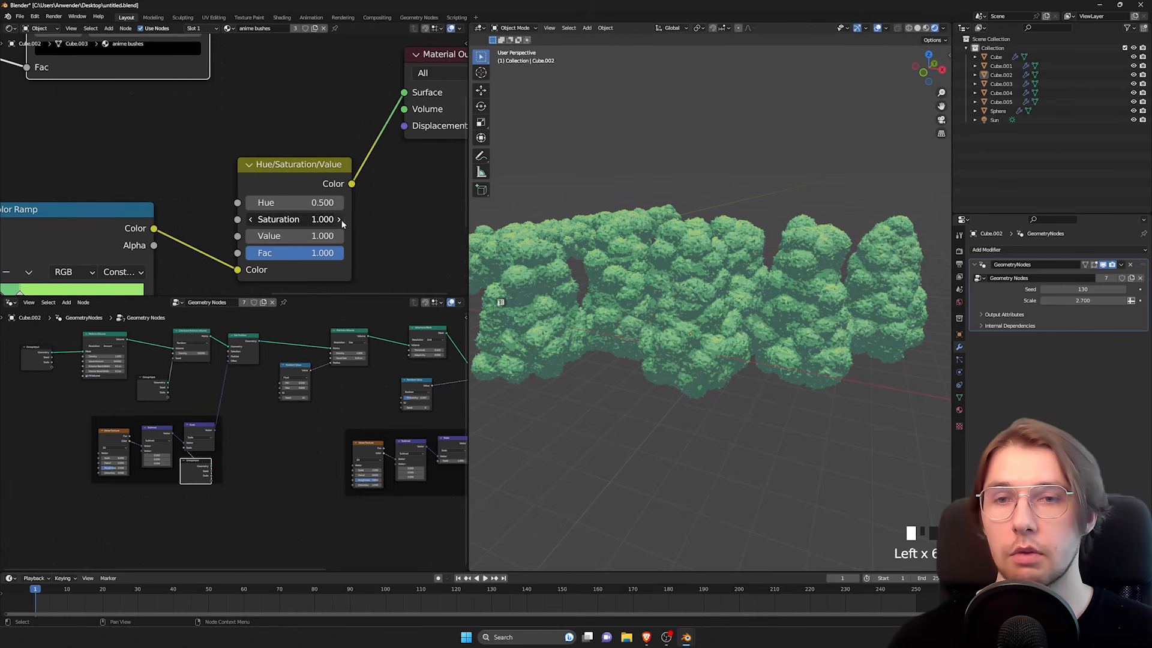
Step: Set the HSV Value of the new Color Ramp's black stop to 0.9
{"action": "middle_click_drag", "start_coordinate": [48, 126], "coordinate": [178, 294]}
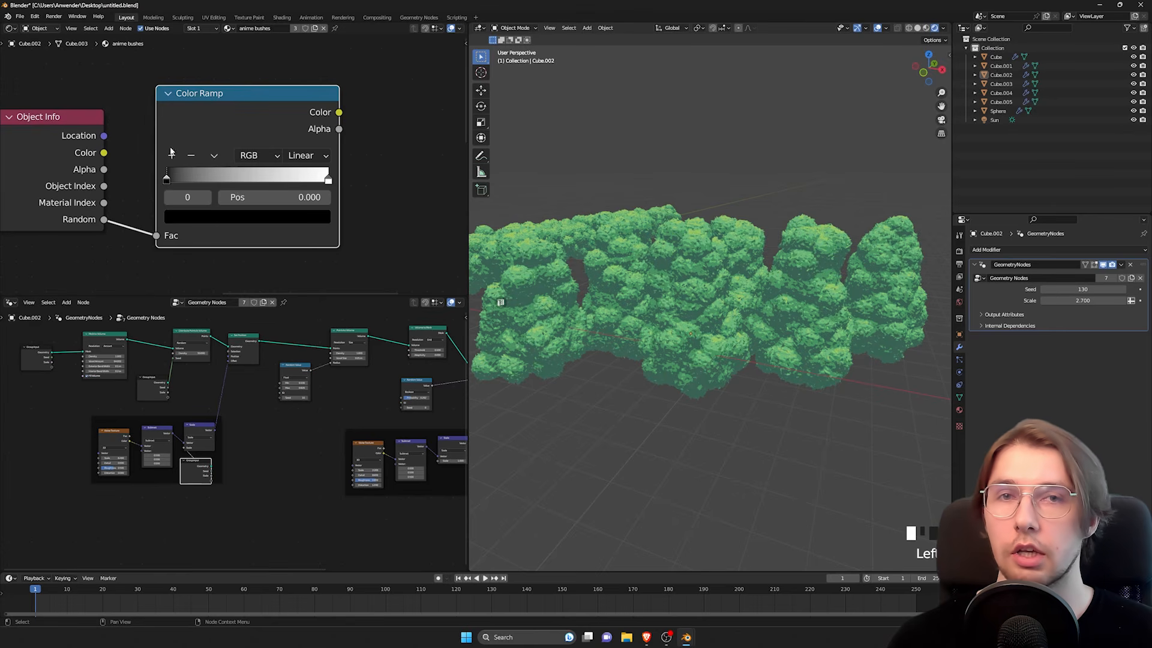
{"action": "left_click", "coordinate": [188, 219]}
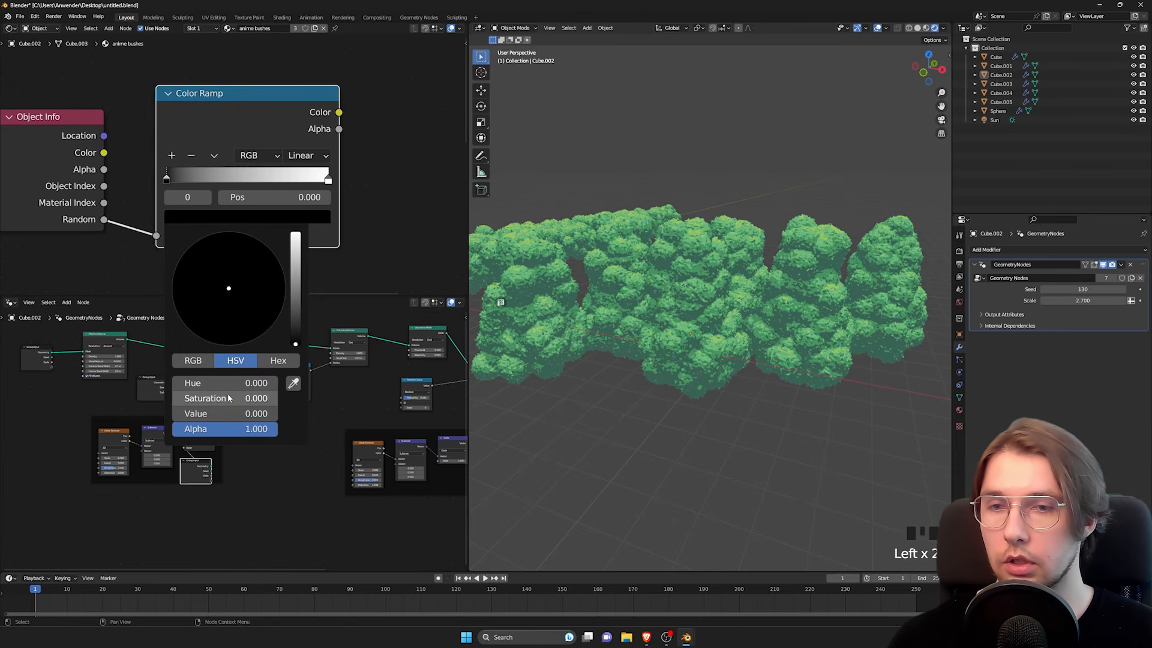
{"action": "left_click", "coordinate": [220, 414]}
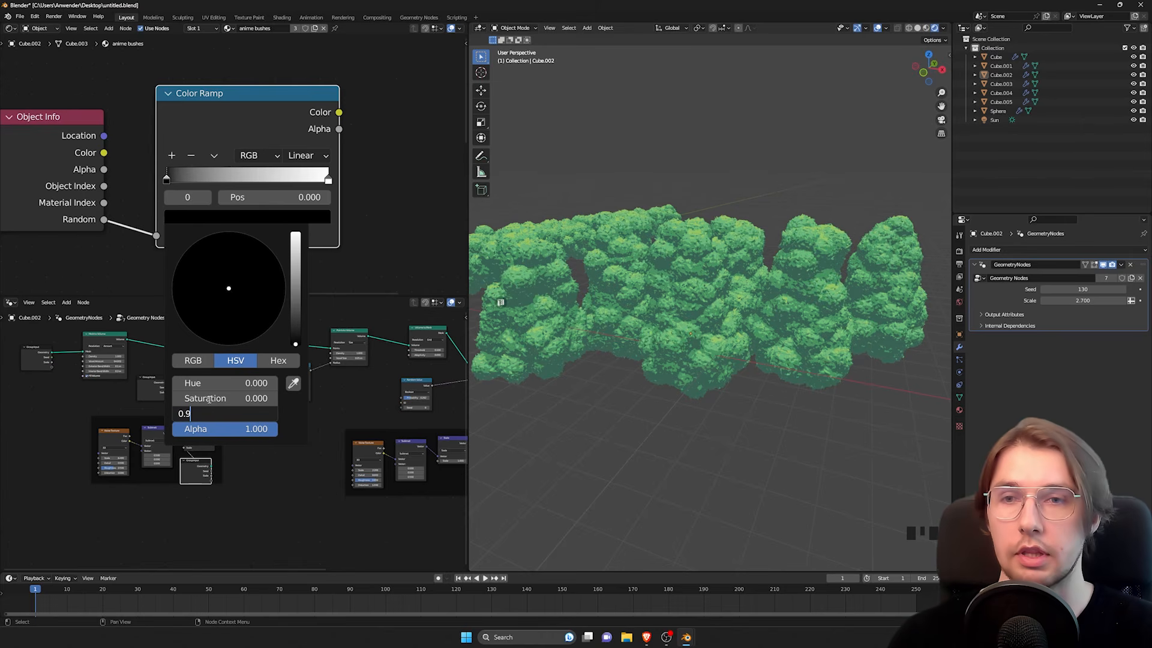
{"action": "type", "text": "0.9"}
{"action": "key", "text": "Return"}
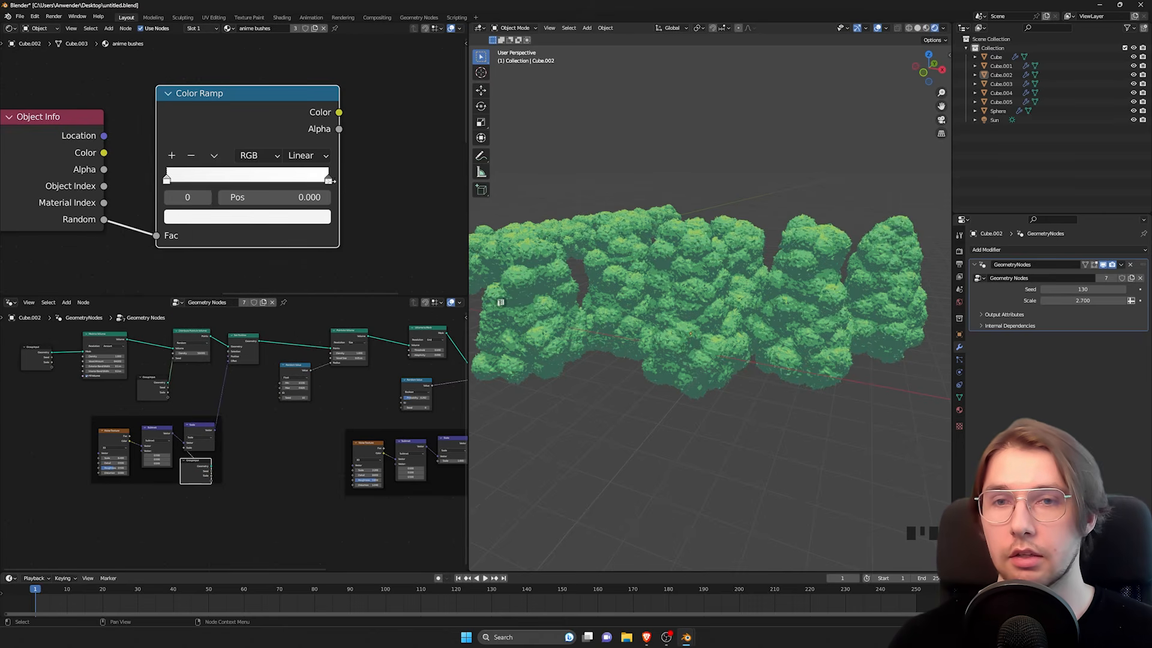
Step: Set the HSV Value of the new Color Ramp's white end stop to 1.1
{"action": "left_click", "coordinate": [328, 181]}
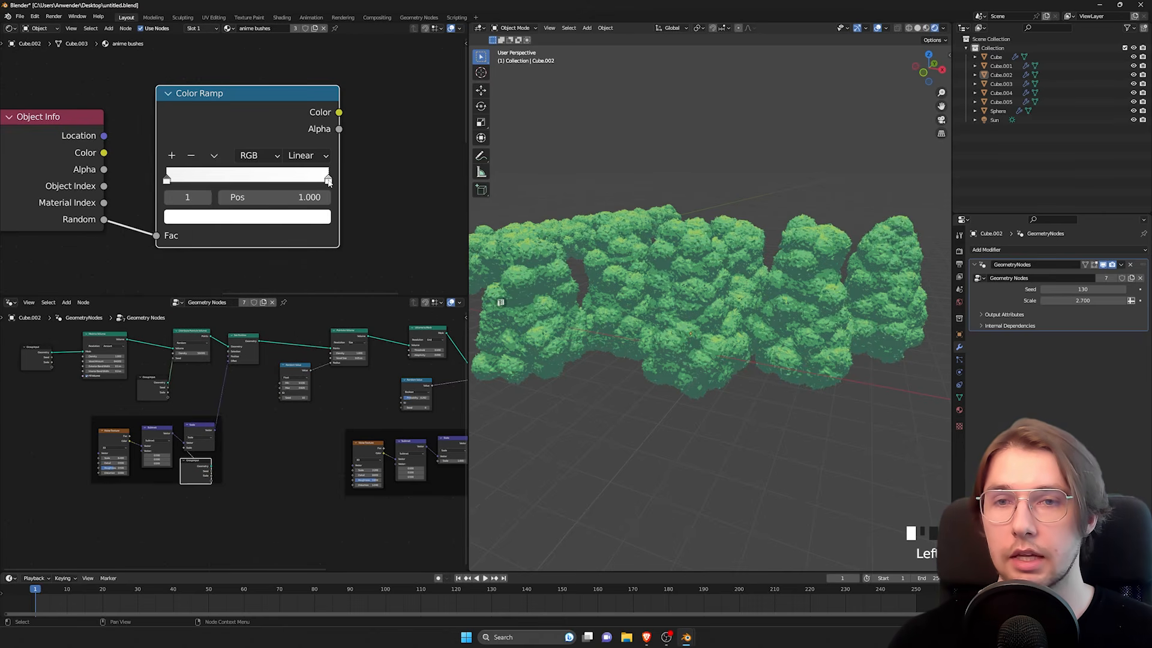
{"action": "left_click", "coordinate": [322, 218]}
{"action": "left_click", "coordinate": [226, 414]}
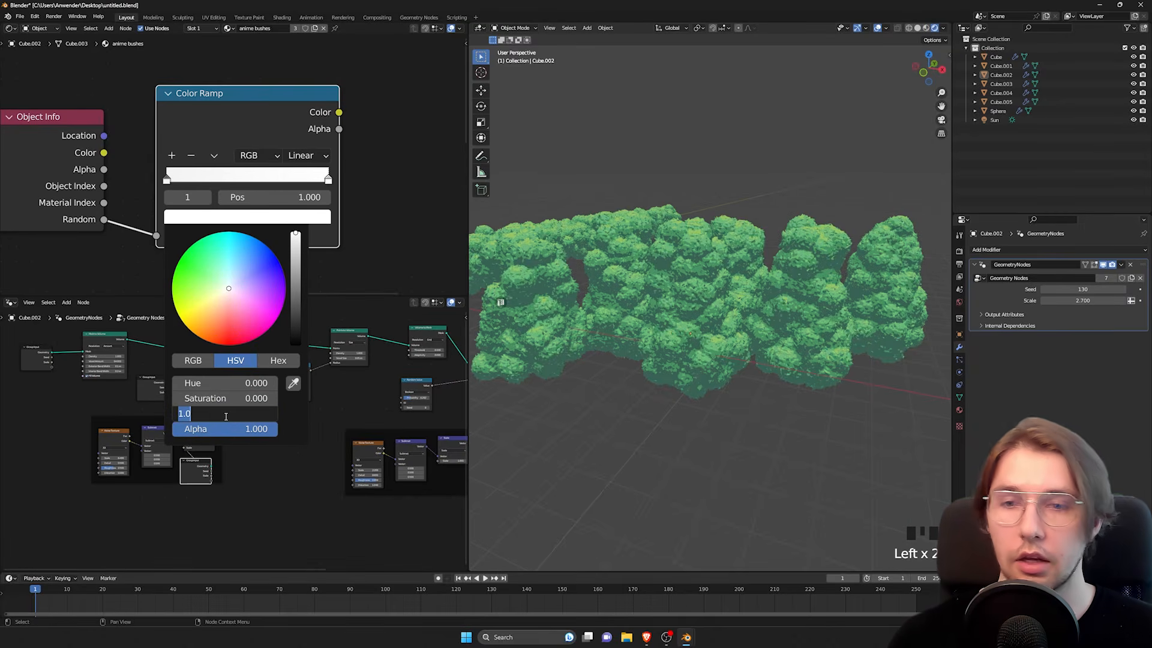
{"action": "type", "text": "1."}
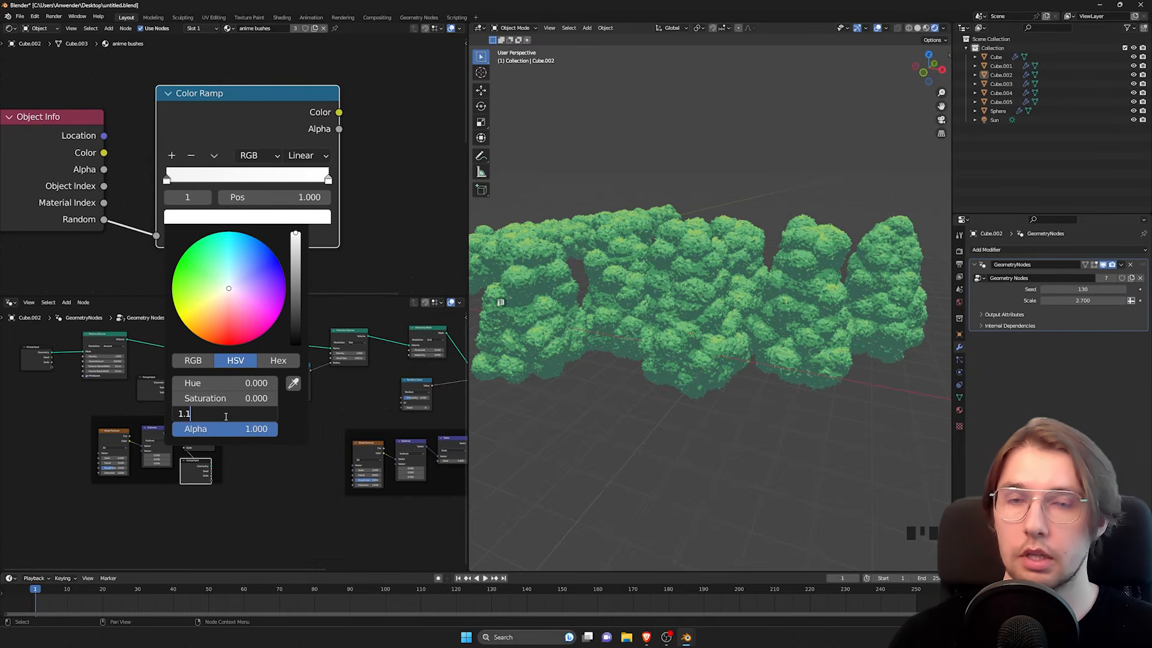
{"action": "type", "text": "1"}
{"action": "key", "text": "Return"}
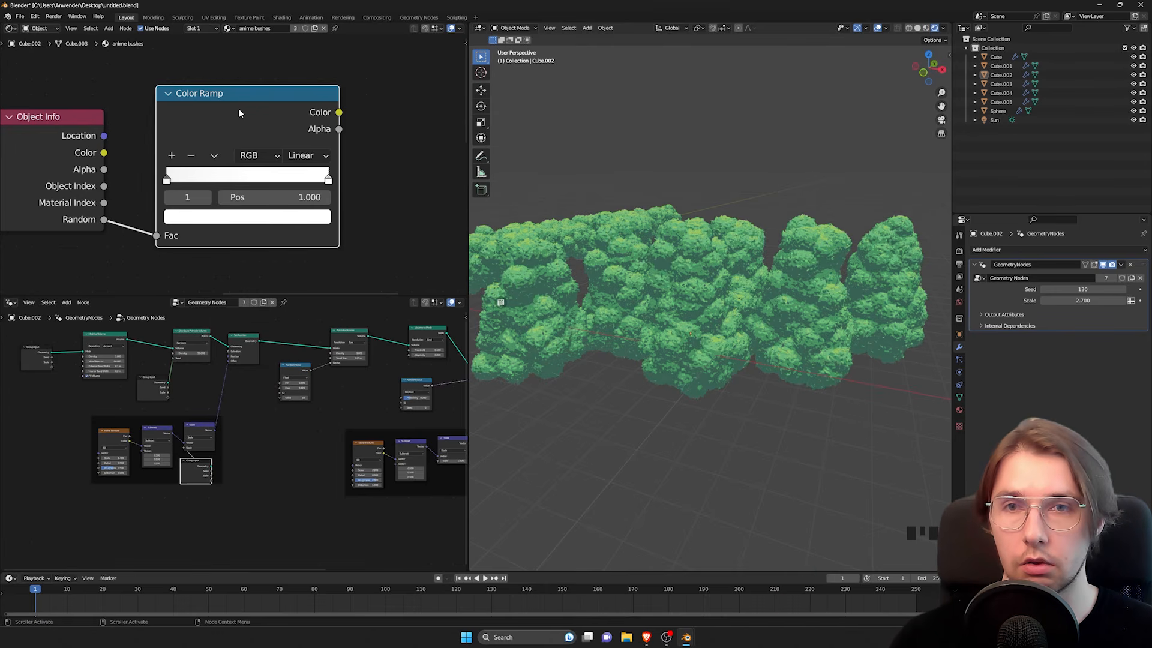
Step: Connect the new Color Ramp's Color output to the Saturation input of the Hue/Saturation/Value node
{"action": "scroll", "coordinate": [240, 100], "scroll_direction": "down", "scroll_amount": 1}
{"action": "scroll", "coordinate": [210, 104], "scroll_direction": "down", "scroll_amount": 1}
{"action": "middle_click_drag", "start_coordinate": [210, 105], "coordinate": [189, 71]}
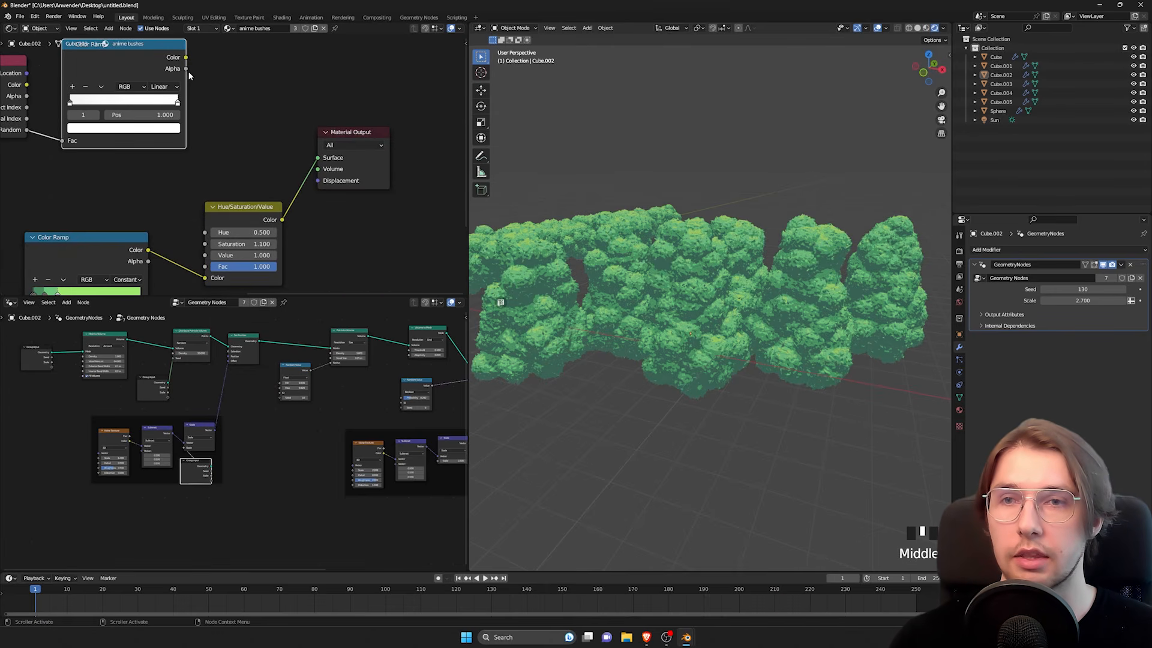
{"action": "left_click_drag", "start_coordinate": [186, 57], "coordinate": [205, 244]}
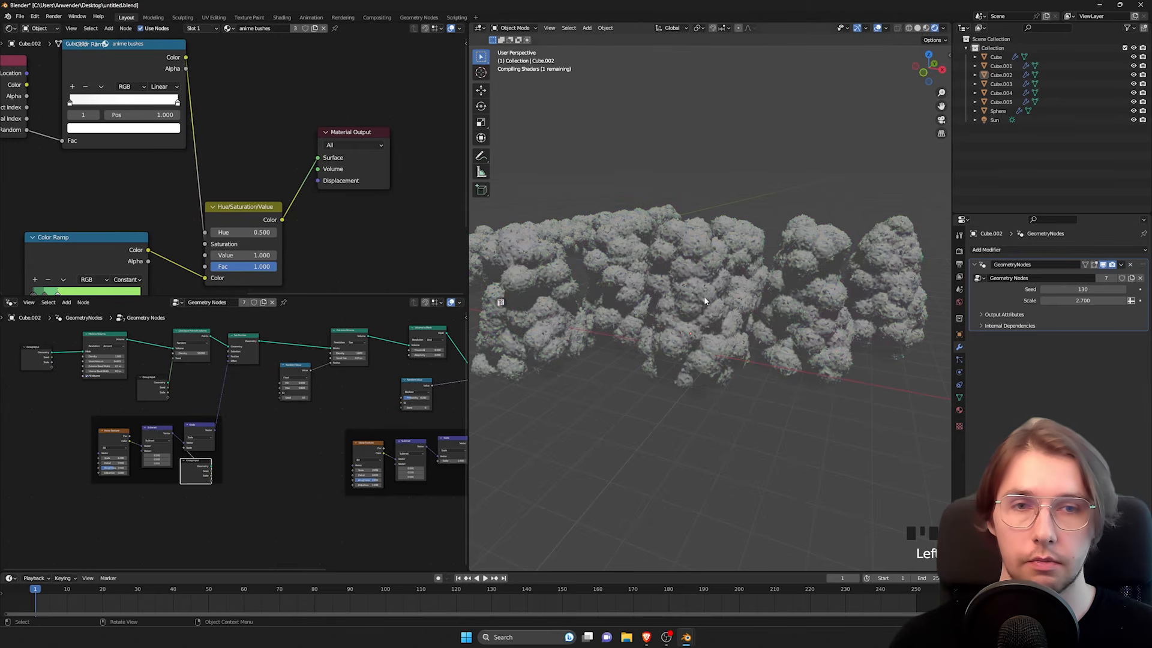
Step: Inspect the saturation differences between the individual bushes from several angles and distances
{"action": "left_click", "coordinate": [704, 296]}
{"action": "mouse_move", "coordinate": [704, 297]}
{"action": "middle_mouse_down"}
{"action": "mouse_move", "coordinate": [703, 264]}
{"action": "mouse_move", "coordinate": [720, 265]}
{"action": "mouse_move", "coordinate": [687, 283]}
{"action": "middle_mouse_up"}
{"action": "scroll", "coordinate": [703, 261], "scroll_direction": "down", "scroll_amount": 3}
{"action": "scroll", "coordinate": [686, 285], "scroll_direction": "up", "scroll_amount": 2}
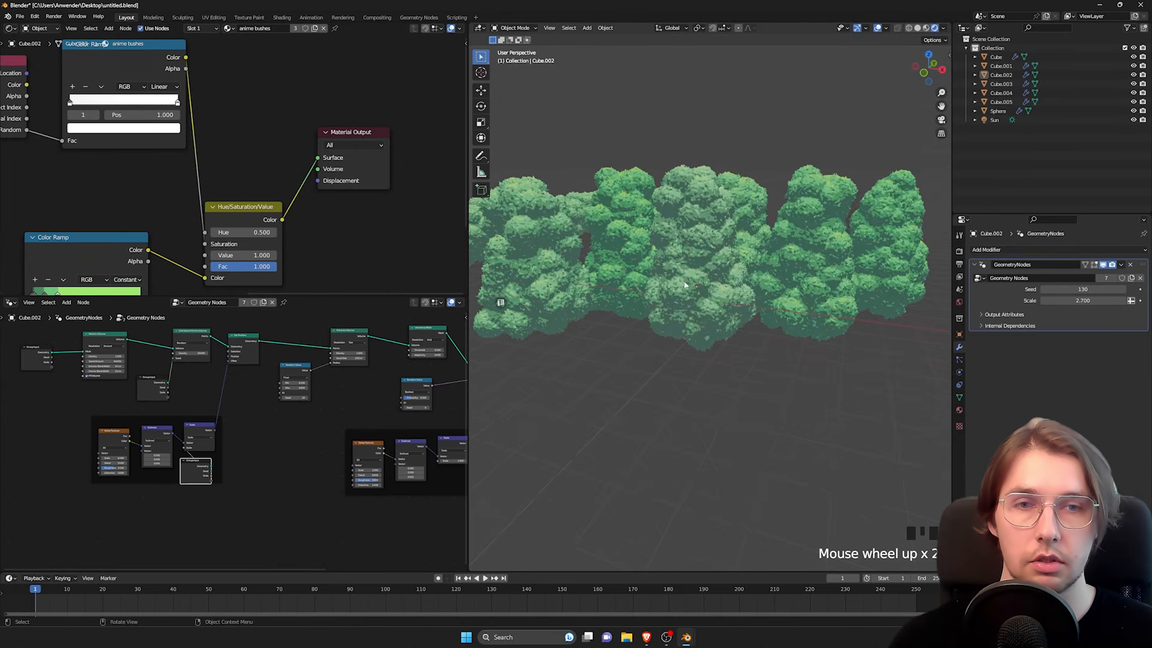
{"action": "left_click", "coordinate": [699, 214]}
{"action": "middle_click_drag", "start_coordinate": [699, 213], "coordinate": [647, 282]}
{"action": "left_click", "coordinate": [787, 215]}
{"action": "scroll", "coordinate": [646, 282], "scroll_direction": "up", "scroll_amount": 1}
{"action": "scroll", "coordinate": [672, 248], "scroll_direction": "down", "scroll_amount": 1}
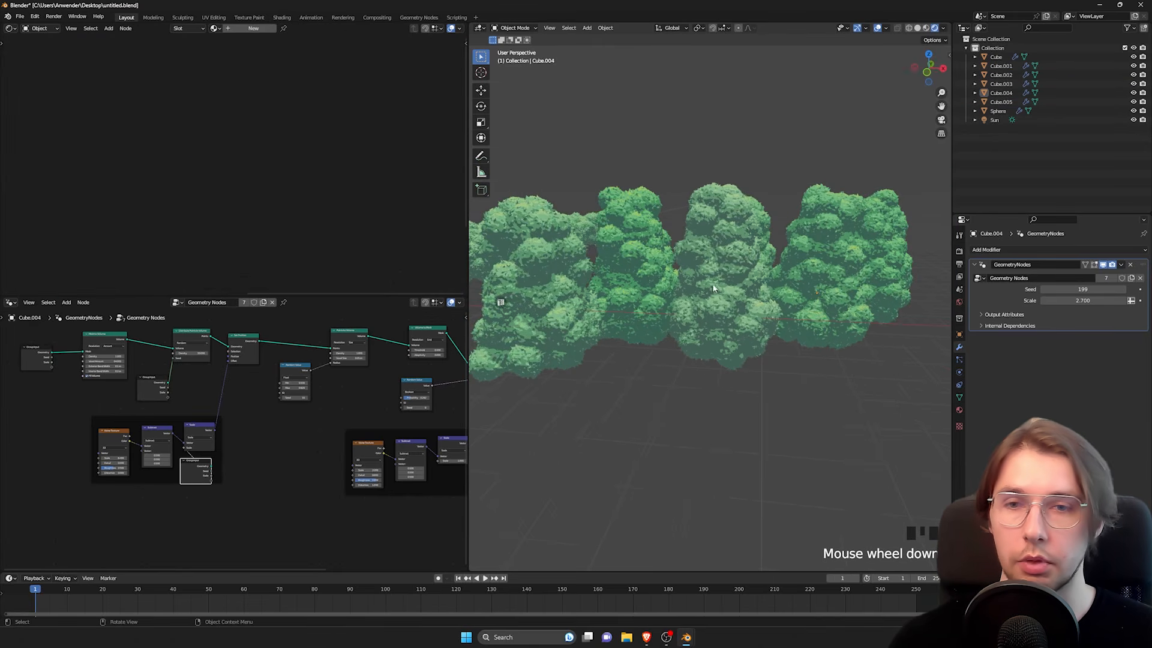
Step: Select one of the middle bushes and open the HSV Value of its saturation Color Ramp's first stop for editing
{"action": "left_click", "coordinate": [682, 227]}
{"action": "middle_click_drag", "start_coordinate": [81, 108], "coordinate": [146, 120]}
{"action": "left_click", "coordinate": [144, 117]}
{"action": "left_click", "coordinate": [162, 144]}
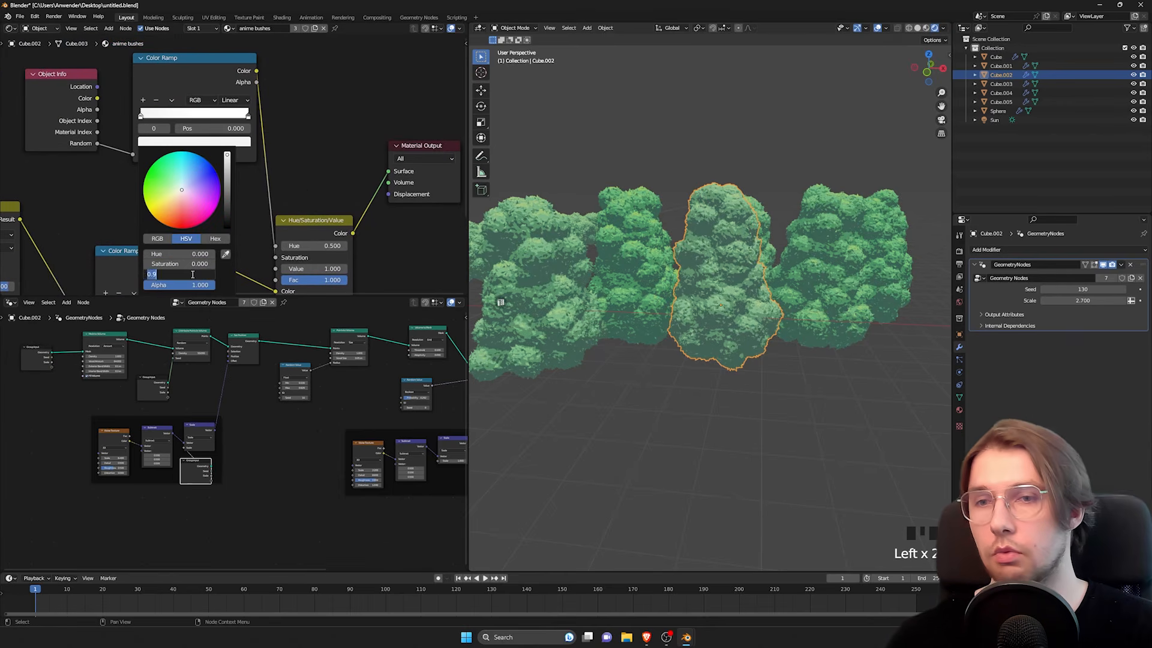
{"action": "middle_click_drag", "start_coordinate": [600, 252], "coordinate": [690, 262]}
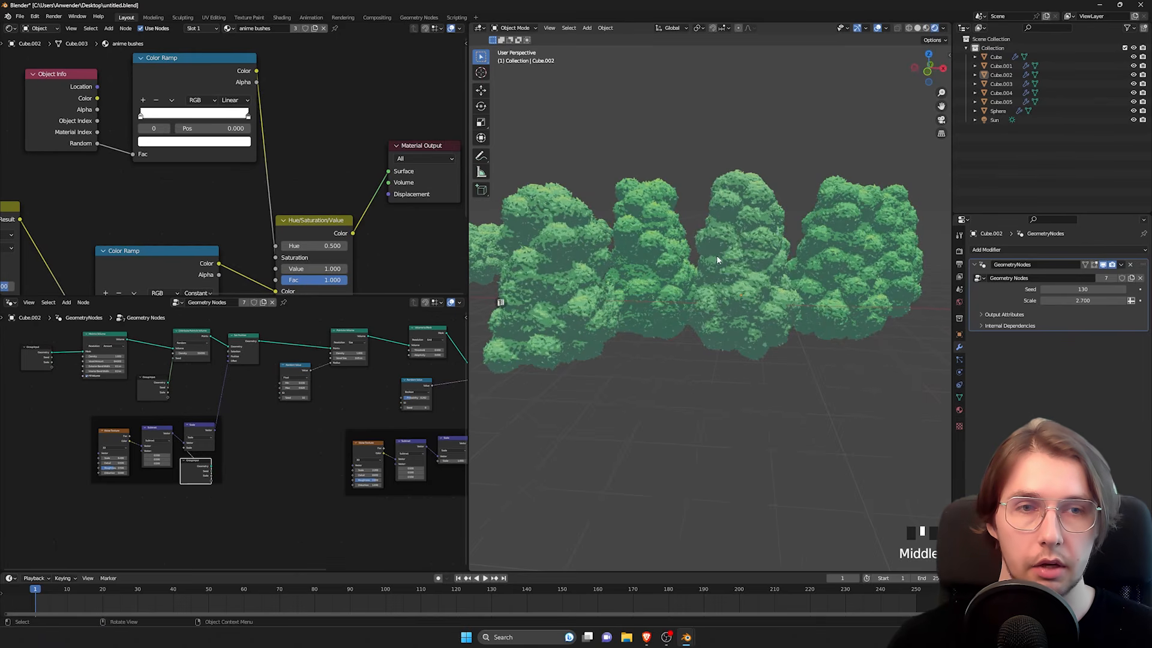
Step: Try adjusting the Value of the Hue/Saturation/Value node and undo the change
{"action": "scroll", "coordinate": [292, 176], "scroll_direction": "down", "scroll_amount": 1}
{"action": "middle_click_drag", "start_coordinate": [316, 179], "coordinate": [307, 165]}
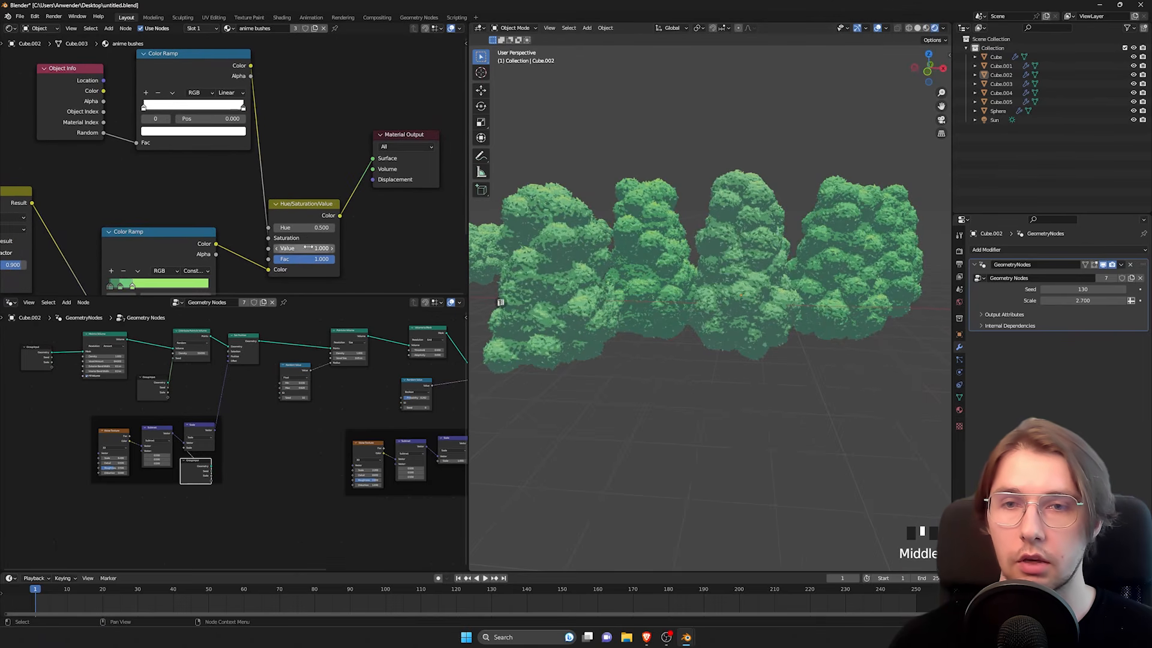
{"action": "left_click_drag", "start_coordinate": [306, 247], "coordinate": [291, 228], "text": "shift"}
{"action": "key", "text": "ctrl+z"}
{"action": "key", "text": "ctrl+z"}
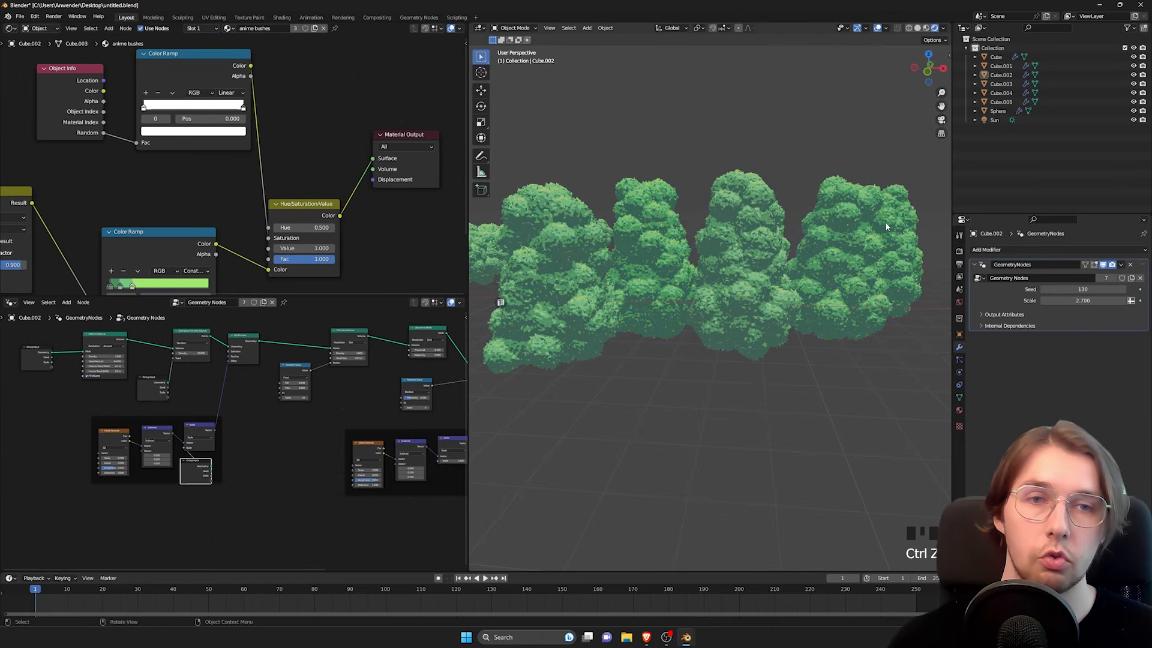
Step: Duplicate the saturation Color Ramp above the original, with its Fac input fed by the Object Info node's Random output
{"action": "scroll", "coordinate": [187, 72], "scroll_direction": "down", "scroll_amount": 2}
{"action": "middle_click_drag", "start_coordinate": [187, 72], "coordinate": [232, 135]}
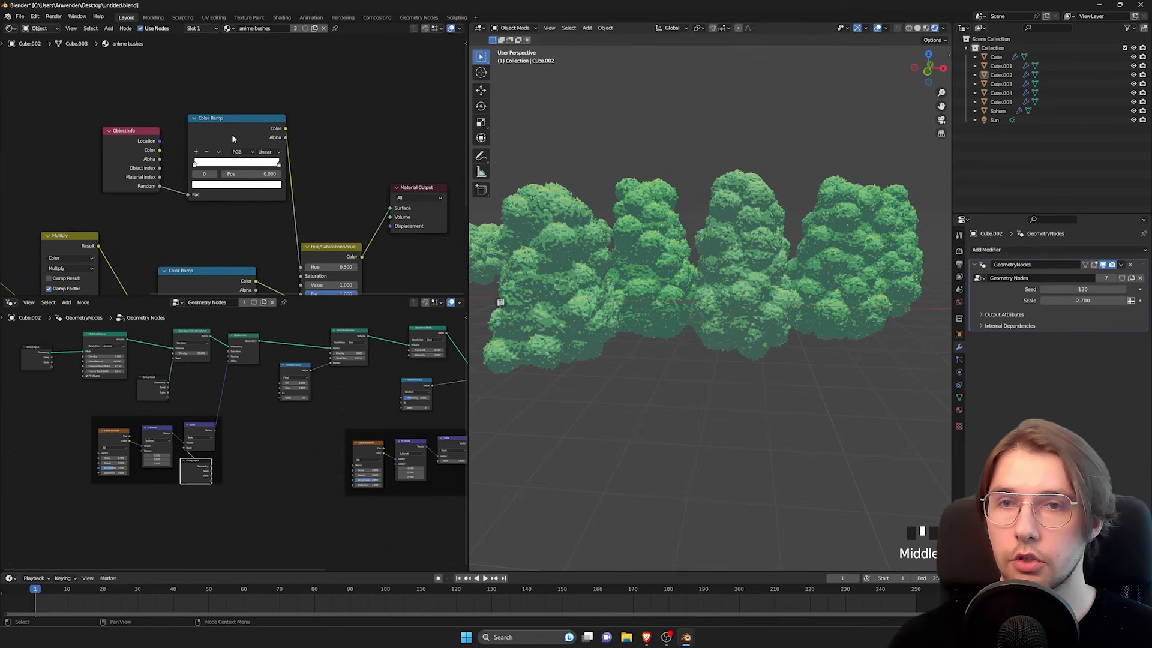
{"action": "left_click_drag", "start_coordinate": [231, 130], "coordinate": [186, 150]}
{"action": "key", "text": "shift+d"}
{"action": "left_click", "coordinate": [230, 90]}
{"action": "middle_click_drag", "start_coordinate": [348, 120], "coordinate": [282, 129]}
Step: Try Hue values of 0.6 and 0.53 on the Hue/Saturation/Value node to test the color shift
{"action": "scroll", "coordinate": [297, 193], "scroll_direction": "up", "scroll_amount": 8}
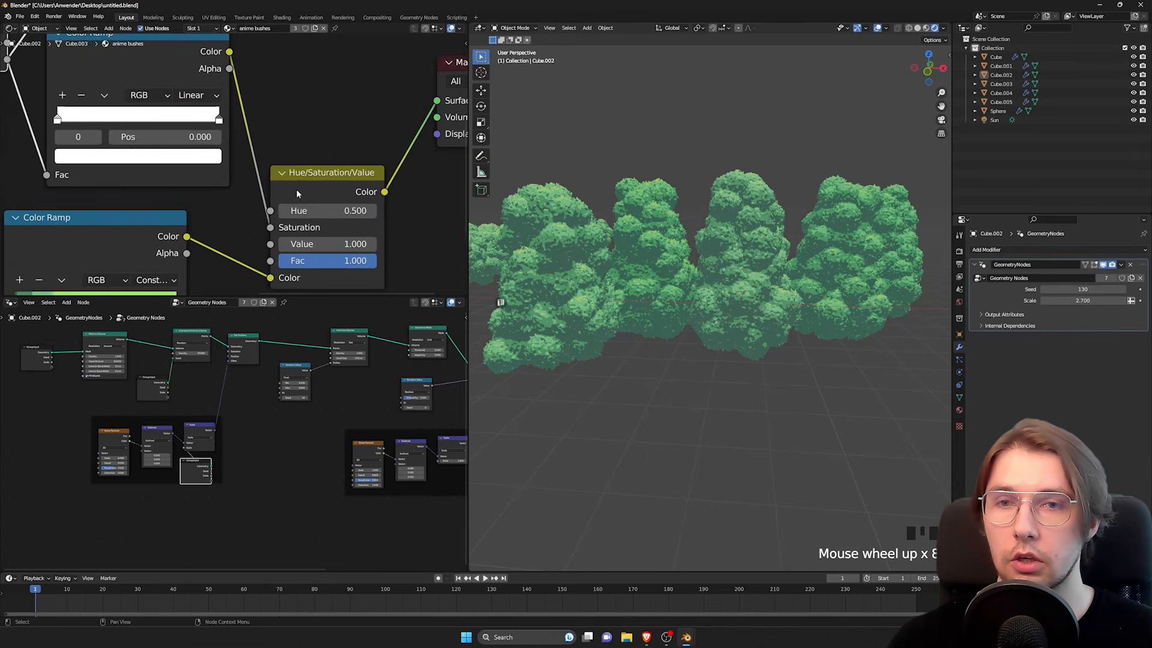
{"action": "middle_click_drag", "start_coordinate": [403, 219], "coordinate": [329, 217]}
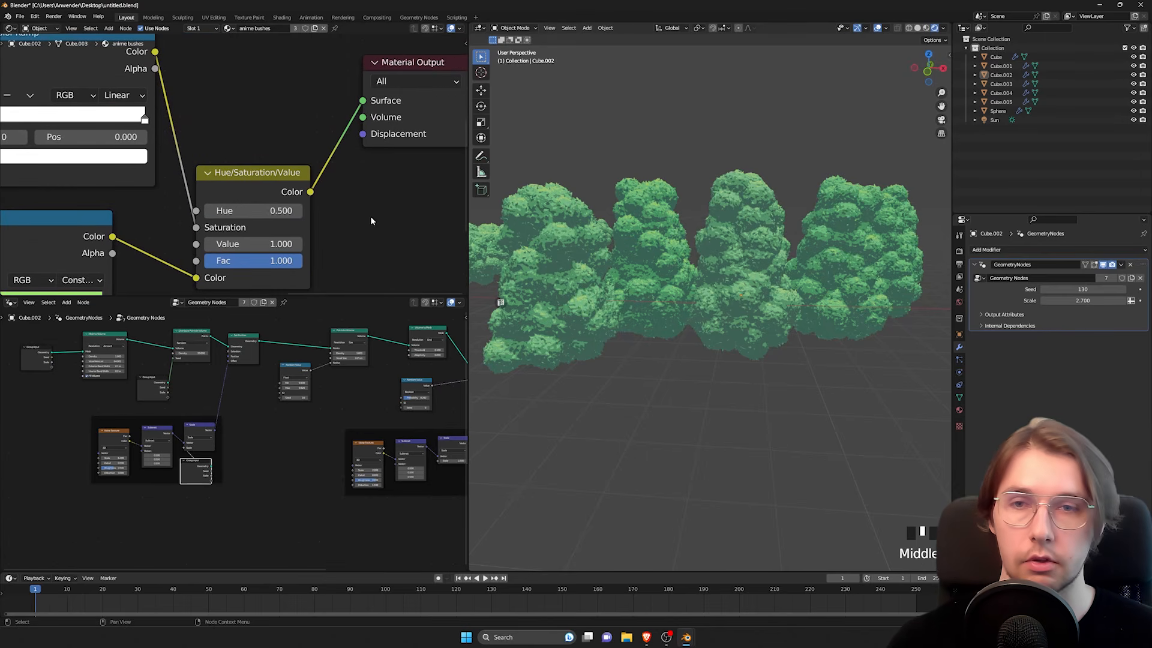
{"action": "left_click", "coordinate": [298, 211]}
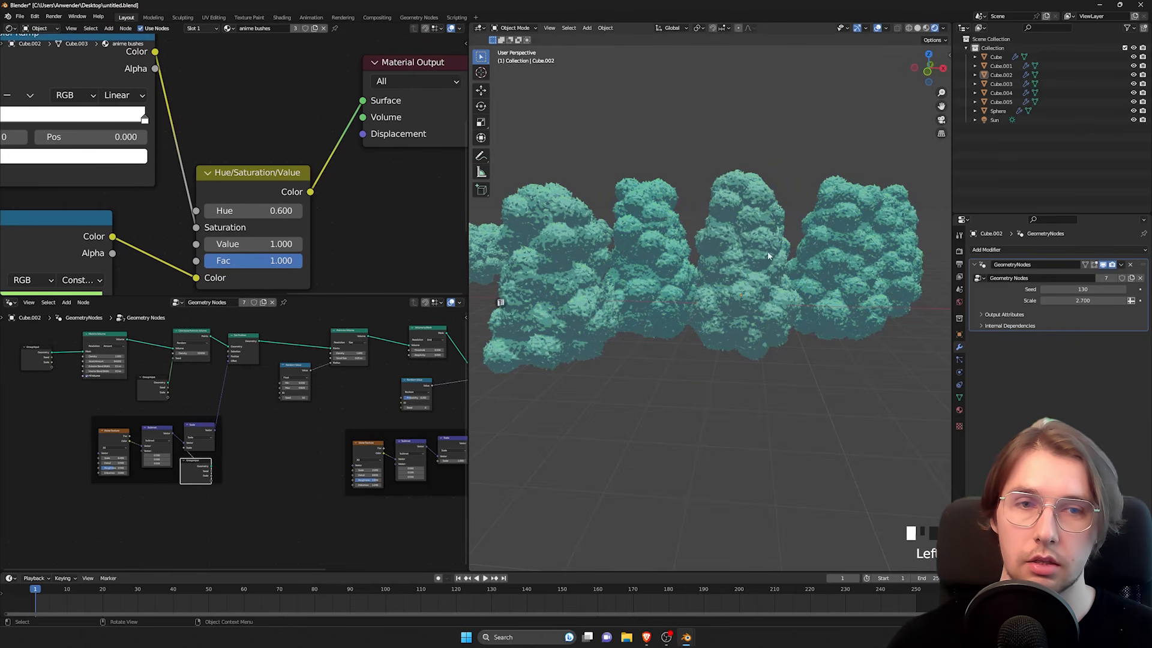
{"action": "double_click", "coordinate": [279, 216]}
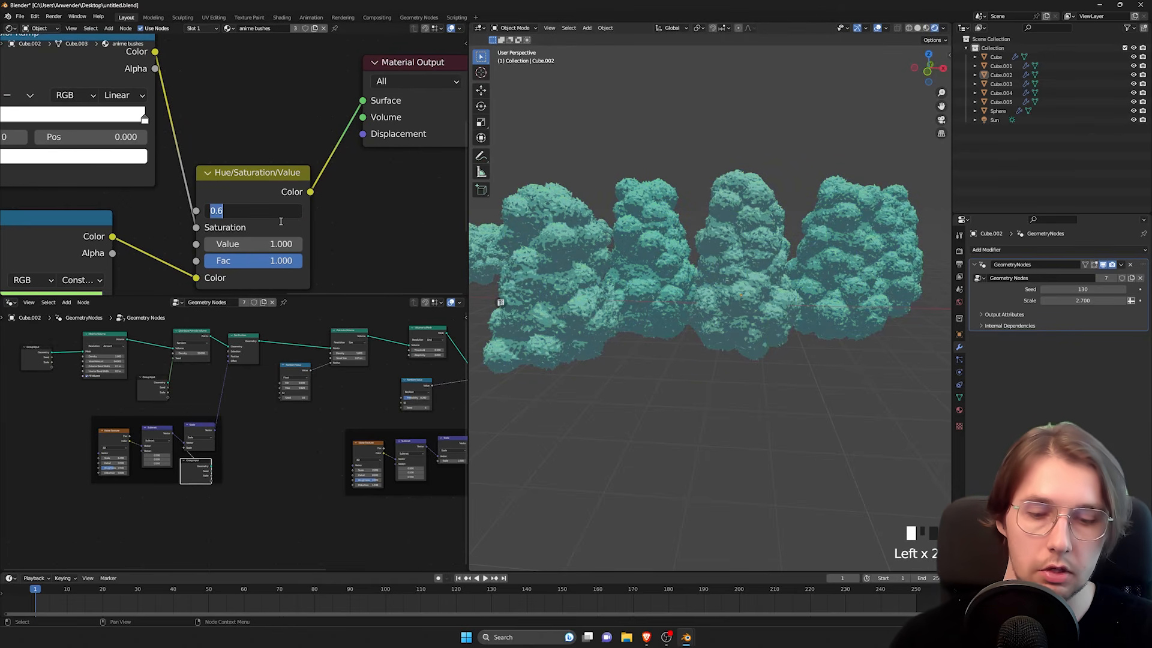
{"action": "type", "text": "0.53"}
{"action": "key", "text": "Return"}
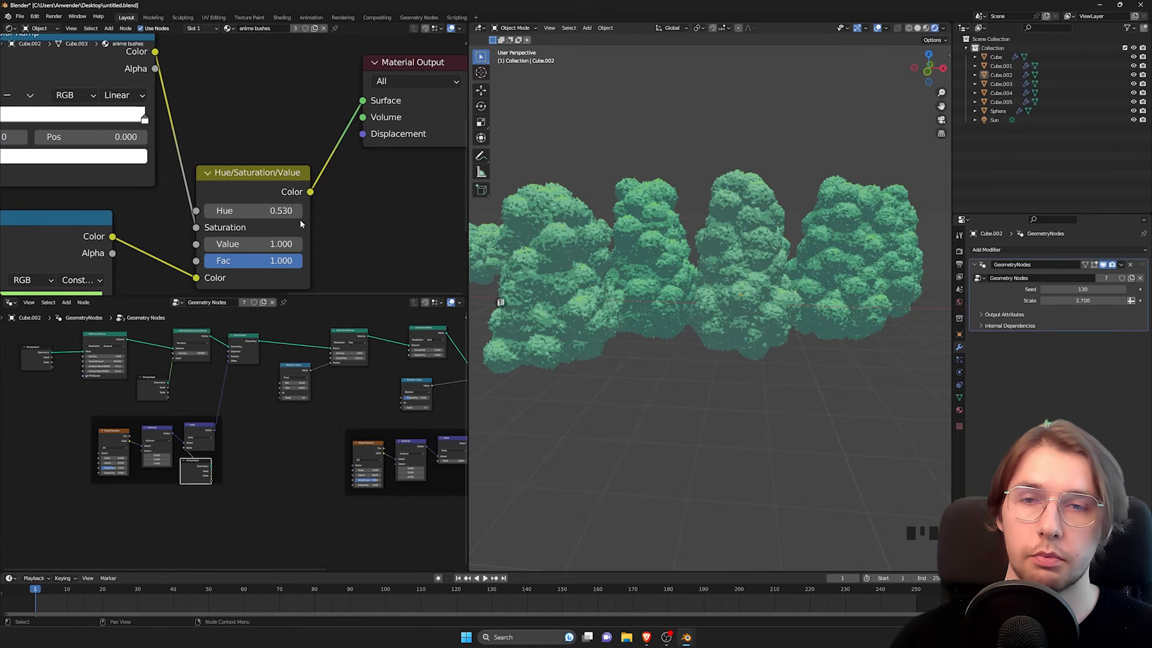
Step: Set the HSV Value of the duplicated Color Ramp's end stop to 0.53
{"action": "middle_click_drag", "start_coordinate": [309, 191], "coordinate": [382, 250]}
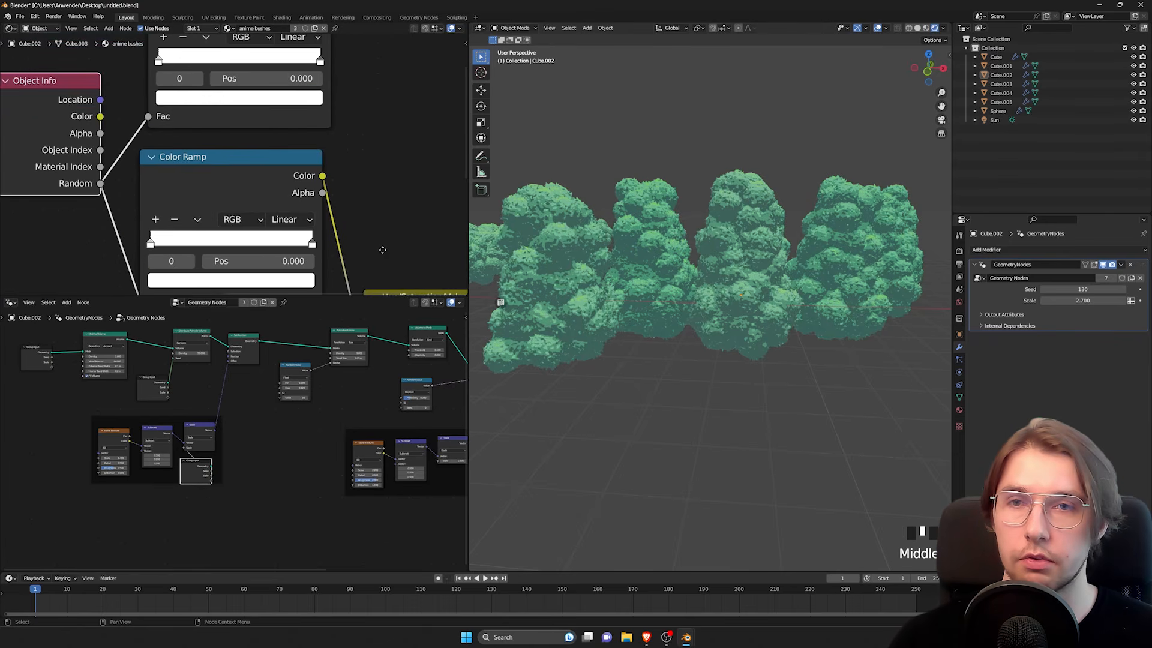
{"action": "left_click", "coordinate": [307, 96]}
{"action": "left_click", "coordinate": [226, 295]}
{"action": "type", "text": "0."}
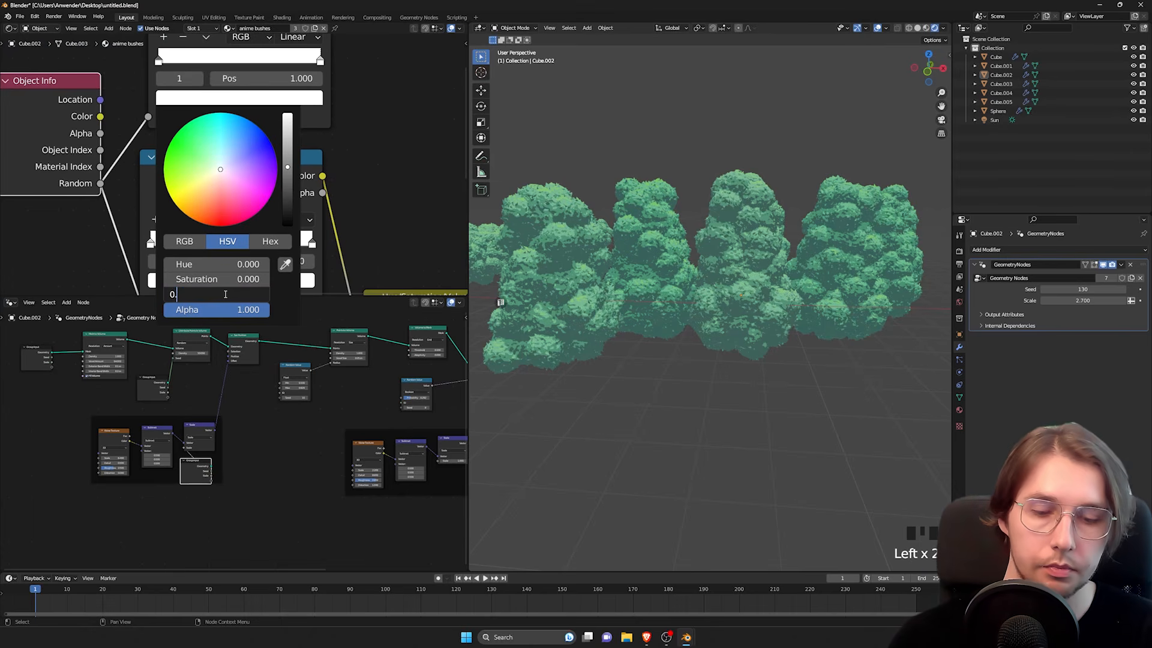
{"action": "type", "text": "53"}
{"action": "key", "text": "Return"}
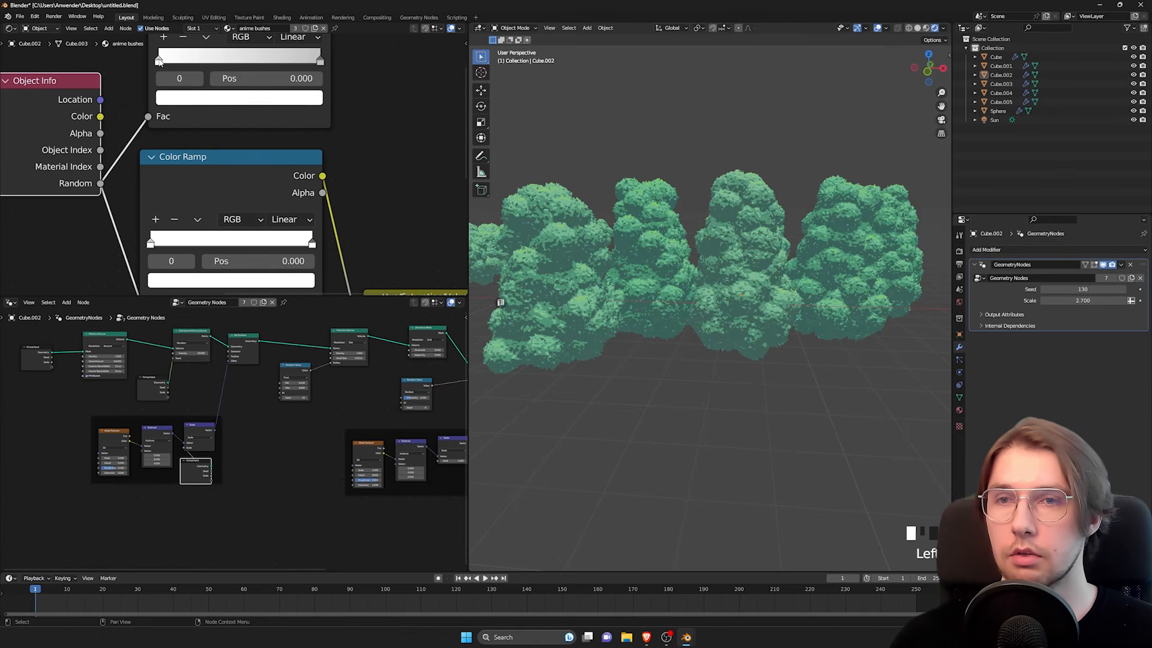
Step: Set the HSV Value of the duplicated Color Ramp's first stop to 0.47
{"action": "left_click", "coordinate": [182, 99]}
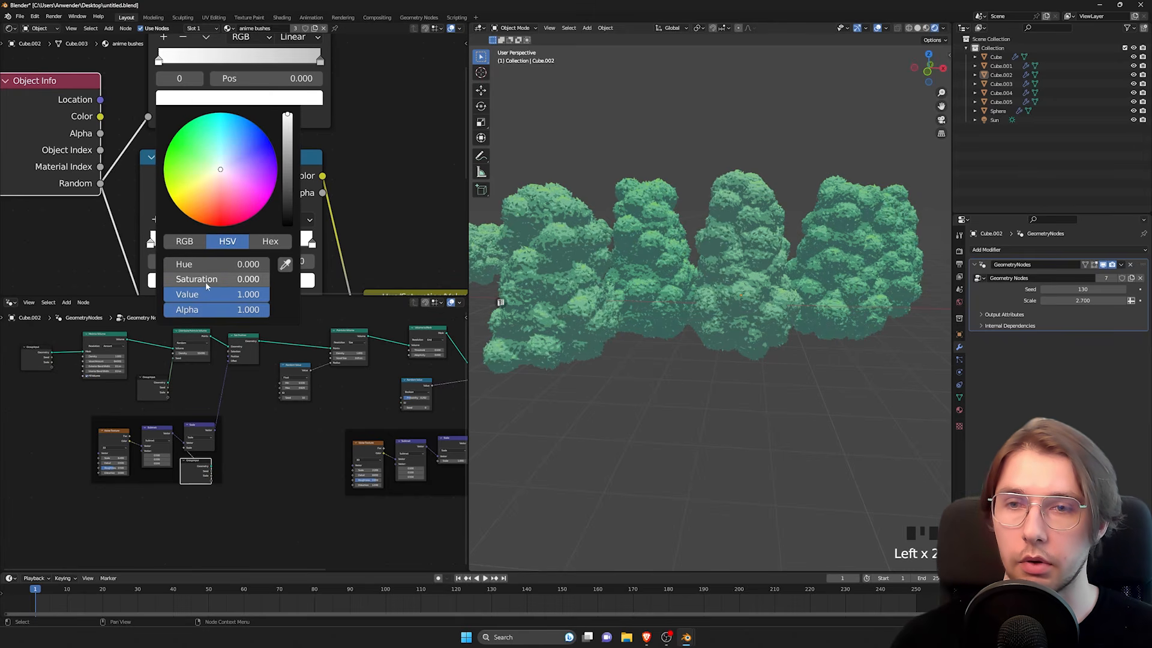
{"action": "left_click", "coordinate": [205, 294]}
{"action": "type", "text": "0.47"}
{"action": "key", "text": "Return"}
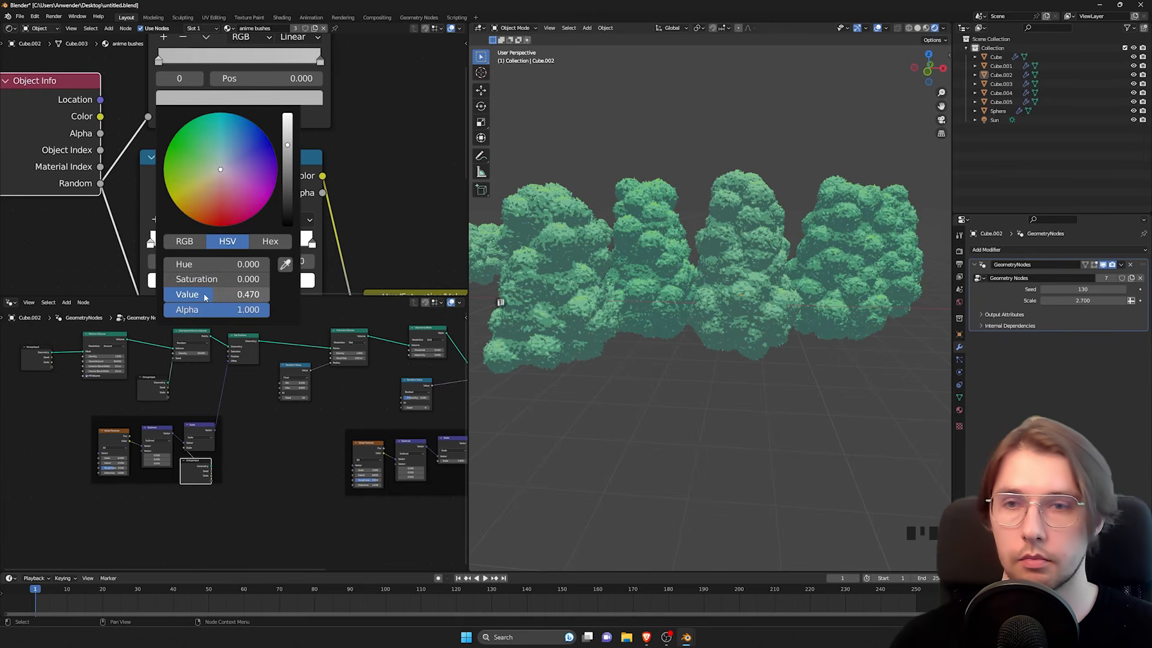
Step: Connect the duplicated Color Ramp's Color output to the Hue input of the Hue/Saturation/Value node
{"action": "scroll", "coordinate": [412, 114], "scroll_direction": "down", "scroll_amount": 2}
{"action": "middle_click_drag", "start_coordinate": [411, 84], "coordinate": [273, 126]}
{"action": "scroll", "coordinate": [273, 126], "scroll_direction": "down", "scroll_amount": 4}
{"action": "scroll", "coordinate": [249, 101], "scroll_direction": "down", "scroll_amount": 3}
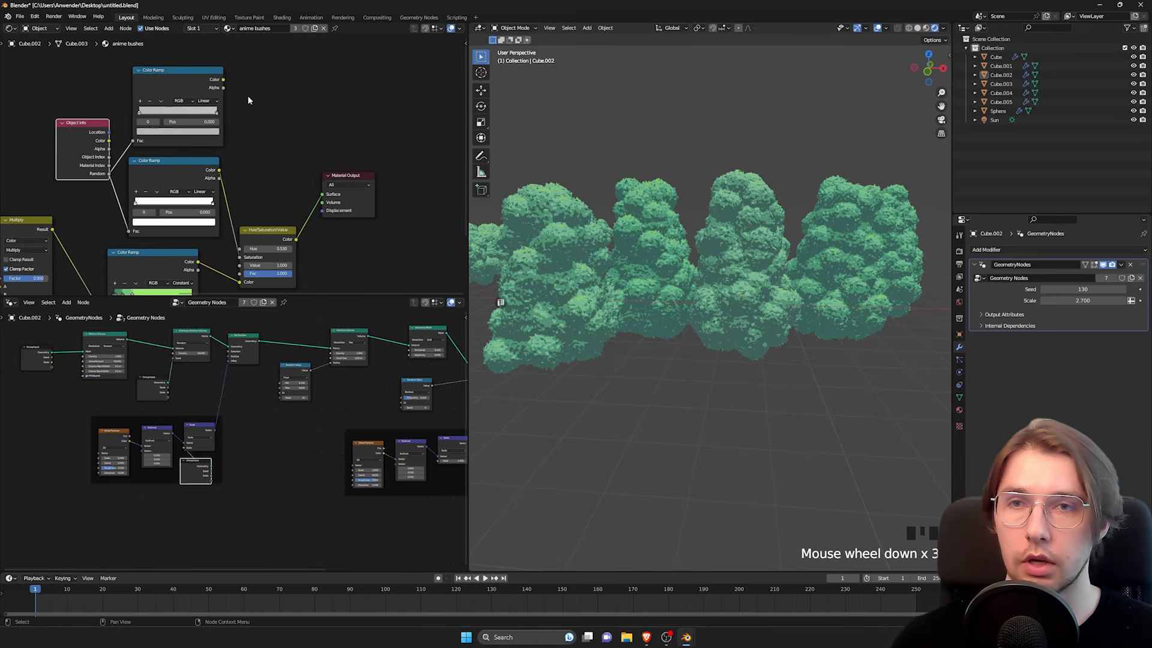
{"action": "left_click_drag", "start_coordinate": [240, 250], "coordinate": [239, 248]}
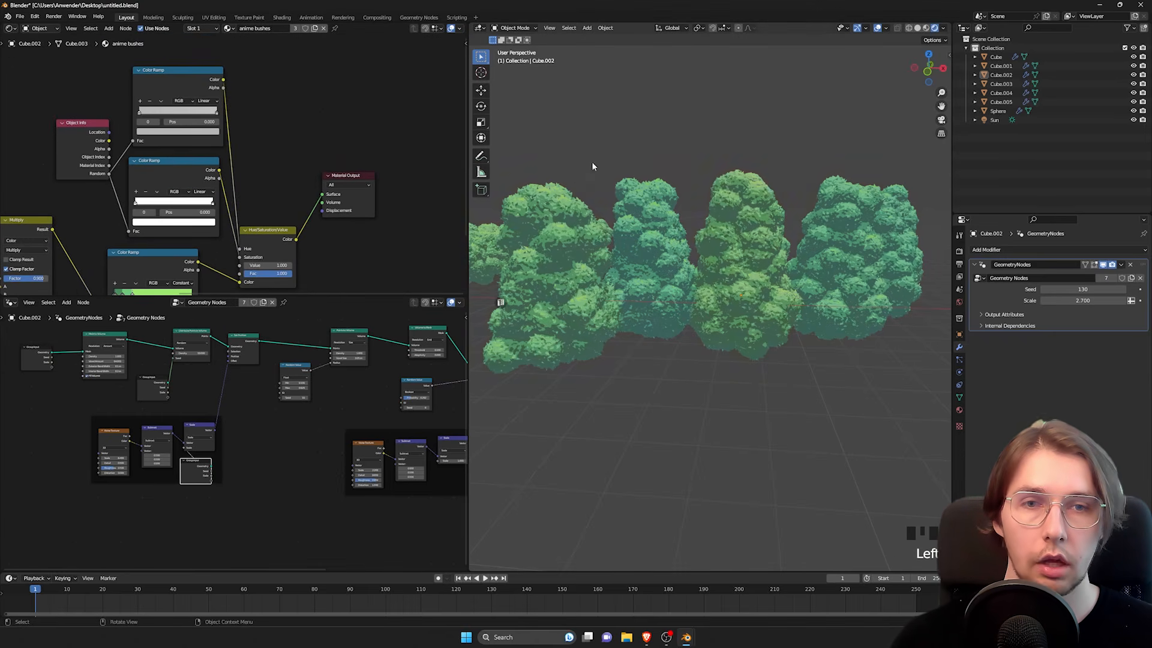
Step: Inspect the hue differences between the individual bushes from several angles and distances
{"action": "middle_click_drag", "start_coordinate": [592, 161], "coordinate": [700, 240]}
{"action": "scroll", "coordinate": [672, 224], "scroll_direction": "down", "scroll_amount": 3}
{"action": "scroll", "coordinate": [699, 240], "scroll_direction": "up", "scroll_amount": 3}
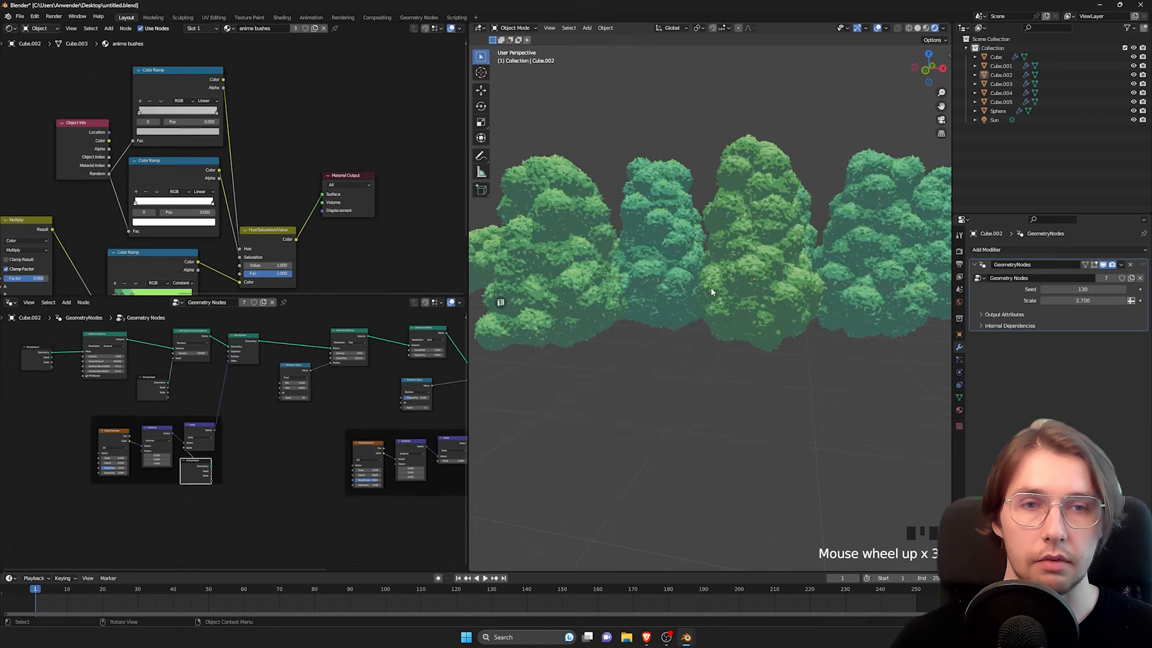
{"action": "middle_click_drag", "start_coordinate": [711, 287], "coordinate": [661, 198], "text": "shift"}
{"action": "middle_click_drag", "start_coordinate": [821, 231], "coordinate": [715, 196]}
{"action": "scroll", "coordinate": [704, 193], "scroll_direction": "down", "scroll_amount": 4}
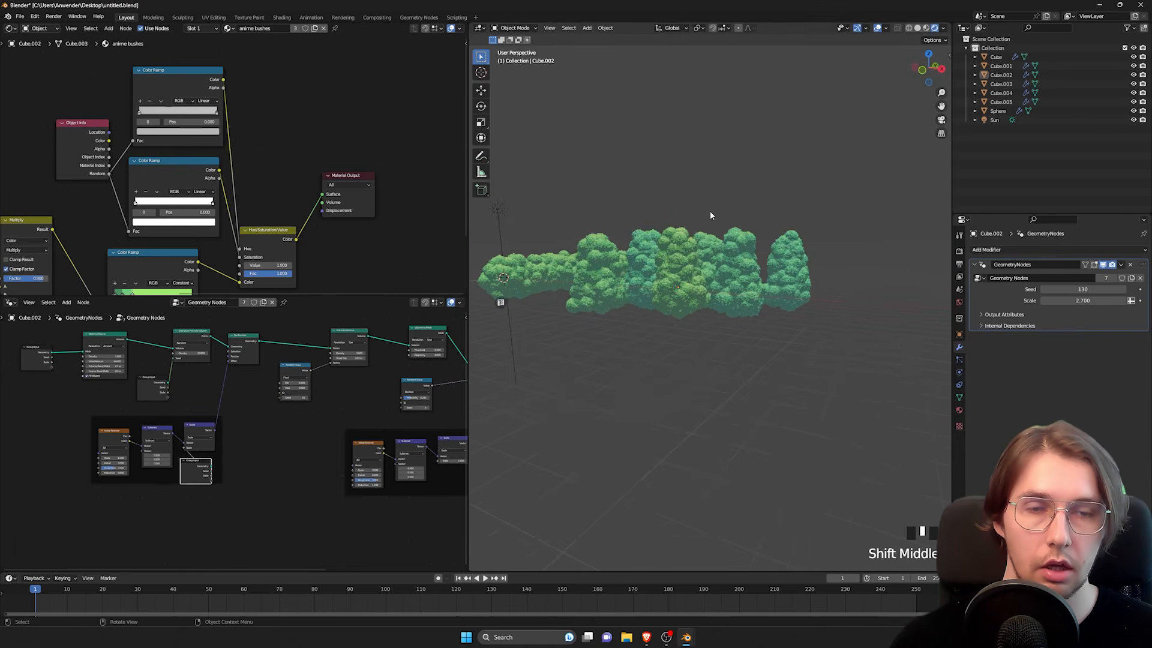
{"action": "scroll", "coordinate": [711, 213], "scroll_direction": "up", "scroll_amount": 3}
{"action": "middle_click_drag", "start_coordinate": [723, 268], "coordinate": [731, 321], "text": "shift"}
Step: Duplicate the tall bush at the far end of the row four times, placing the copies side by side to extend the row
{"action": "left_click", "coordinate": [680, 287]}
{"action": "middle_click_drag", "start_coordinate": [817, 321], "coordinate": [725, 306], "text": "shift"}
{"action": "left_click", "coordinate": [726, 306]}
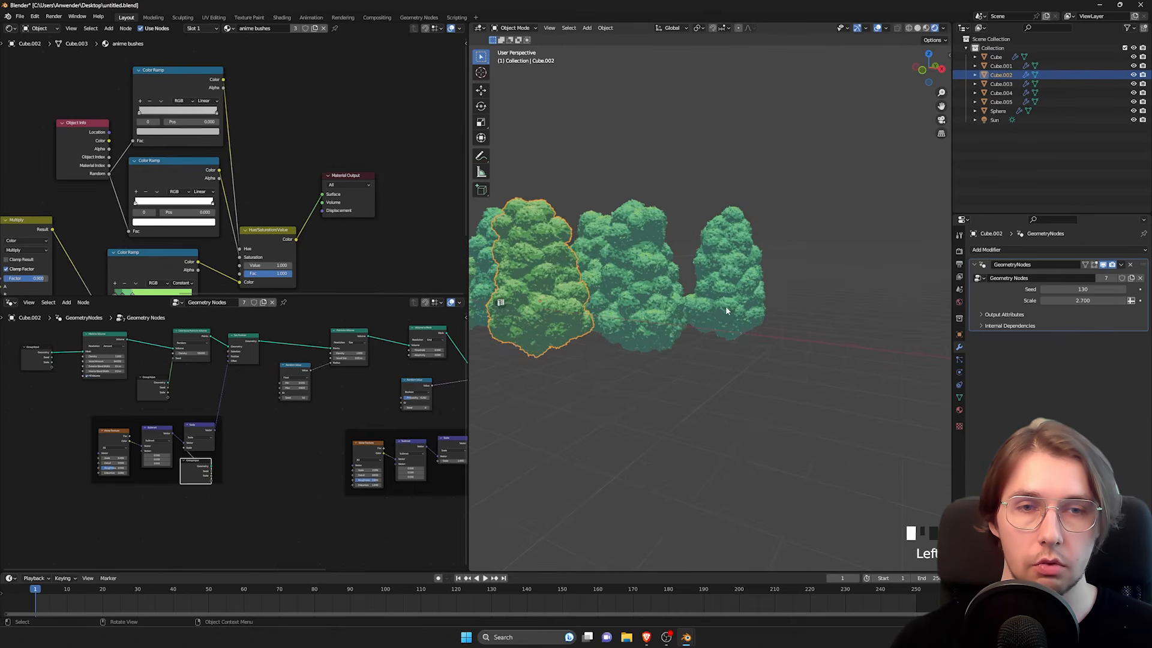
{"action": "key", "text": "shift+d"}
{"action": "left_click", "coordinate": [789, 347]}
{"action": "middle_click_drag", "start_coordinate": [855, 337], "coordinate": [715, 334], "text": "shift"}
{"action": "key", "text": "shift+d"}
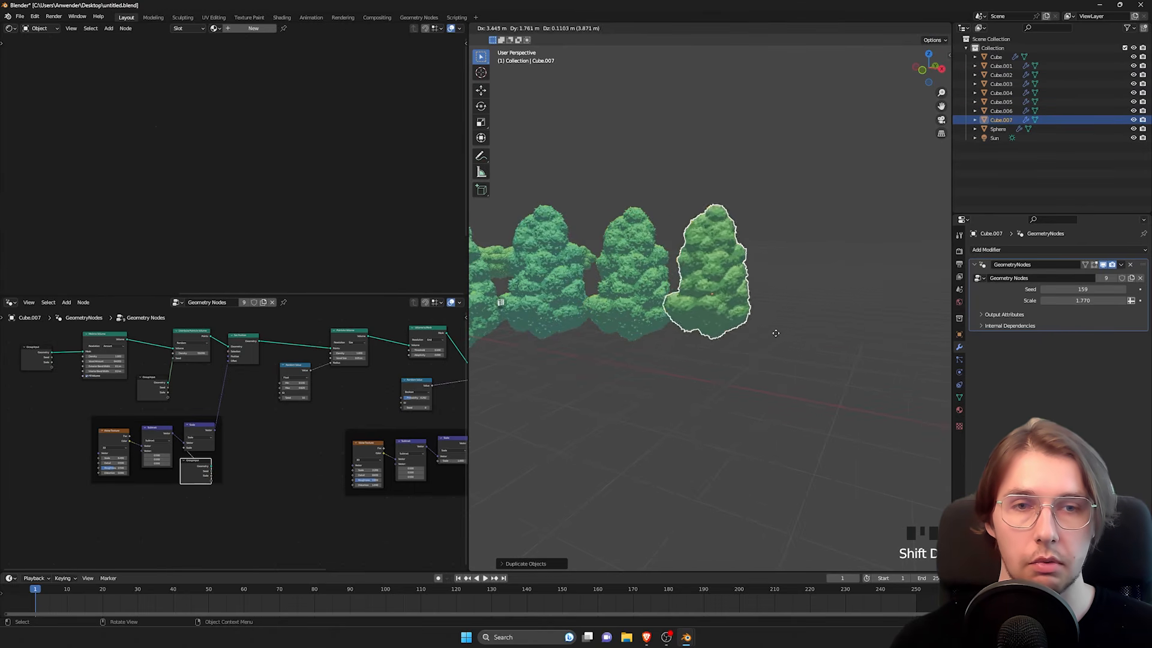
{"action": "left_click", "coordinate": [796, 336]}
{"action": "key", "text": "shift+d"}
{"action": "left_click", "coordinate": [874, 336]}
{"action": "key", "text": "shift+d"}
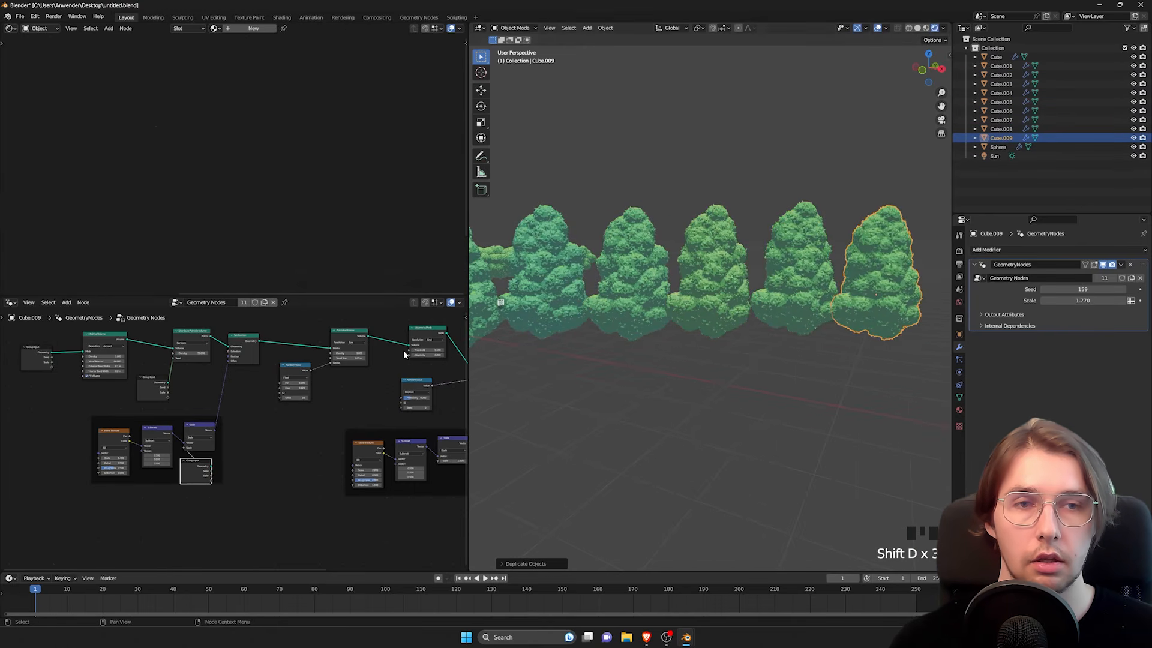
{"action": "left_click", "coordinate": [852, 312]}
Step: Add four more copies of the tall bush in a second row above the new ones
{"action": "key", "text": "shift+d"}
{"action": "left_click", "coordinate": [858, 264]}
{"action": "key", "text": "shift+d"}
{"action": "left_click", "coordinate": [817, 264]}
{"action": "key", "text": "shift+d"}
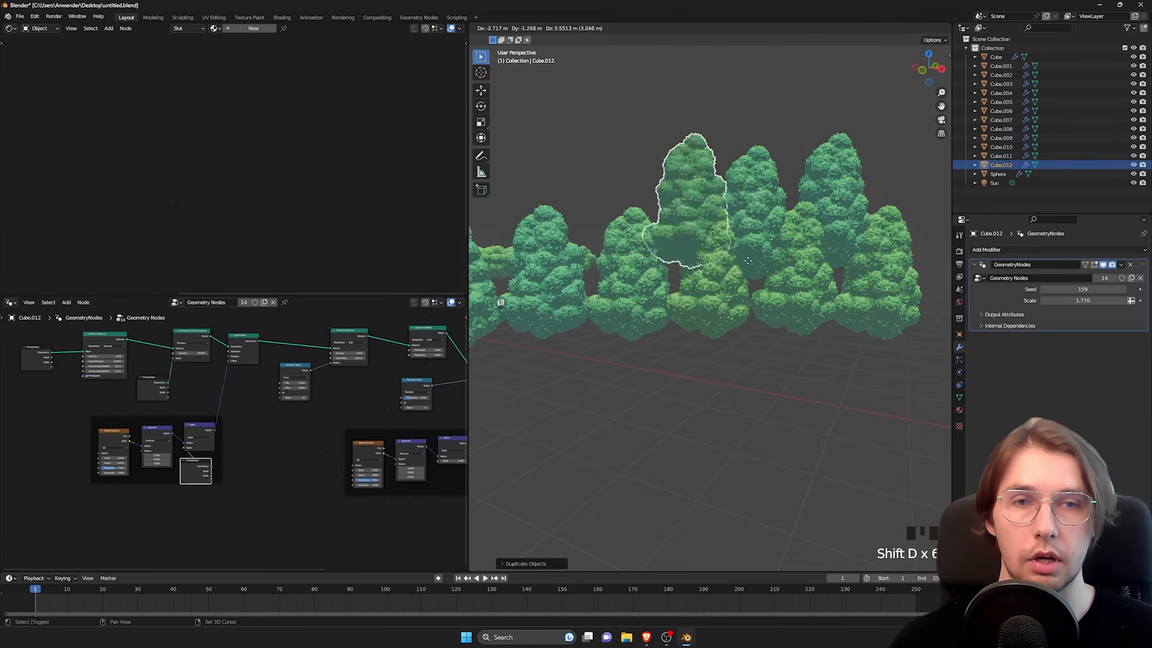
{"action": "left_click", "coordinate": [726, 161]}
{"action": "key", "text": "shift+d"}
{"action": "left_click", "coordinate": [644, 173]}
Step: Add a plane and move it along the X axis to an empty spot beside the bushes
{"action": "scroll", "coordinate": [644, 173], "scroll_direction": "down", "scroll_amount": 2}
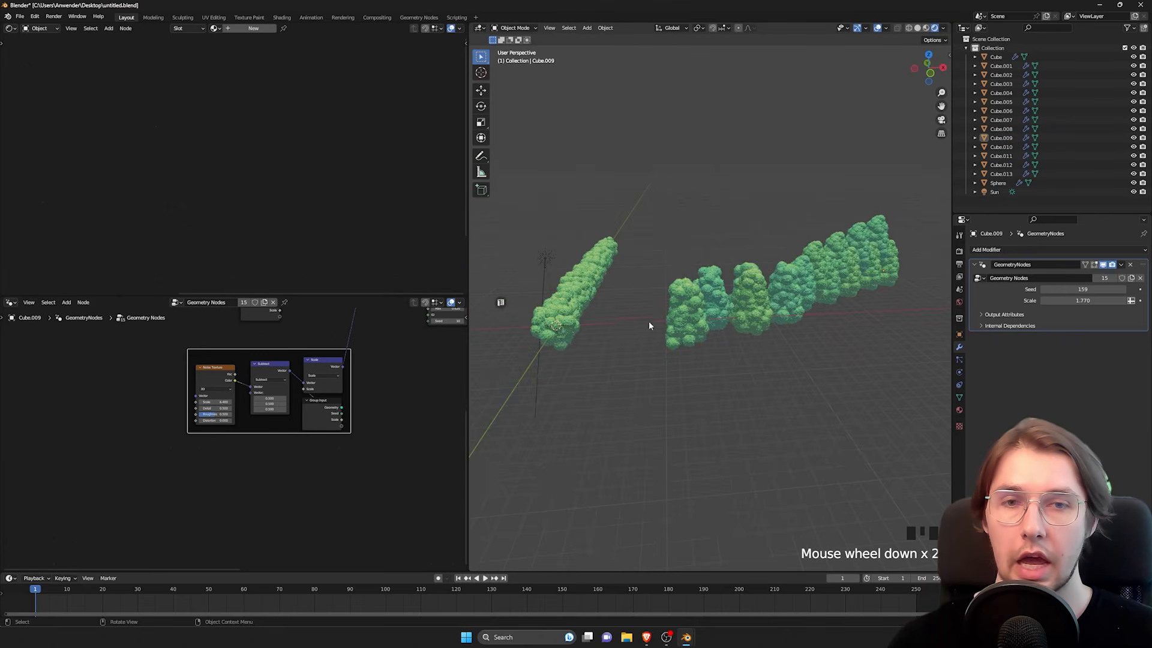
{"action": "middle_click_drag", "start_coordinate": [708, 252], "coordinate": [783, 338], "text": "shift"}
{"action": "key", "text": "shift+a"}
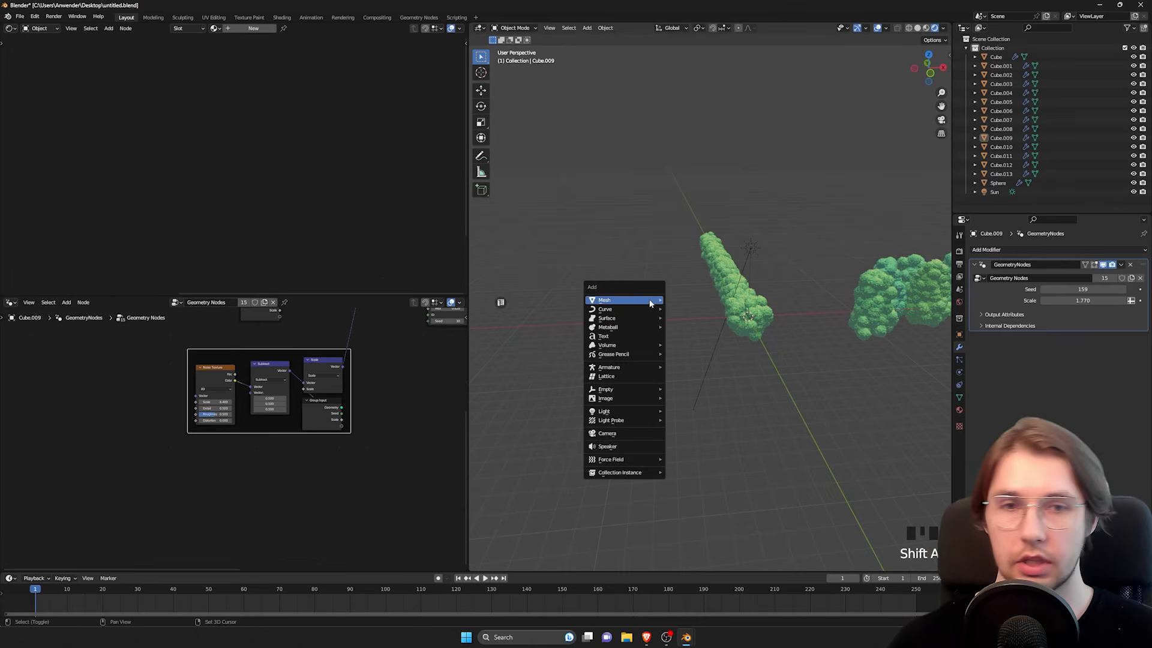
{"action": "mouse_move", "coordinate": [651, 300]}
{"action": "left_click", "coordinate": [696, 300]}
{"action": "key", "text": "g"}
{"action": "key", "text": "x"}
{"action": "left_click", "coordinate": [639, 343]}
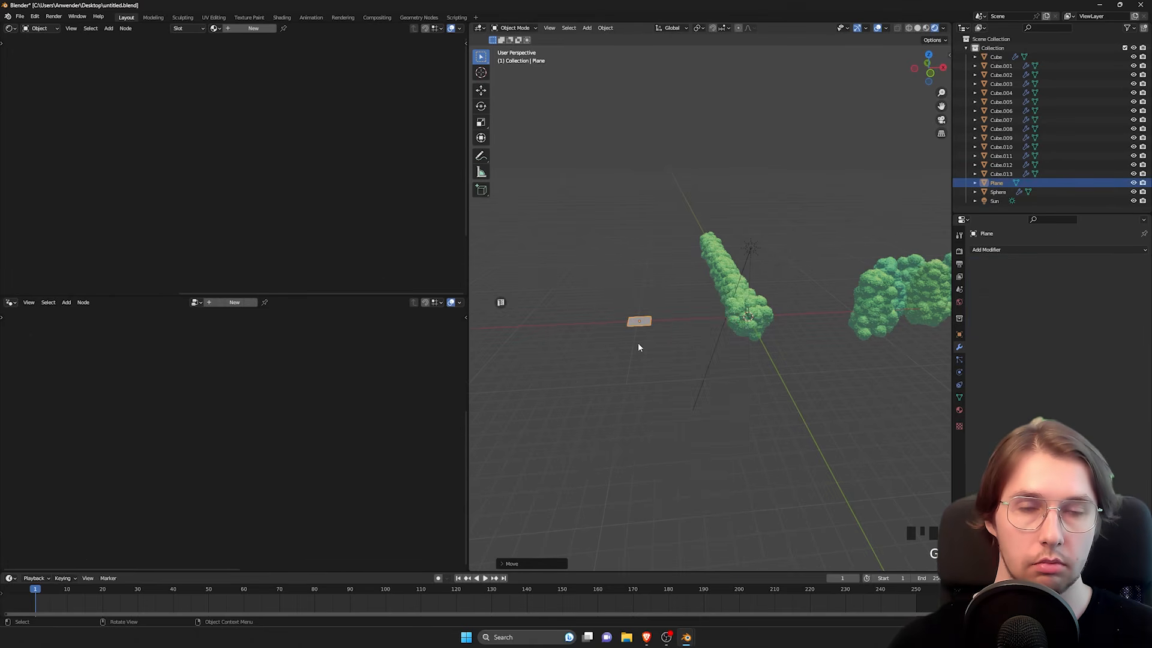
Step: Extrude the plane's end edge several times in Edit Mode to form a long strip that curves to one side
{"action": "middle_click_drag", "start_coordinate": [639, 343], "coordinate": [731, 313], "text": "shift"}
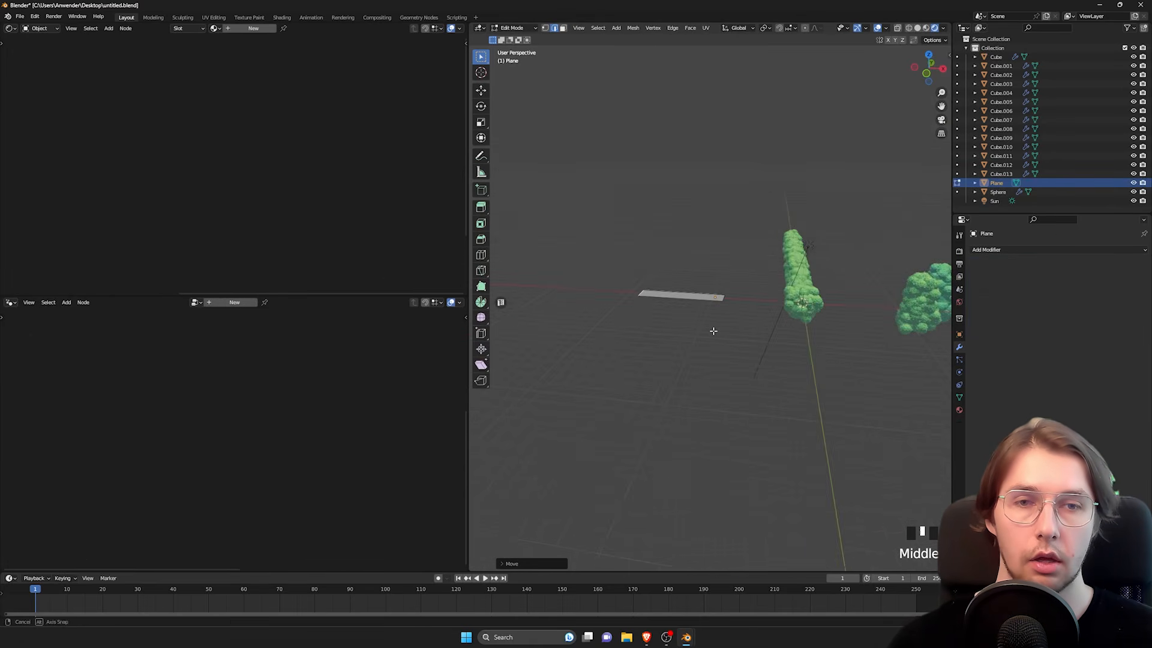
{"action": "middle_click_drag", "start_coordinate": [712, 329], "coordinate": [725, 330]}
{"action": "middle_click_drag", "start_coordinate": [725, 330], "coordinate": [768, 351], "text": "shift"}
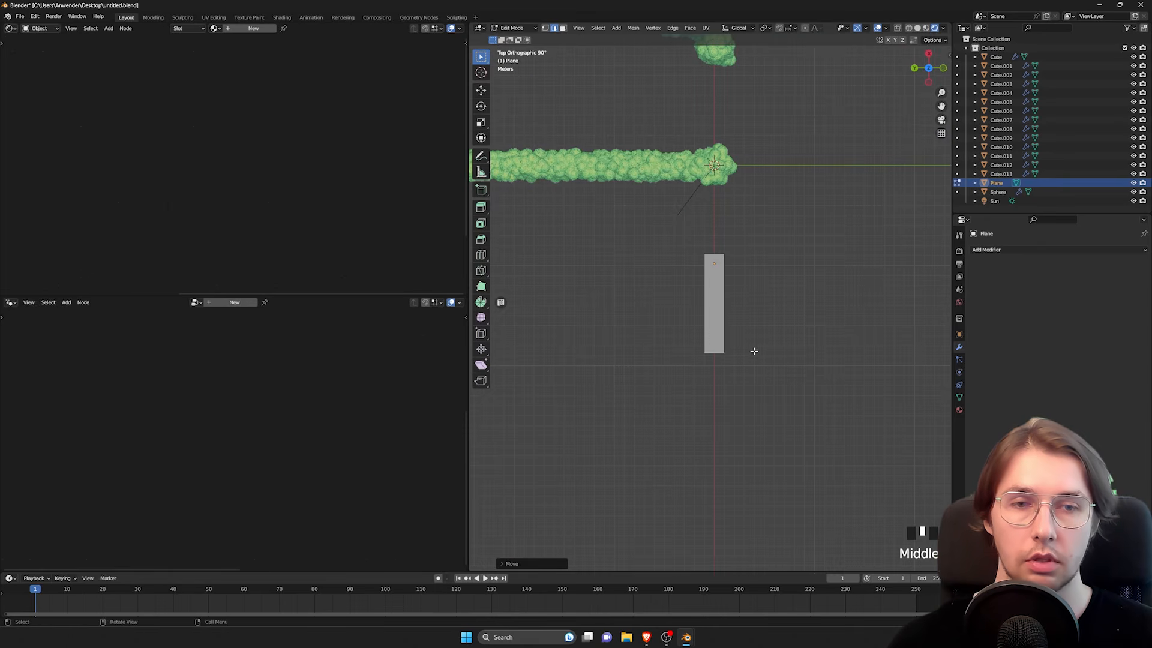
{"action": "left_click", "coordinate": [713, 408]}
{"action": "middle_click_drag", "start_coordinate": [730, 397], "coordinate": [785, 322], "text": "shift"}
{"action": "key", "text": "e"}
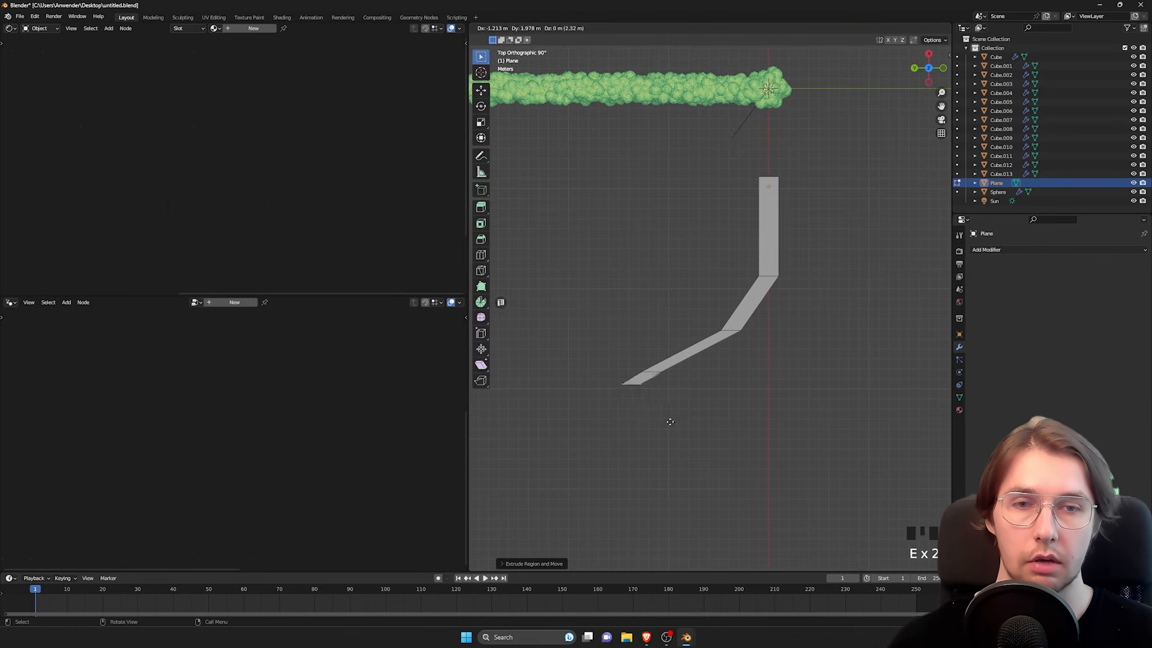
{"action": "left_click", "coordinate": [612, 480]}
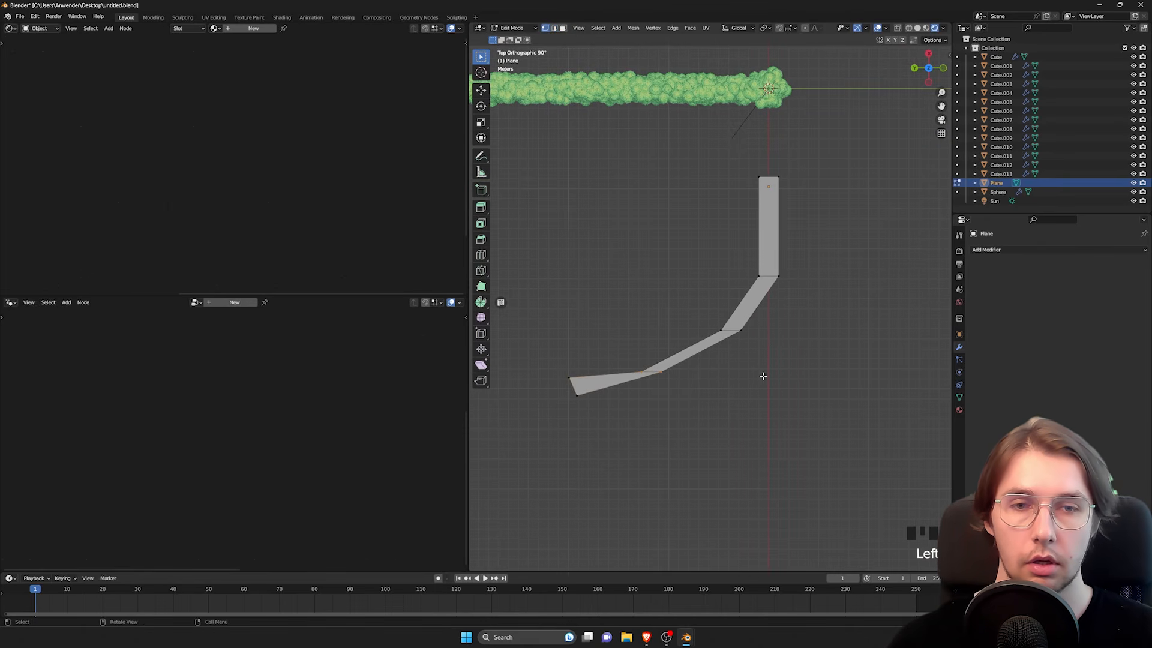
Step: Rotate the strip's cross edges at the bends so the curved segments have an even width
{"action": "key", "text": "r"}
{"action": "left_click", "coordinate": [690, 476]}
{"action": "middle_click_drag", "start_coordinate": [686, 318], "coordinate": [723, 299], "text": "shift"}
{"action": "left_click_drag", "start_coordinate": [723, 294], "coordinate": [812, 360]}
{"action": "key", "text": "r"}
{"action": "left_click", "coordinate": [736, 384]}
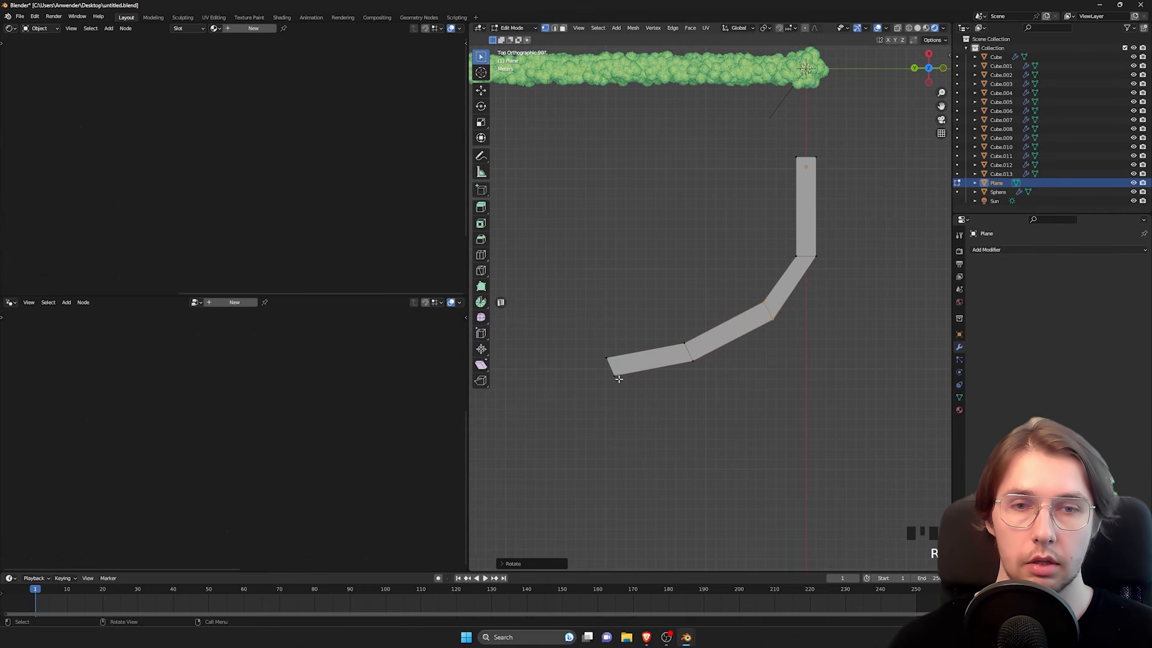
Step: Extrude the whole curved strip upward into a wall
{"action": "scroll", "coordinate": [757, 365], "scroll_direction": "up", "scroll_amount": 2}
{"action": "middle_click_drag", "start_coordinate": [790, 368], "coordinate": [791, 326]}
{"action": "scroll", "coordinate": [747, 355], "scroll_direction": "down", "scroll_amount": 1}
{"action": "key", "text": "e"}
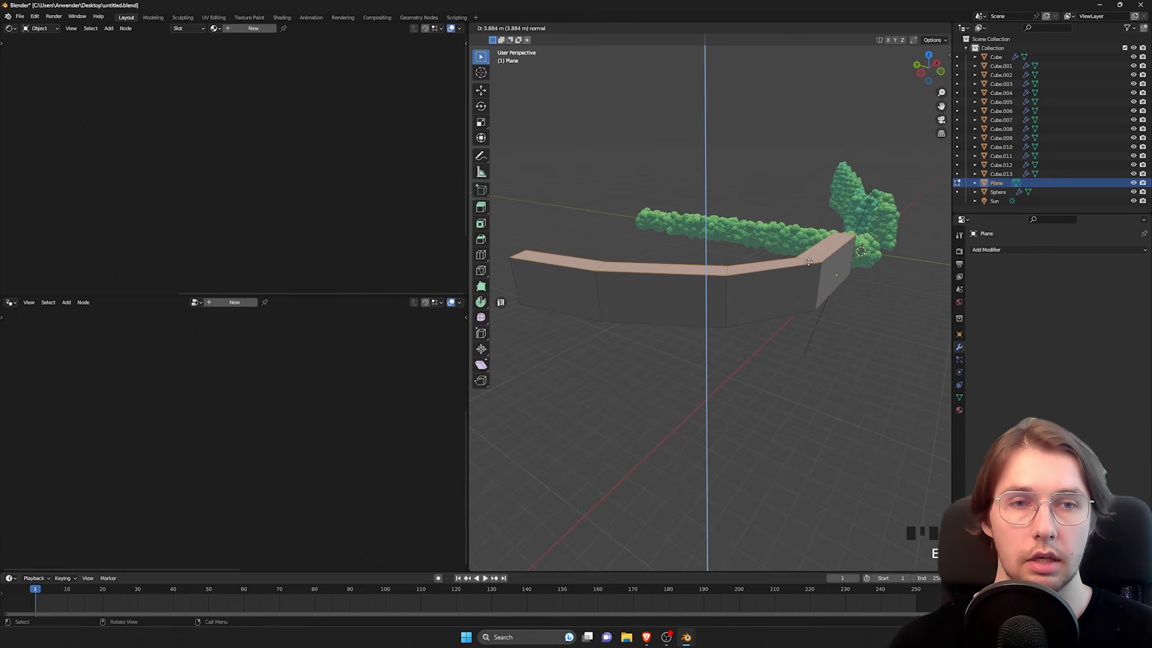
{"action": "left_click", "coordinate": [797, 304]}
{"action": "middle_click_drag", "start_coordinate": [797, 304], "coordinate": [779, 282]}
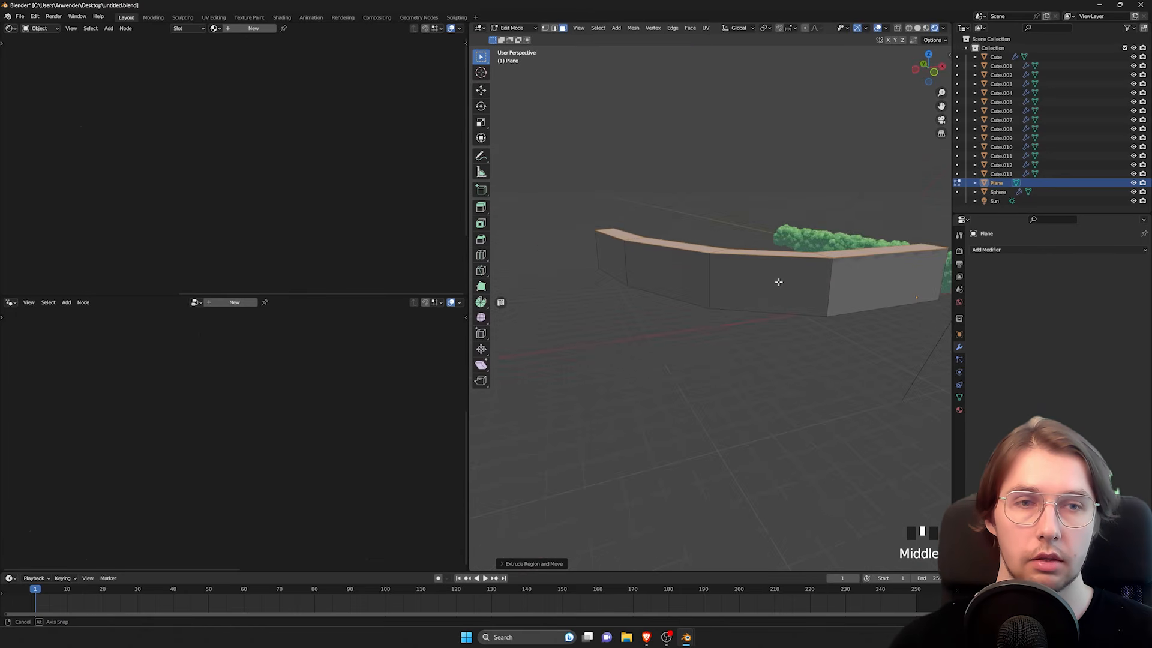
Step: Return to Object Mode, add a Geometry Nodes modifier to the curved wall, and assign it the existing Geometry Nodes bush group
{"action": "key", "text": "Tab"}
{"action": "left_click", "coordinate": [1012, 250]}
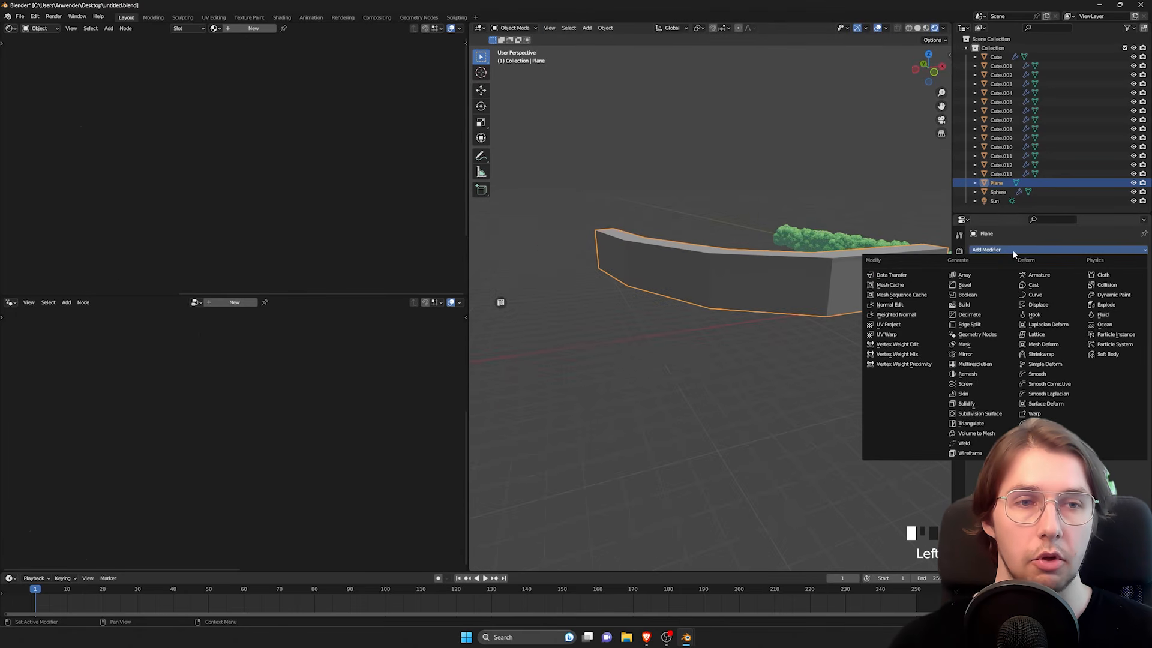
{"action": "left_click", "coordinate": [978, 334]}
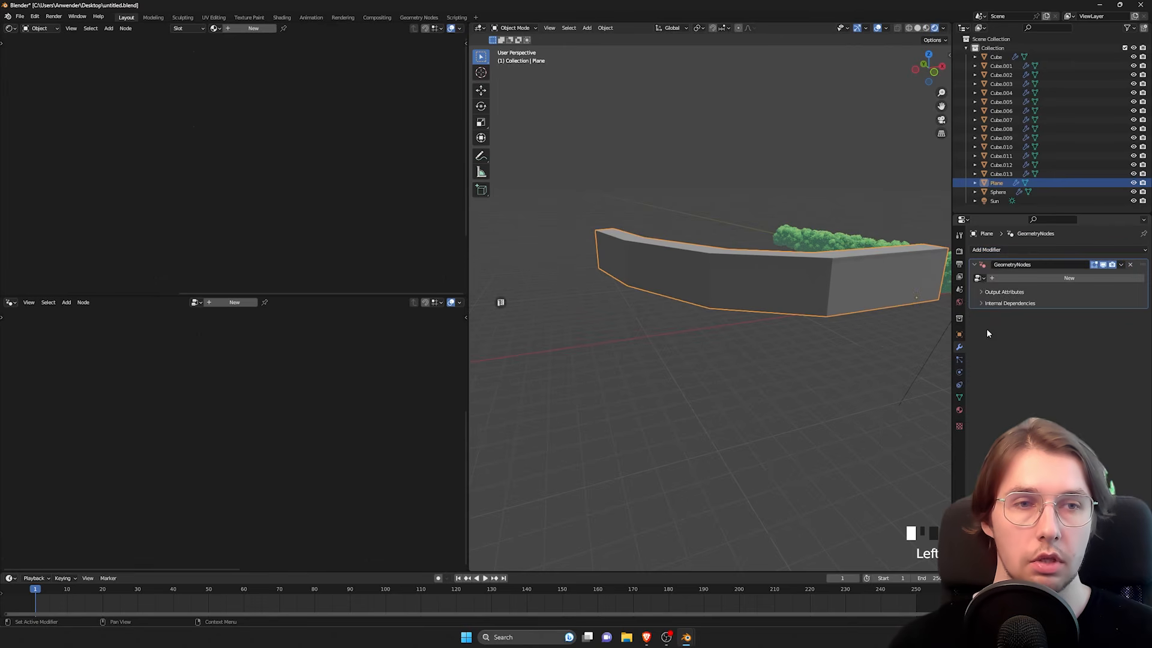
{"action": "left_click", "coordinate": [980, 280]}
{"action": "left_click", "coordinate": [998, 292]}
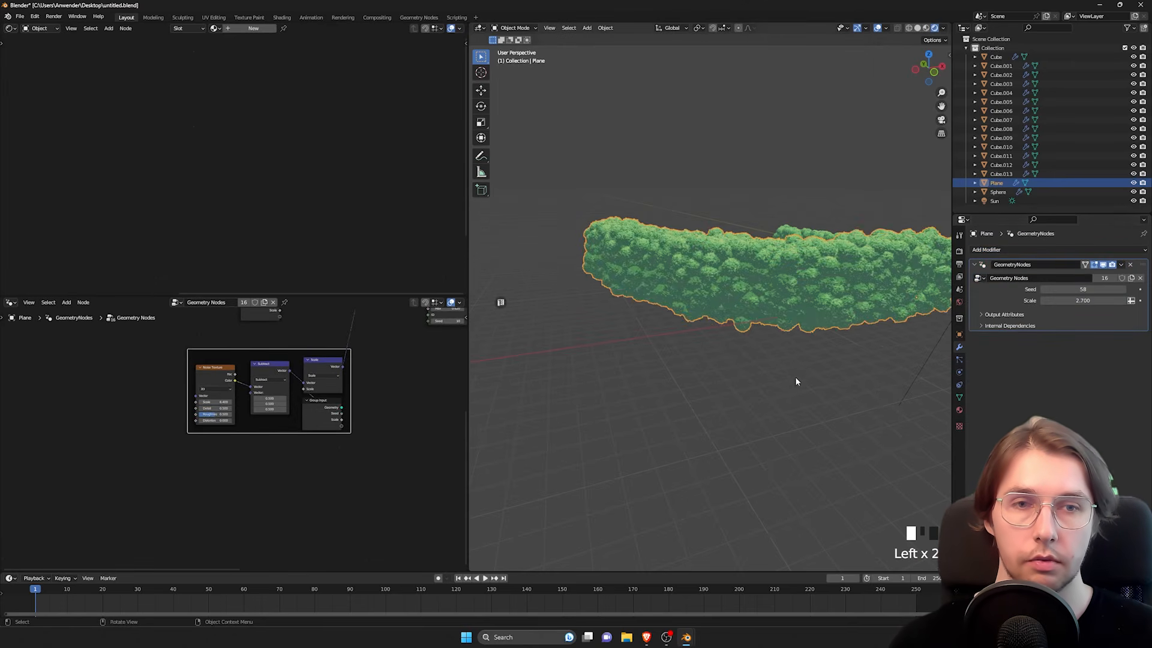
{"action": "middle_click_drag", "start_coordinate": [794, 381], "coordinate": [687, 285], "text": "shift"}
{"action": "left_click", "coordinate": [691, 286]}
{"action": "middle_click_drag", "start_coordinate": [828, 291], "coordinate": [736, 307], "text": "shift"}
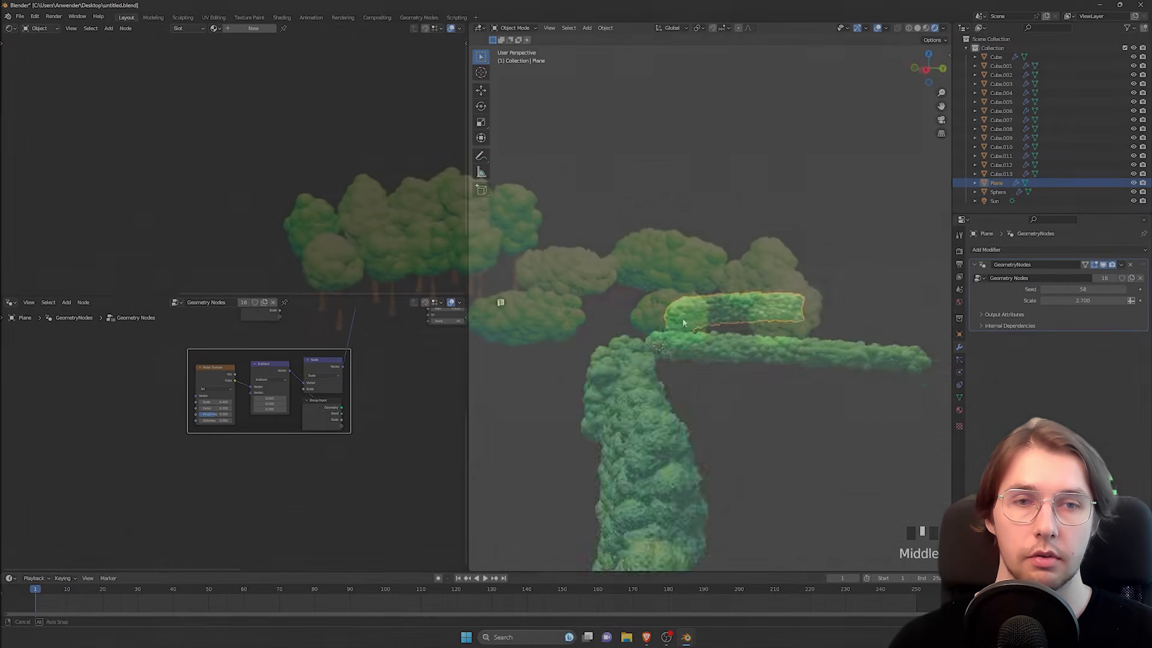